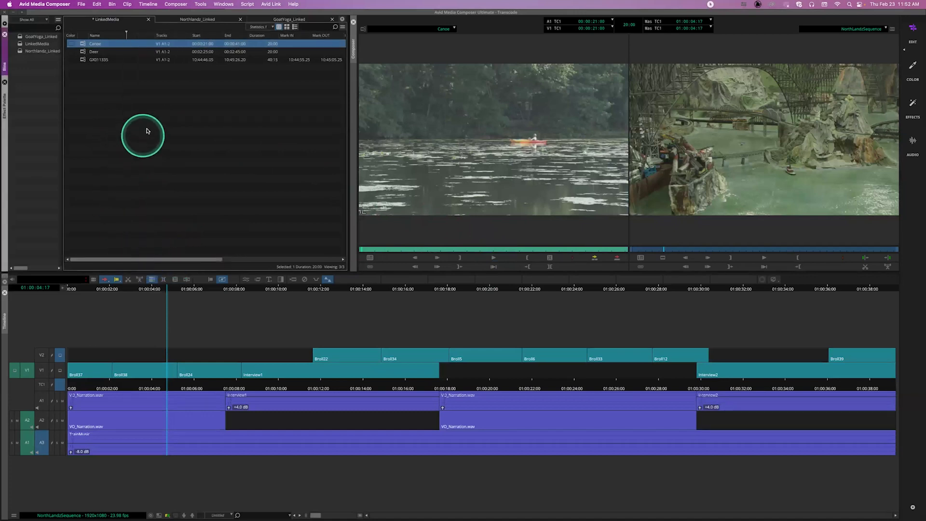
Load the Canoe clip into the source monitor and review the columns shown in the LinkedMedia bin
drag(82, 44, 555, 205)
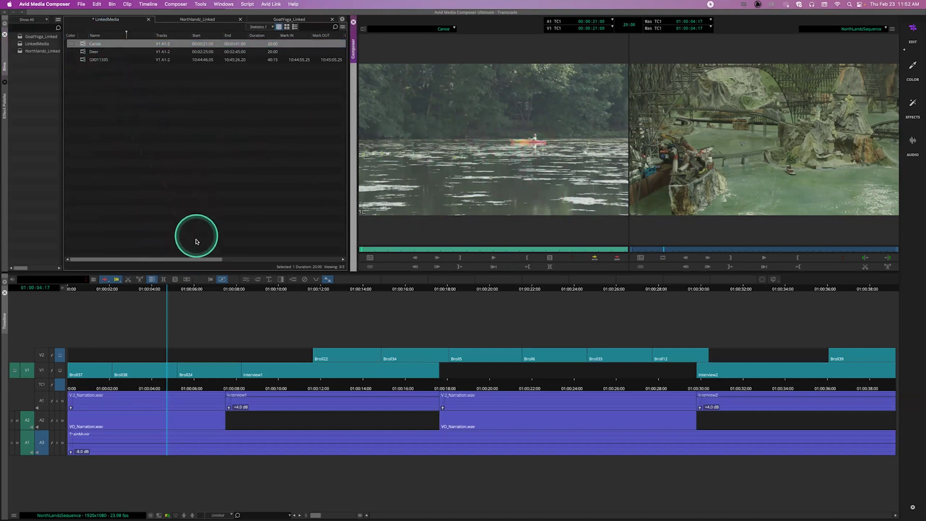
drag(194, 259, 299, 269)
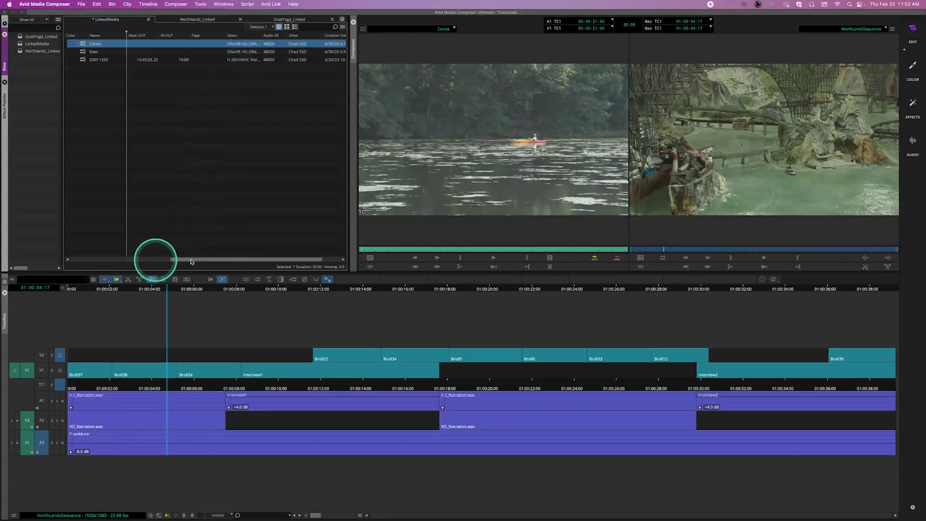
drag(192, 262, 72, 255)
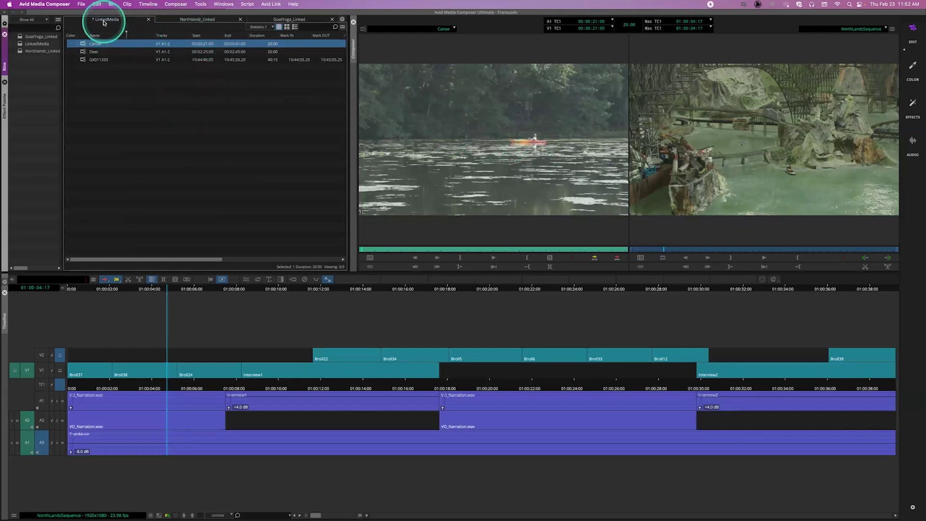
Apply the Statistics view to the LinkedMedia bin and add the FPS and Raster Dimension columns
click(259, 27)
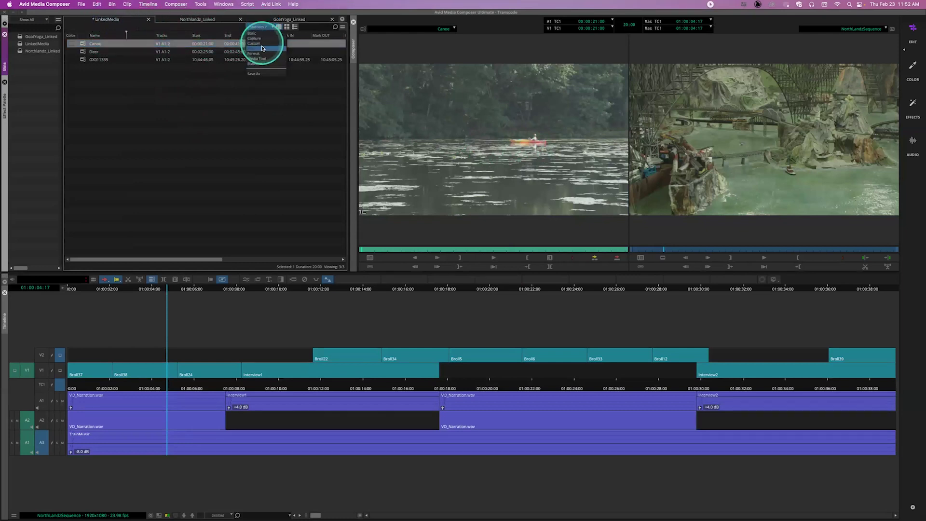
click(267, 64)
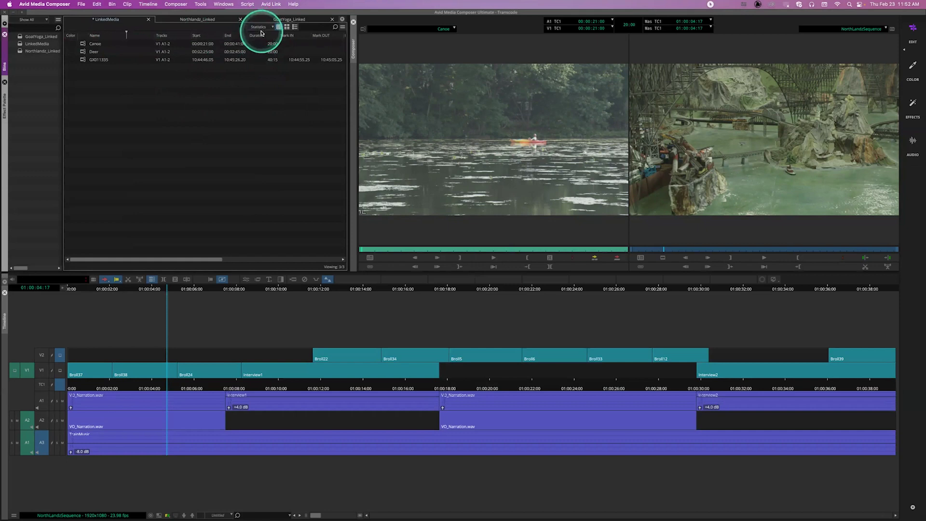
right_click(211, 37)
click(245, 43)
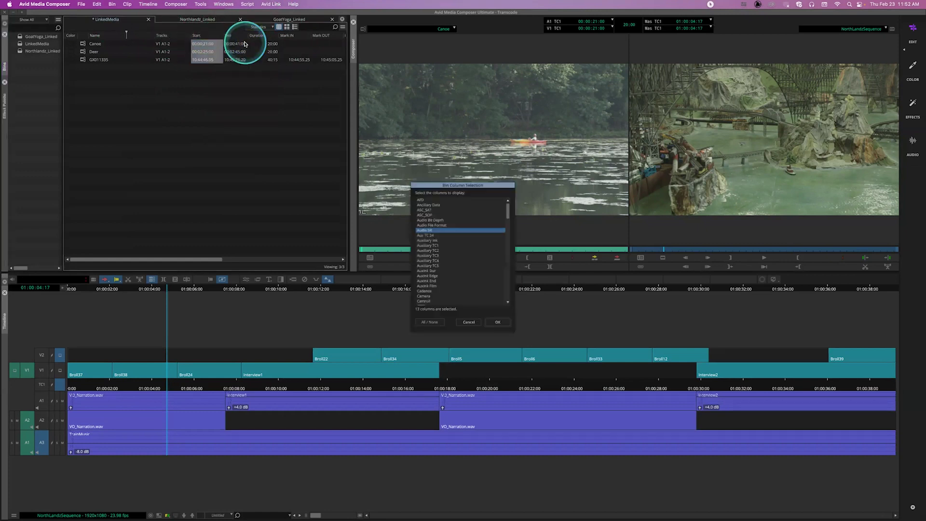
click(508, 262)
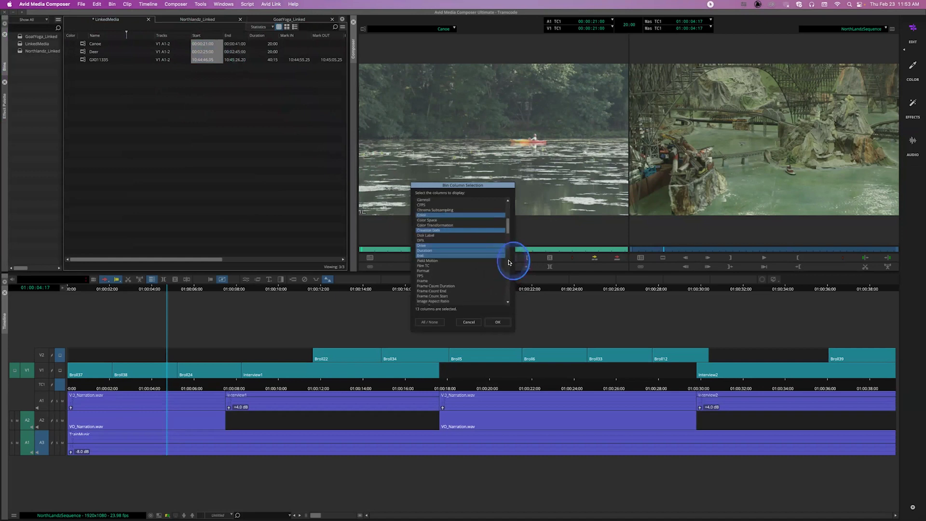
click(424, 275)
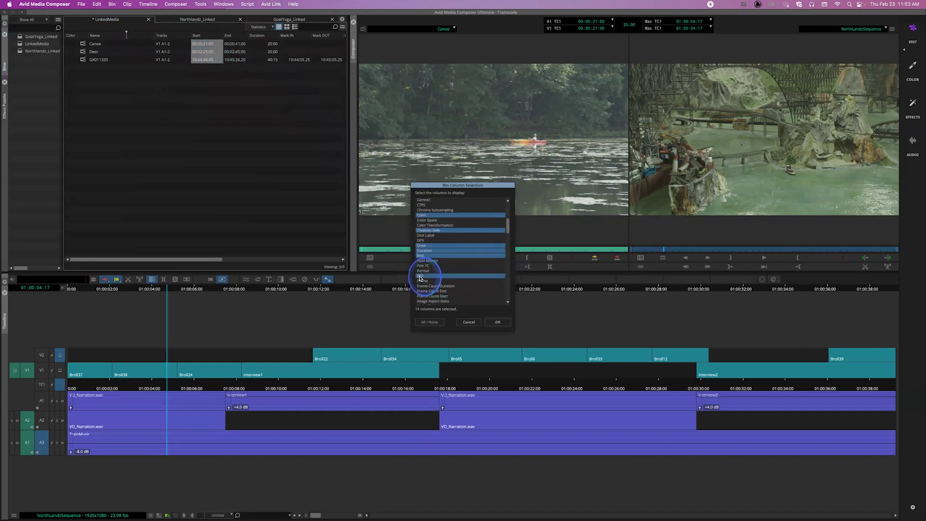
click(508, 280)
click(508, 280)
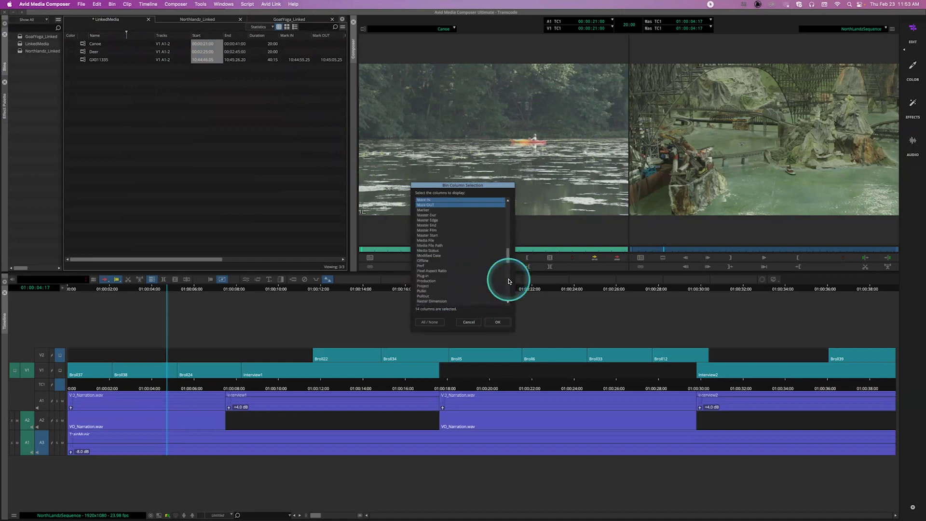
click(435, 301)
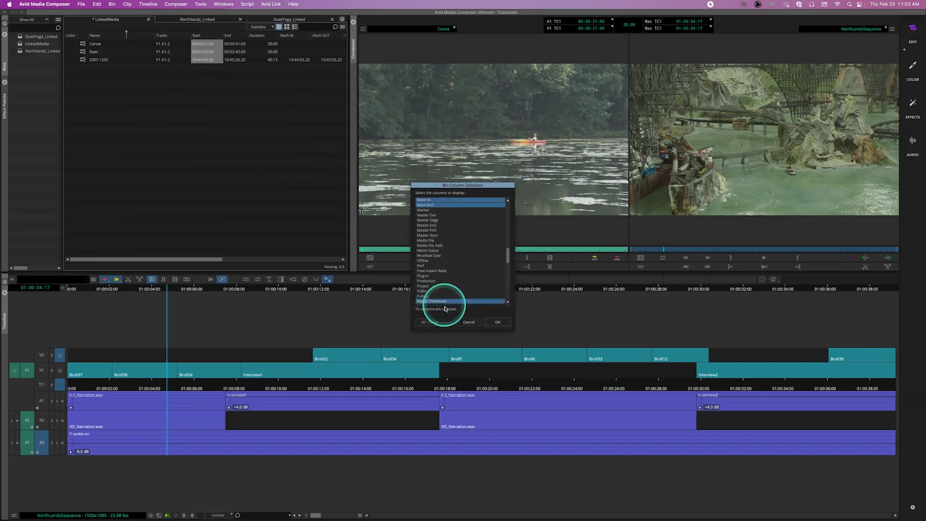
click(497, 322)
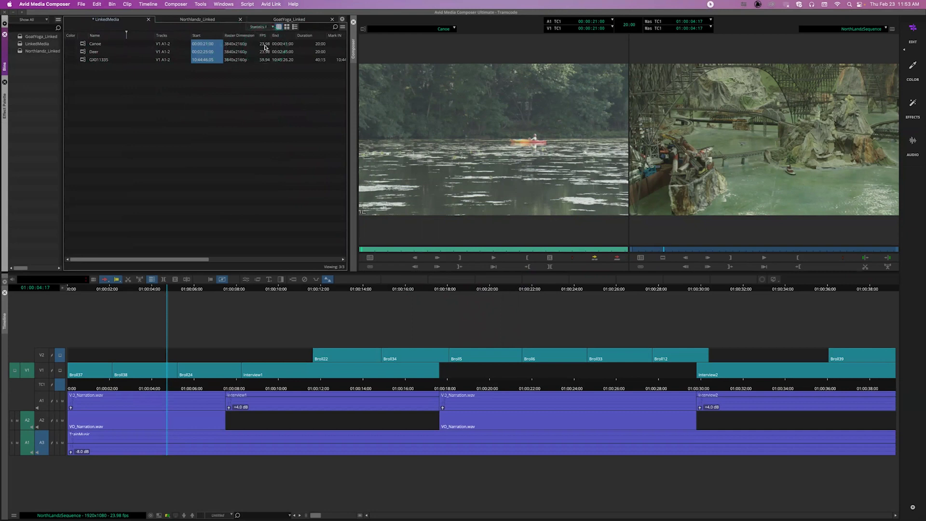
Check the Canoe clip's raster dimension and frame rate in the bin
click(238, 42)
click(237, 43)
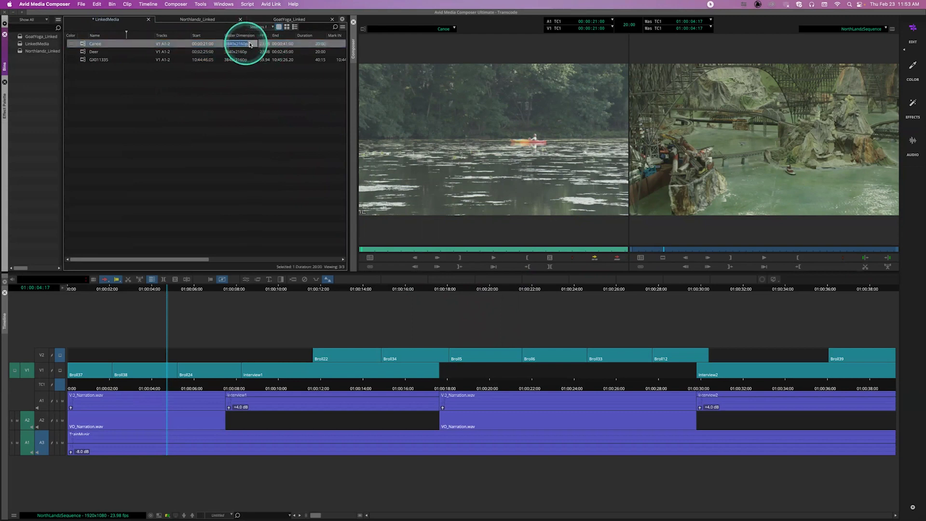
click(264, 44)
click(237, 83)
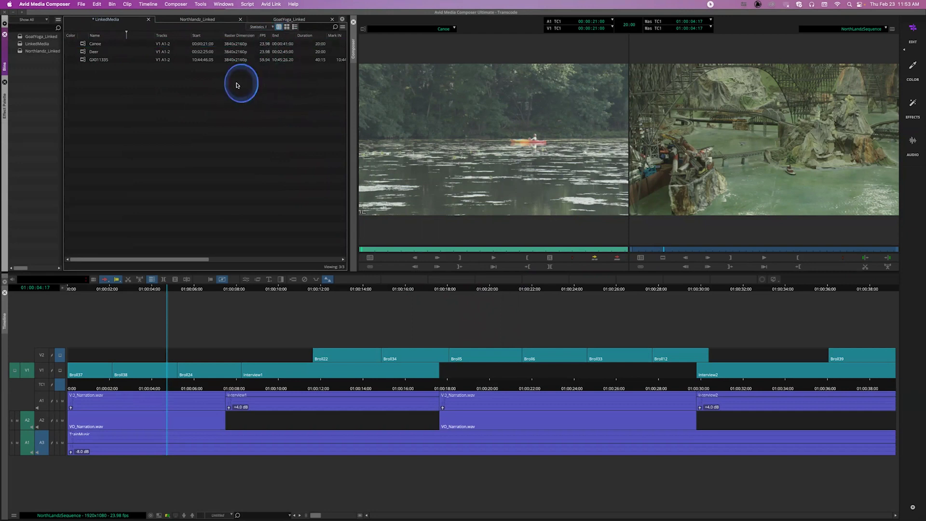
In the Canoe clip's source settings, make the FrameFlex size match the project raster and reframe the image around the canoe, at about X 10
right_click(82, 45)
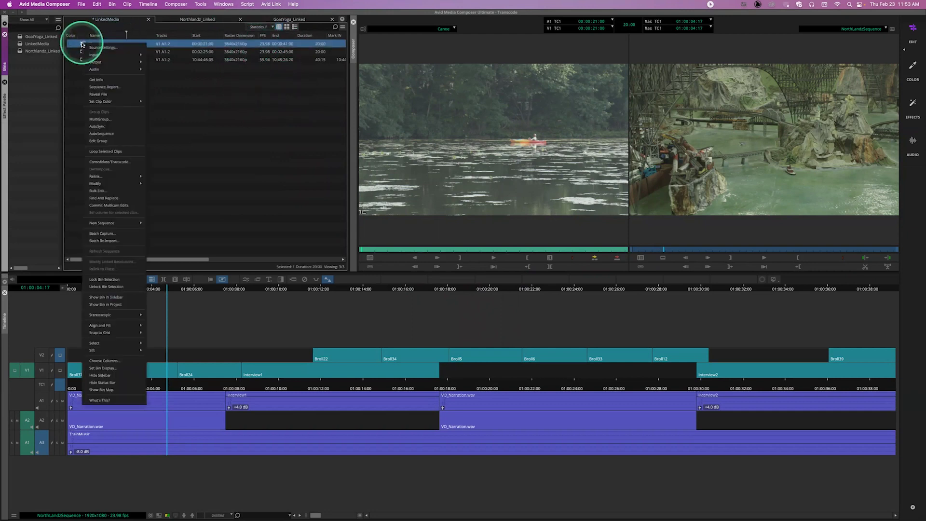
click(83, 44)
right_click(82, 44)
click(94, 49)
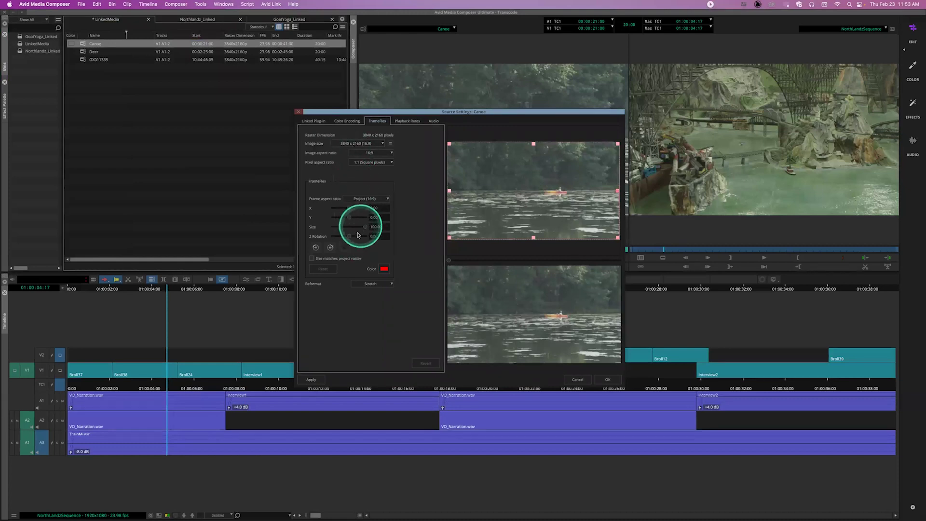
click(311, 260)
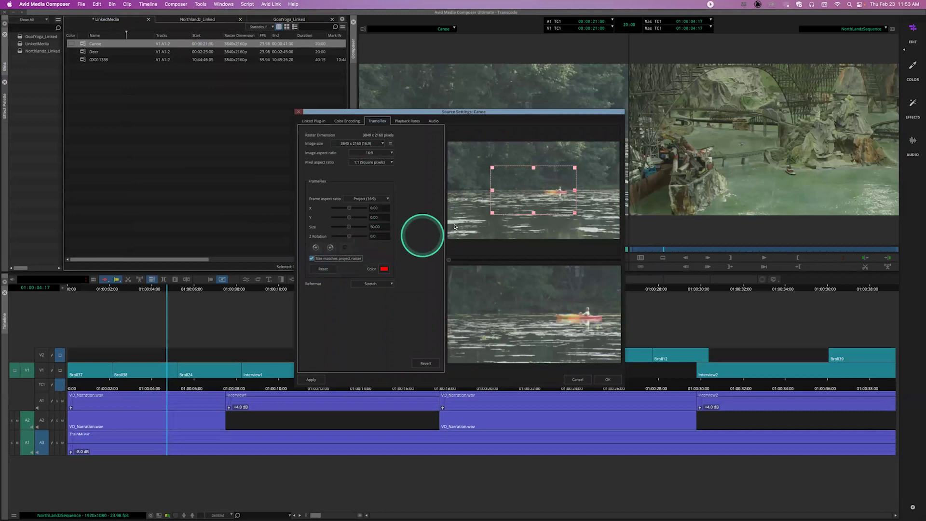
drag(530, 200, 549, 198)
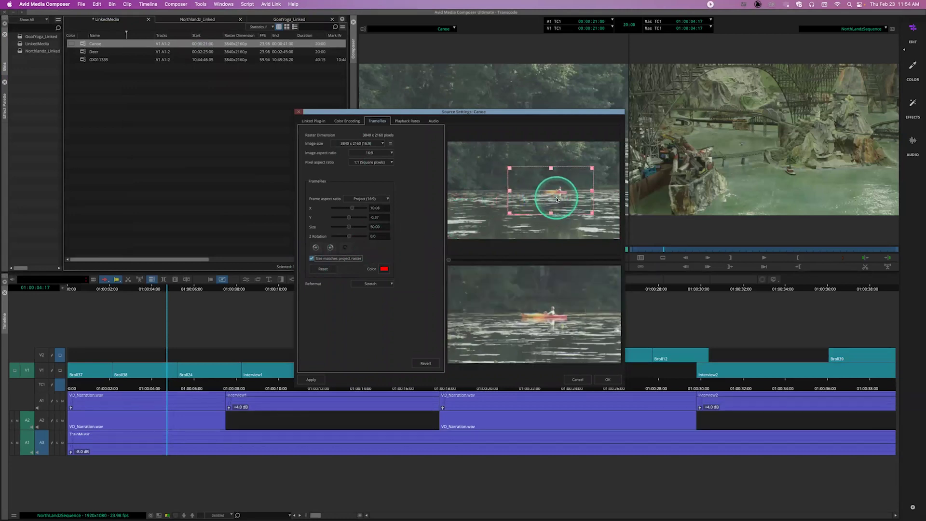
click(608, 380)
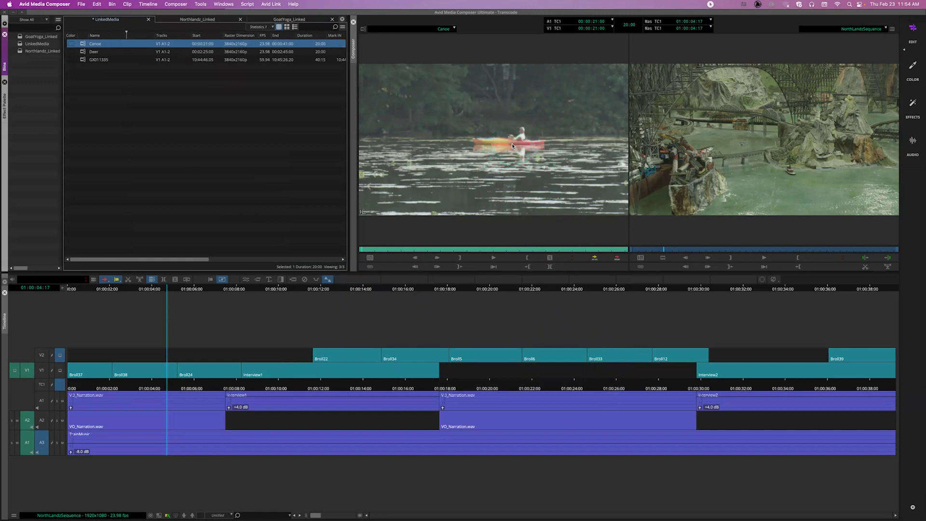
Open the Consolidate/Transcode settings for the Canoe clip, compare the Consolidate and Transcode options, and choose Transcode
click(84, 44)
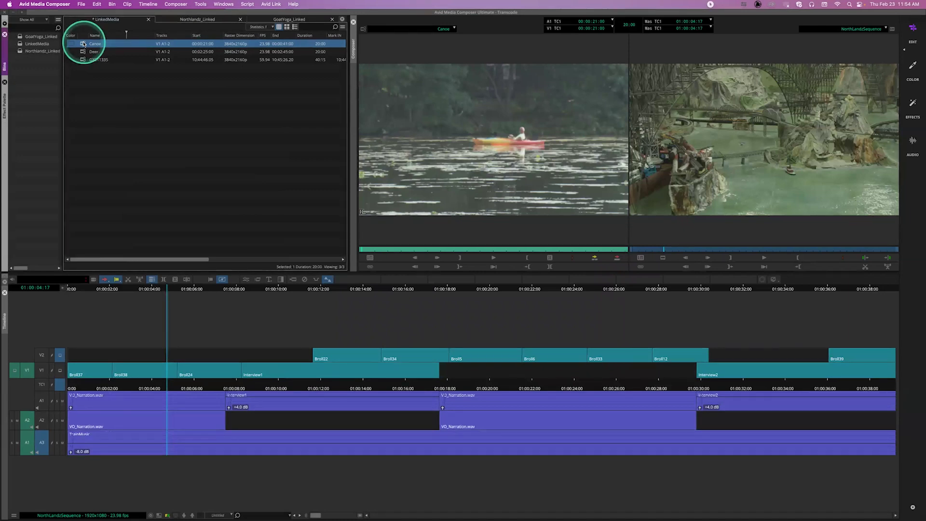
right_click(83, 45)
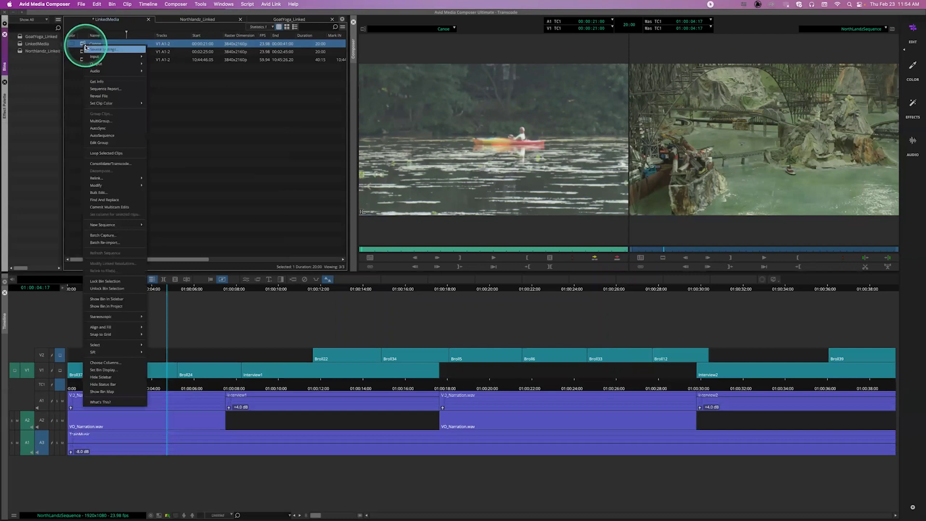
click(129, 163)
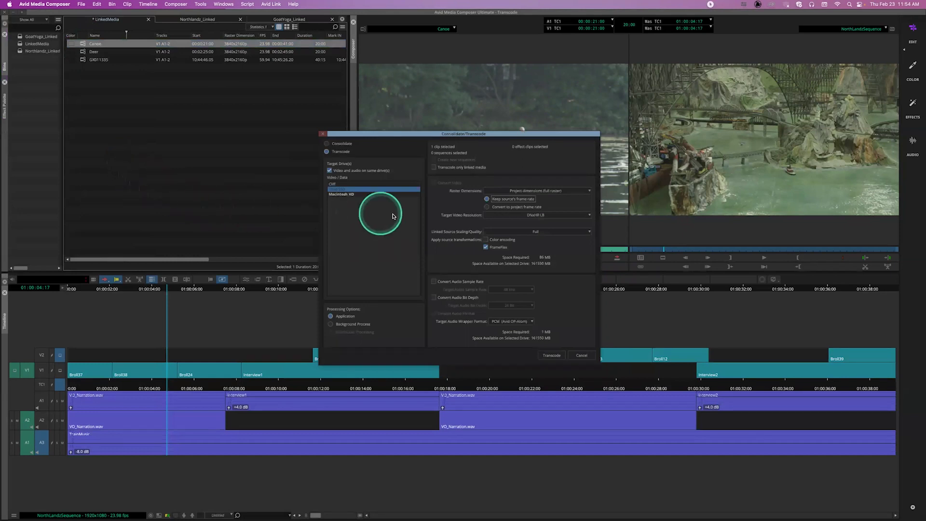
click(341, 144)
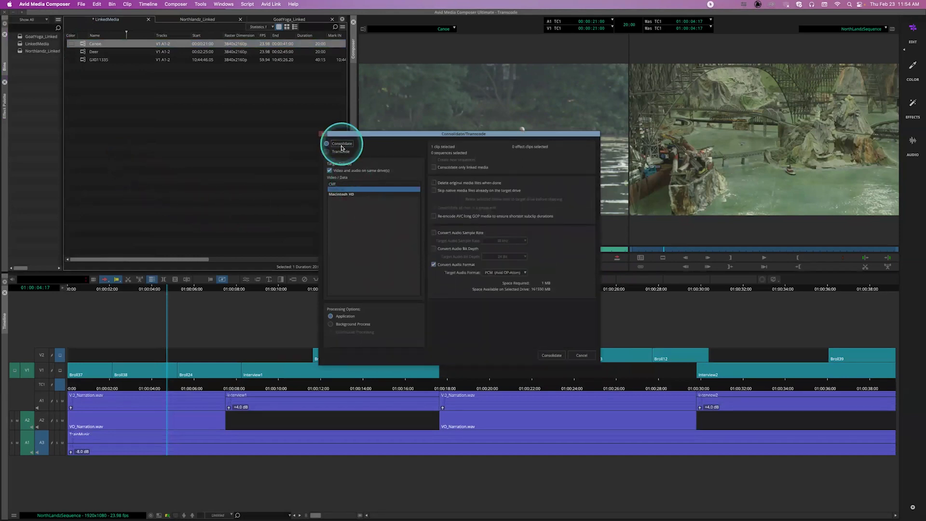
click(340, 144)
click(340, 143)
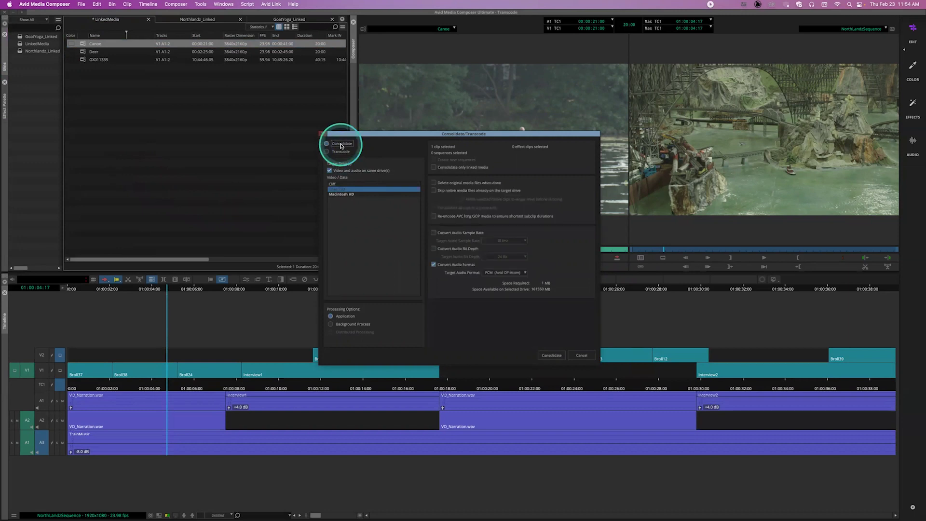
click(340, 151)
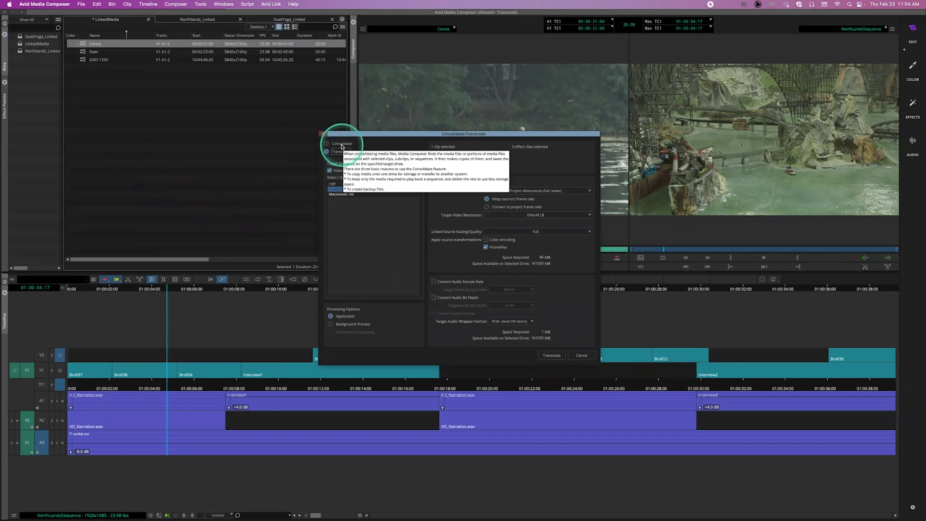
click(341, 144)
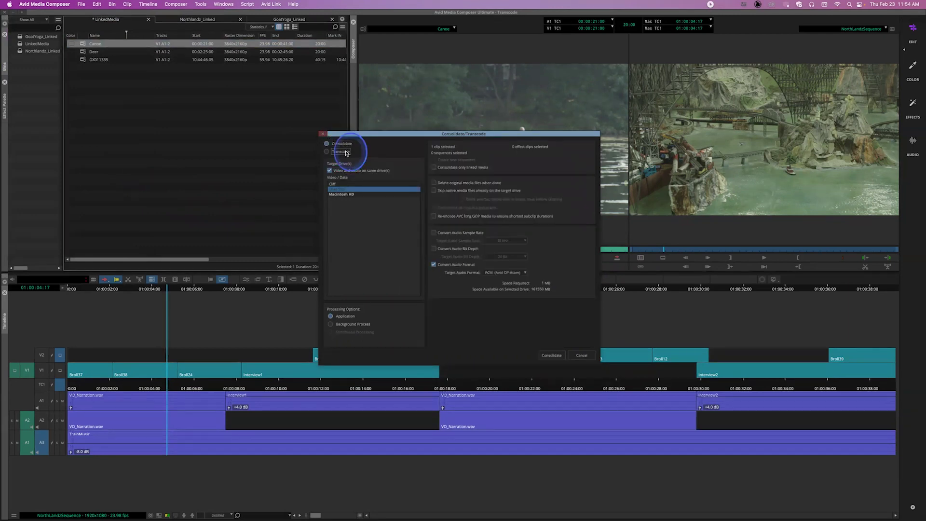
click(346, 153)
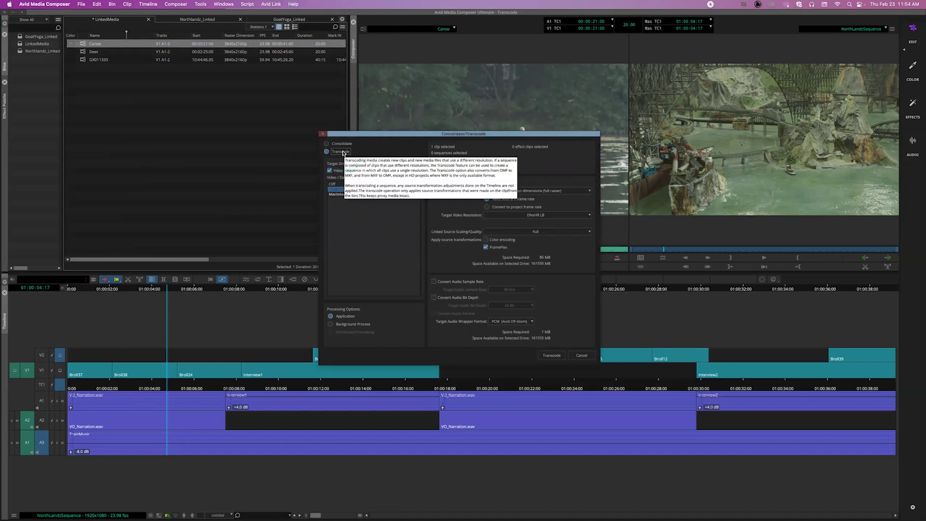
click(362, 225)
click(363, 155)
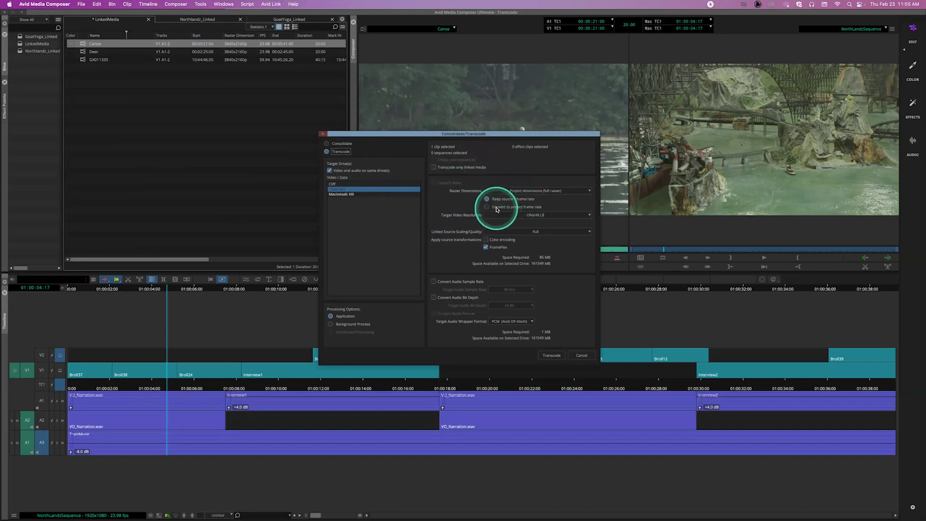
Keep the source's frame rate, try Apple ProRes 422 LT as the target video resolution, and return it to DNxHR LB
click(500, 206)
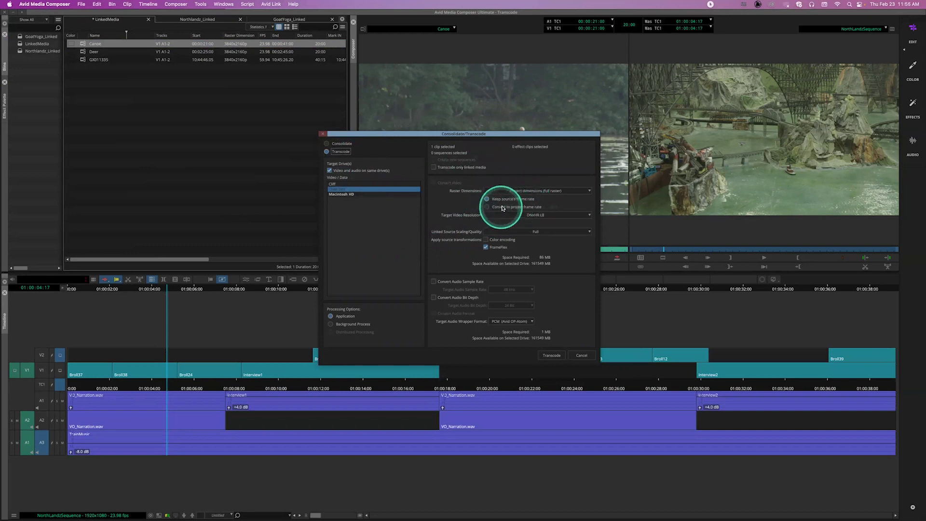
click(488, 199)
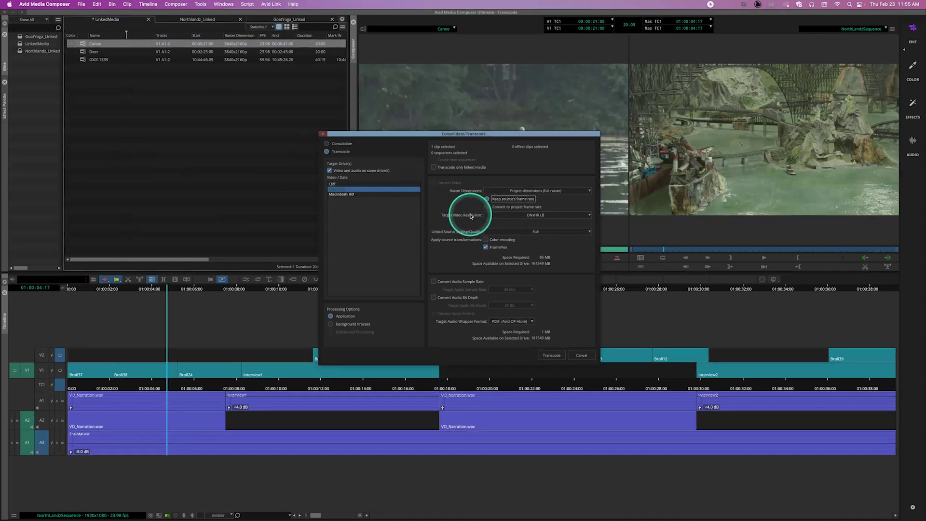
click(504, 216)
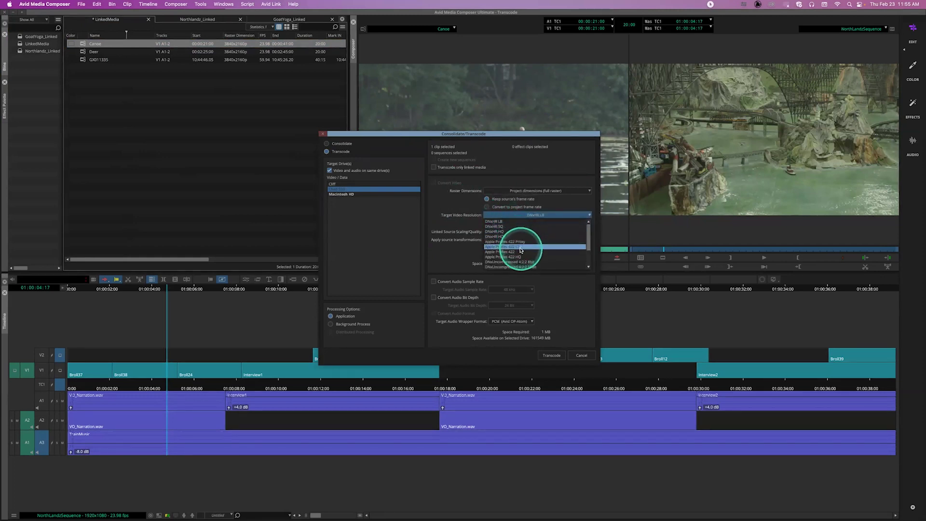
click(520, 250)
click(519, 215)
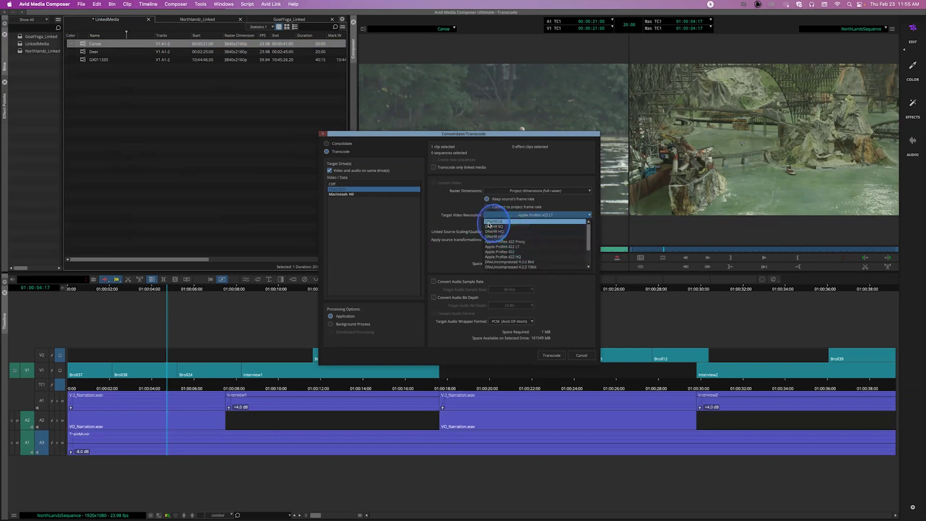
click(488, 223)
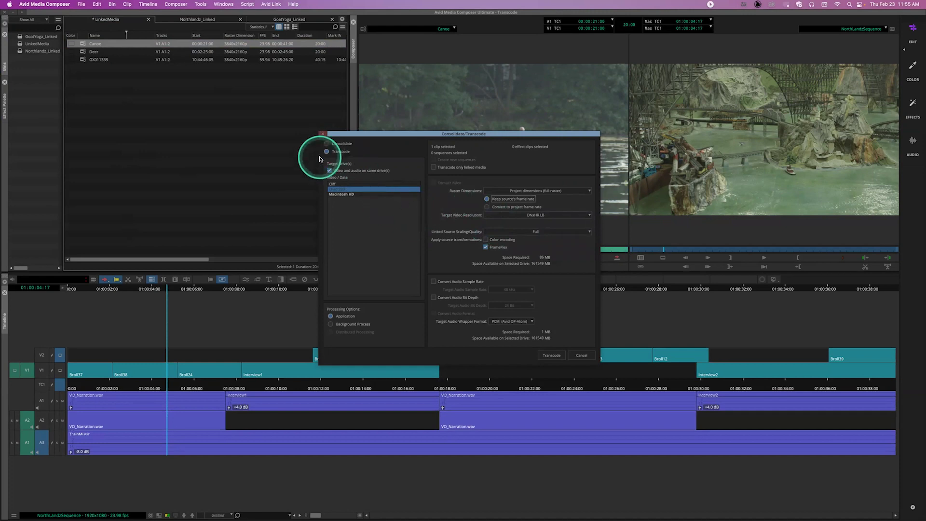
Turn off the FrameFlex source transformation for transcoding the Canoe clip
drag(376, 134, 361, 117)
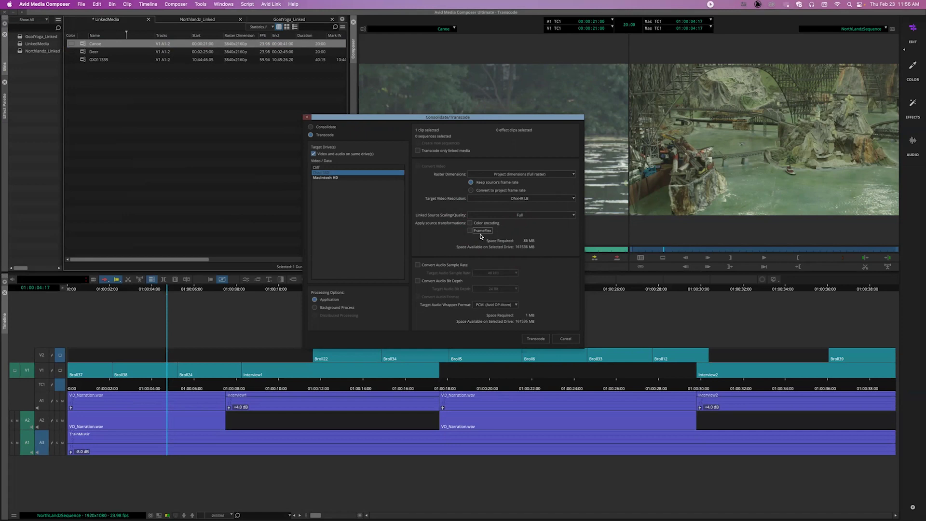
click(481, 234)
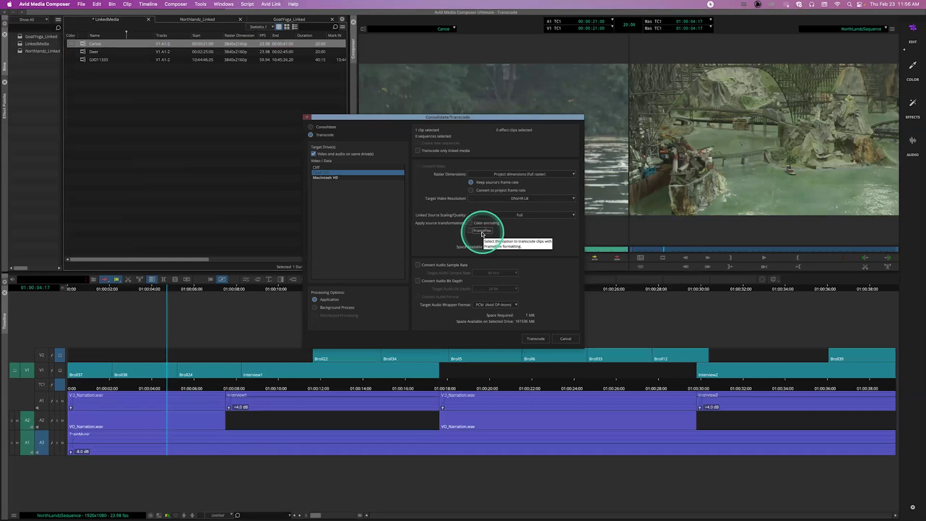
click(536, 309)
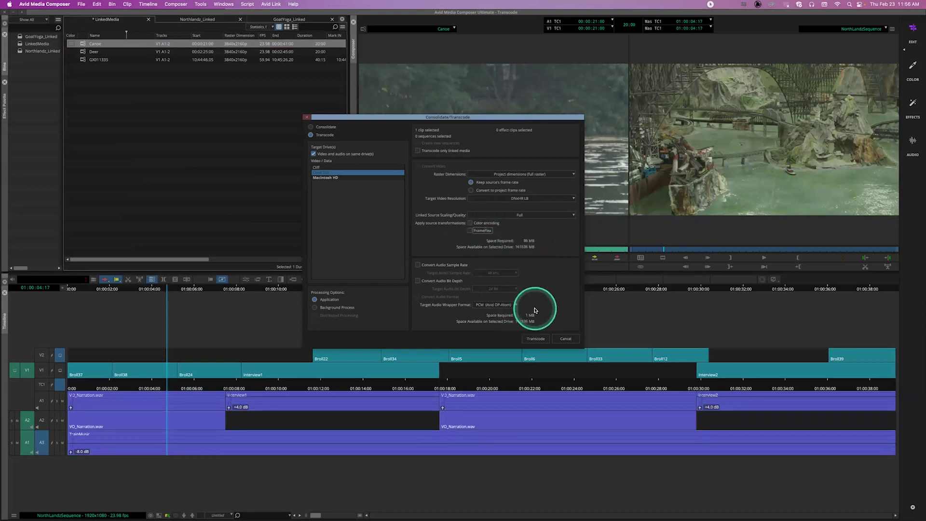
Transcode the Canoe clip to the external SSD at full project dimensions in DNxHR LB, without the FrameFlex transformation
click(325, 172)
click(404, 221)
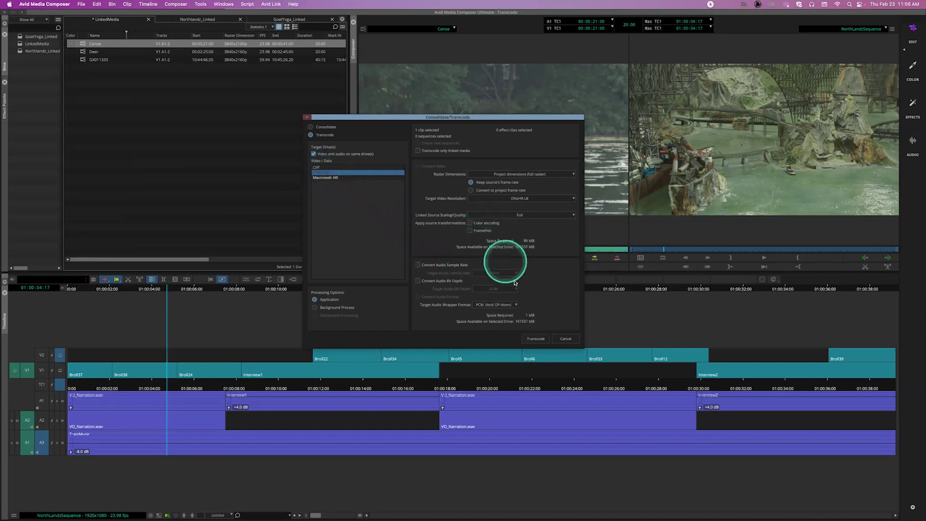
click(538, 339)
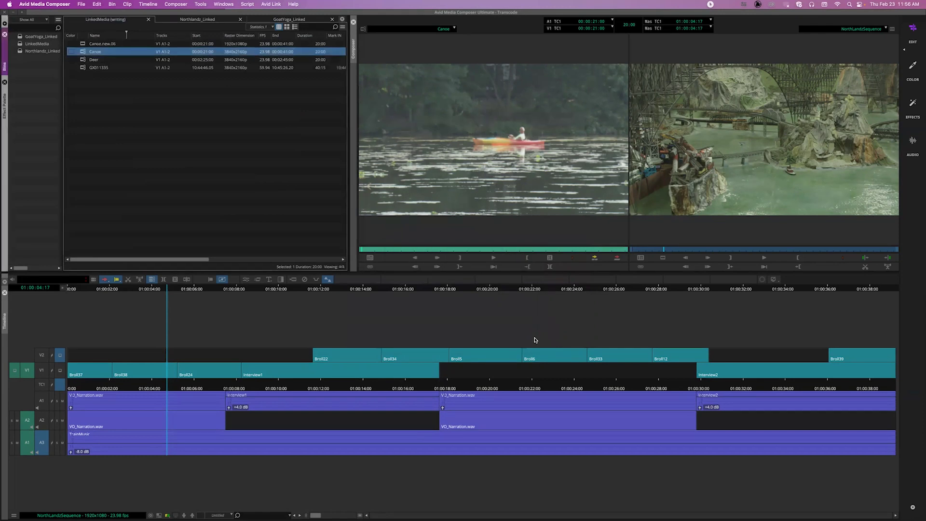
Check the transcoded Canoe.new.06 clip's raster dimension and video codec in the bin, and load it into the Source monitor
click(81, 44)
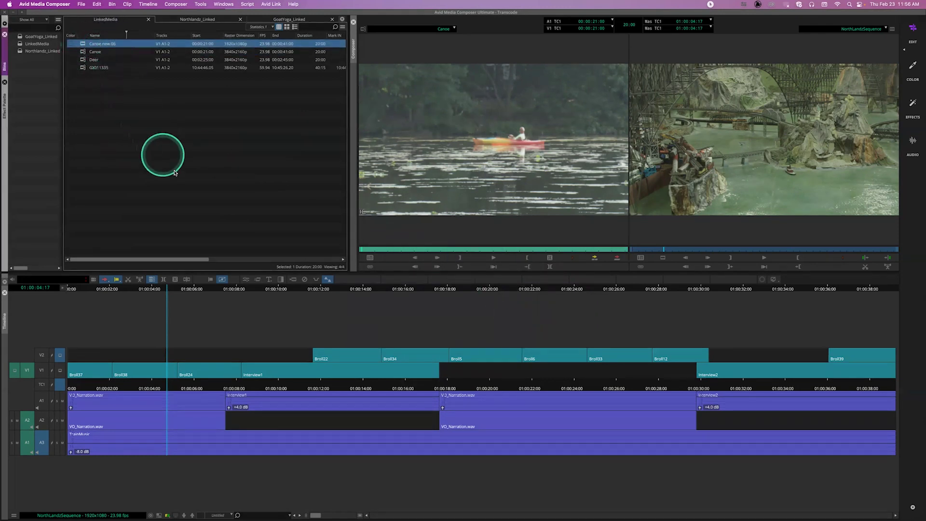
drag(201, 259, 311, 257)
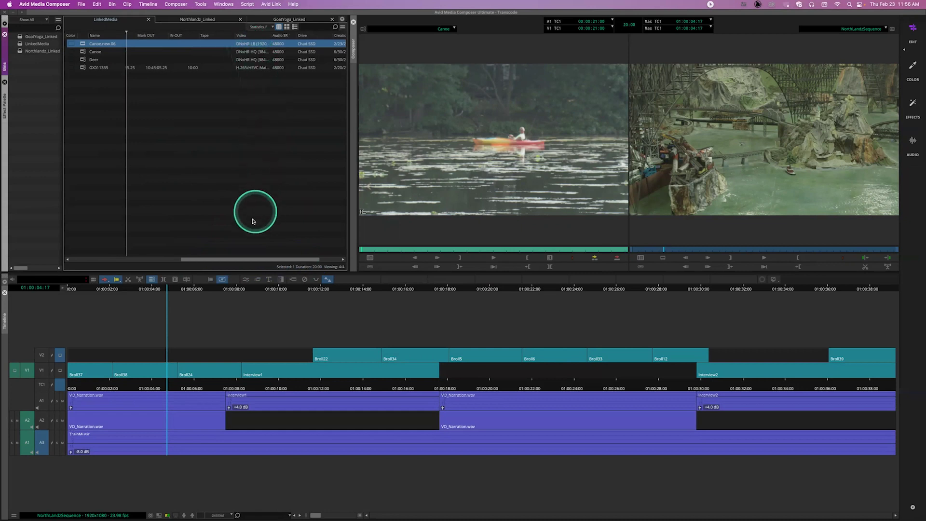
drag(246, 261, 151, 260)
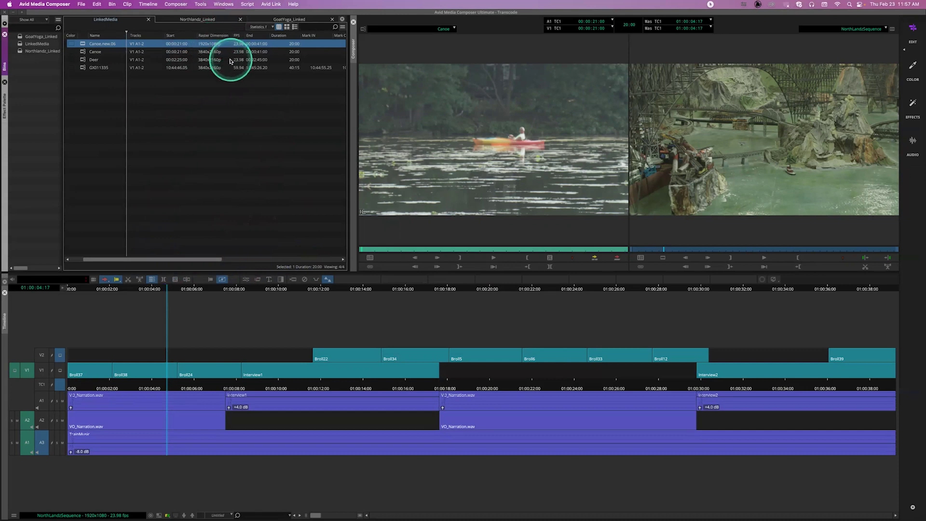
drag(81, 45, 512, 149)
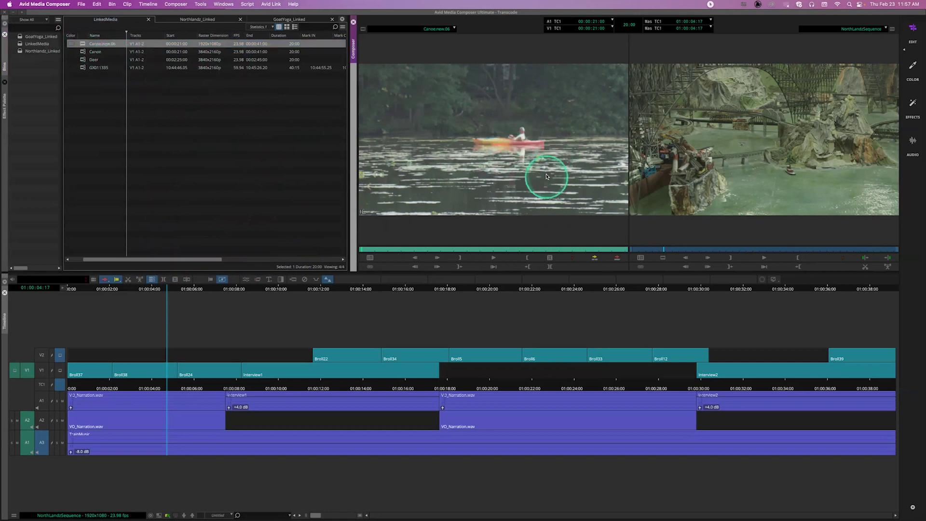
In Canoe.new.06's source settings, reset the FrameFlex framing to the full image with X 0, Y 0 and size 100
click(82, 44)
right_click(82, 45)
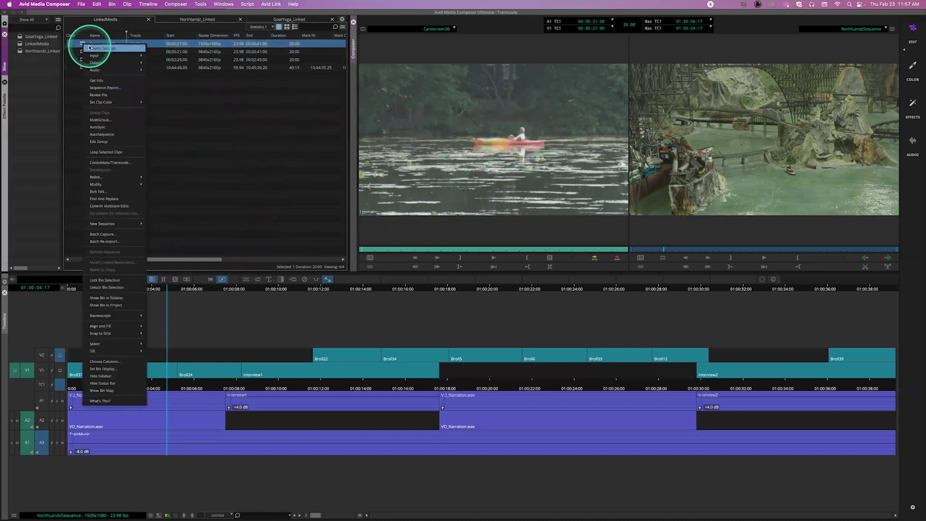
click(92, 48)
mouse_move(369, 219)
mouse_down()
mouse_move(383, 224)
mouse_move(365, 228)
mouse_move(368, 212)
mouse_move(350, 227)
mouse_move(379, 226)
mouse_move(383, 209)
mouse_move(361, 208)
mouse_move(359, 218)
mouse_up()
text(0)
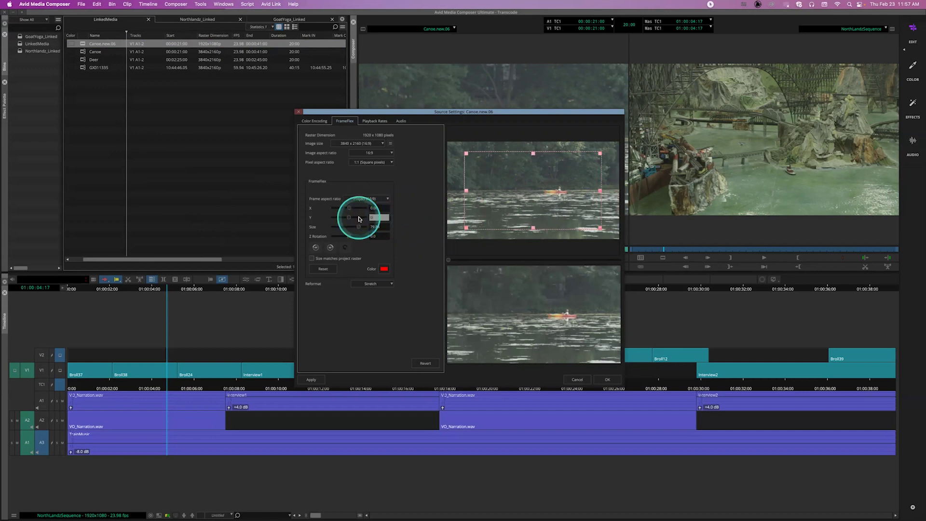
text(0)
key(Return)
drag(405, 114, 242, 207)
drag(194, 304, 217, 306)
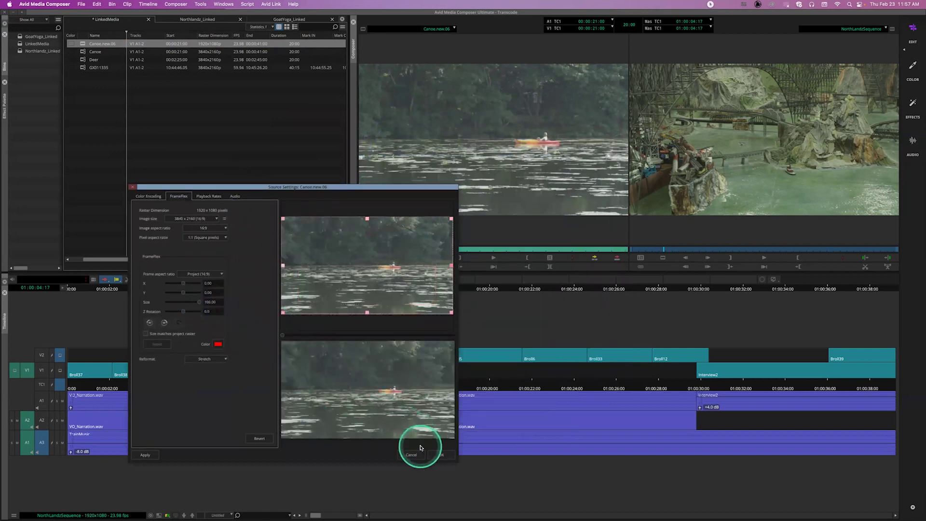
click(443, 454)
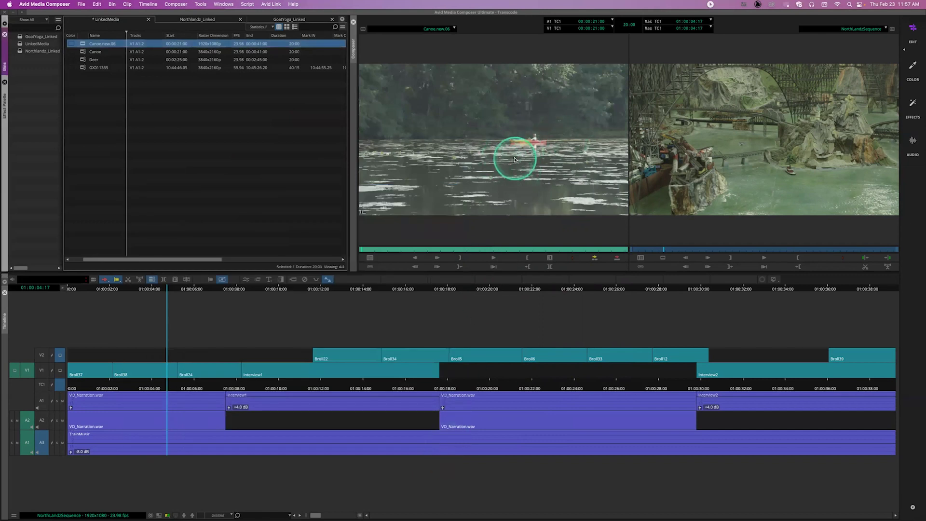
Reframe Canoe.new.06 around the canoe with FrameFlex at size 50, about X 7.9 and Y -1.85
right_click(82, 44)
click(88, 48)
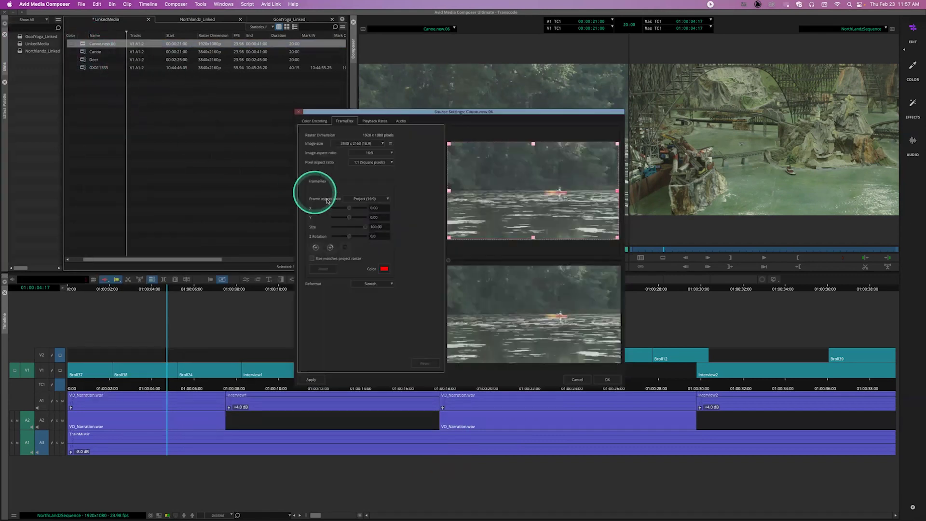
click(311, 259)
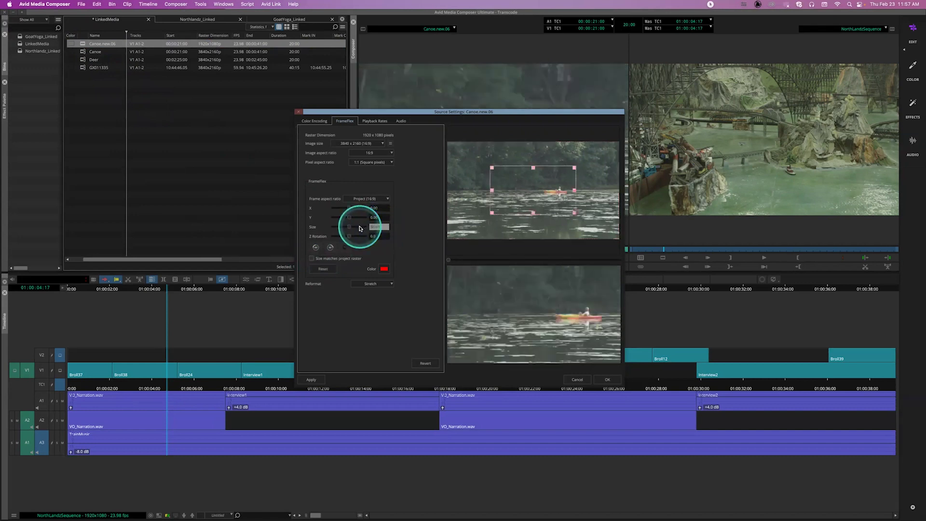
mouse_move(548, 197)
mouse_down()
mouse_move(523, 198)
mouse_move(538, 200)
mouse_up()
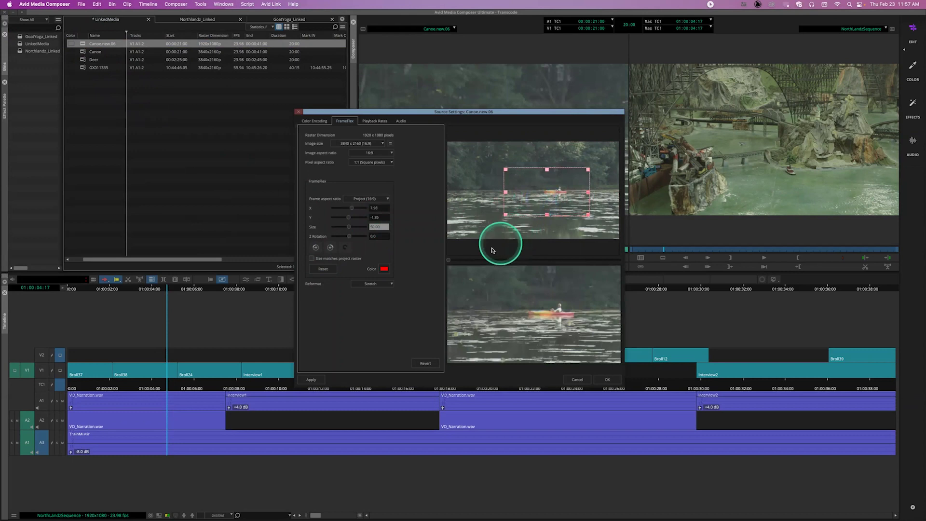
click(609, 383)
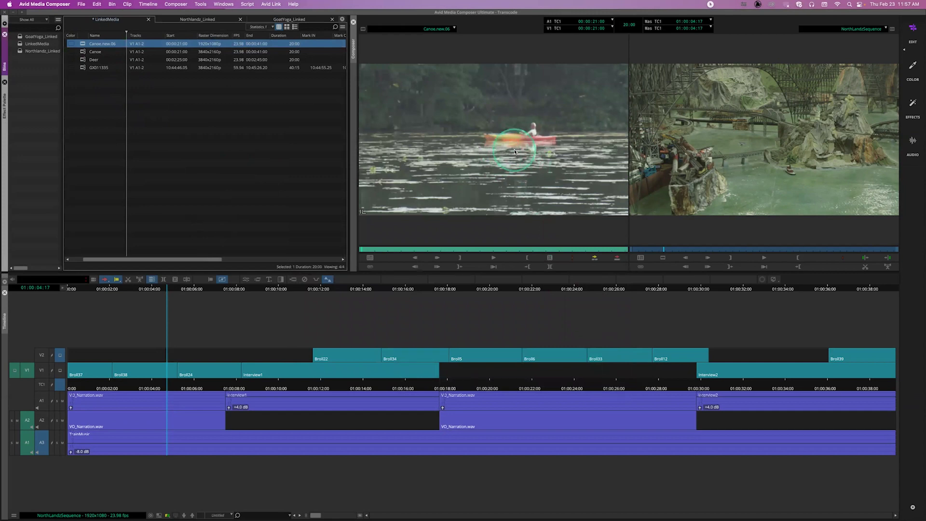
Load the Deer clip and reset its FrameFlex framing to the full image with X 0, Y 0 and size 100
double_click(82, 59)
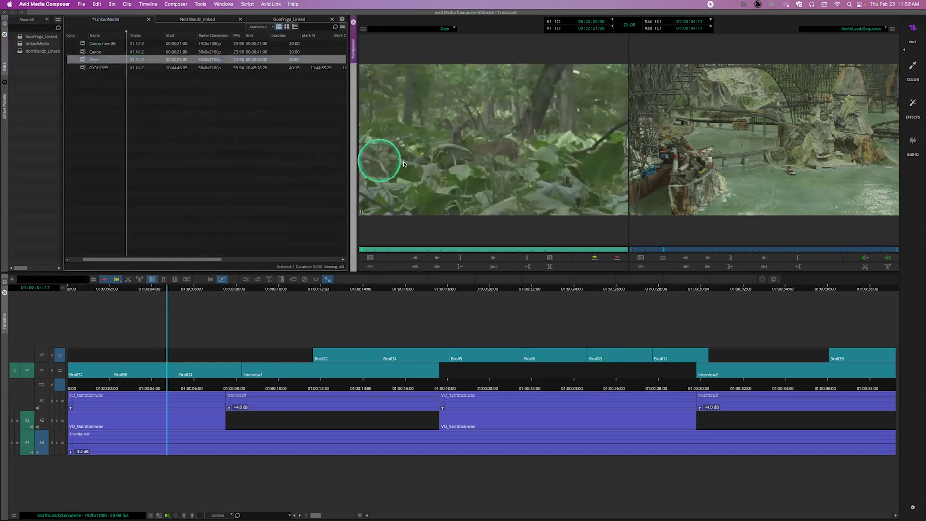
right_click(84, 60)
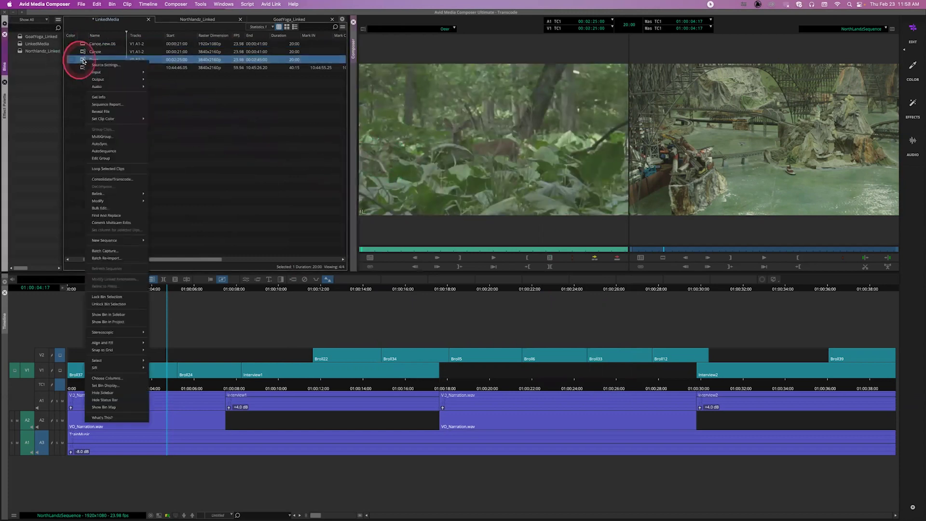
click(102, 64)
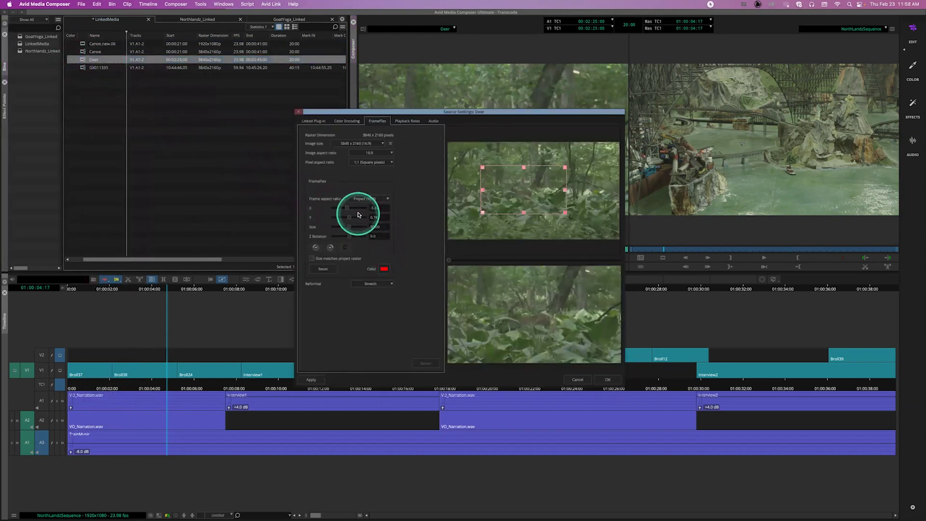
drag(352, 226, 366, 217)
click(379, 208)
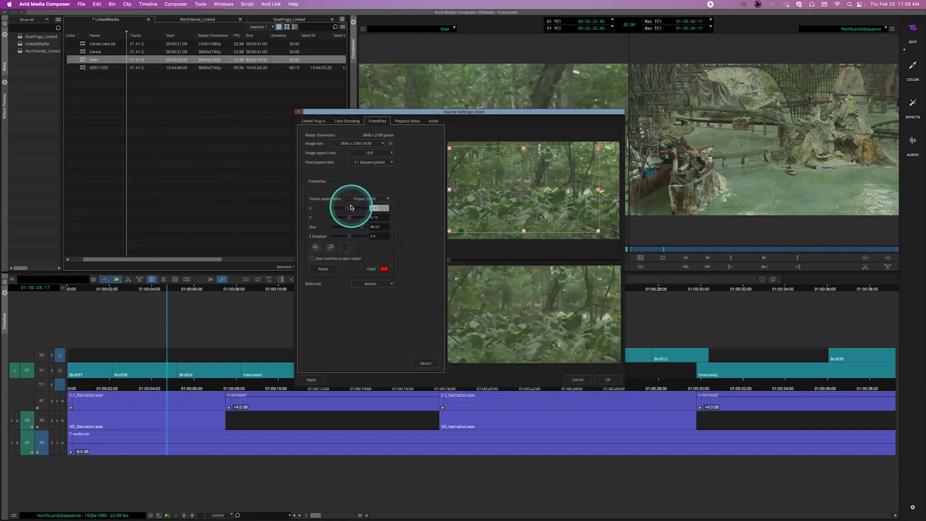
text(0)
key(Return)
drag(350, 207, 375, 233)
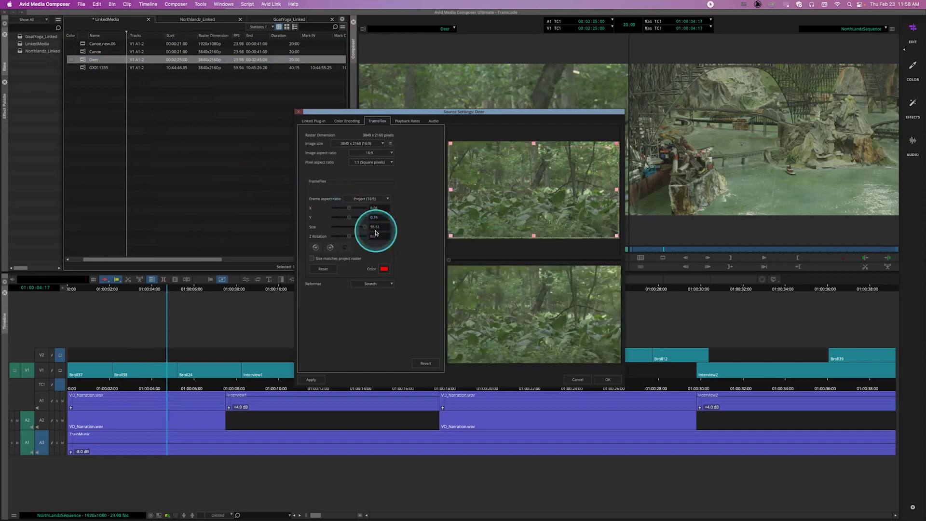
click(380, 217)
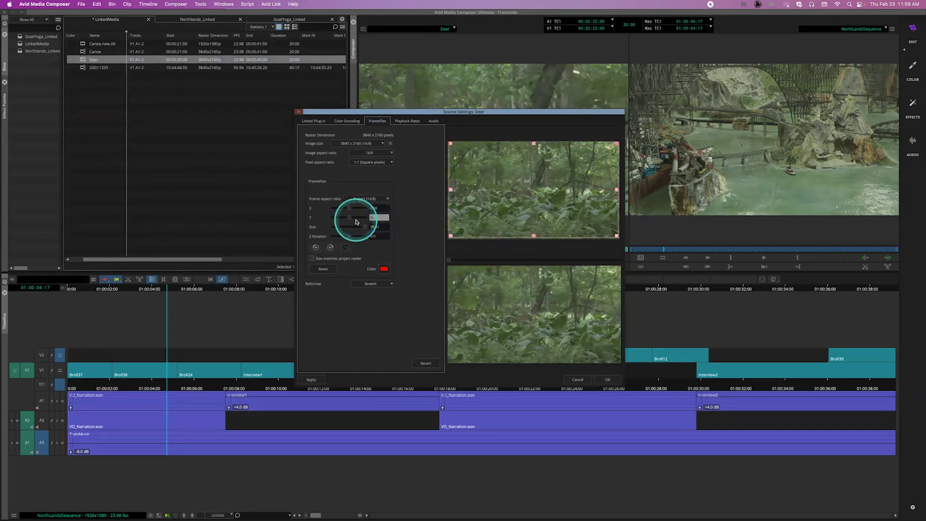
text(0)
key(Return)
drag(365, 227, 396, 329)
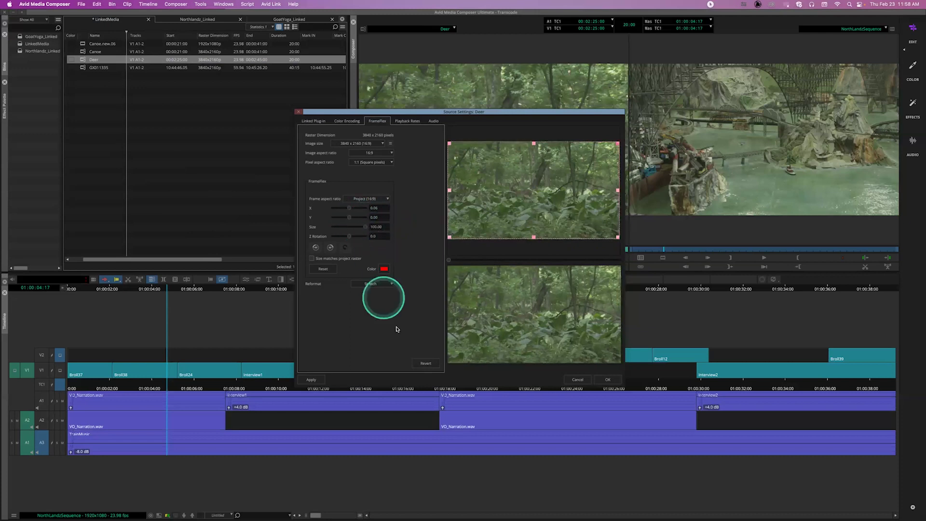
click(608, 379)
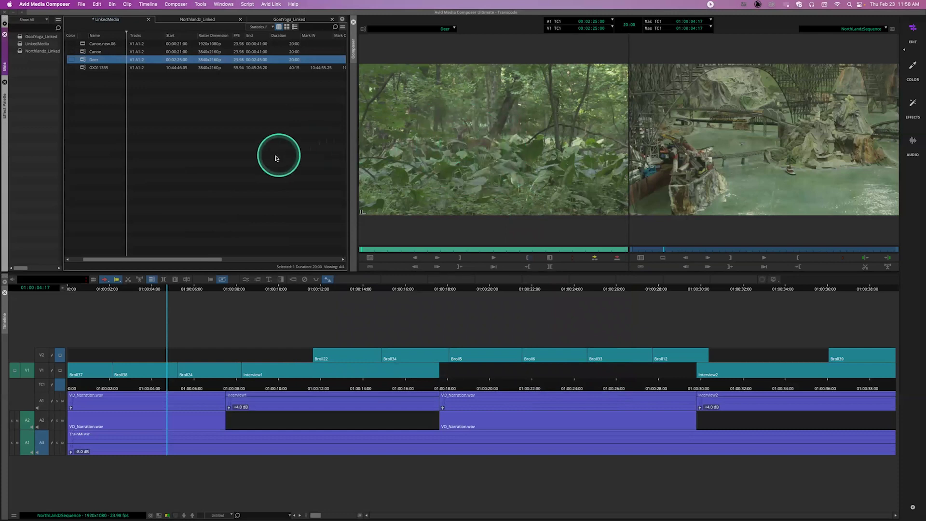
Make the Deer clip's FrameFlex size match the project raster and reframe around the deer, at about X -6 and Y 1.8
right_click(85, 59)
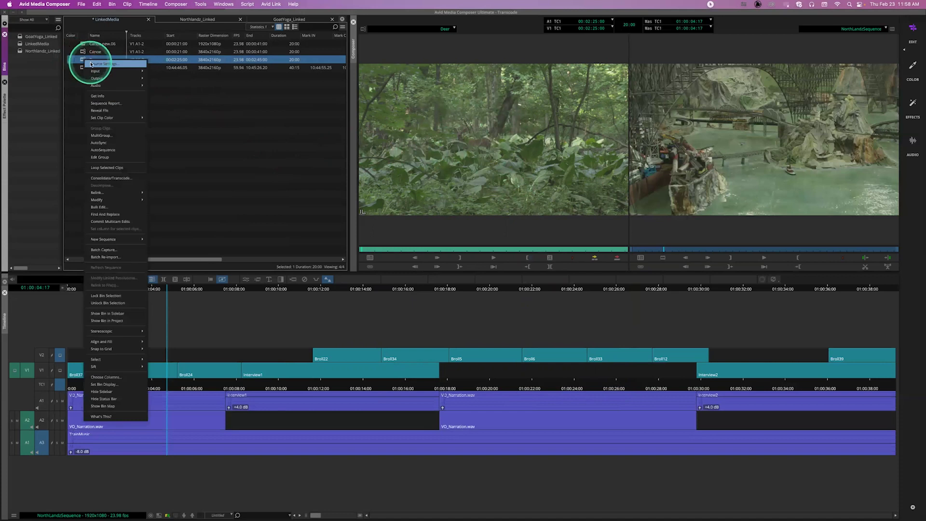
click(91, 63)
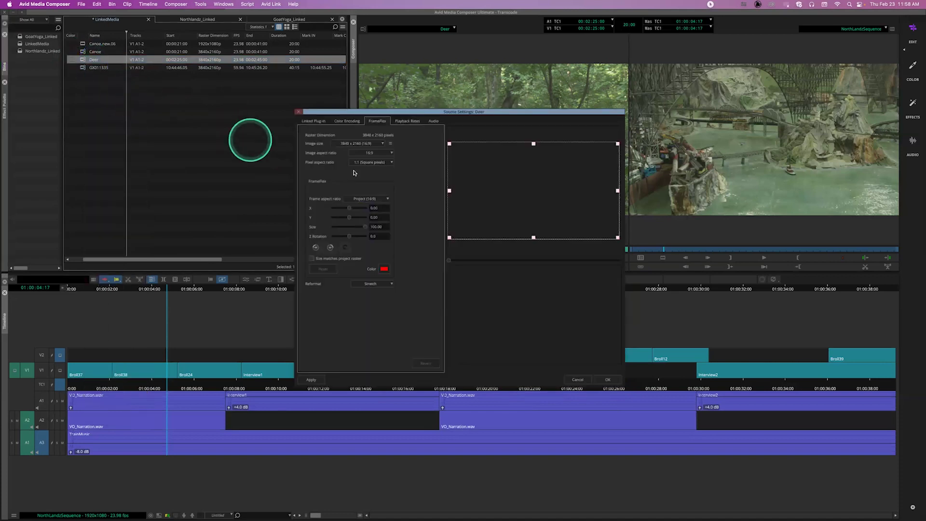
click(312, 259)
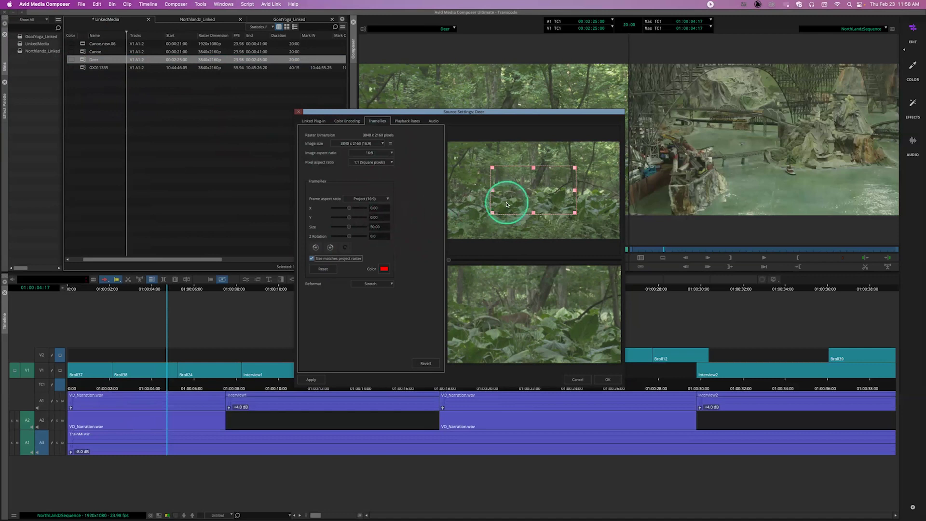
drag(528, 205, 517, 203)
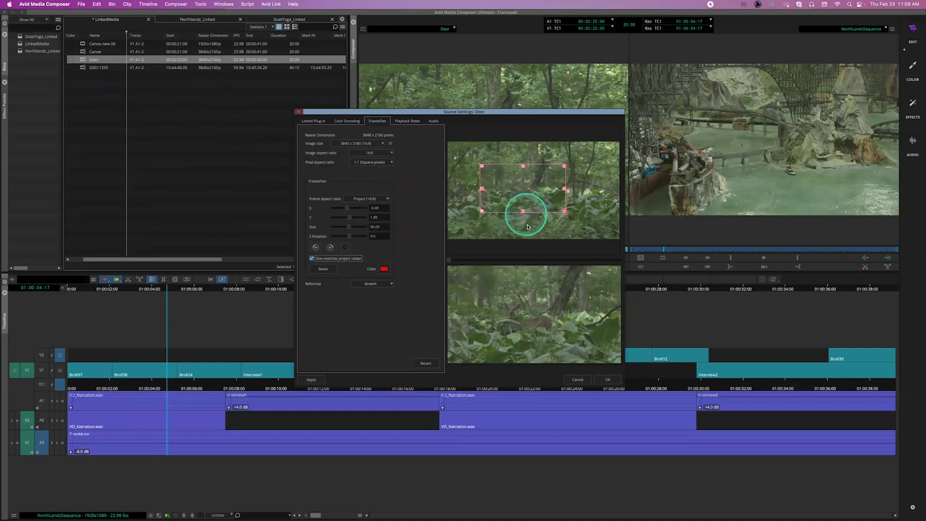
click(608, 380)
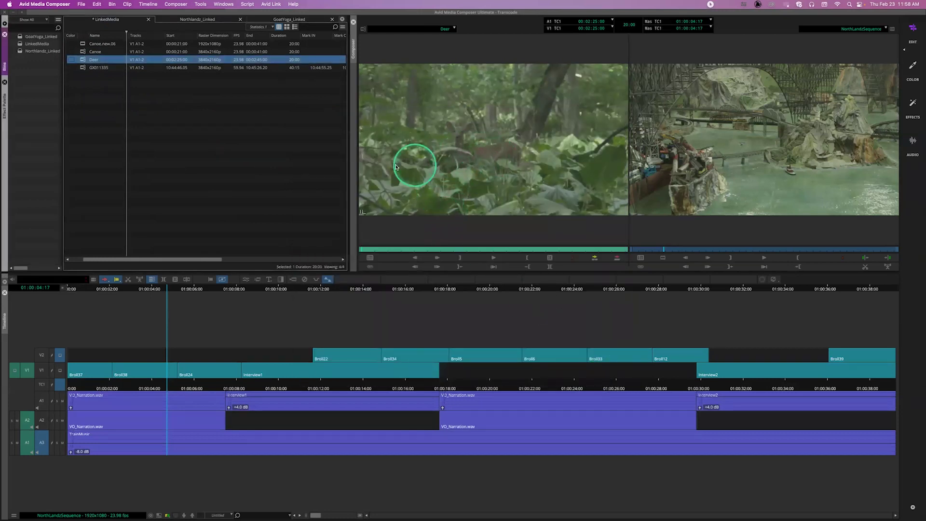
Transcode the Deer clip to DNxHR LB with source frame rate kept and FrameFlex applied, and load Deer.new.01 into the Source monitor
right_click(83, 60)
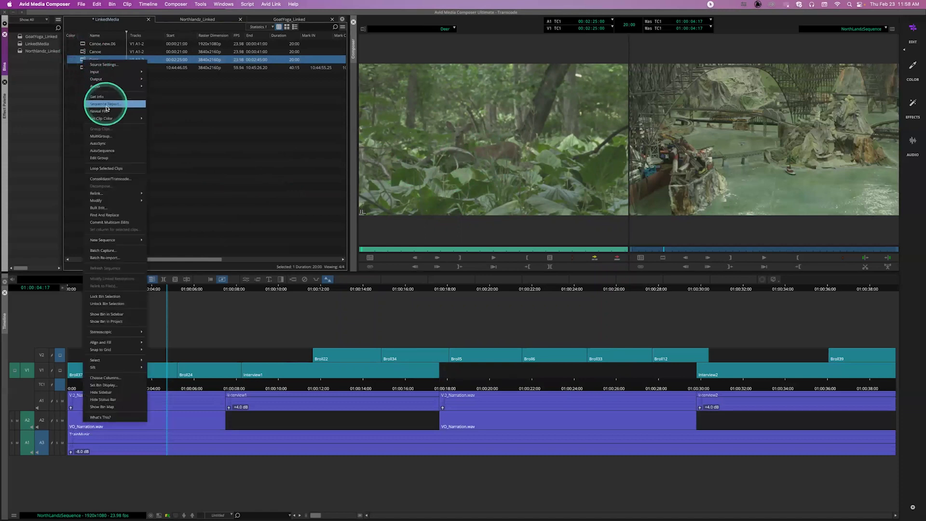
click(202, 147)
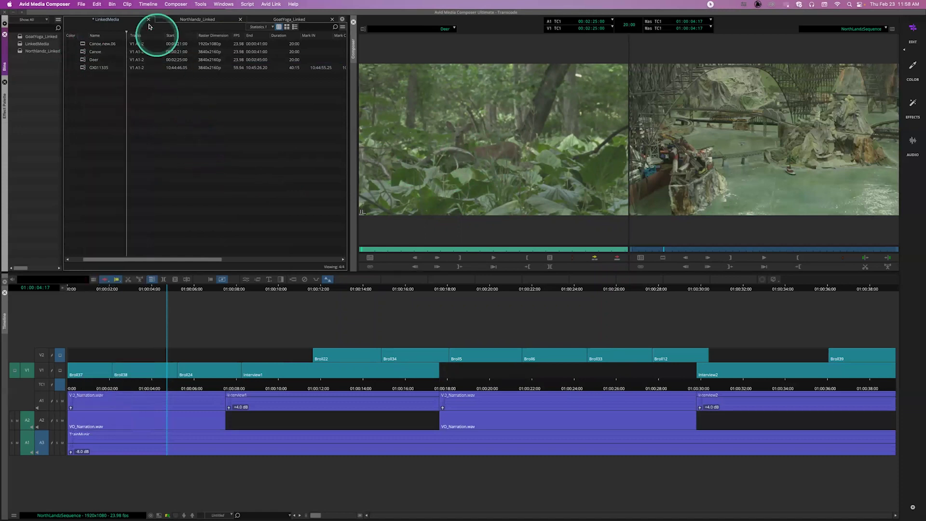
click(87, 59)
click(127, 4)
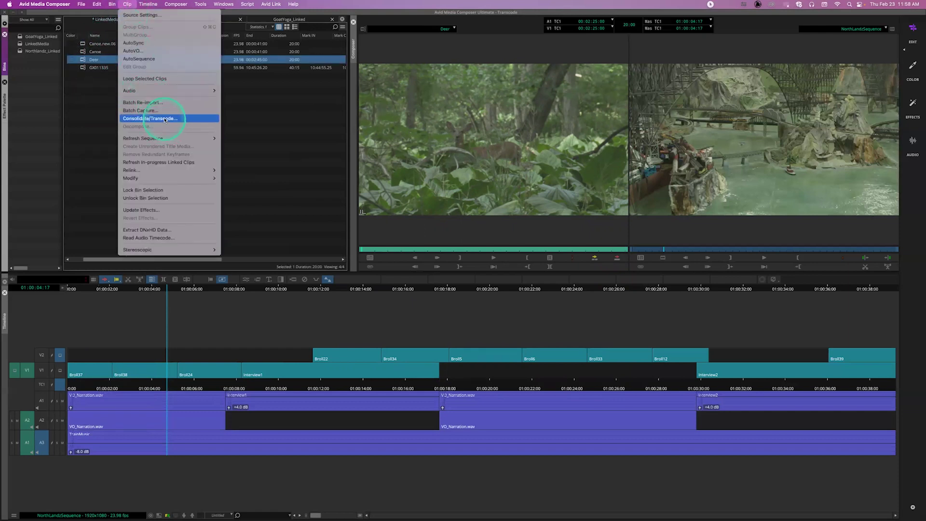
click(161, 119)
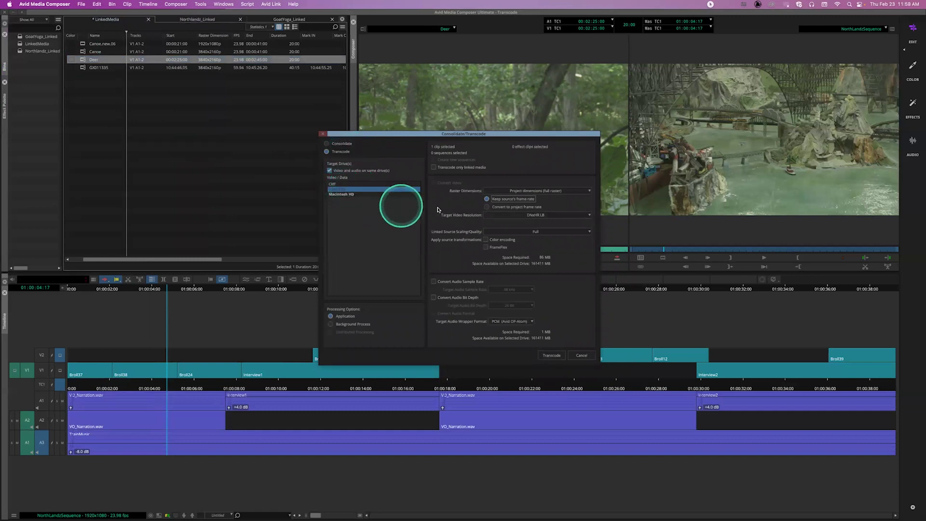
click(510, 202)
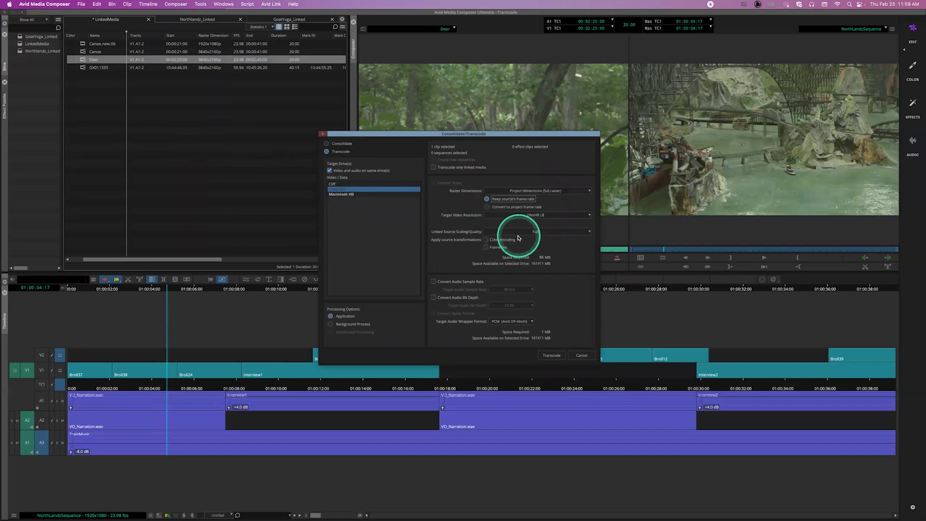
click(486, 248)
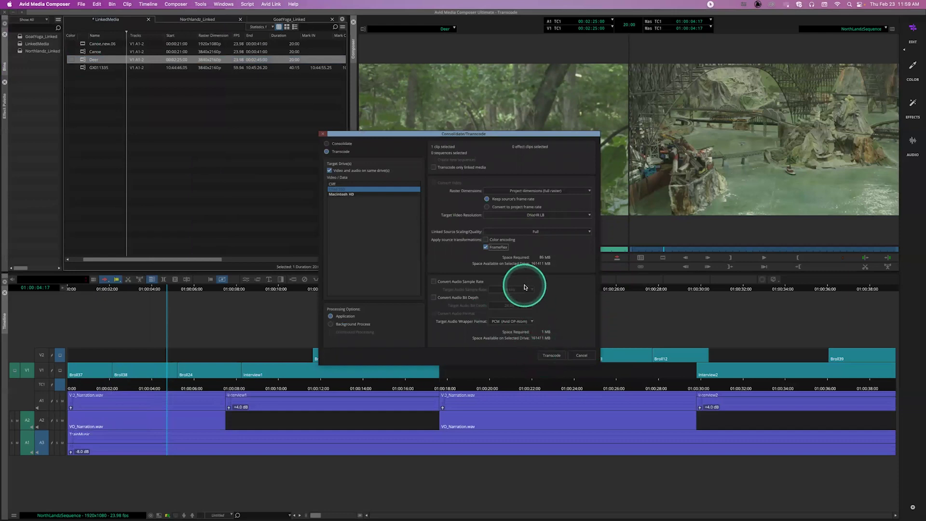
click(552, 356)
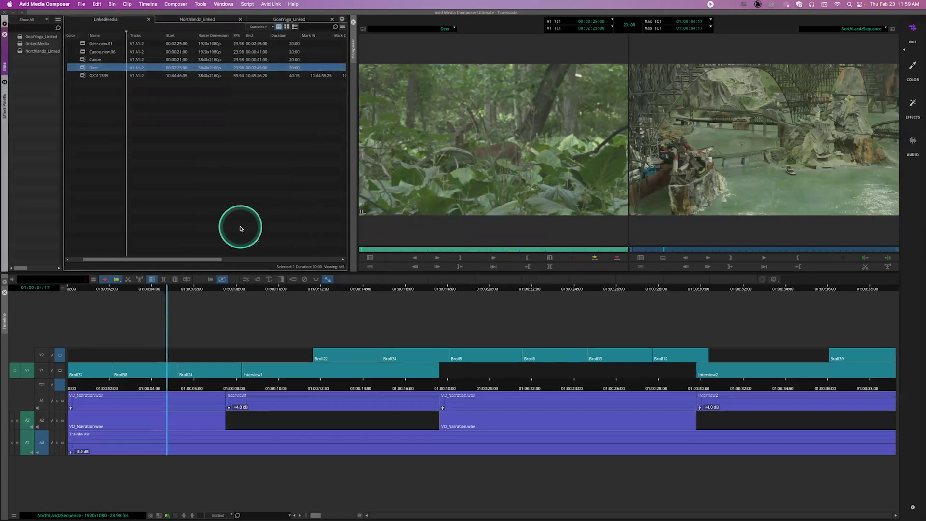
double_click(83, 44)
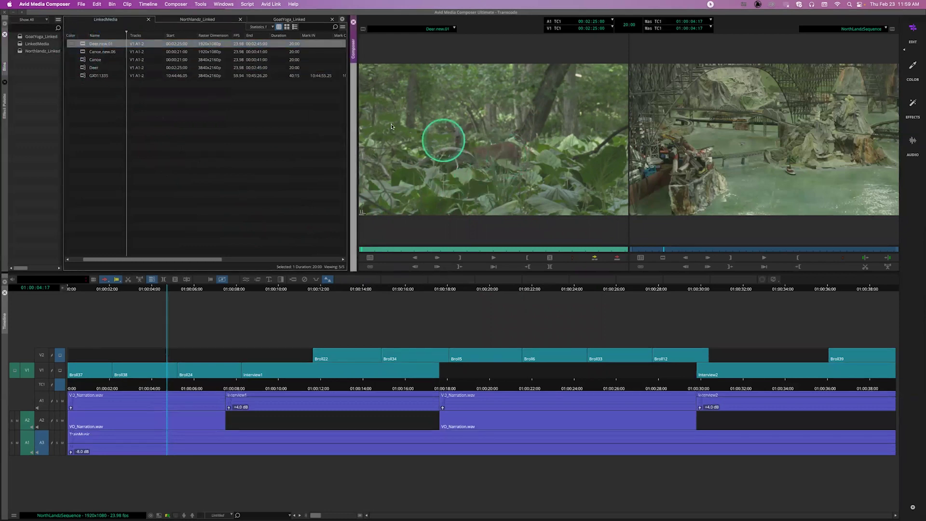
Check the FrameFlex source settings of Deer.new.01, and load Canoe.new.06 into the Source monitor
right_click(83, 44)
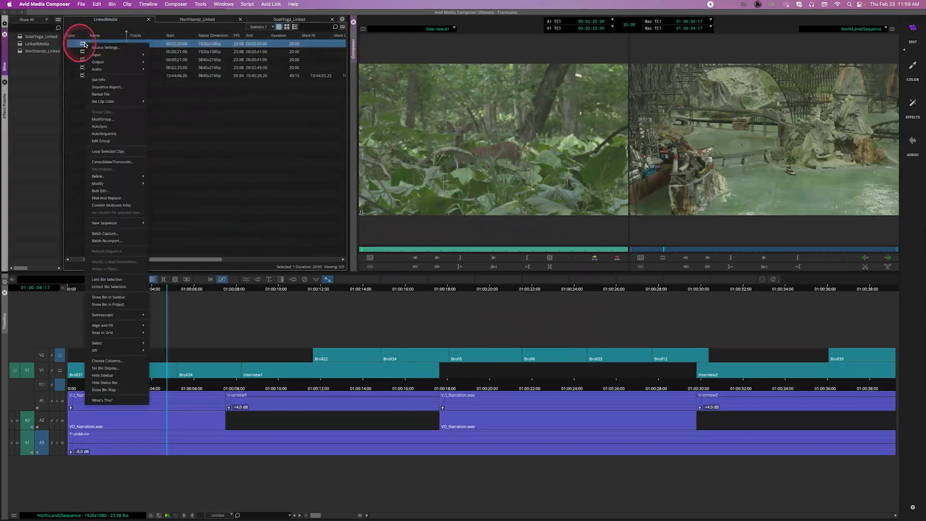
click(94, 48)
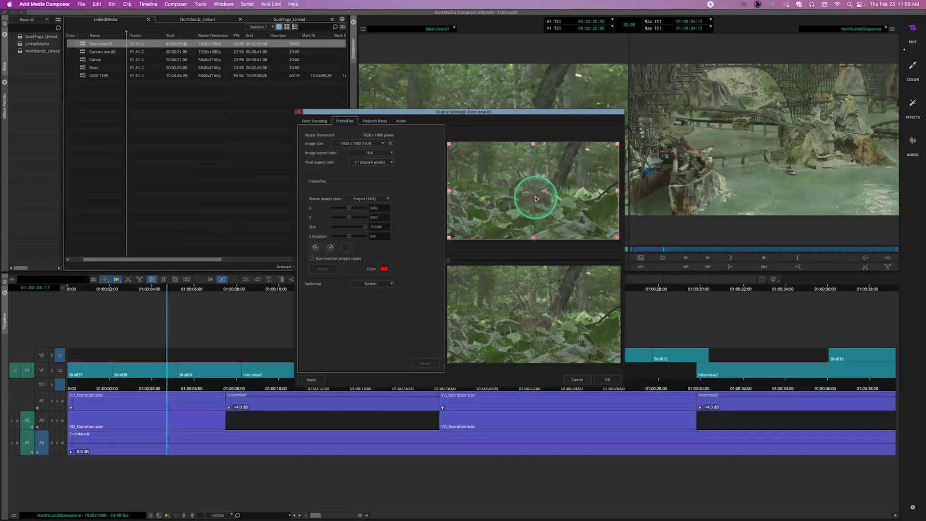
click(608, 378)
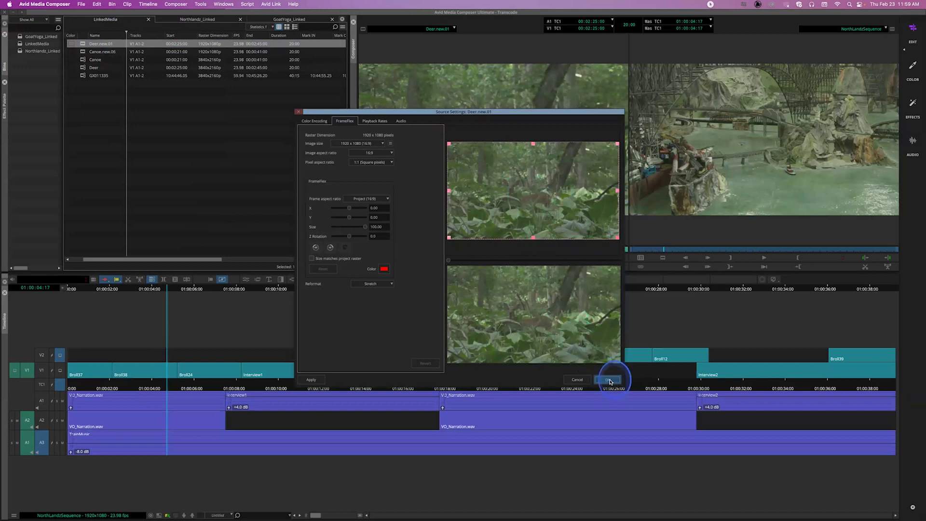
click(418, 177)
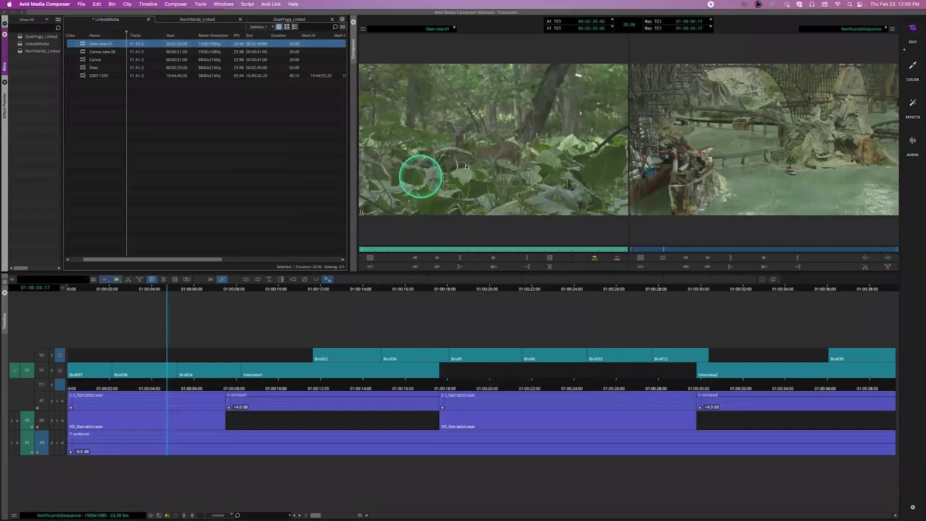
double_click(83, 52)
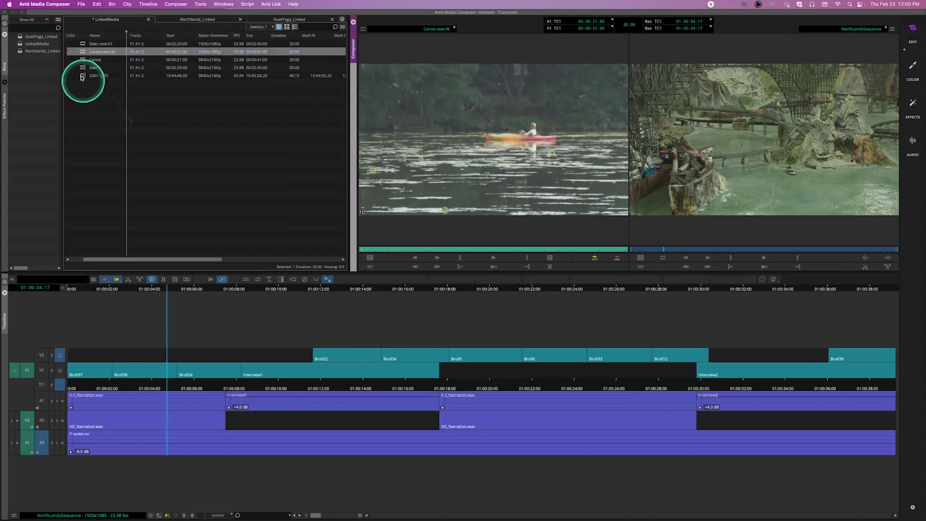
Review the color encoding and FrameFlex transformation options in the Consolidate/Transcode settings for the linked Canoe clip without transcoding
right_click(84, 60)
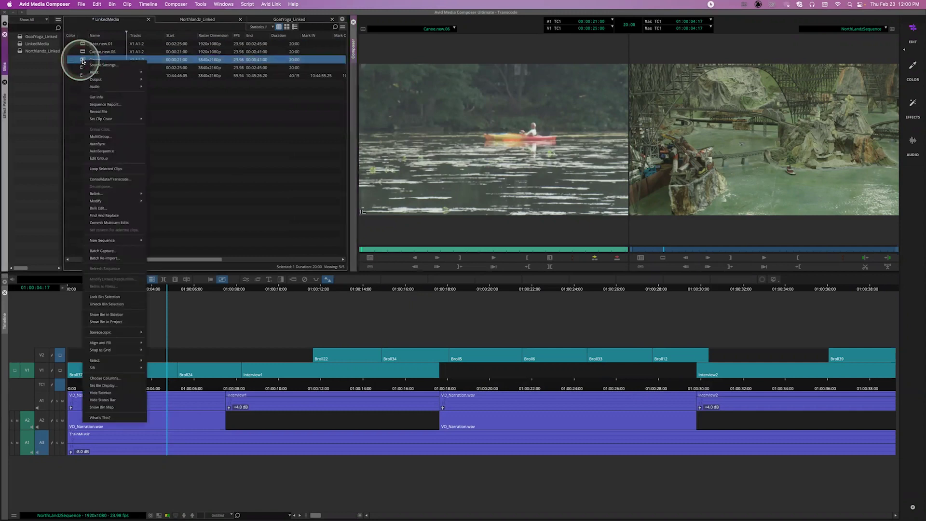
click(115, 179)
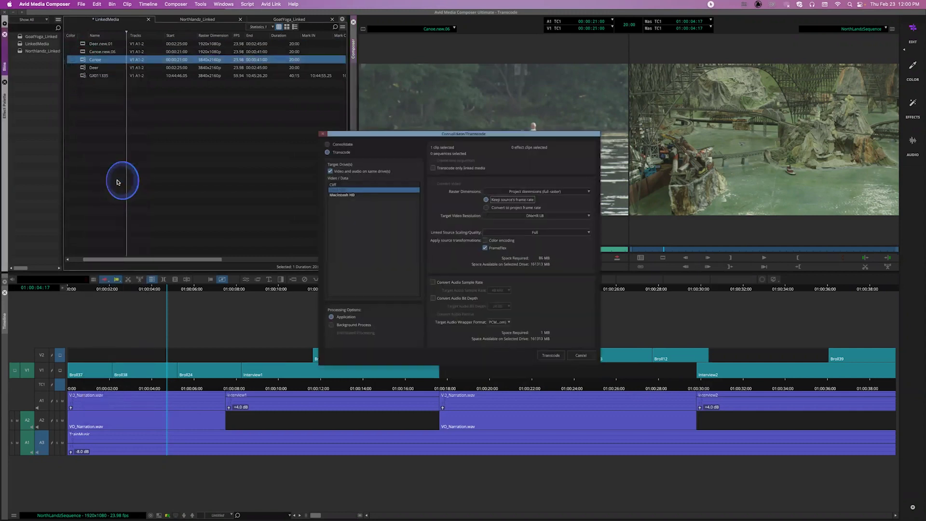
click(485, 241)
click(485, 247)
click(578, 357)
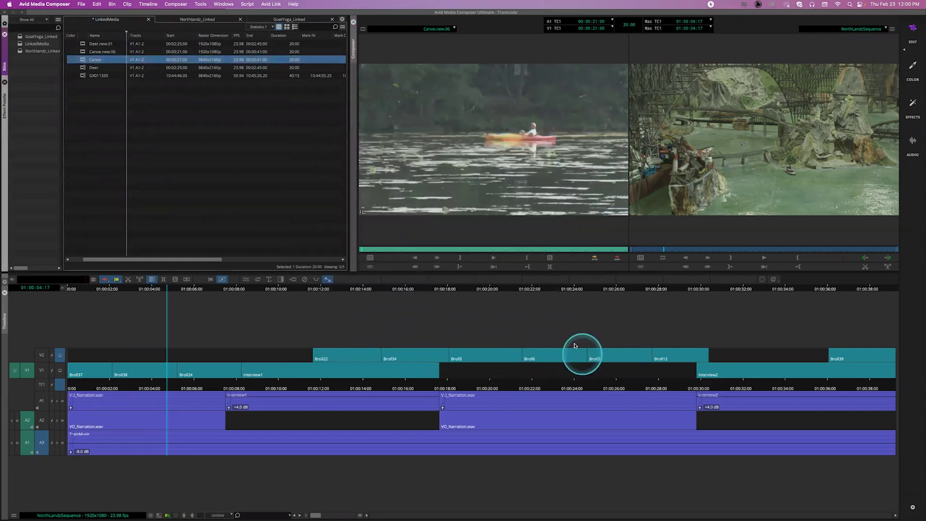
Reveal the source file of the linked Deer clip in Finder, and close the Finder window
click(196, 171)
drag(146, 147, 76, 99)
click(83, 69)
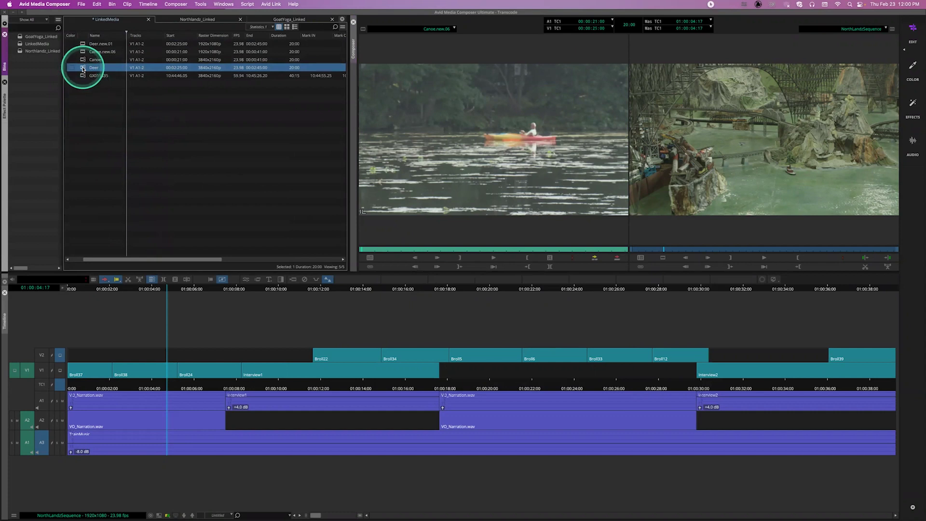
right_click(83, 69)
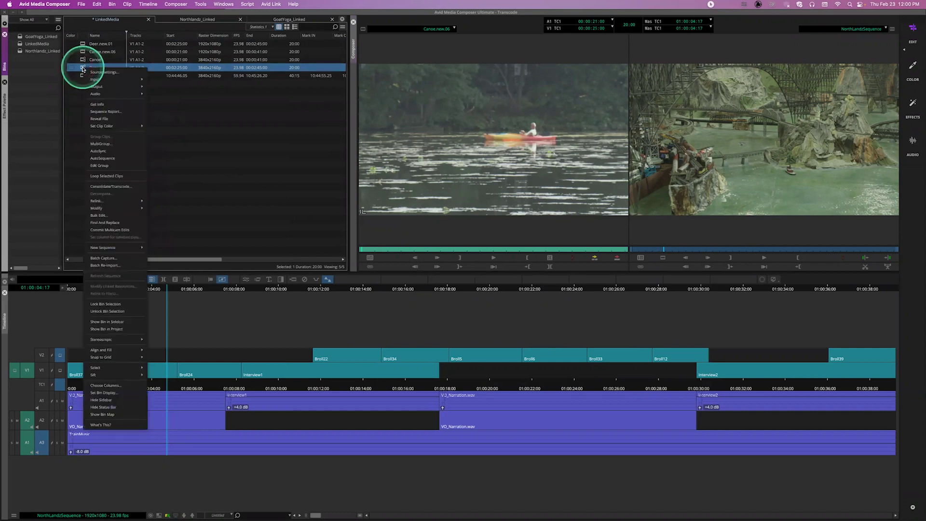
click(105, 119)
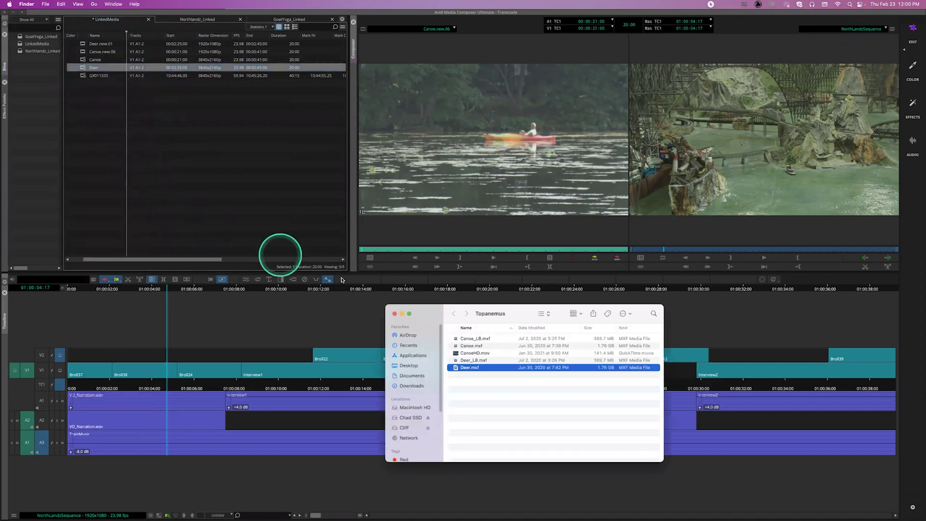
drag(523, 311, 489, 215)
click(448, 271)
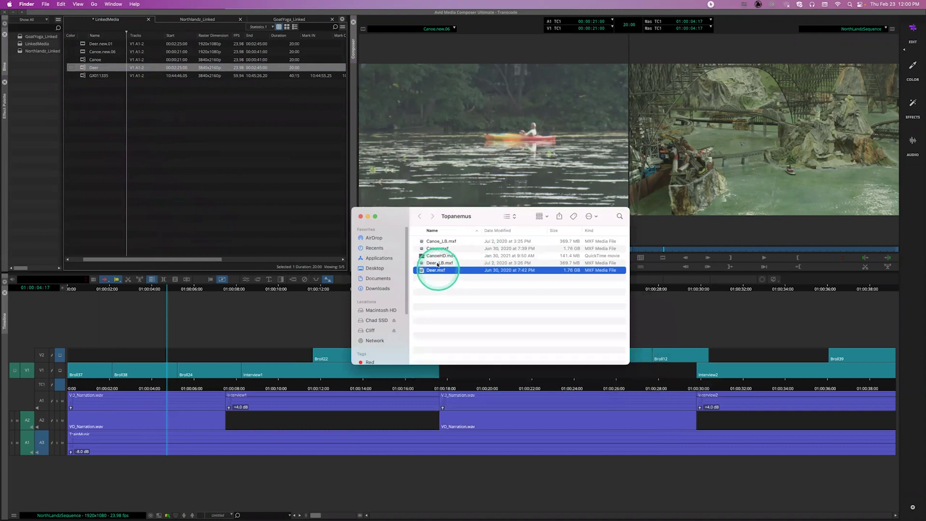
click(361, 217)
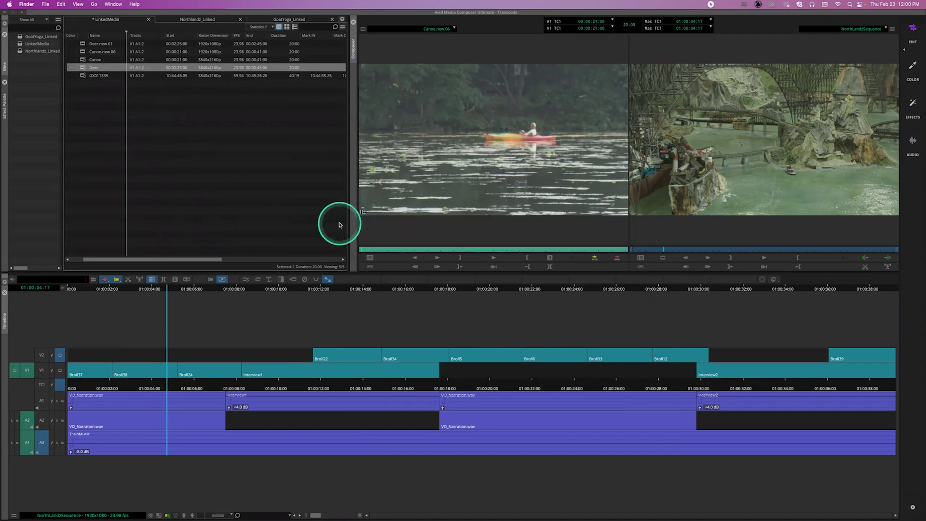
Reveal the media files of the transcoded Deer.new.01 clip in Finder
click(82, 49)
click(82, 43)
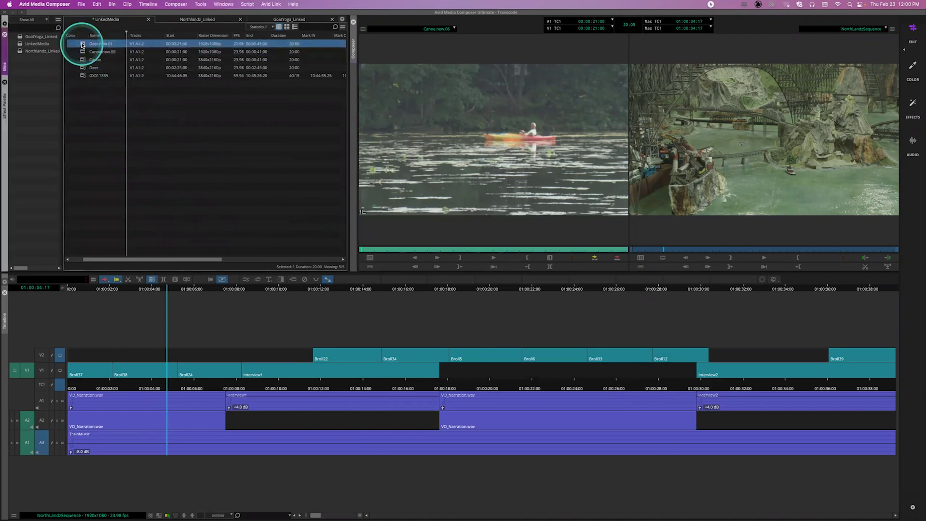
right_click(82, 45)
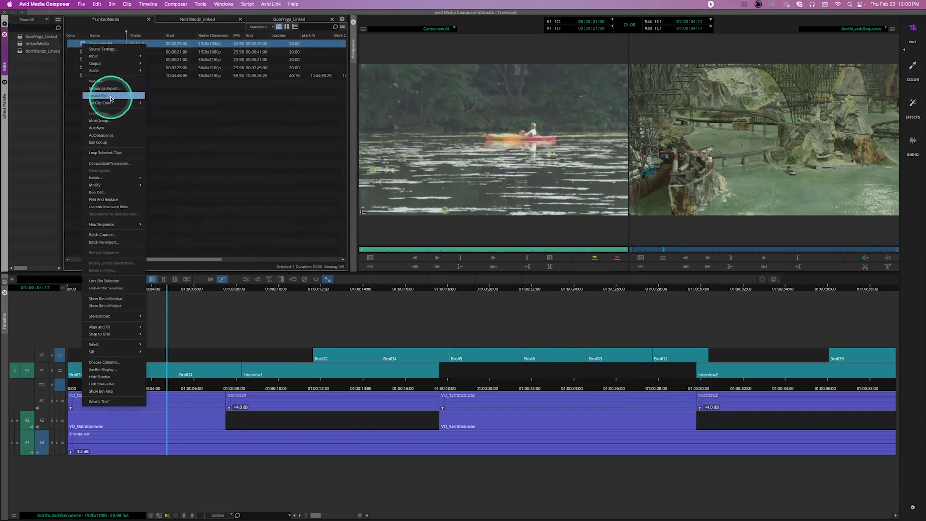
click(111, 99)
drag(402, 99, 334, 152)
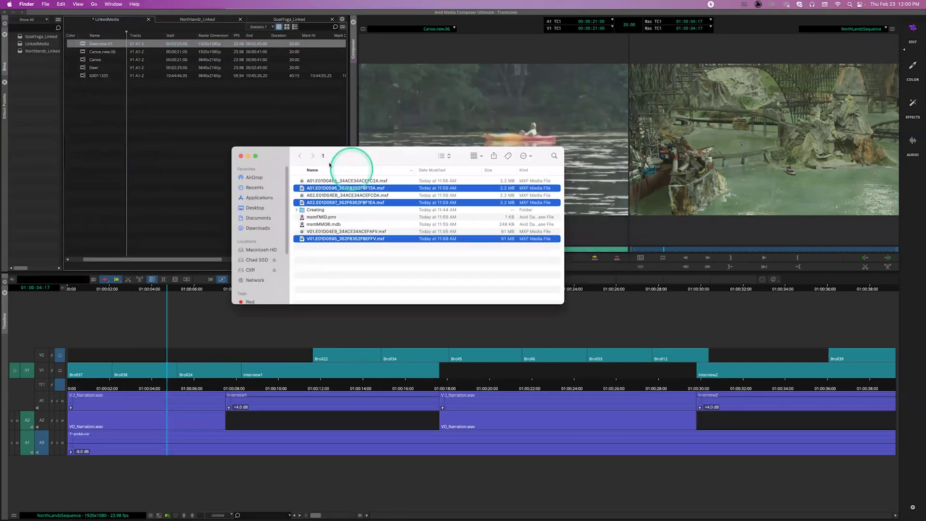
click(305, 155)
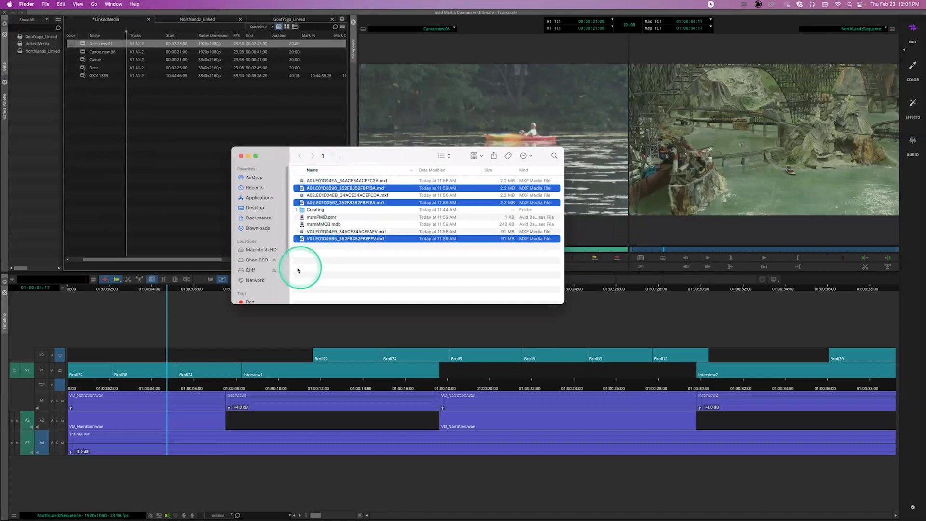
Browse the SSD's Avid MediaFiles folder down to MXF folder 1 to examine where transcoded media is stored, and close Finder
click(256, 260)
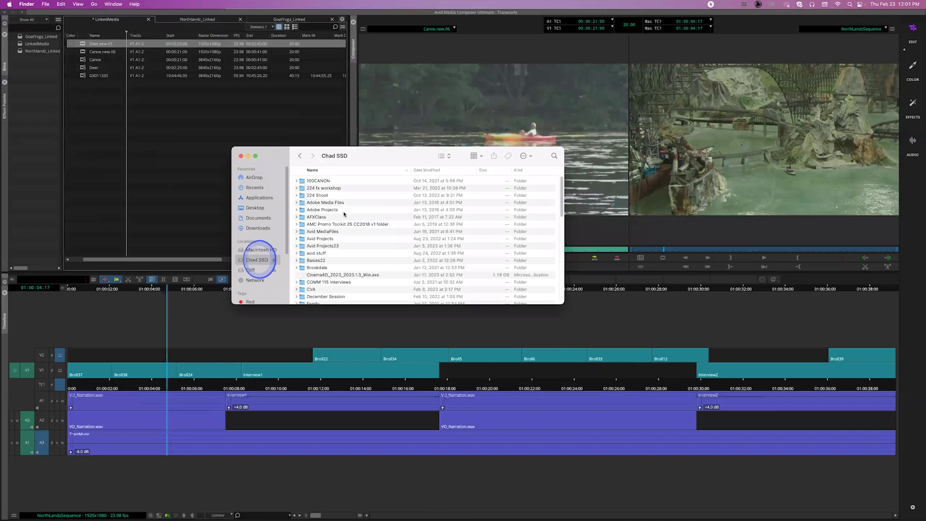
double_click(322, 233)
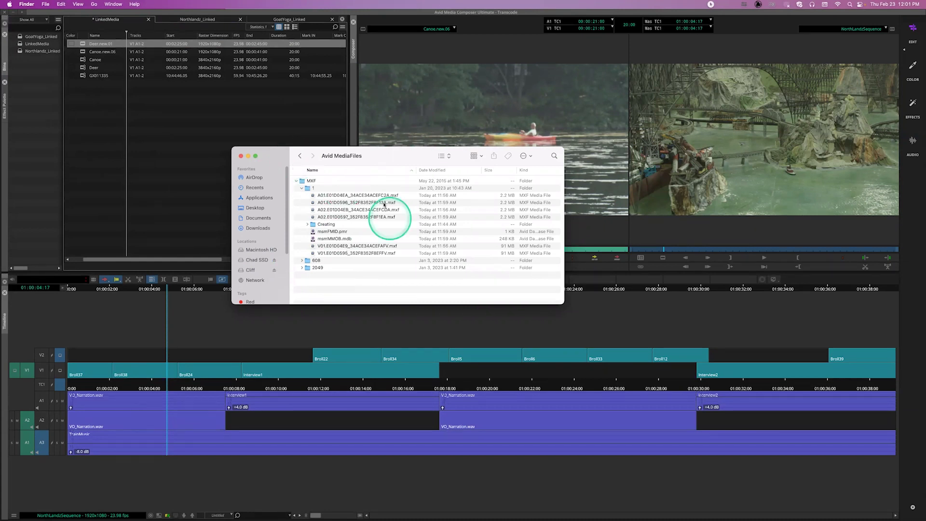
click(299, 155)
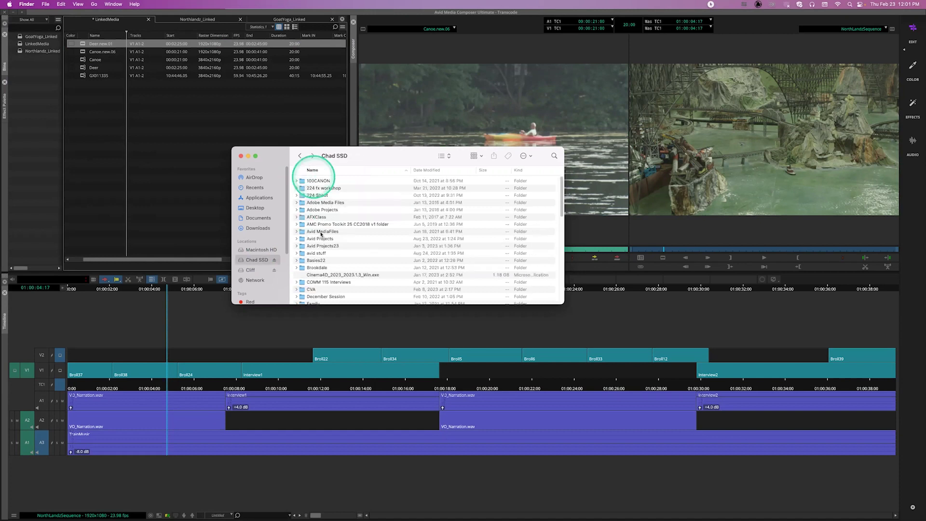
double_click(322, 231)
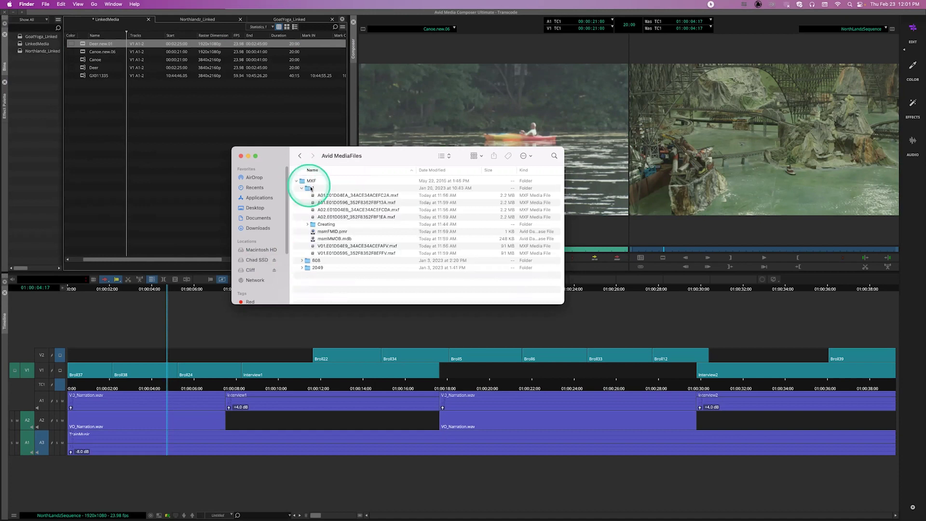
key(Down)
click(310, 189)
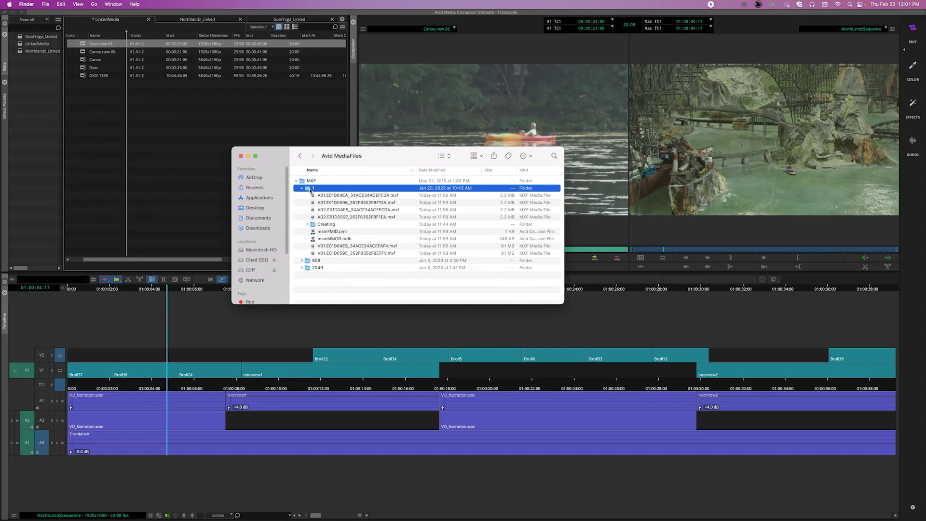
click(298, 156)
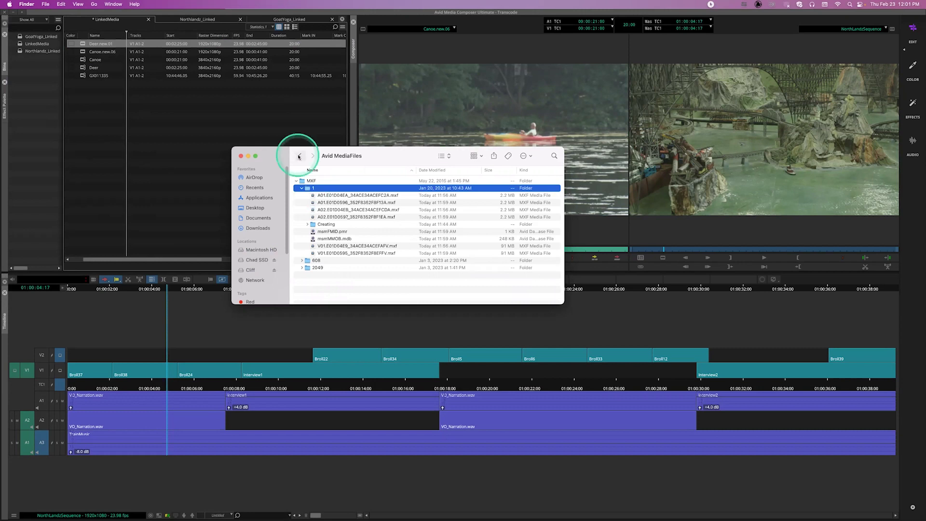
click(241, 156)
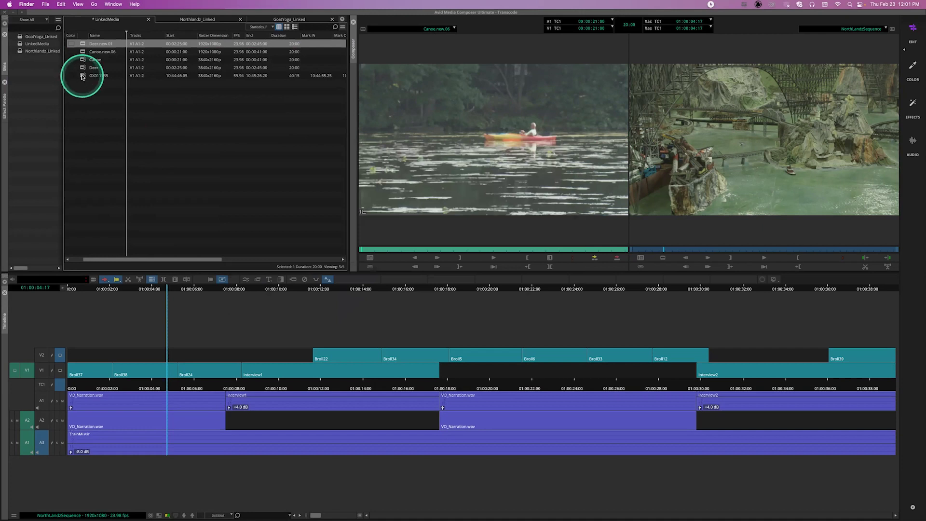
Load the GX011335 clip into the Source monitor and check its Video column in the bin
click(83, 77)
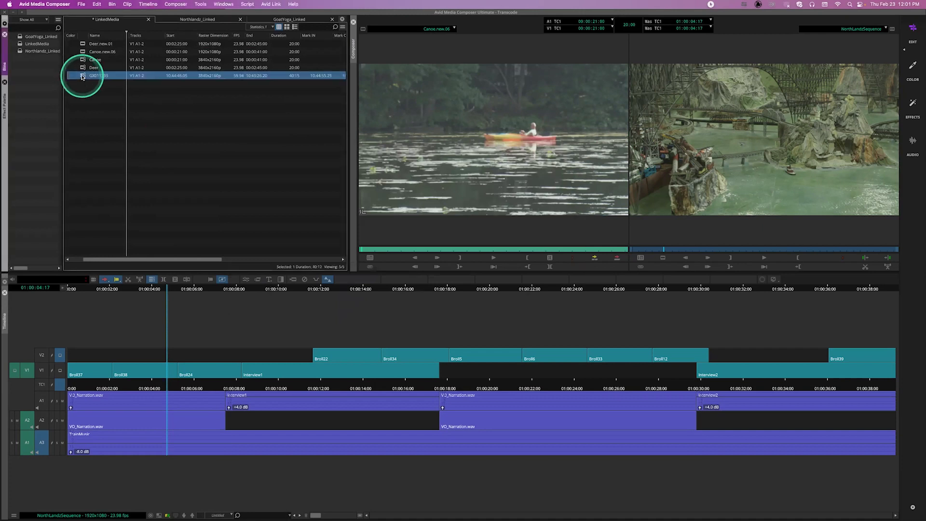
double_click(83, 76)
click(151, 124)
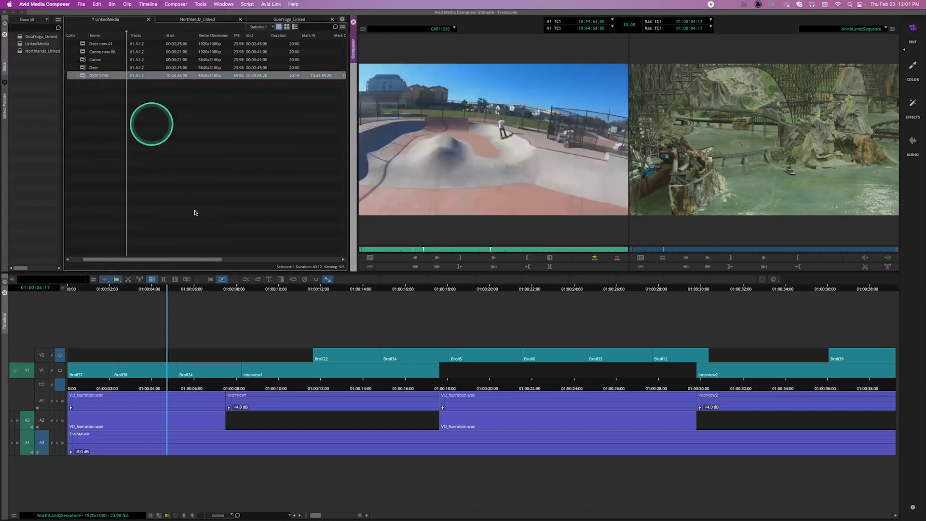
click(192, 228)
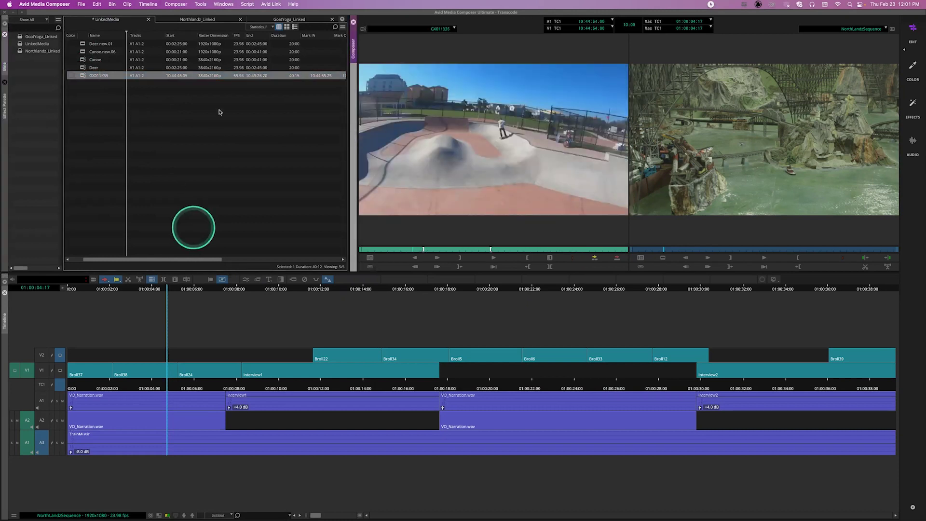
click(214, 85)
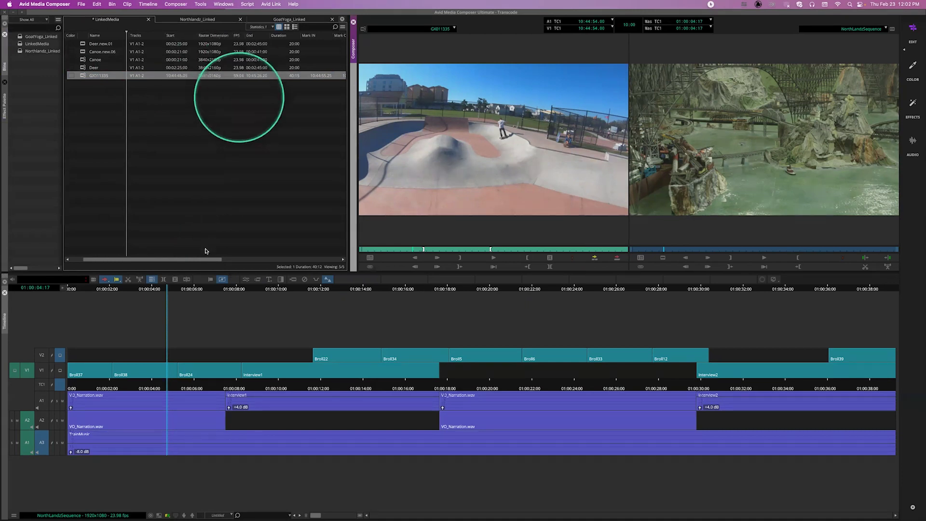
drag(213, 262, 289, 263)
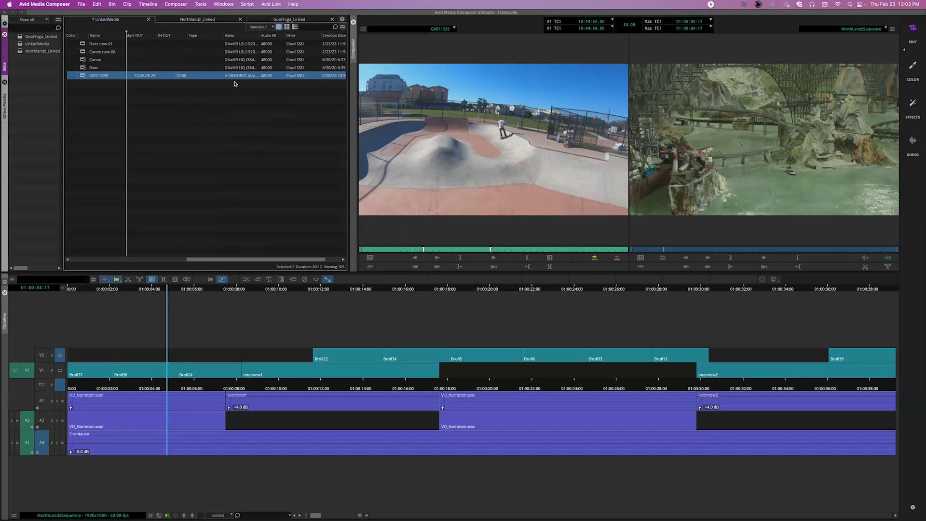
Clear the IN and OUT marks of the GX011335 clip, and play and scrub through it to check playback
click(422, 217)
click(428, 250)
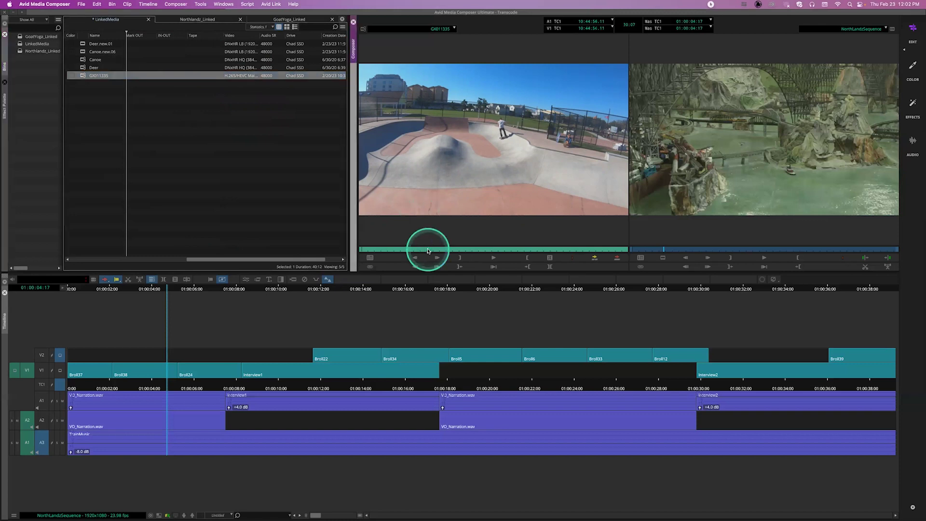
click(491, 259)
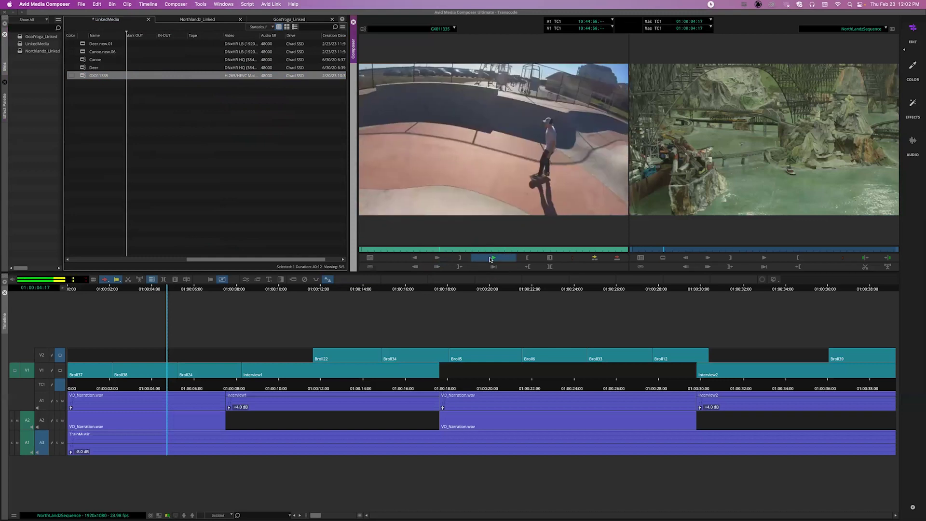
click(490, 259)
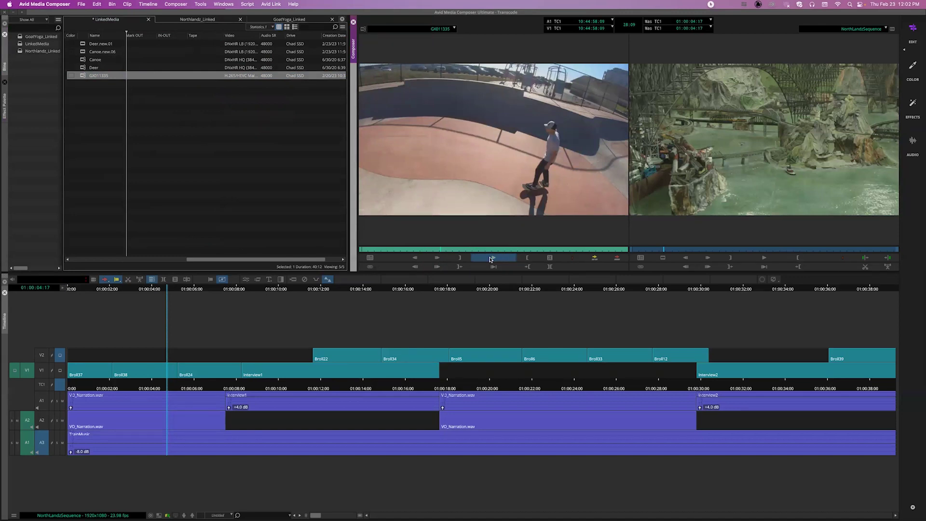
click(251, 99)
click(453, 250)
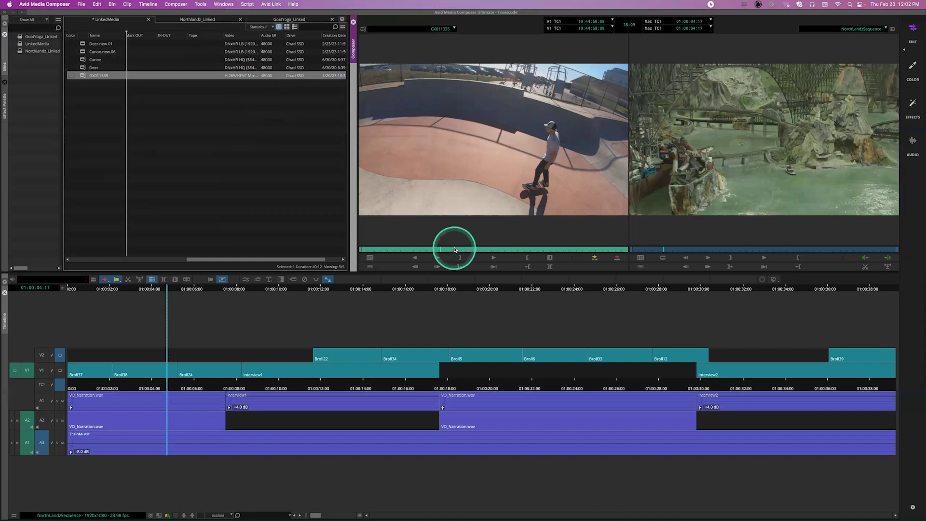
drag(455, 250, 470, 252)
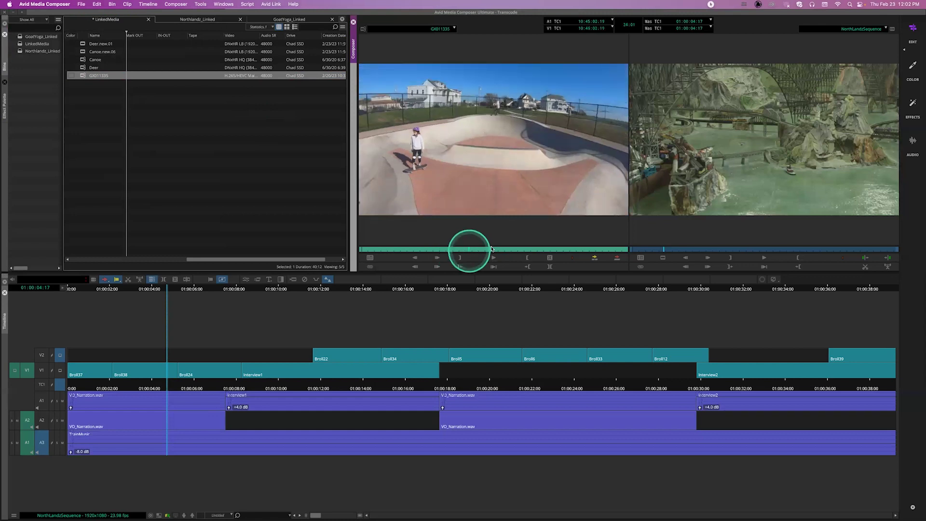
click(526, 249)
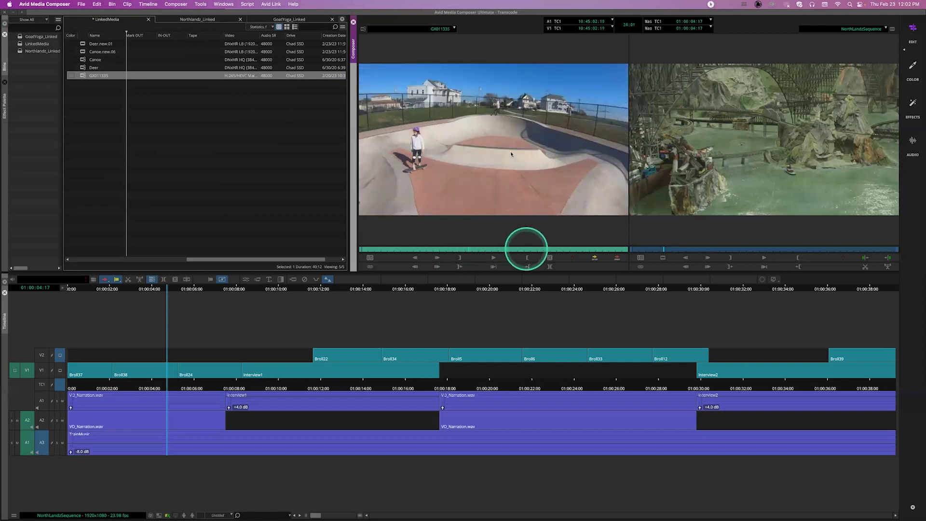
Jump to several points of the GX011335 clip in the Source monitor to check how responsively it scrubs
click(513, 249)
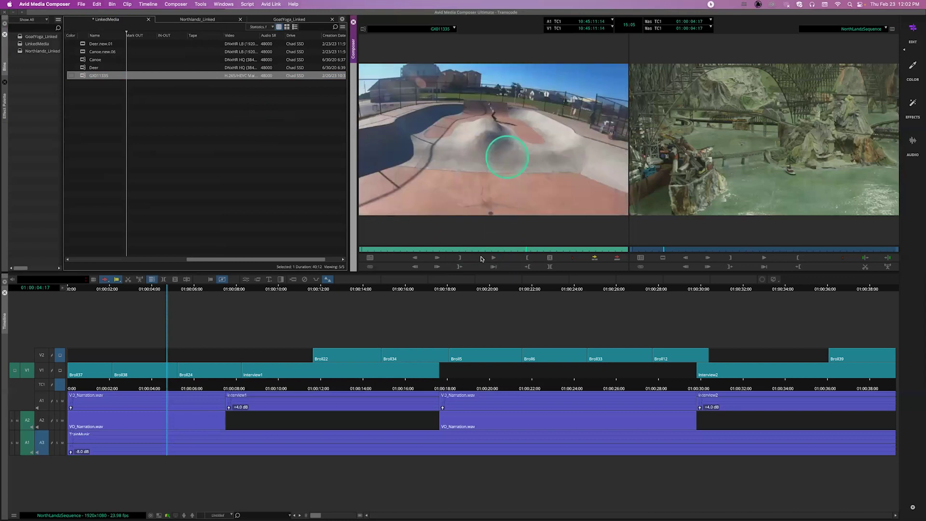
click(449, 250)
click(442, 250)
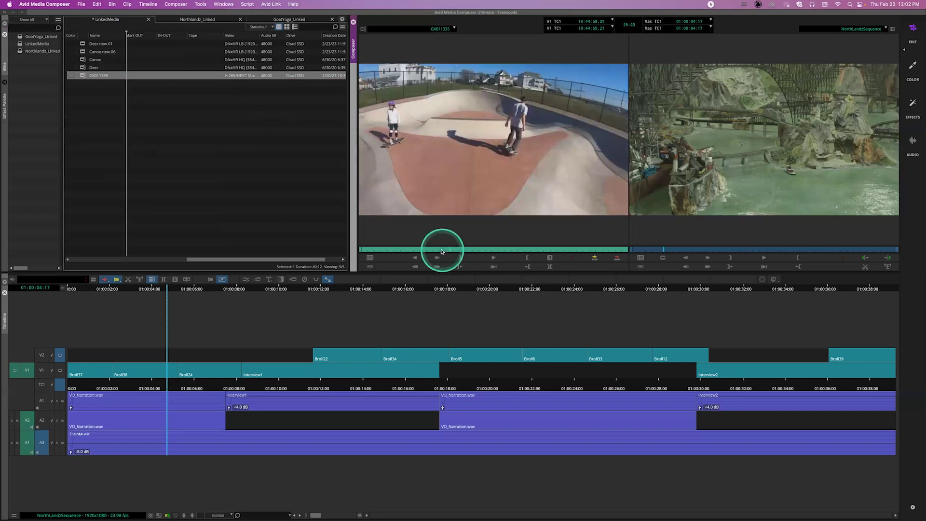
click(433, 251)
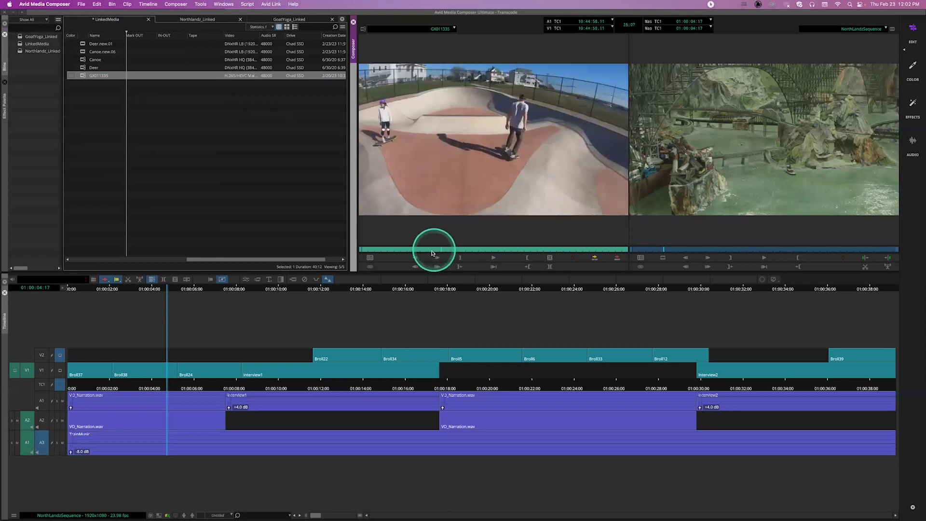
click(246, 89)
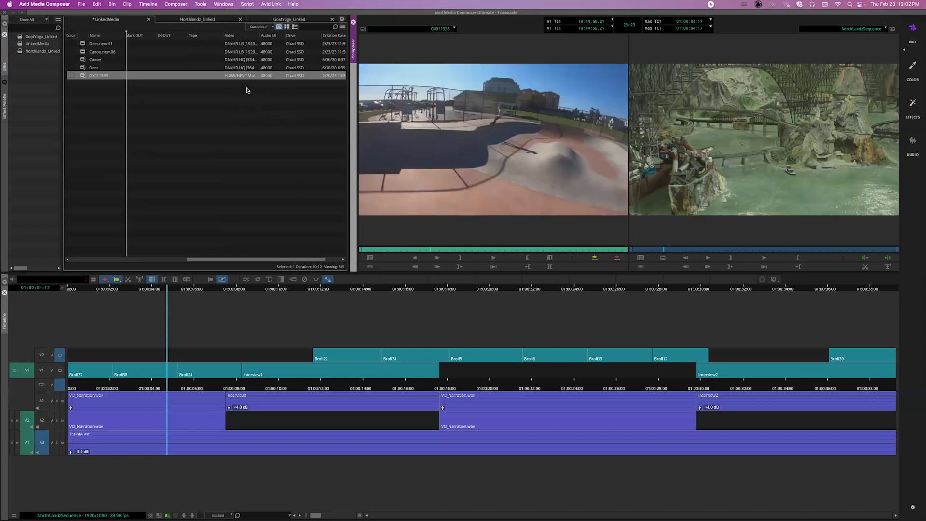
Reveal the source file of the GX011335 clip in Finder
click(135, 35)
click(96, 68)
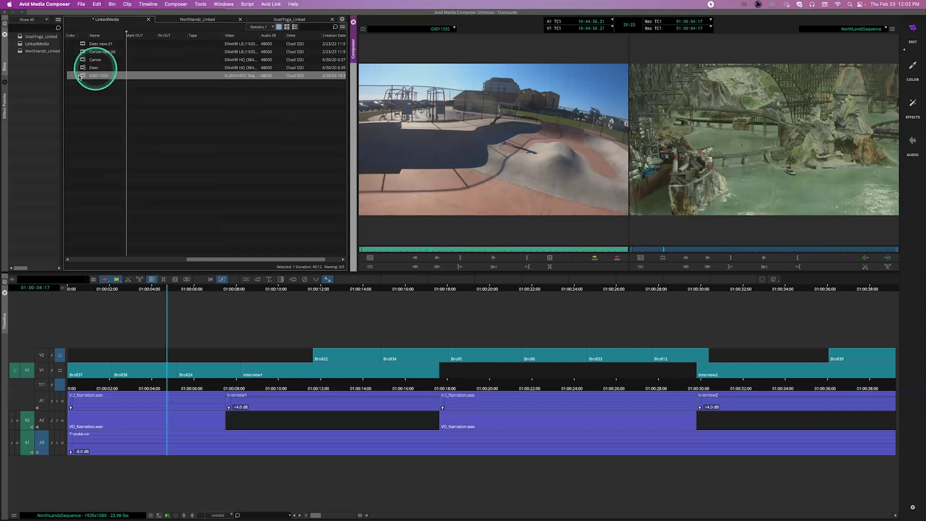
click(82, 76)
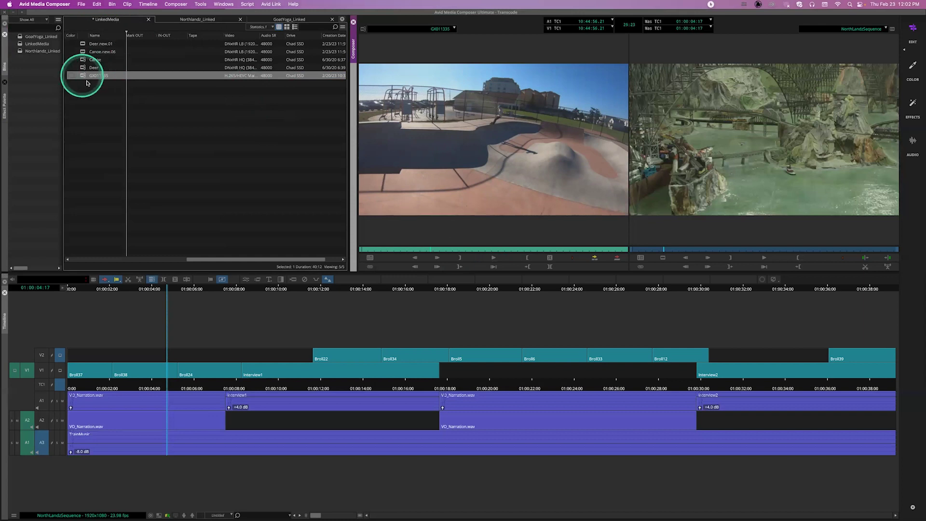
right_click(83, 76)
click(108, 127)
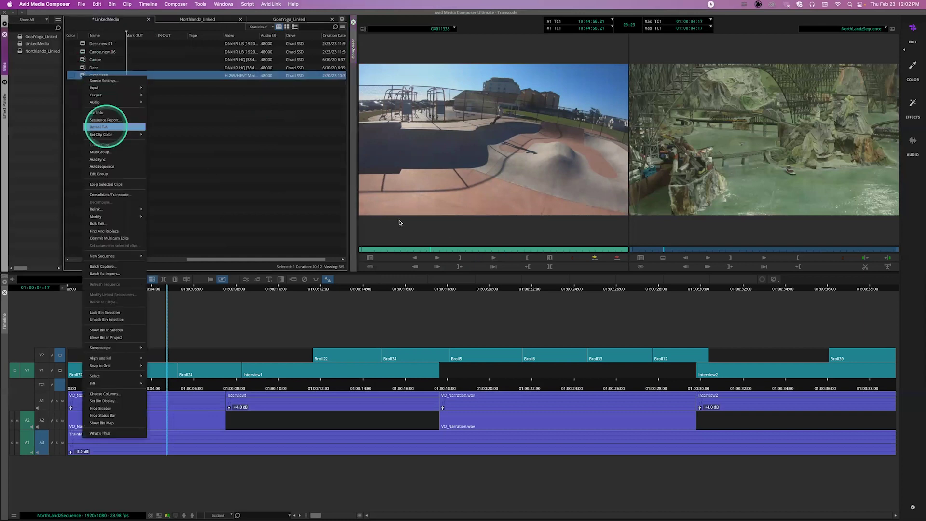
click(519, 182)
Compare the file sizes of GX011335.mov and GX011335.MP4 in the HiResSkate folder, and close the Finder window
click(569, 142)
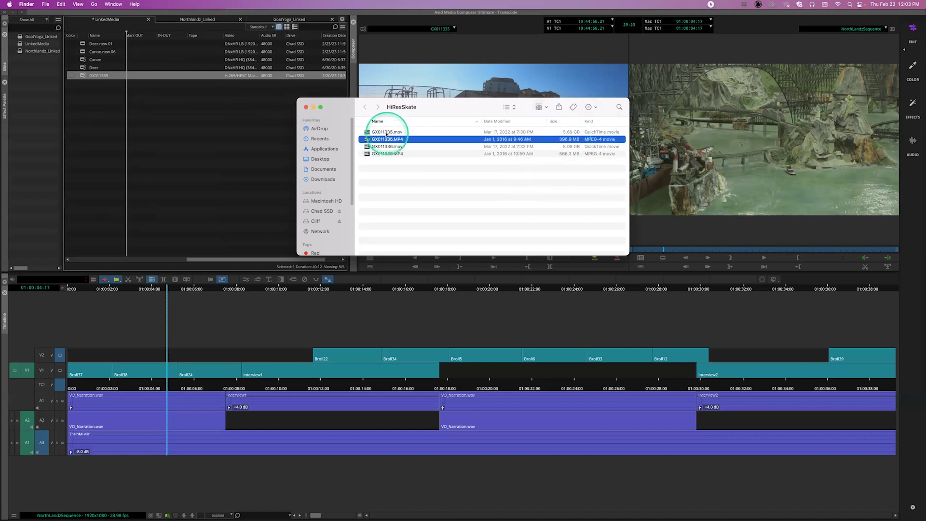
click(555, 133)
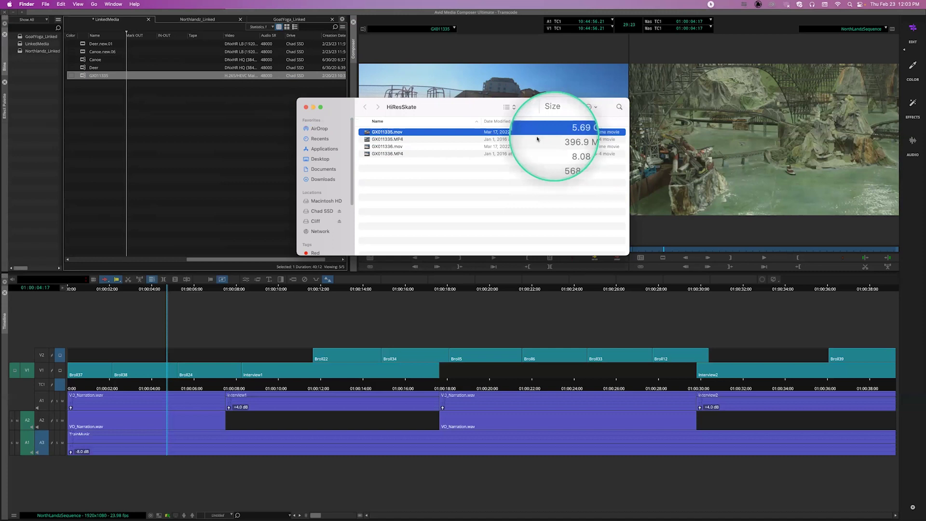
click(396, 140)
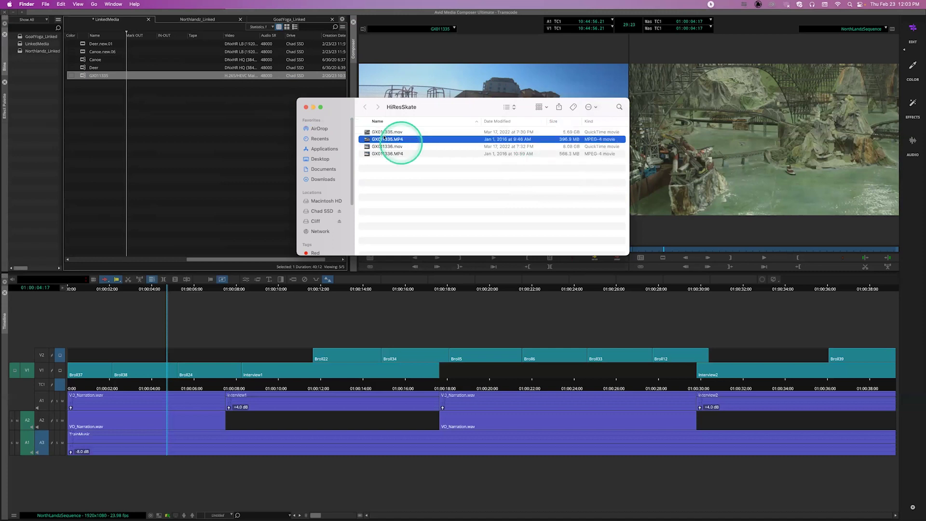
click(306, 107)
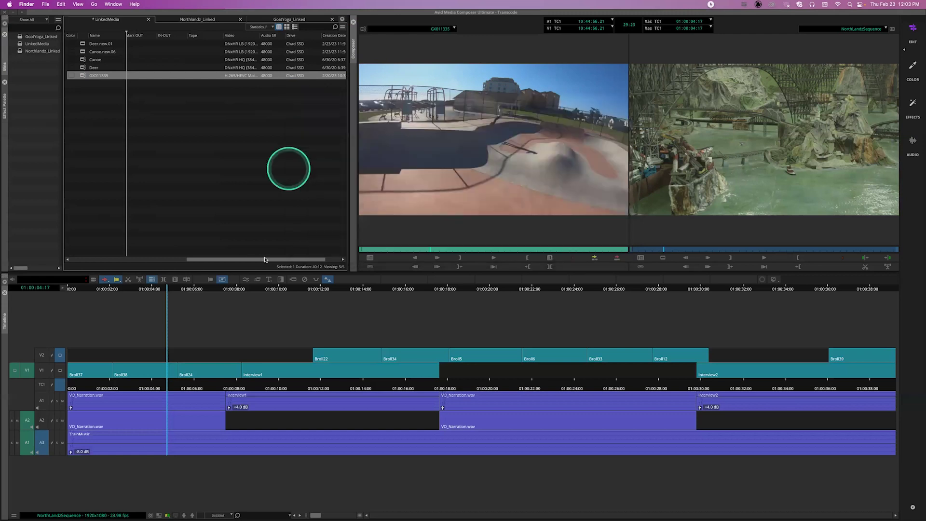
Check the bin's Drive and Creation Date columns, and scrub and play GX011335 to test its linked playback again
drag(283, 259, 300, 261)
click(269, 177)
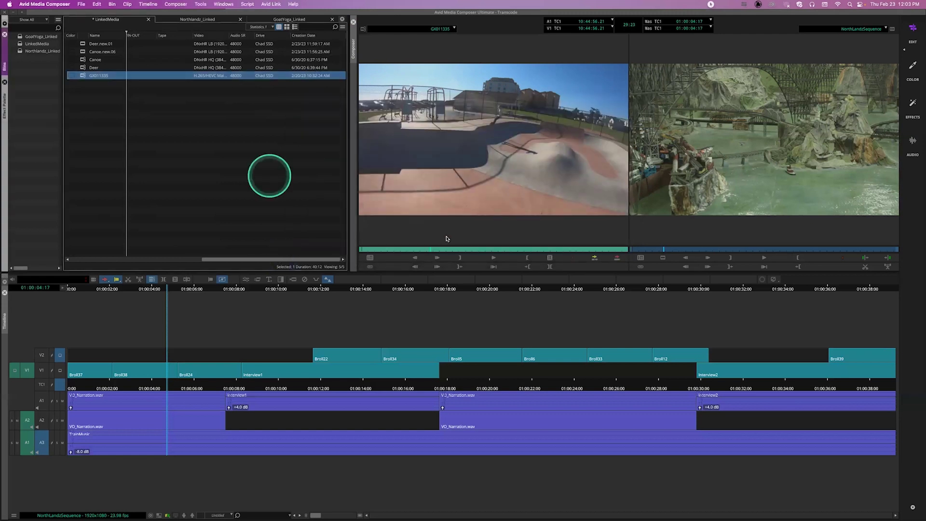
click(469, 251)
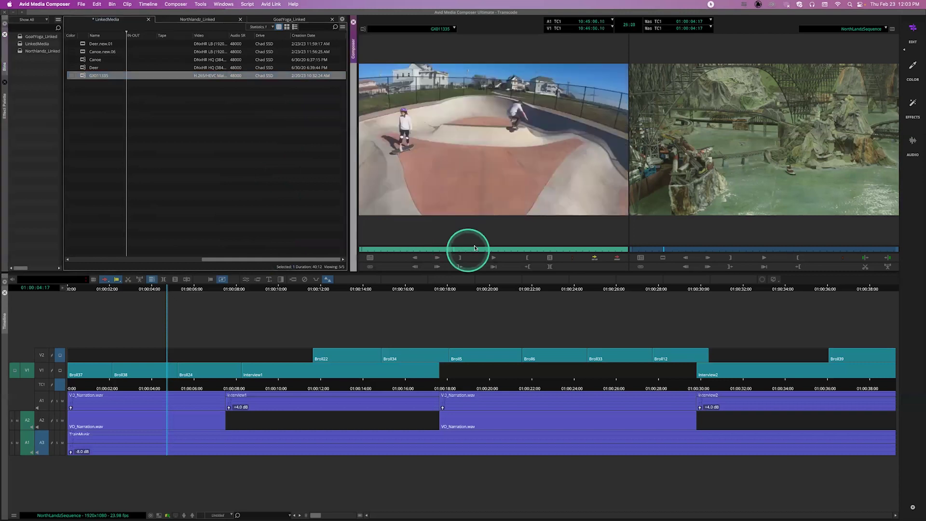
click(446, 251)
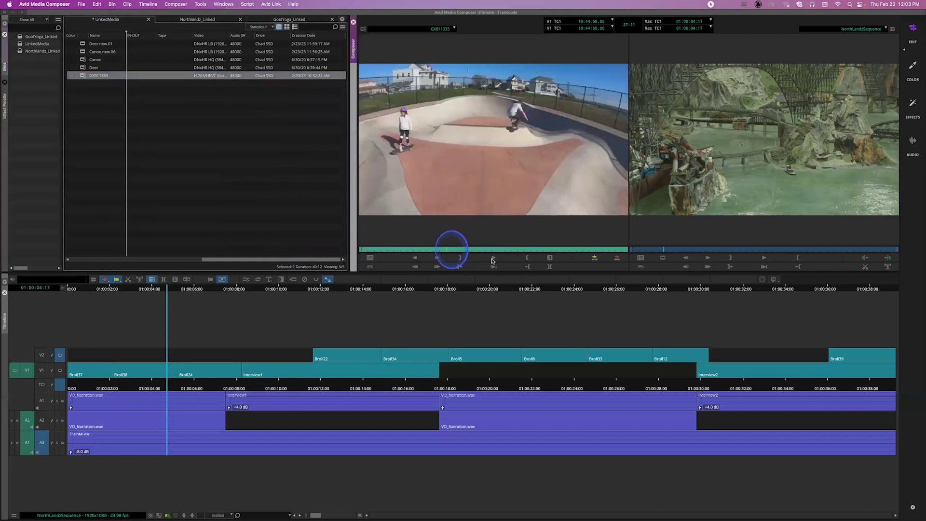
click(493, 259)
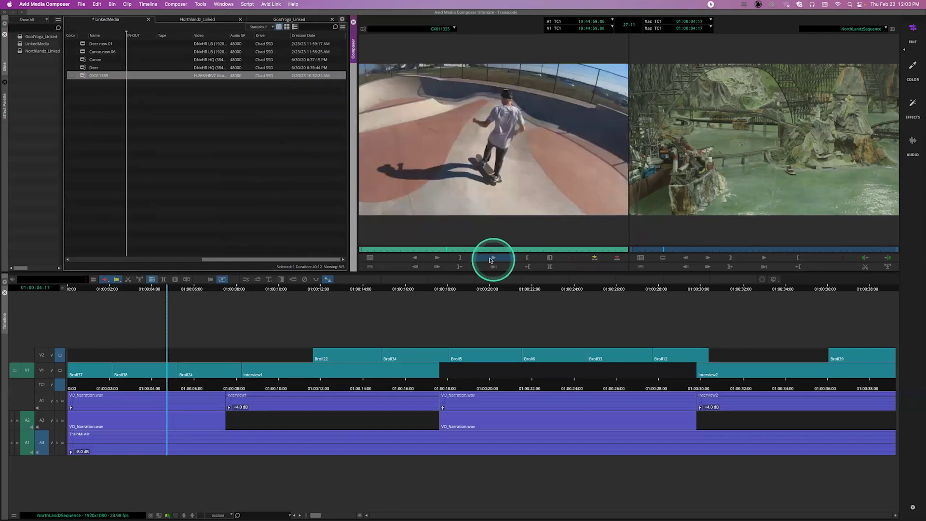
click(440, 251)
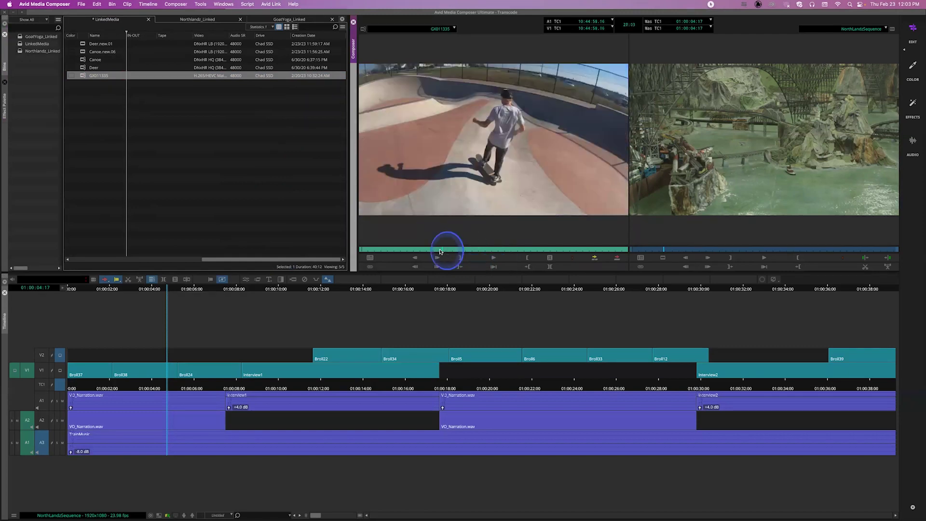
click(440, 251)
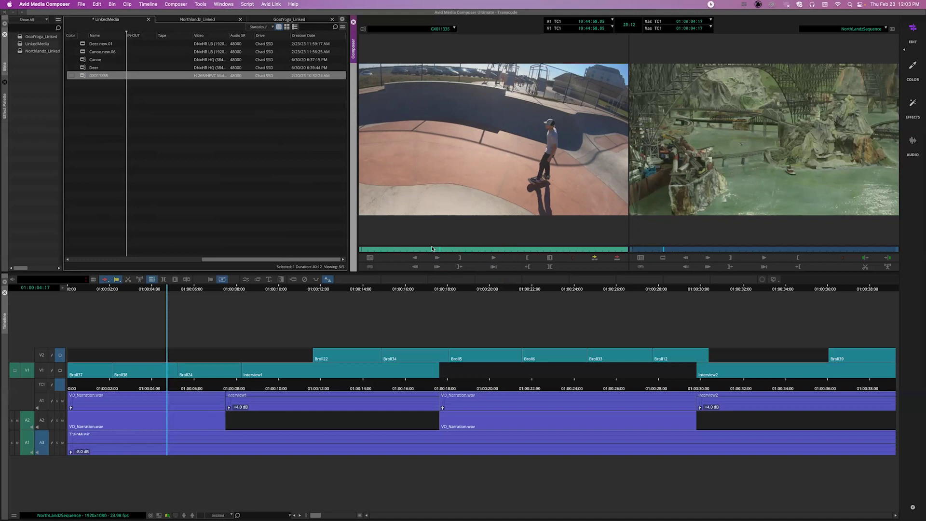
Check the frame rate, raster dimension and duration columns for the GX011335 clip in the bin
click(104, 84)
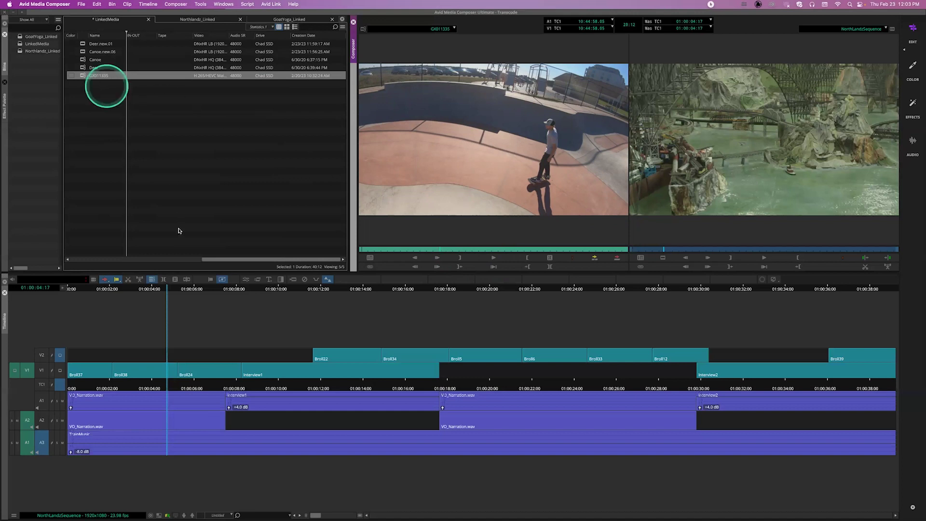
click(177, 244)
click(170, 262)
click(183, 166)
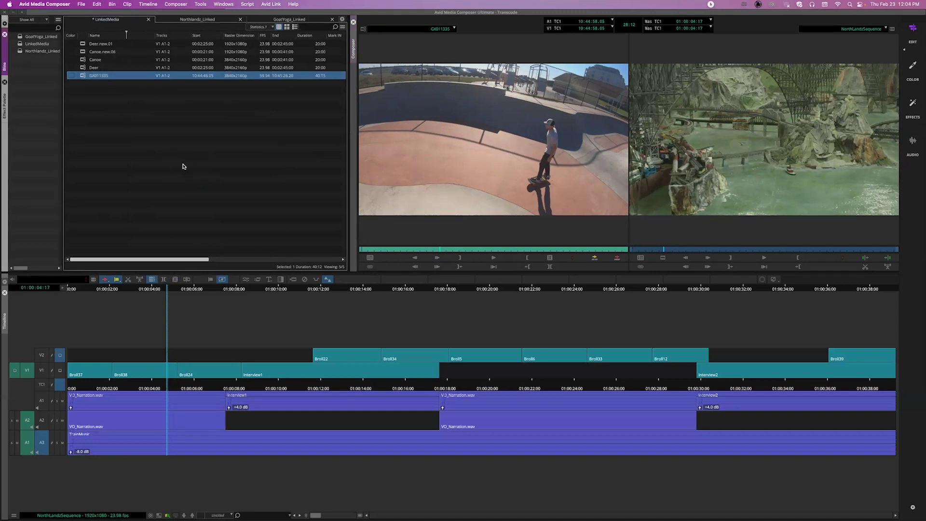
Start and stop playback of GX011335 in the Source monitor to test how quickly it responds
click(550, 218)
click(497, 259)
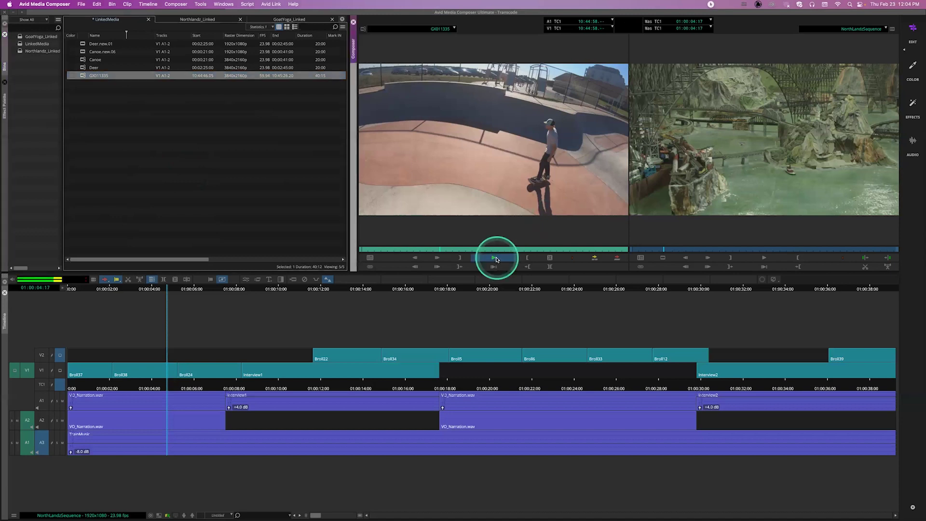
click(496, 259)
click(497, 259)
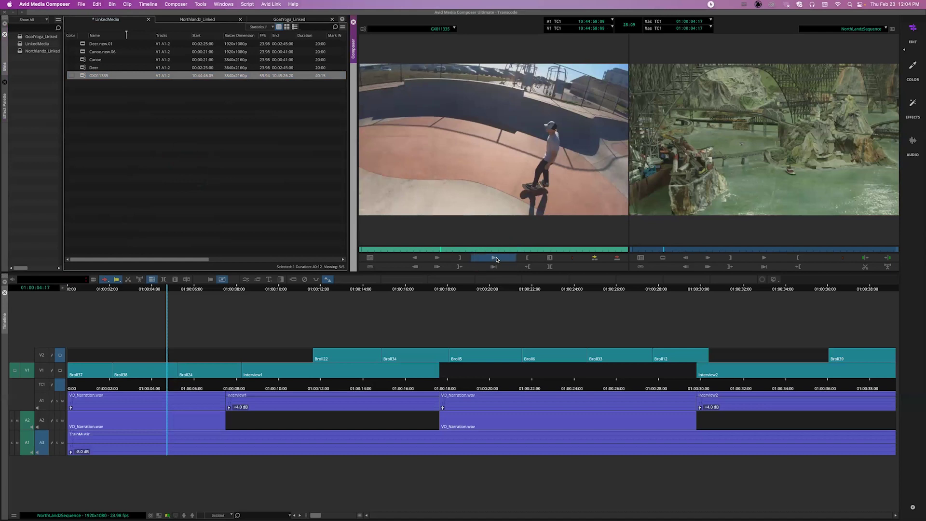
click(455, 251)
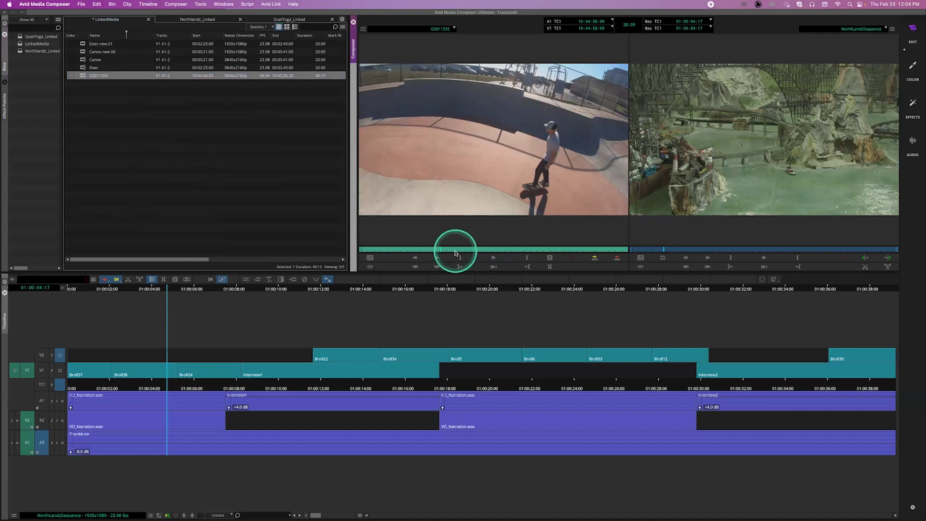
Mark an IN point at 10:44:57:16 in the GX011335 source clip
click(431, 250)
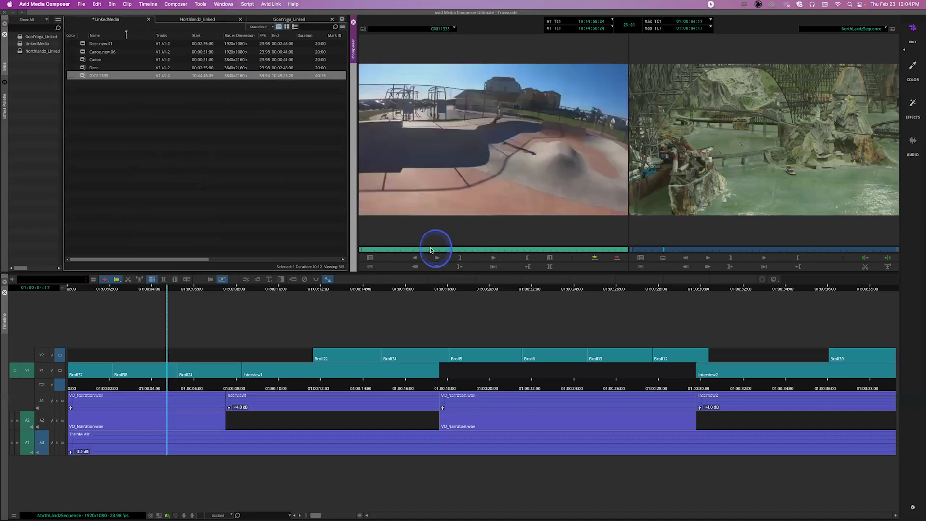
click(458, 258)
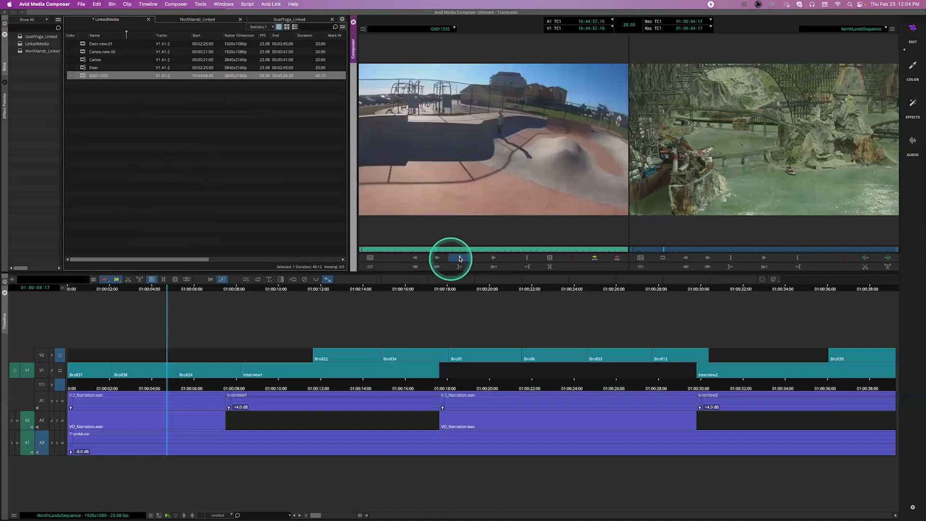
click(459, 259)
Mark an OUT point at about 10:45:07:26 in GX011335 and check the center duration between the marks
click(462, 251)
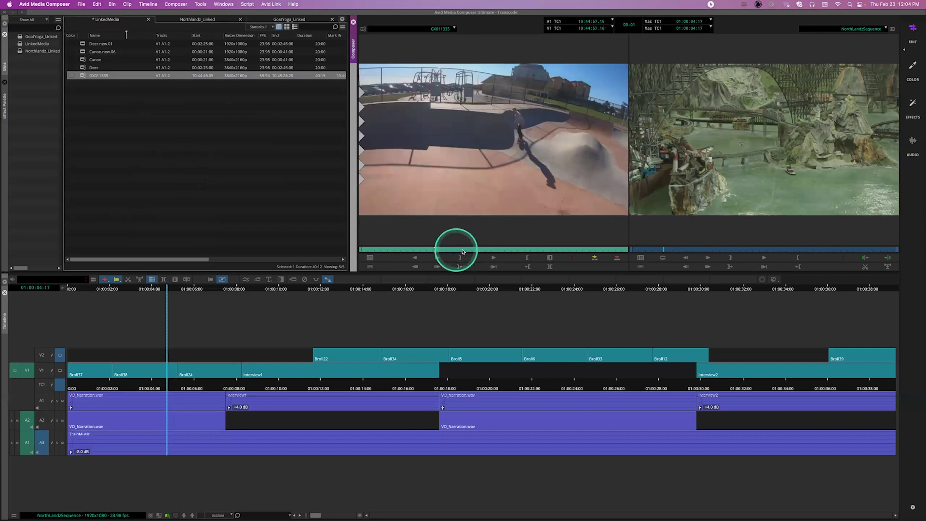
click(468, 251)
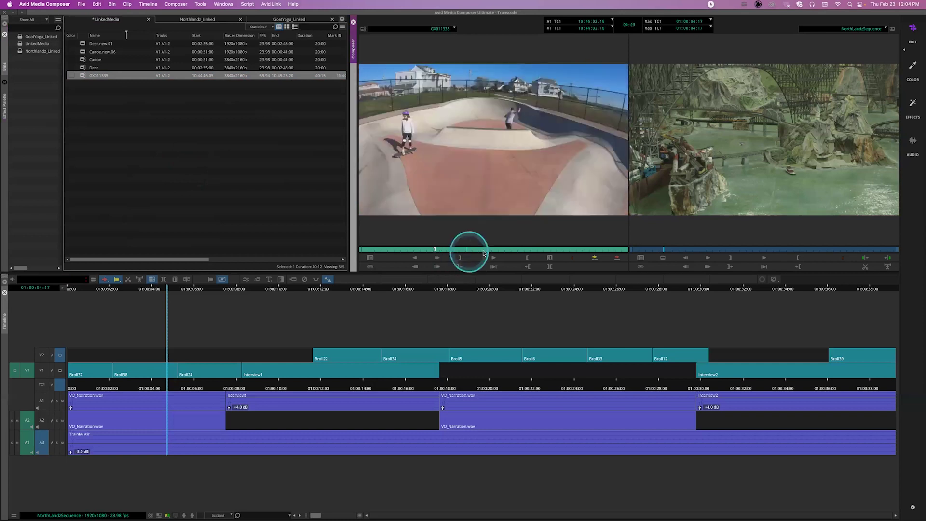
click(497, 251)
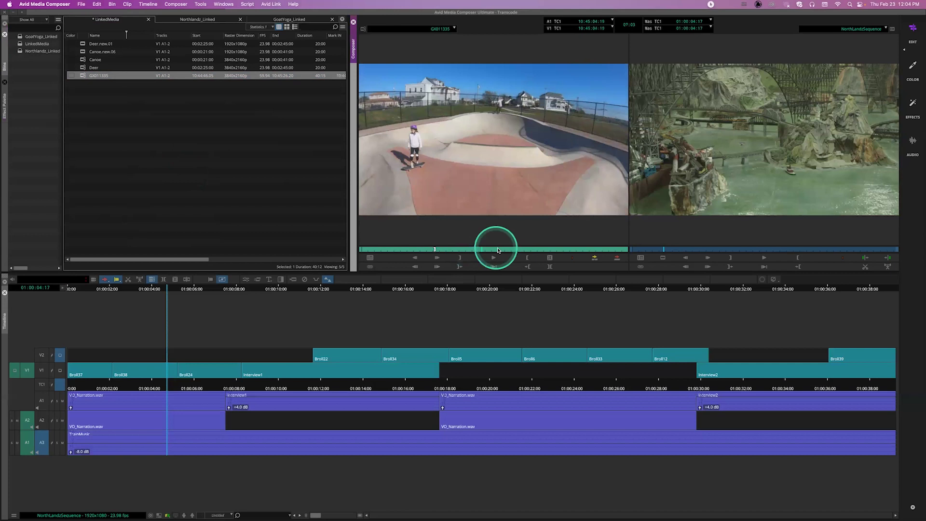
click(501, 251)
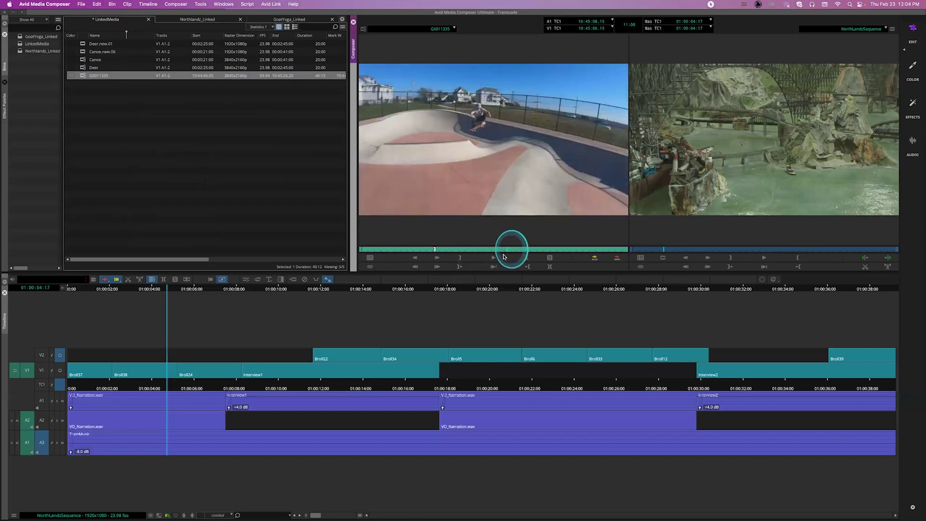
click(502, 251)
click(500, 250)
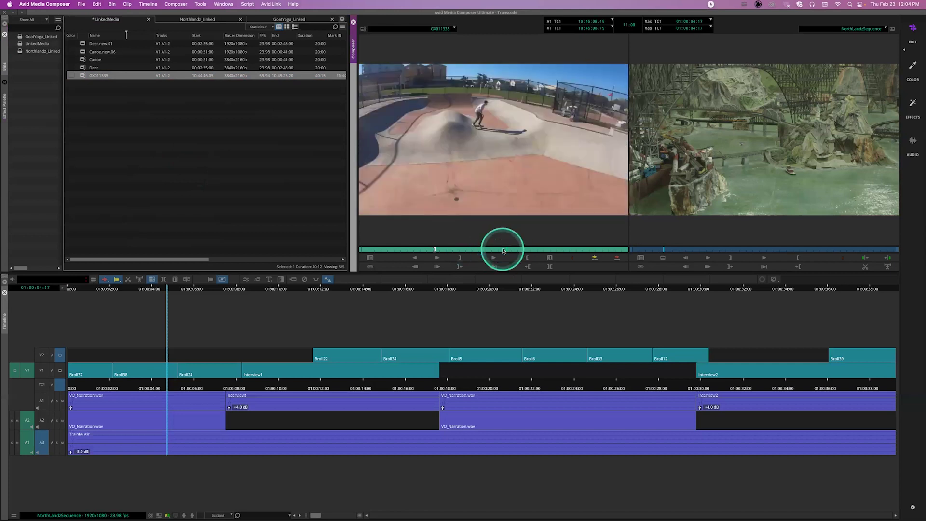
click(526, 258)
click(524, 251)
click(589, 88)
click(629, 33)
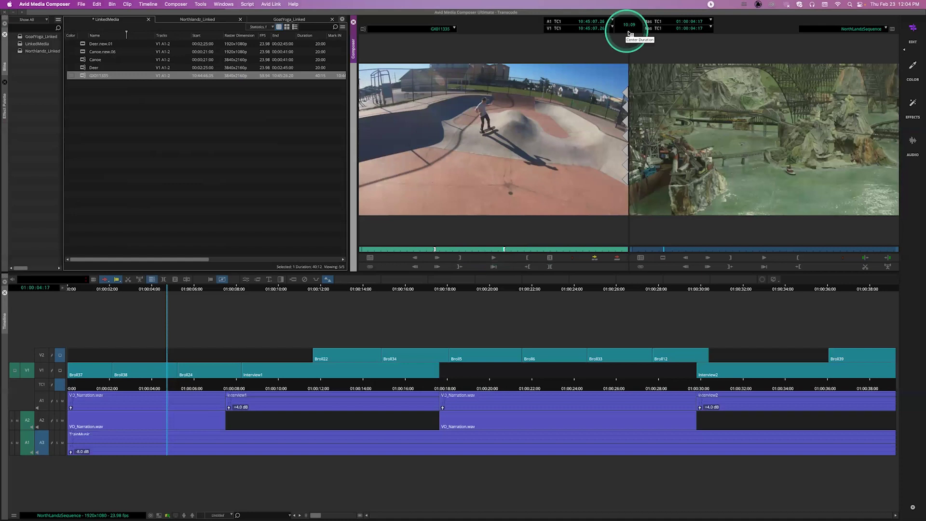
Move the OUT point of GX011335 back to 10:45:07:15 for a marked duration of exactly 10:00
click(532, 180)
click(514, 197)
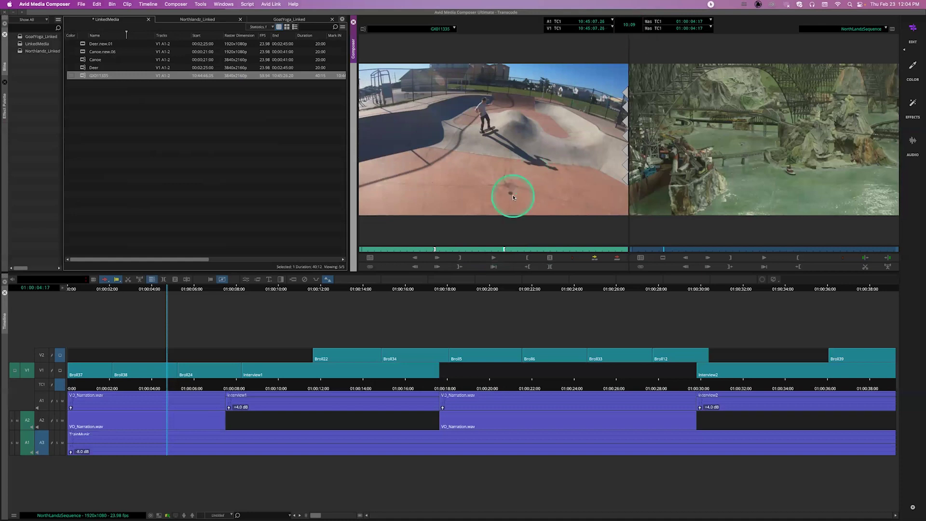
key(1)
key(1)
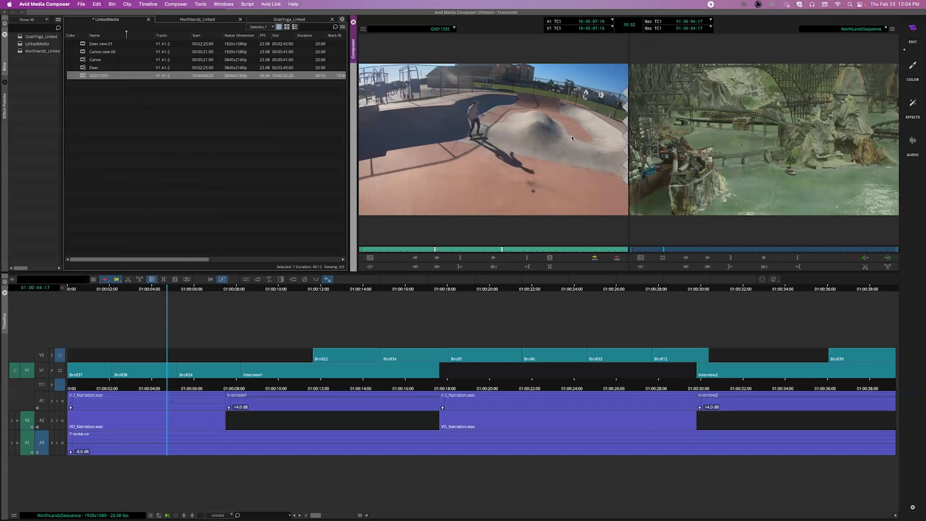
click(614, 59)
click(520, 175)
click(480, 186)
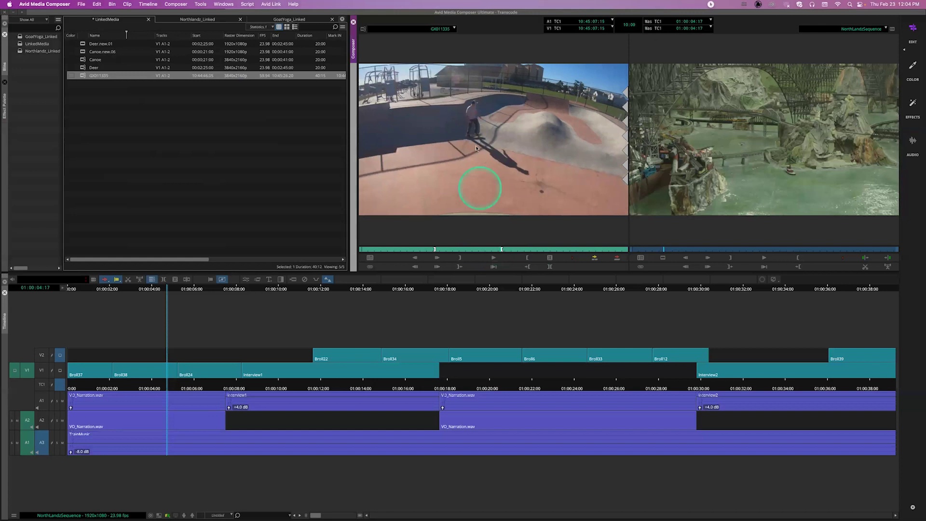
click(488, 128)
click(480, 129)
click(575, 268)
click(481, 130)
click(478, 128)
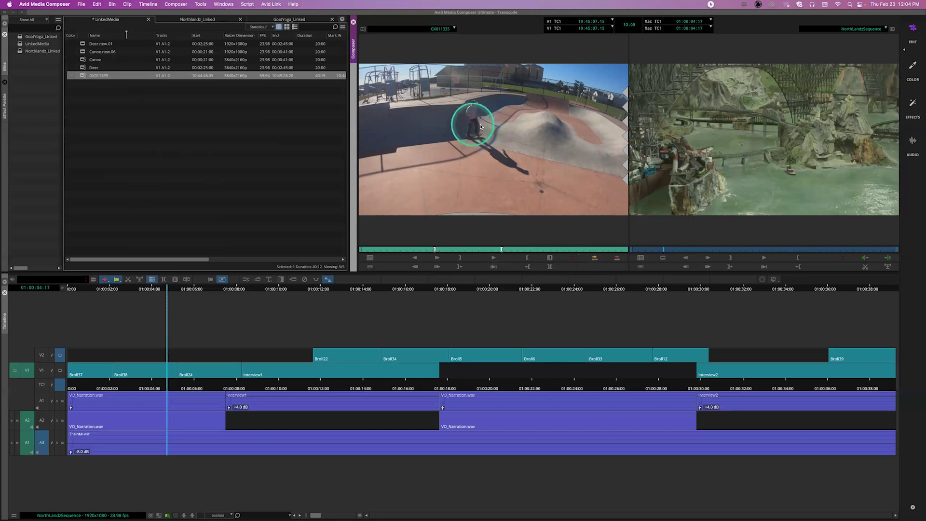
click(515, 132)
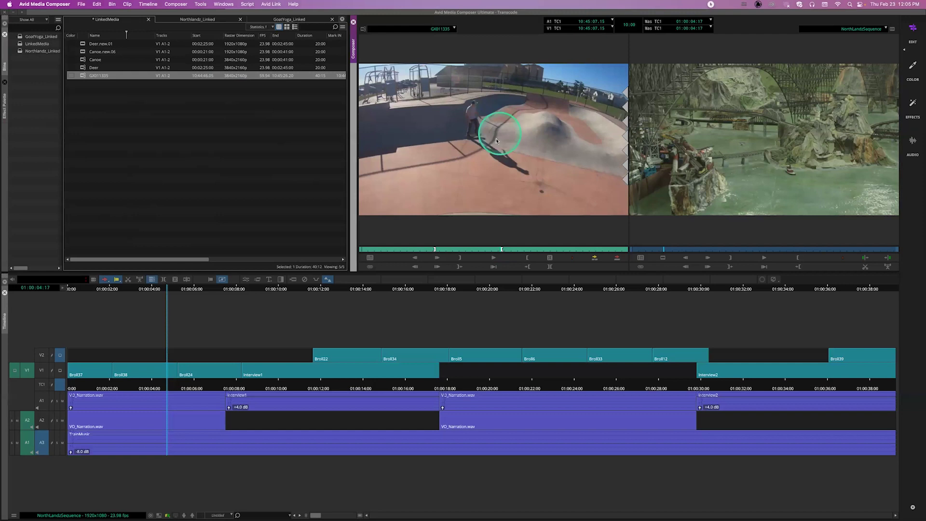
Create a subclip of the marked GX011335 range in the LinkedMedia bin
click(471, 207)
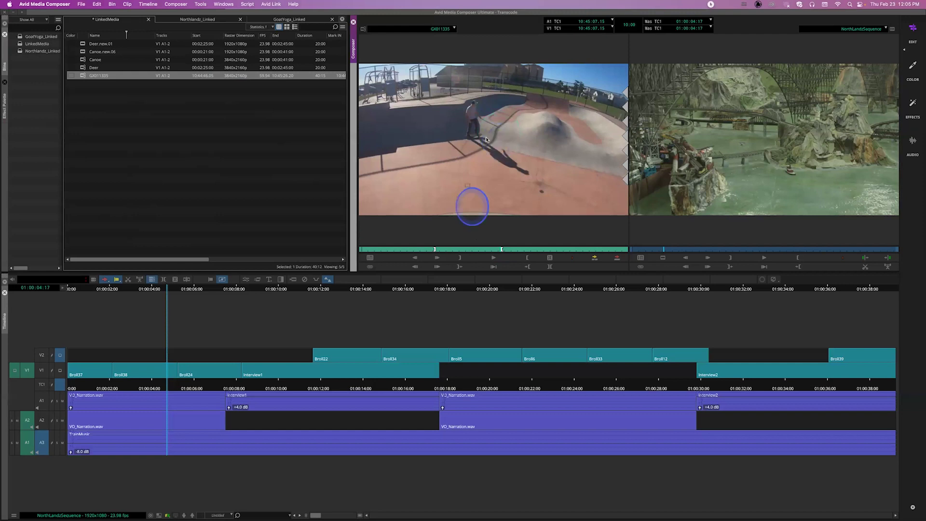
click(165, 116)
drag(145, 117, 144, 118)
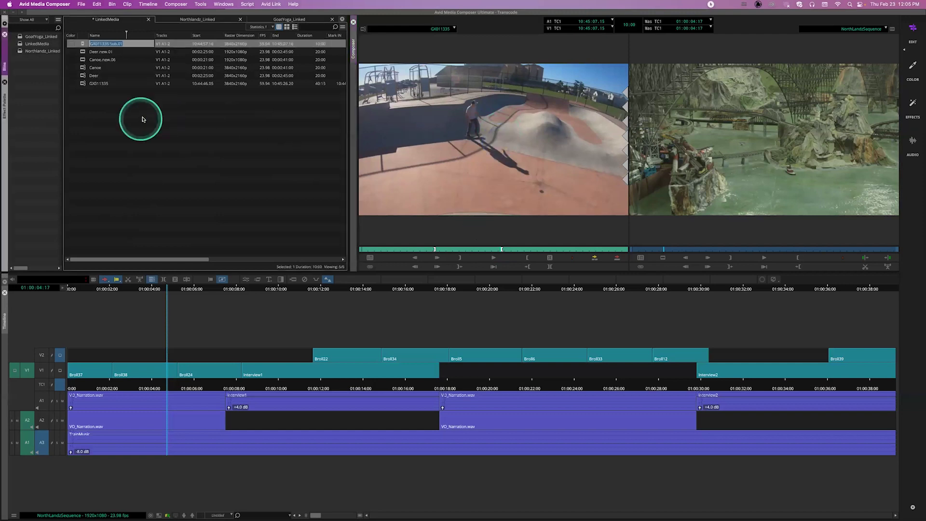
Rename the new GX011335 subclip as SkateHilightPart_Sub, removing the numeric suffix
click(109, 43)
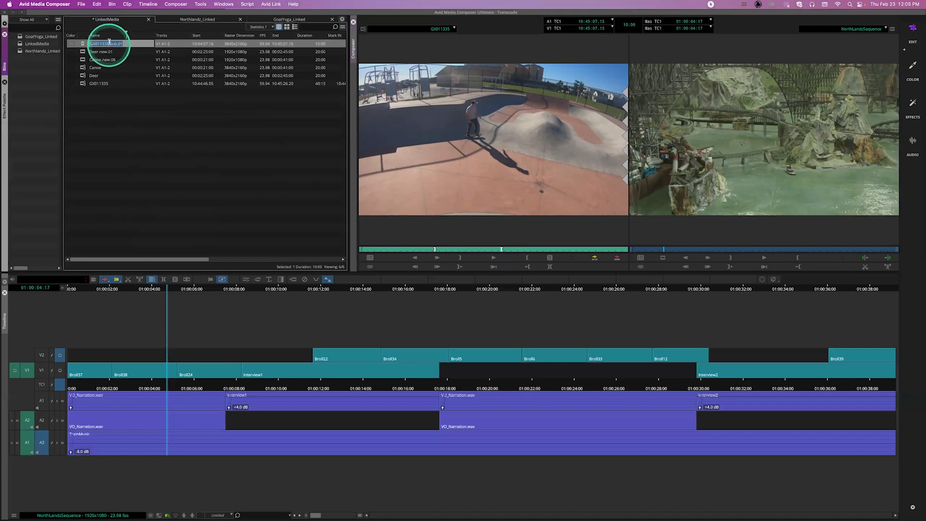
click(80, 44)
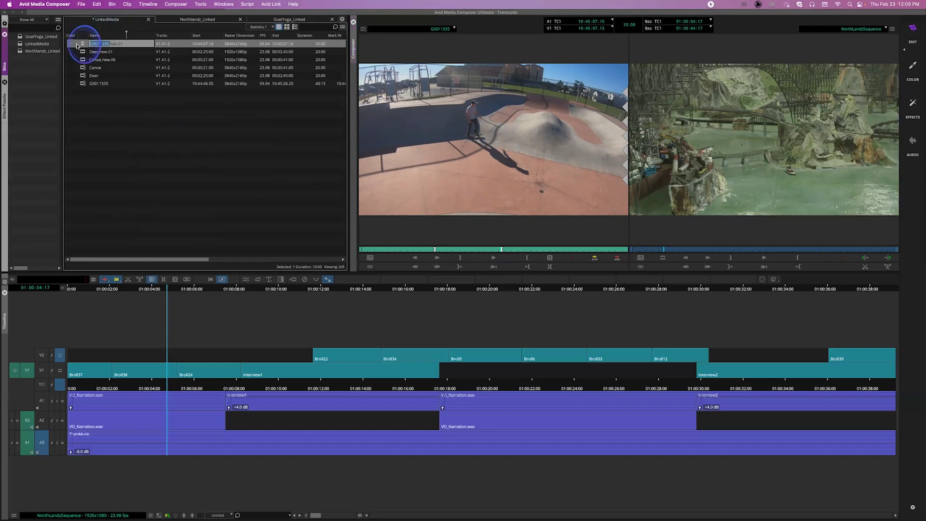
text(Ska)
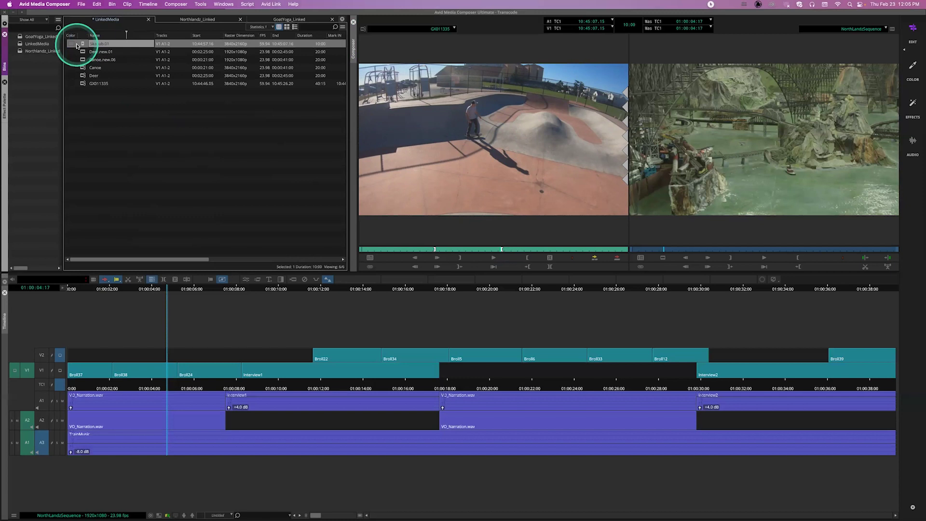
text(teHighlightPar)
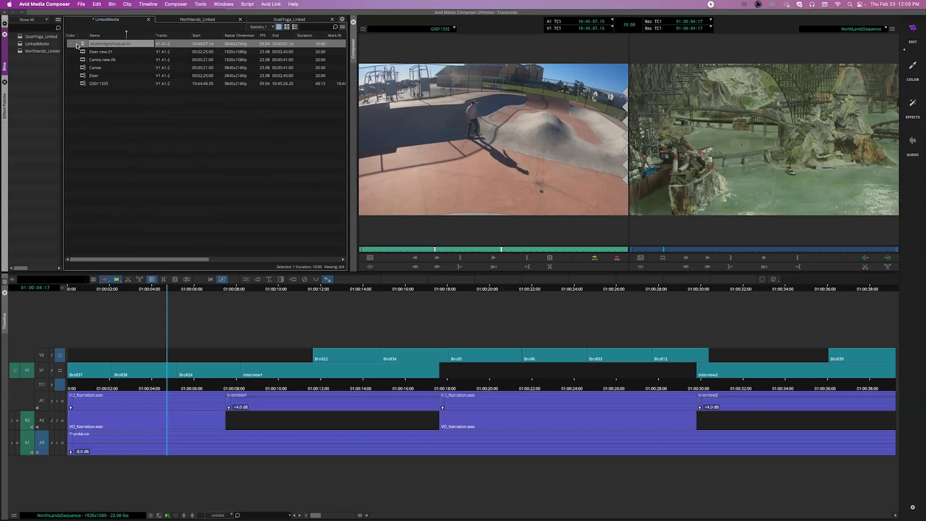
text(_)
click(138, 45)
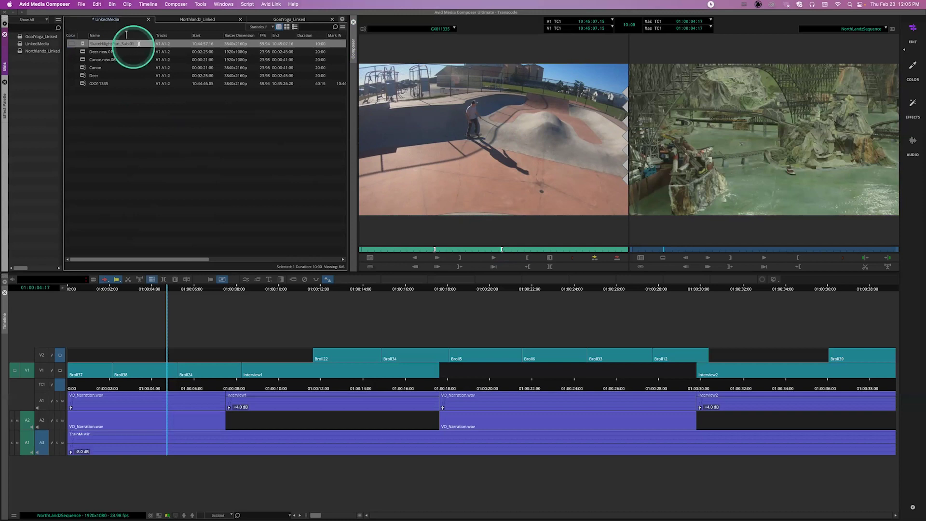
click(138, 43)
key(BackSpace)
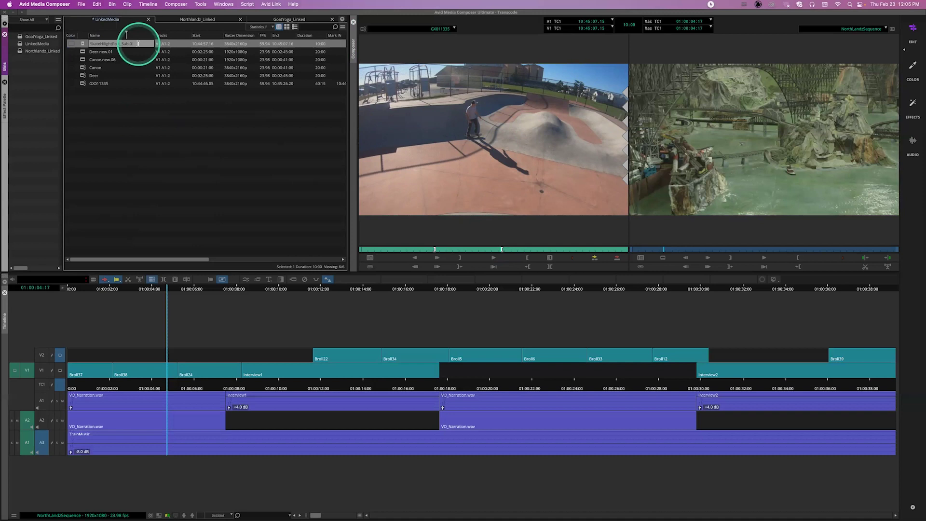
key(BackSpace)
click(111, 90)
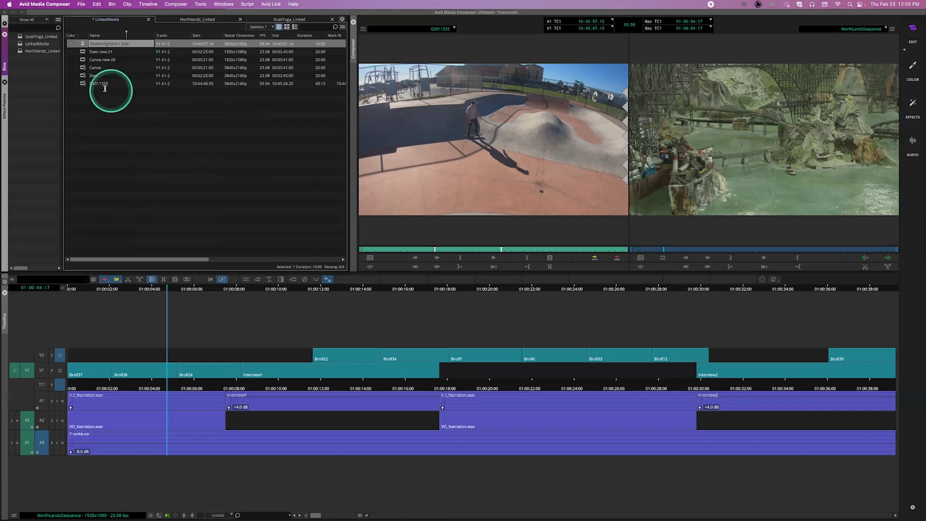
click(105, 89)
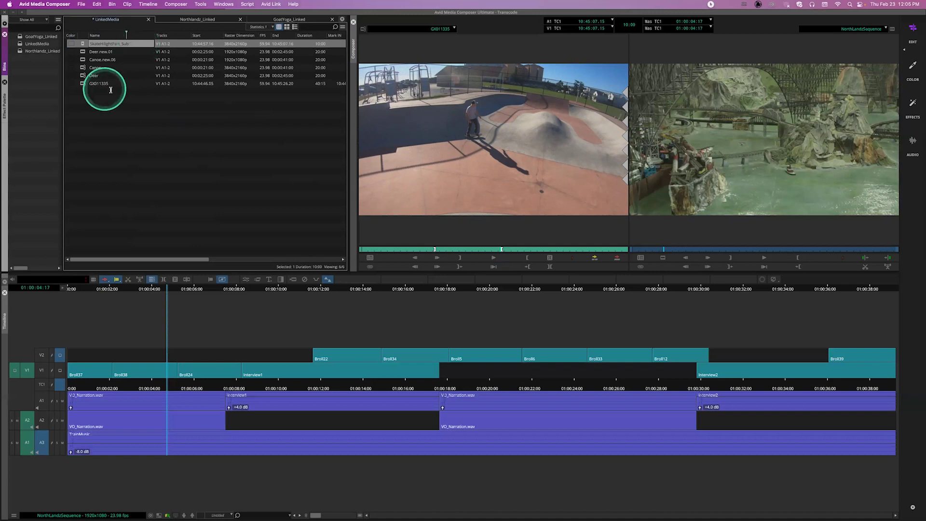
click(84, 44)
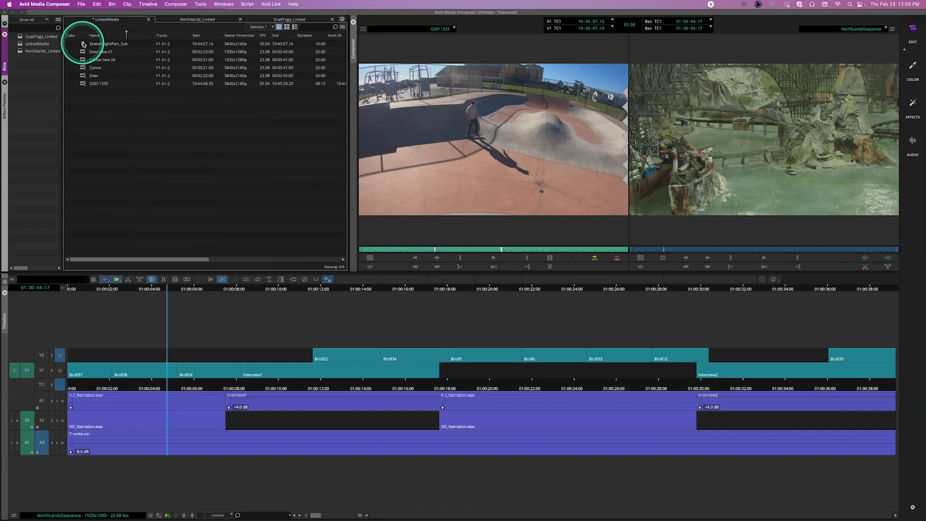
Set up a transcode of SkateHilightPart_Sub that keeps the source's frame rate and has the FrameFlex transformation turned off
click(83, 45)
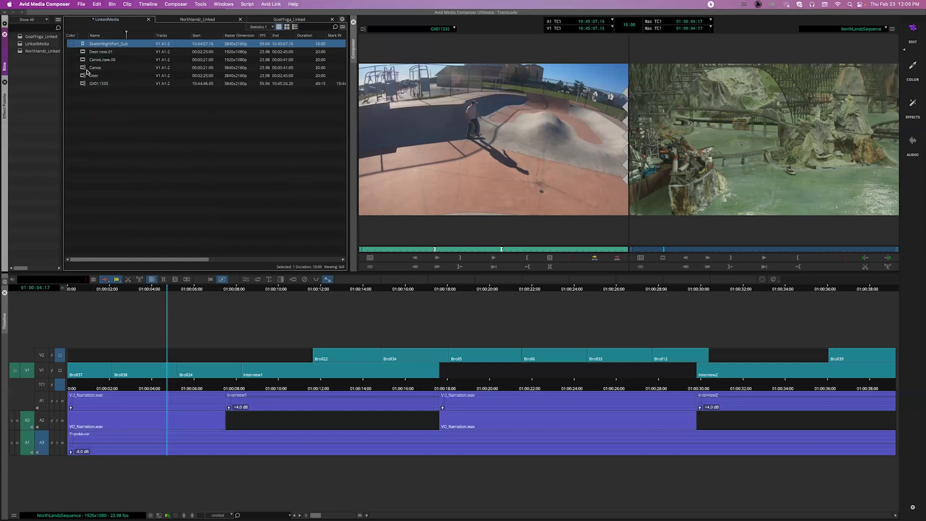
right_click(84, 45)
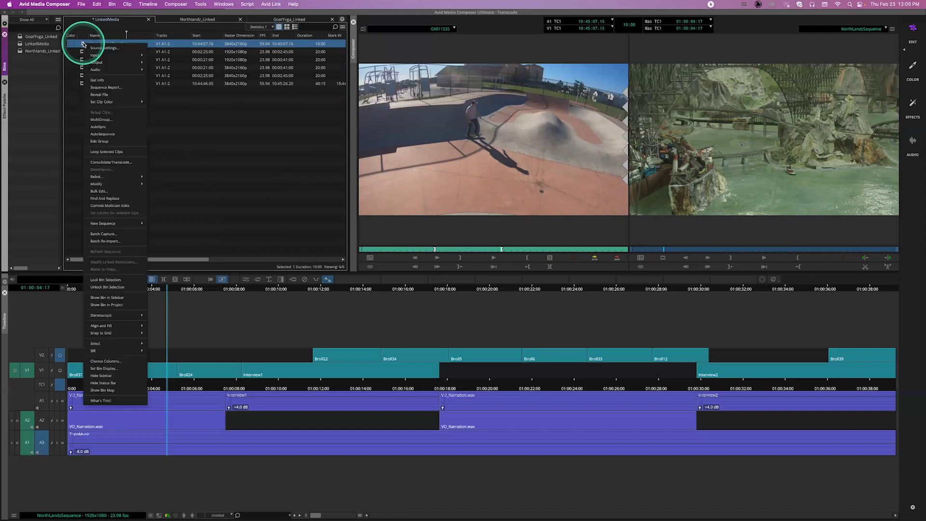
click(120, 163)
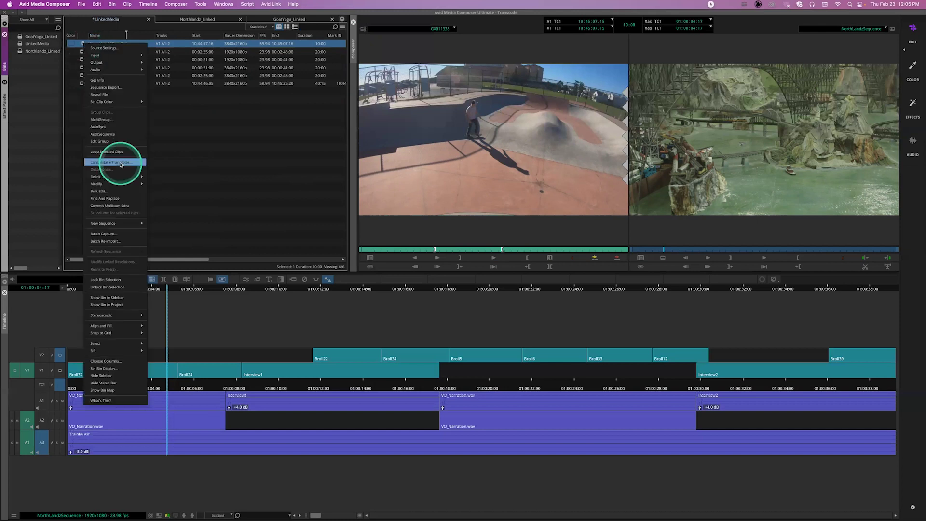
click(229, 182)
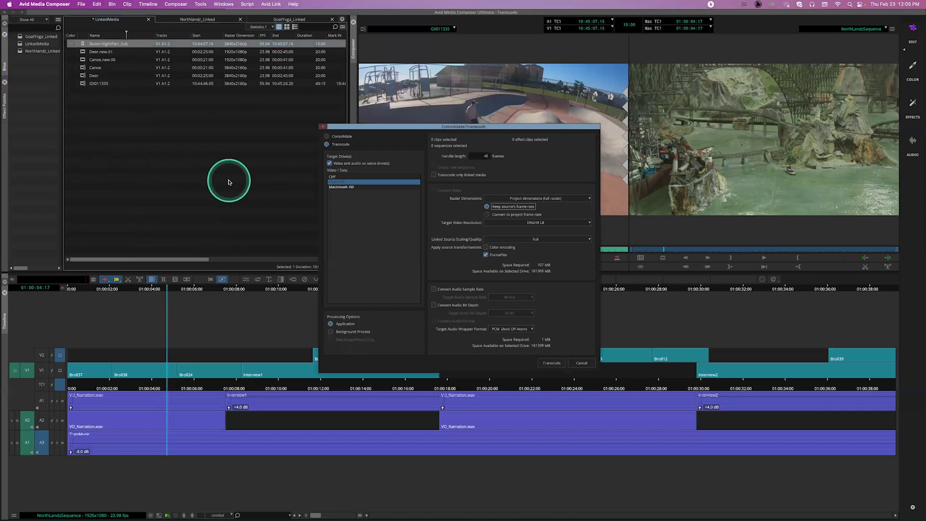
click(507, 208)
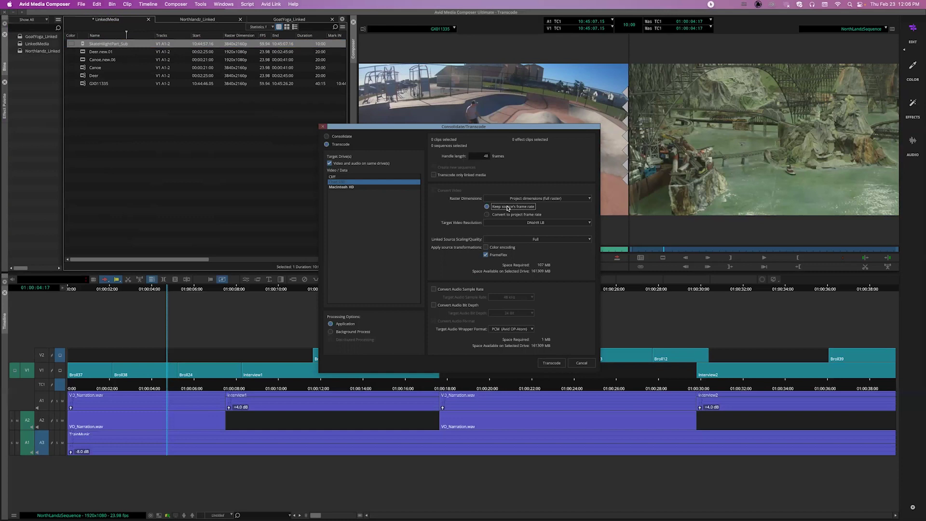
click(509, 208)
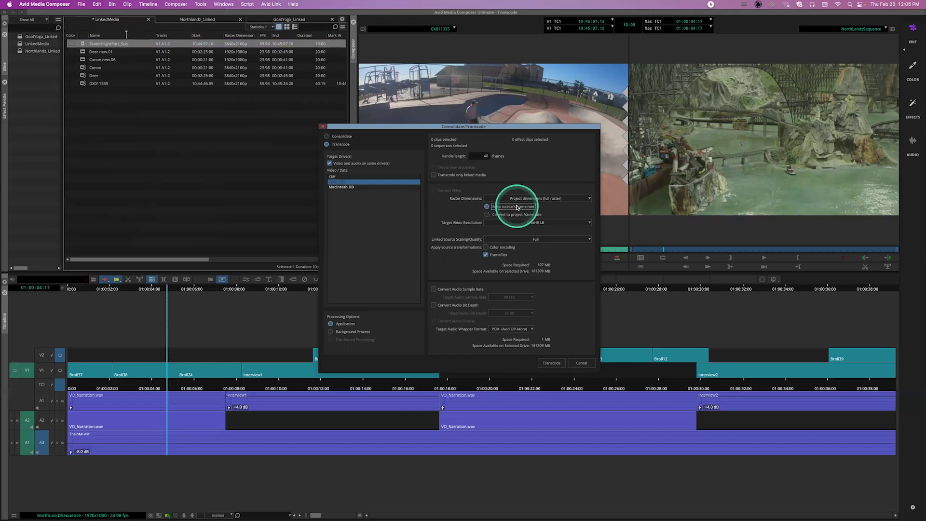
click(509, 253)
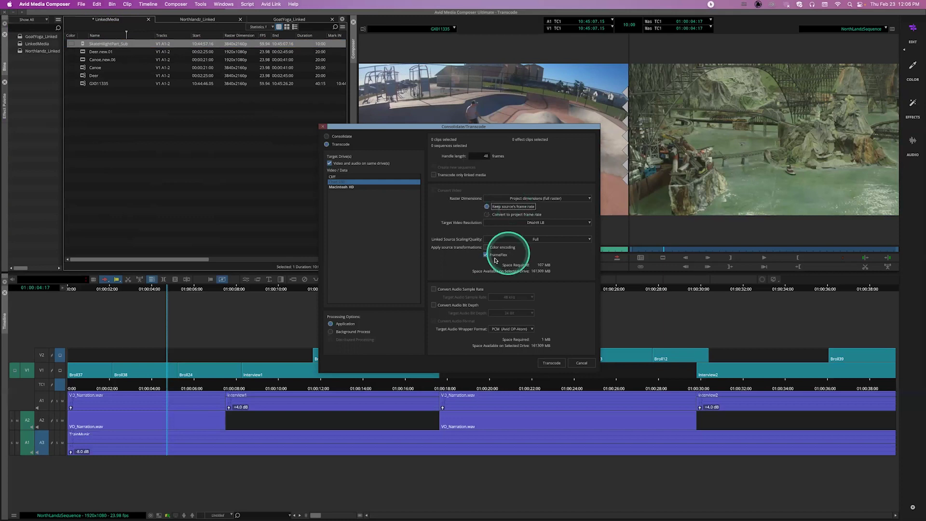
click(485, 255)
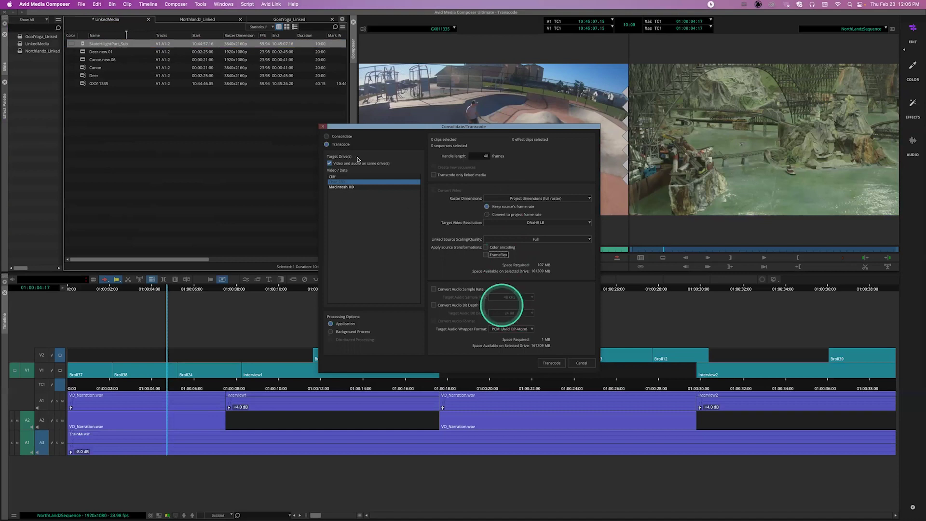
Compare the transcode handle length with the media lying outside the IN and OUT marks of GX011335
click(344, 184)
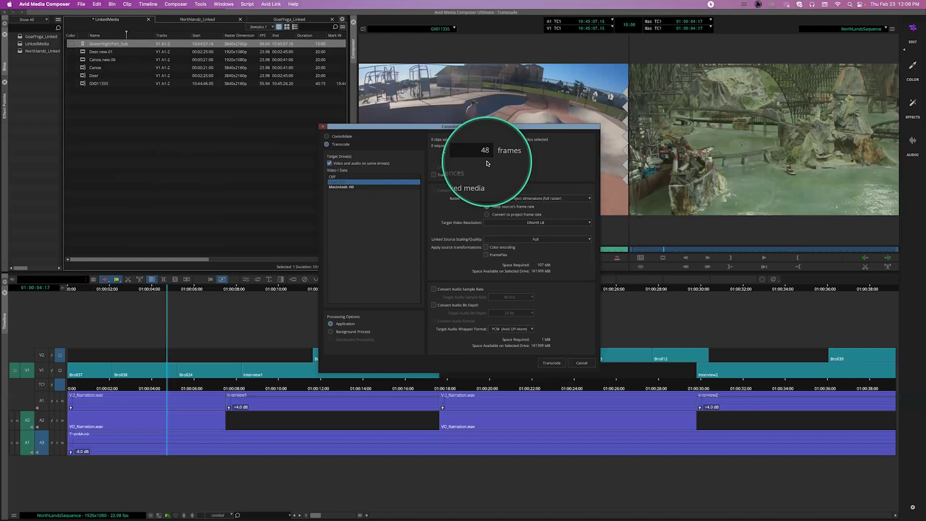
click(421, 126)
drag(437, 211, 443, 292)
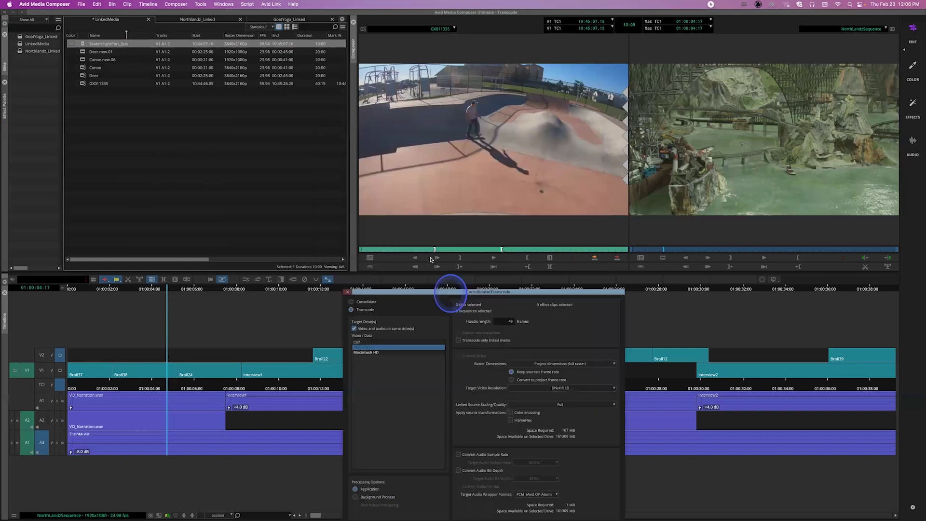
click(426, 251)
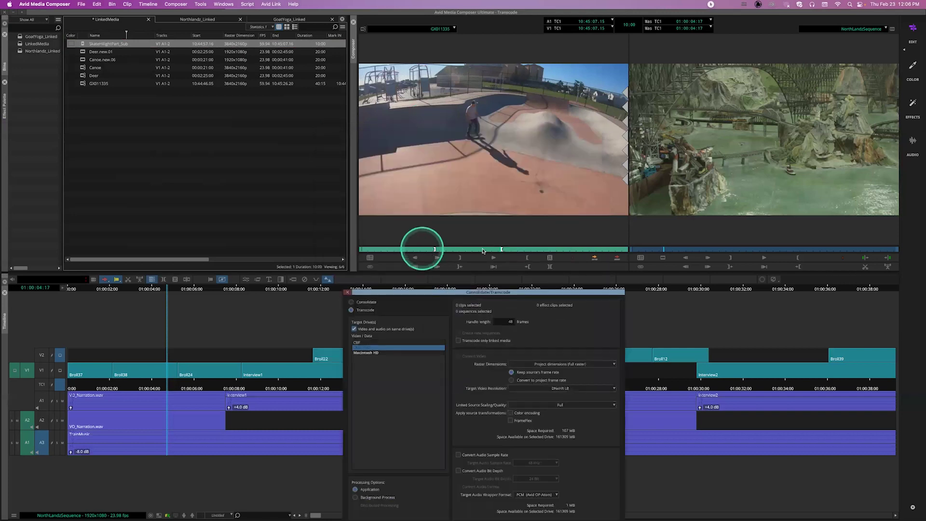
click(472, 261)
drag(456, 292, 457, 215)
drag(460, 175, 461, 175)
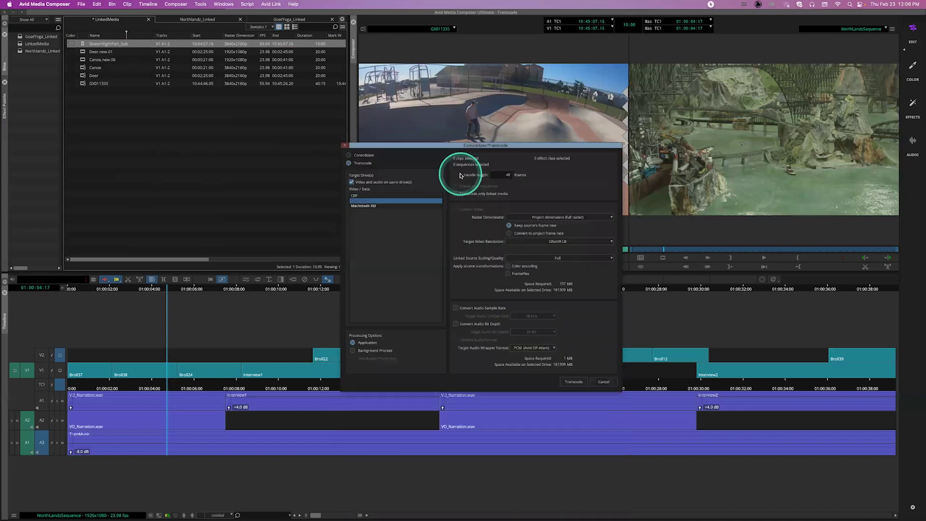
Set the transcode handle length to 24 frames
click(573, 381)
click(504, 174)
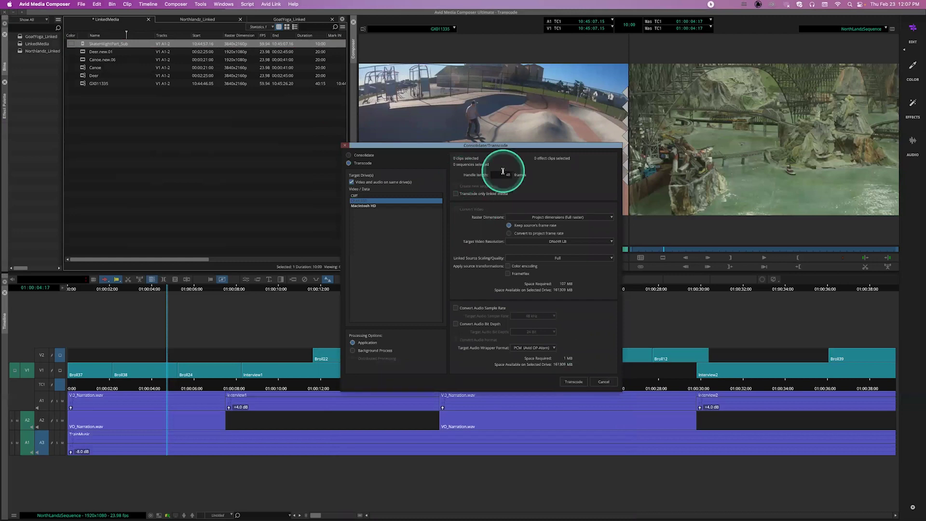
drag(523, 176, 520, 177)
text(3)
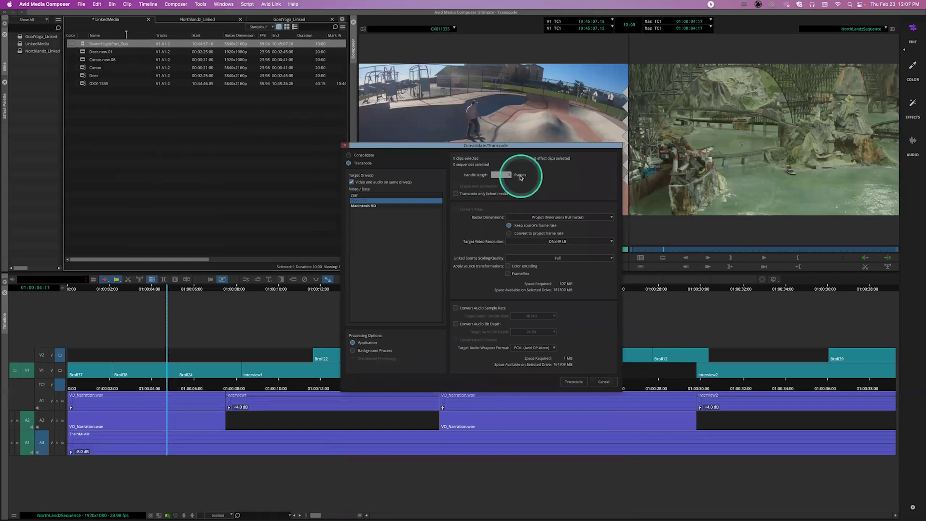
text(4)
click(550, 193)
Run the transcode of SkateHilightPart_Sub
click(577, 382)
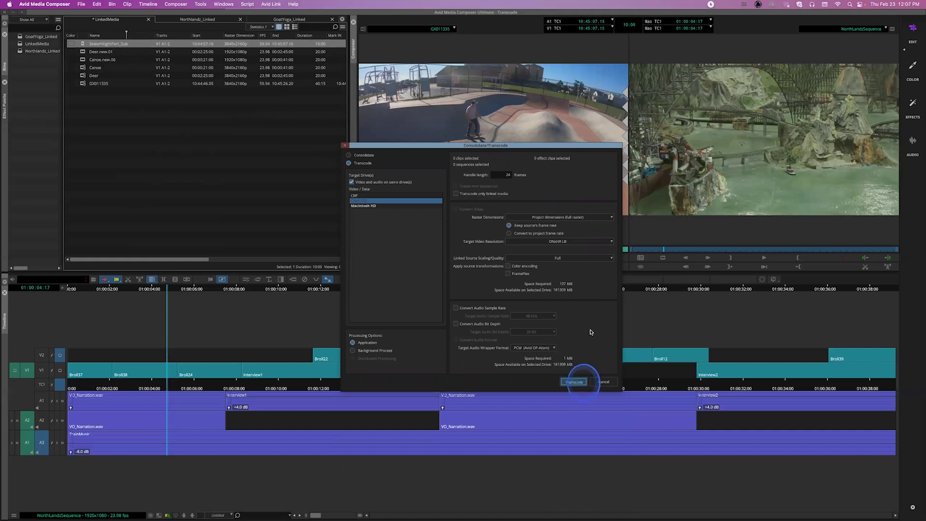
click(601, 276)
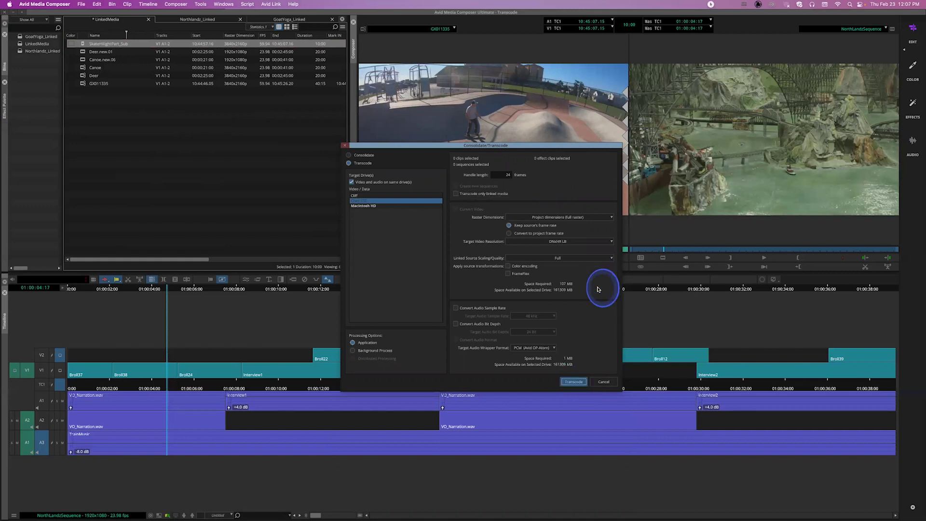
click(598, 289)
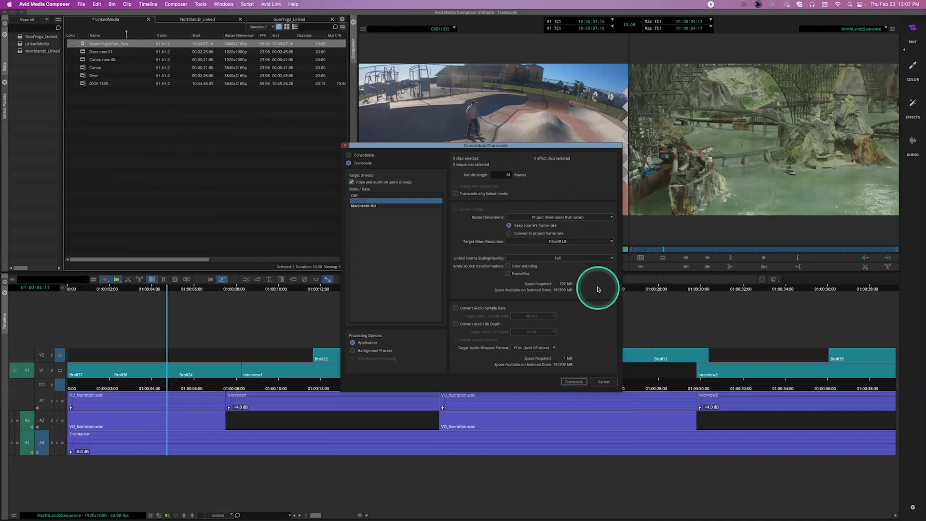
click(577, 382)
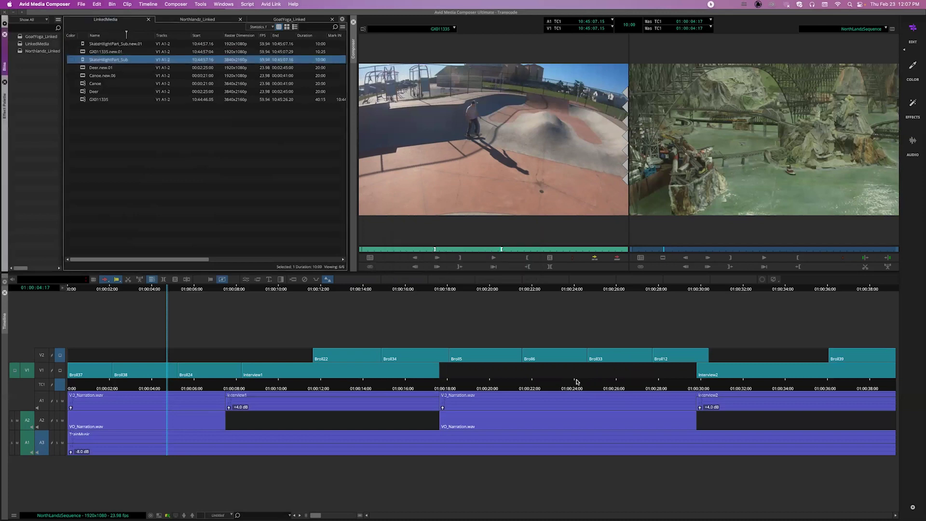
Load the transcoded subclip SkateHilightPart_Sub.new.01 into the Source monitor
click(477, 269)
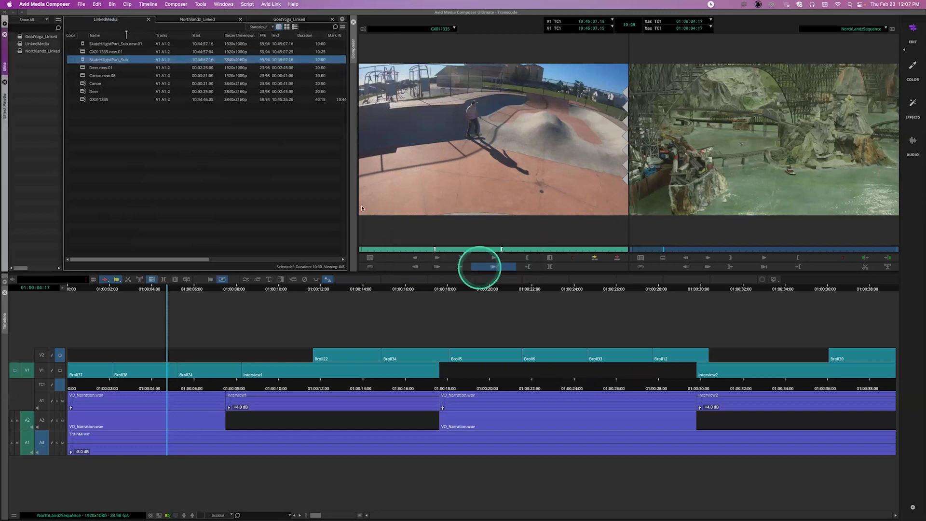
click(285, 183)
click(120, 74)
click(83, 43)
click(83, 44)
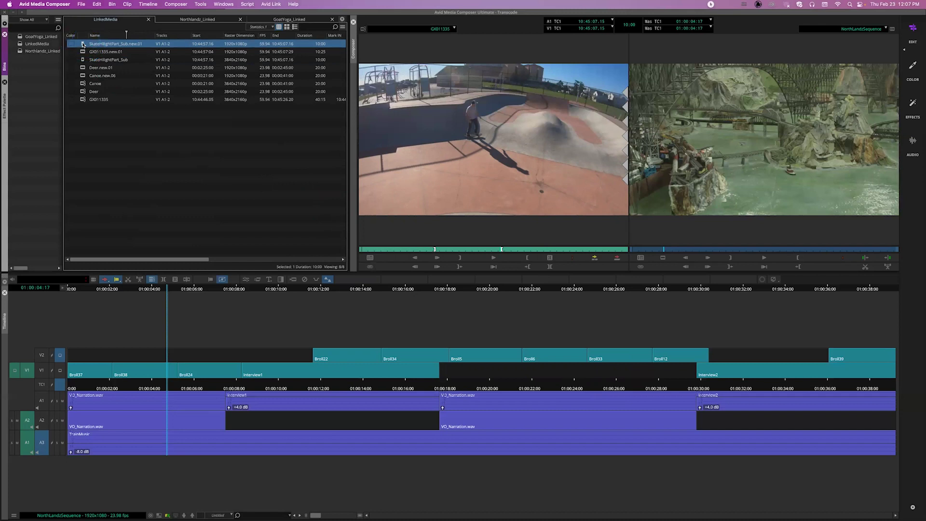
drag(83, 44, 400, 33)
click(479, 220)
Play and scrub through SkateHilightPart_Sub.new.01 to check its playback response, returning to its first frame
drag(415, 249, 376, 256)
click(501, 259)
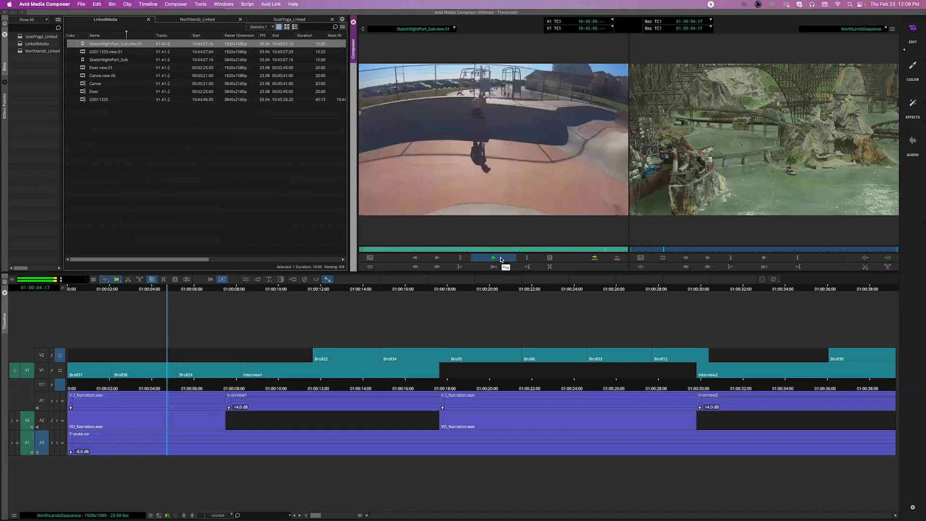
click(500, 260)
click(465, 248)
click(466, 250)
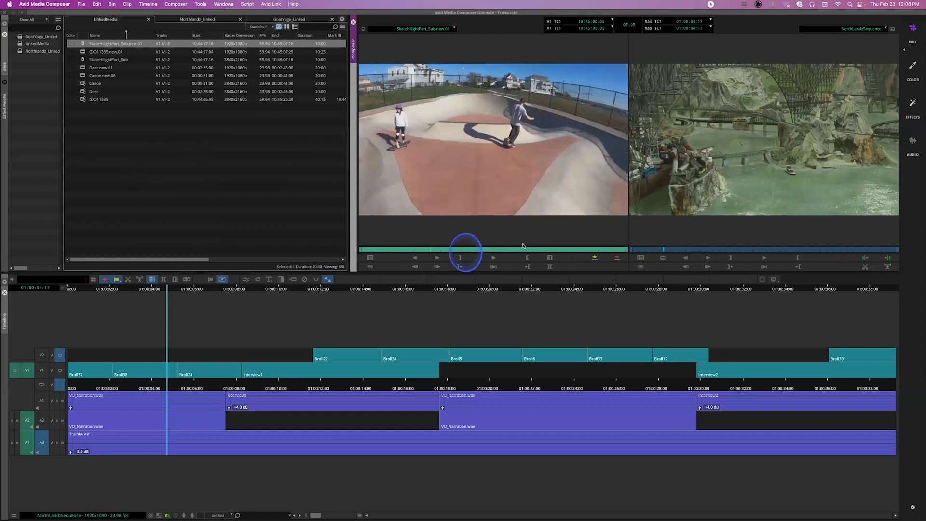
click(370, 250)
click(334, 252)
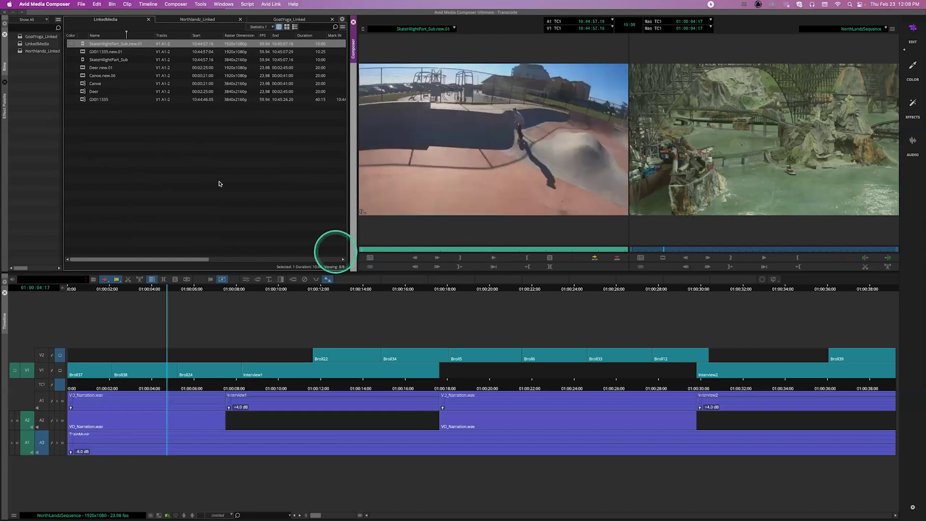
click(207, 166)
click(84, 45)
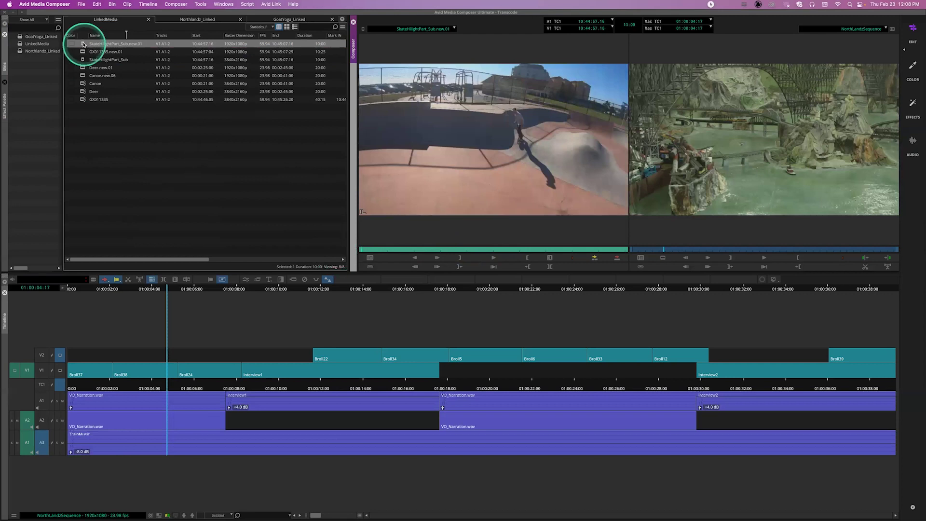
Set the playback frame rate of SkateHilightPart_Sub.new.01 to the project's frame rate in its source settings
right_click(84, 45)
click(362, 127)
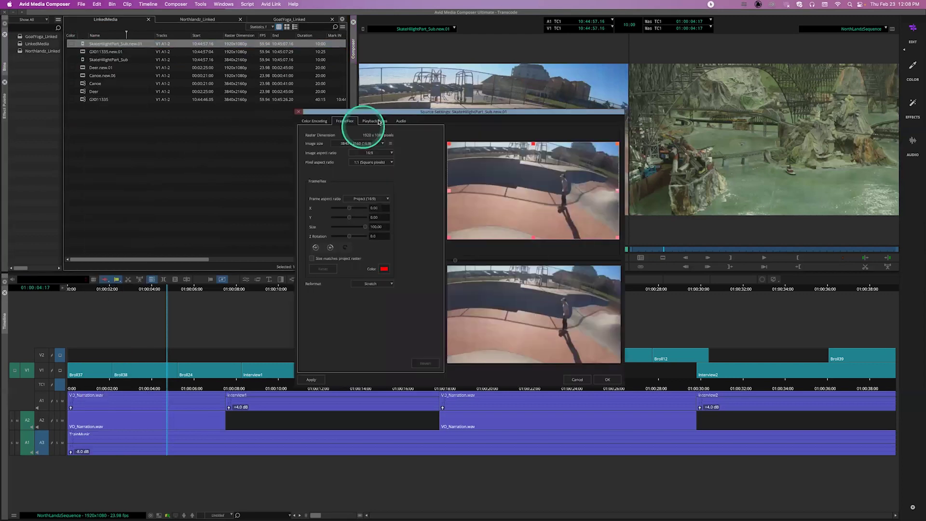
click(375, 121)
click(367, 165)
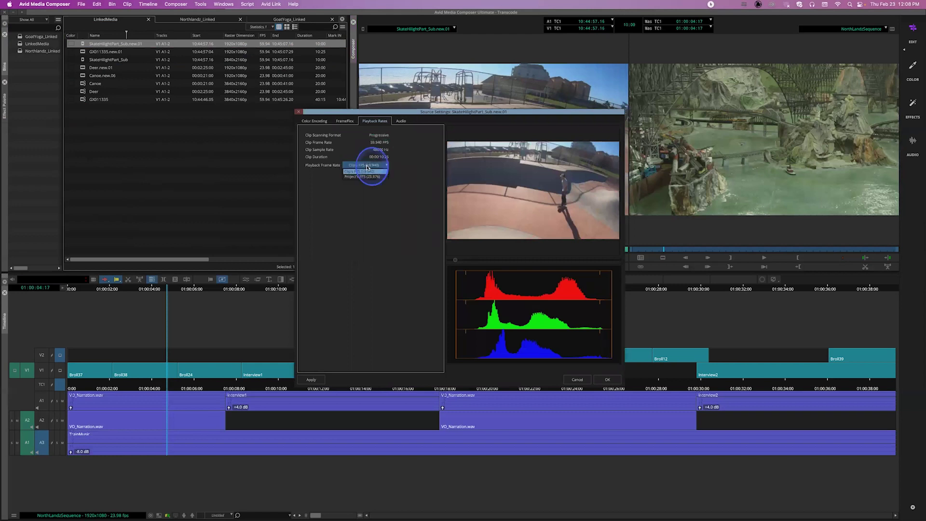
click(368, 176)
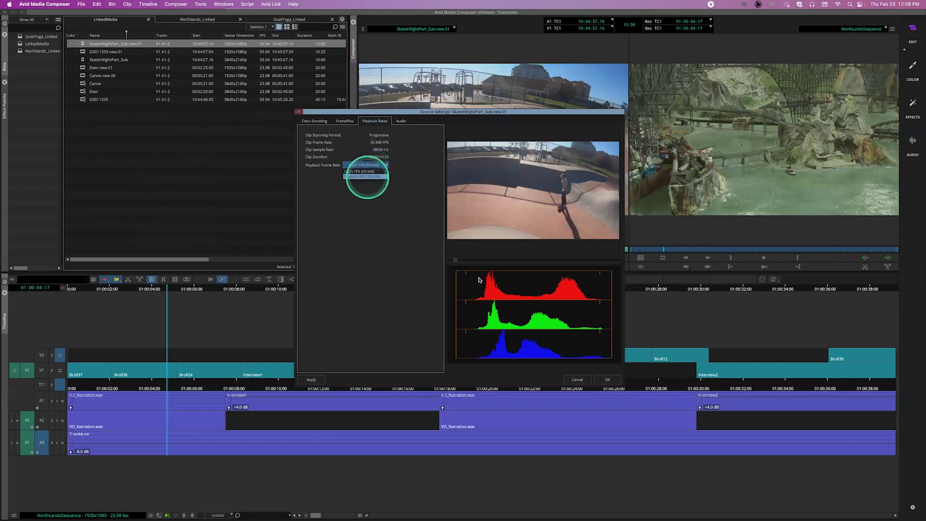
click(610, 381)
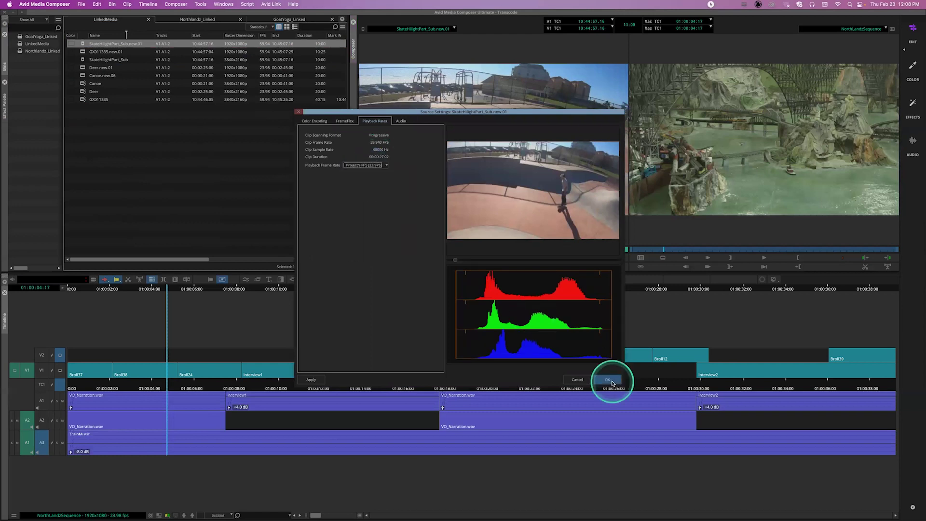
Reload SkateHilightPart_Sub.new.01 in the Source monitor and play part of it to check its motion at the project's frame rate
click(83, 44)
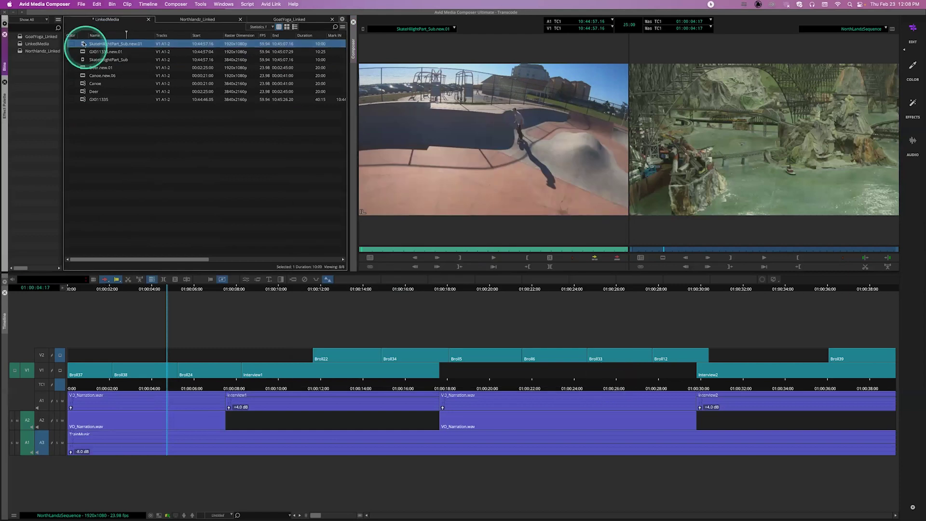
click(361, 212)
click(400, 248)
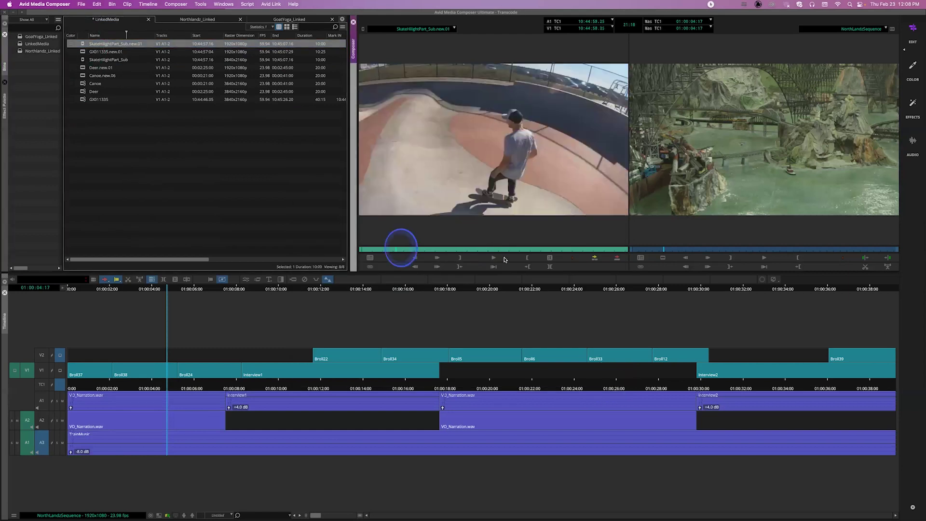
click(495, 258)
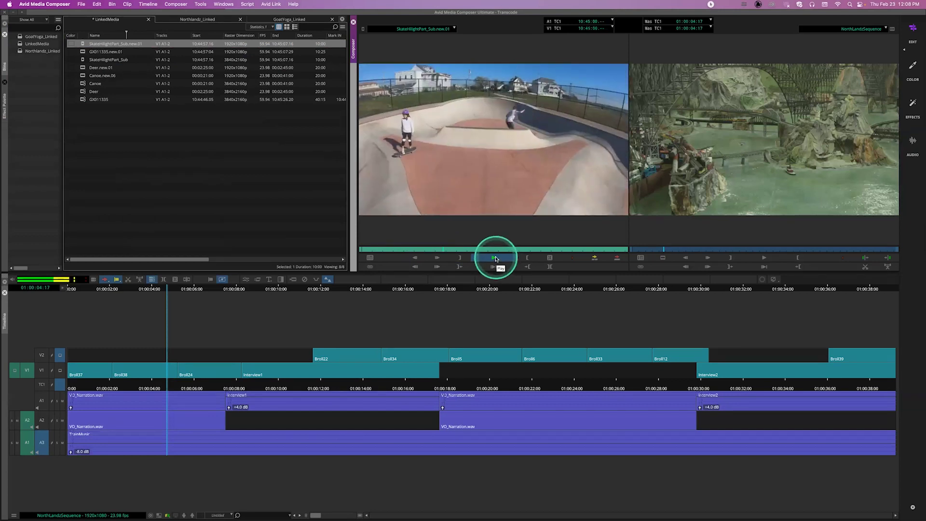
click(496, 259)
click(352, 177)
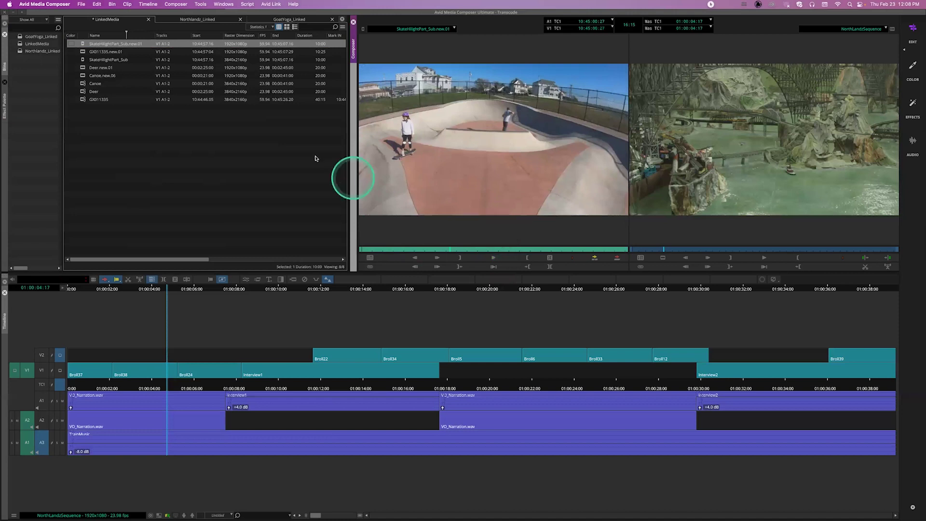
click(314, 158)
click(239, 136)
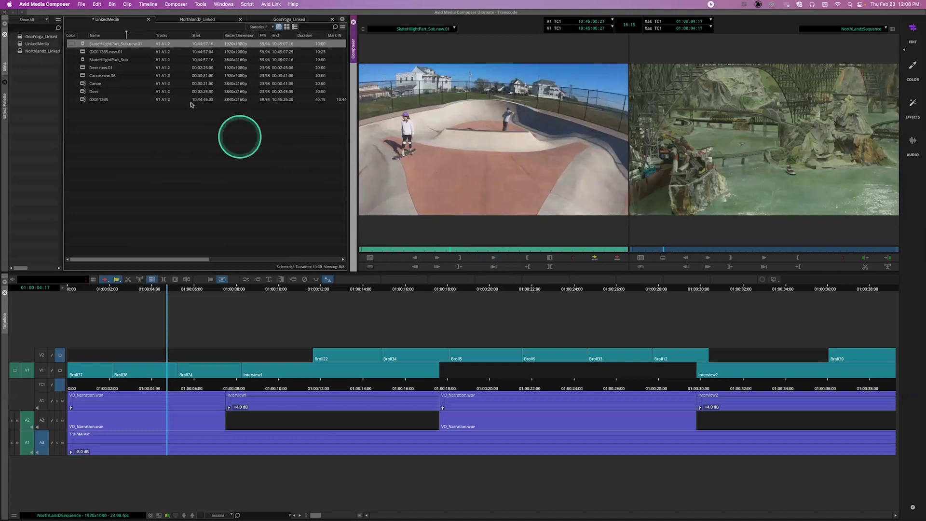
Return the playback frame rate of SkateHilightPart_Sub.new.01 to the clip's 59.940 FPS in its source settings
click(82, 44)
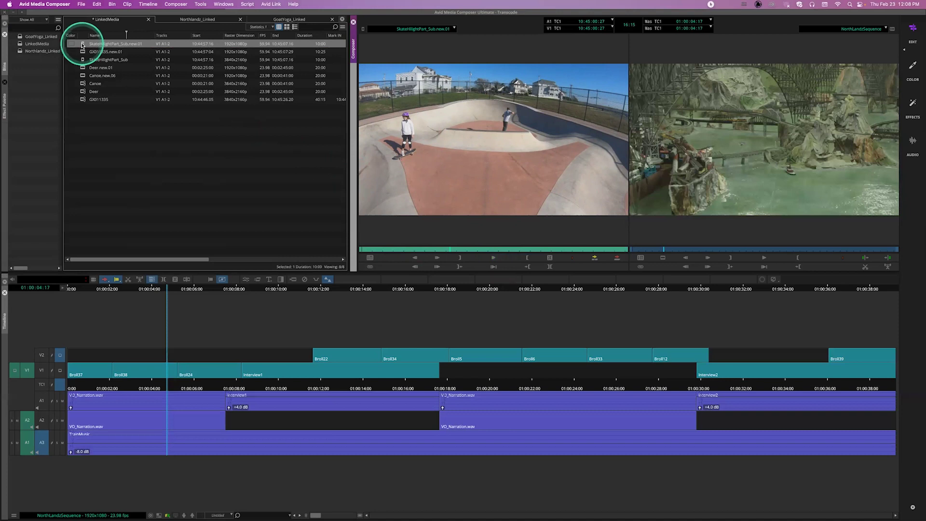
right_click(83, 44)
click(109, 62)
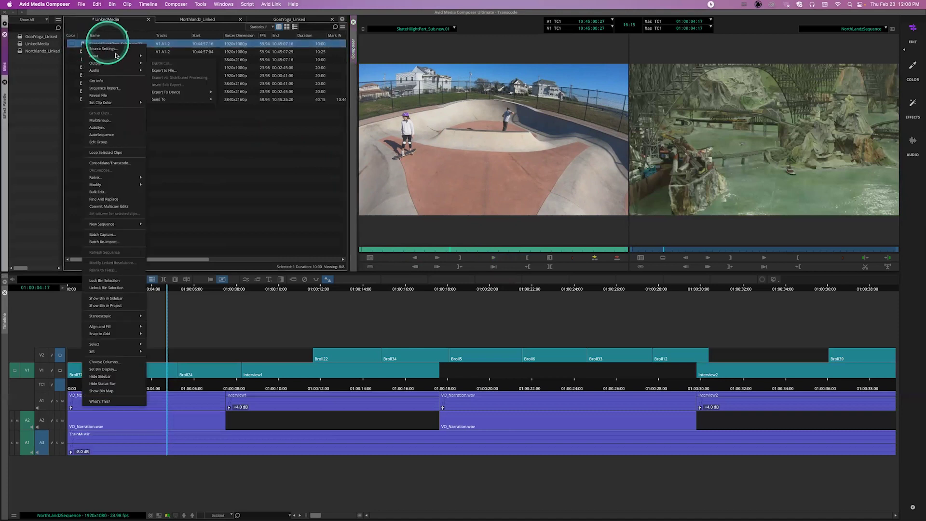
click(114, 50)
click(368, 167)
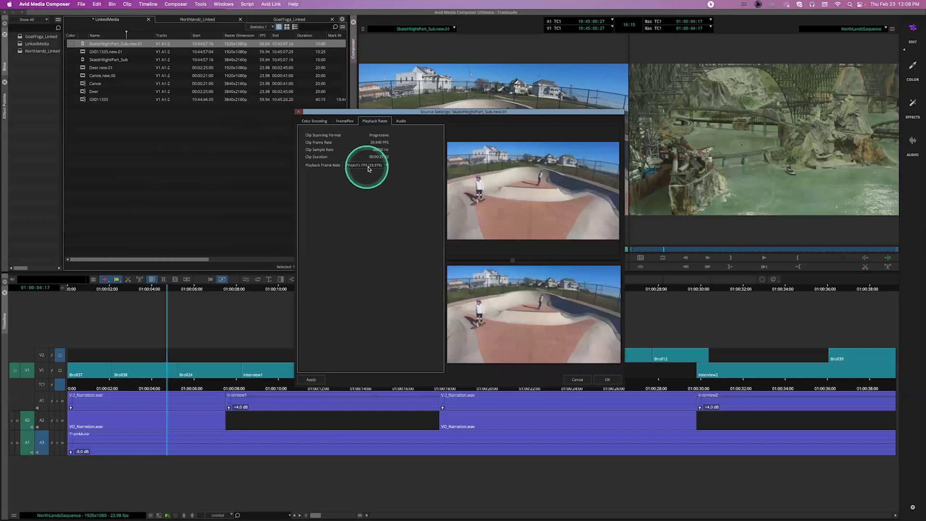
click(367, 168)
click(608, 381)
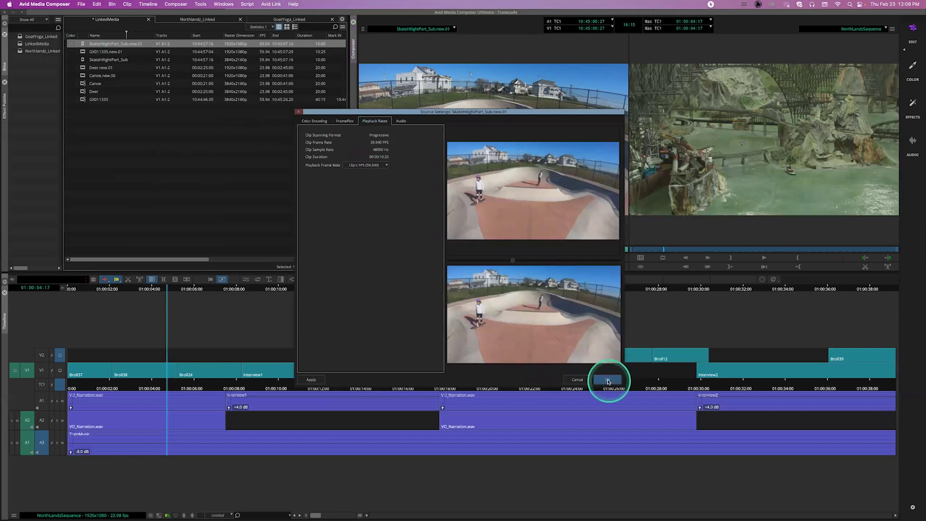
click(175, 76)
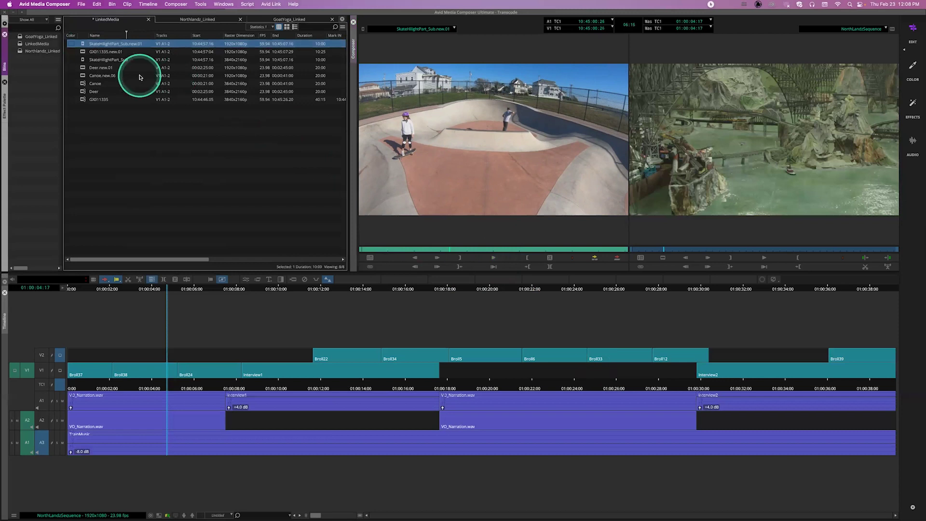
Compare the transcoded subclip, its master clip GX011335.new.01 and the original linked clip and subclip in the LinkedMedia bin
click(84, 55)
click(84, 52)
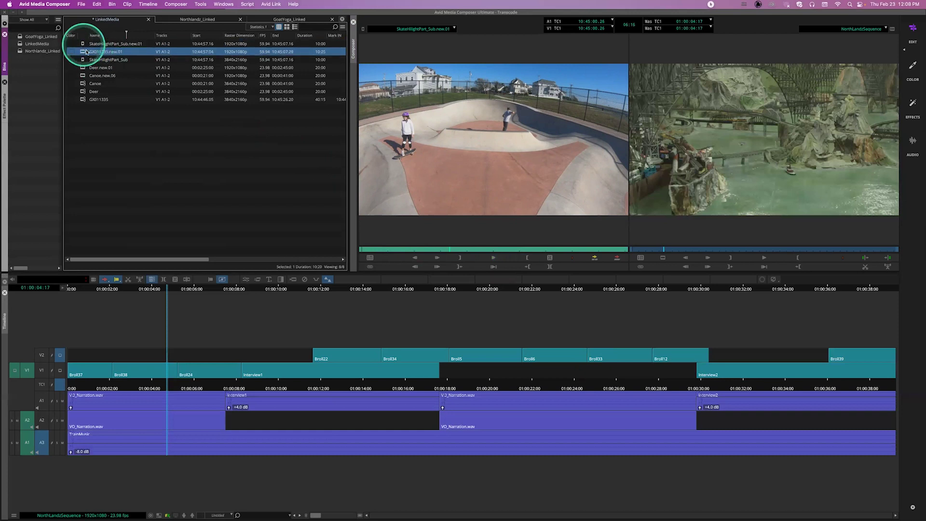
click(84, 44)
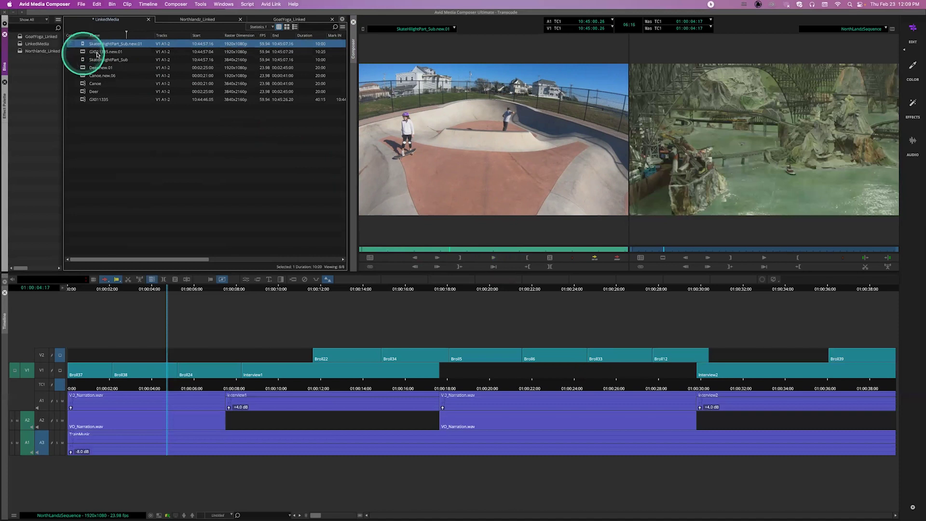
click(98, 52)
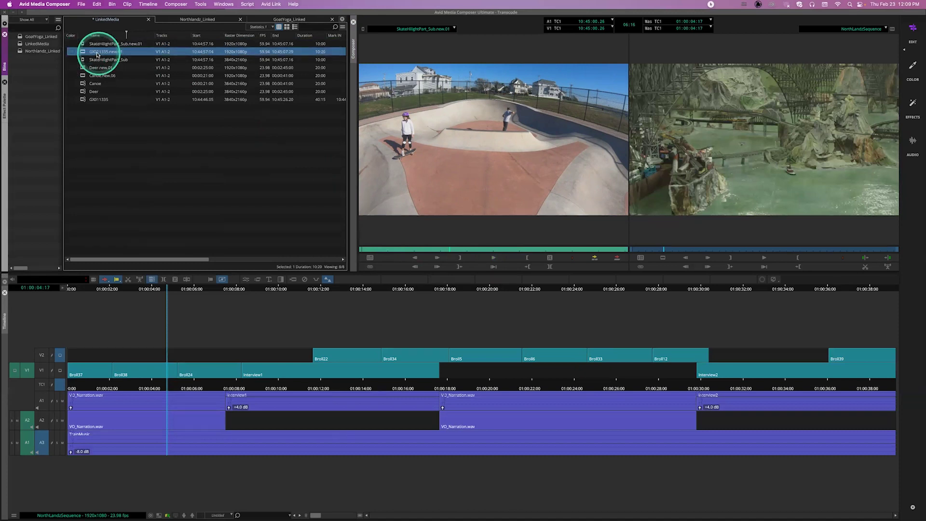
click(95, 100)
click(84, 60)
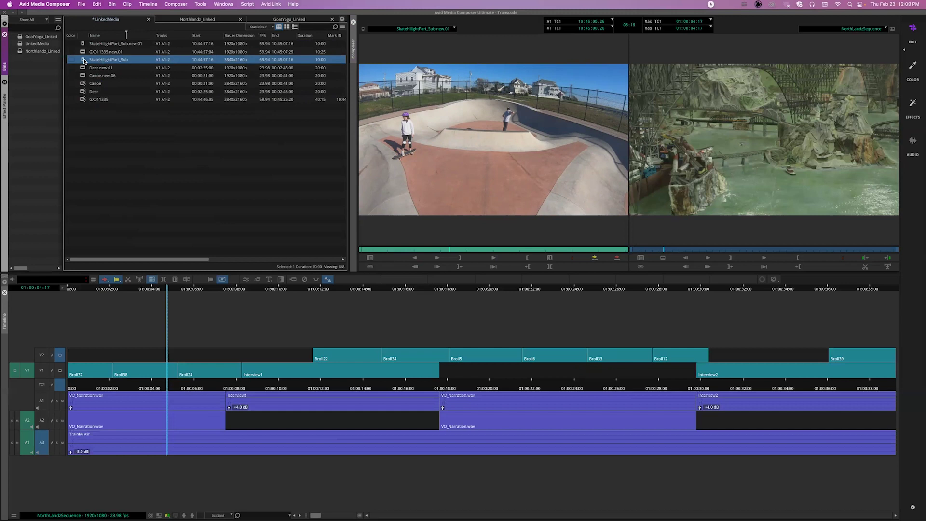
click(83, 48)
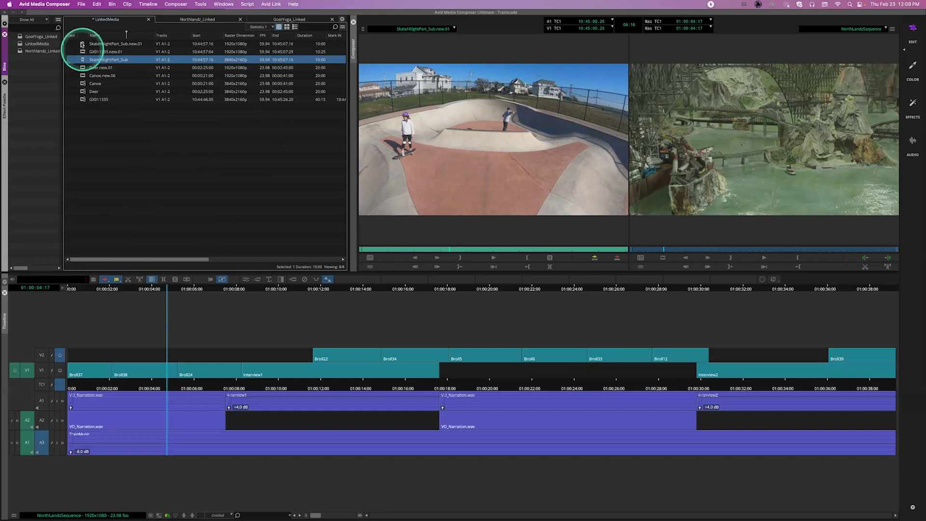
click(83, 51)
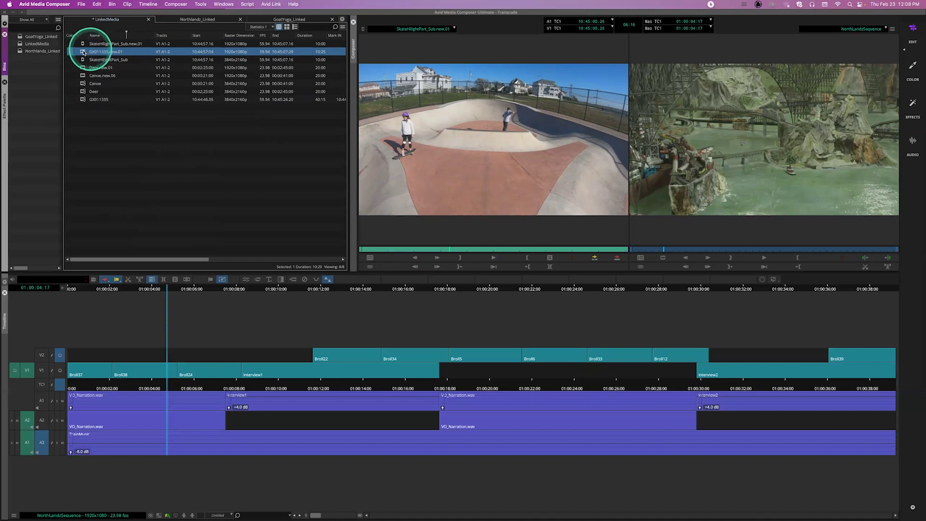
key(Delete)
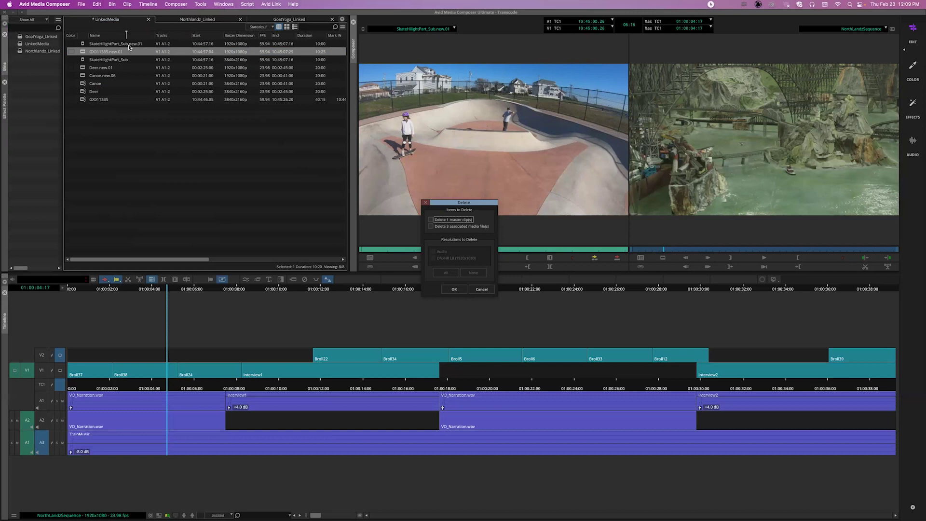
click(465, 220)
click(477, 290)
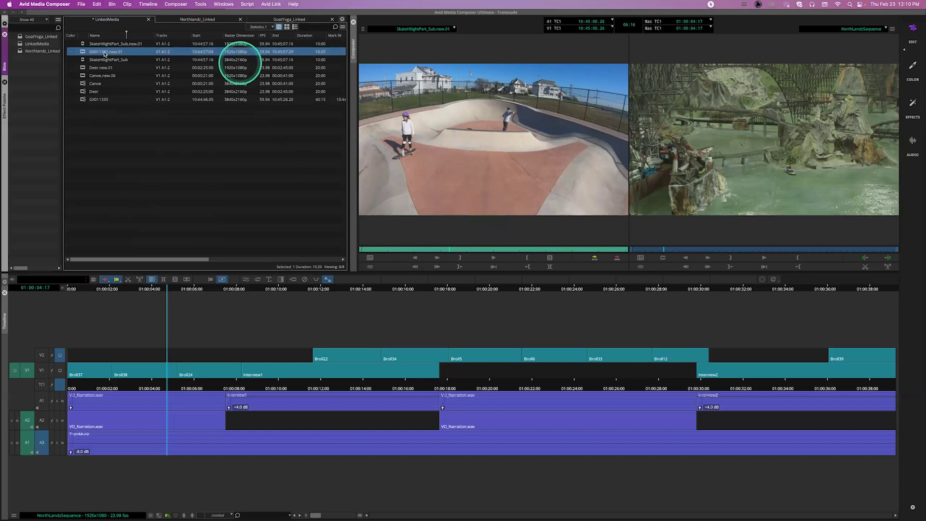
Examine the start, end and duration of SkateHilightPart_Sub.new.01 against its master clip GX011335.new.01 to check the added handles
click(304, 43)
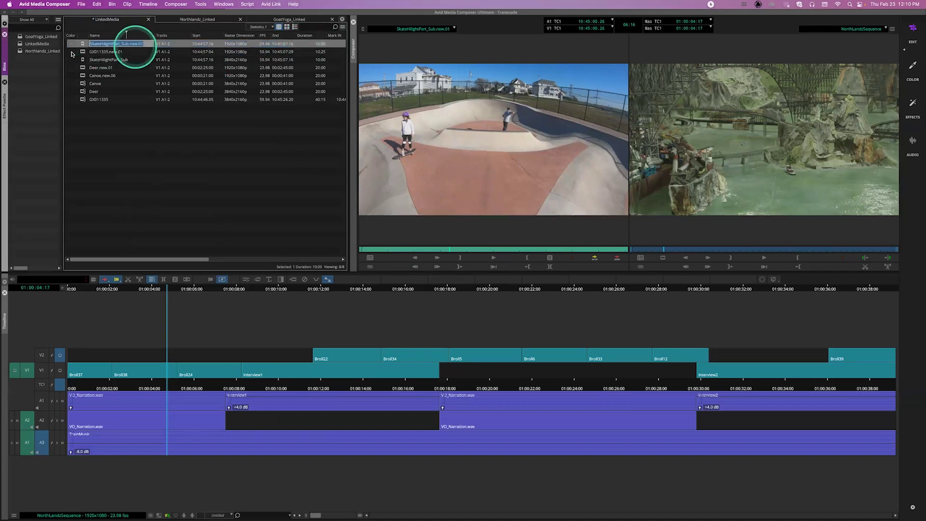
key(Return)
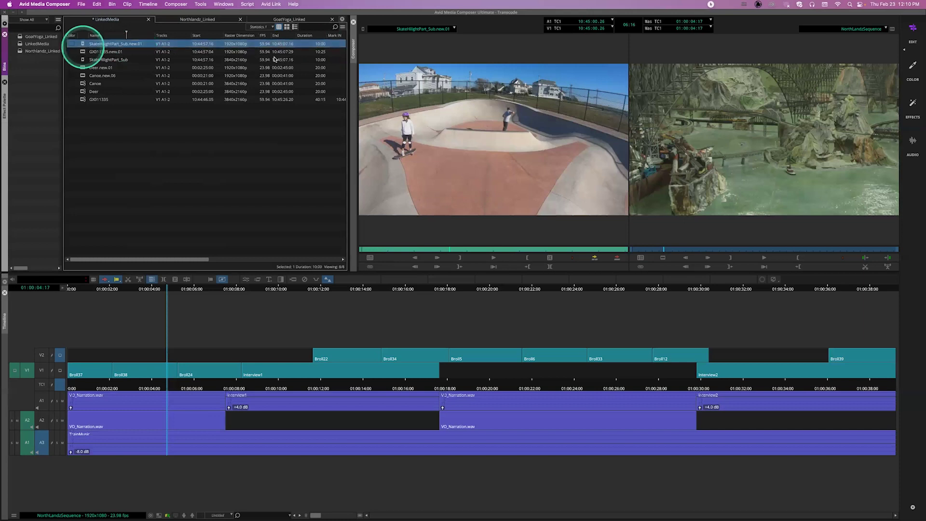
click(83, 53)
drag(330, 54, 323, 53)
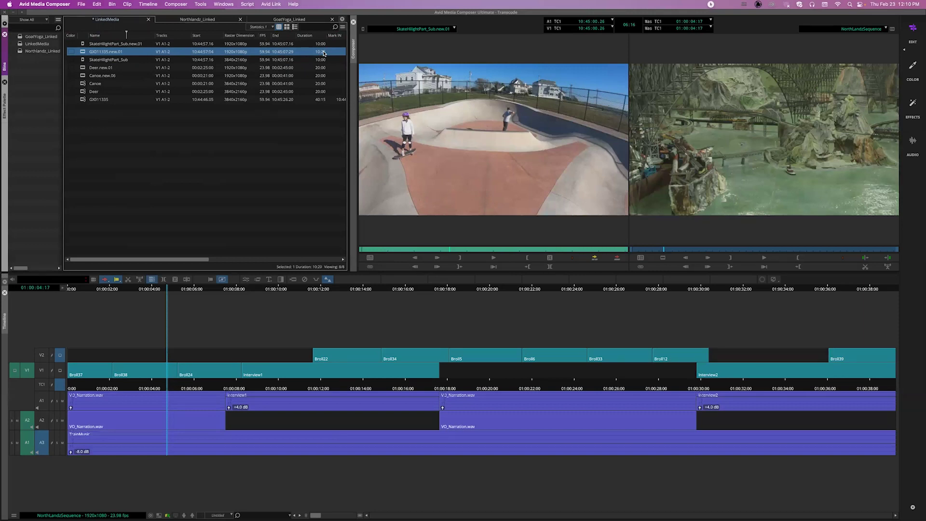
click(304, 57)
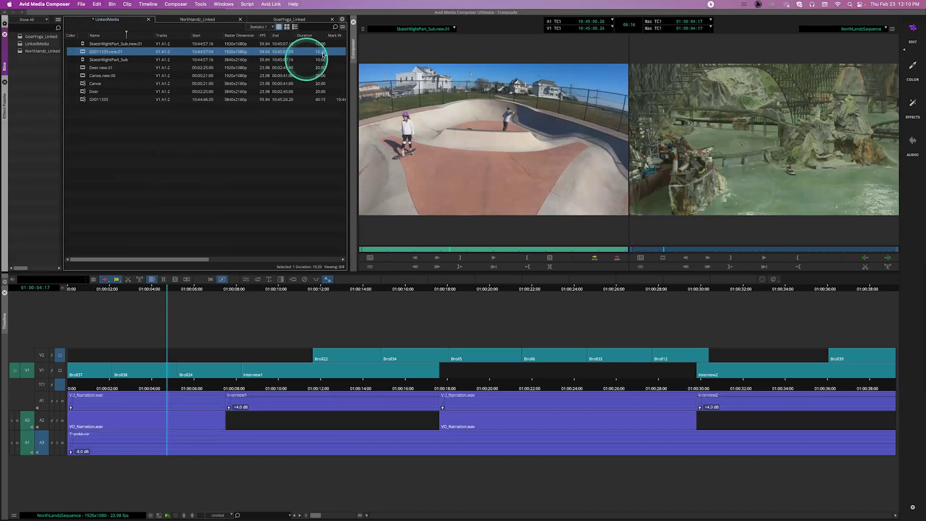
click(190, 54)
click(305, 45)
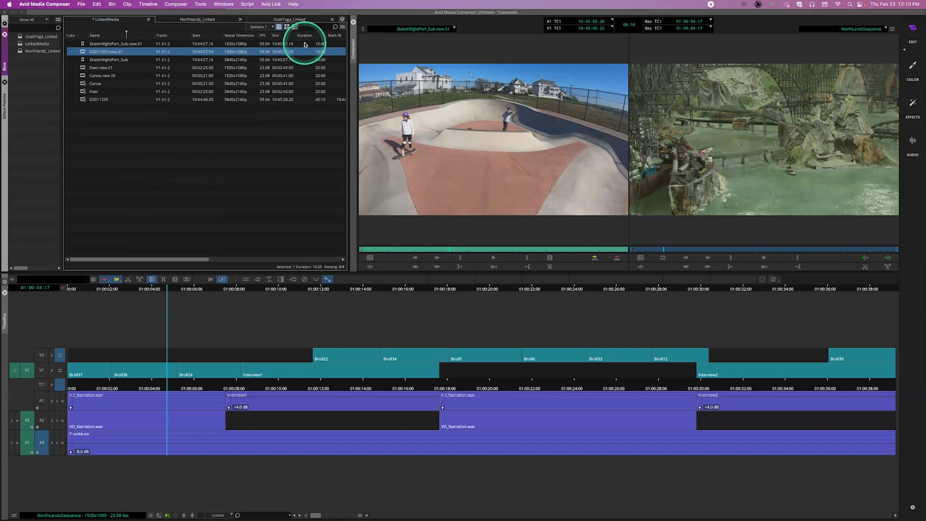
click(249, 39)
click(162, 53)
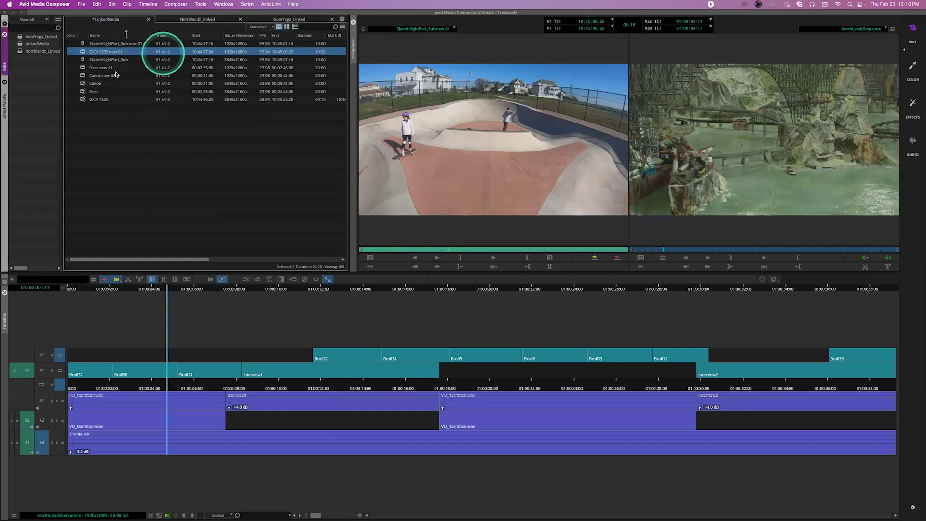
click(95, 69)
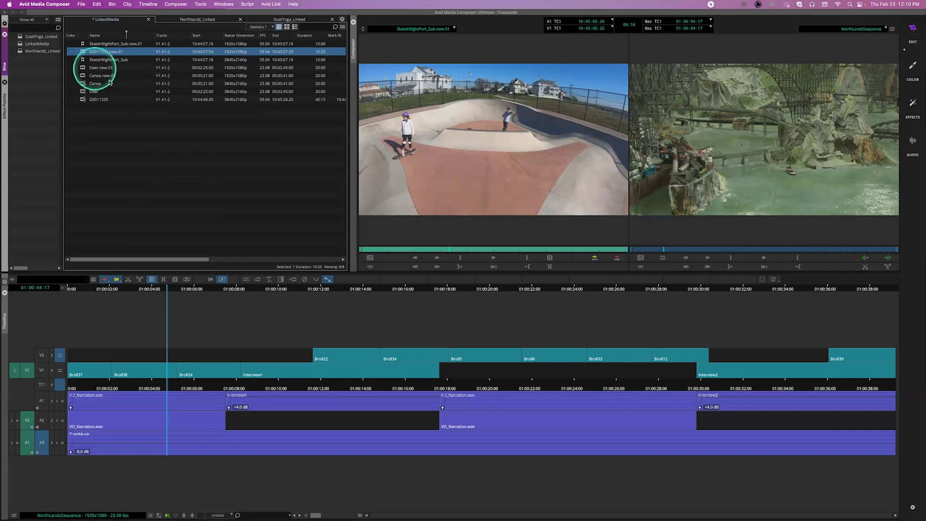
Try a handle length of 60 frames in the transcode settings for SkateHilightPart_Sub, cancelling without transcoding
right_click(85, 60)
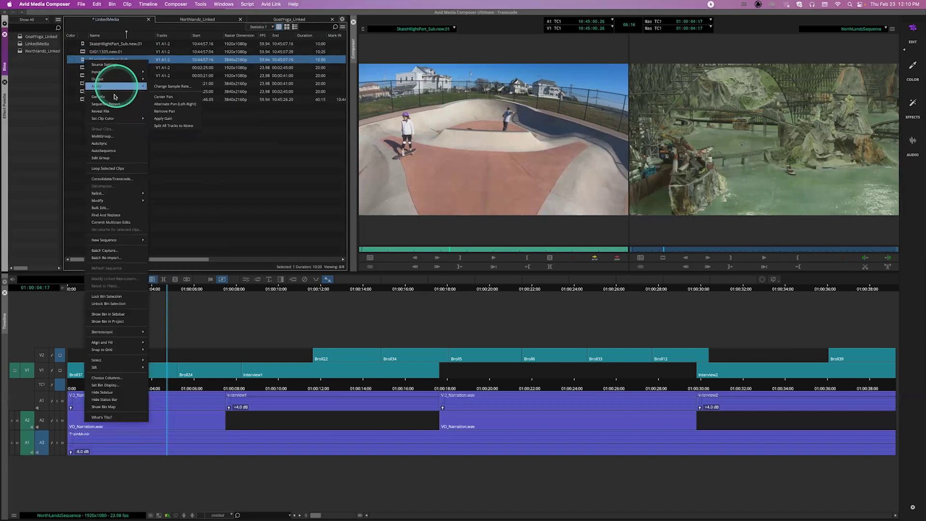
click(117, 127)
click(129, 179)
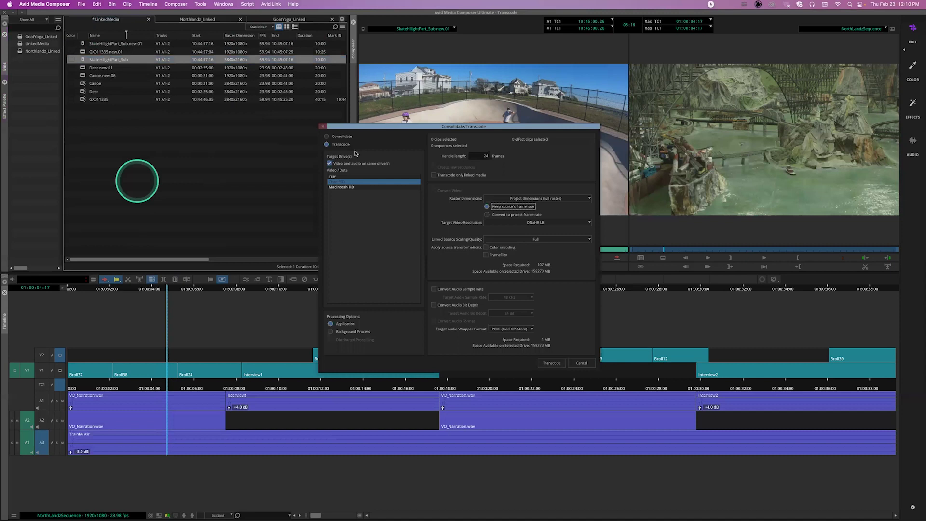
click(438, 156)
drag(477, 156, 523, 152)
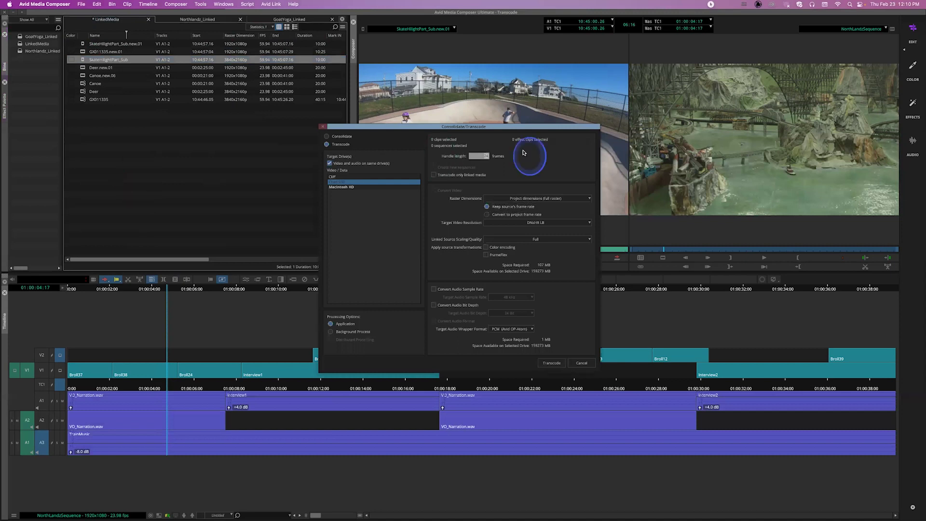
text(60)
click(523, 153)
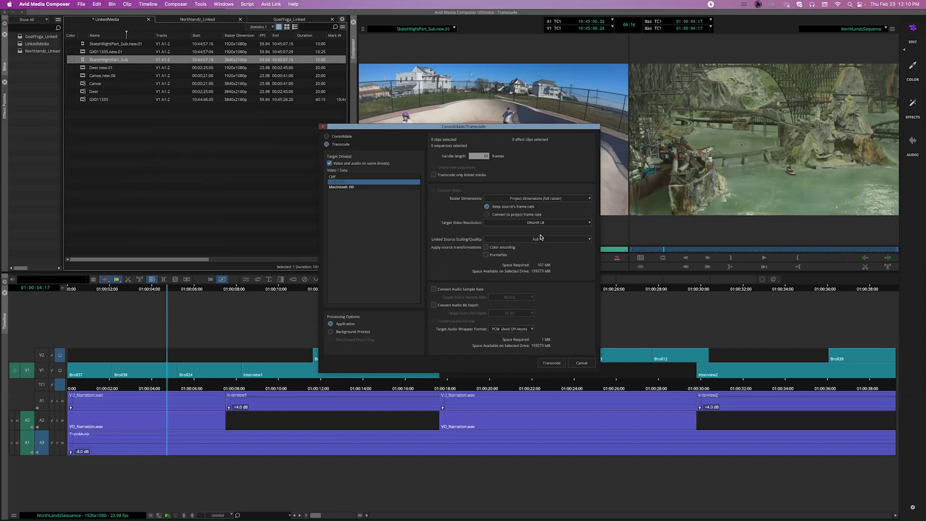
click(567, 334)
click(582, 364)
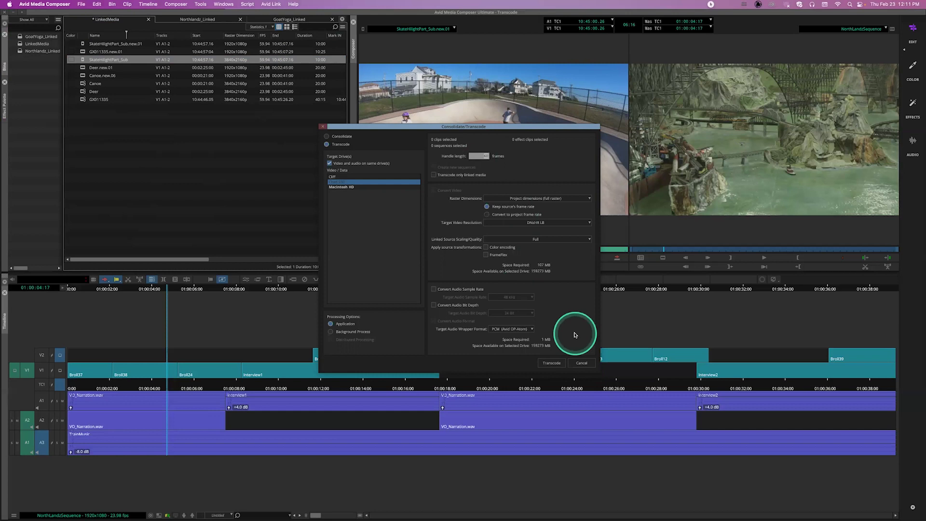
click(583, 362)
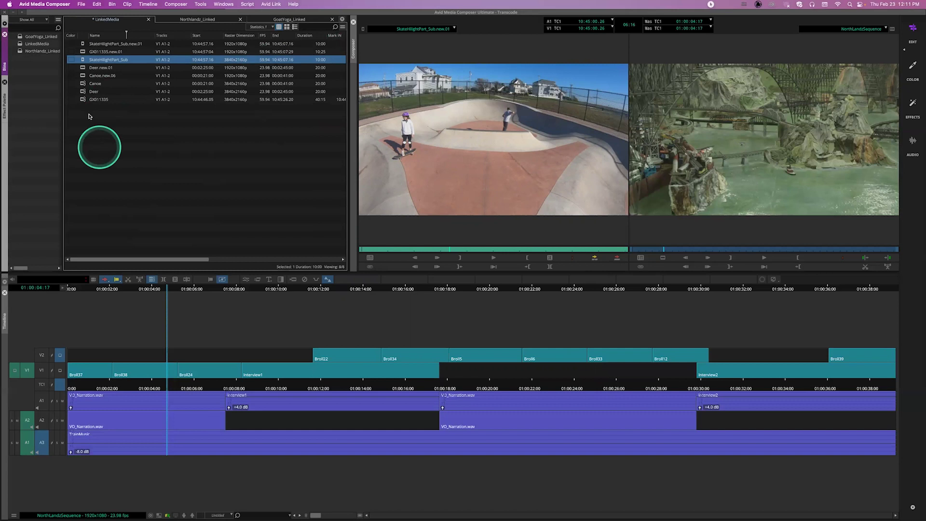
Review SkateHilightPart_Sub.new.01 in the source monitor by scrubbing and playing through several parts of the clip
click(82, 44)
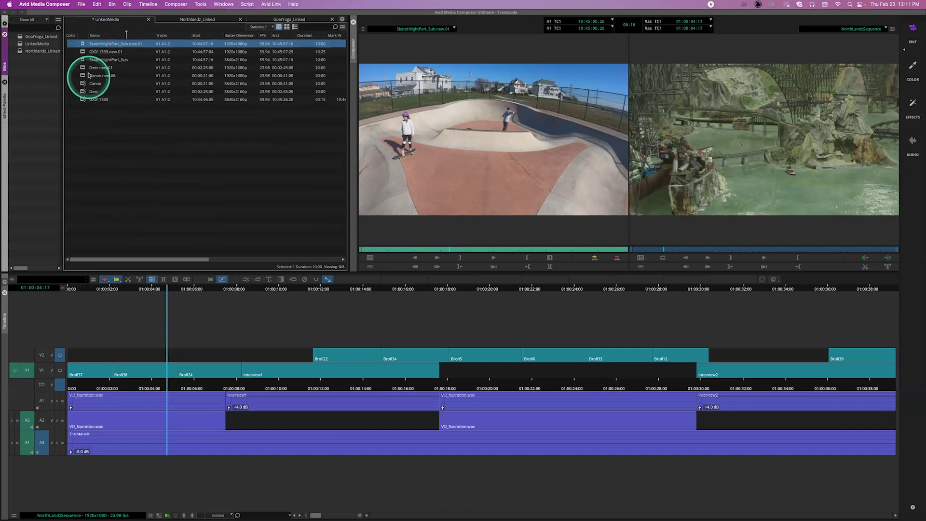
super+click(84, 44)
click(85, 44)
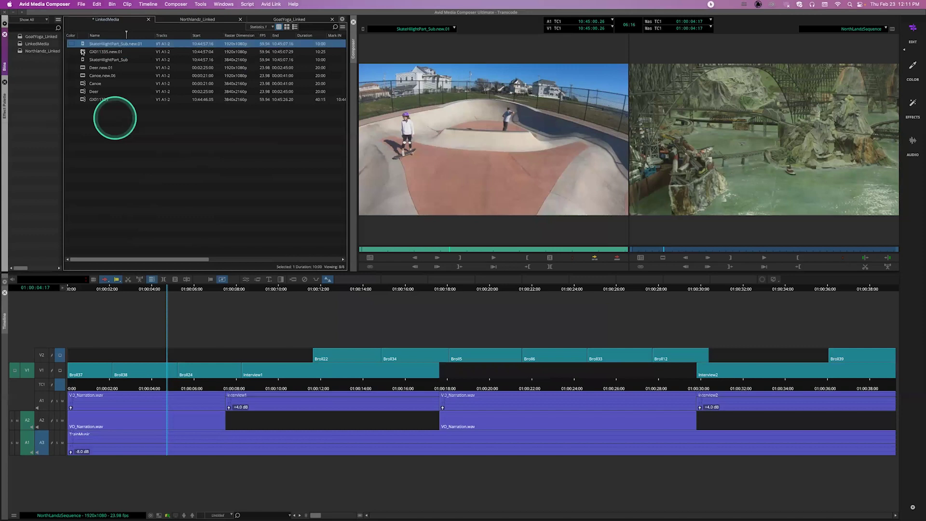
key(Return)
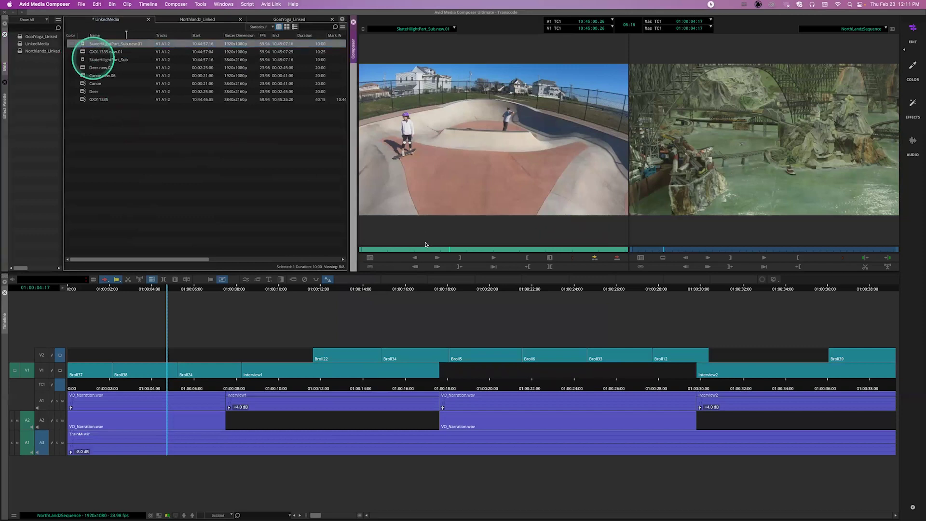
click(420, 249)
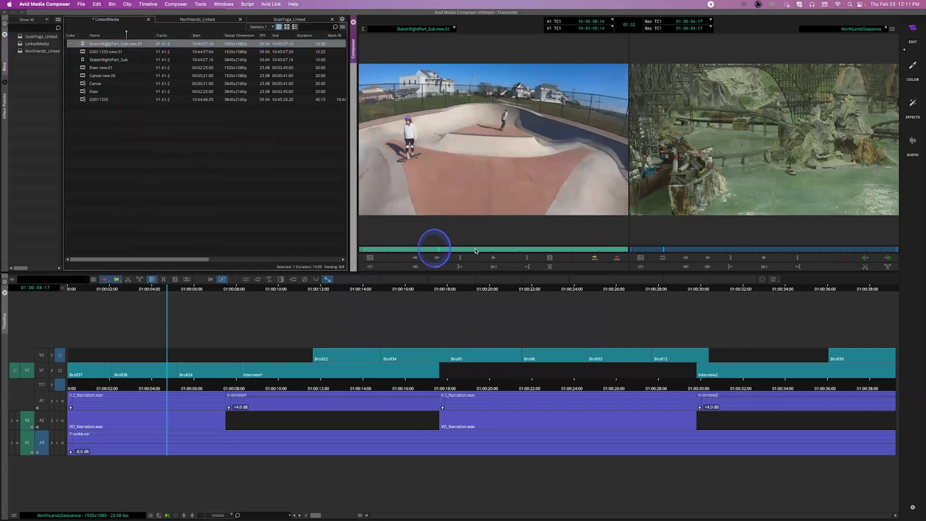
click(466, 249)
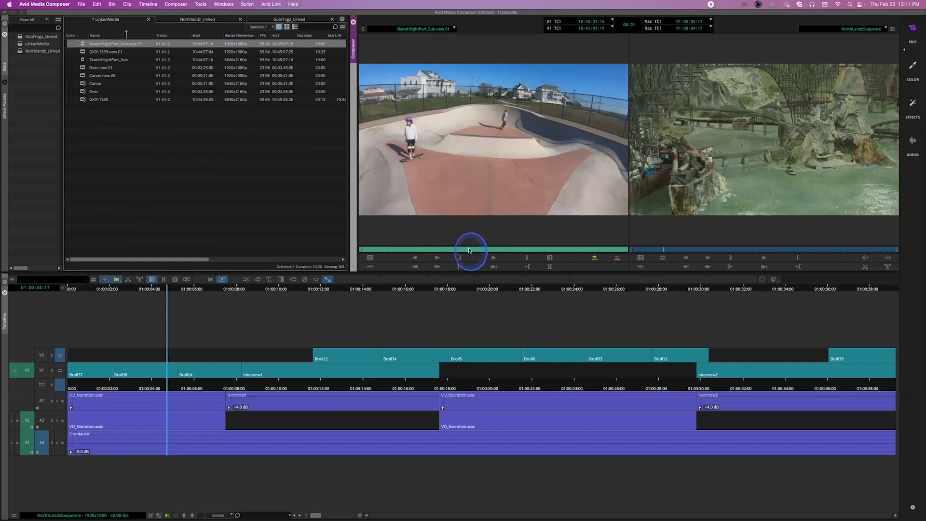
click(486, 258)
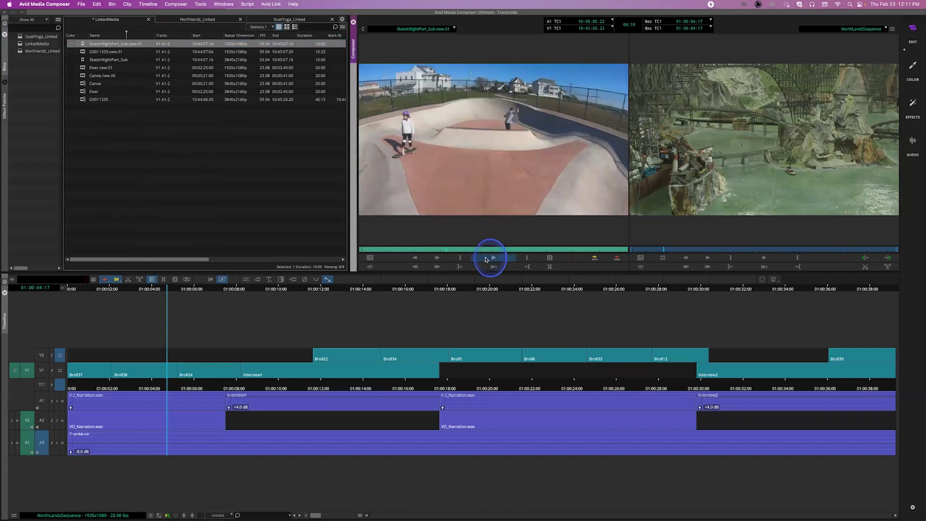
click(486, 258)
click(489, 249)
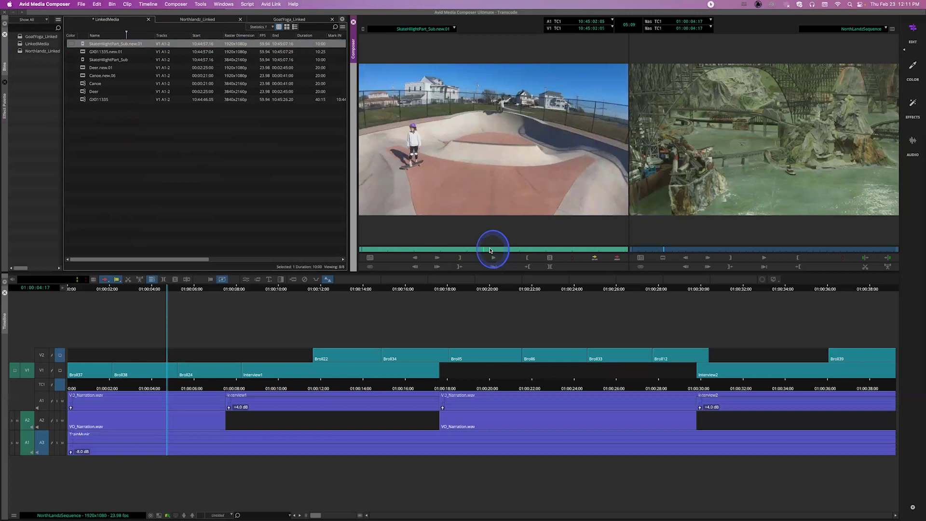
click(490, 249)
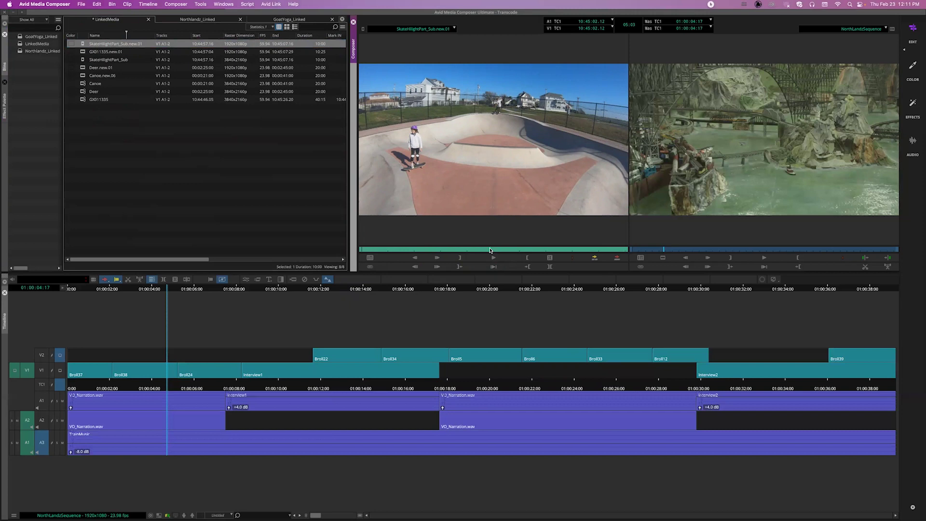
Open the NorthLandz_Linked bin and review NorthLandzSequence by scrubbing and playing its B-roll and interview sections
click(202, 21)
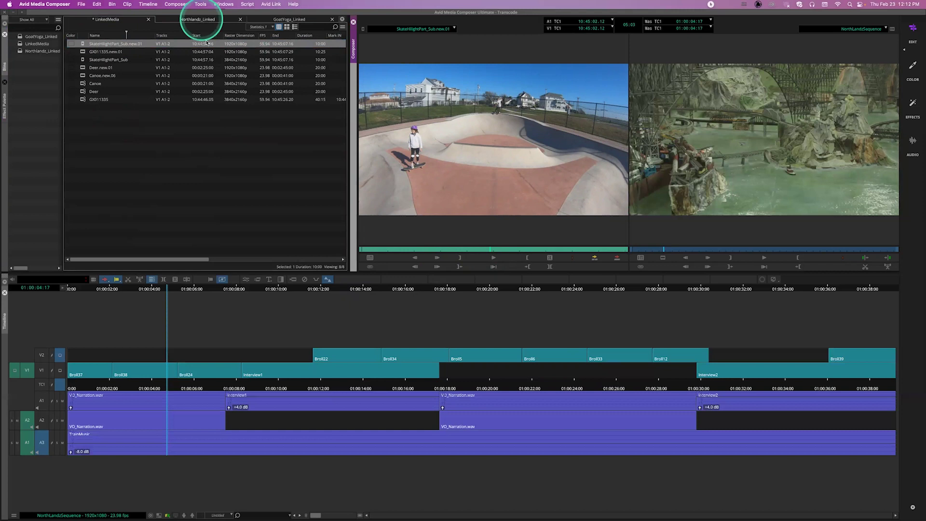
click(277, 147)
click(264, 211)
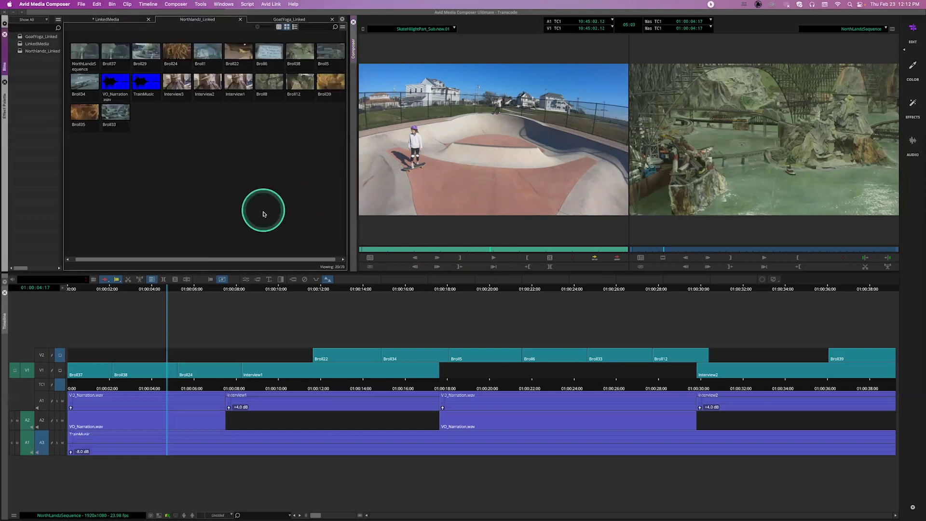
click(313, 357)
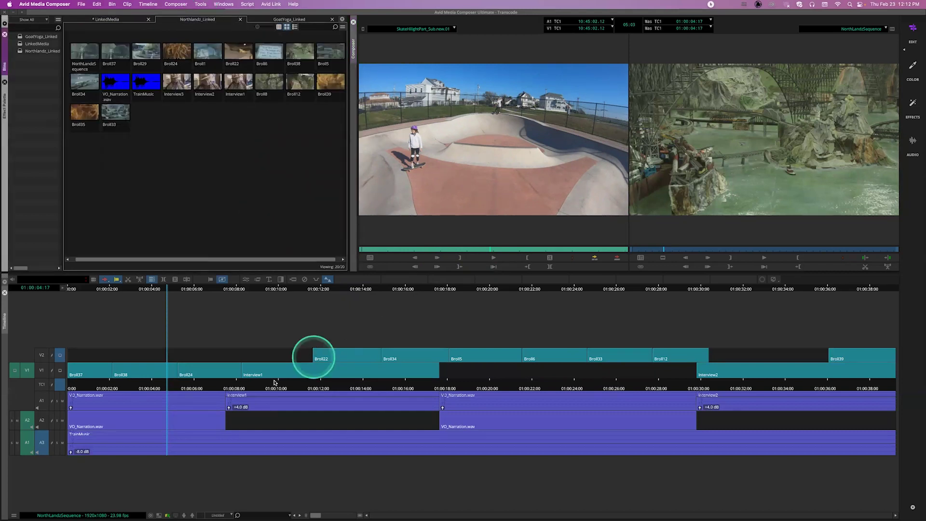
click(229, 384)
click(90, 387)
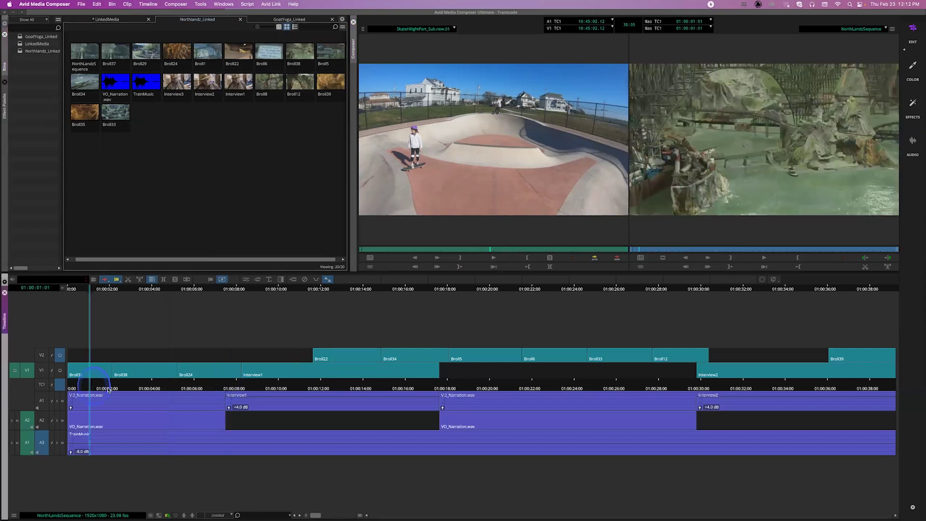
click(155, 387)
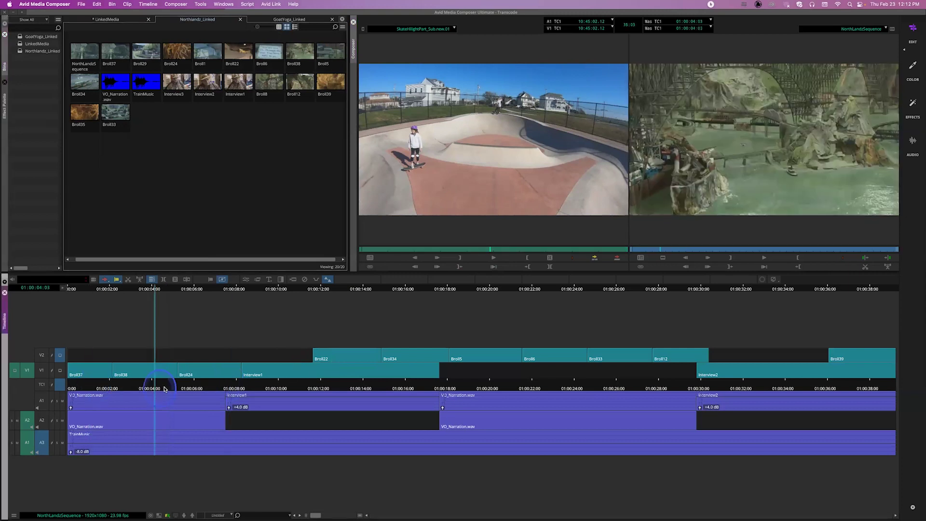
click(72, 387)
click(146, 403)
click(276, 404)
click(267, 388)
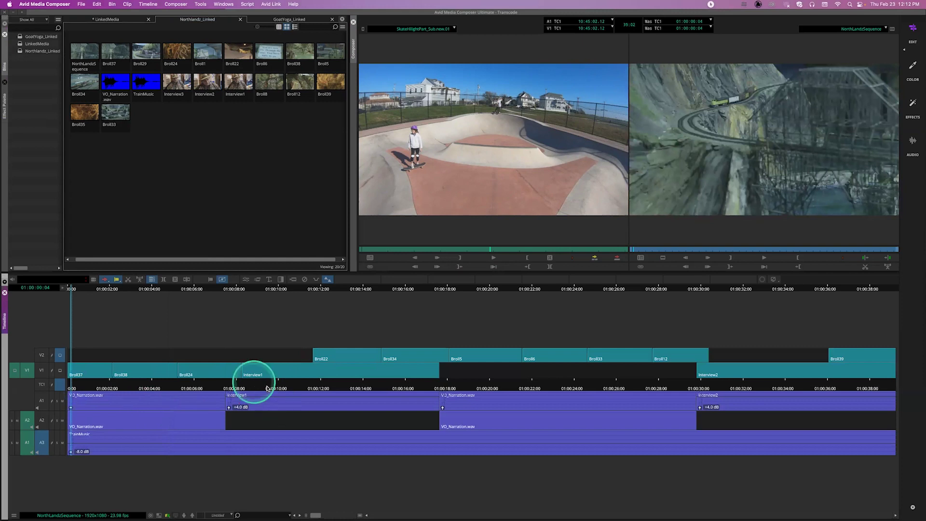
click(700, 220)
click(631, 266)
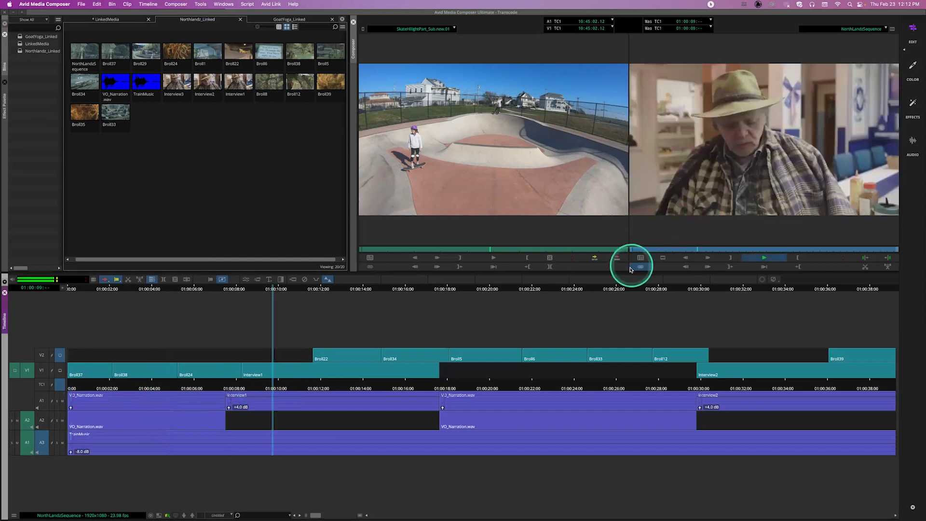
key(space)
click(291, 374)
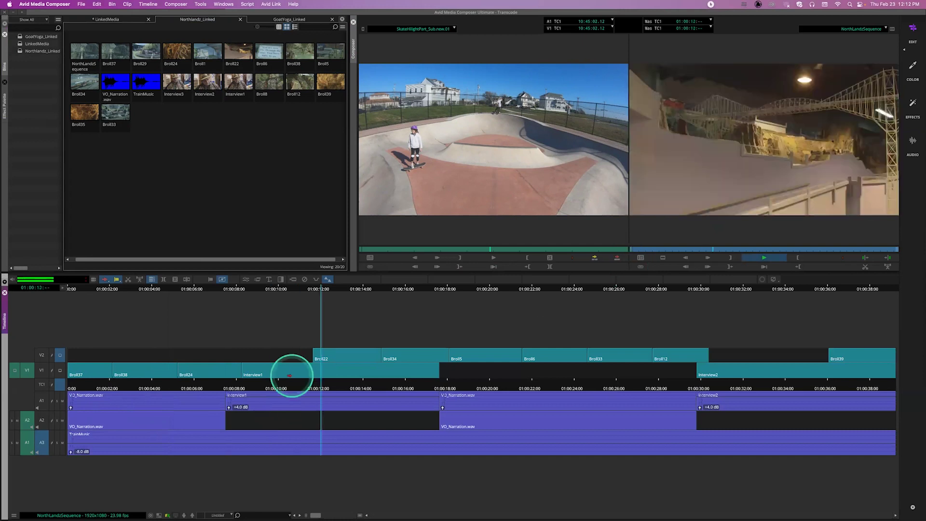
Lower the TrainMusic clip gain to -15 dB and mute its audio track A3 in the sequence
click(180, 445)
drag(180, 444, 184, 452)
click(289, 389)
click(62, 443)
click(249, 388)
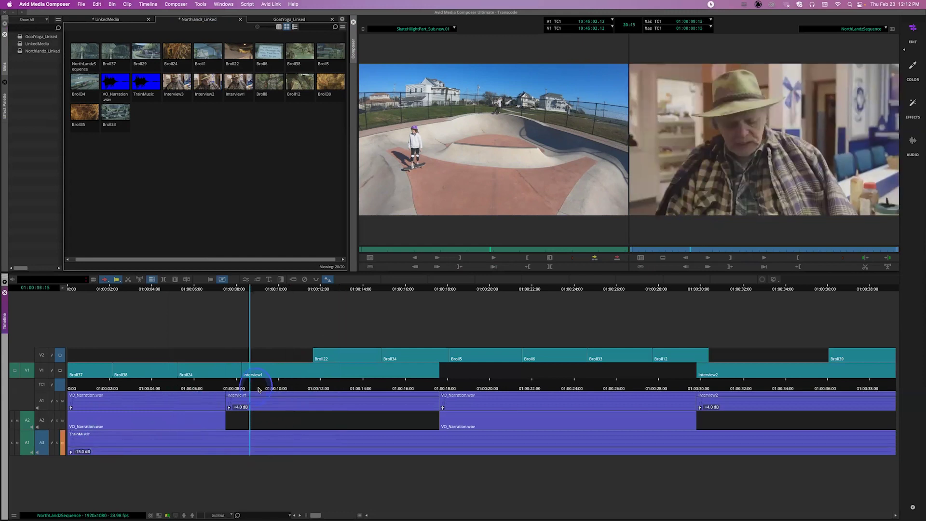
click(170, 389)
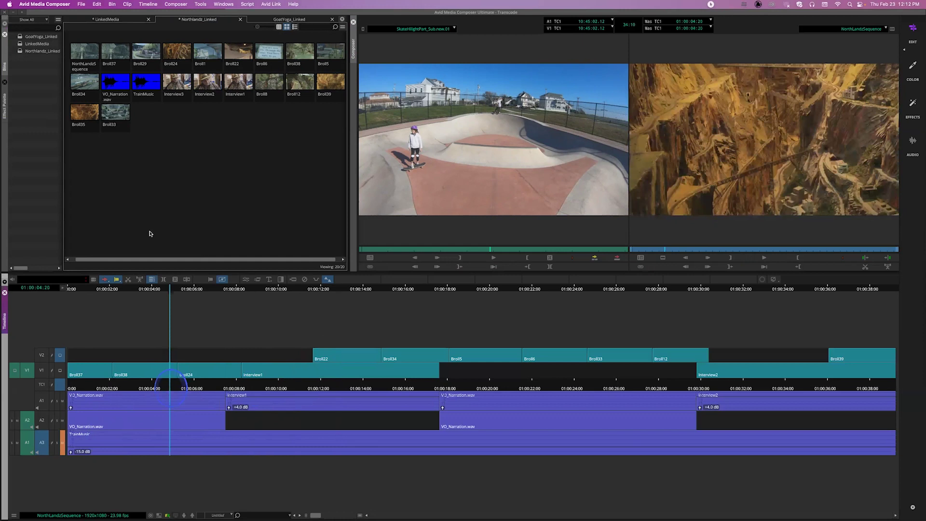
Display the NorthLandz_Linked bin as a text list and widen the Name column to fit the full sequence name
click(149, 234)
click(273, 30)
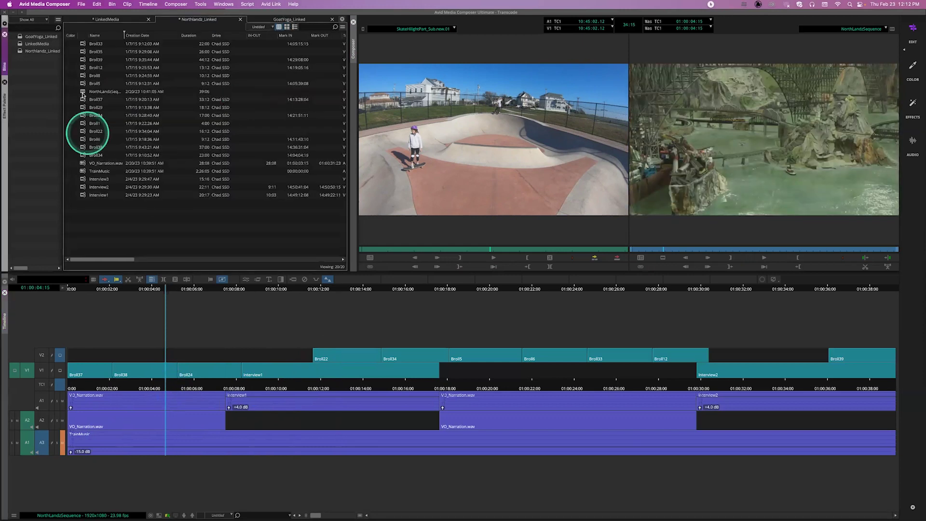
click(83, 93)
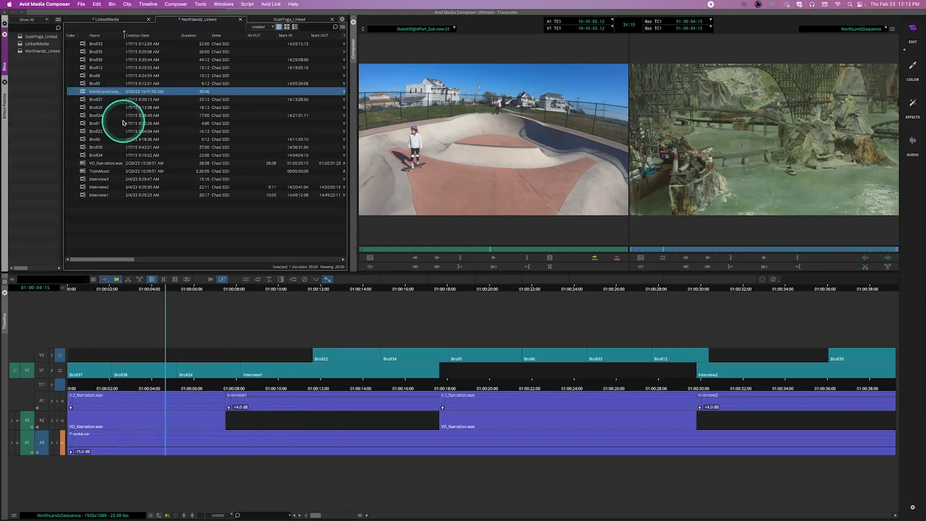
click(137, 38)
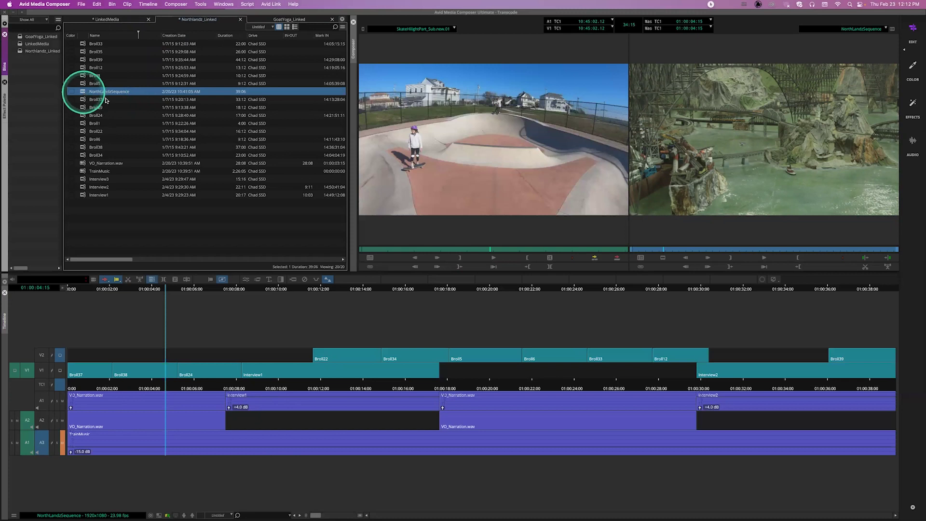
Duplicate NorthLandzSequence and rename the copy NorthLandzTranscoded
key(super+d)
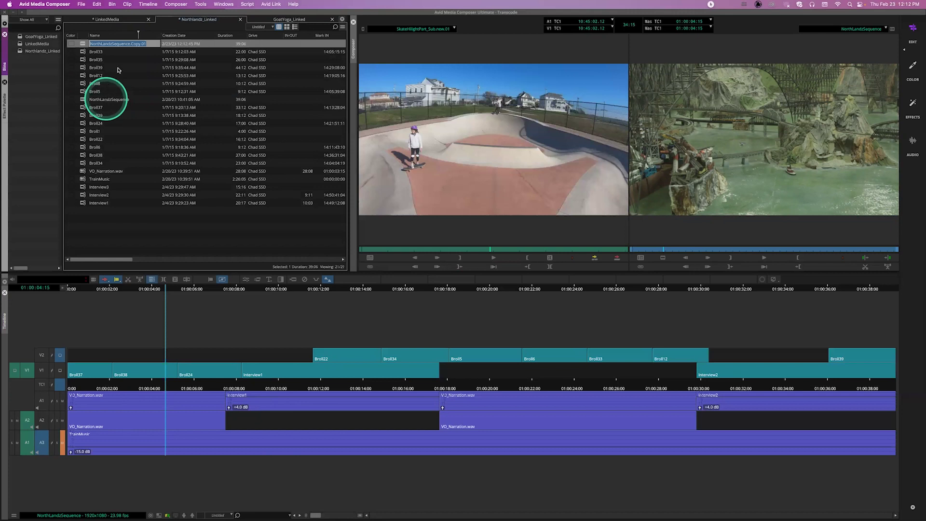
click(150, 41)
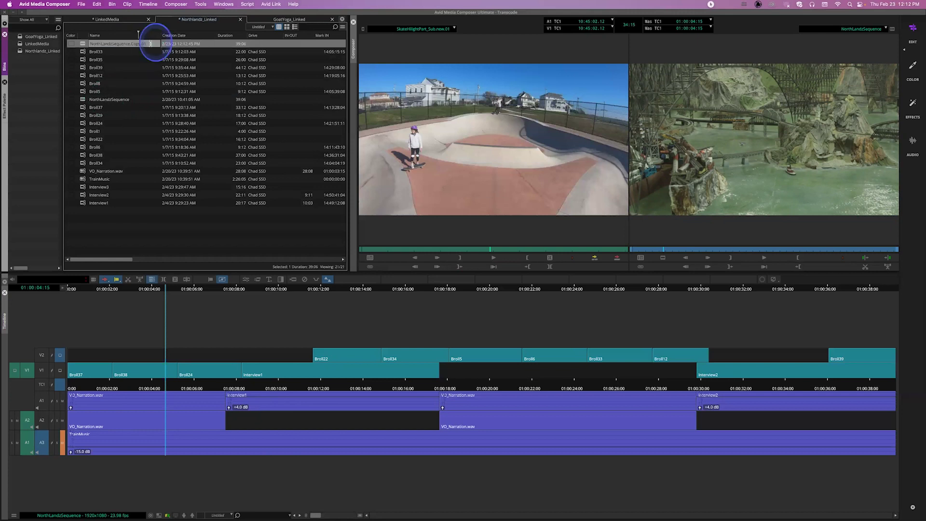
drag(148, 44, 134, 61)
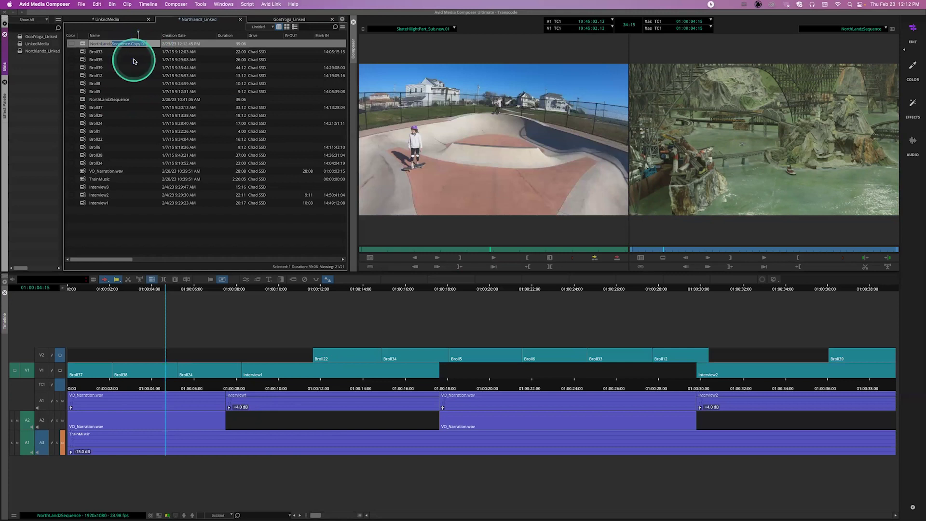
text(Transcode)
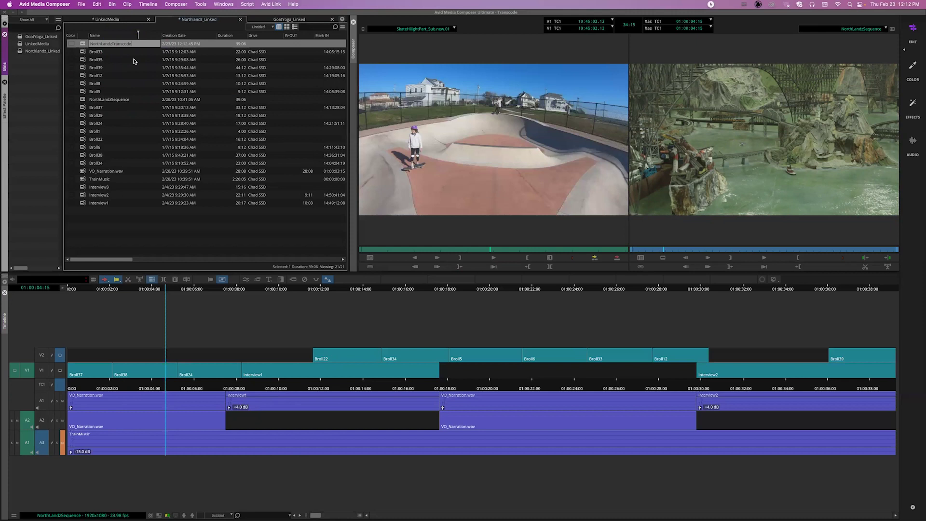
text(d)
key(Return)
Create a new bin in the project and name it NorthTranscoded
click(41, 62)
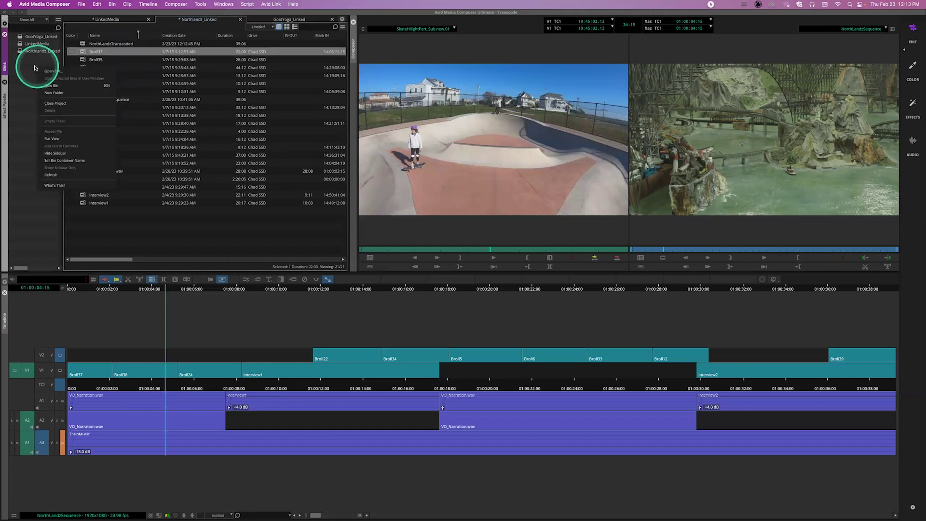
right_click(39, 68)
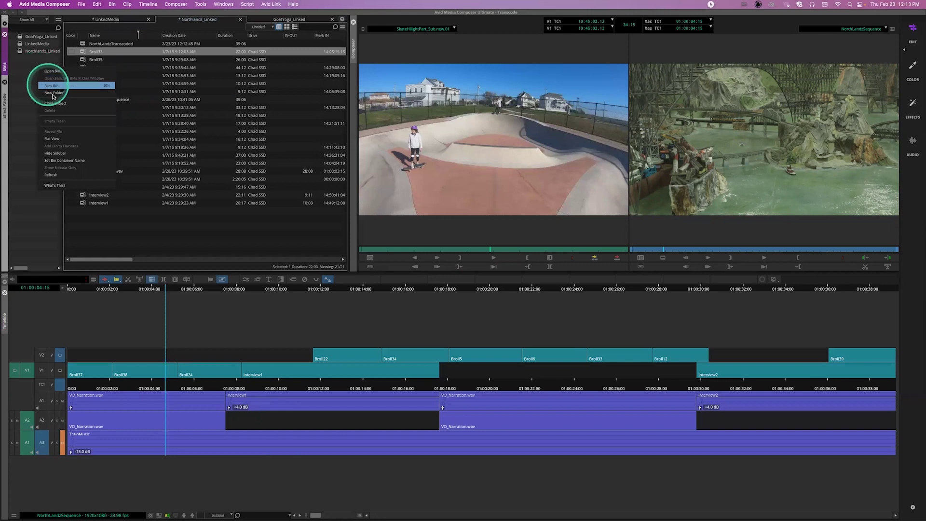
click(52, 86)
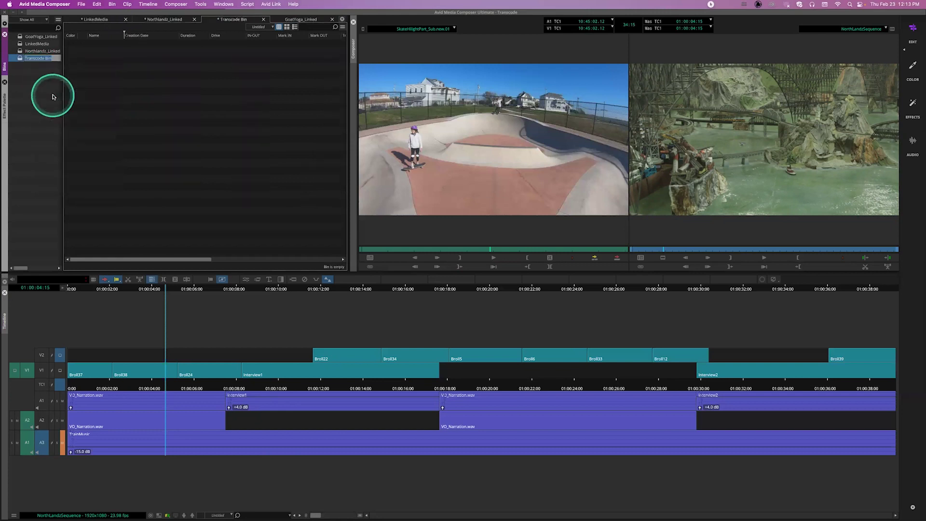
text(Non)
text(thTrans)
text(coded)
key(Return)
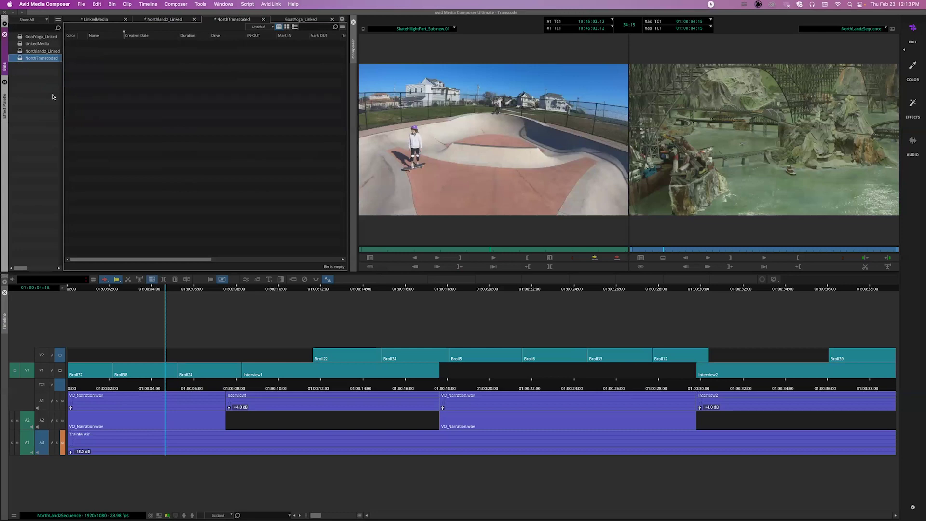
Move the NorthLandzTranscoded sequence from the NorthLandz_Linked bin into the NorthTranscoded bin
click(149, 12)
click(127, 69)
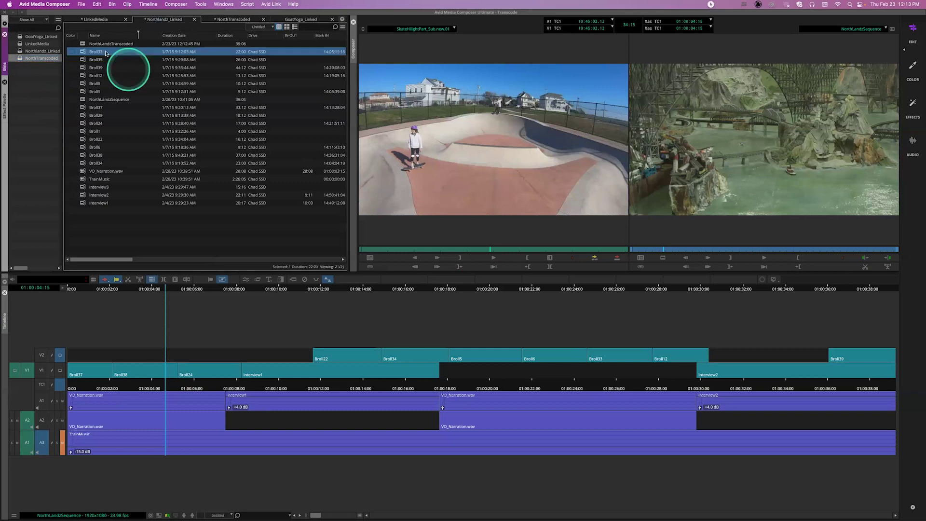
click(83, 49)
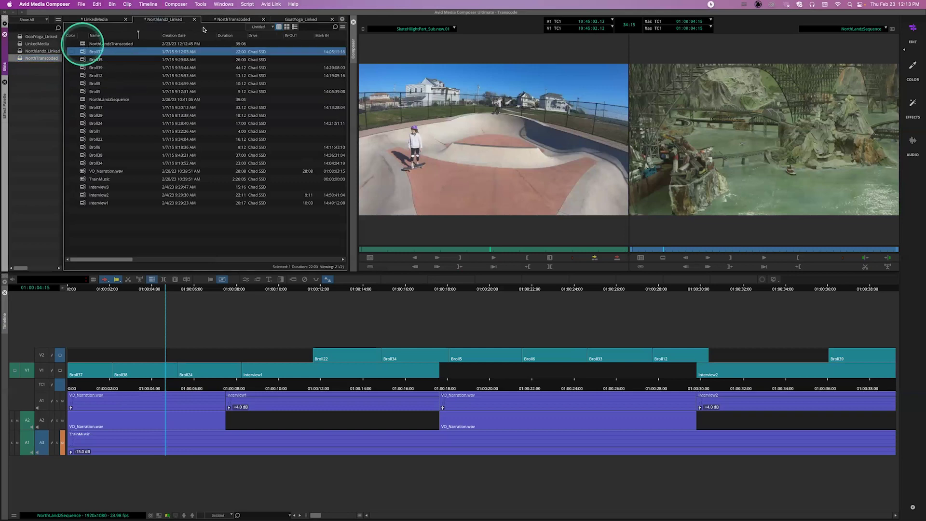
click(234, 19)
click(143, 80)
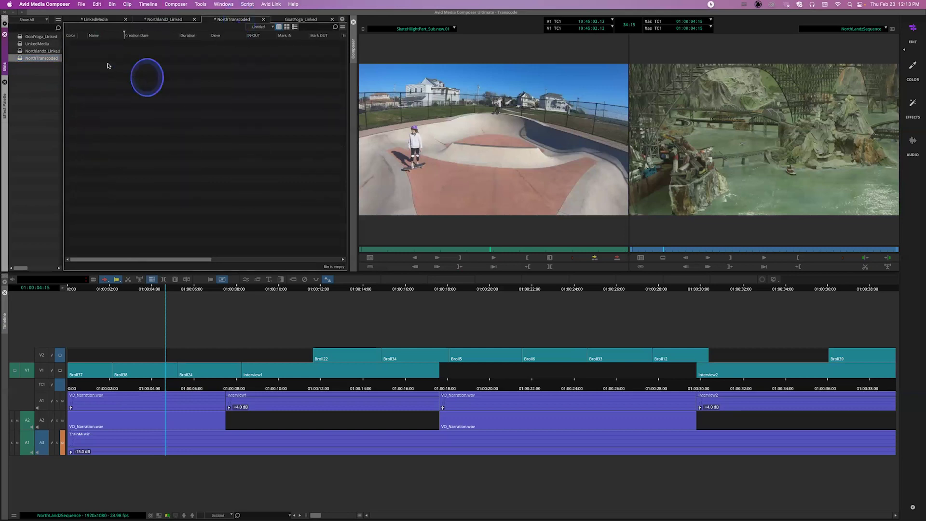
click(82, 46)
click(82, 45)
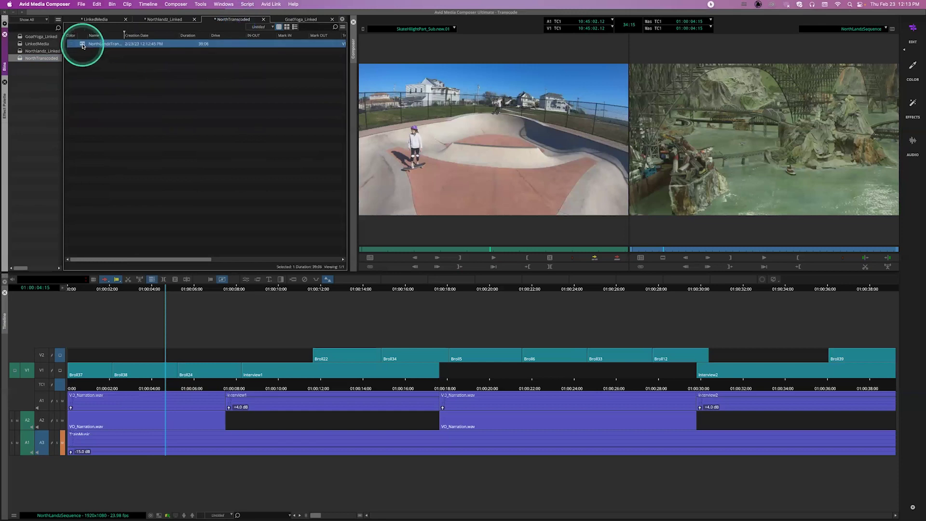
Enable all the video, timecode and audio record tracks of NorthLandzSequence in the timeline
click(97, 331)
click(43, 417)
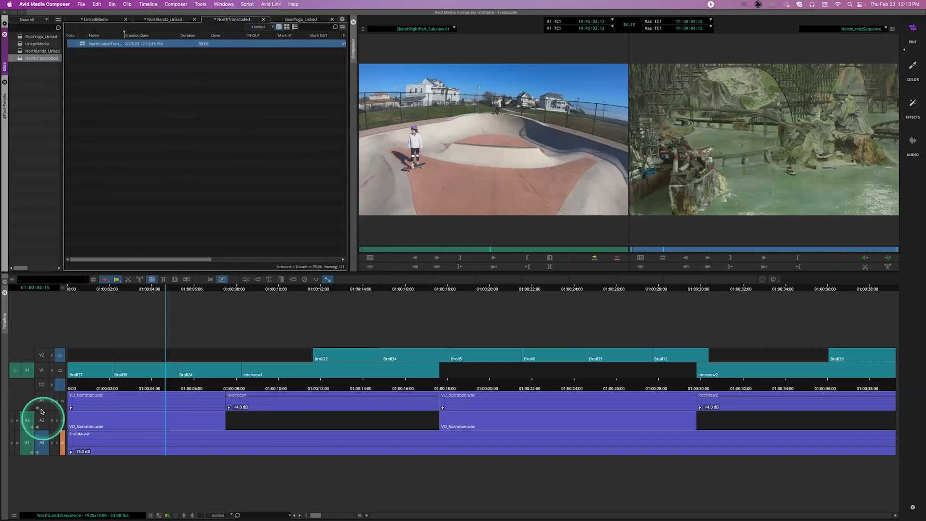
click(41, 355)
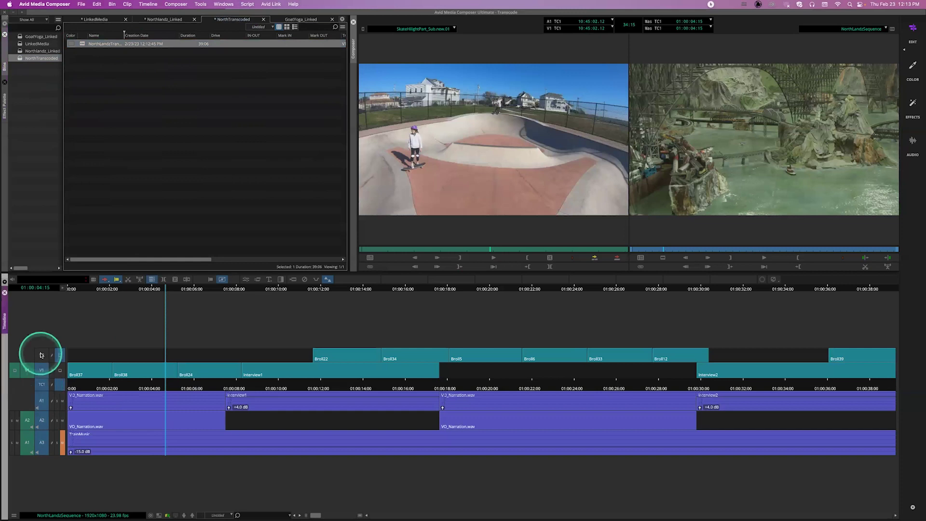
click(137, 384)
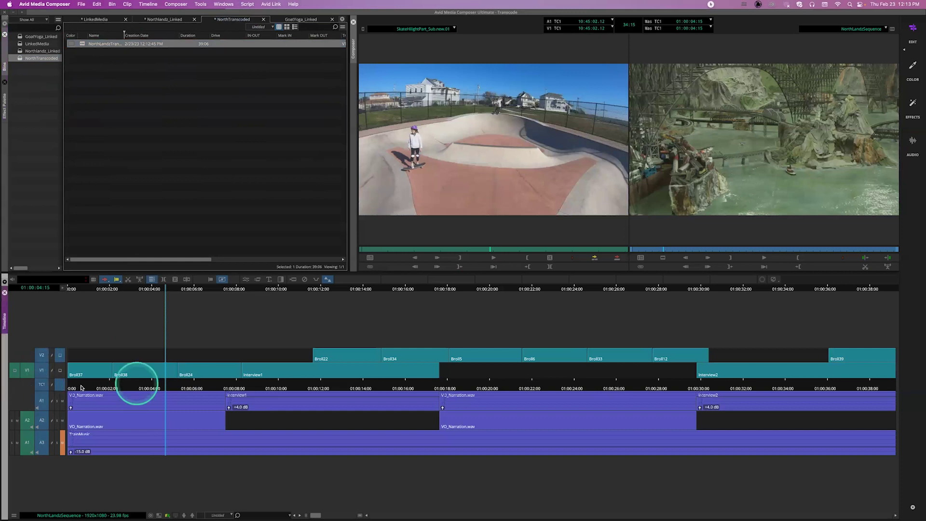
Move the timeline position to 01:00:03:13 and play the sequence to the start of the Interview1 clip
click(97, 388)
click(141, 390)
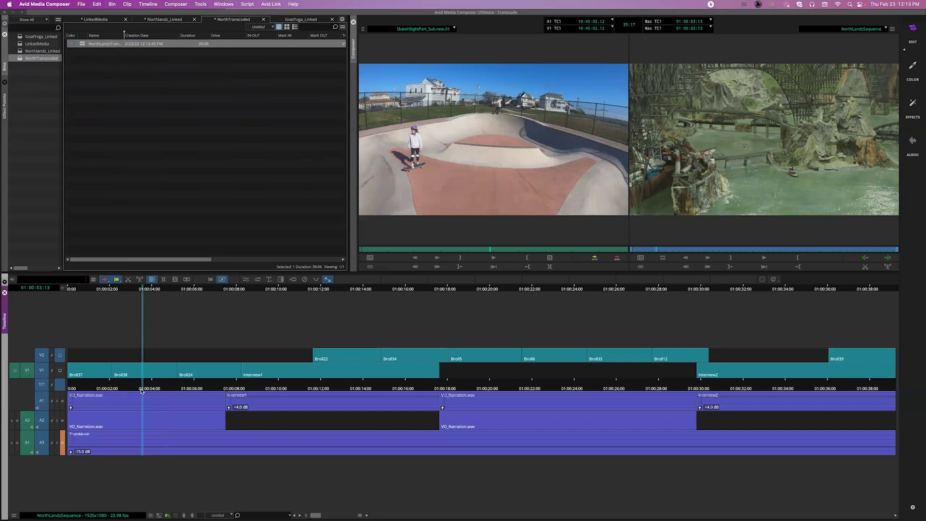
key(space)
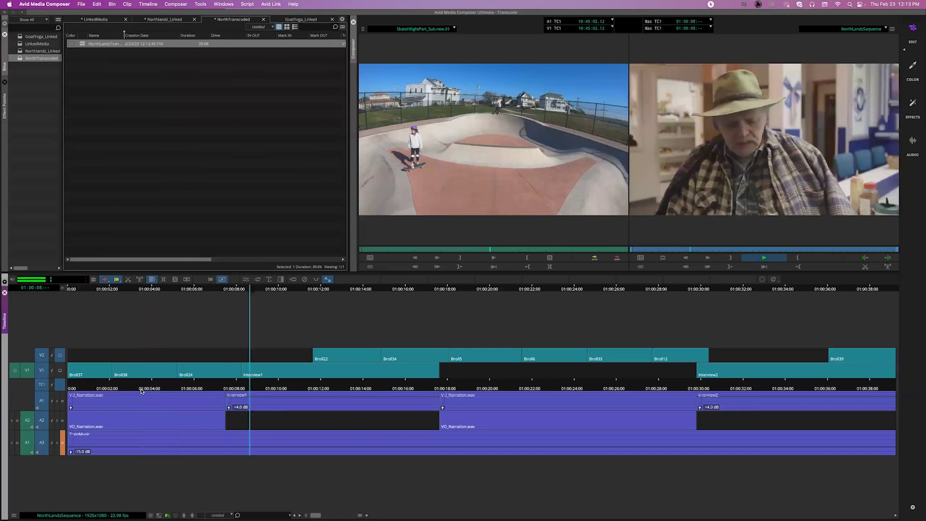
key(space)
Select the NorthLandzTranscoded sequence in the NorthTranscoded bin and open its Consolidate/Transcode settings
click(157, 152)
click(81, 63)
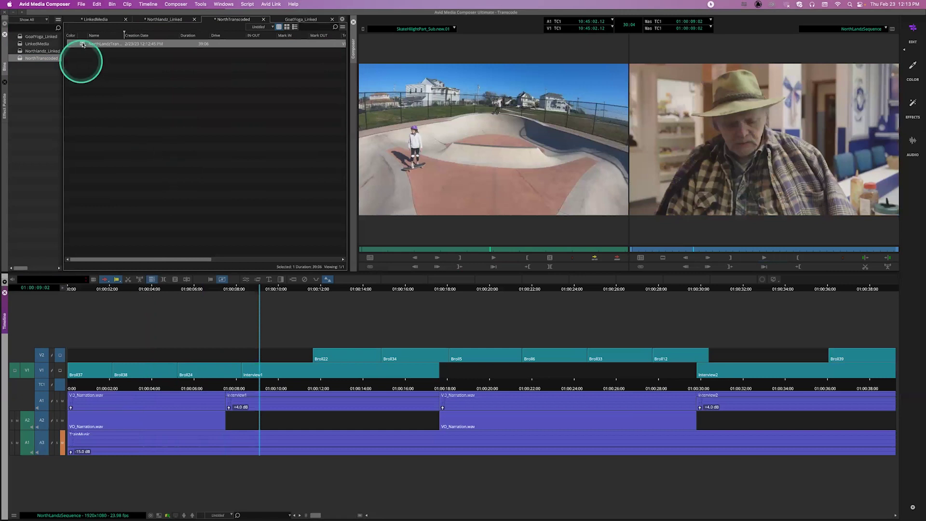
click(83, 45)
right_click(82, 44)
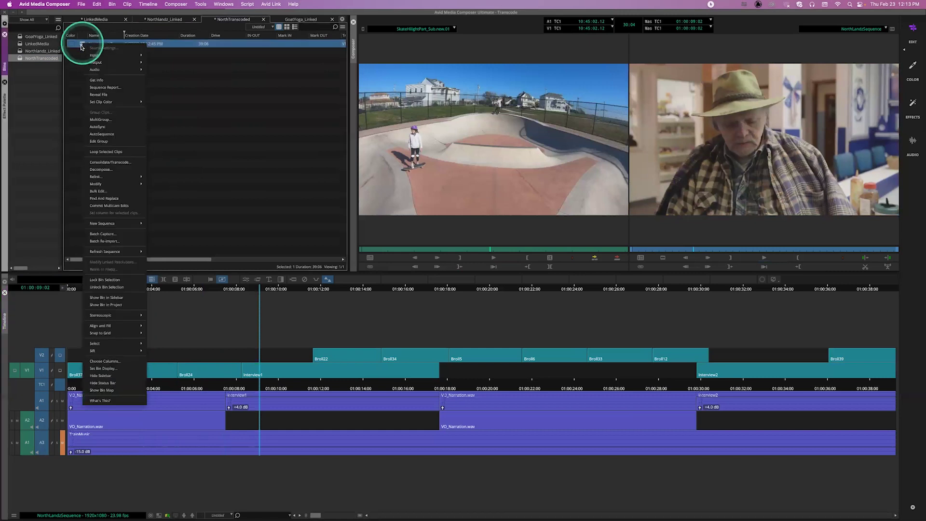
click(99, 93)
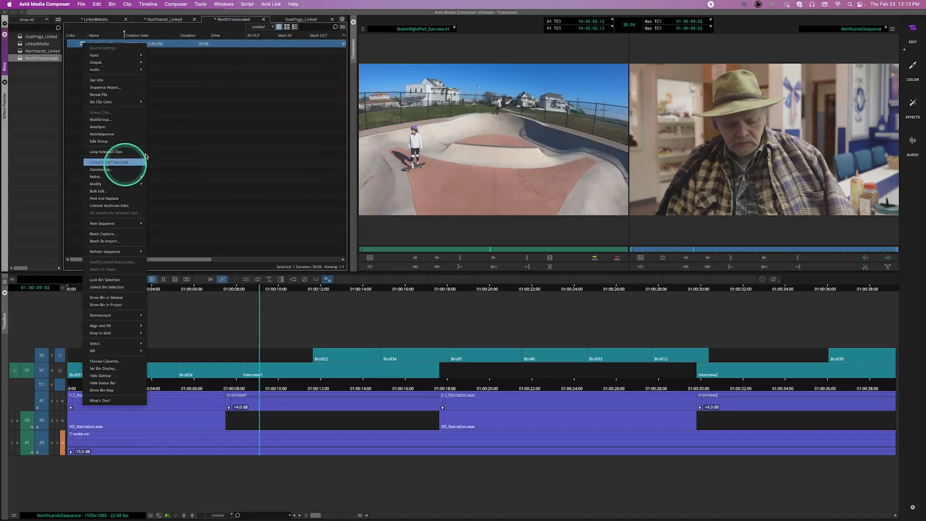
click(136, 8)
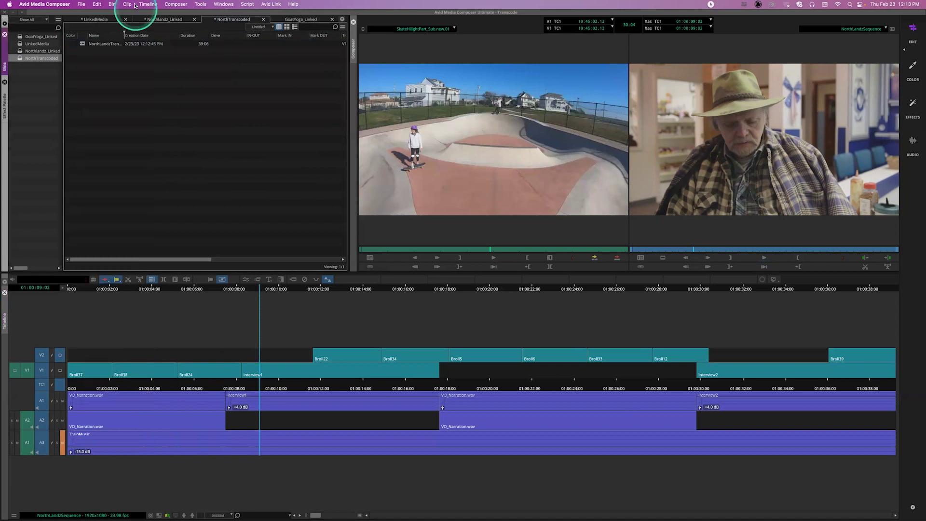
click(83, 43)
click(127, 4)
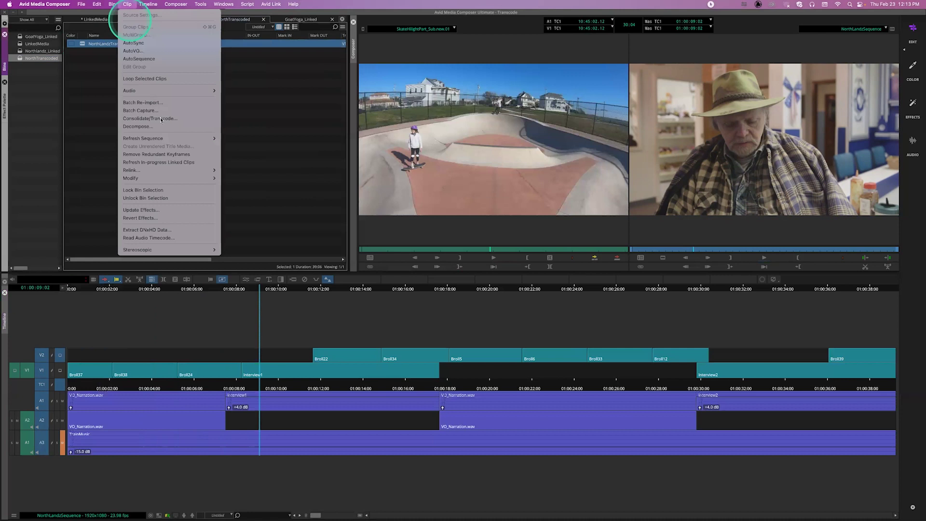
click(161, 120)
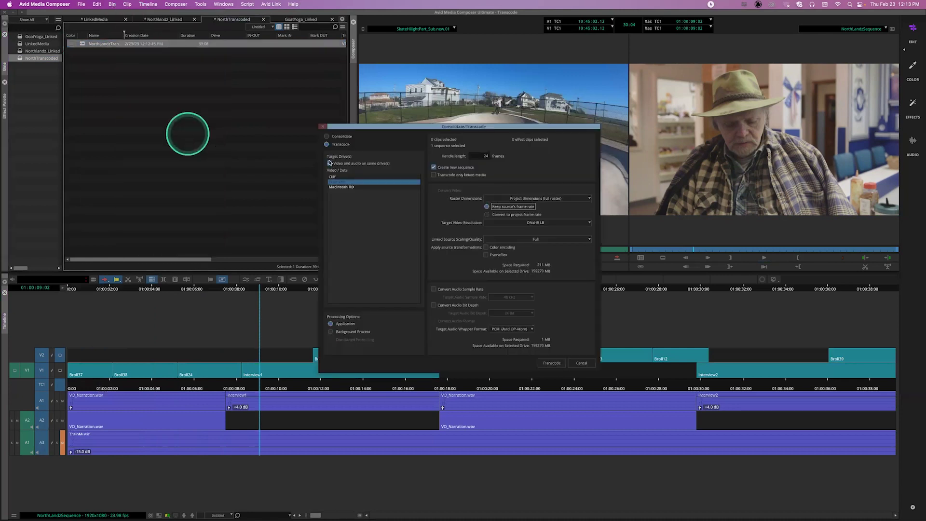
Review the transcode settings for target drive, video resolution, frame rate, source transformations, audio conversion and sequence creation
click(329, 163)
click(347, 181)
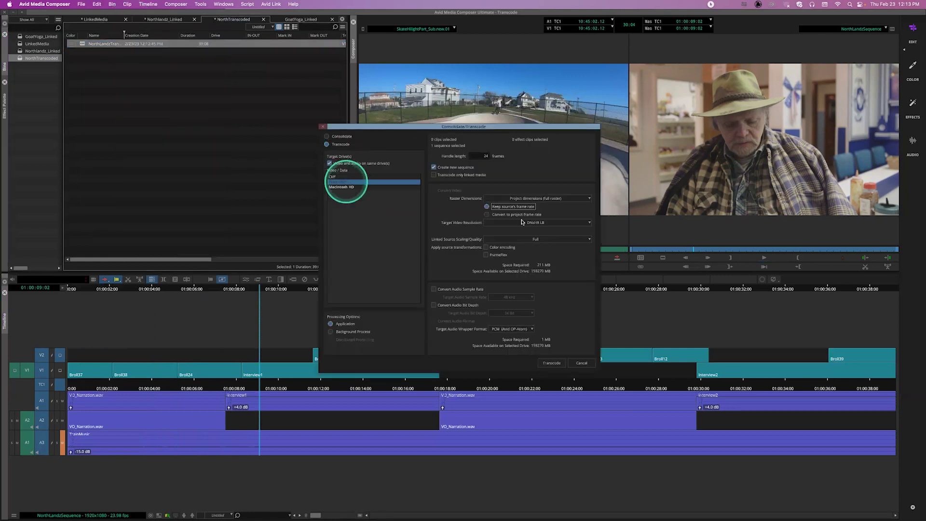
click(523, 222)
click(544, 223)
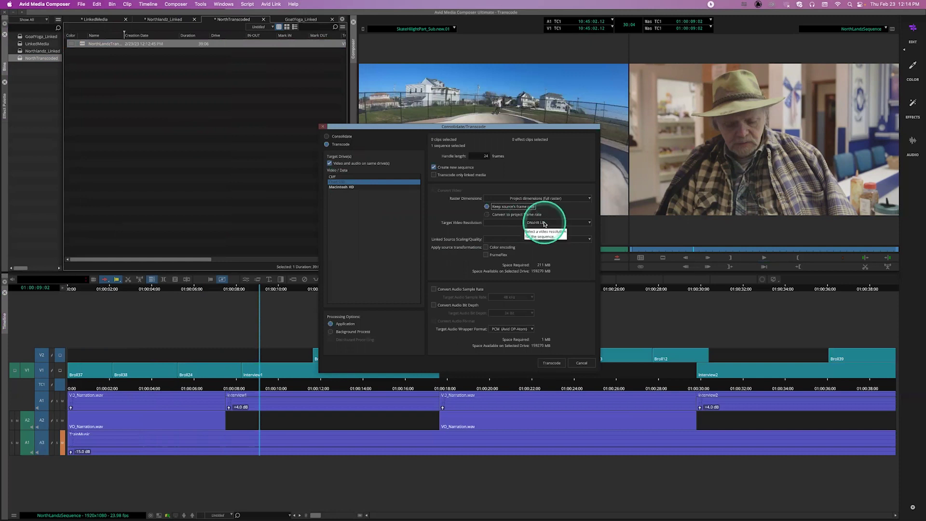
click(488, 215)
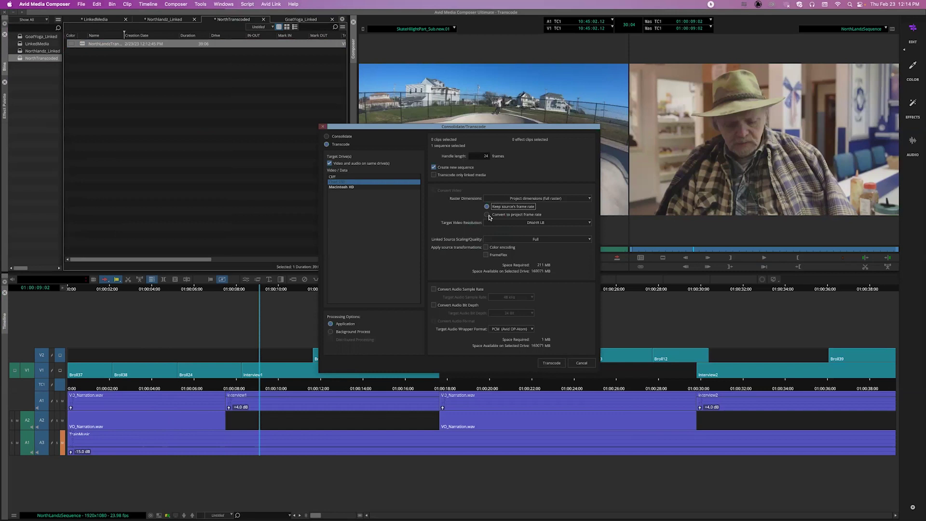
click(516, 234)
click(490, 248)
click(497, 256)
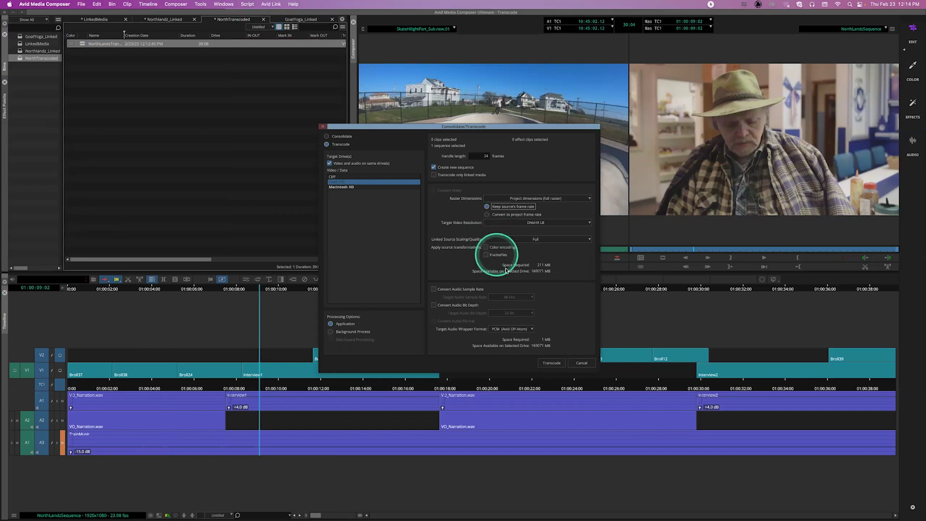
click(517, 289)
click(504, 301)
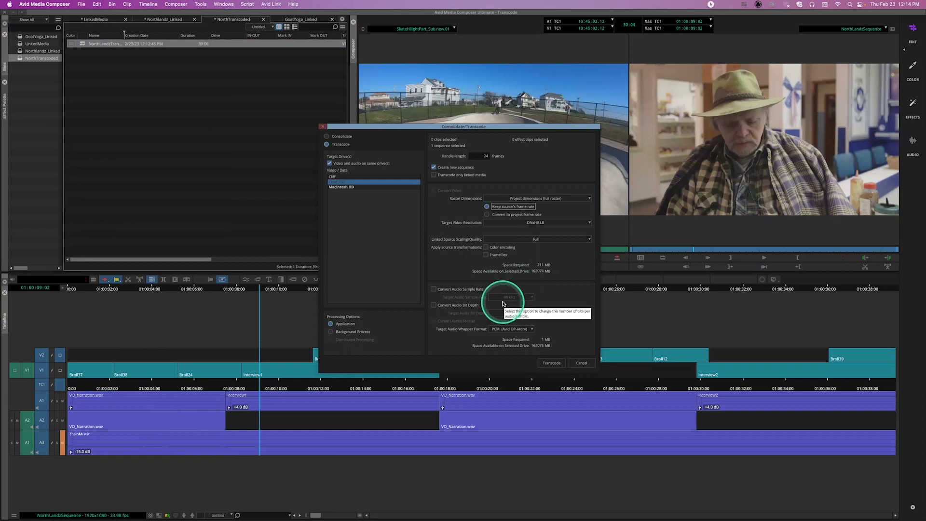
click(452, 196)
click(449, 175)
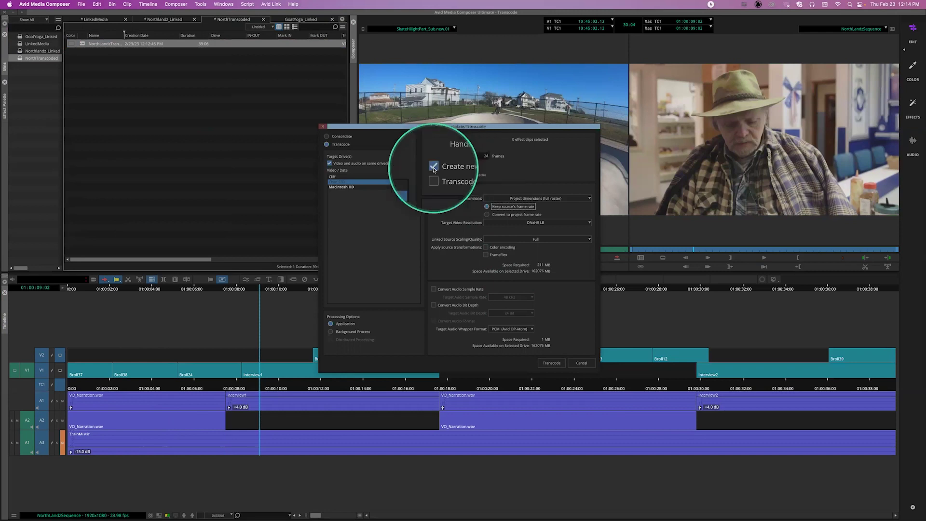
Turn off Create new sequence, and switch Transcode only linked media on and back off
click(434, 167)
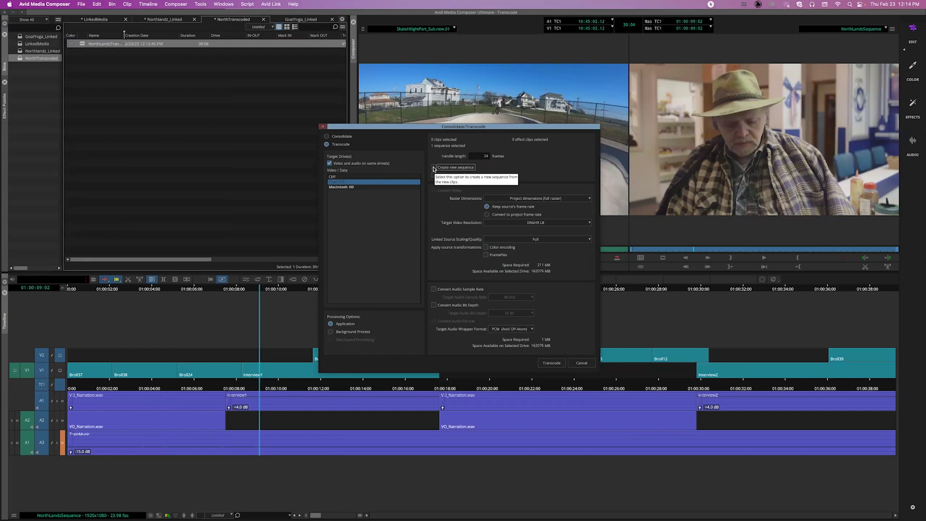
click(469, 182)
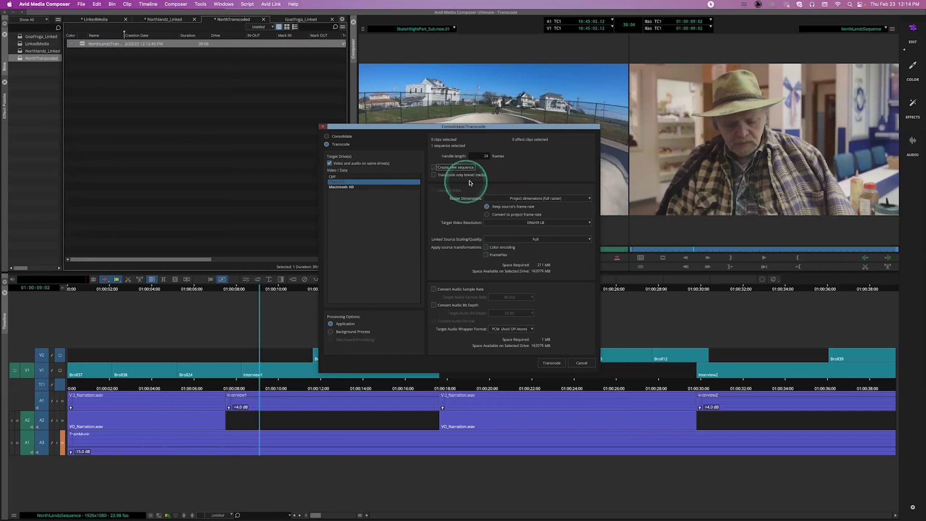
click(492, 223)
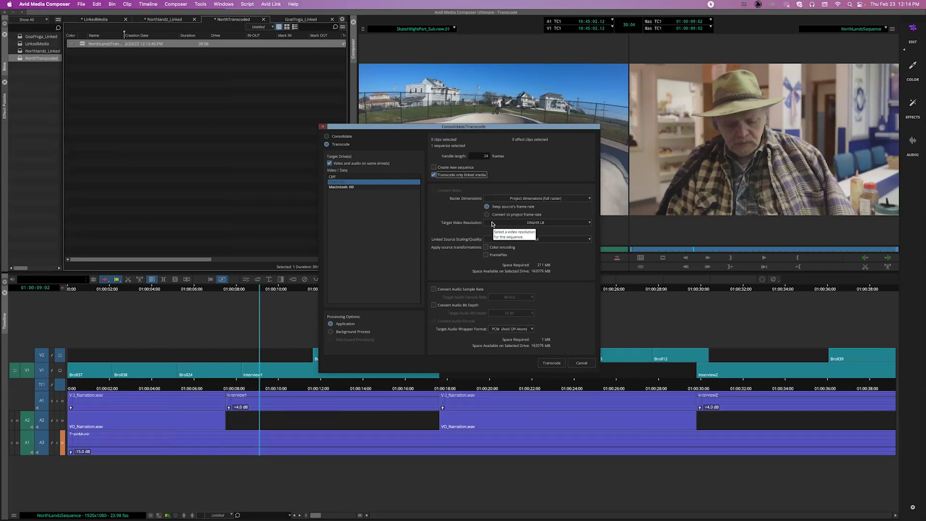
click(453, 177)
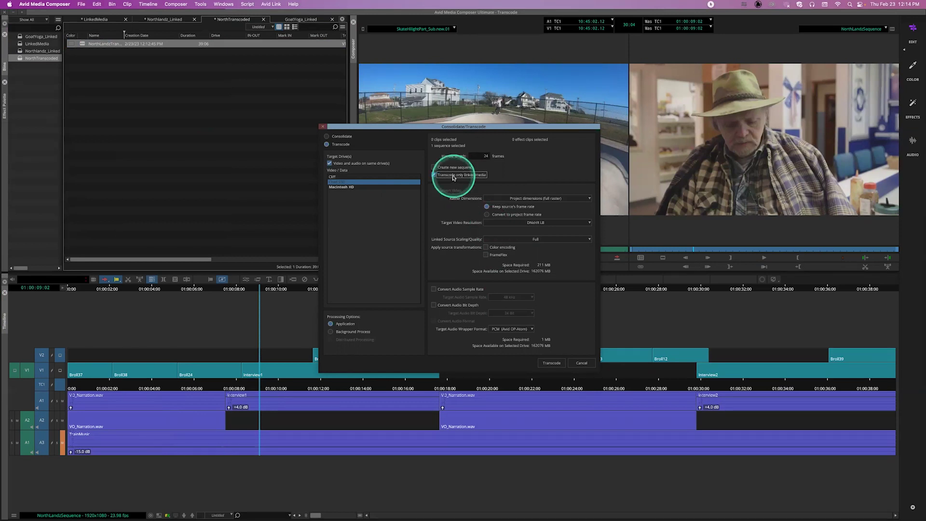
click(472, 197)
click(436, 176)
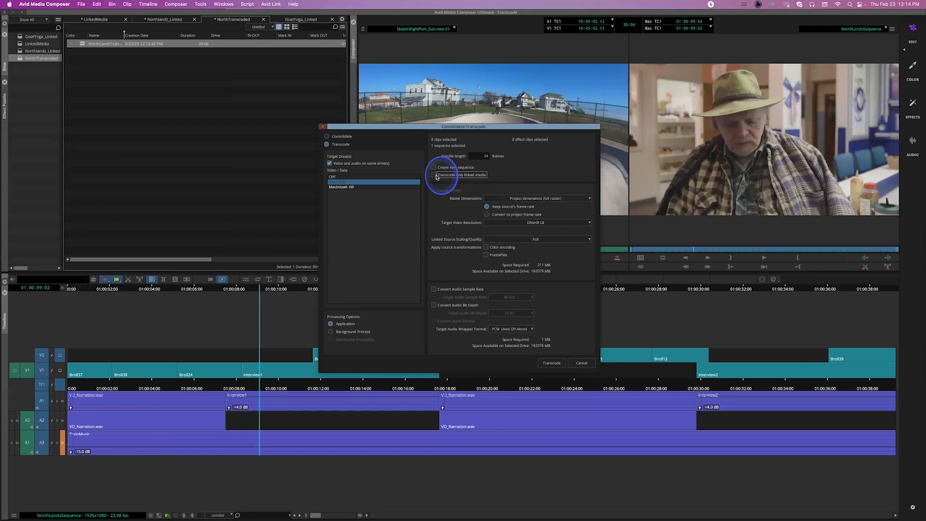
Choose the first drive in the list as the transcode target and cancel the Consolidate/Transcode settings
click(344, 190)
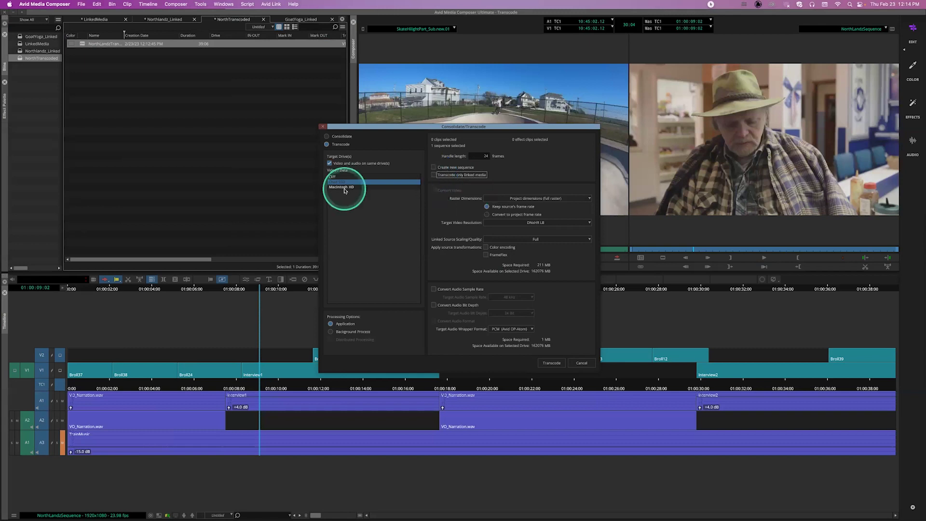
click(397, 218)
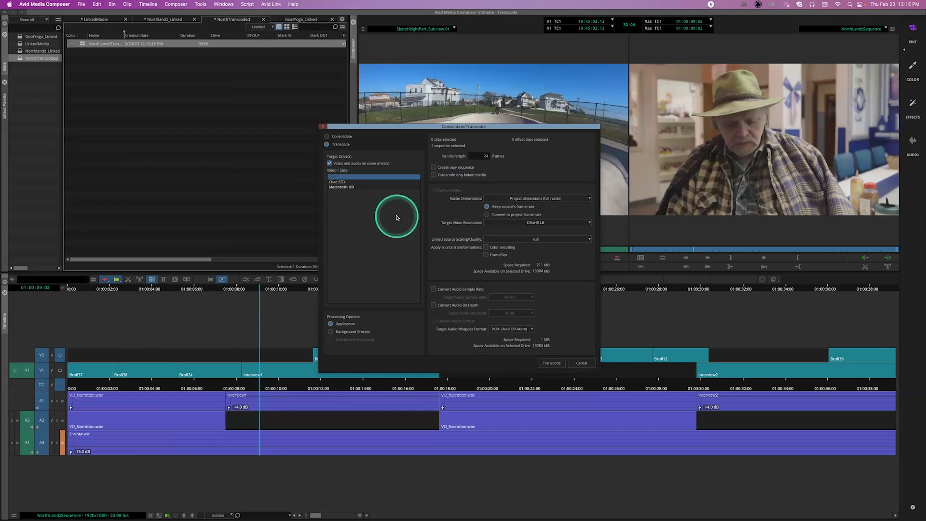
click(652, 197)
click(657, 194)
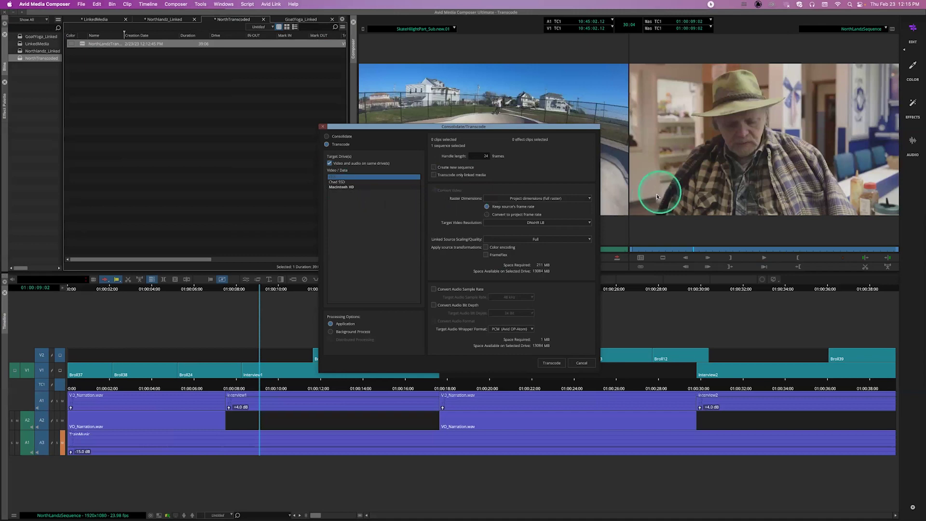
click(595, 208)
click(563, 356)
click(533, 191)
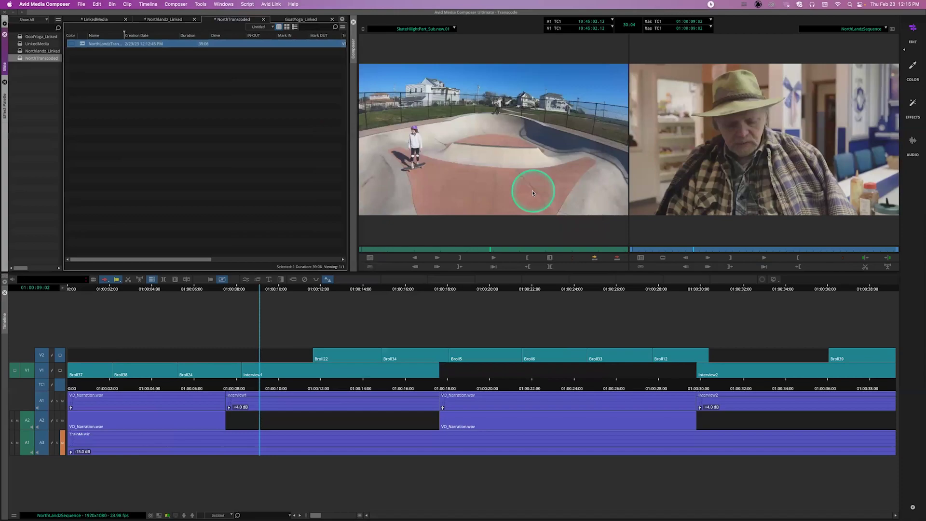
Switch to Finder and examine the MXF folders inside Avid MediaFiles on the external SSD
click(521, 191)
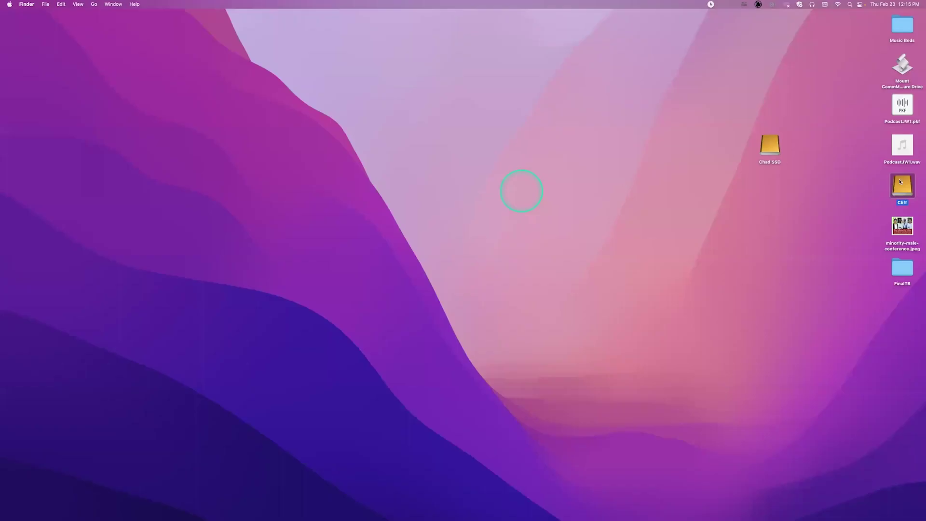
click(827, 170)
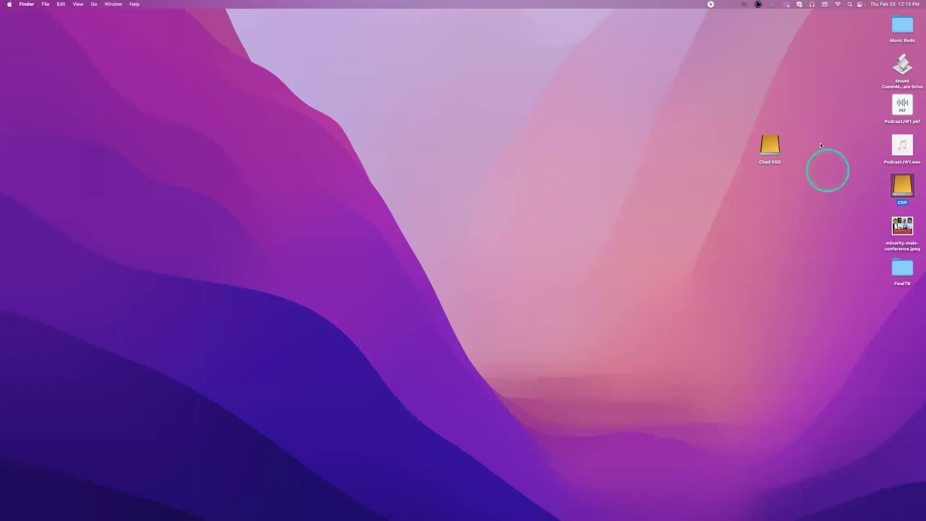
click(768, 144)
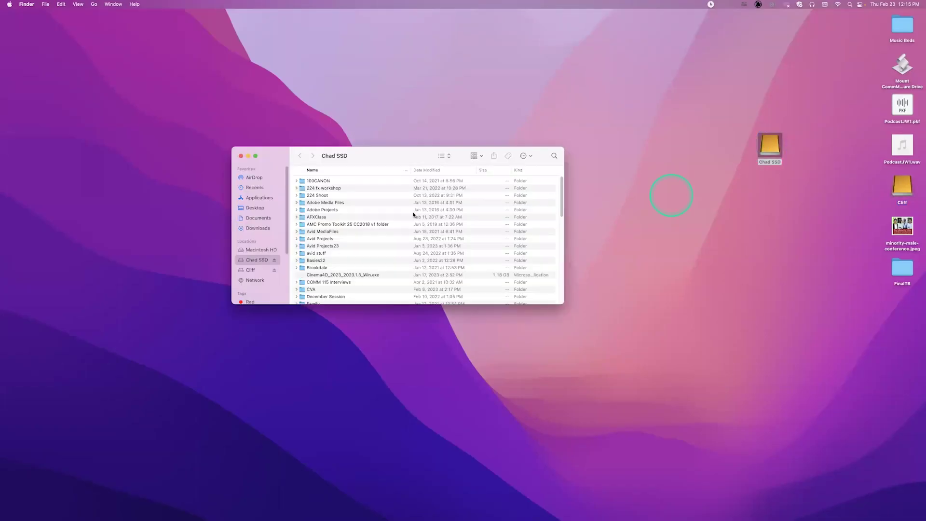
click(315, 231)
double_click(316, 231)
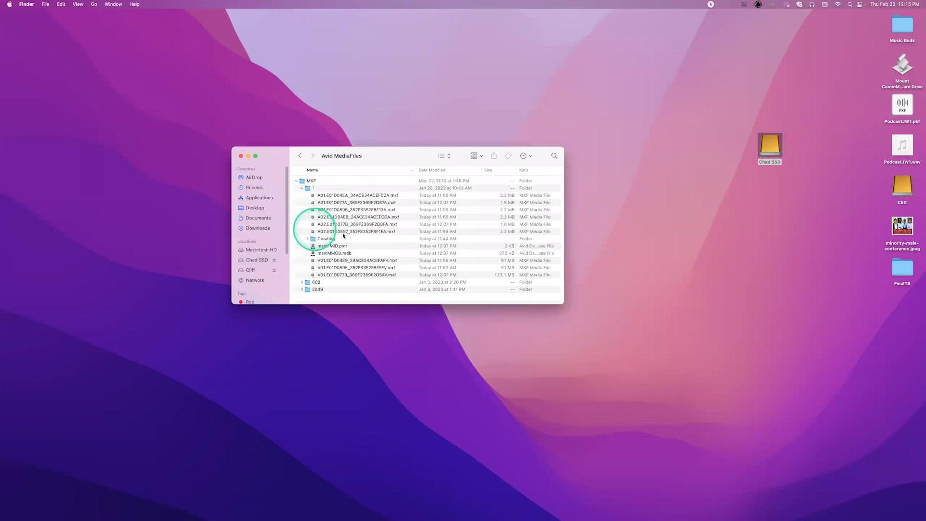
click(303, 183)
click(301, 188)
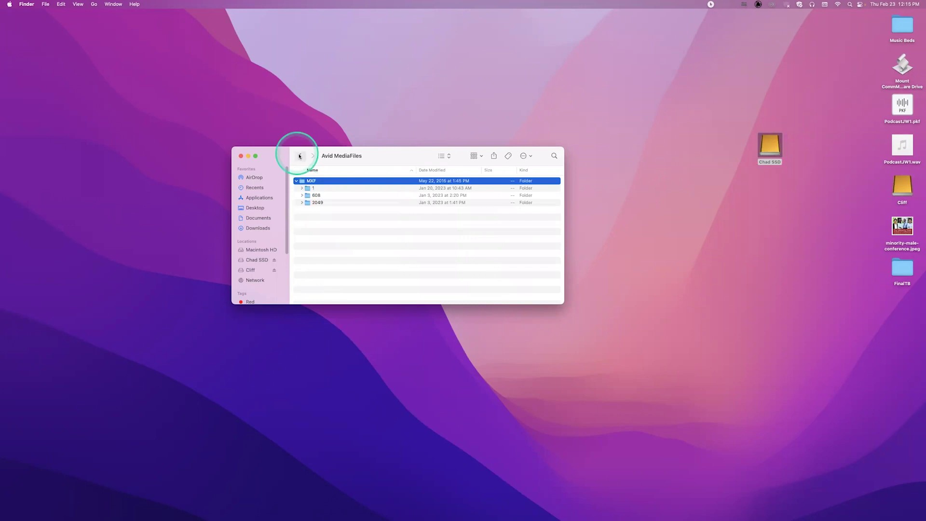
click(300, 156)
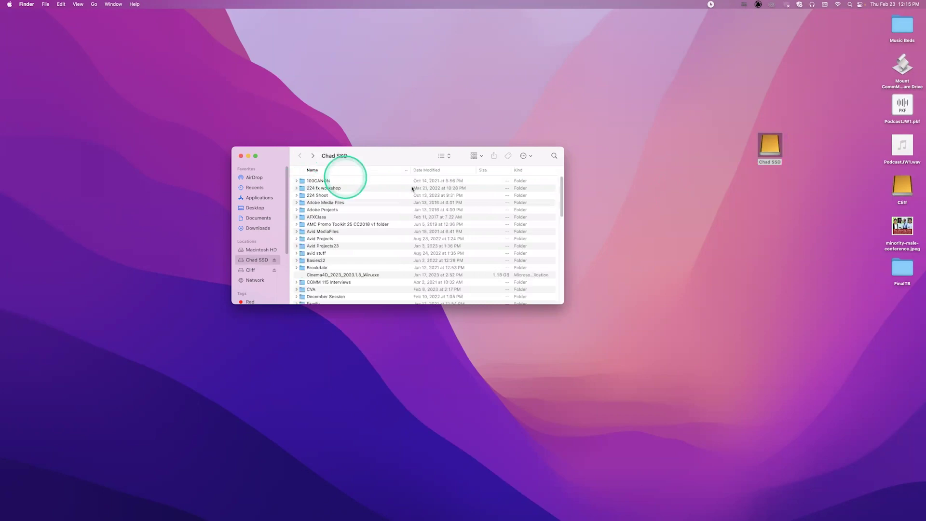
Examine the folders on the other external drive and close both Finder windows
double_click(902, 189)
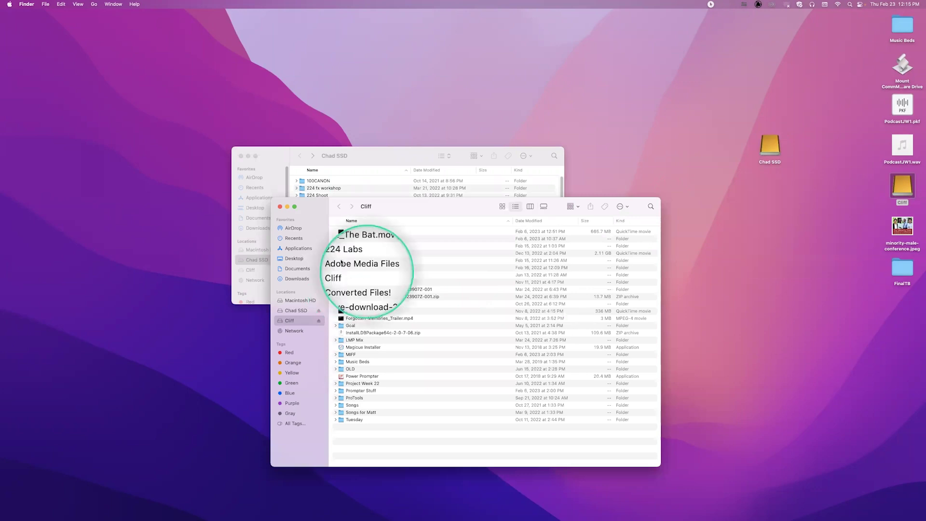
click(280, 207)
click(241, 155)
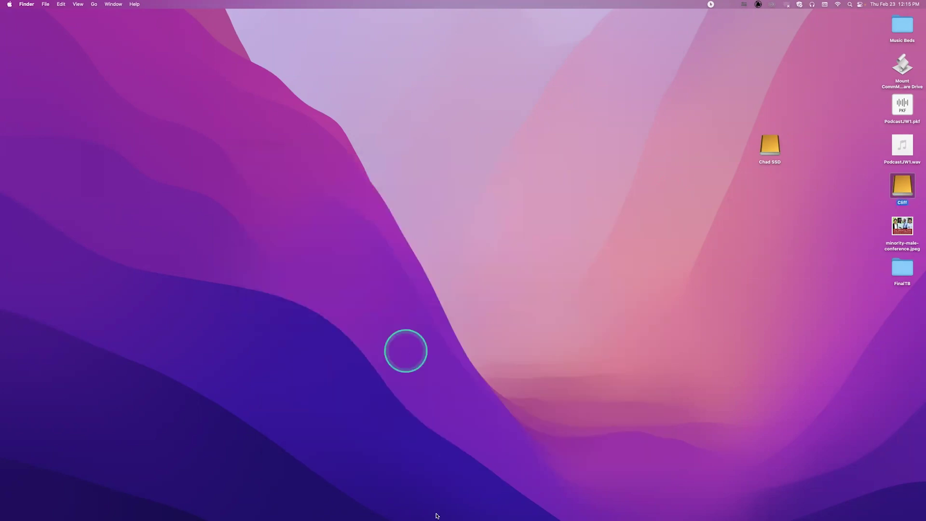
mouse_move(439, 512)
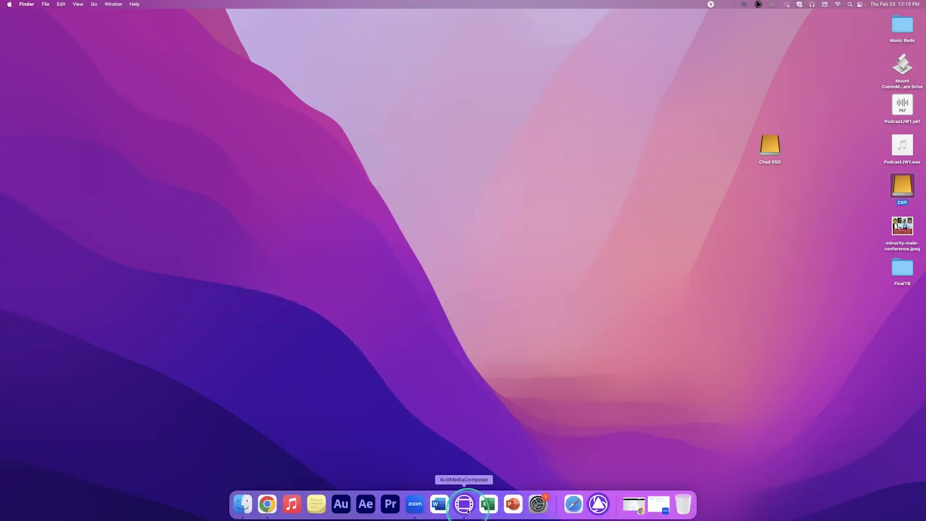
Switch to Avid Media Composer and open the transcode settings for the NorthLandzTranscoded sequence, with DNxHR LB as the target video resolution
click(466, 509)
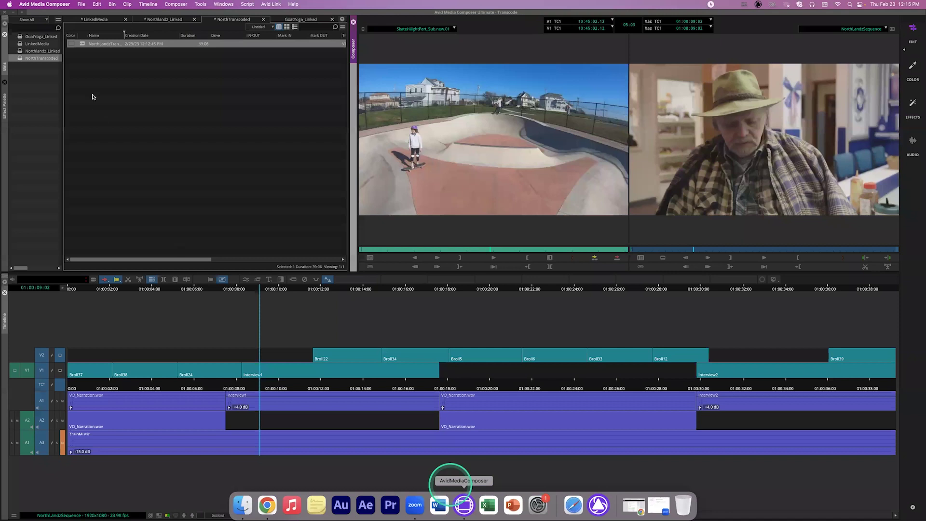
click(83, 44)
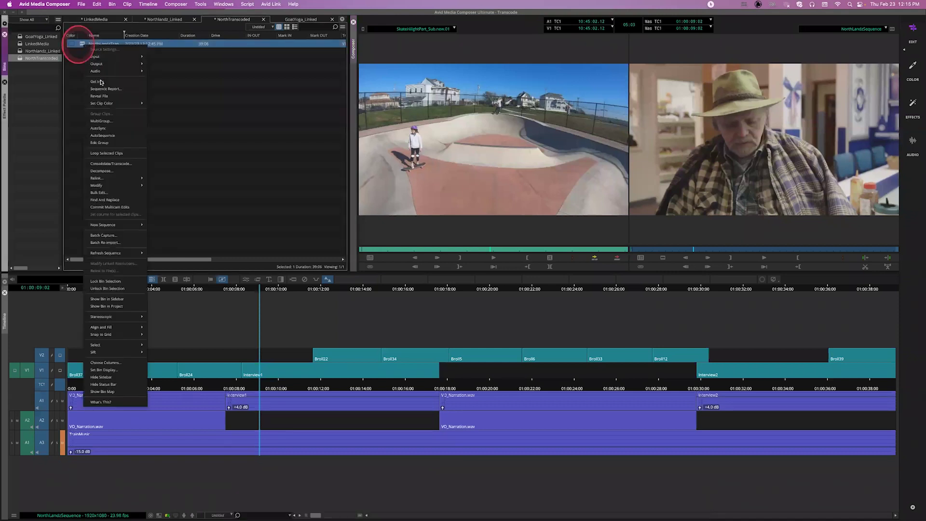
click(121, 163)
click(535, 240)
click(545, 223)
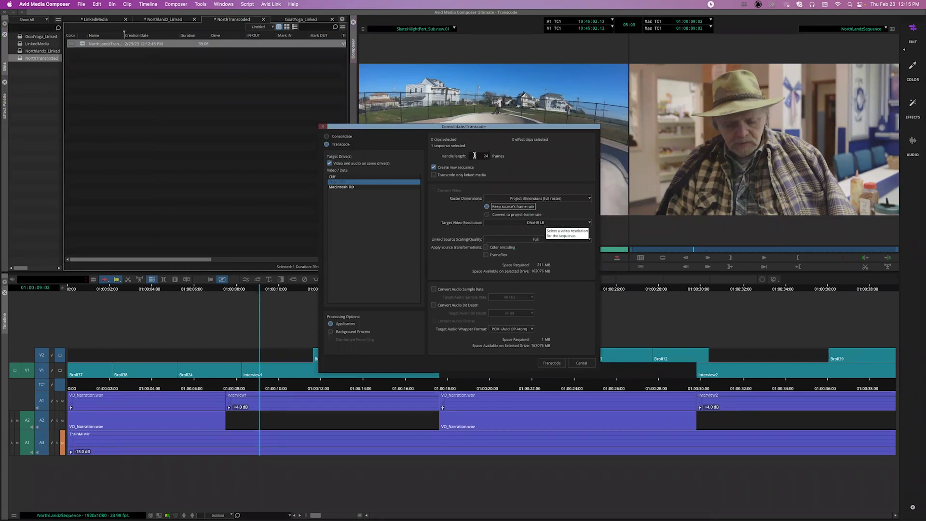
Turn off Create new sequence, choose the first drive in the list as the target, and transcode the sequence
click(446, 168)
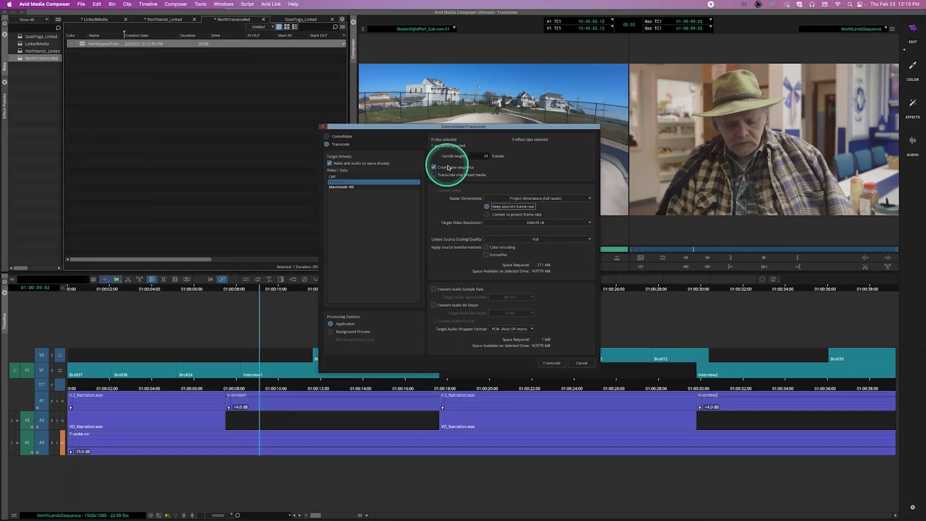
click(331, 177)
click(375, 216)
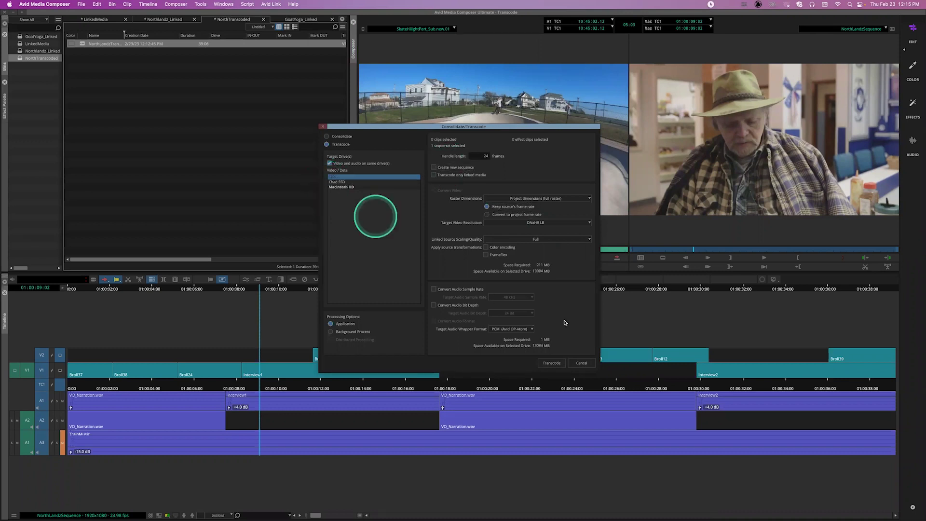
click(556, 363)
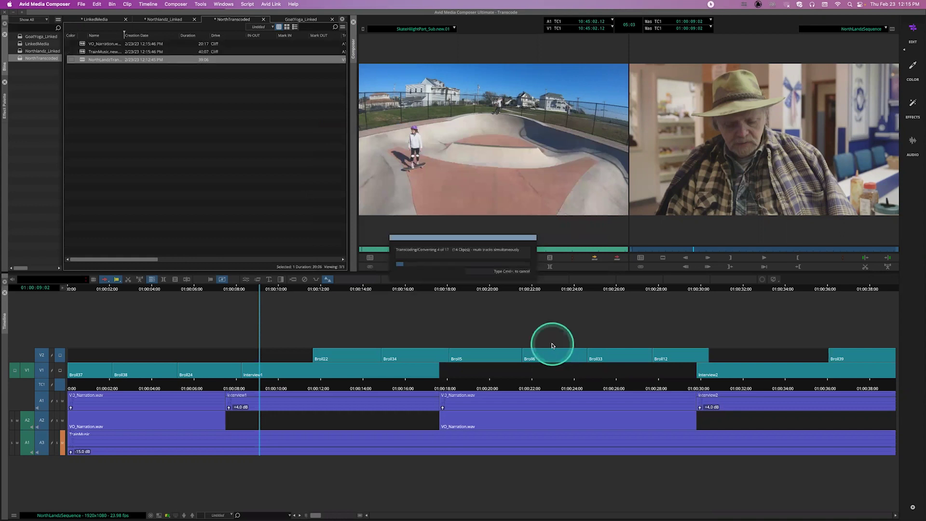
click(249, 182)
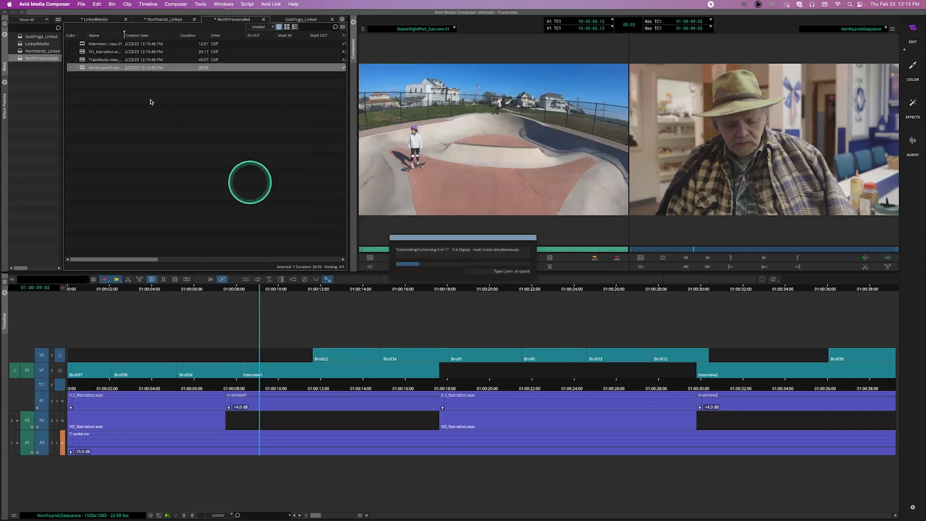
click(114, 51)
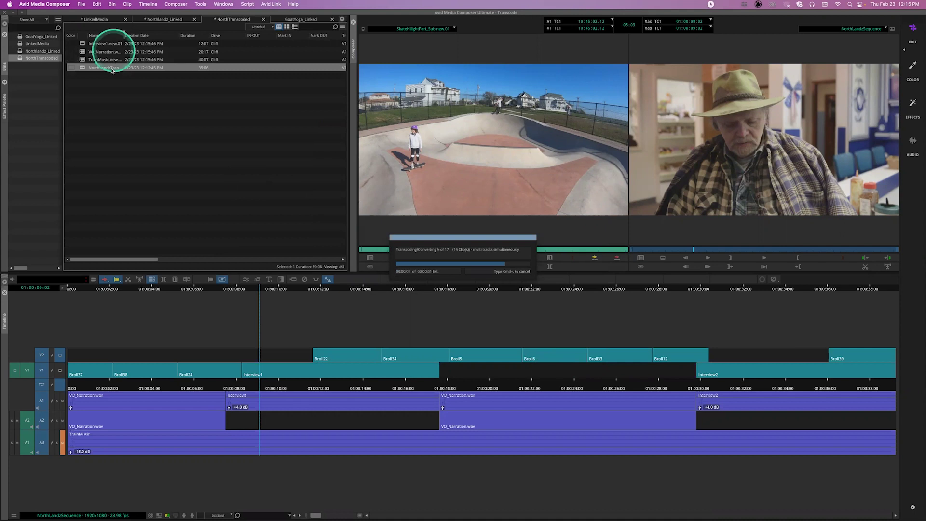
click(213, 60)
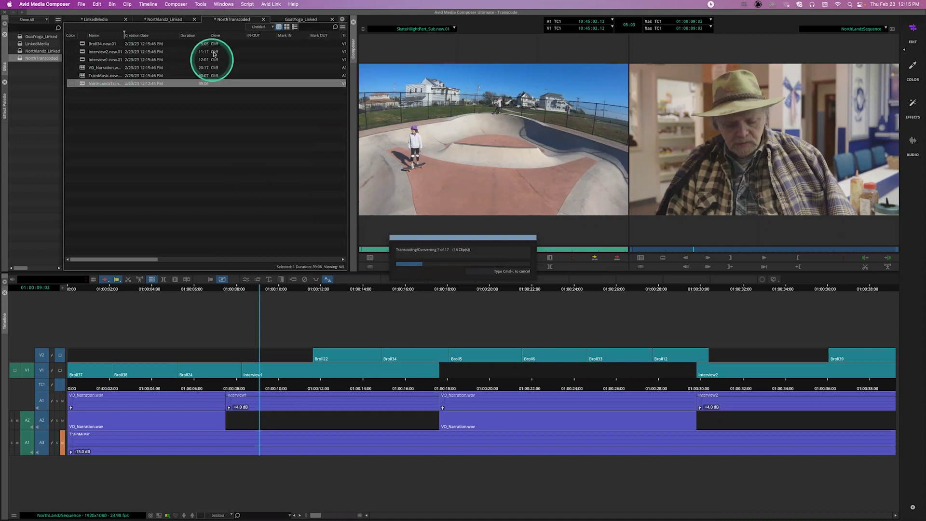
click(238, 88)
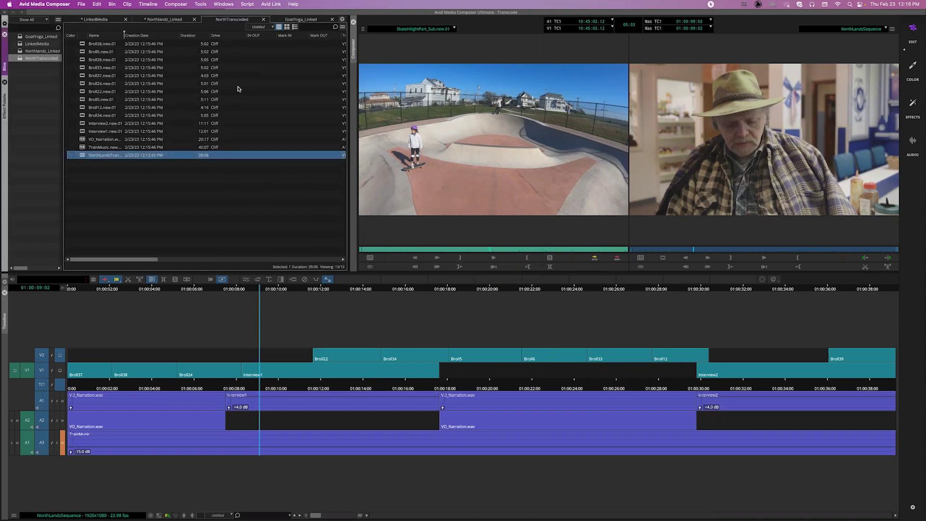
click(232, 121)
click(220, 184)
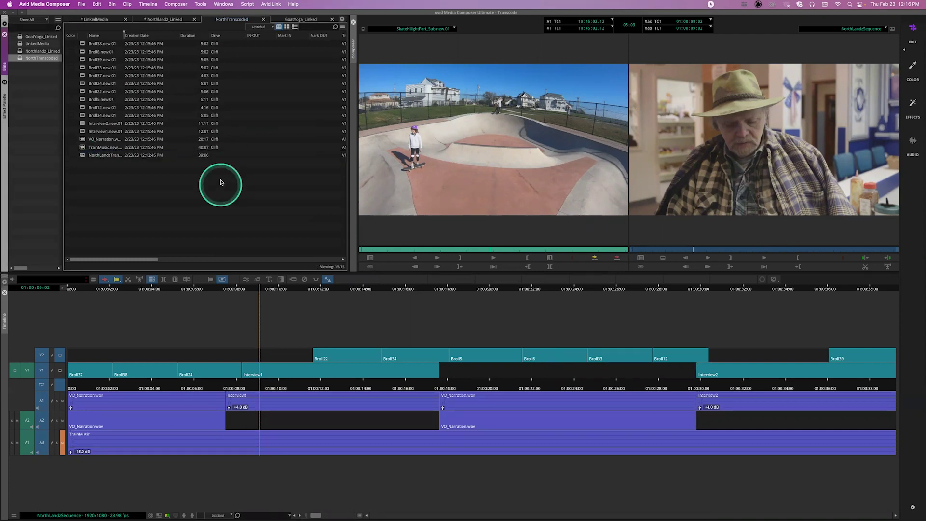
Switch to Finder and open the folder named 1 inside Avid MediaFiles and MXF on the Cliff drive
key(super+h)
click(816, 139)
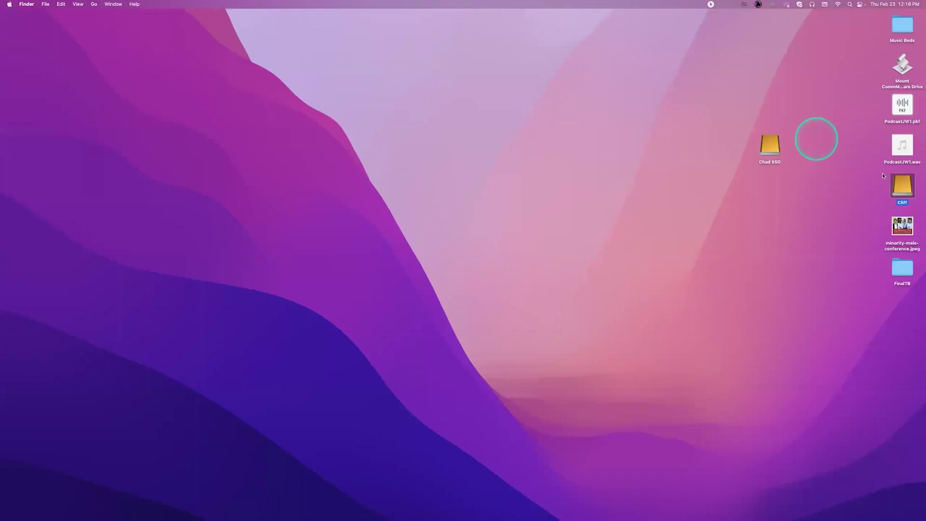
click(898, 183)
key(super+o)
click(423, 258)
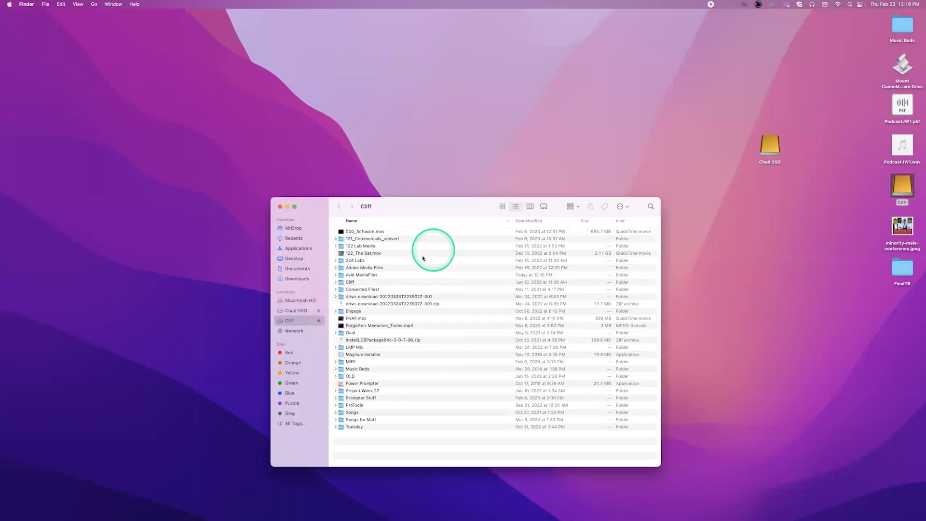
click(370, 276)
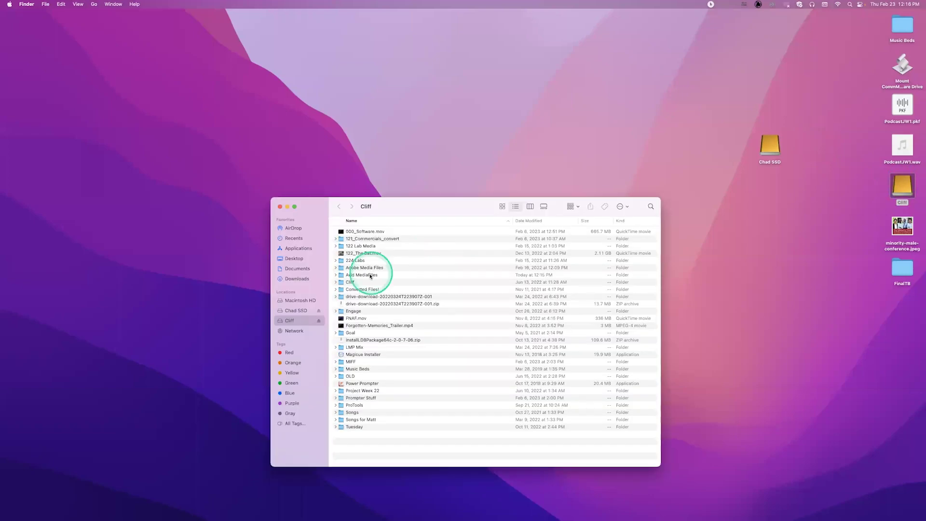
double_click(371, 275)
click(340, 233)
double_click(340, 233)
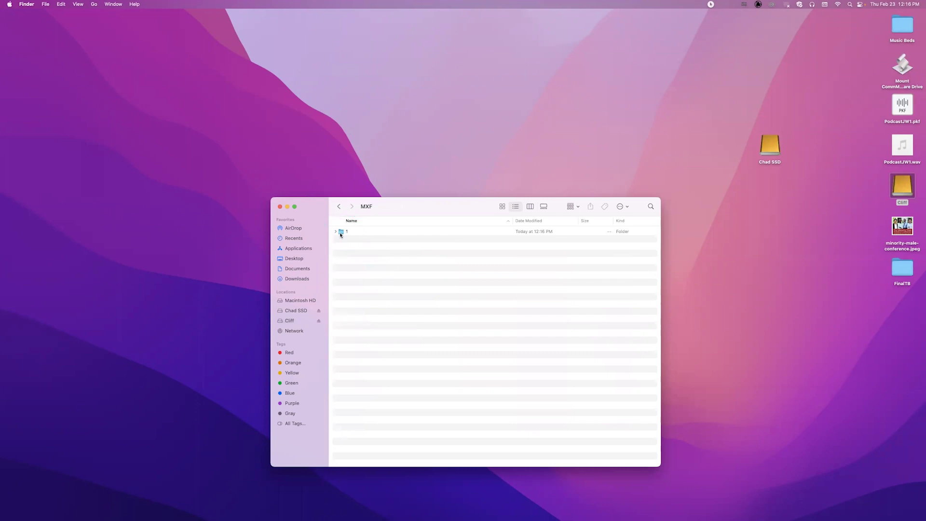
click(339, 234)
double_click(339, 233)
Examine the MXF media files and Avid database files in folder 1, and close the Finder window
click(408, 311)
click(379, 274)
click(386, 314)
click(378, 283)
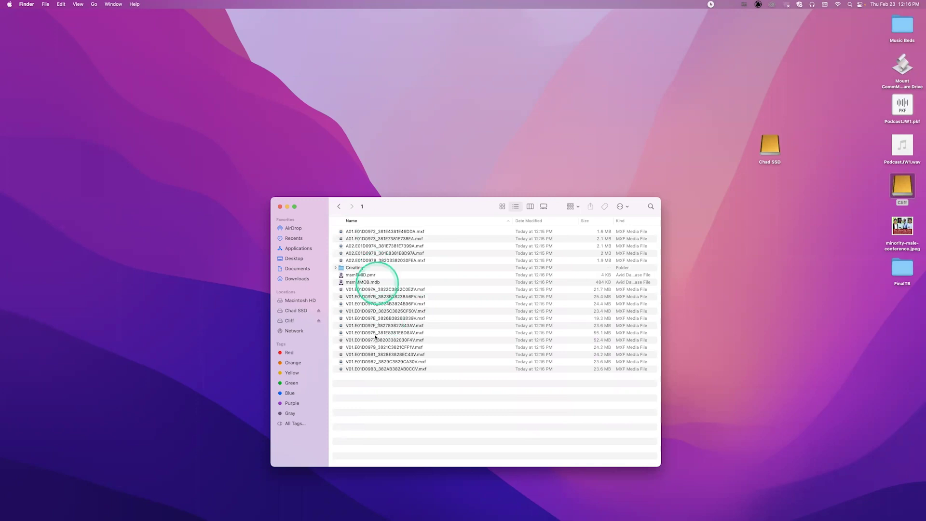
click(386, 355)
click(280, 210)
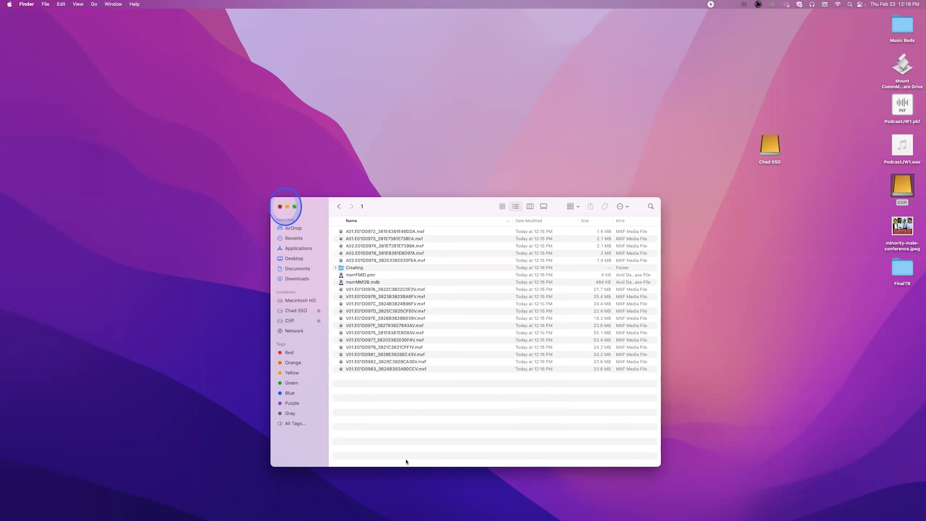
key(super+w)
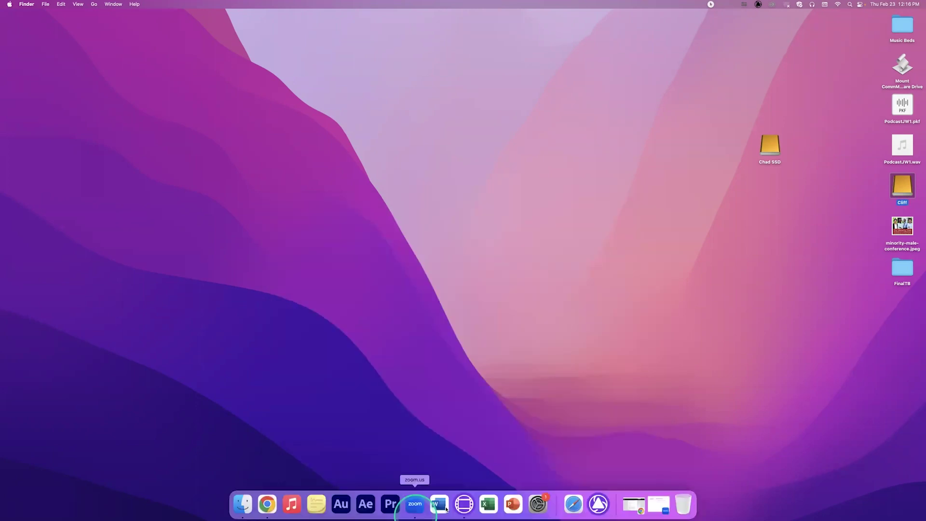
Switch back to Media Composer and load the NorthLandzTranscoded sequence into the timeline
click(463, 502)
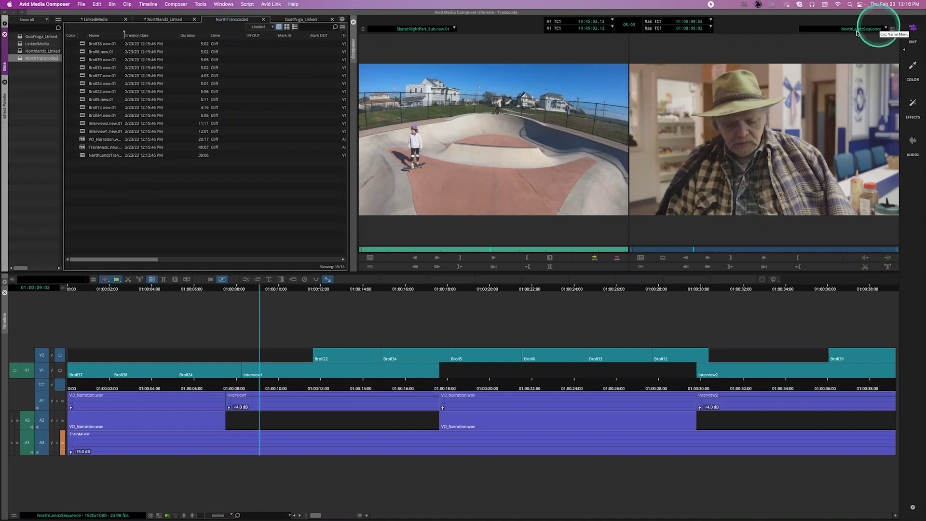
double_click(83, 155)
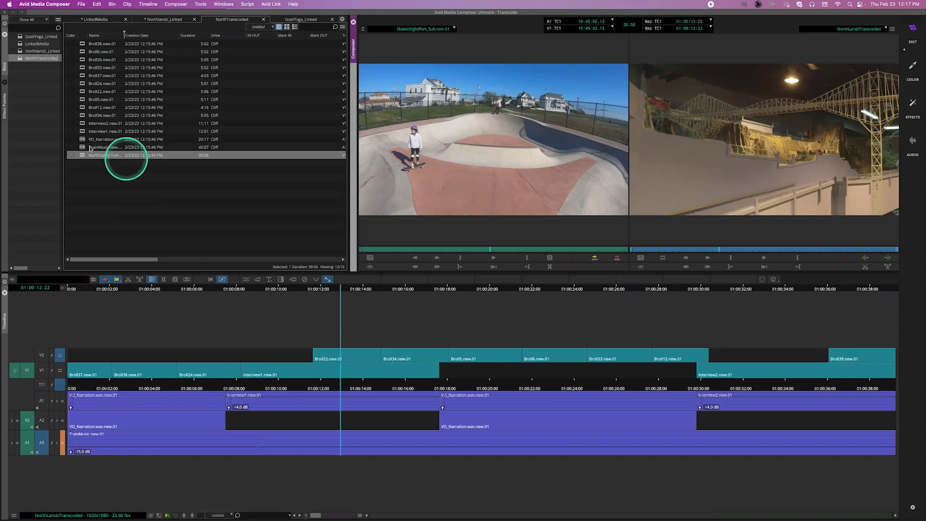
Create a new bin in the project and name it Sequences
right_click(30, 81)
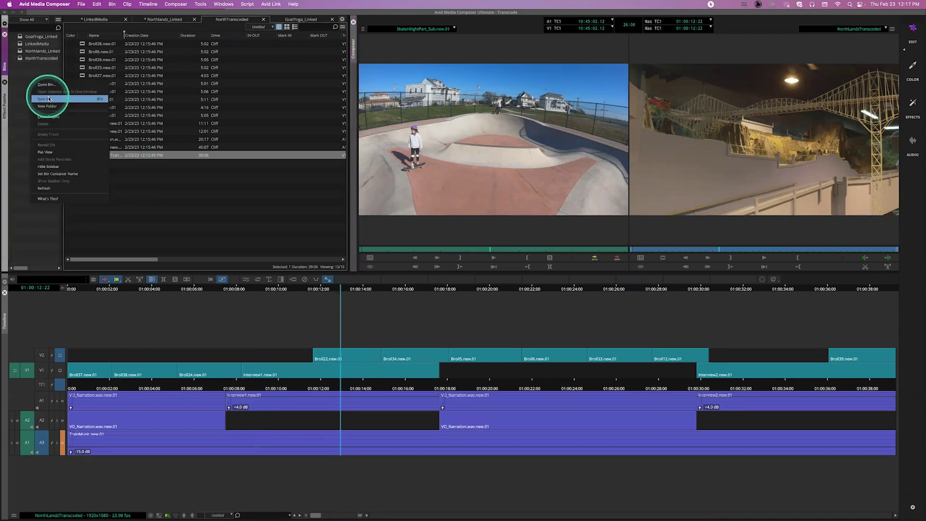
click(49, 98)
key(BackSpace)
text(Sequen)
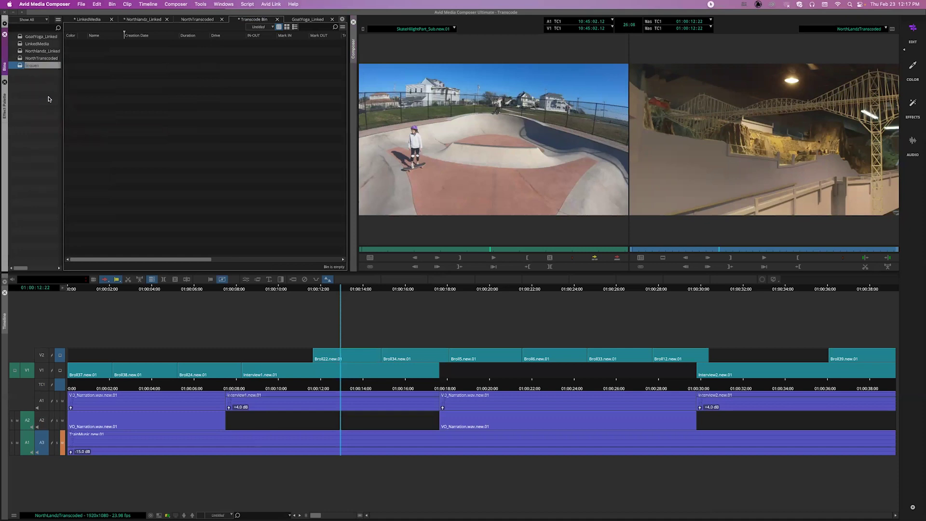
text(ces)
key(Return)
Rename the NorthLandzSequence sequence in the NorthLandz_Linked bin as NorthLandzLiked
click(143, 21)
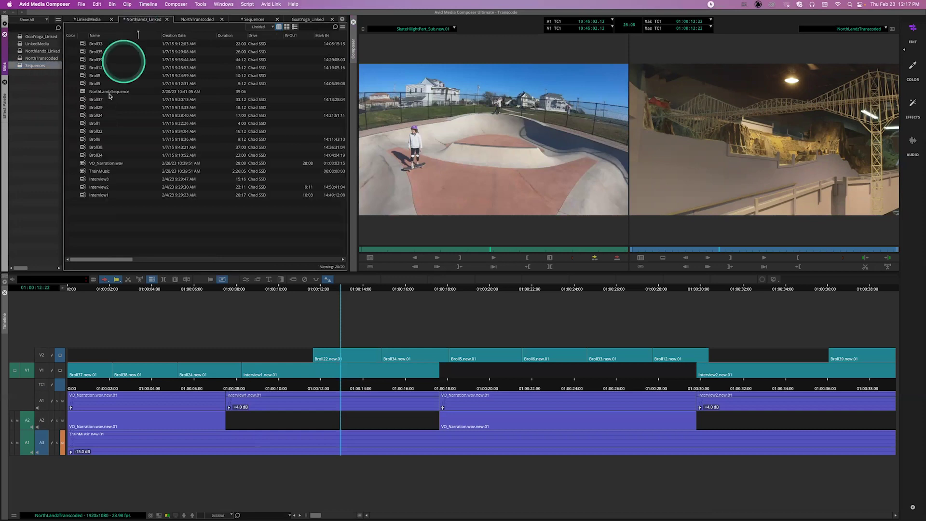
click(113, 91)
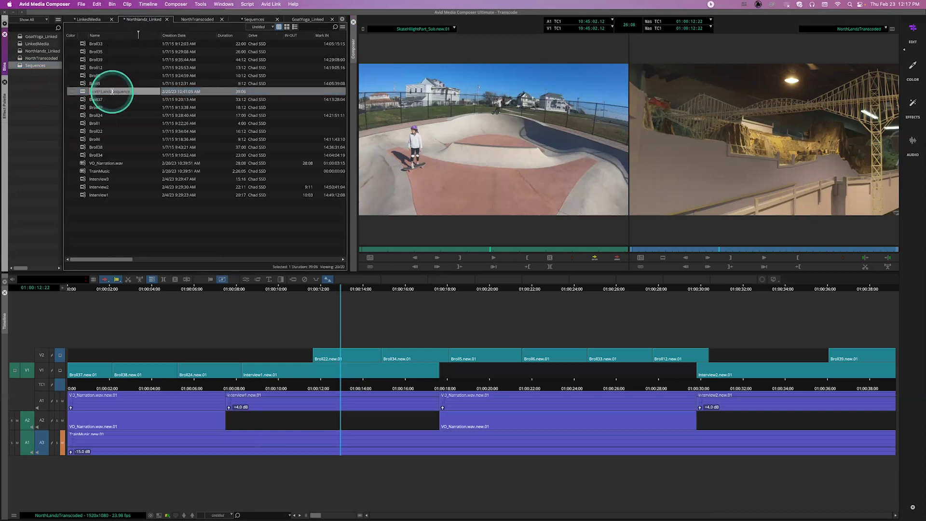
double_click(138, 91)
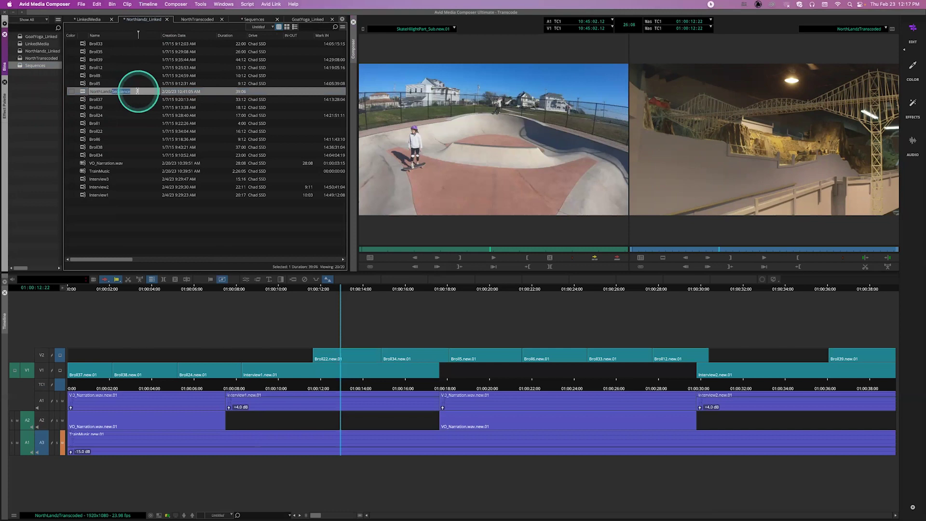
text(Liked)
key(Return)
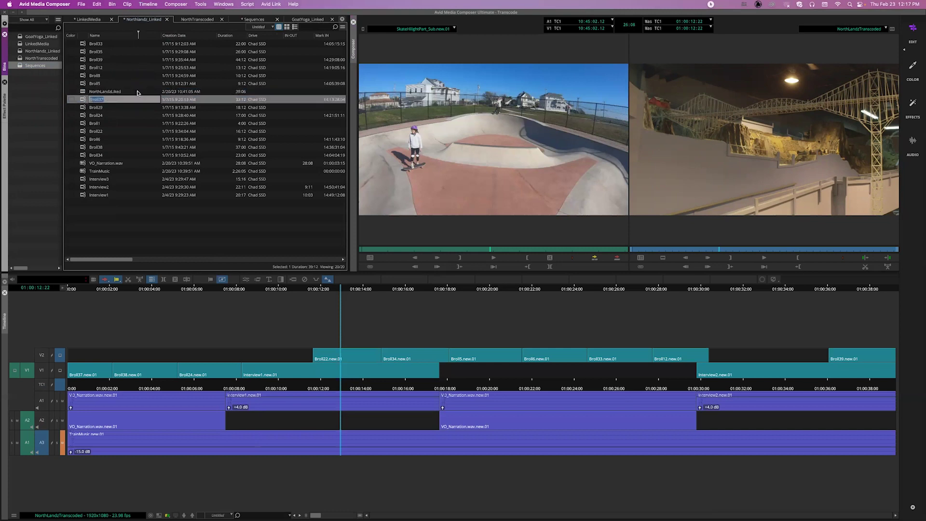
Move the NorthLandzLiked and NorthLandzTranscoded sequences from their bins into the Sequences bin
click(83, 92)
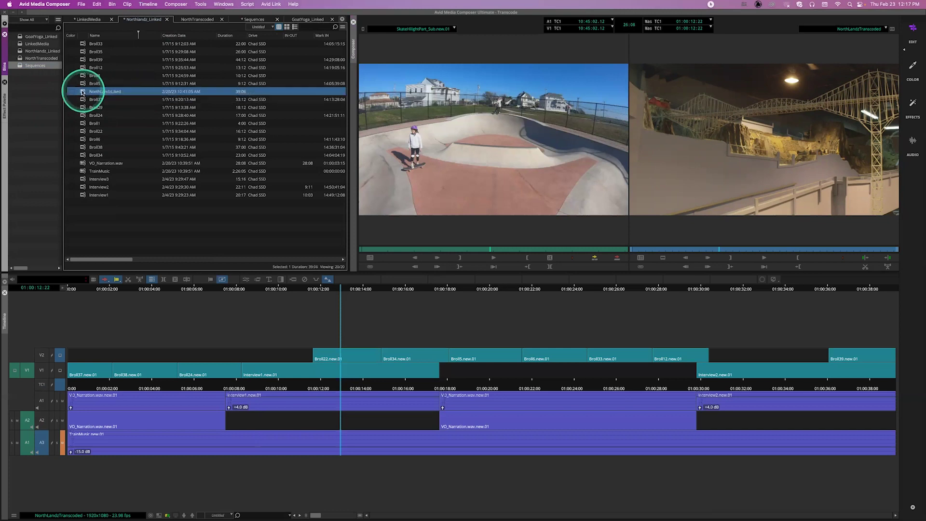
click(256, 20)
click(192, 20)
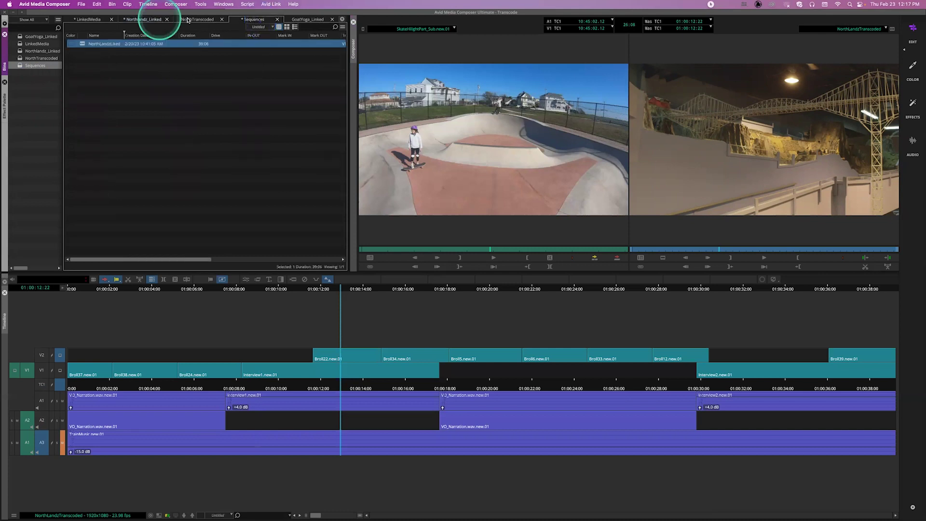
click(83, 155)
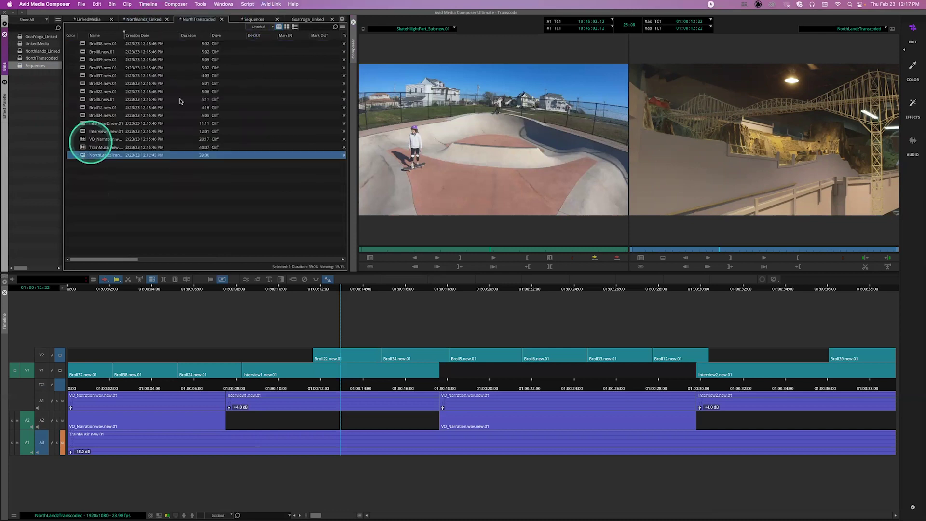
click(253, 21)
drag(235, 44, 124, 51)
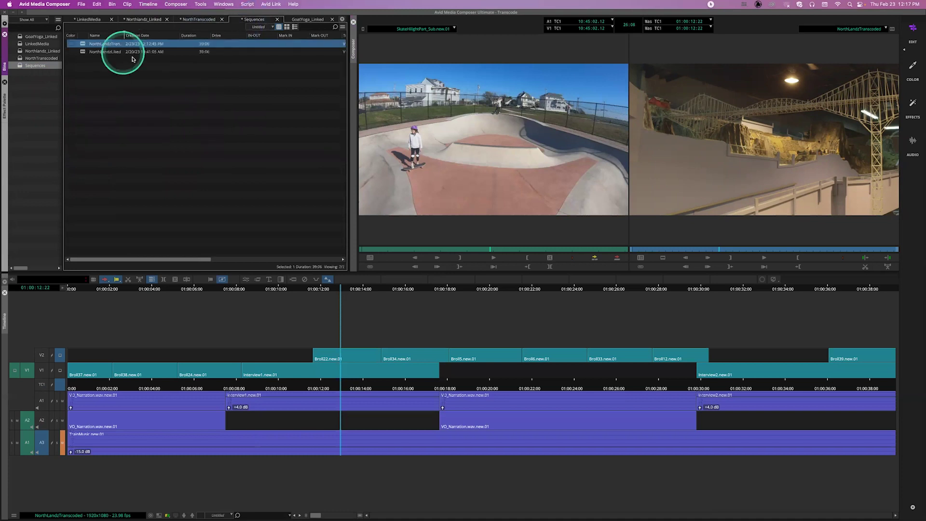
Load the NorthLandzLiked and NorthLandzTranscoded sequences in turn to compare their clips in the timeline
double_click(83, 52)
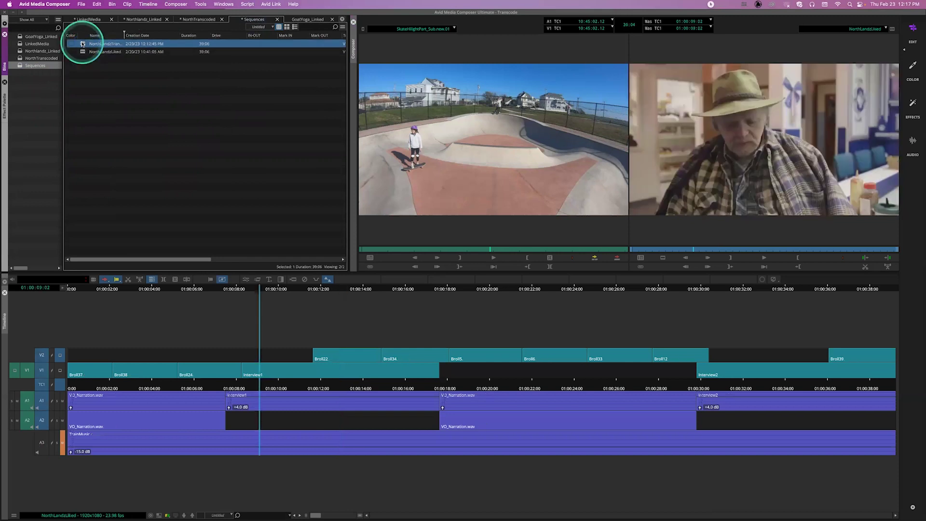
click(134, 107)
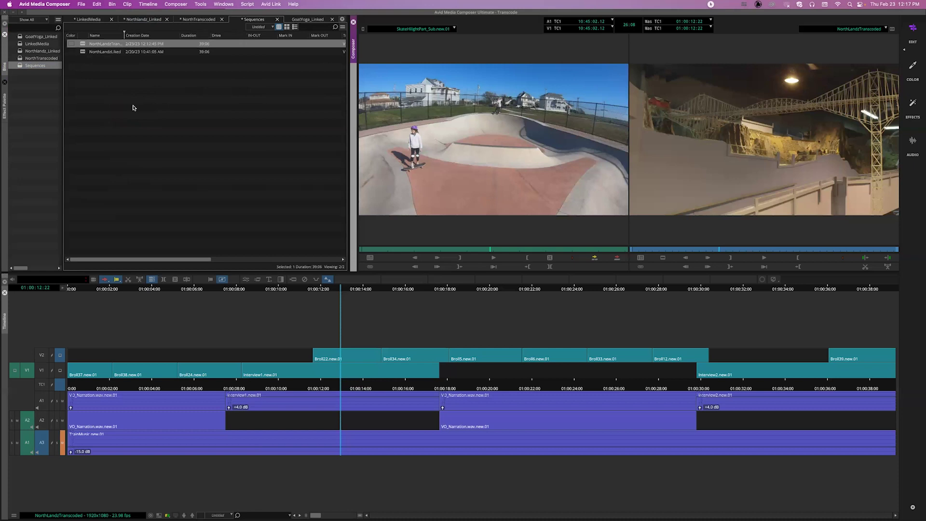
double_click(85, 52)
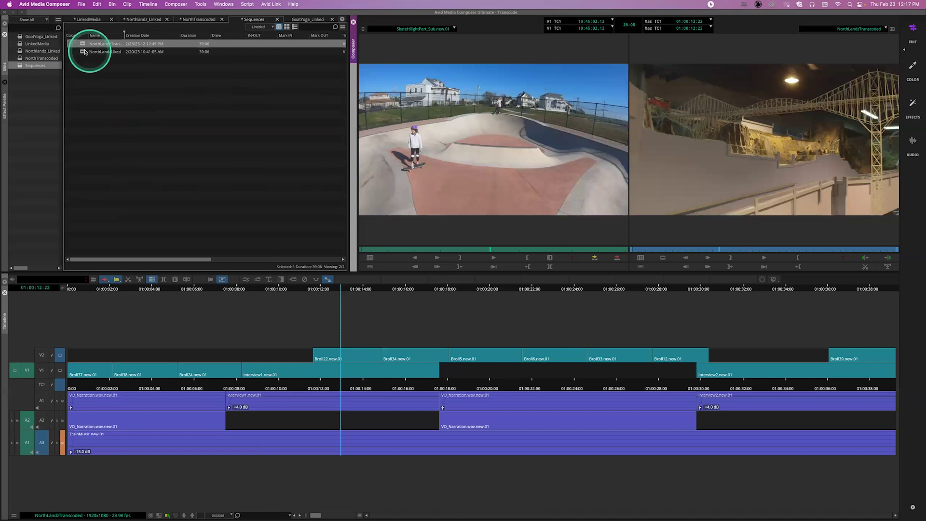
Assign a yellow clip color to all clips in the NorthLandz_Linked bin
click(161, 22)
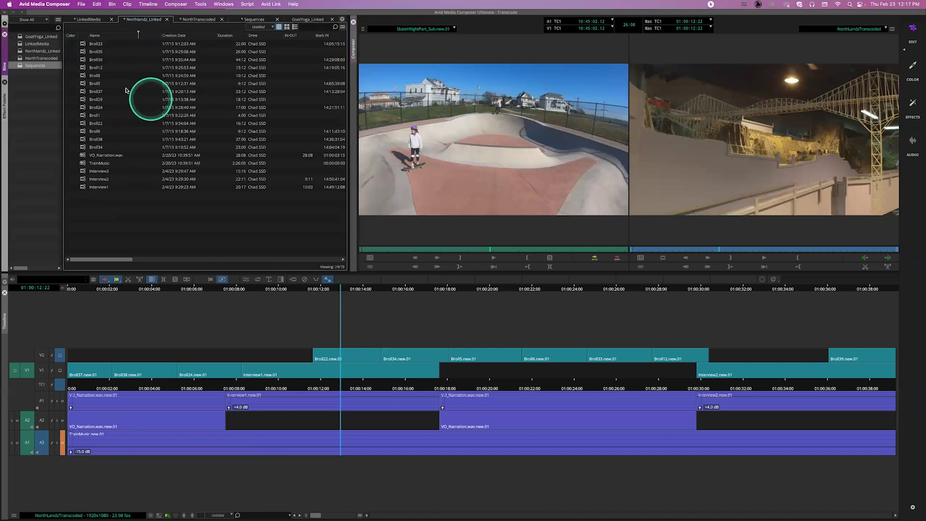
double_click(84, 44)
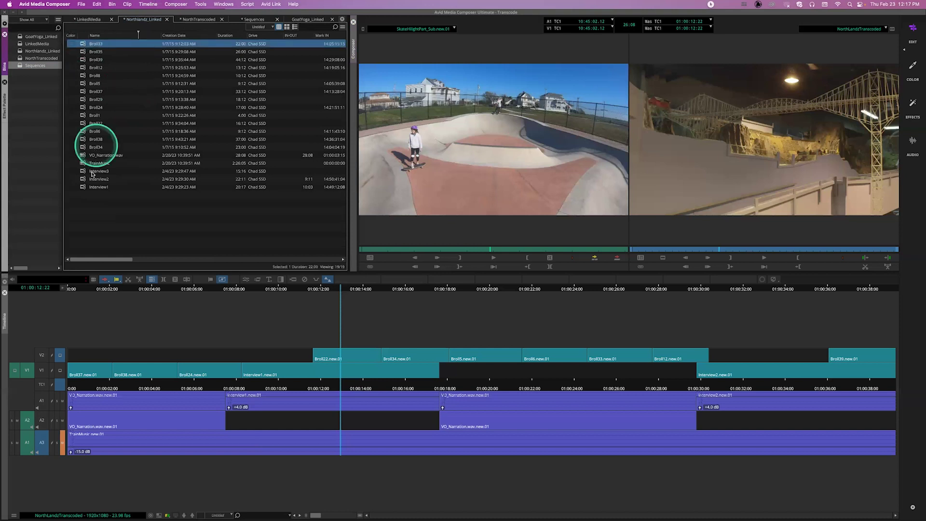
key(super+a)
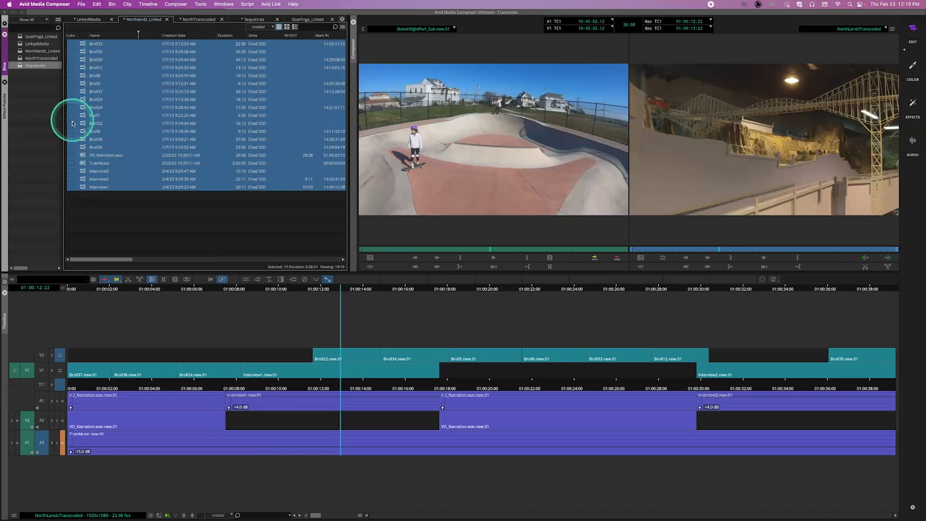
click(71, 126)
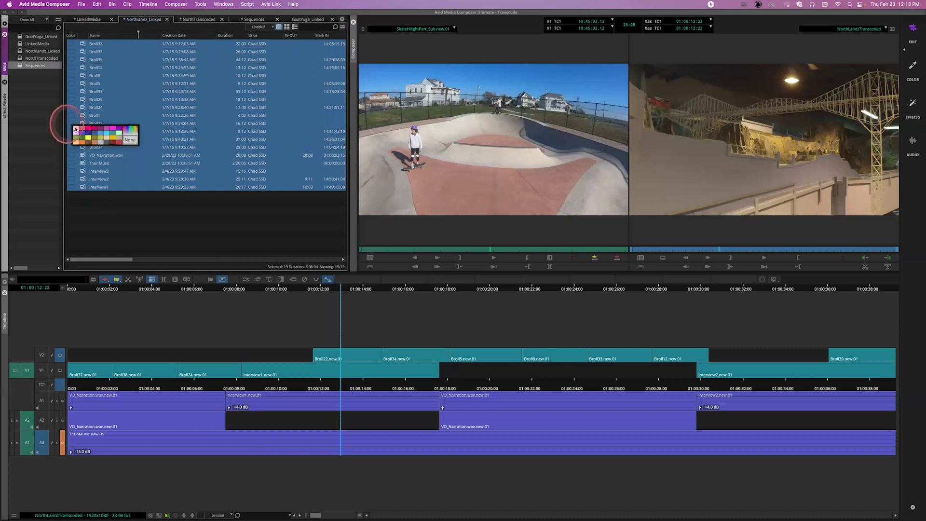
click(88, 140)
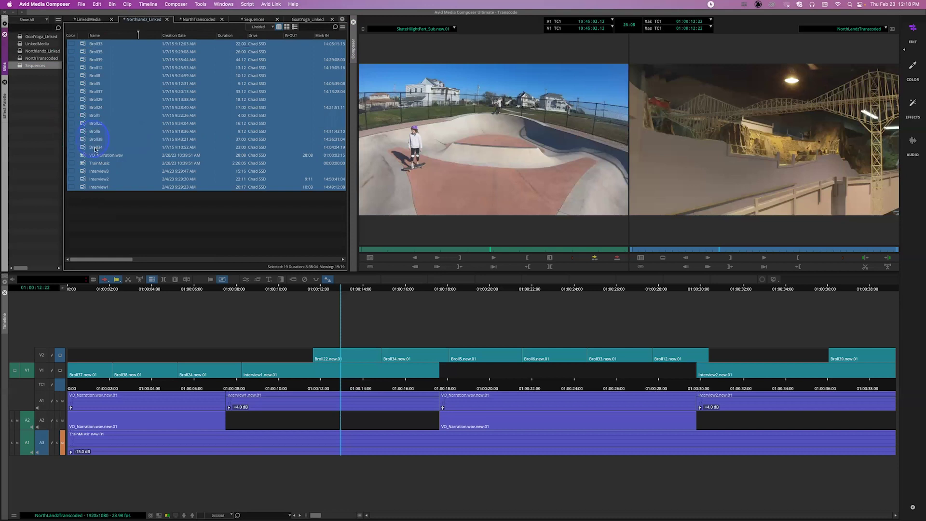
click(190, 214)
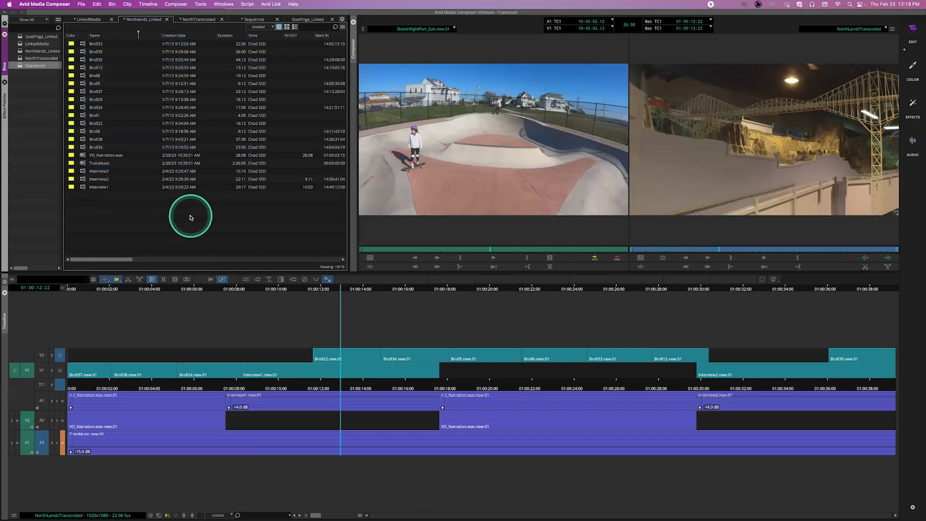
Enable the Linked Clips color in the timeline's Clip Color settings for the NorthLandzTranscoded sequence
click(29, 506)
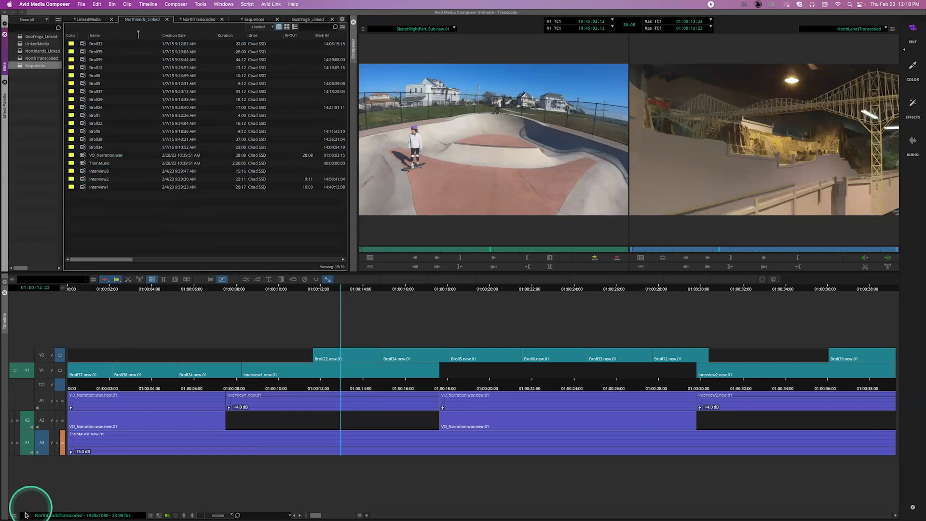
click(14, 515)
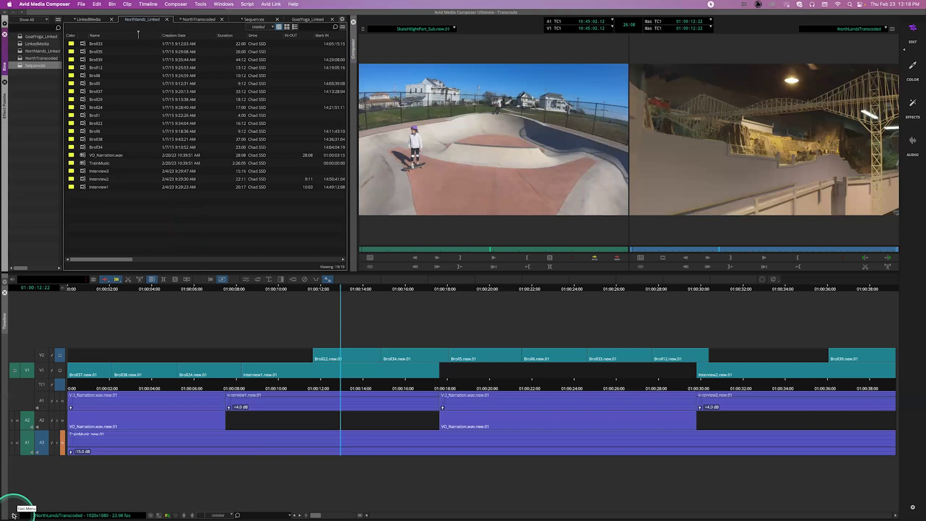
click(14, 515)
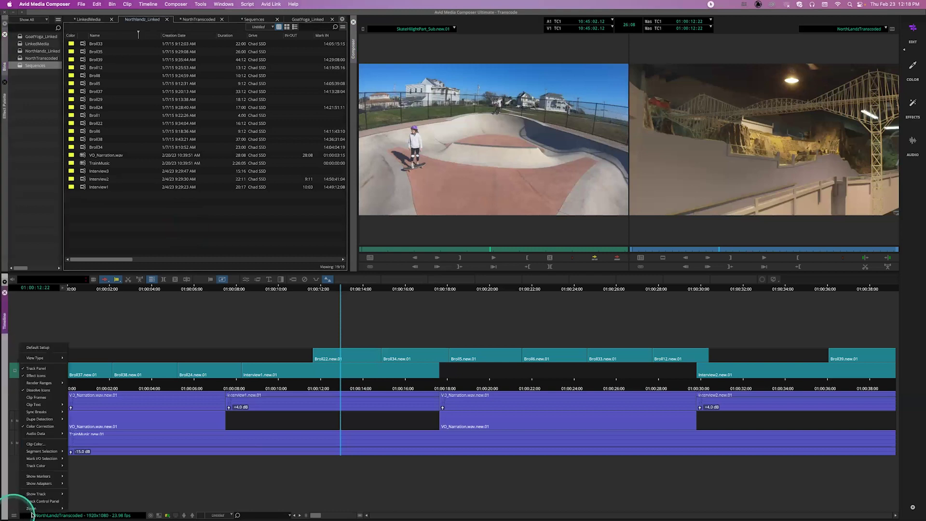
click(42, 467)
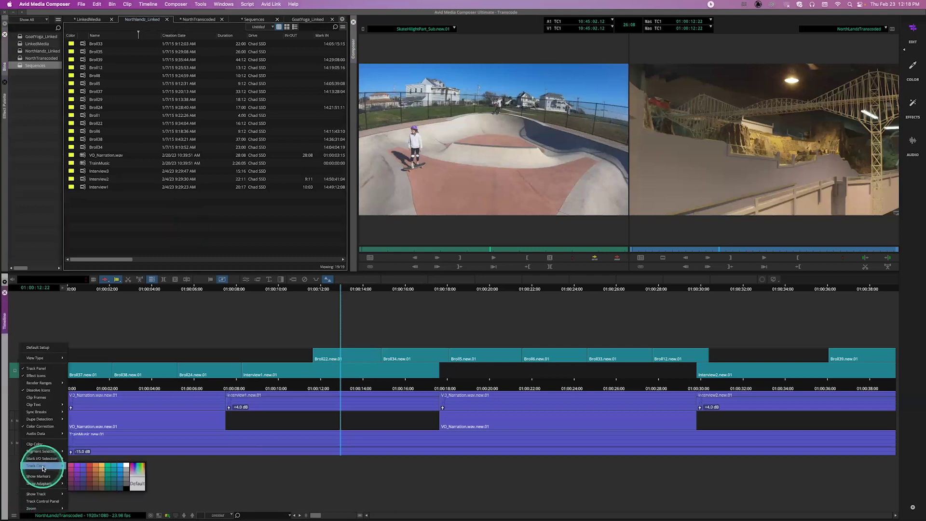
click(43, 483)
click(41, 448)
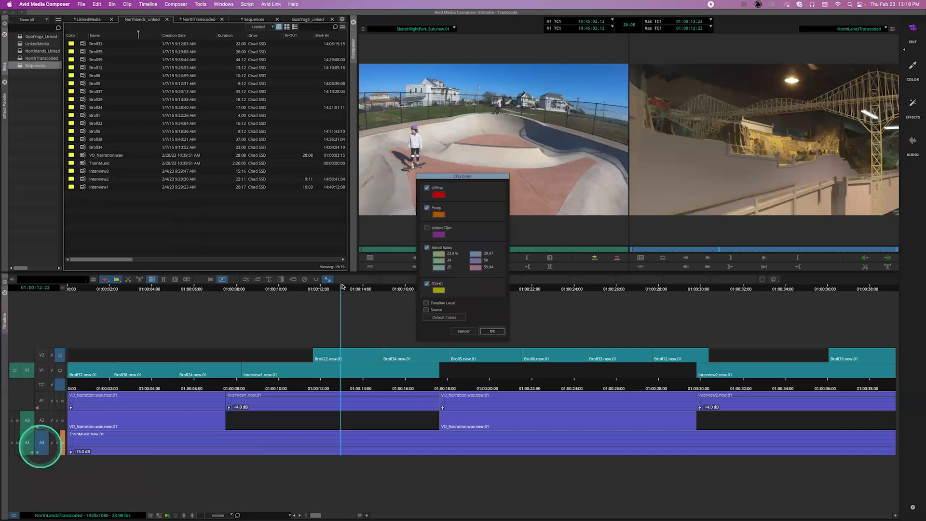
click(366, 292)
click(443, 310)
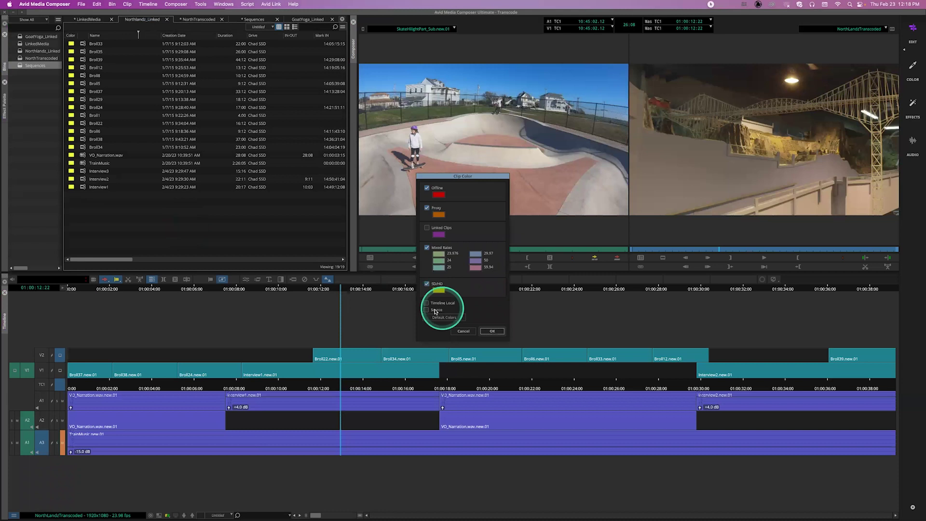
click(435, 311)
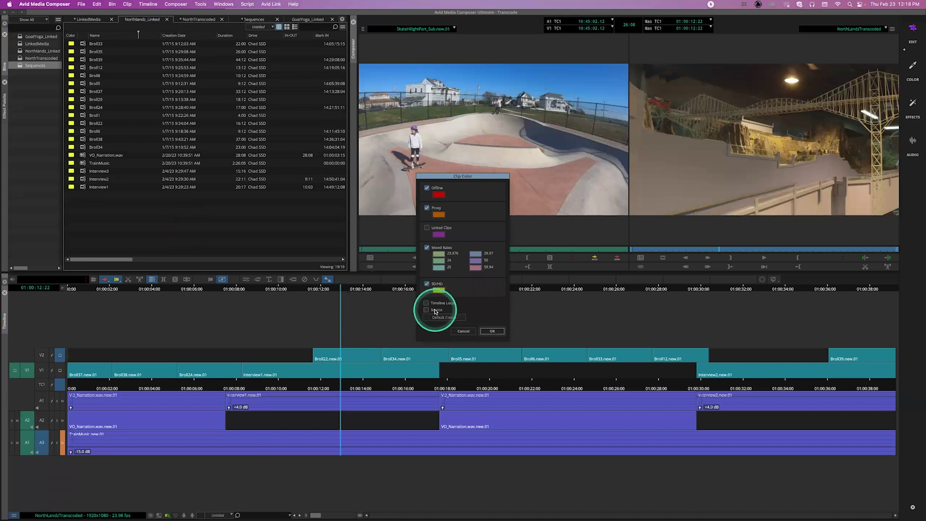
click(448, 238)
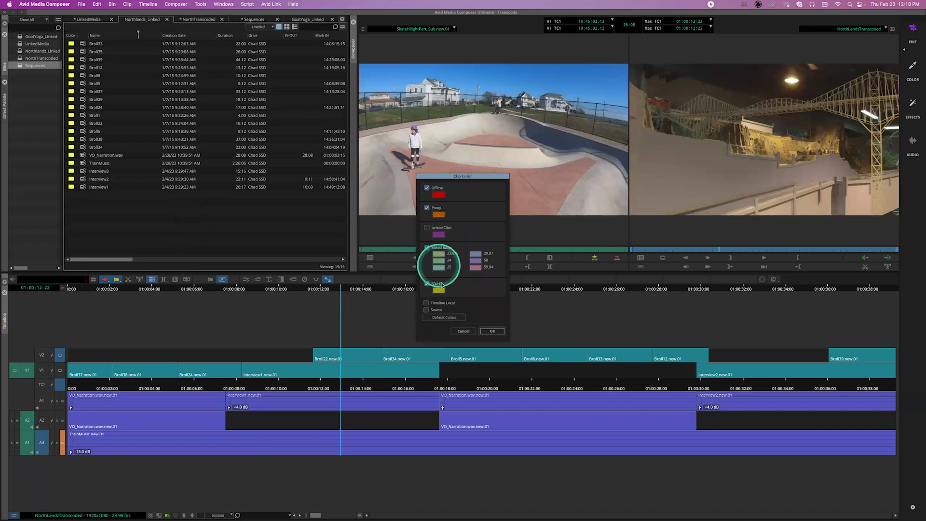
click(426, 228)
click(427, 230)
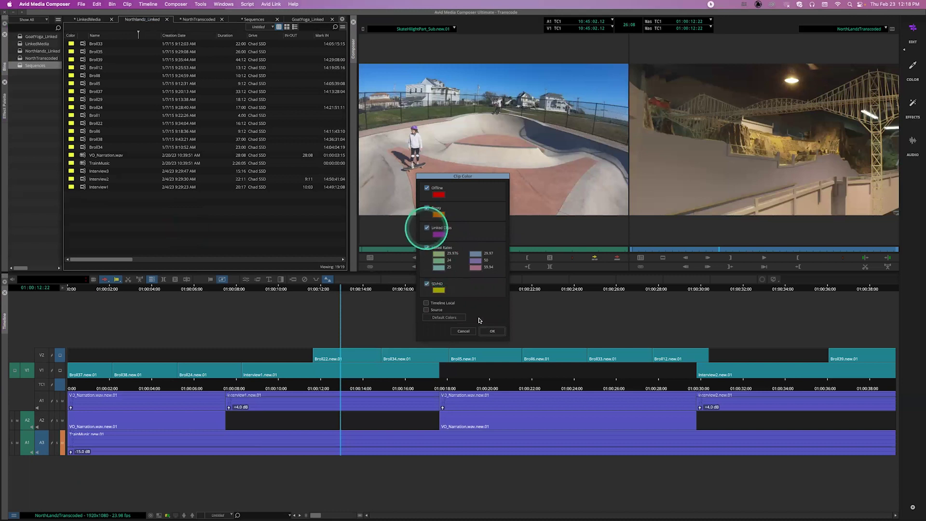
click(490, 331)
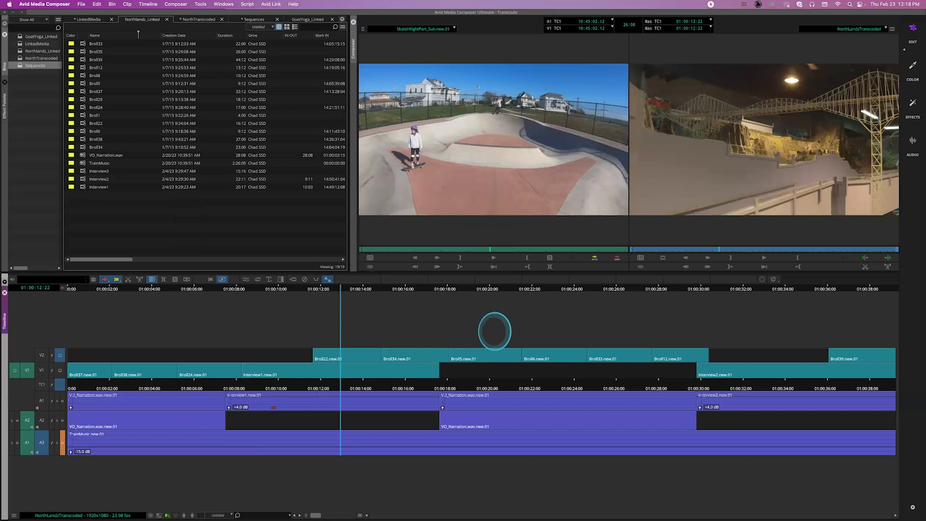
Turn off the Mixed Rates color in the timeline's Clip Color settings
click(74, 481)
click(13, 515)
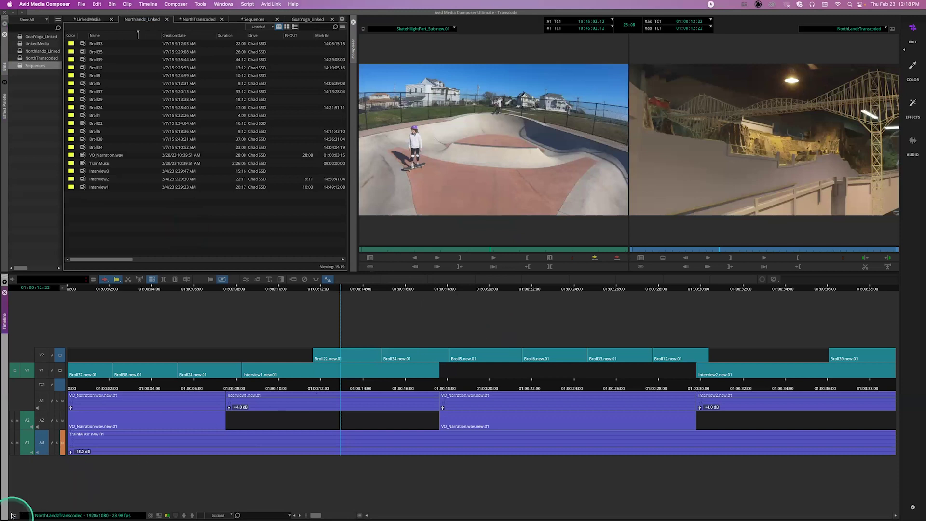
click(45, 444)
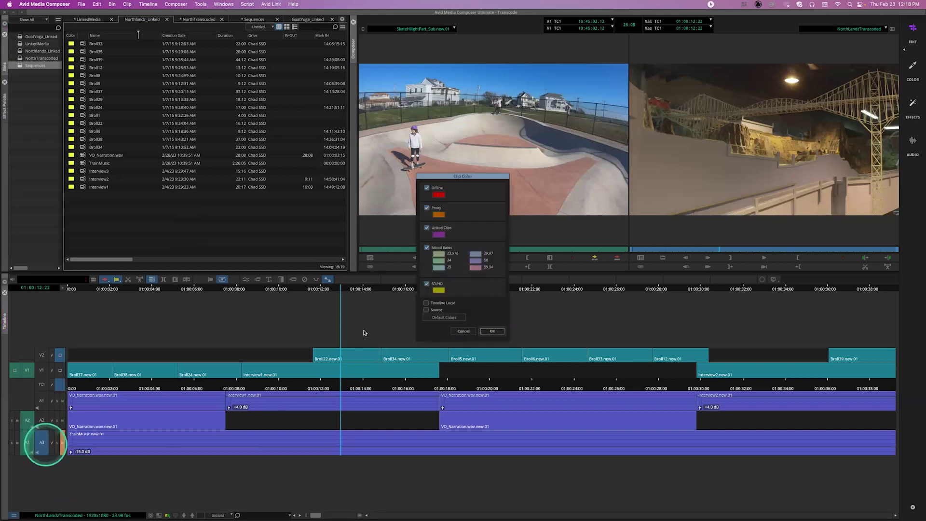
click(440, 255)
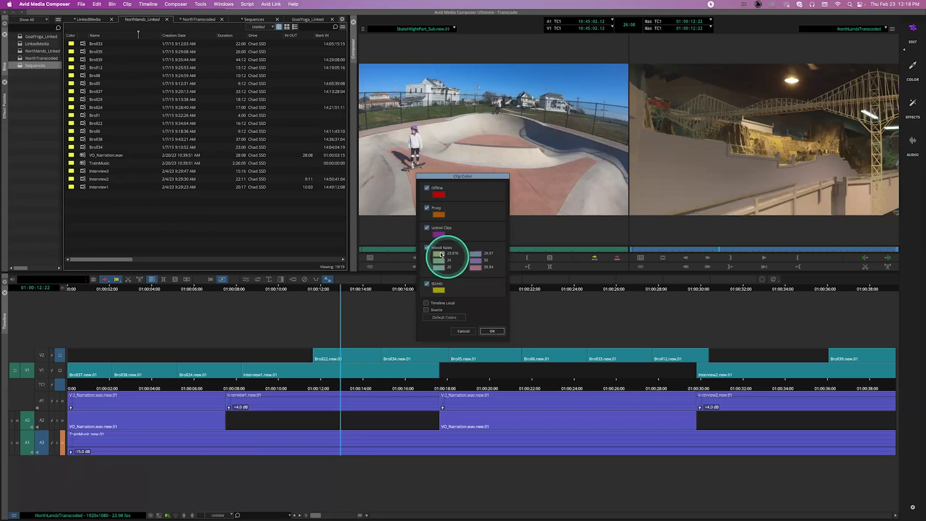
click(428, 249)
click(492, 331)
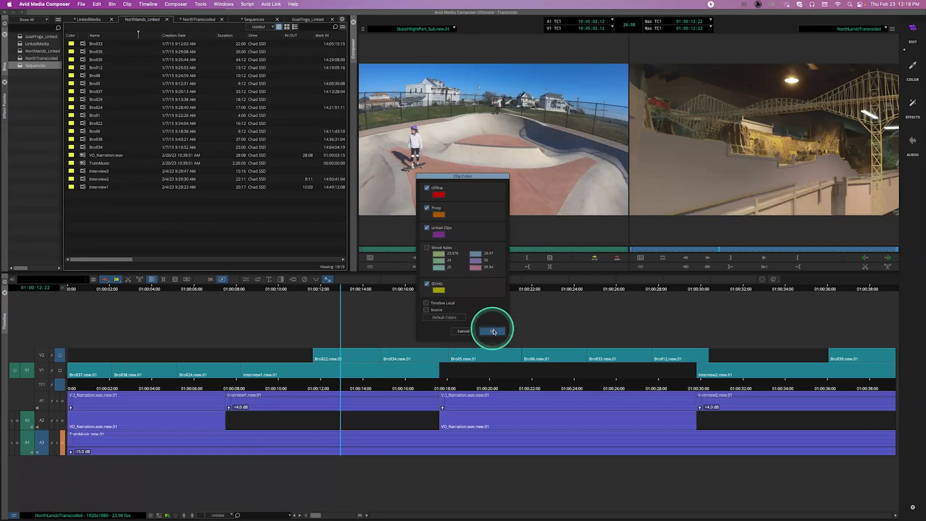
In the Clip Color settings, turn off Linked Clips and enable Mixed Rates and Source colors
click(398, 369)
click(14, 515)
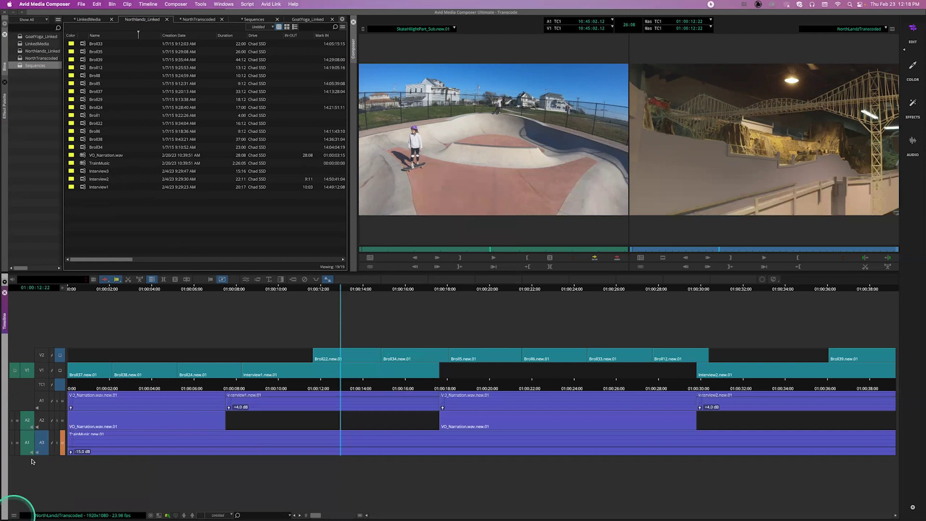
click(38, 443)
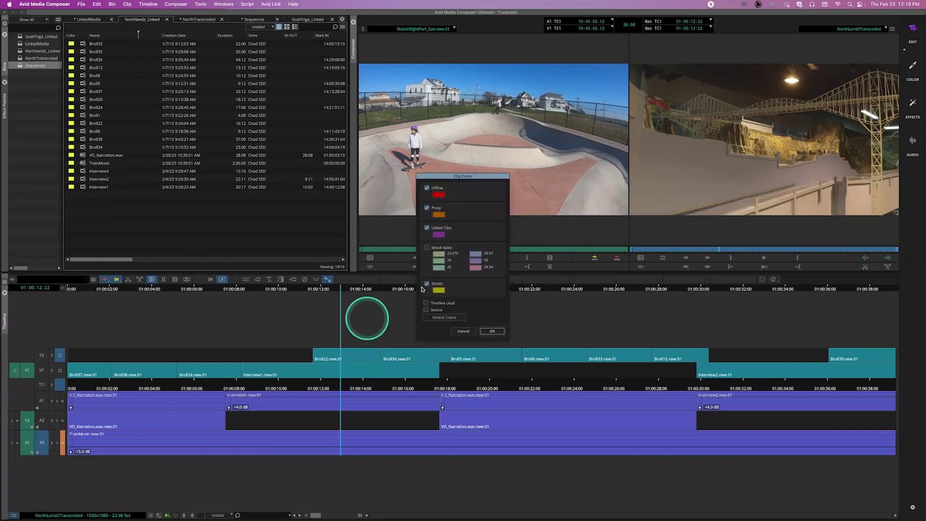
click(427, 232)
click(427, 248)
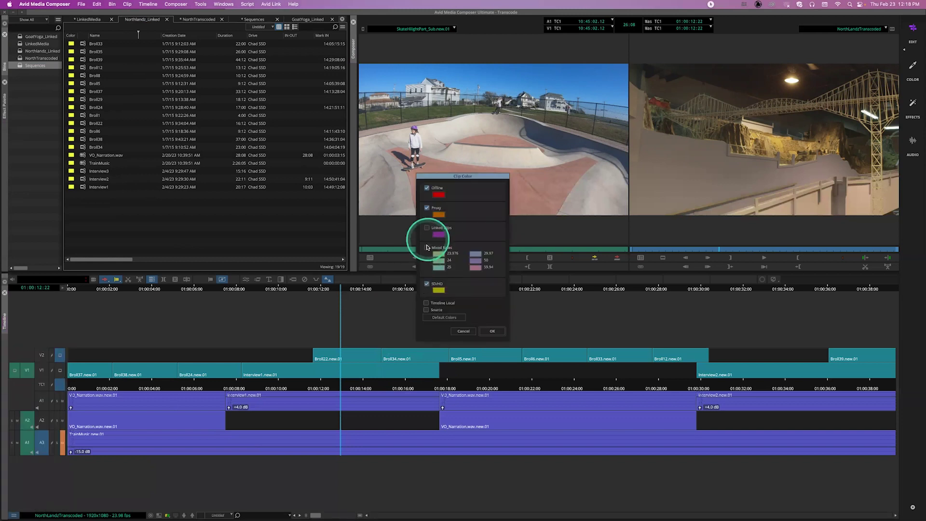
click(427, 310)
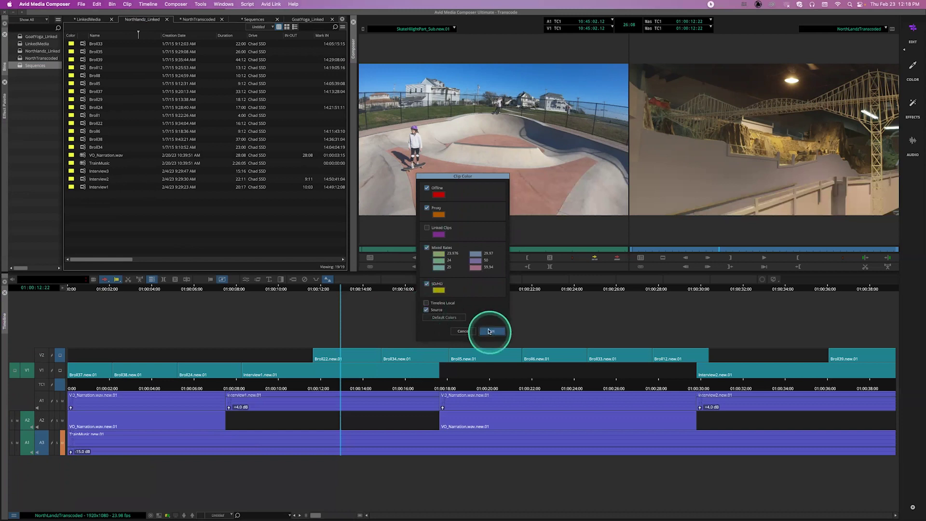
click(490, 333)
Load the NorthLandzLiked sequence and set its timeline Clip Color options to Linked Clips on and Source off
click(256, 20)
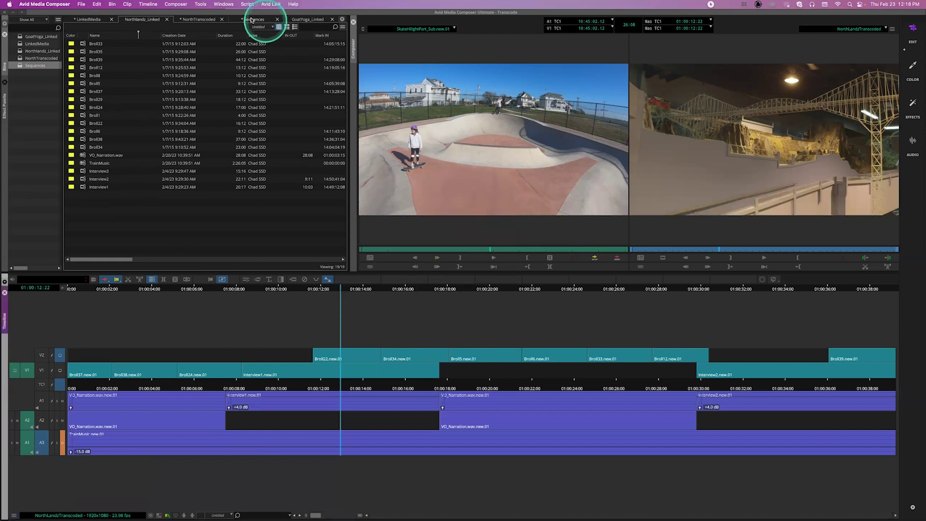
click(83, 51)
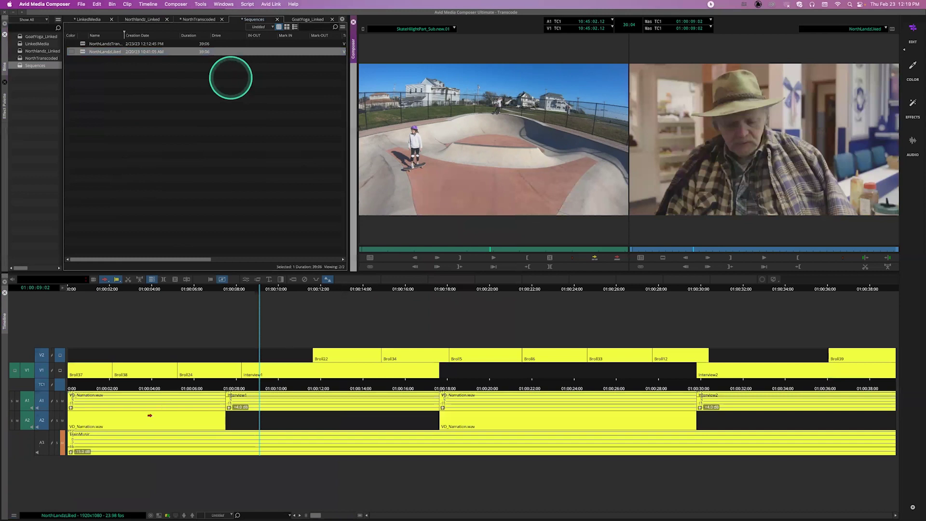
click(14, 515)
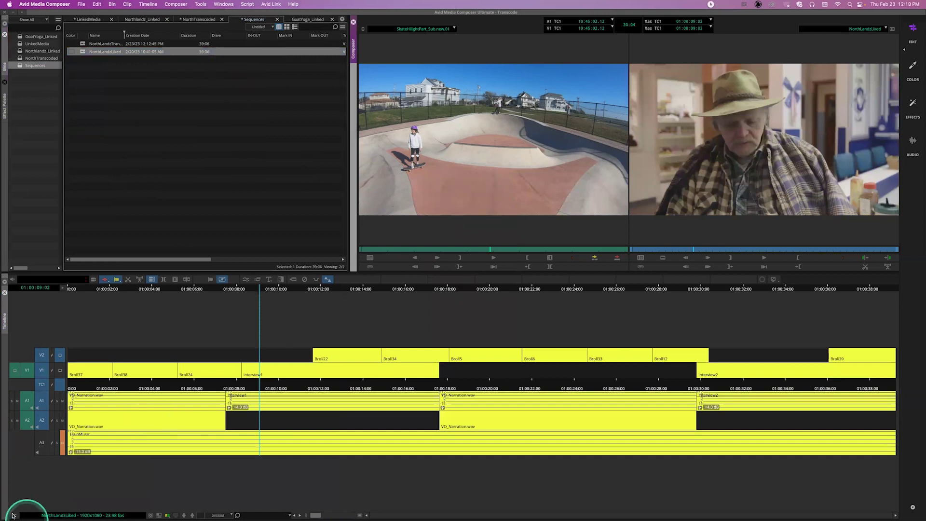
click(41, 444)
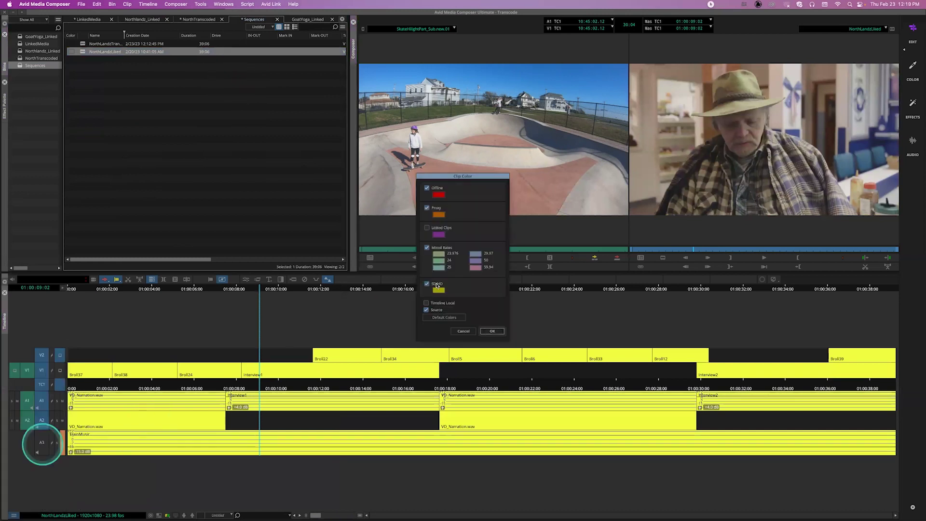
click(433, 307)
click(430, 245)
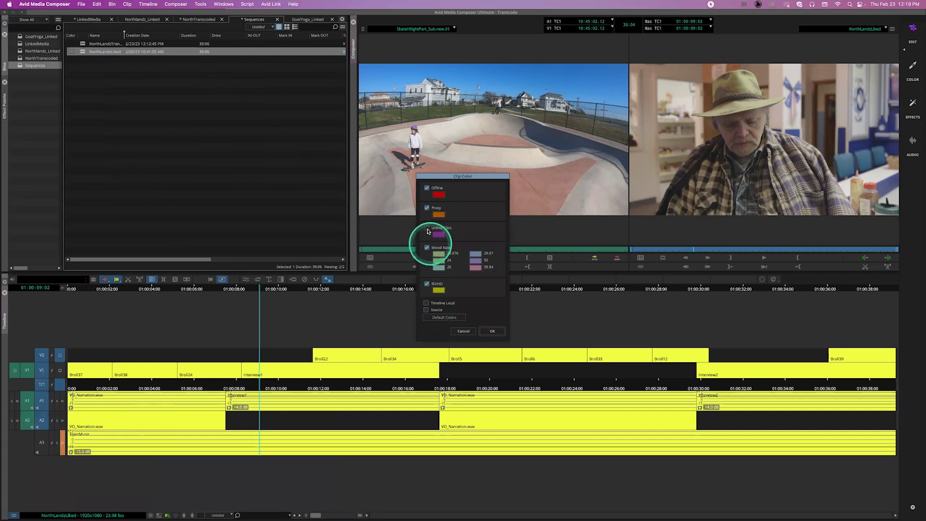
click(492, 331)
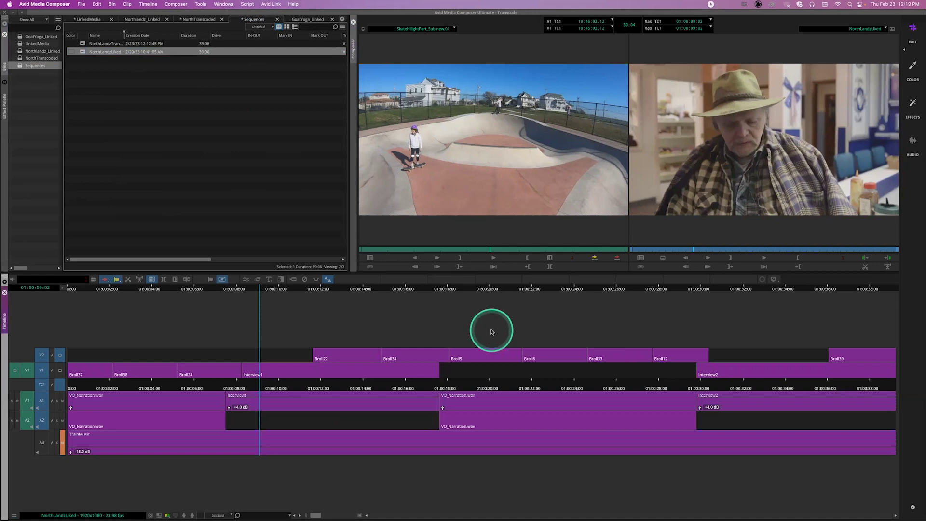
click(184, 330)
click(216, 208)
click(164, 382)
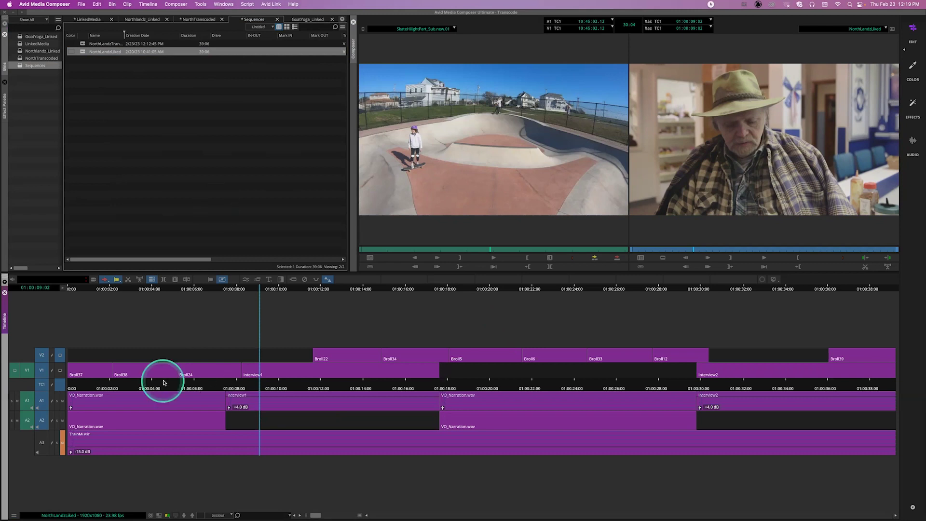
click(214, 110)
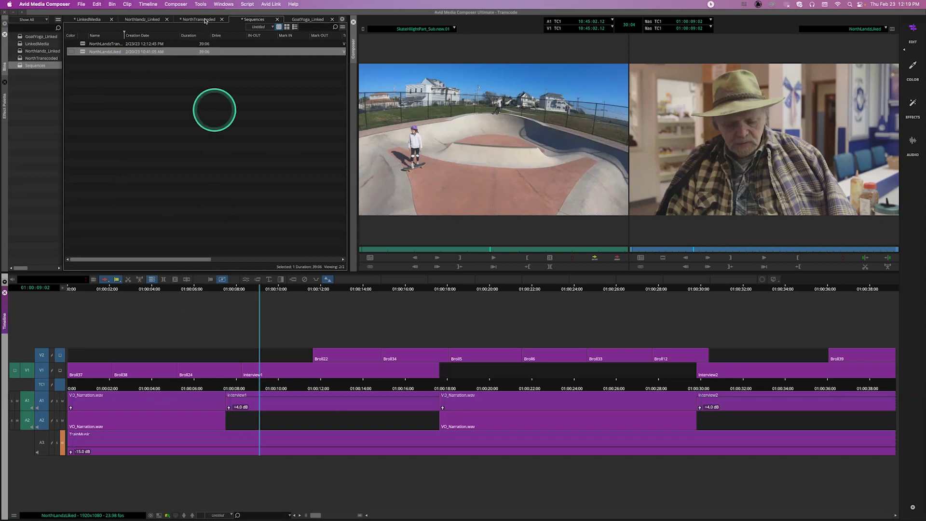
Assign an orange clip color to all clips in the NorthTranscoded bin
click(198, 19)
click(126, 134)
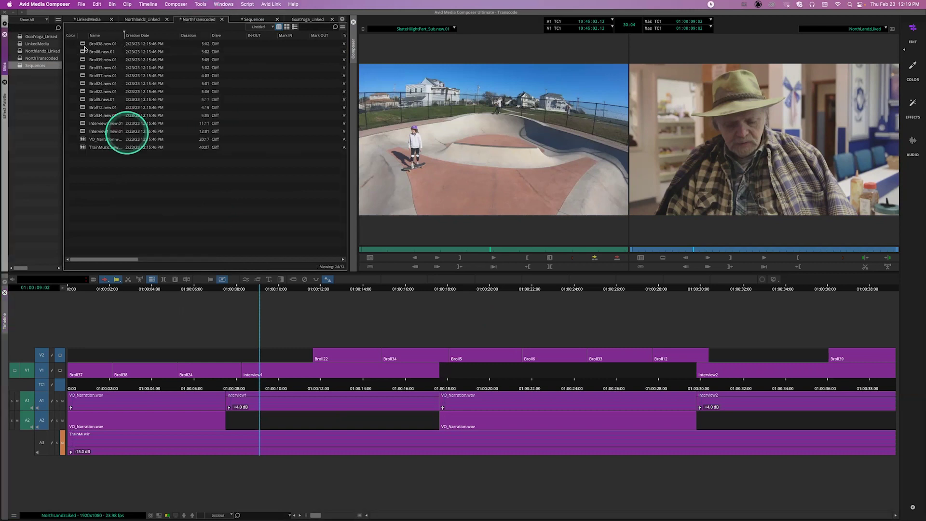
click(84, 45)
click(83, 151)
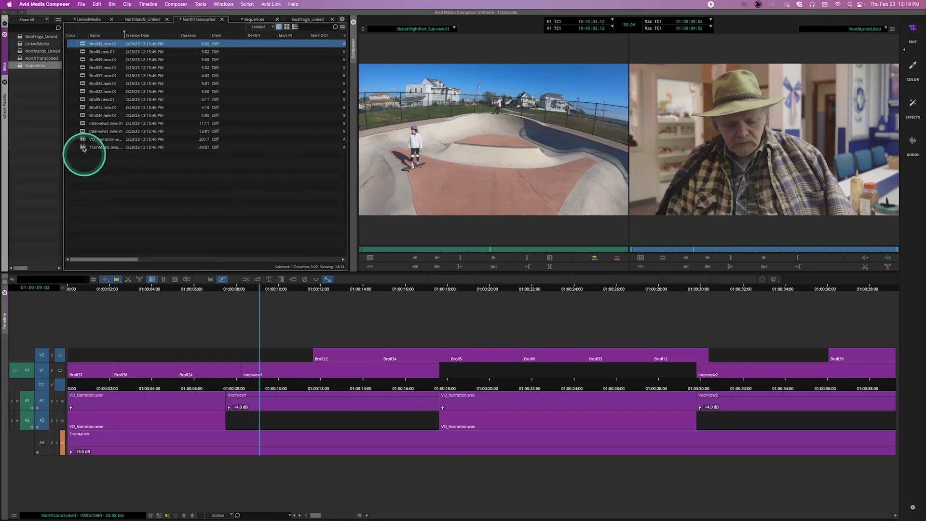
shift+click(83, 147)
click(72, 147)
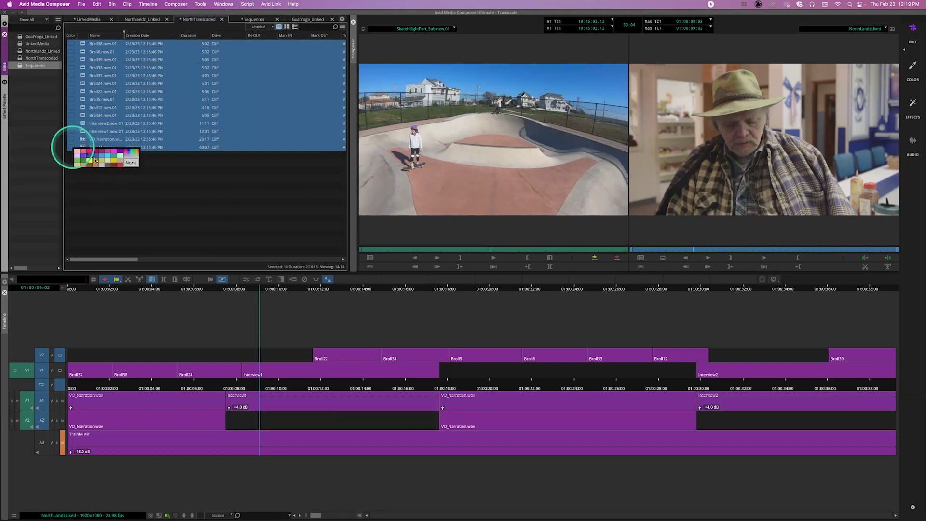
click(82, 166)
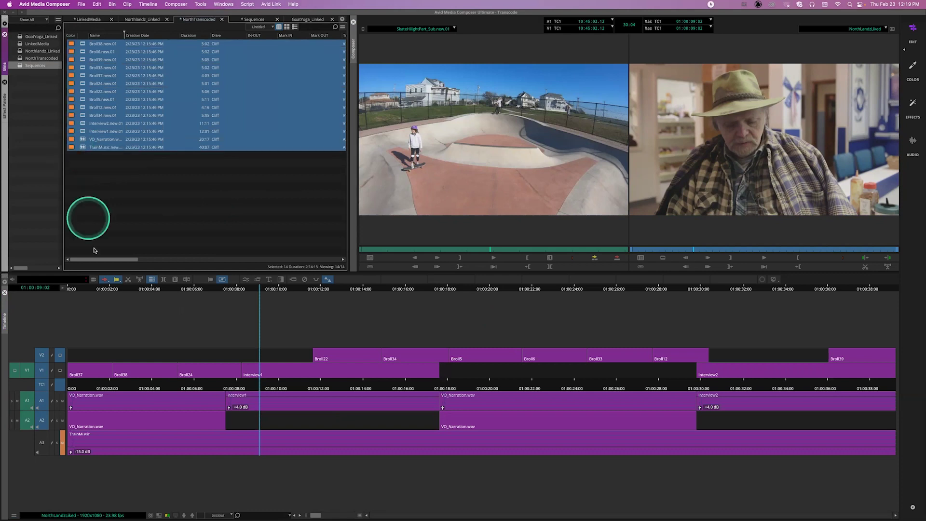
Load the NorthLandzTranscoded sequence from the Sequences bin and enable the Source color in its timeline Clip Color settings
click(244, 24)
click(104, 51)
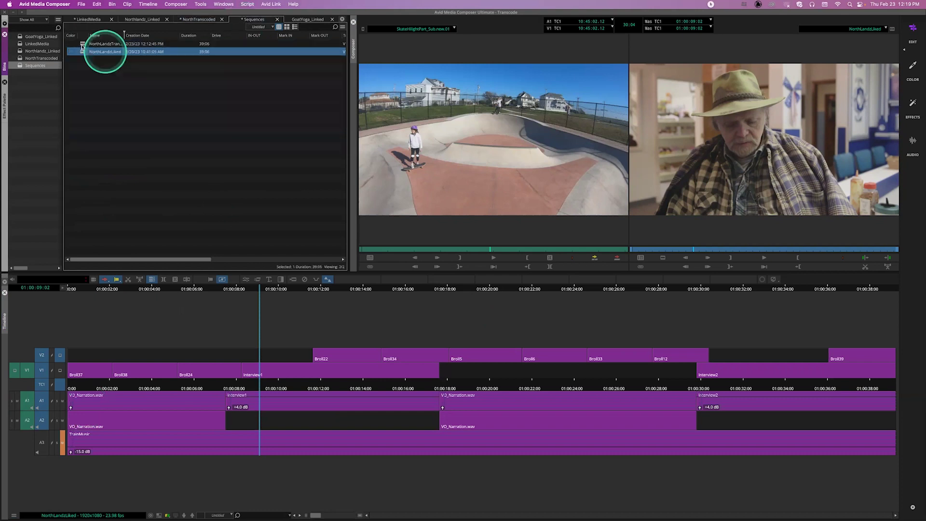
double_click(82, 43)
click(68, 447)
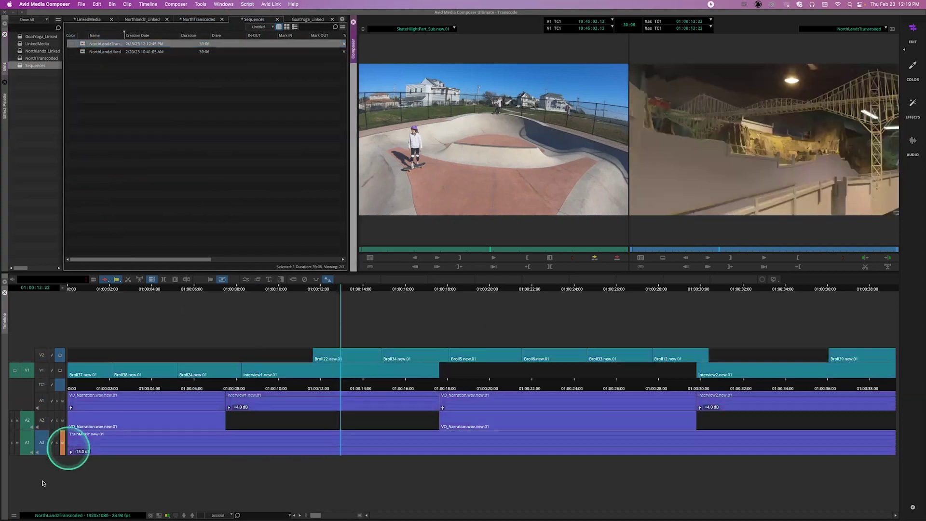
click(14, 515)
click(39, 445)
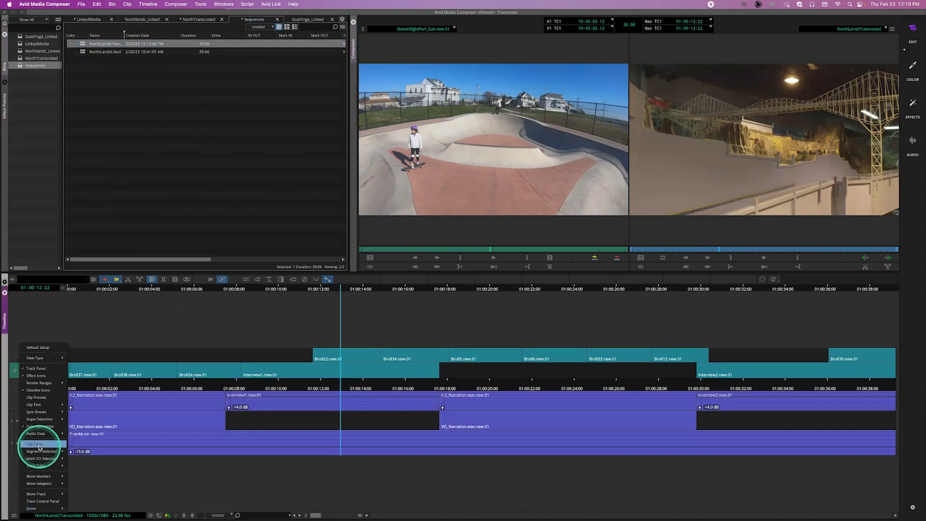
click(426, 310)
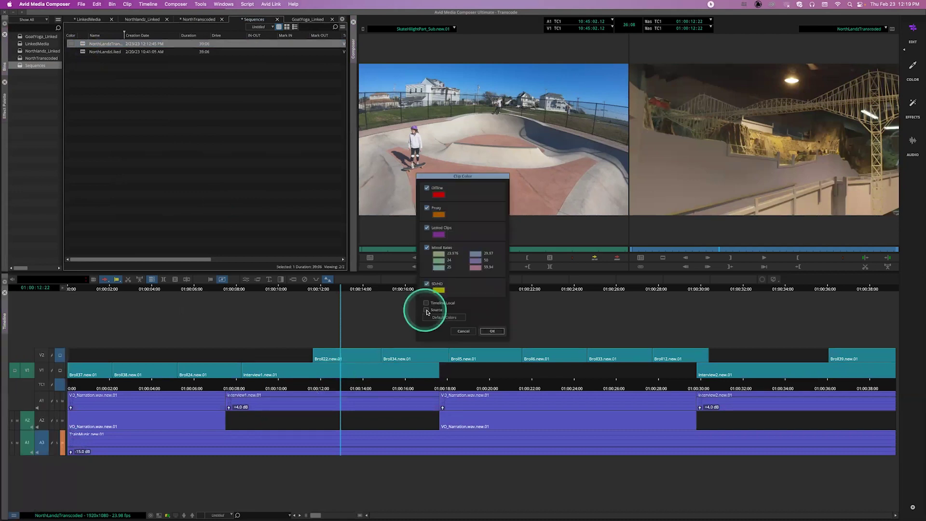
click(493, 331)
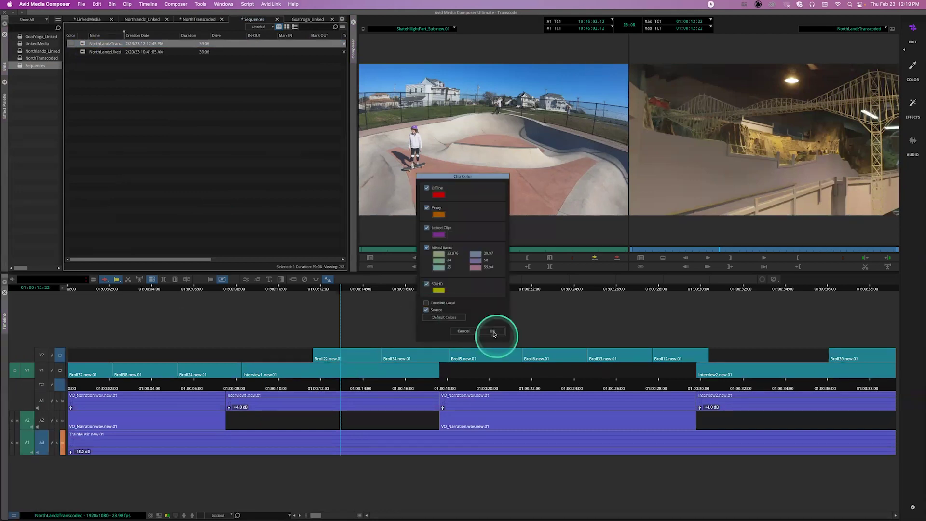
Confirm the timeline Clip Color settings and load the NorthLandzLiked sequence from the Sequences bin
click(436, 320)
click(143, 31)
click(87, 47)
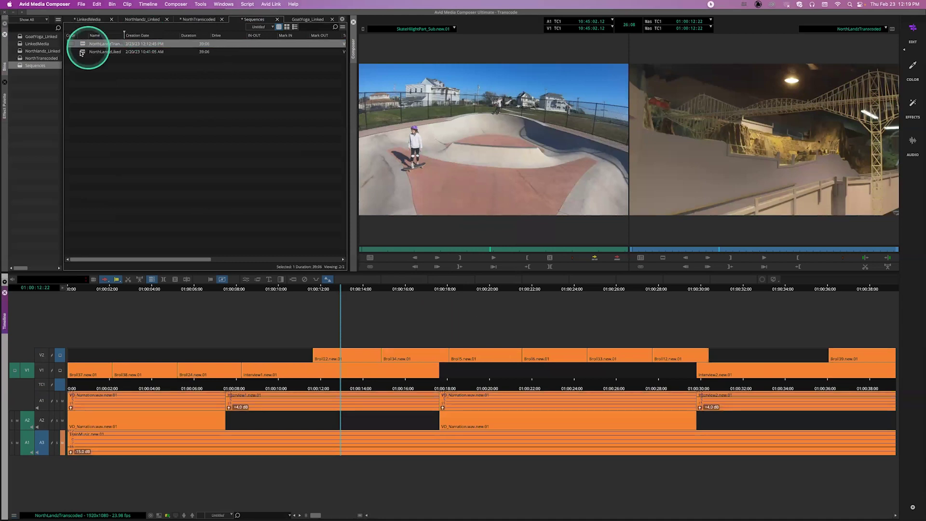
double_click(82, 52)
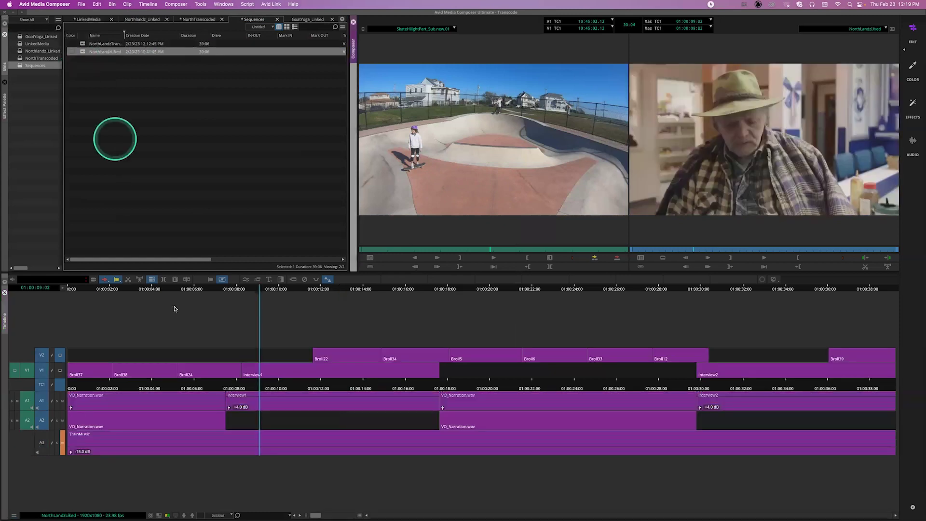
Load the NorthLandzTranscoded sequence from the Sequences bin back into the timeline
click(51, 512)
click(82, 45)
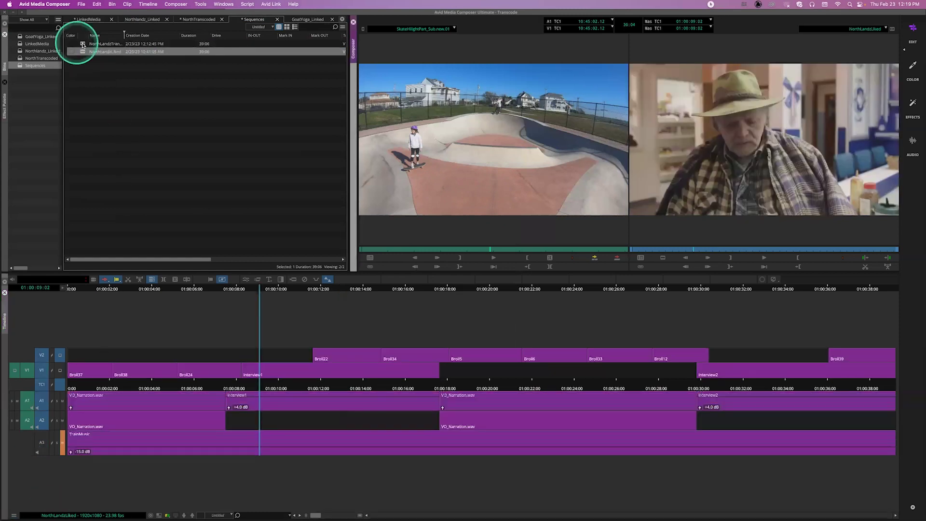
double_click(83, 52)
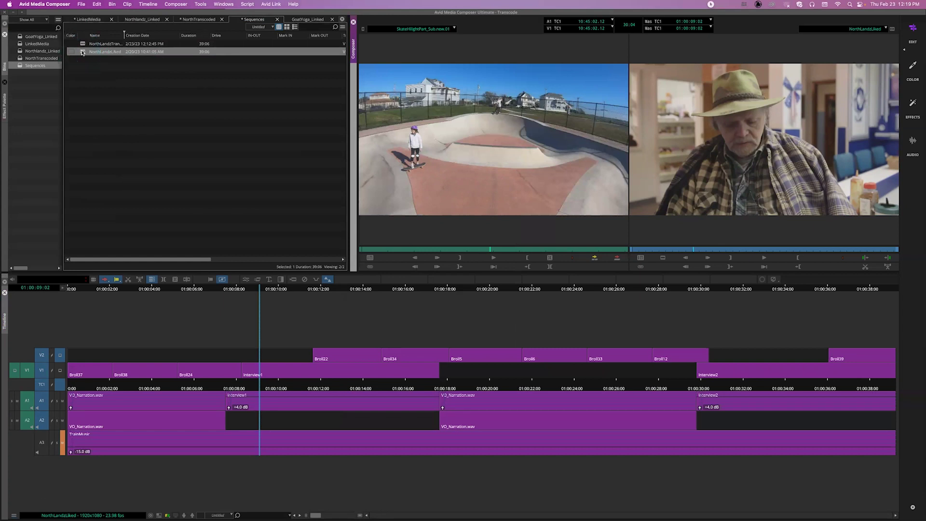
click(85, 44)
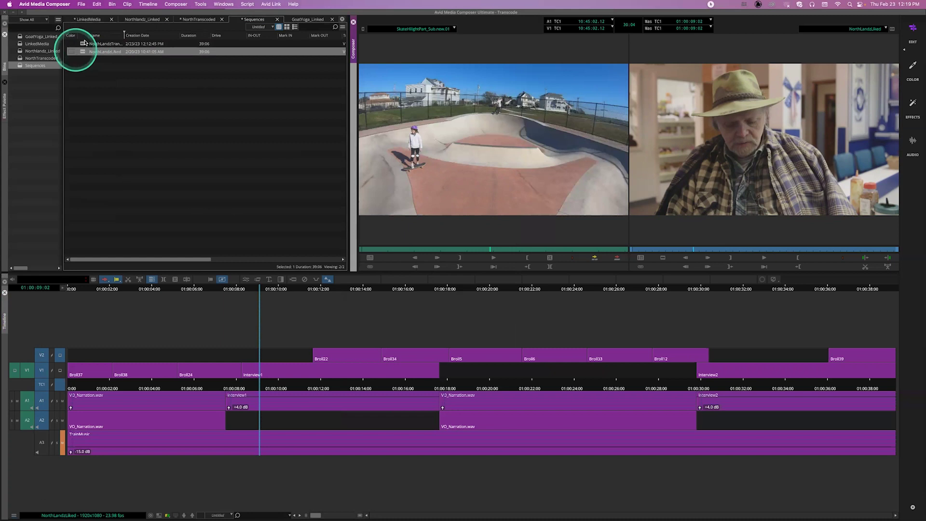
double_click(83, 44)
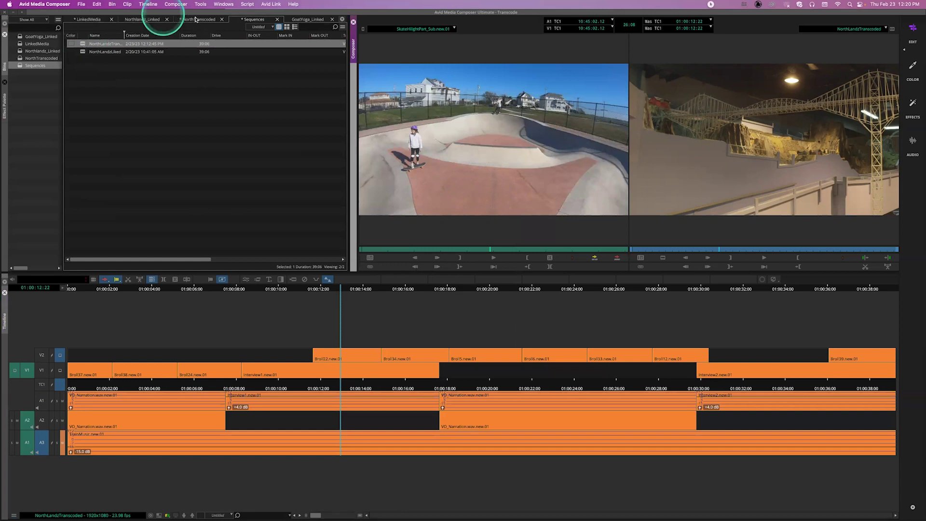
Delete all 14 master clips in the NorthTranscoded bin with their 17 associated media files, including the Audio and DNxHR LB resolutions
click(192, 158)
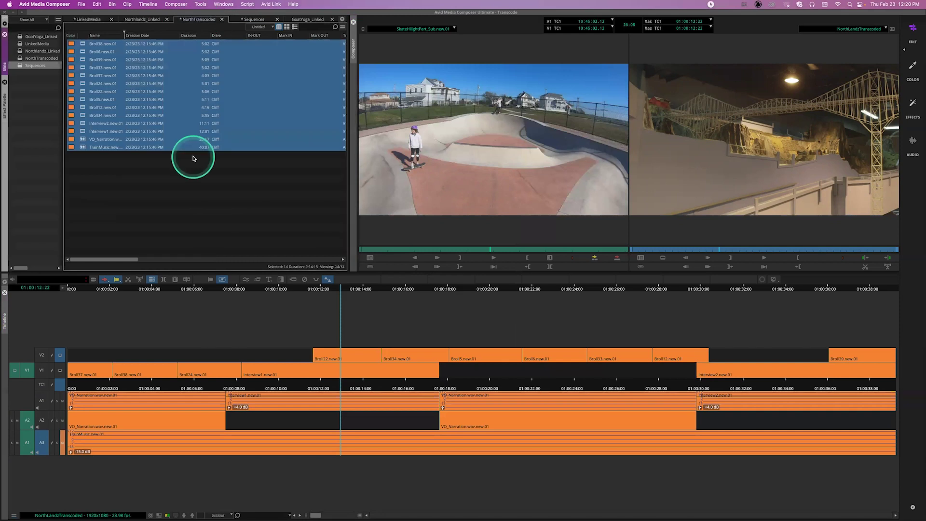
click(156, 129)
click(82, 46)
click(83, 147)
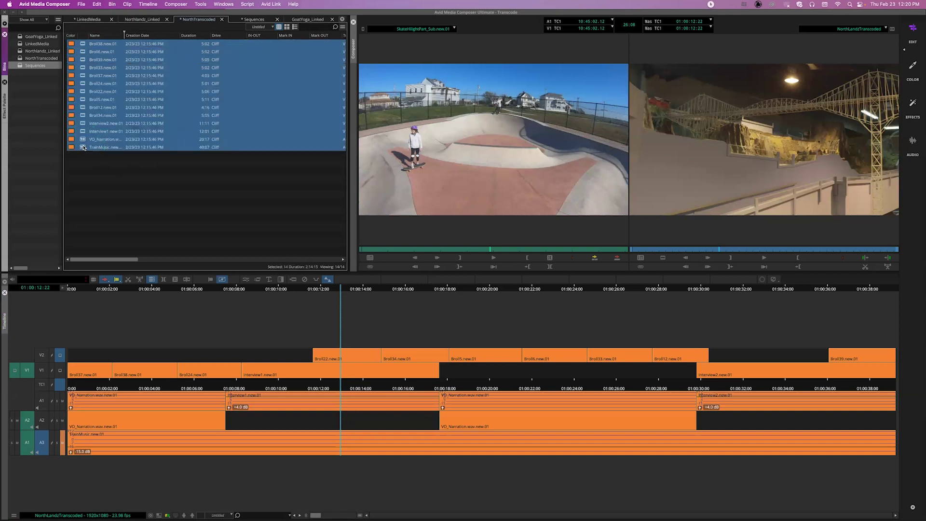
key(Delete)
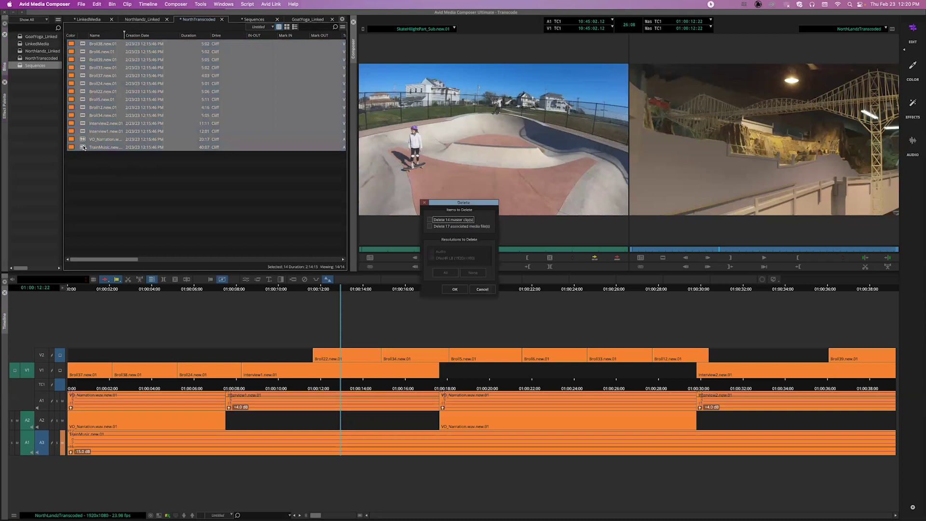
click(428, 227)
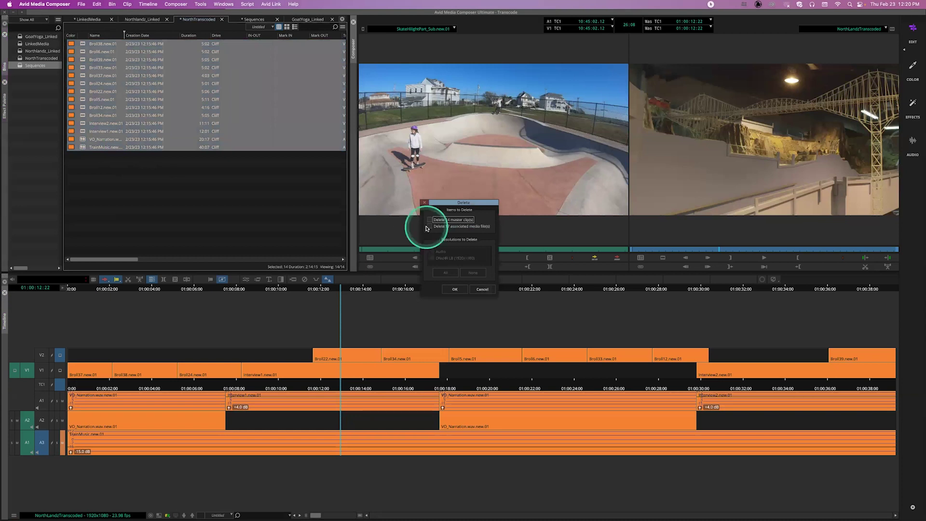
click(473, 251)
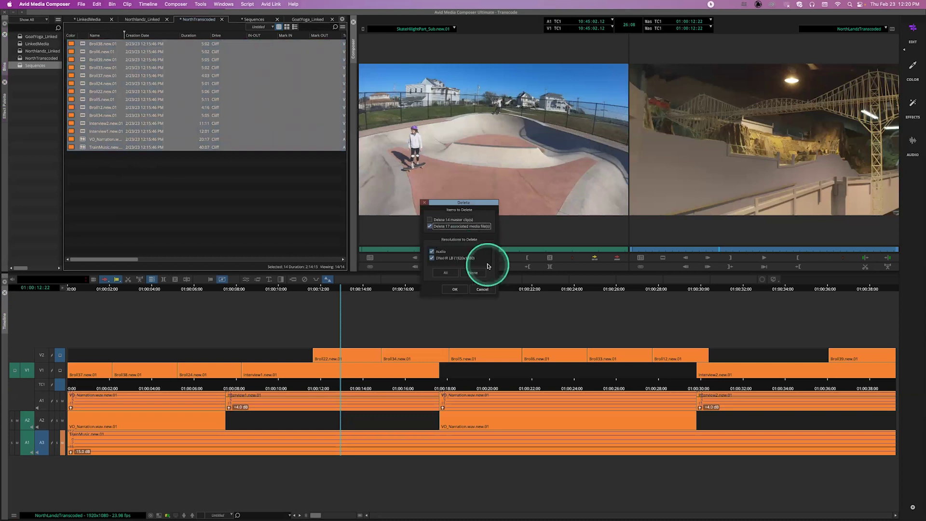
click(461, 292)
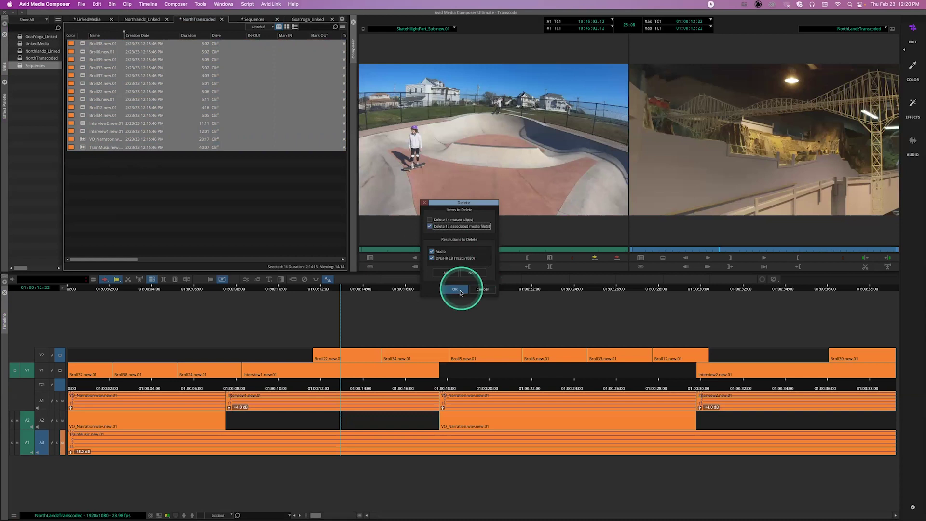
click(449, 220)
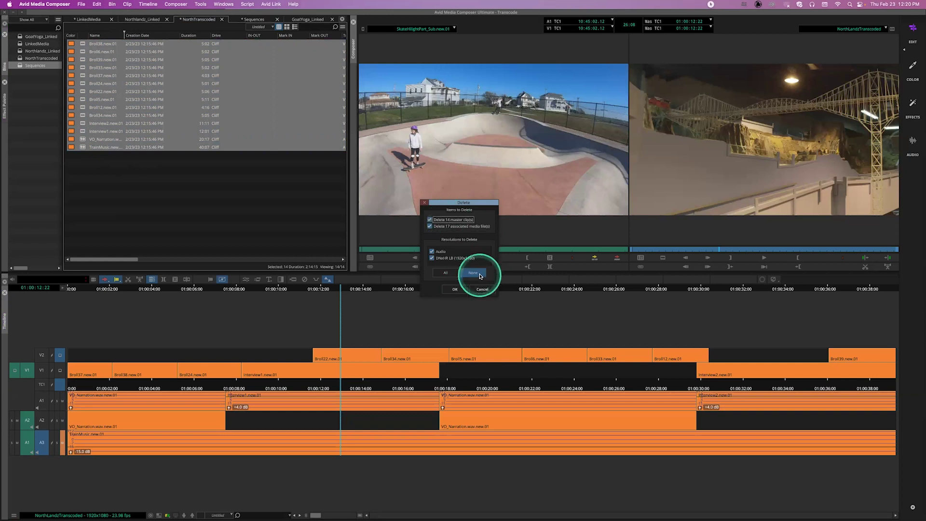
click(455, 289)
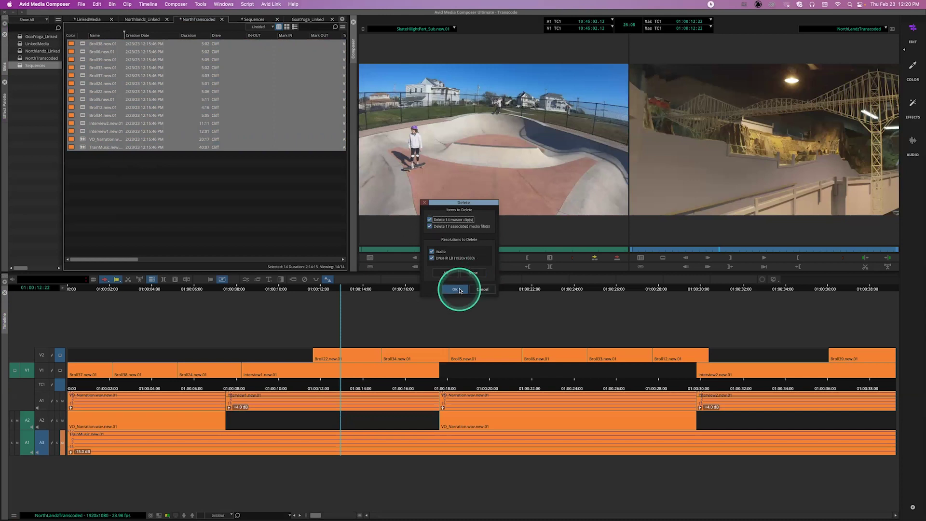
click(453, 272)
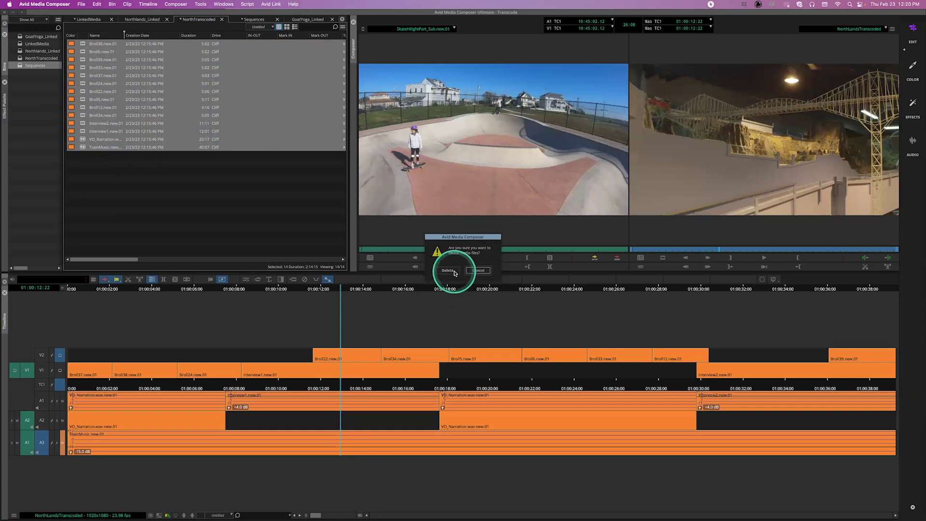
click(453, 272)
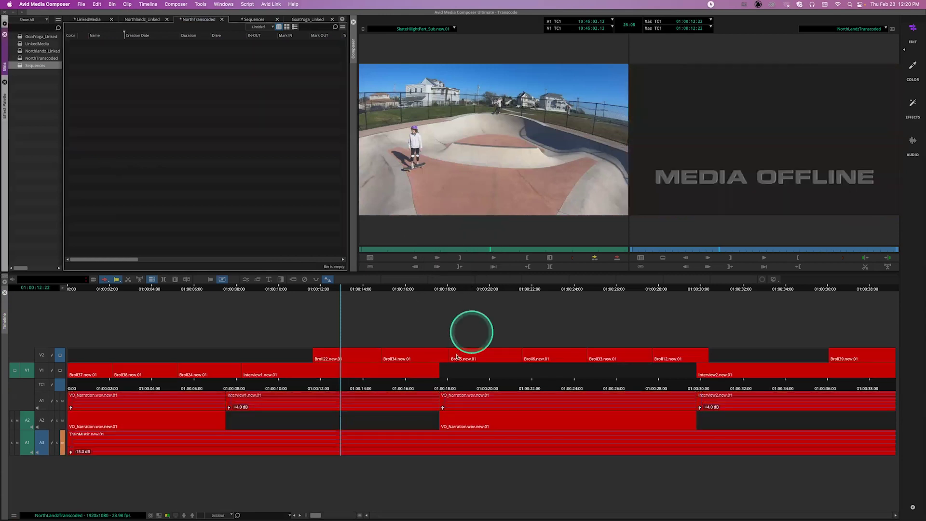
Scrub through the NorthLandzTranscoded timeline to check its clips in the record monitor
drag(438, 382, 232, 390)
click(575, 388)
click(413, 388)
click(395, 390)
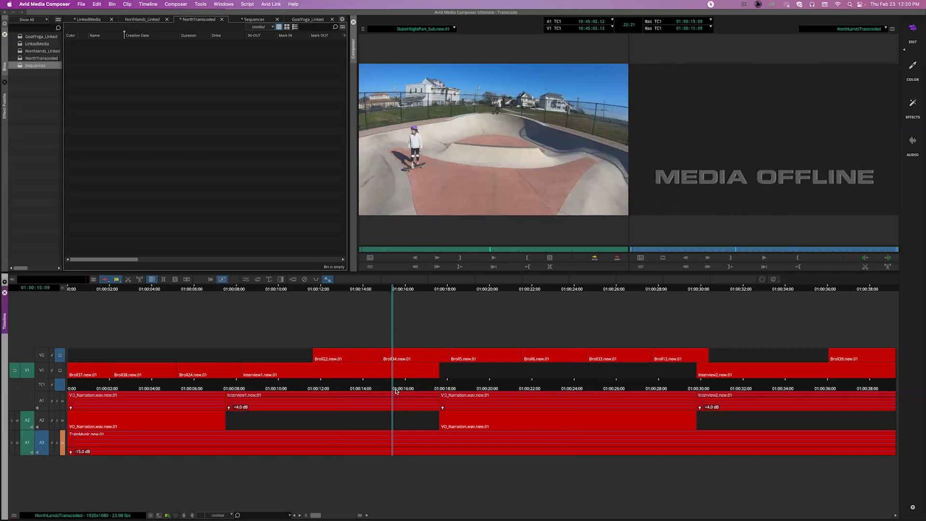
click(394, 387)
click(273, 386)
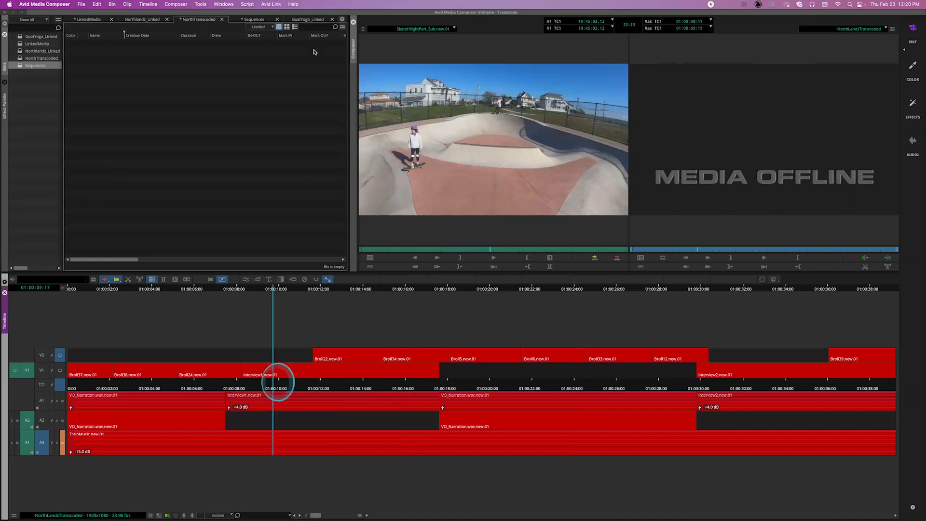
Open the Relink settings for Managed Media on the NorthLandzTranscoded sequence in the Sequences bin
click(288, 36)
click(258, 21)
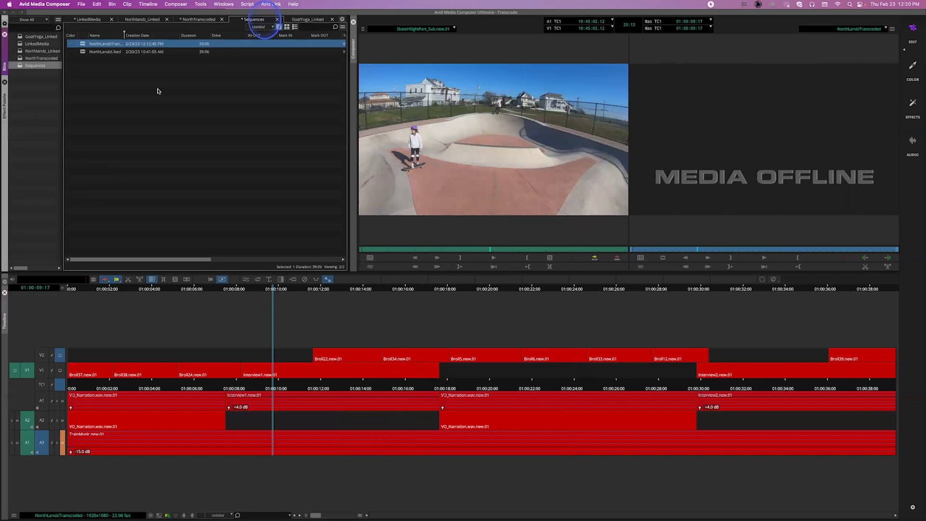
click(83, 47)
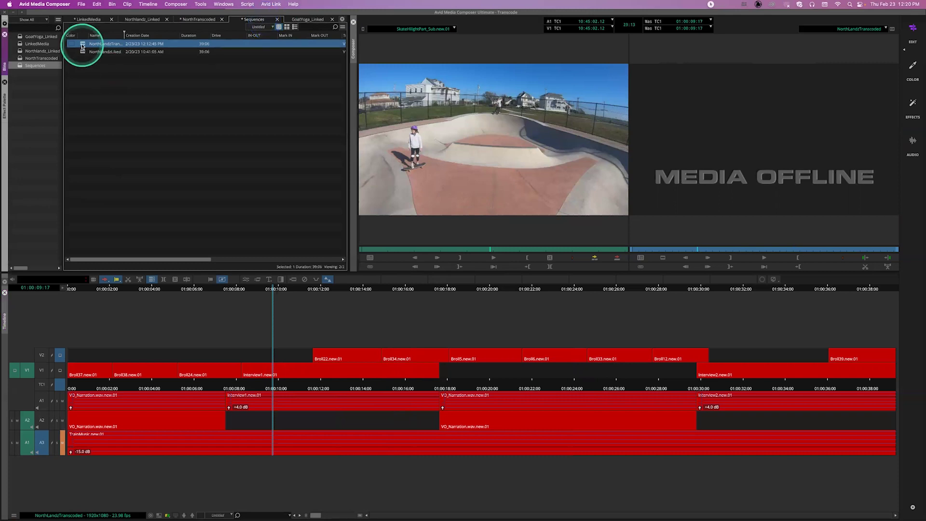
right_click(83, 46)
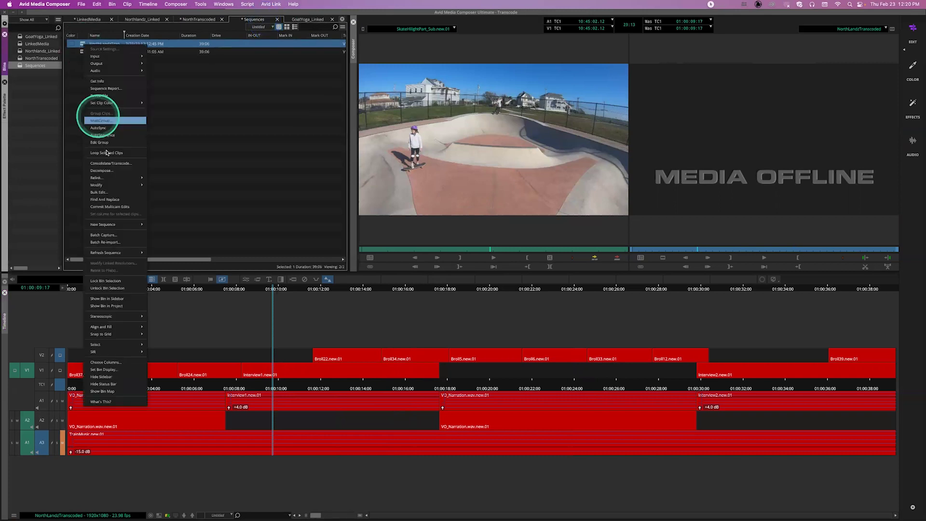
mouse_move(110, 177)
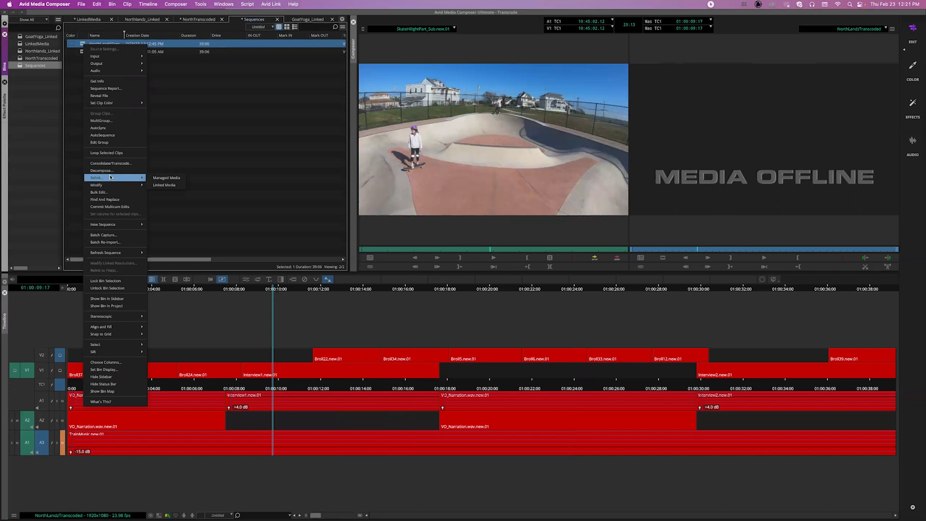
click(165, 178)
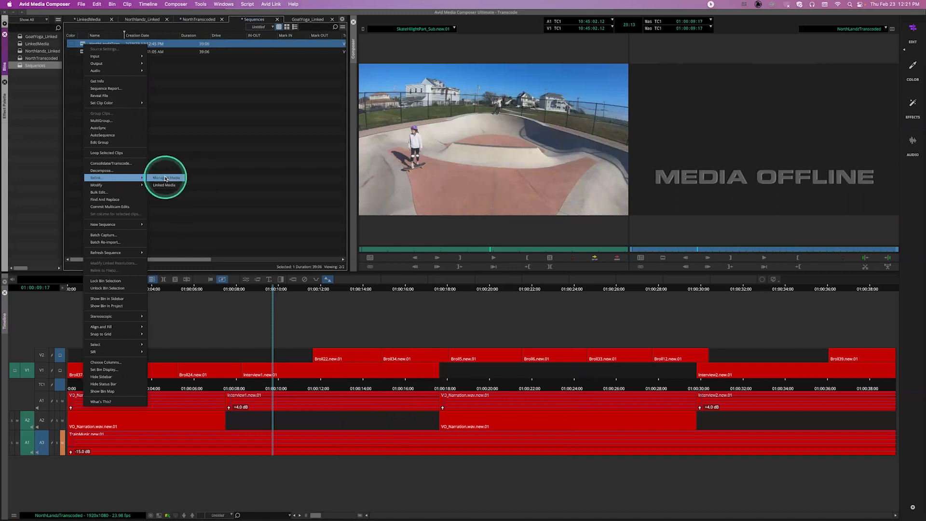
click(167, 179)
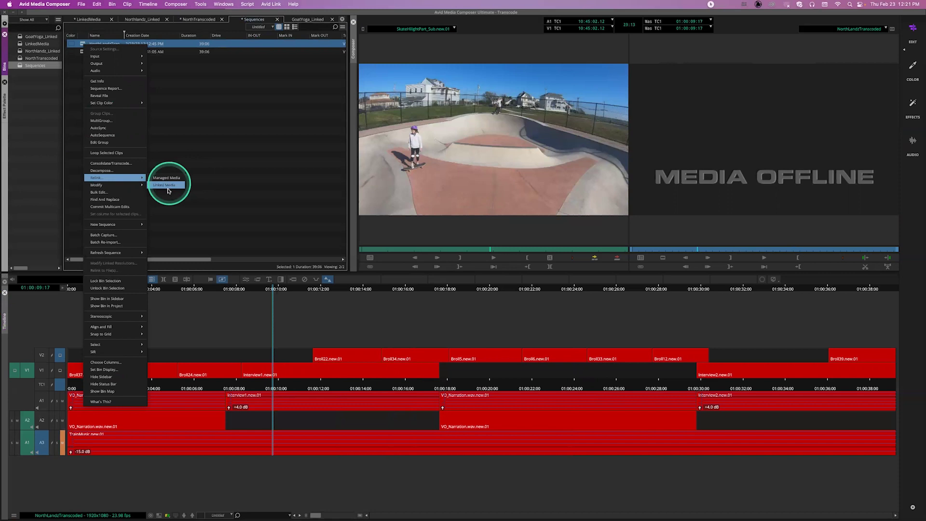
click(167, 180)
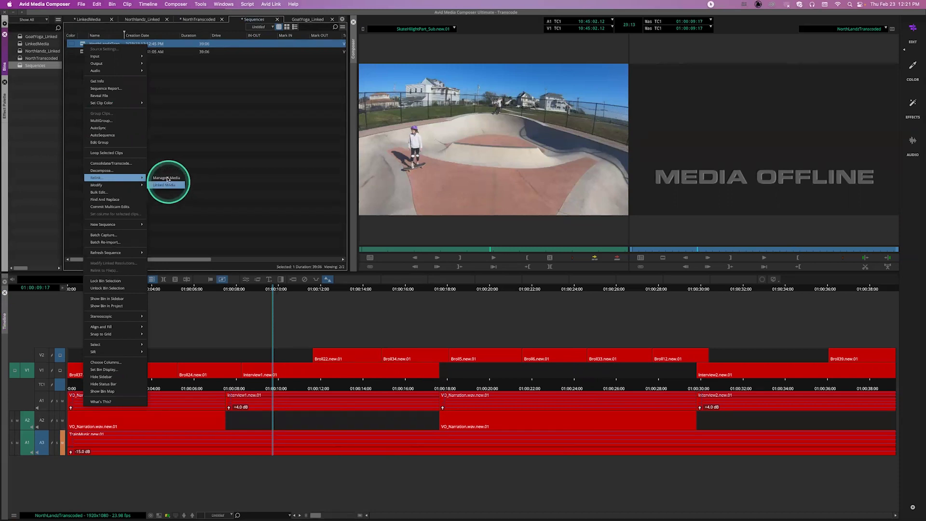
click(168, 178)
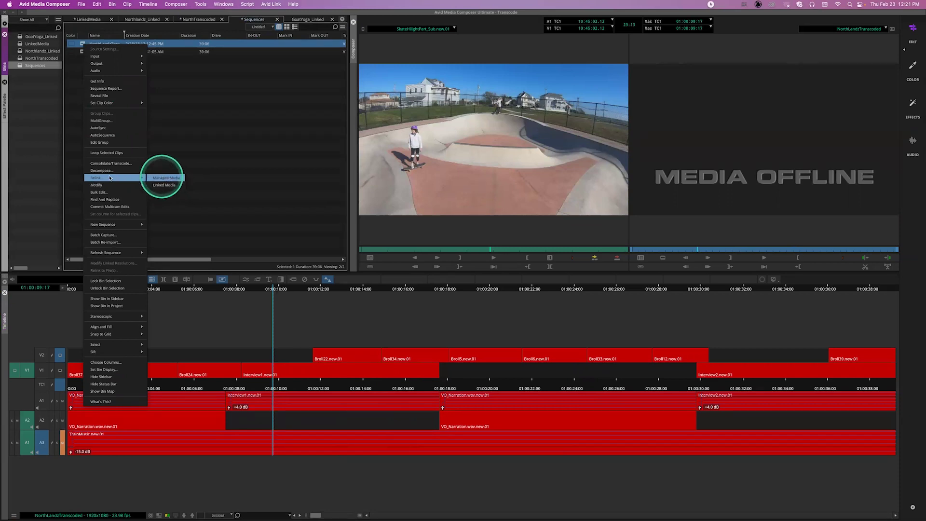
click(172, 178)
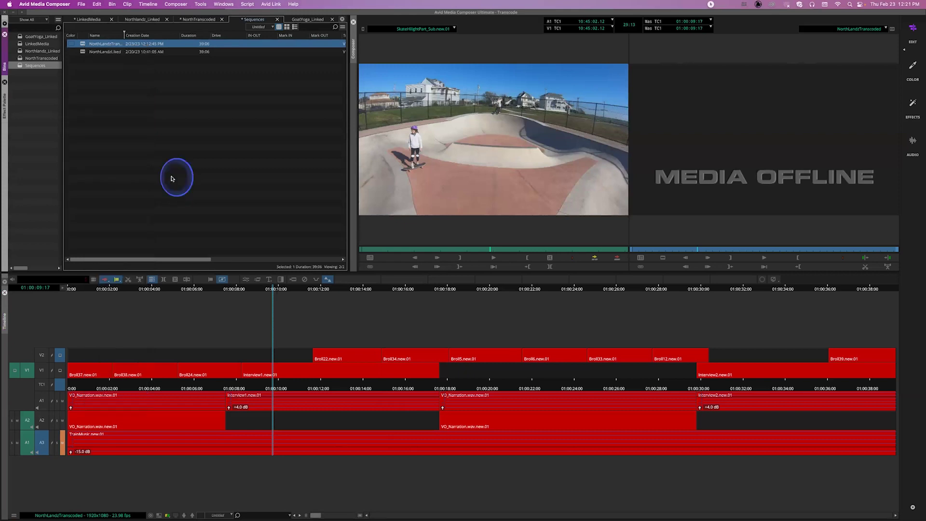
Reposition the Relink dialog over the bin area and examine its Media on drive option and drive selection
drag(387, 96, 252, 122)
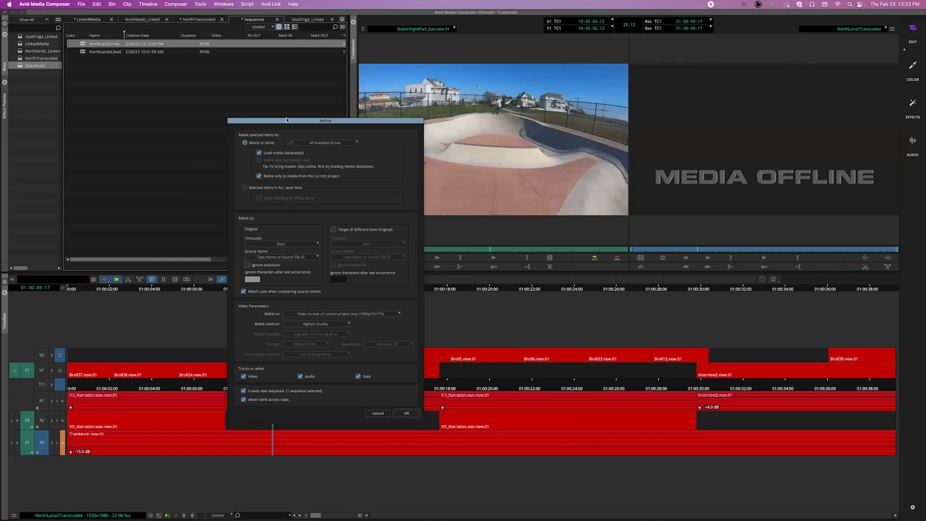
click(702, 174)
click(703, 130)
click(382, 122)
drag(382, 121, 369, 91)
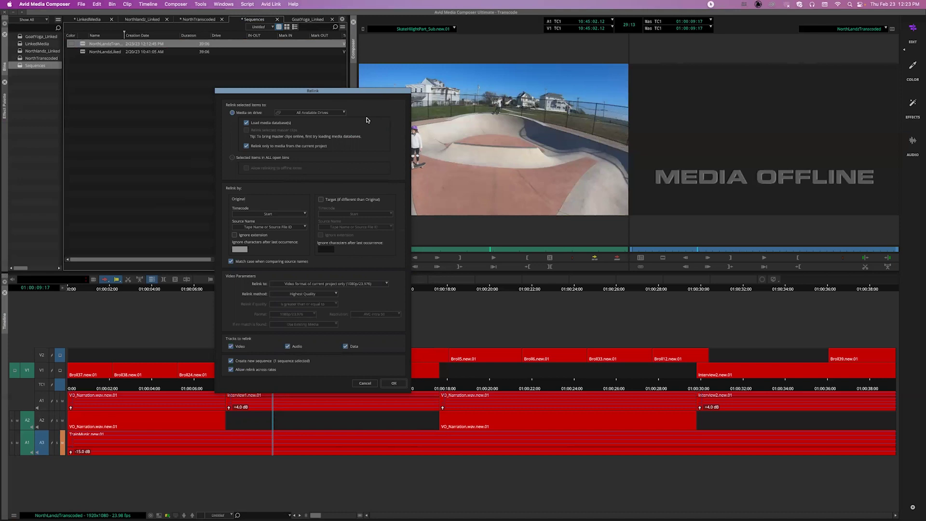
click(338, 65)
click(242, 114)
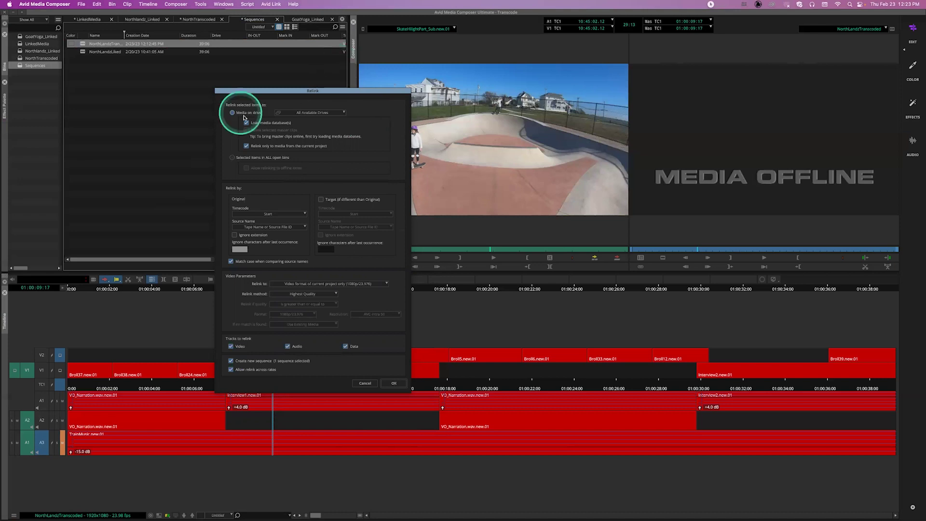
click(303, 114)
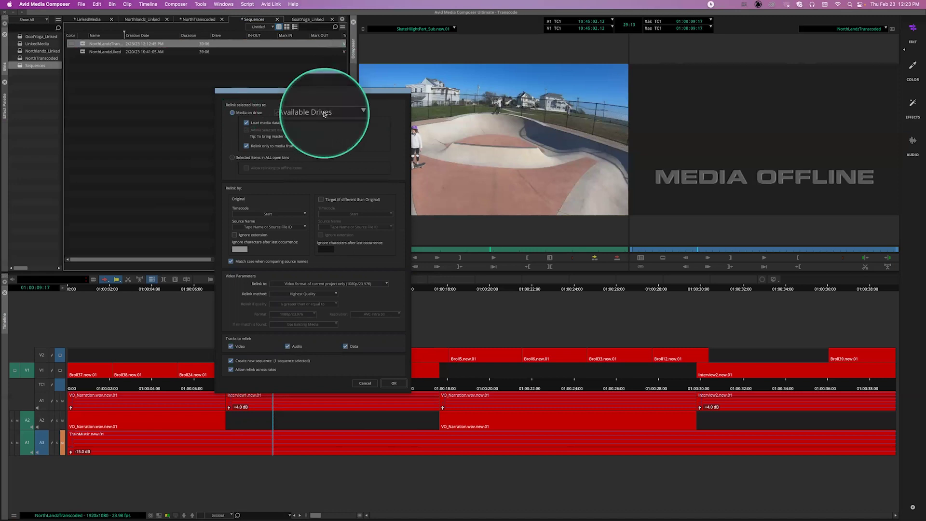
Decline enabling Dictation for now and turn off relinking only to media from the current project
key(ctrl)
key(ctrl)
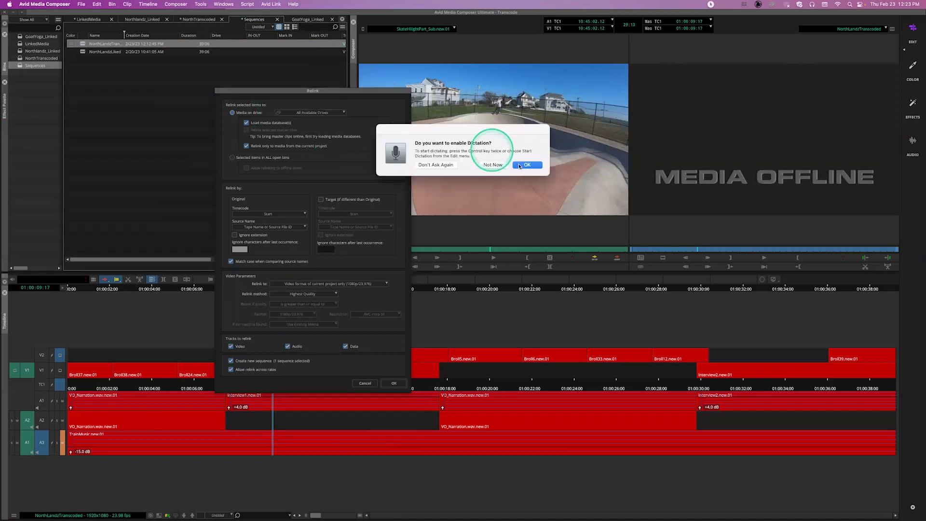
click(496, 167)
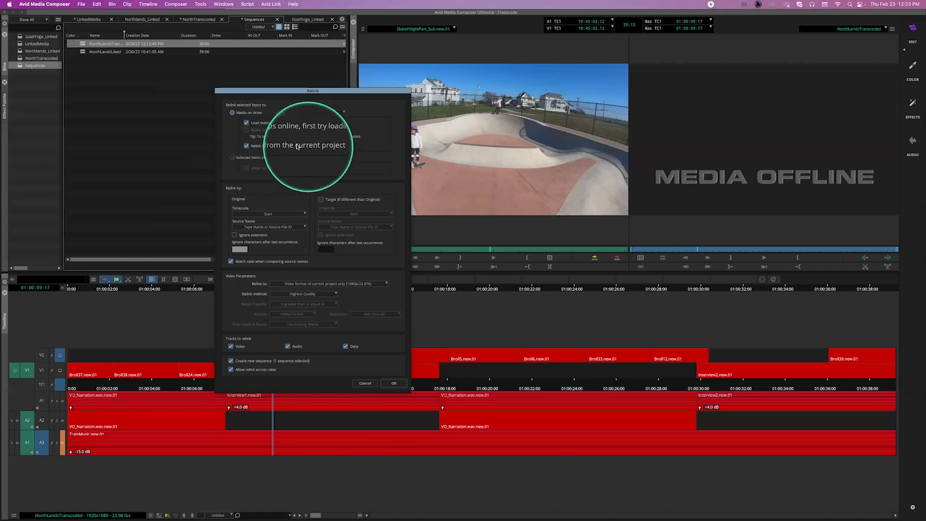
click(247, 146)
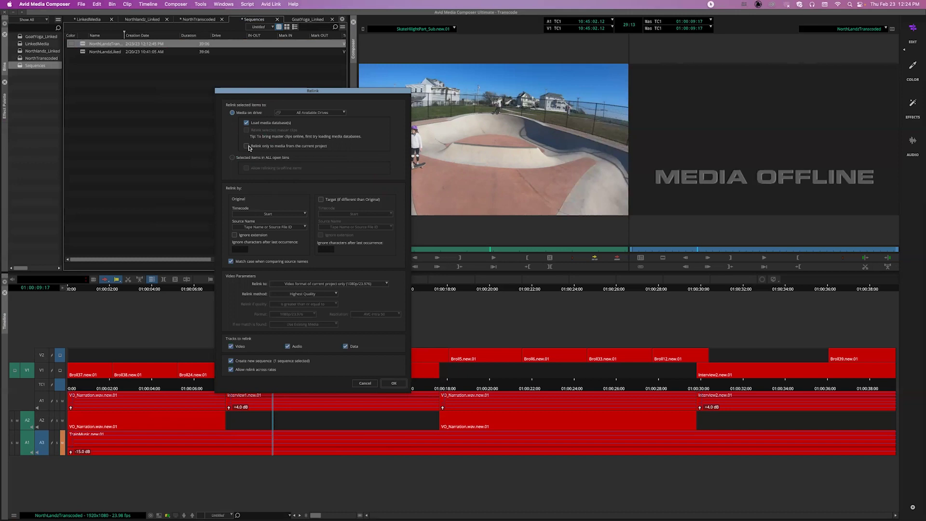
click(337, 173)
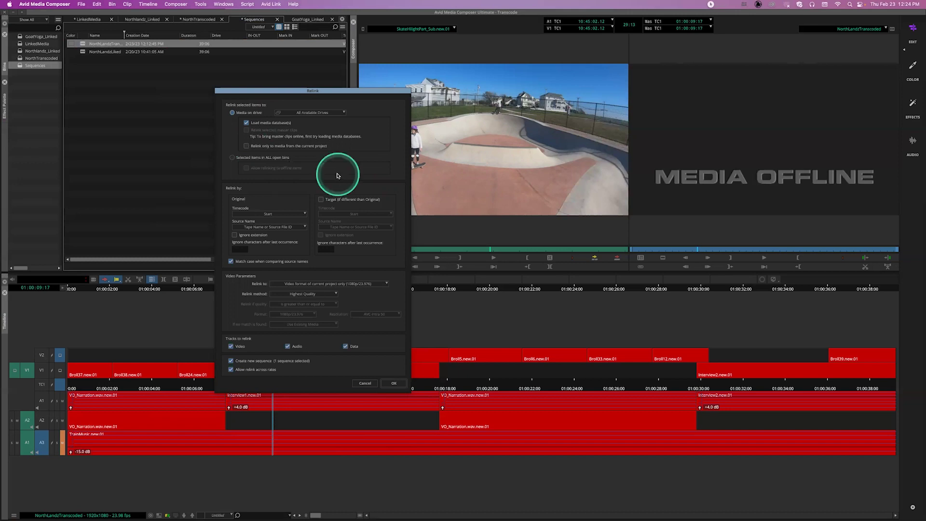
Review the timecode and source name relink criteria, then turn off matching case when comparing source names
click(278, 237)
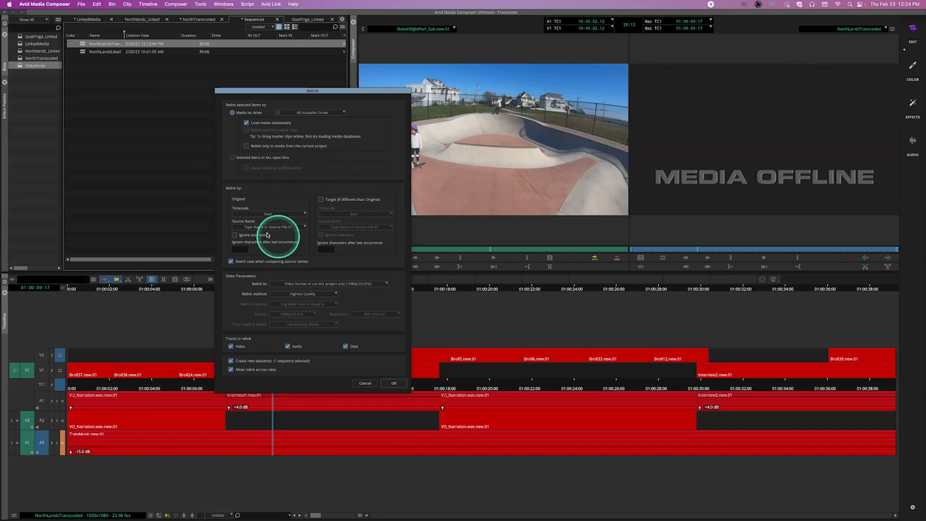
click(248, 213)
click(254, 215)
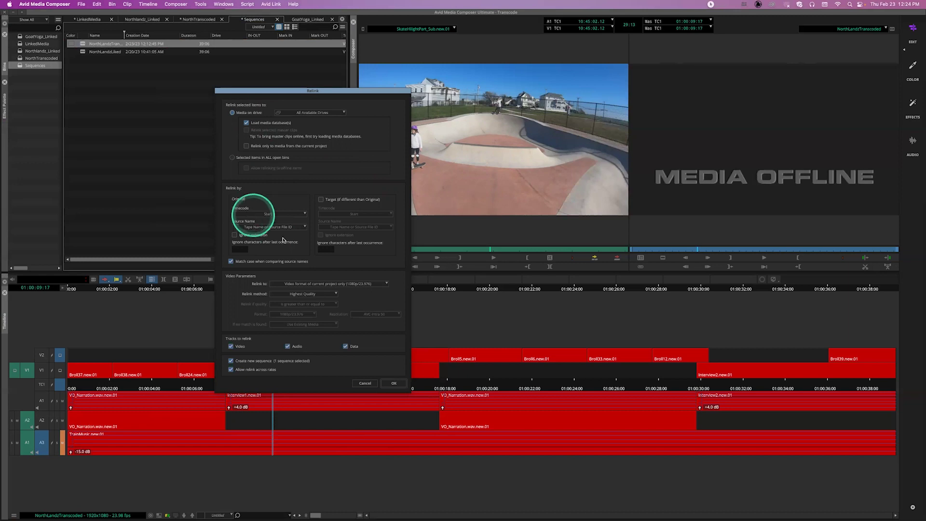
click(251, 231)
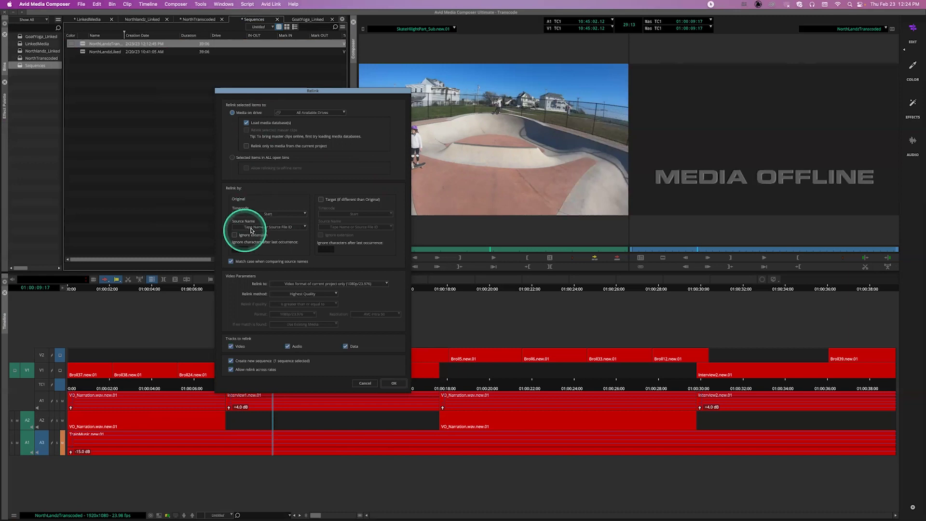
click(276, 229)
click(244, 265)
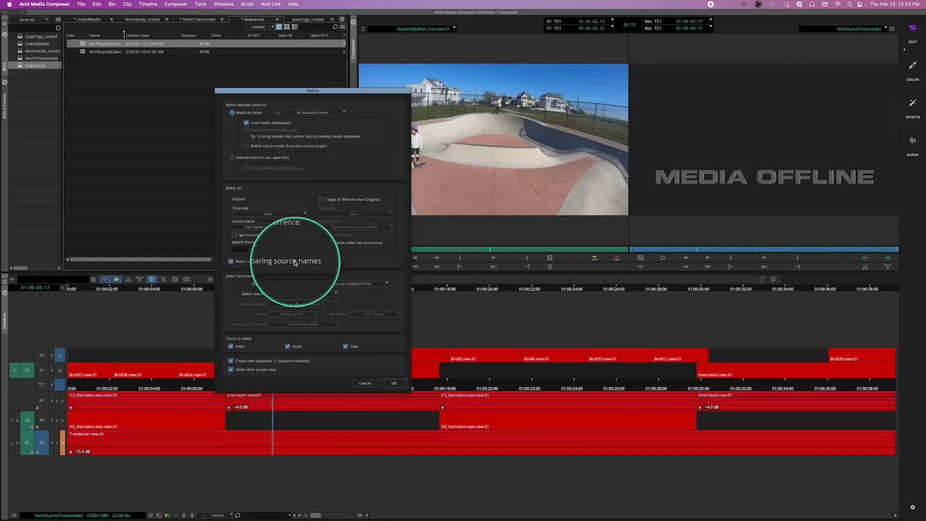
click(231, 261)
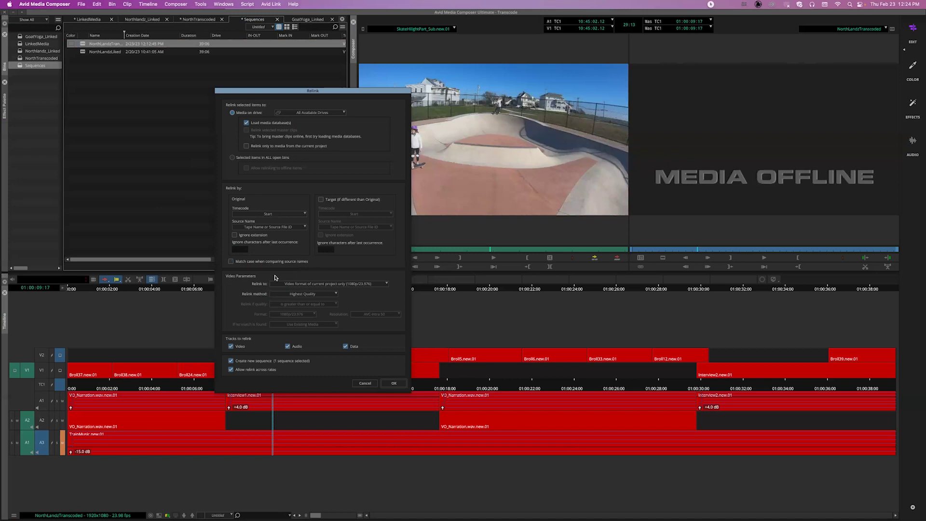
Set the relink target to Any video format with the Highest Quality method, and turn off creating a new sequence
click(291, 285)
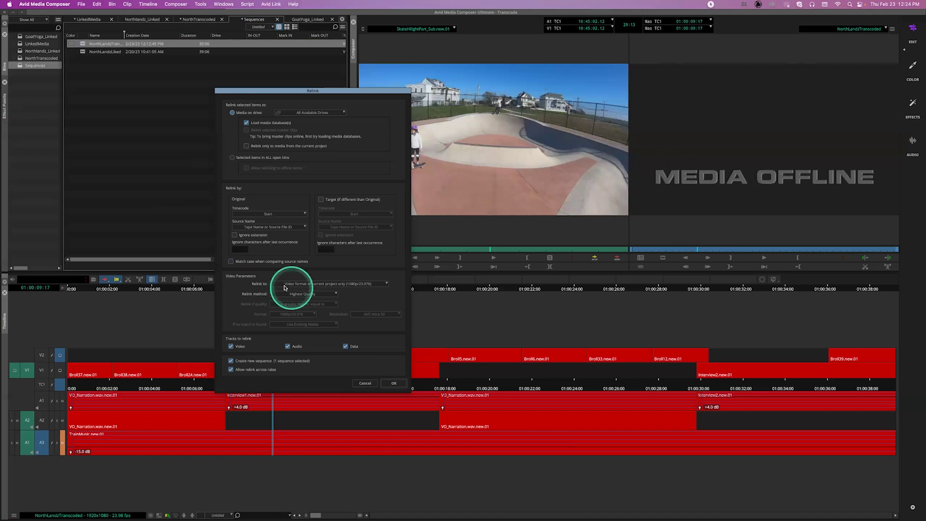
click(363, 286)
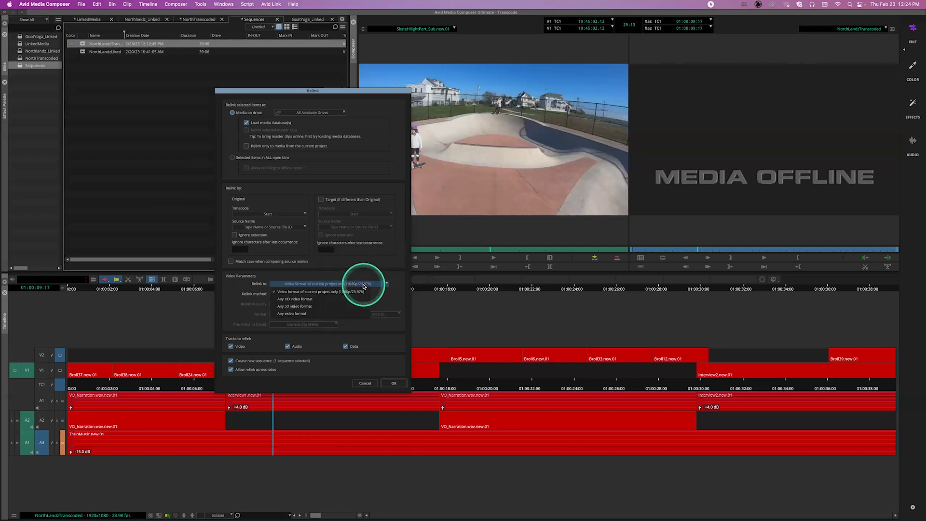
click(299, 314)
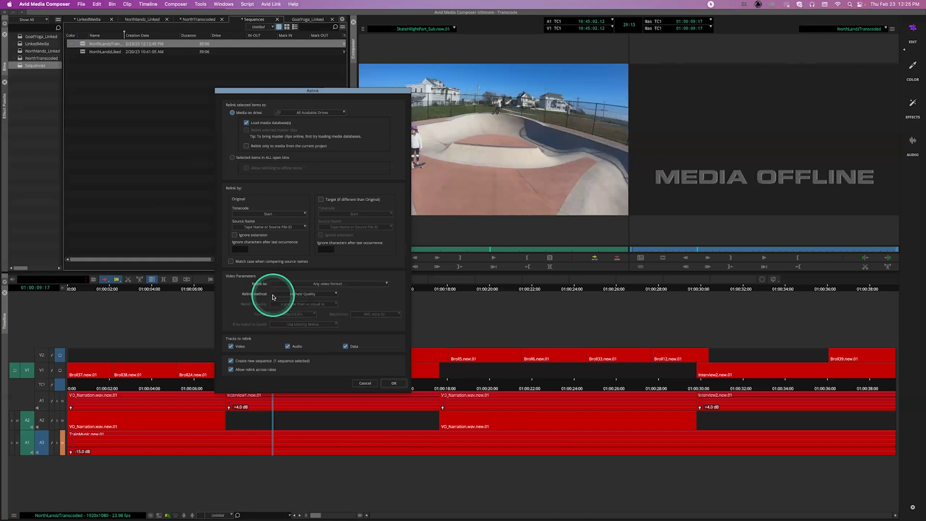
click(273, 296)
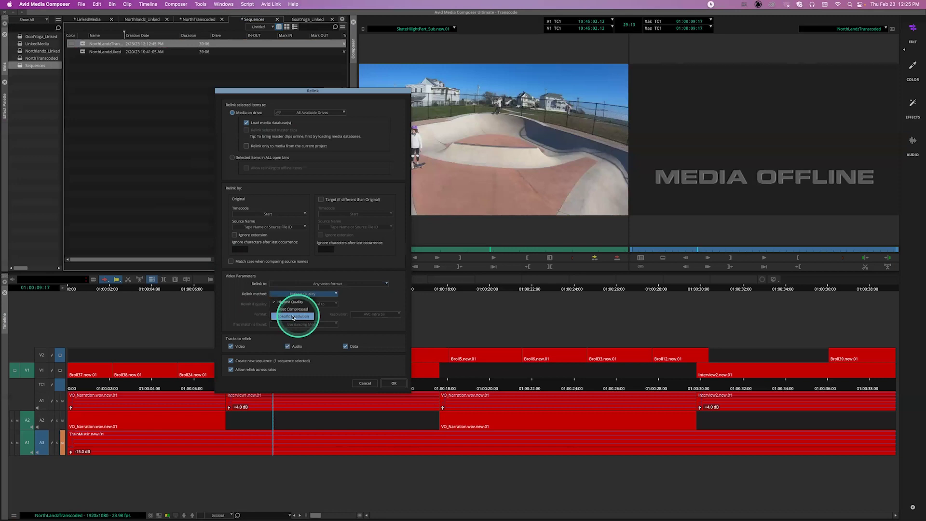
click(300, 302)
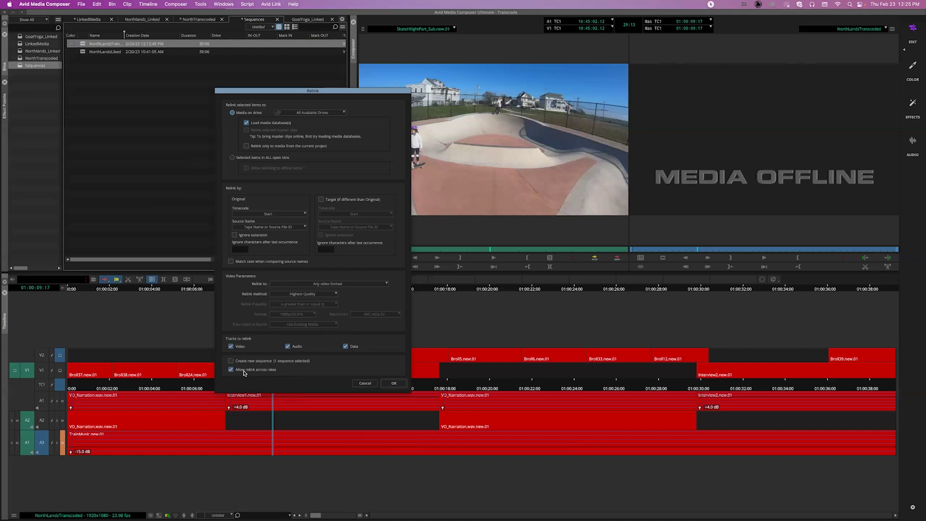
Keep relinking across rates allowed and run the relink on the NorthLandzTranscoded sequence
click(390, 340)
click(241, 369)
click(400, 367)
click(396, 383)
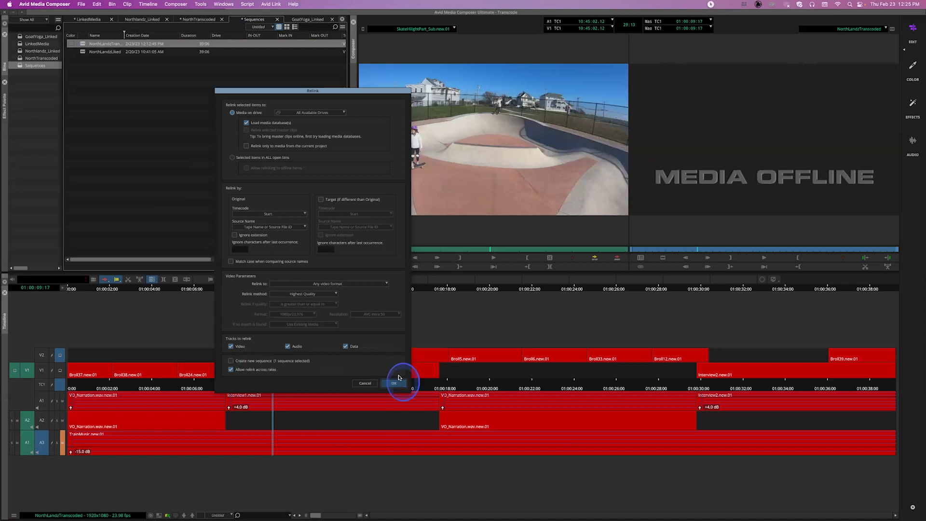
click(438, 318)
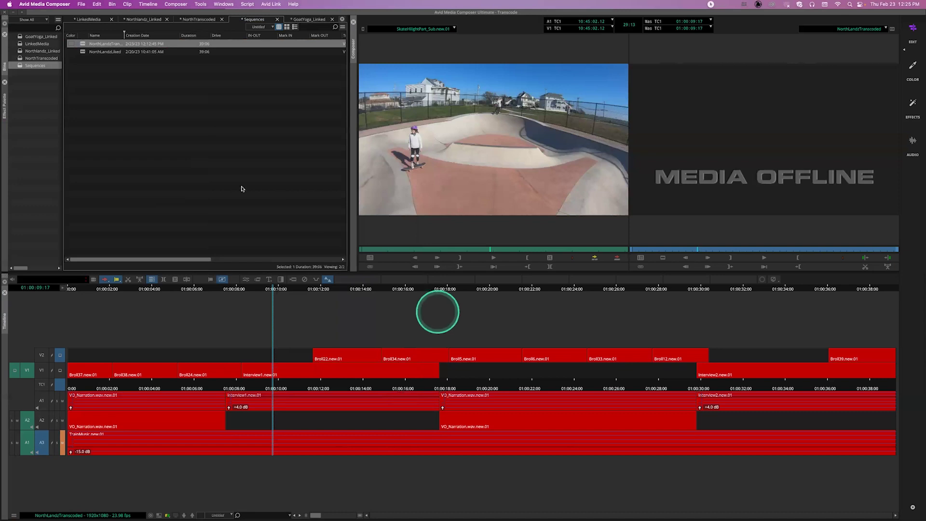
click(135, 96)
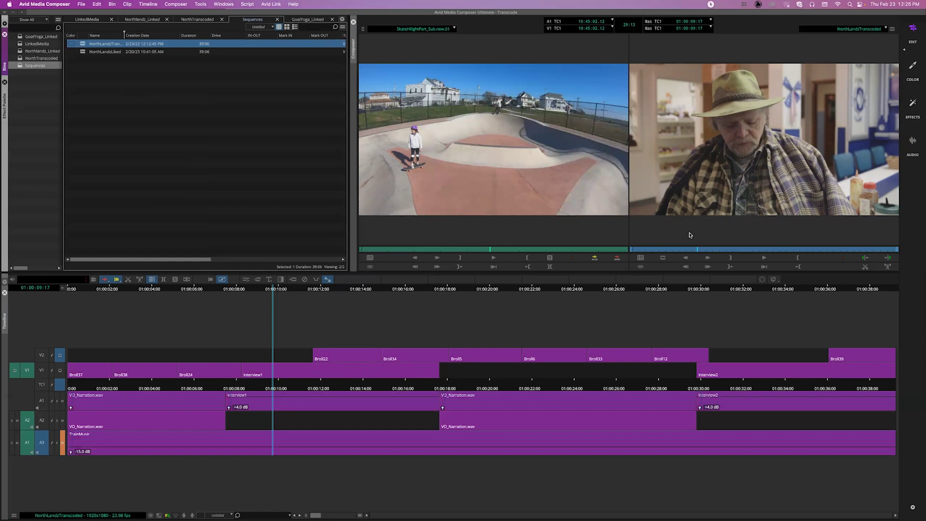
Hide the editing application and open the Cliff drive in Finder
key(cmd+h)
click(774, 233)
click(902, 185)
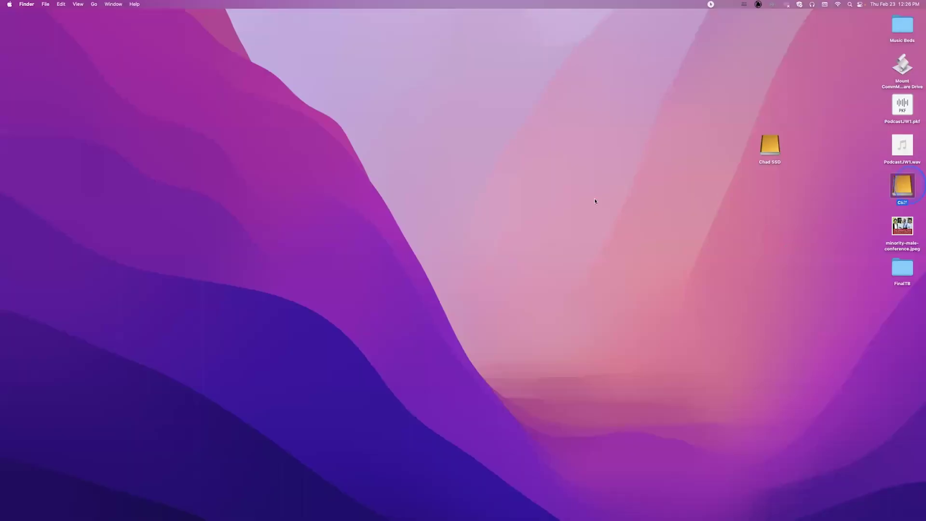
click(367, 286)
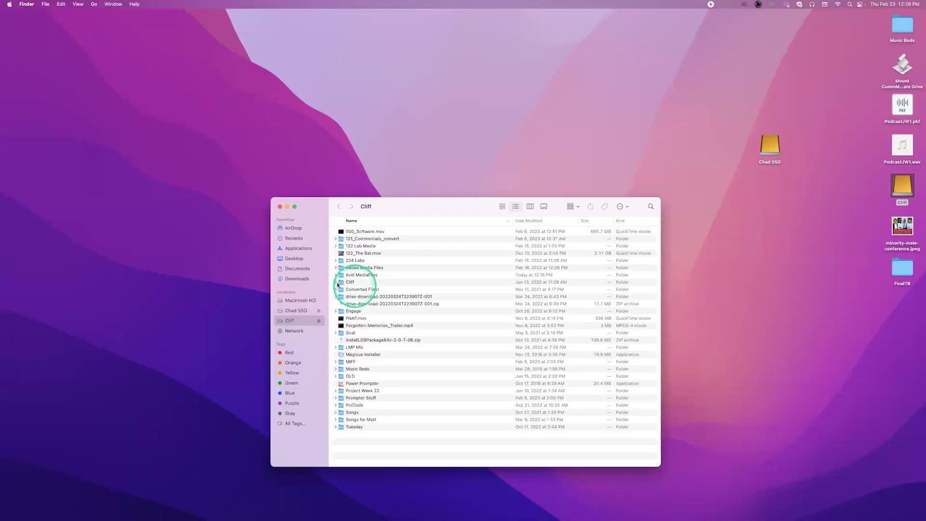
click(340, 284)
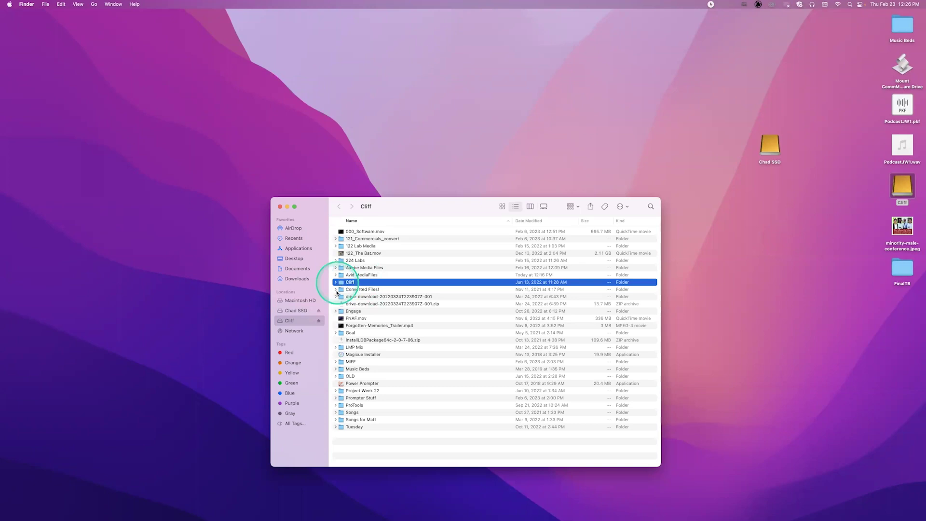
key(super+Down)
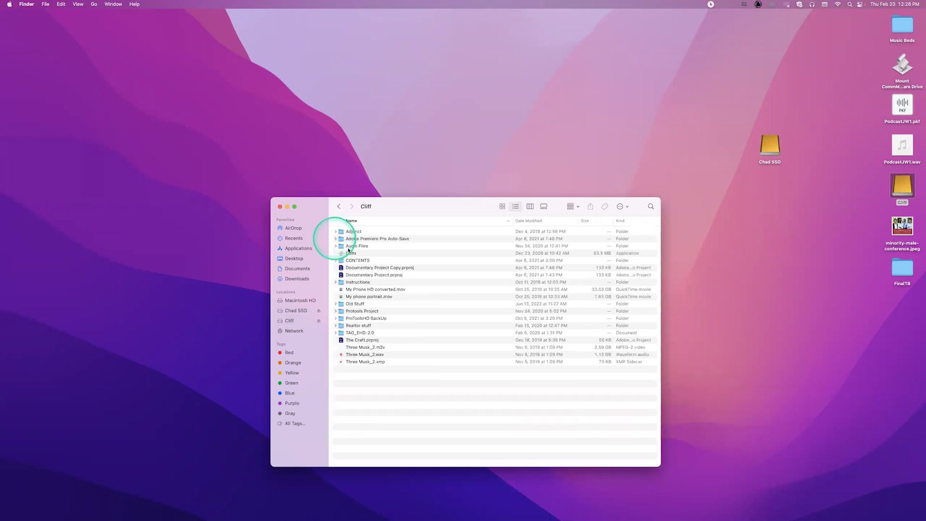
key(super+bracketleft)
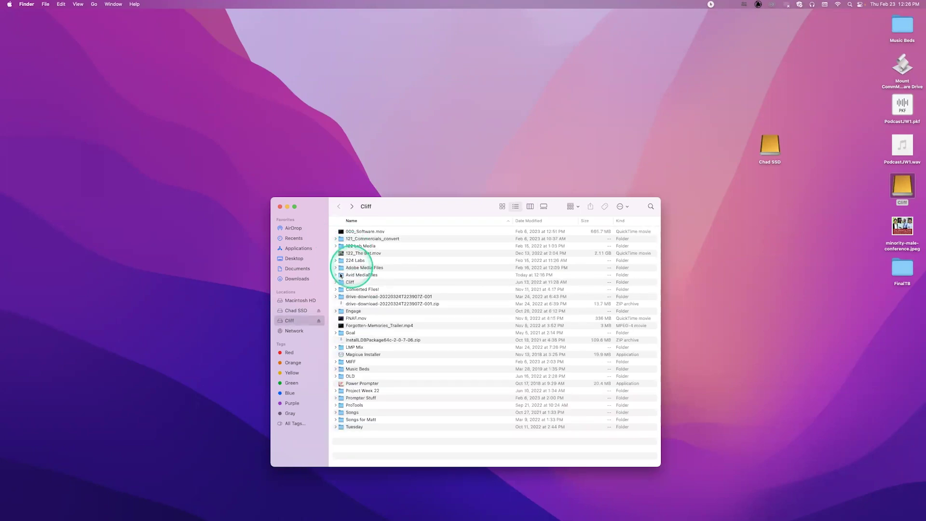
Open the Avid MediaFiles folder and examine the contents of folder 1 inside its MXF folder
click(352, 275)
key(super+Down)
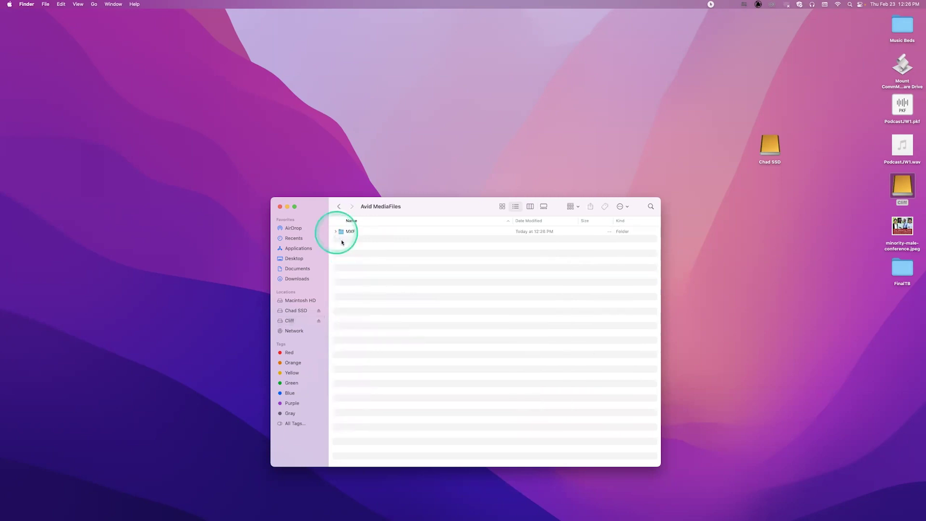
click(341, 238)
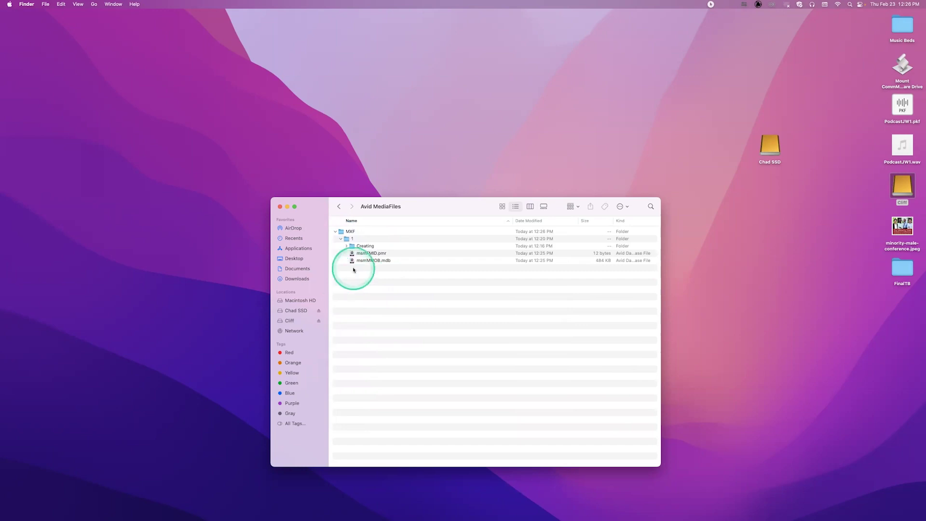
Return to Media Composer, load the sequence from the GoatYoga_Linked bin and scrub through its clips
click(463, 504)
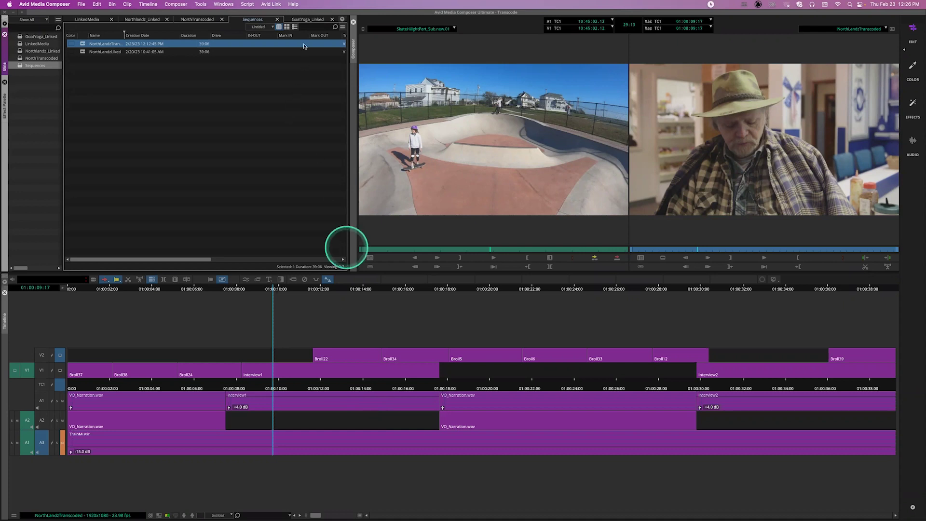
click(314, 20)
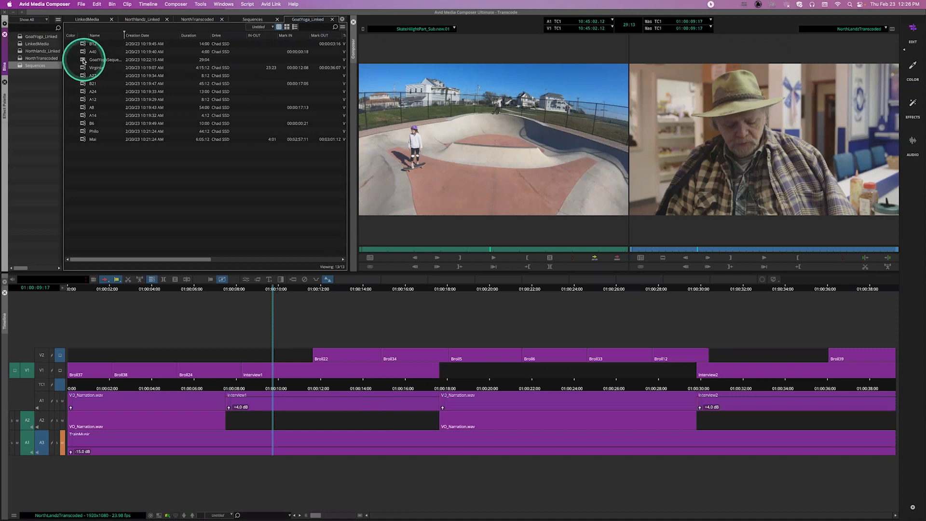
double_click(83, 60)
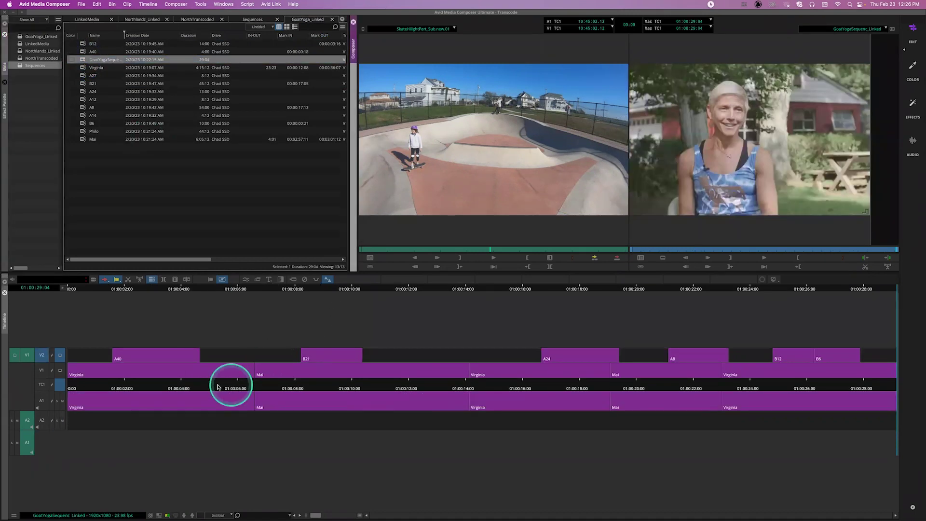
click(238, 386)
click(312, 384)
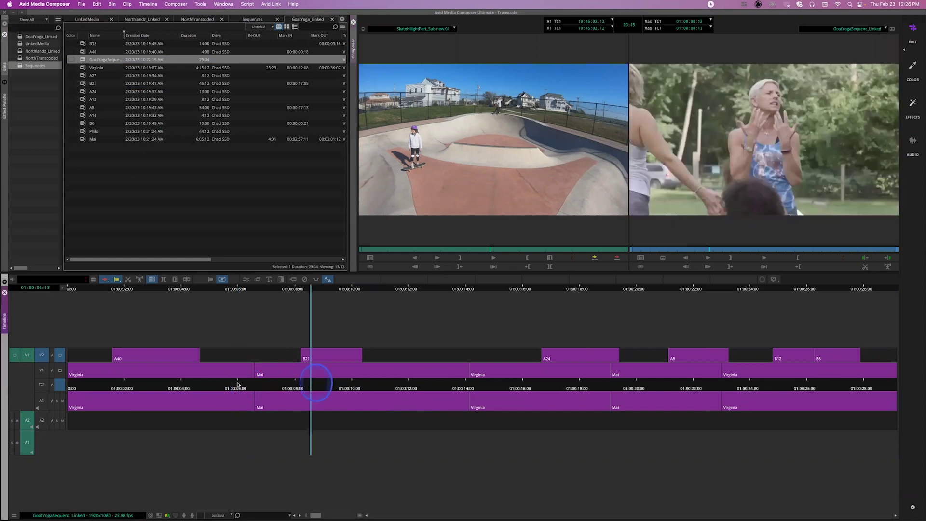
click(205, 386)
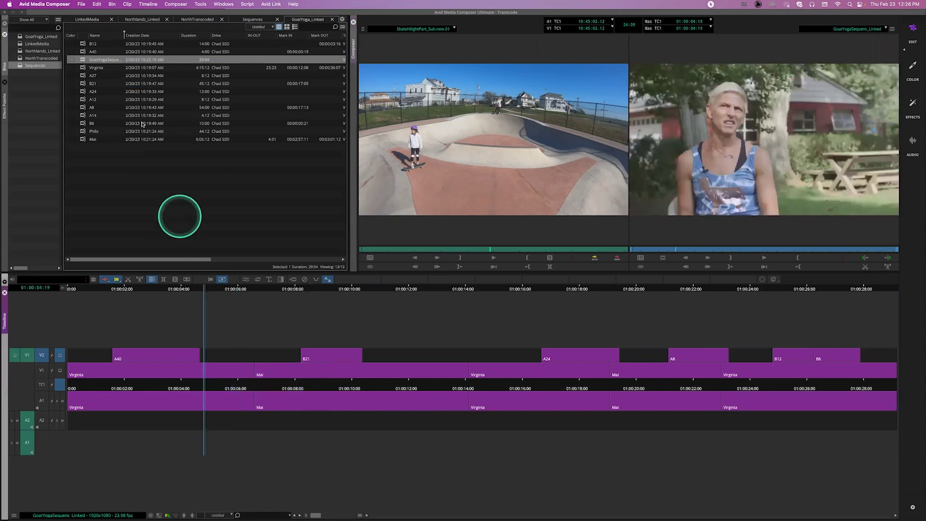
Rename the goat yoga sequence GoatYogaLinked and move it from the GoatYoga_Linked bin to the Sequences bin
click(118, 59)
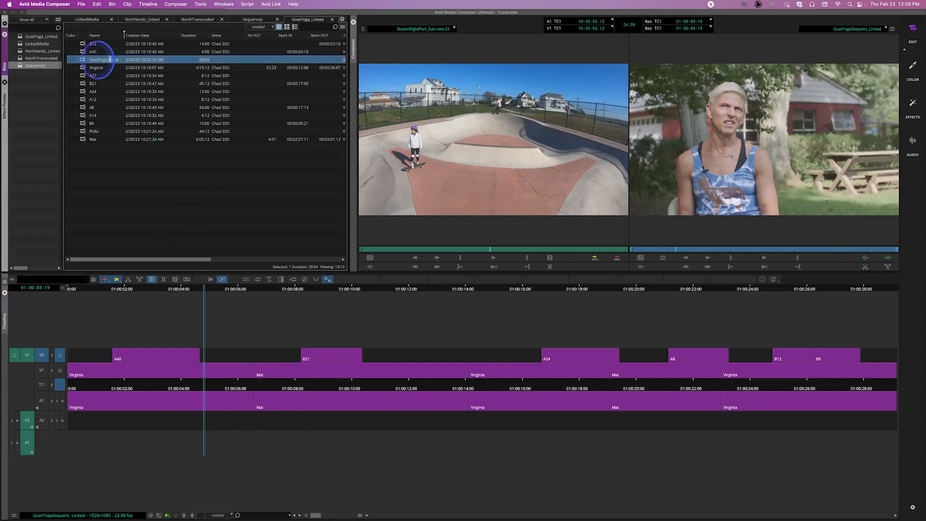
click(119, 59)
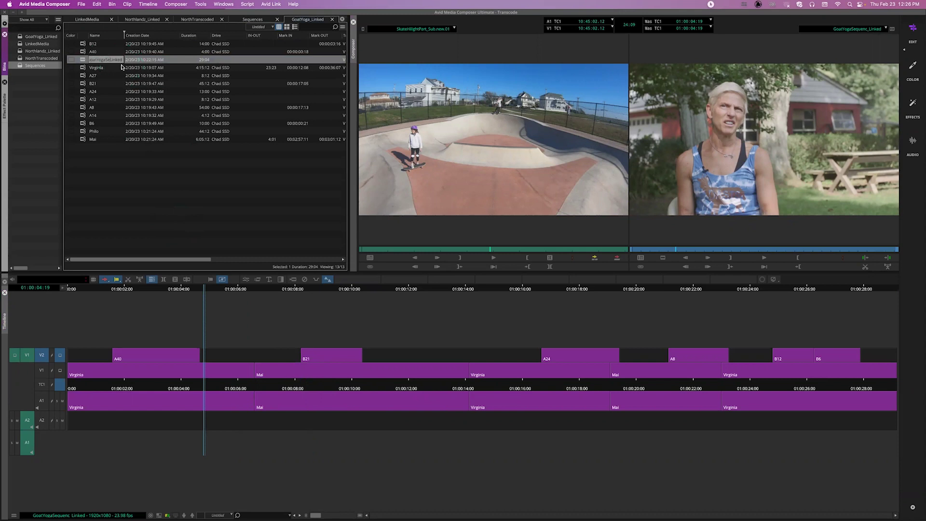
key(BackSpace)
key(BackSpace)
click(113, 129)
click(84, 58)
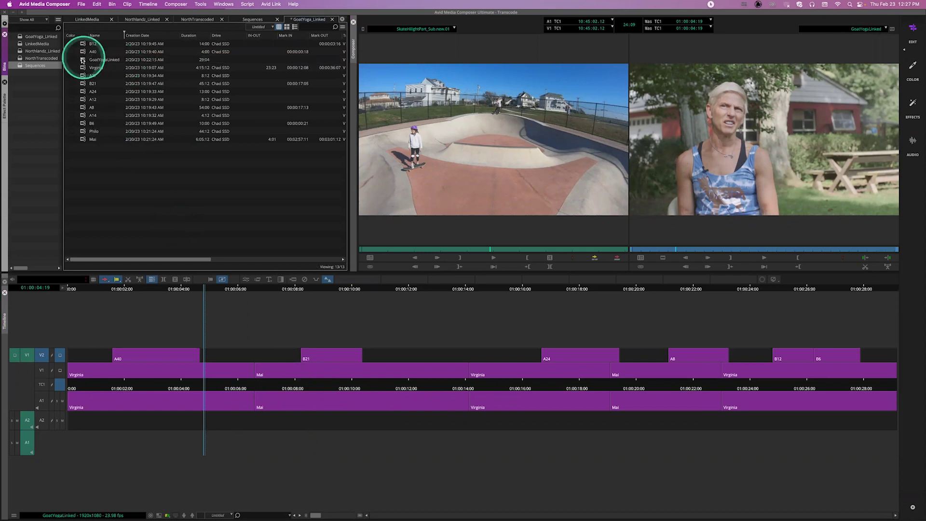
drag(257, 25, 92, 52)
Duplicate the GoatYogaLinked sequence in the Sequences bin and name the copy GoatYogaTranscoded
click(84, 44)
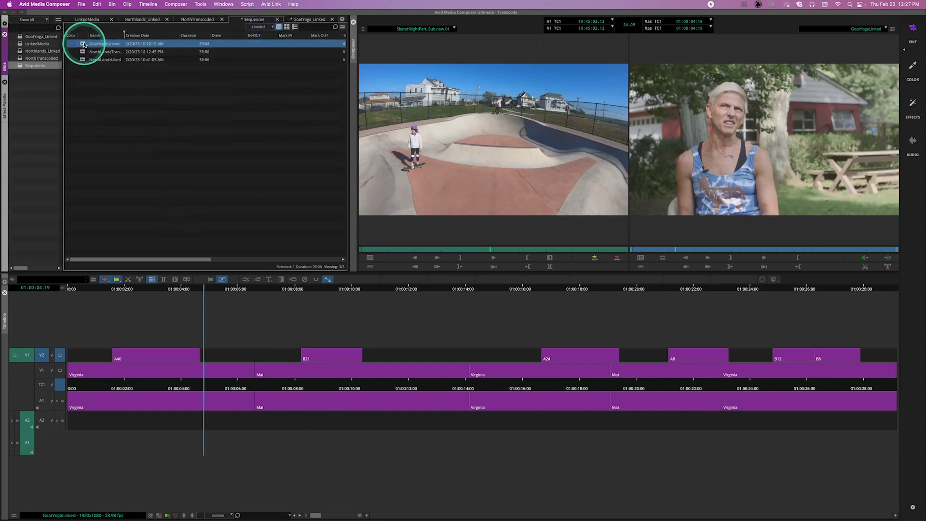
key(super+d)
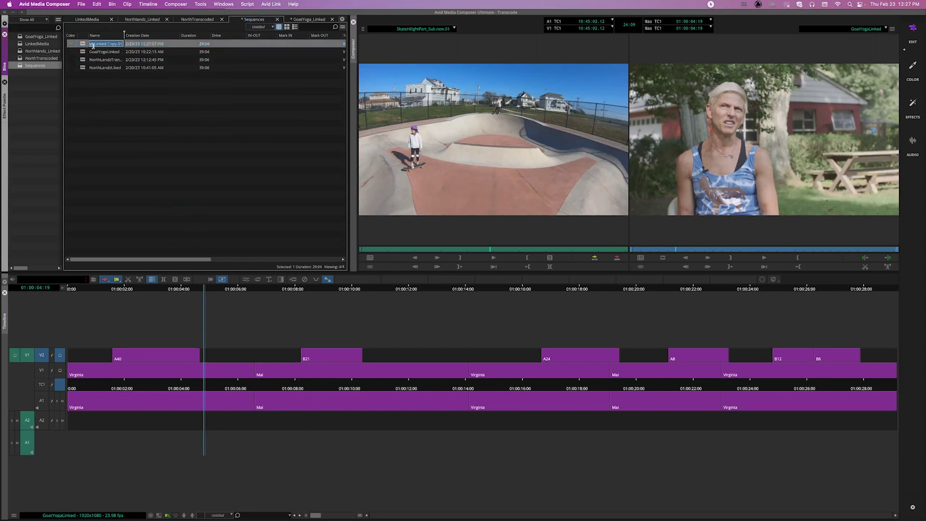
click(99, 44)
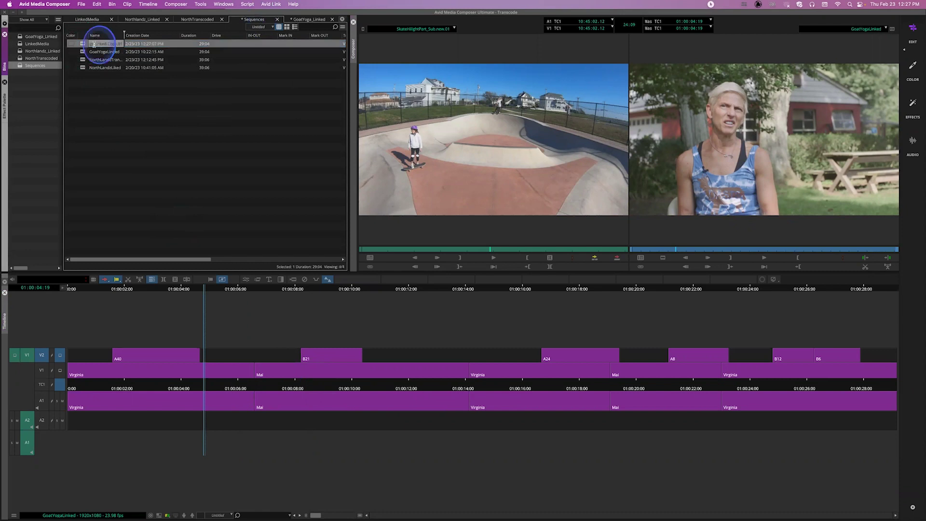
click(106, 42)
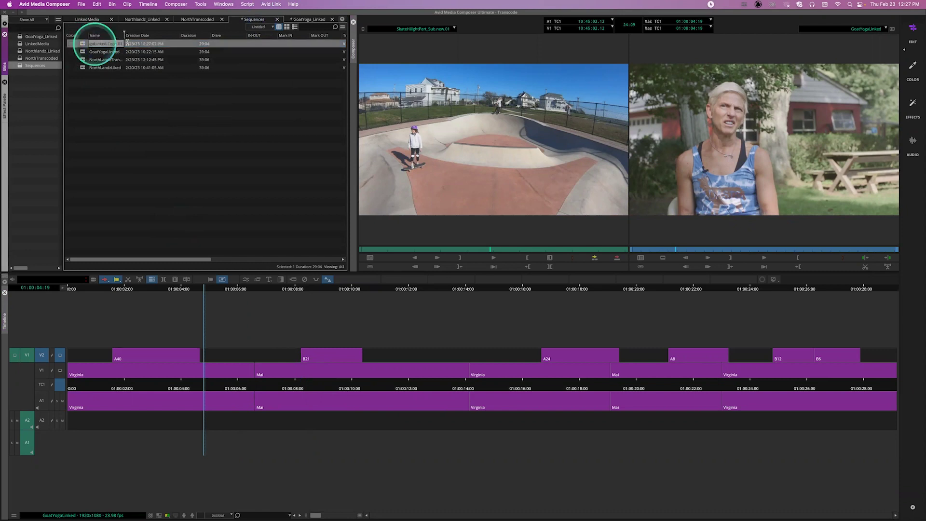
shift+click(127, 44)
text(Transcode)
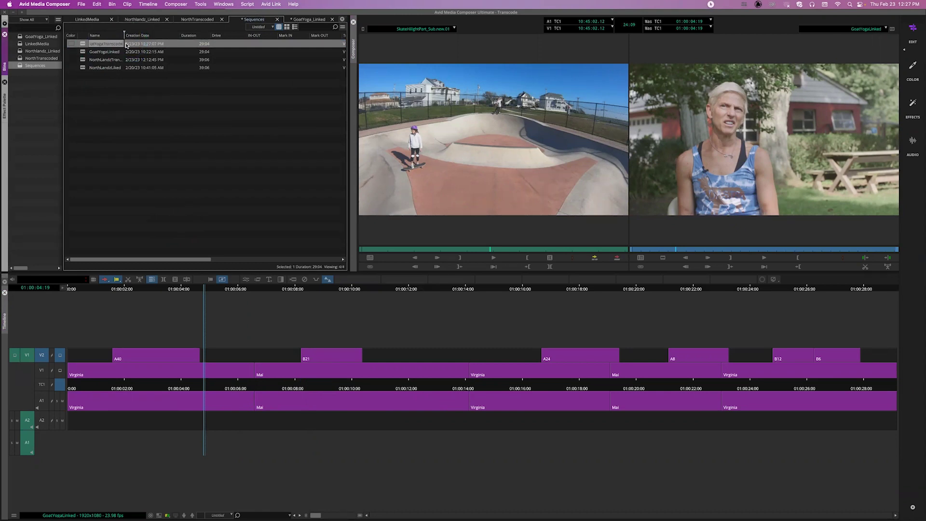
key(Return)
Load the GoatYogaTranscoded sequence into the timeline and park the playhead on clip B21
click(86, 44)
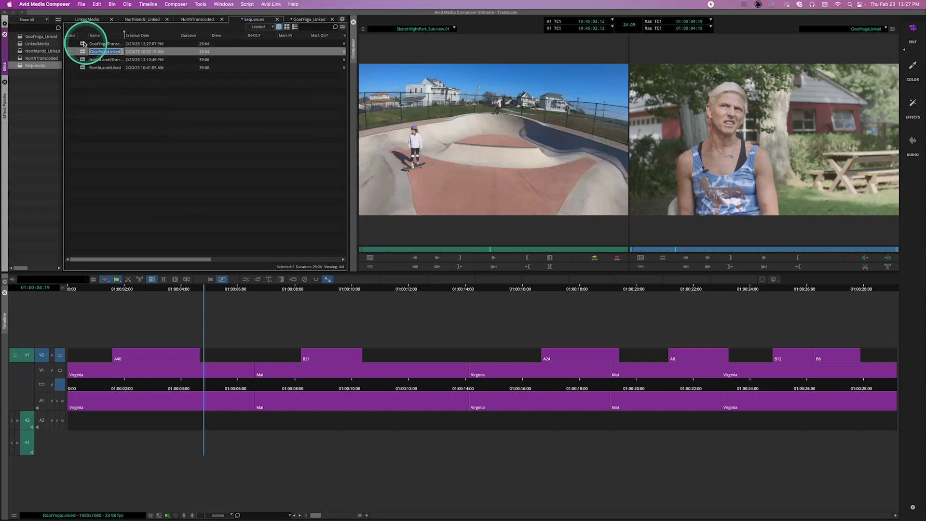
double_click(86, 44)
click(314, 384)
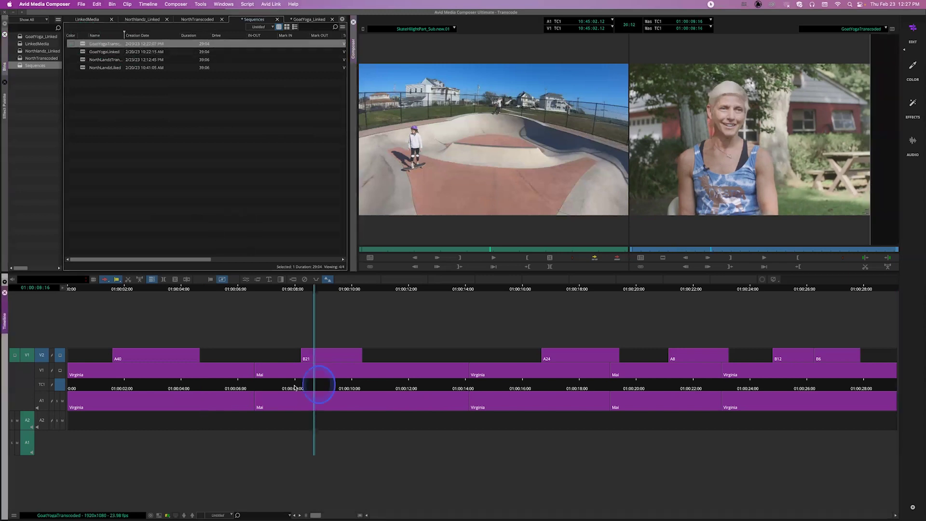
Play back the GoatYogaTranscoded sequence from just before clip B21 and again from clip A24 to review the footage
click(291, 386)
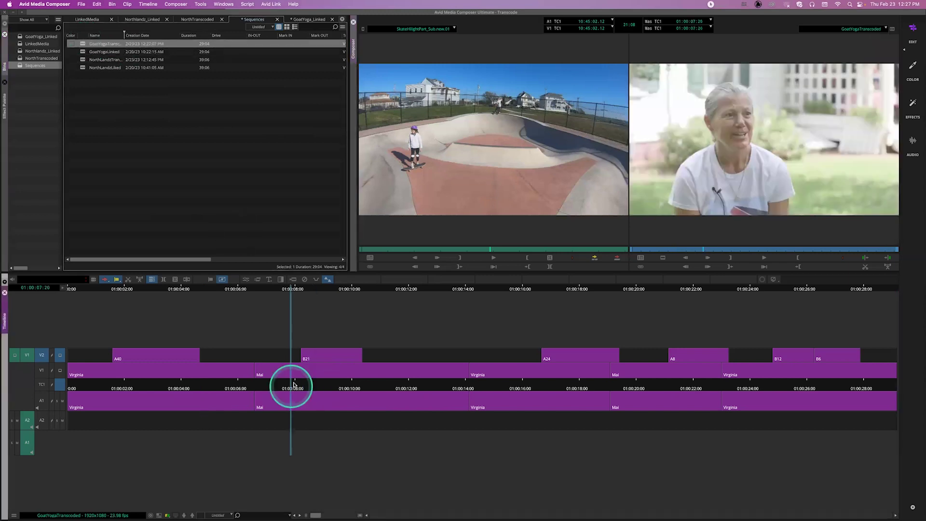
key(space)
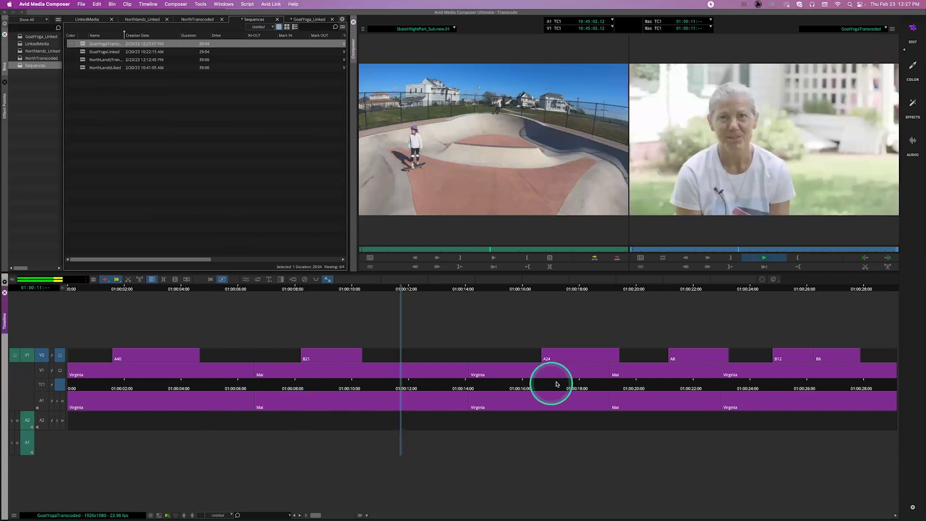
click(580, 385)
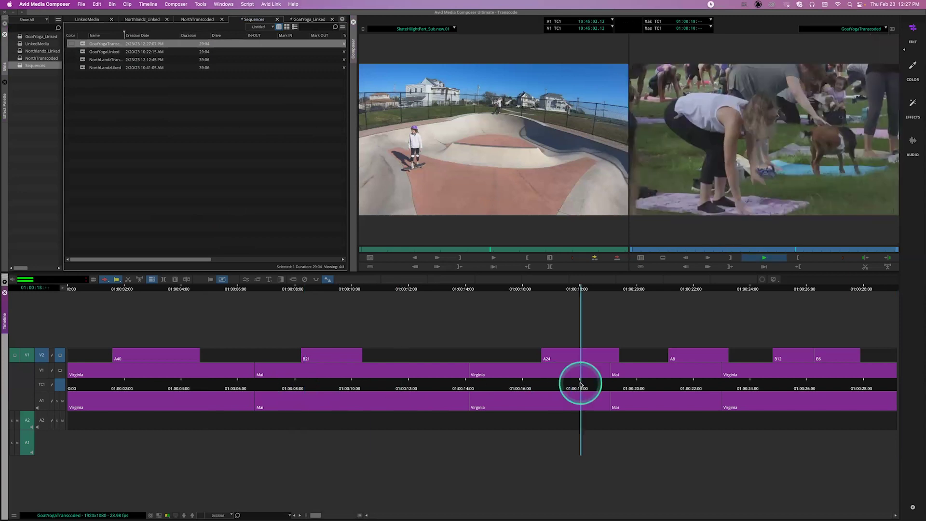
key(space)
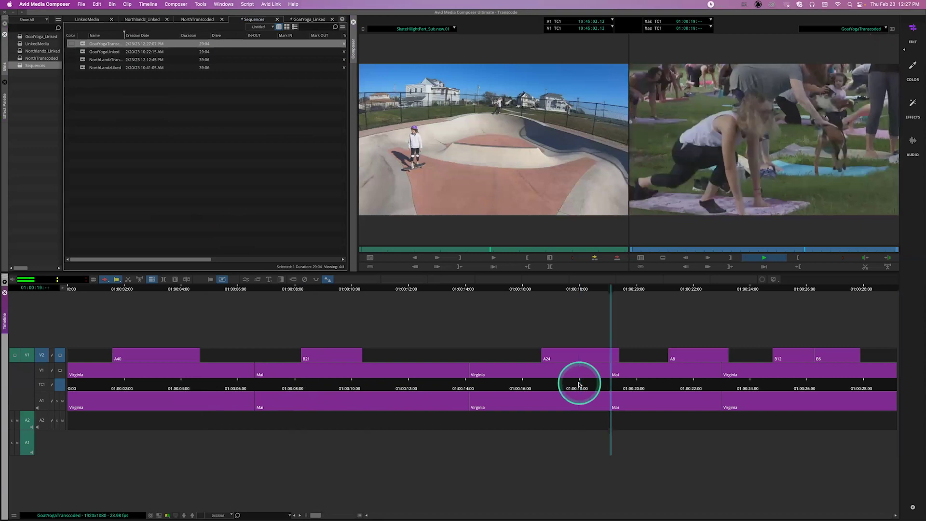
key(space)
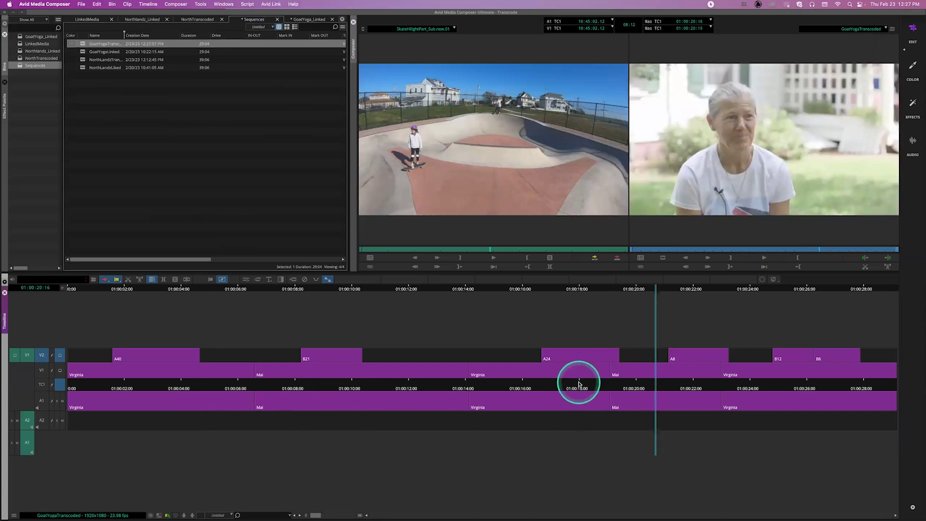
Select the GoatYogaTranscoded sequence in the Sequences bin and save the bin
click(88, 44)
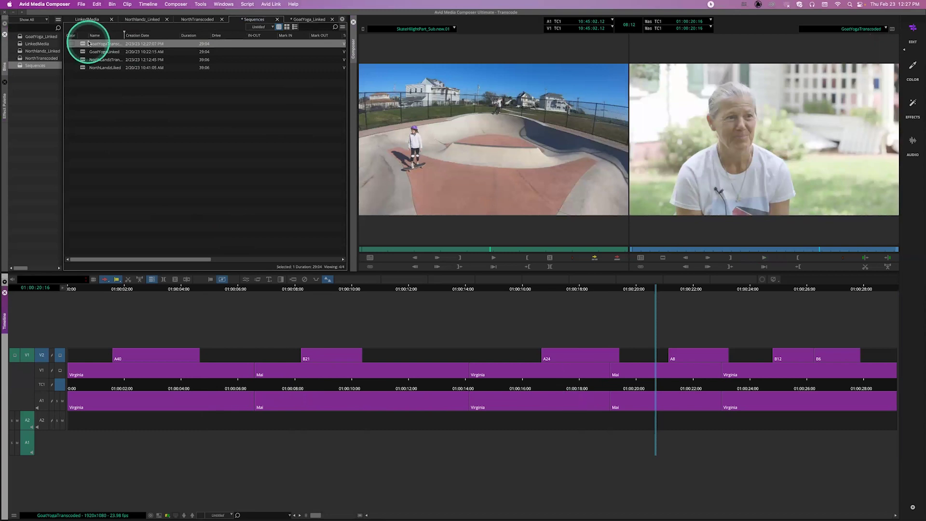
click(84, 43)
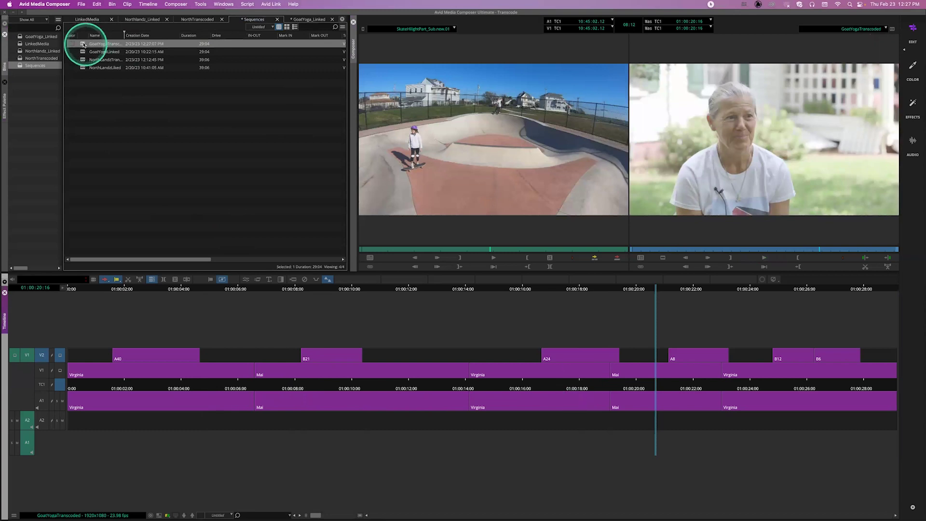
click(83, 44)
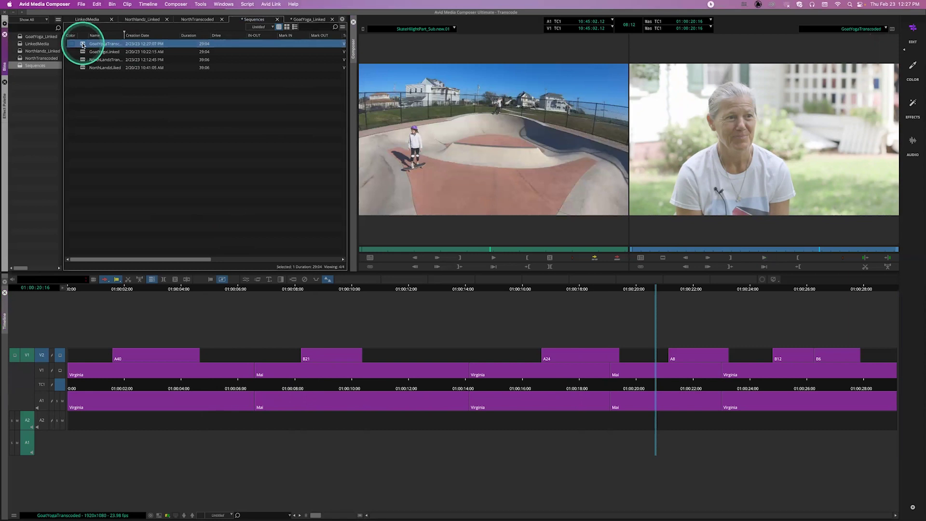
key(super+s)
right_click(83, 45)
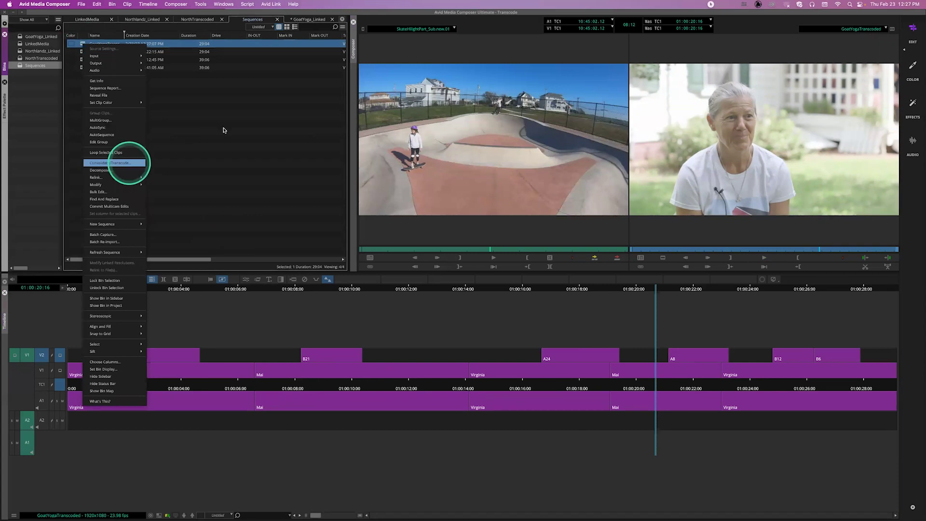
click(100, 75)
Create a new bin in the project and name it GoatsTranscoded
right_click(43, 90)
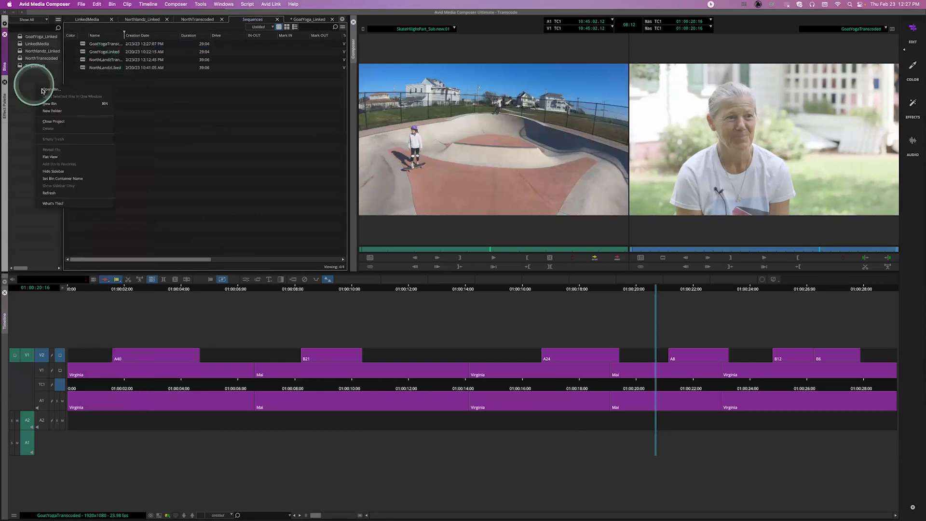
click(51, 103)
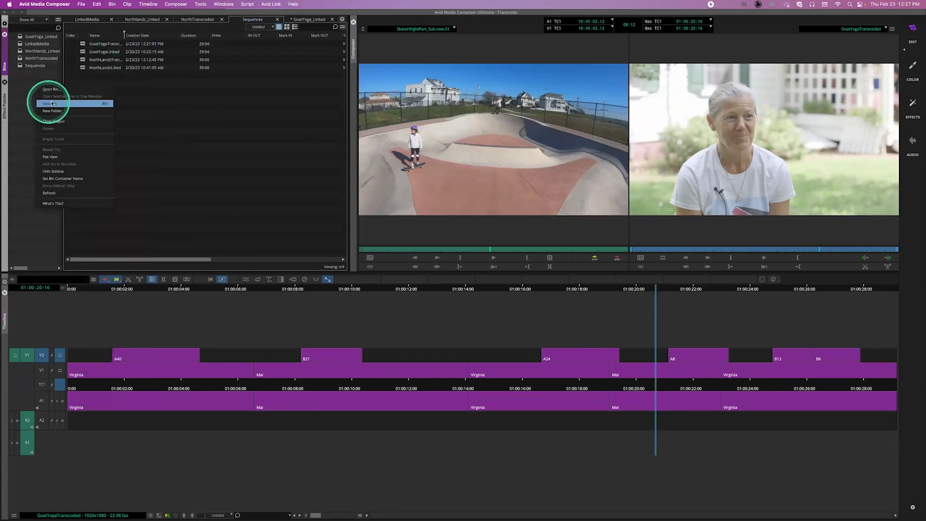
text(GoatsTP)
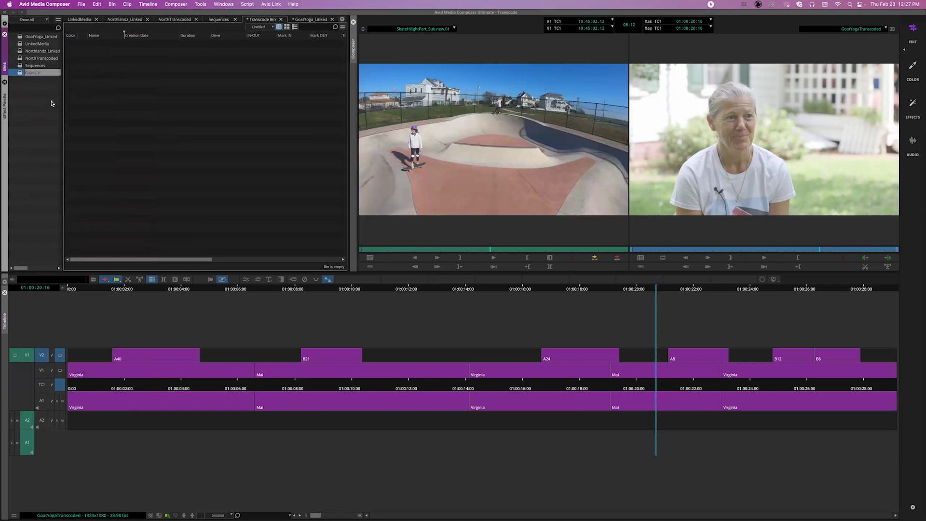
key(BackSpace)
text(ranscoded)
click(67, 100)
Move the GoatYogaTranscoded sequence from the Sequences bin into the GoatsTranscoded bin
click(211, 21)
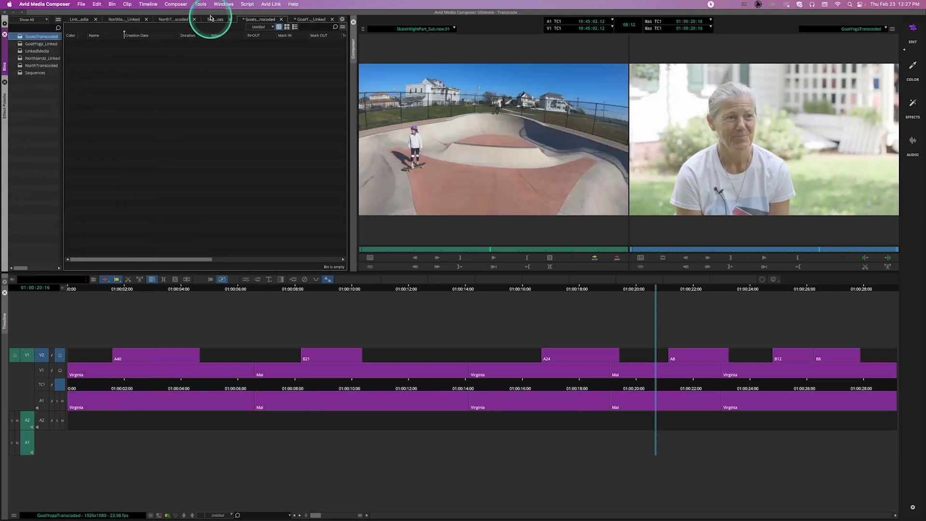
click(86, 48)
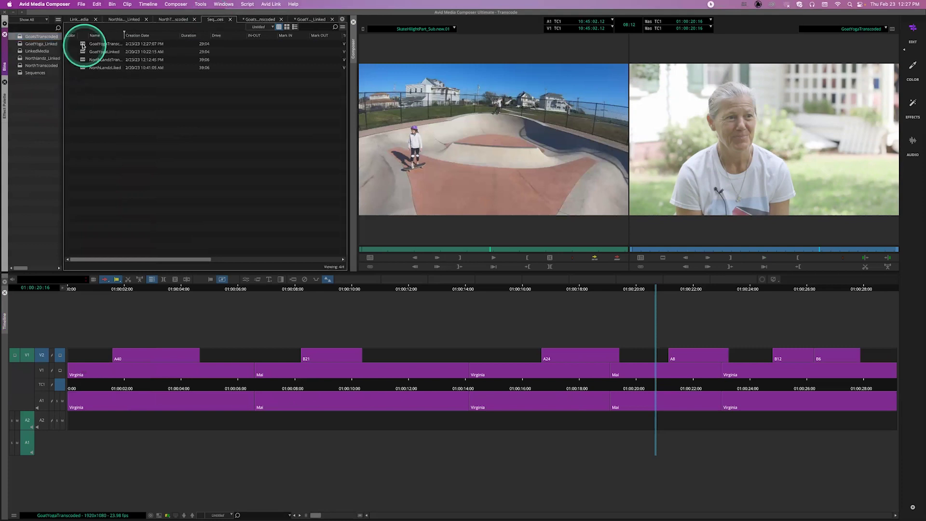
click(247, 21)
drag(140, 60, 77, 46)
click(78, 46)
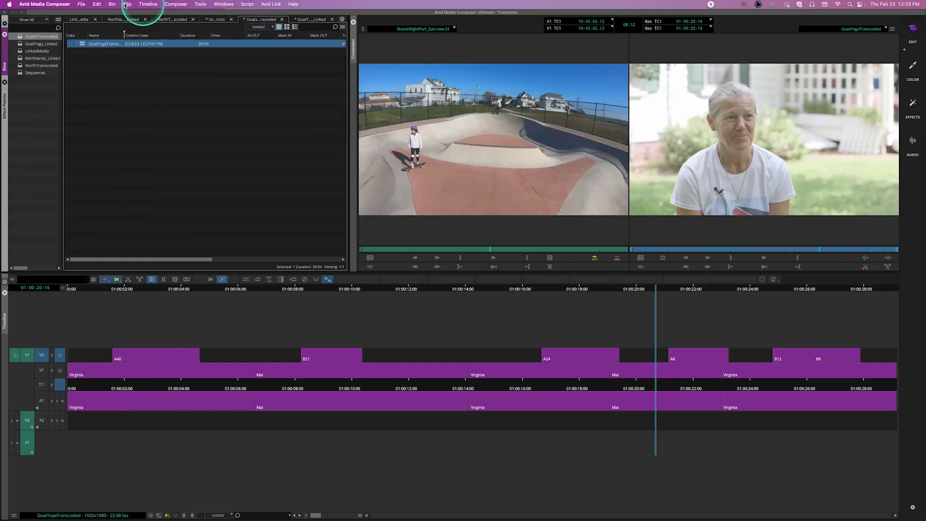
Open the Consolidate/Transcode settings for the GoatYogaTranscoded sequence and review the target drive, handle length and frame rate options
click(127, 4)
click(157, 118)
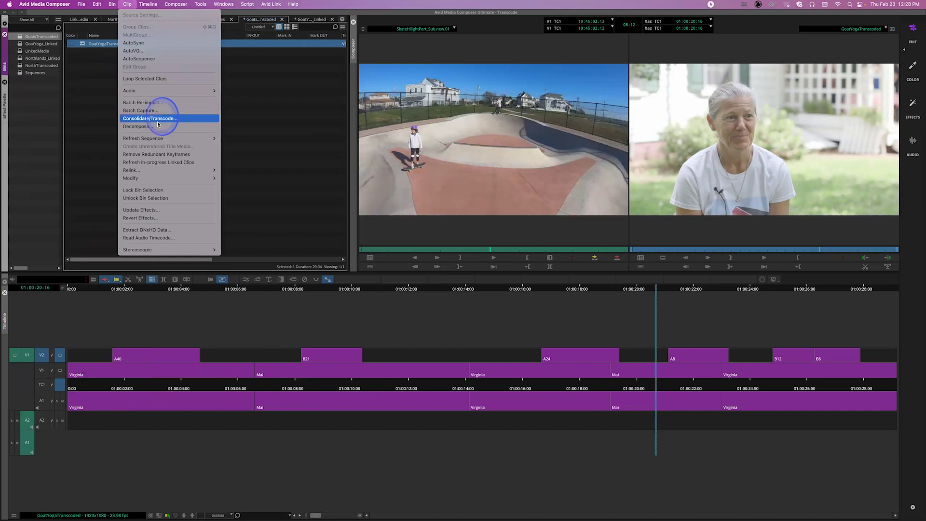
click(431, 205)
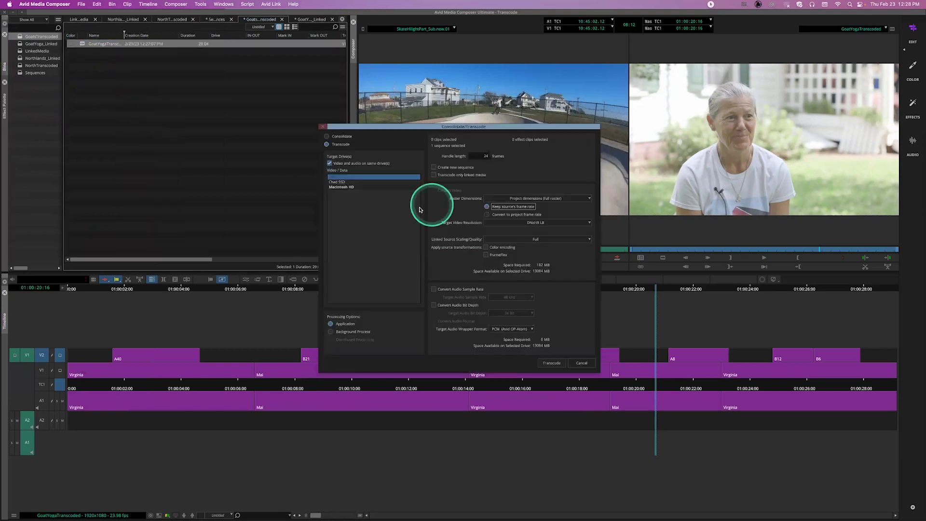
click(349, 182)
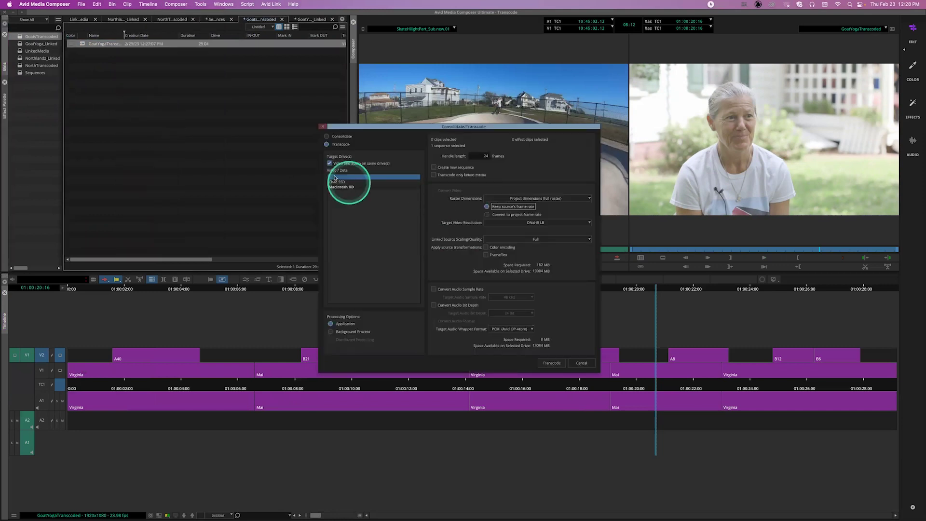
click(335, 178)
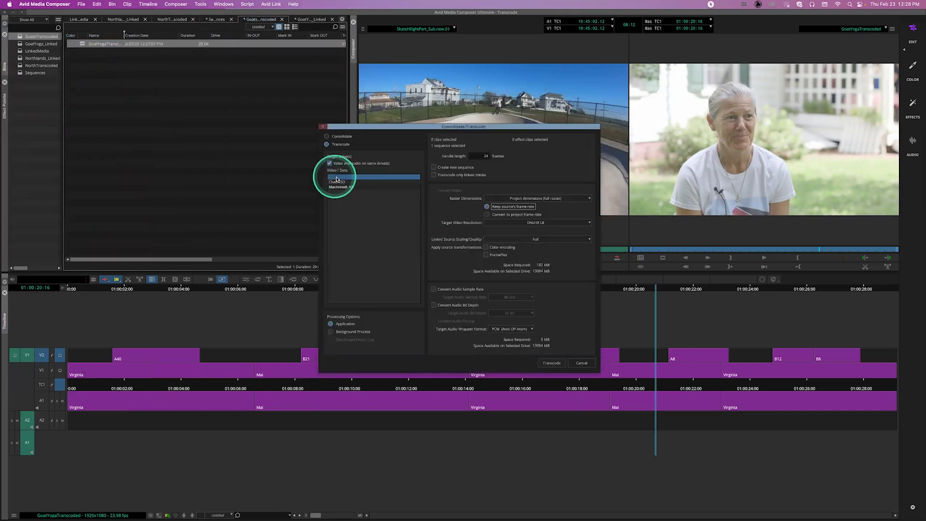
click(388, 205)
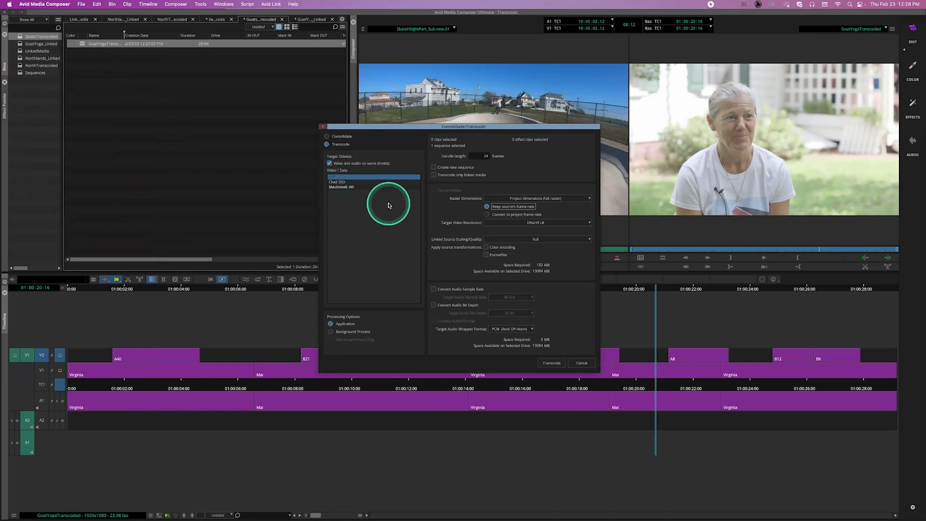
click(395, 213)
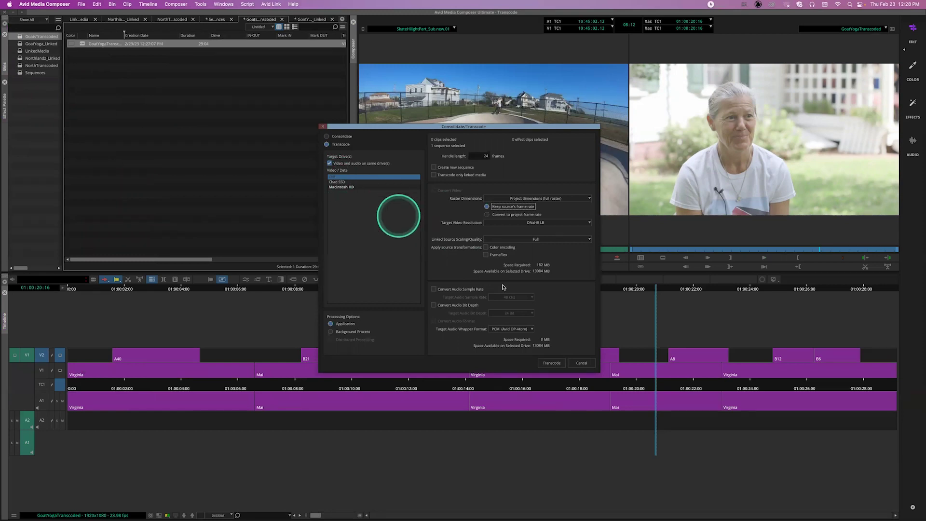
click(523, 264)
click(509, 212)
click(505, 172)
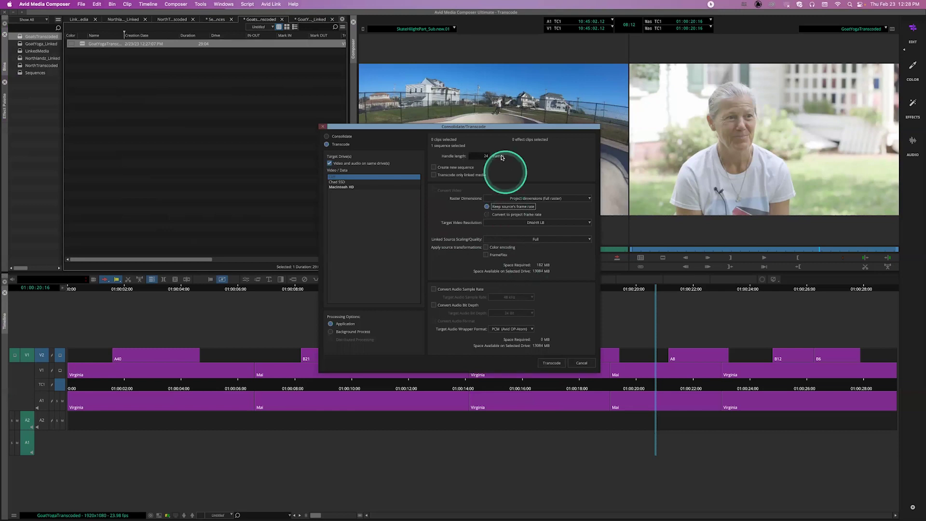
click(502, 250)
click(568, 294)
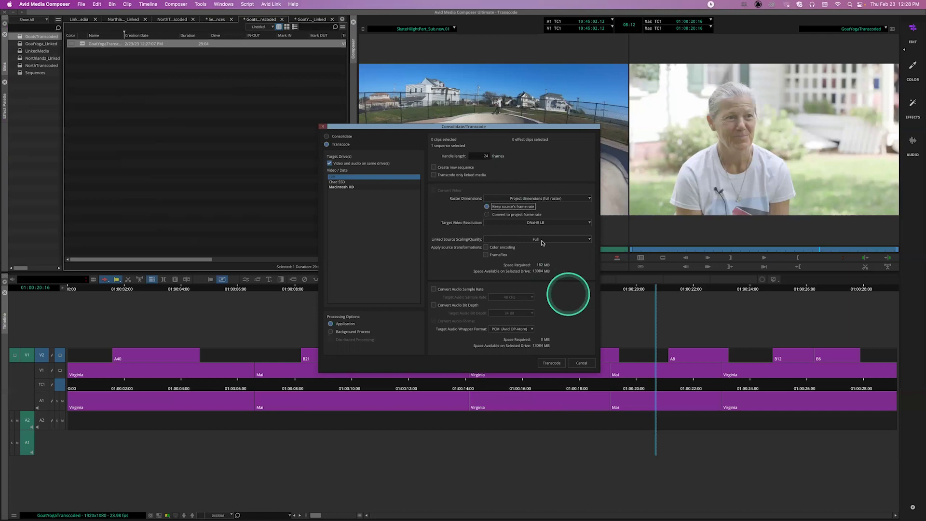
click(496, 206)
click(463, 175)
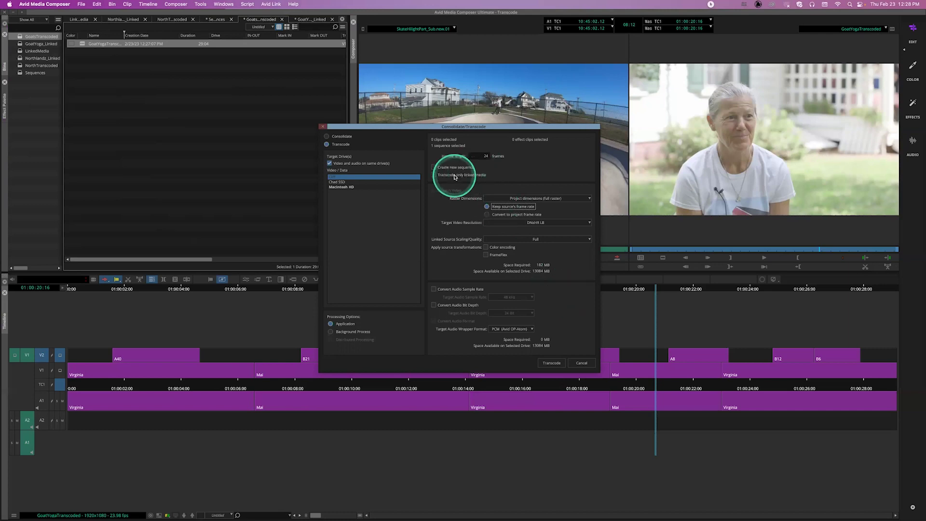
click(464, 177)
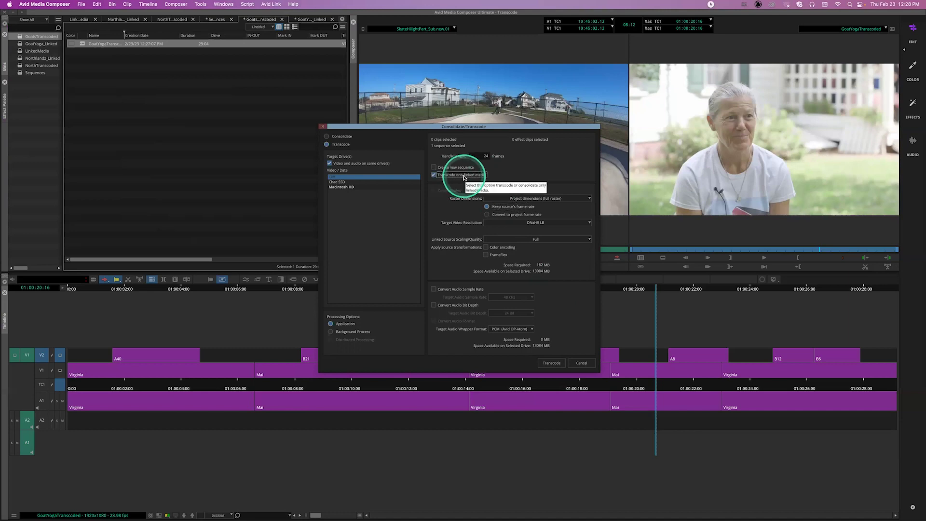
click(457, 177)
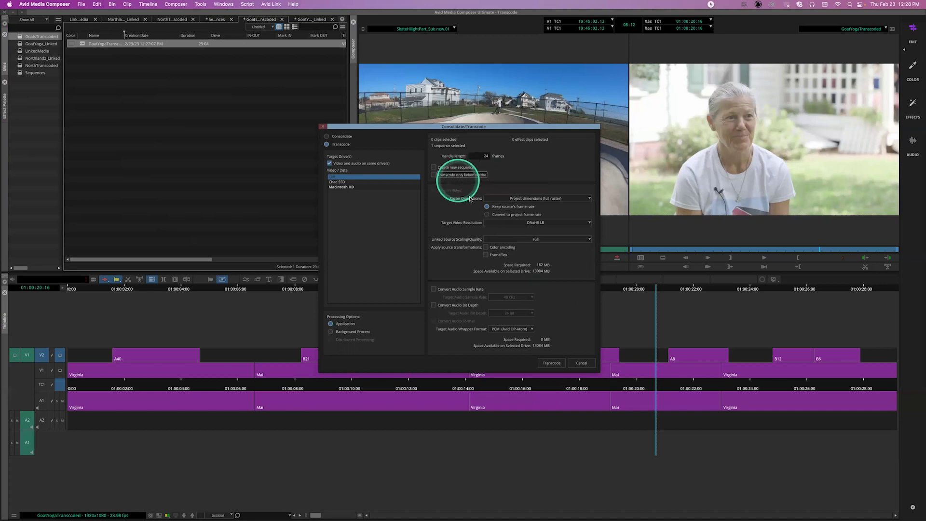
click(479, 311)
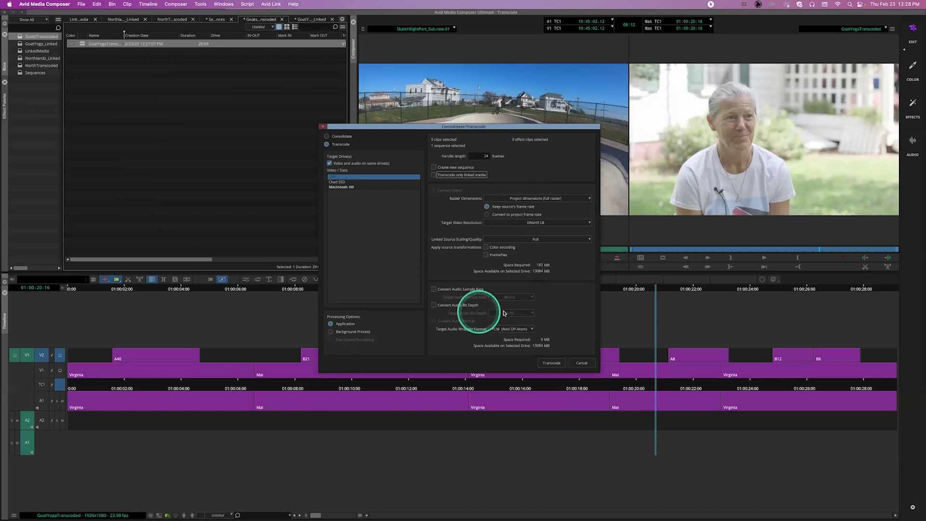
Set the target video resolution to Apple ProRes 422 Proxy and start transcoding the sequence
click(529, 226)
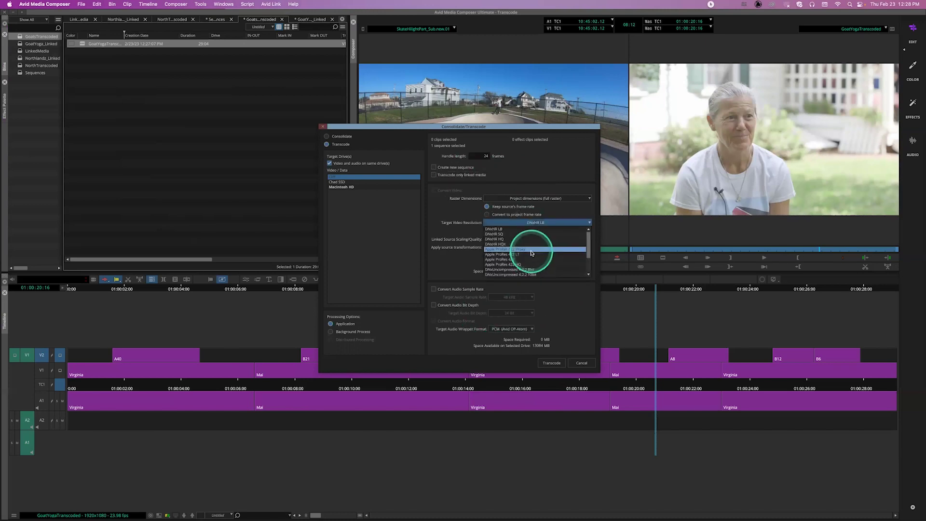
click(542, 229)
click(559, 341)
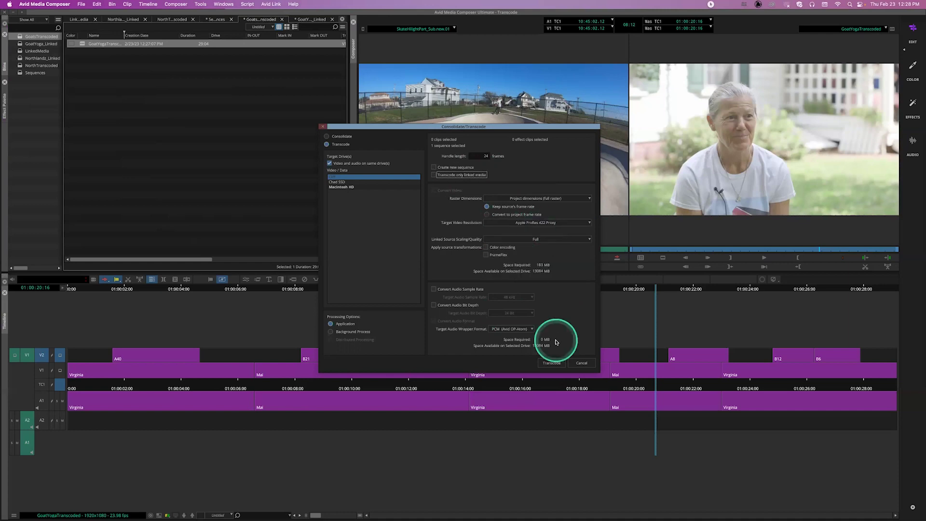
click(555, 363)
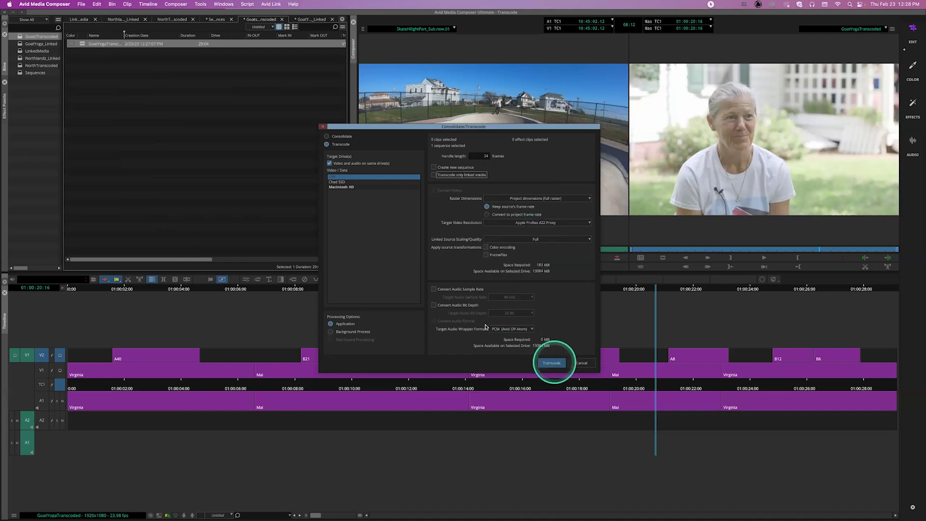
click(493, 330)
click(553, 364)
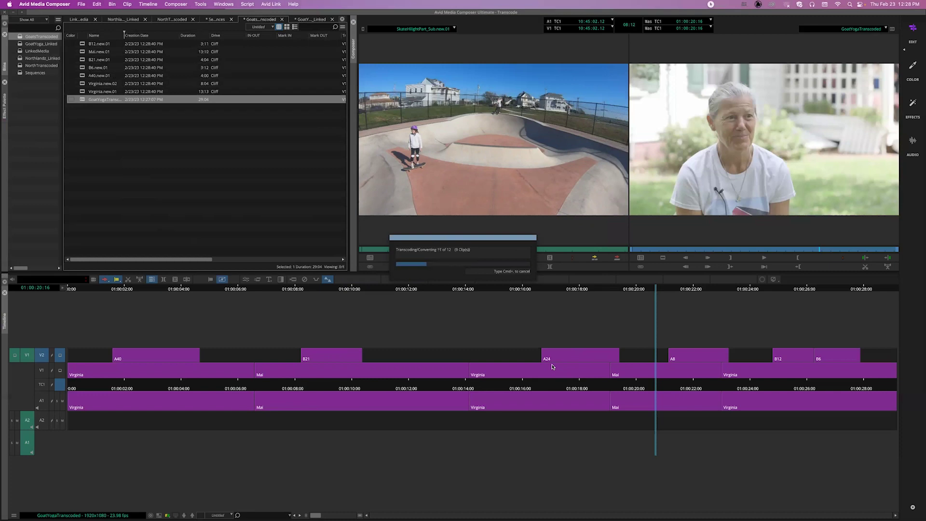
Once transcoding finishes, move the GoatYogaTranscoded sequence from the GoatsTranscoded bin back to the Sequences bin
click(253, 357)
click(221, 286)
click(324, 343)
drag(81, 115, 207, 63)
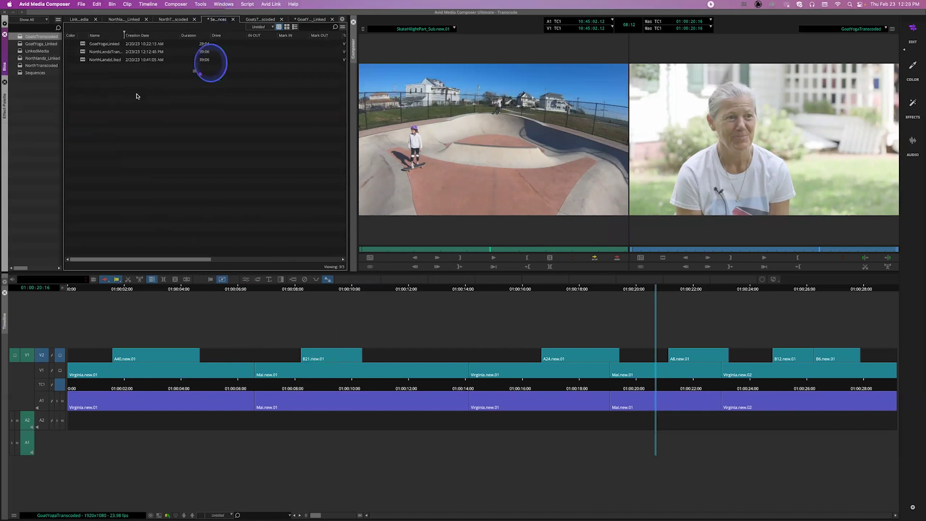
click(191, 20)
Open the GoatsTranscoded bin and try to assign a clip color to all of its transcoded clips
click(263, 19)
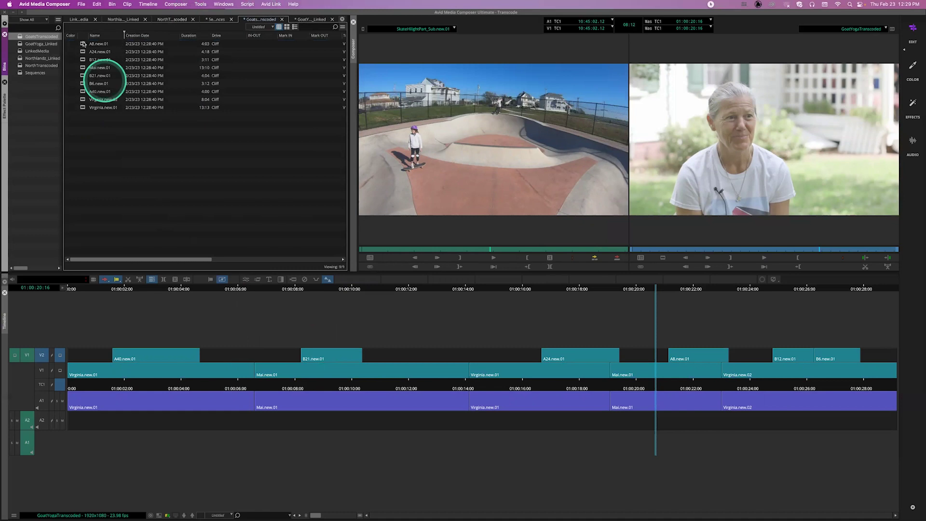
click(83, 44)
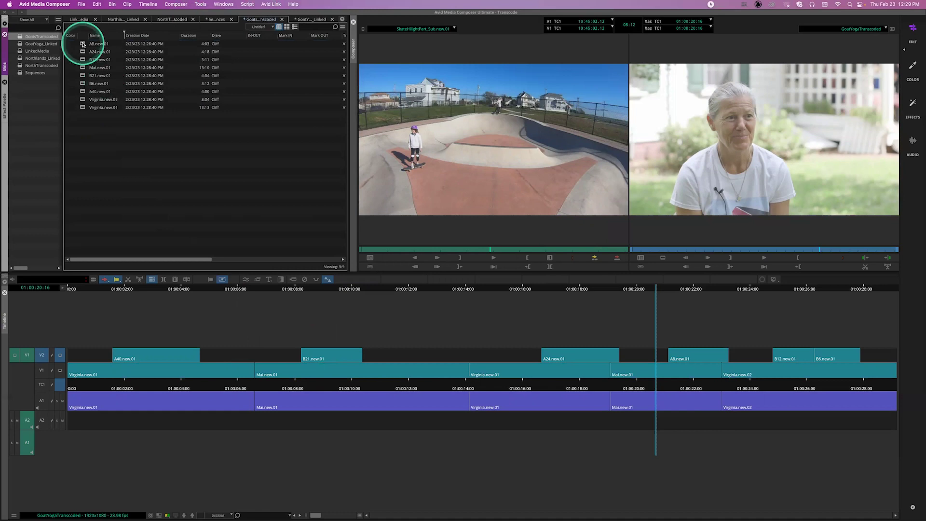
shift+click(81, 107)
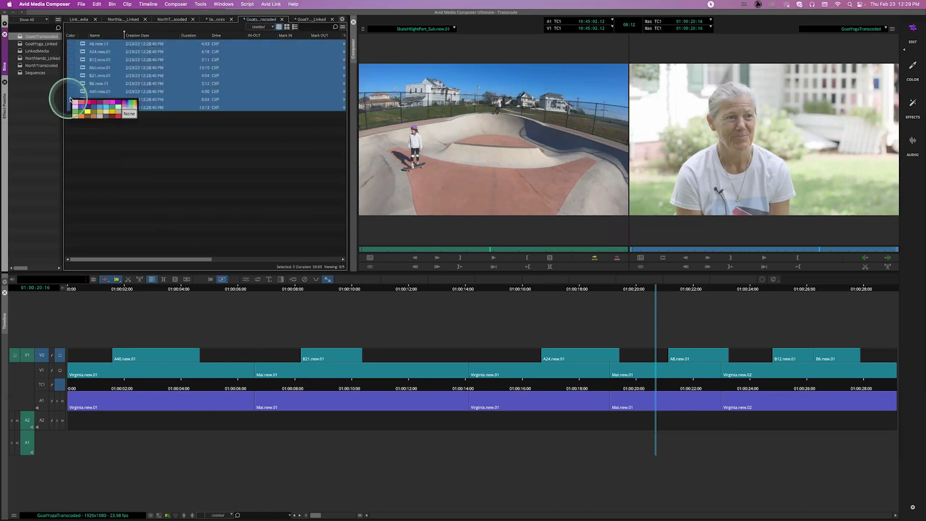
click(103, 140)
click(89, 167)
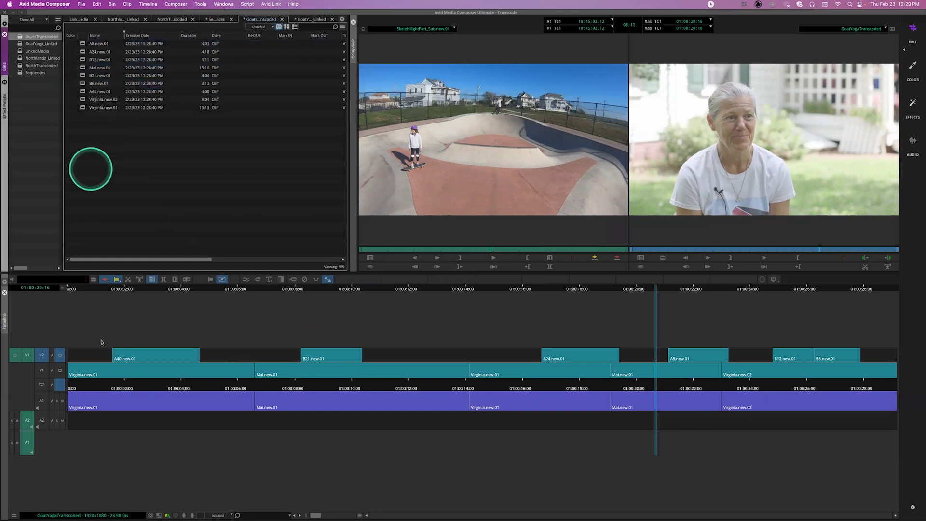
Turn off Mixed Rates coloring in the timeline's Clip Color settings and apply the change
click(29, 514)
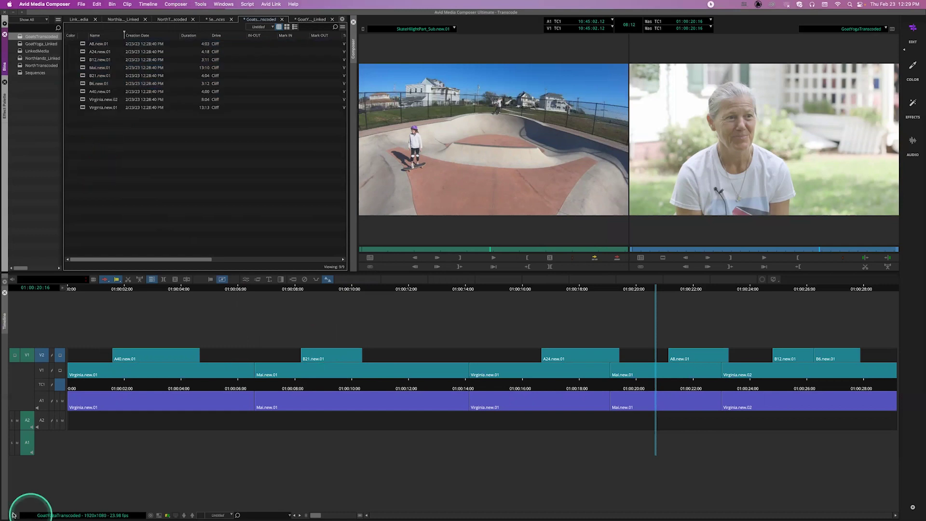
click(13, 515)
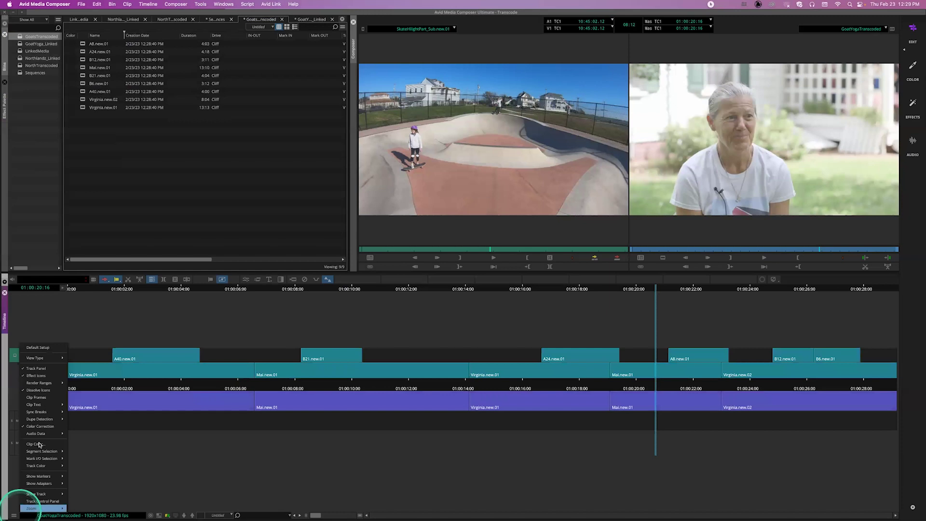
click(39, 444)
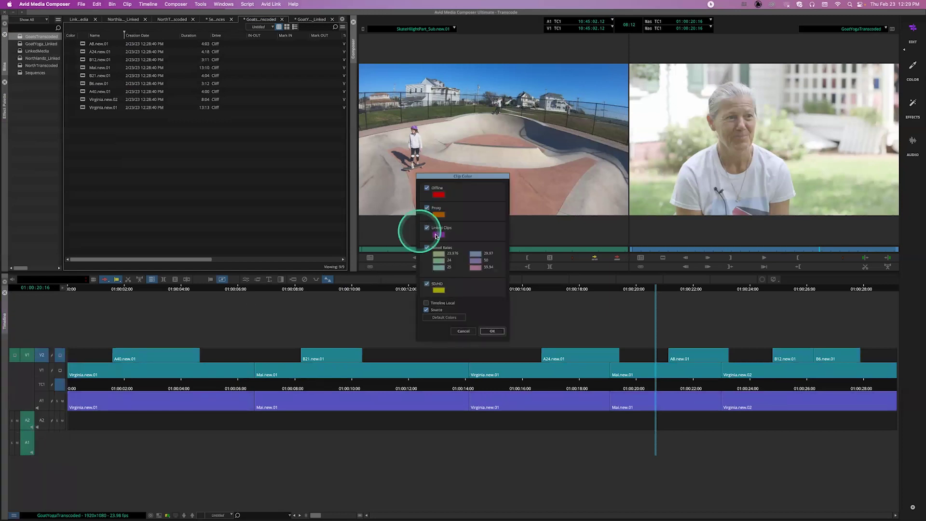
click(427, 247)
click(427, 208)
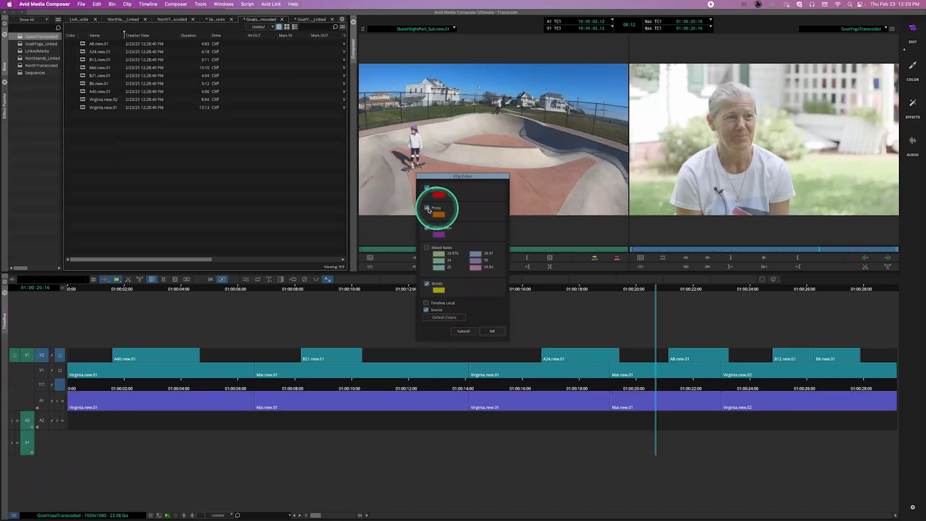
click(488, 334)
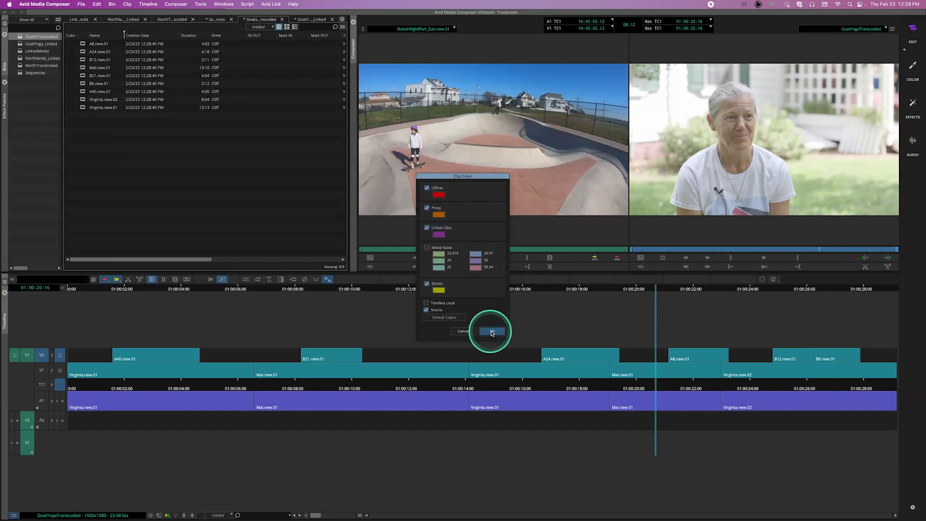
Turn off Source coloring in the timeline's Clip Color settings and apply the change
click(202, 405)
click(15, 515)
click(43, 446)
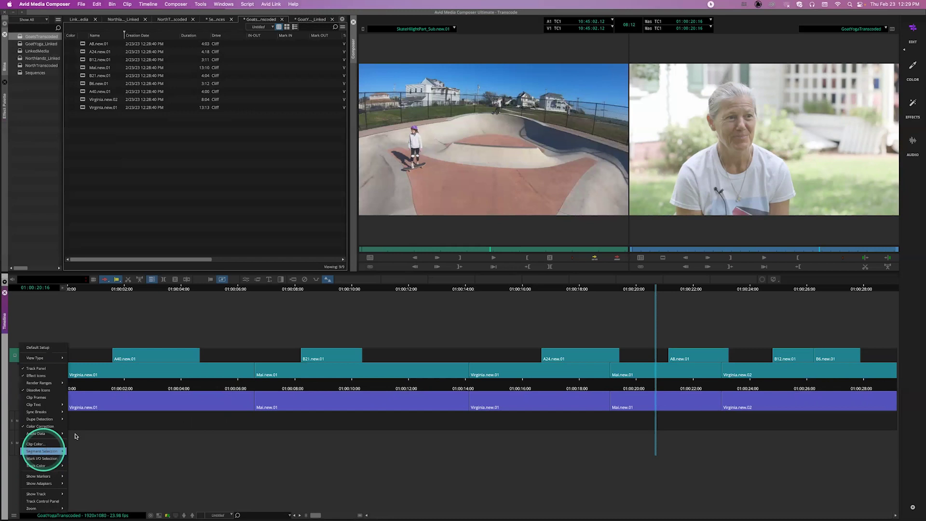
click(235, 340)
click(455, 331)
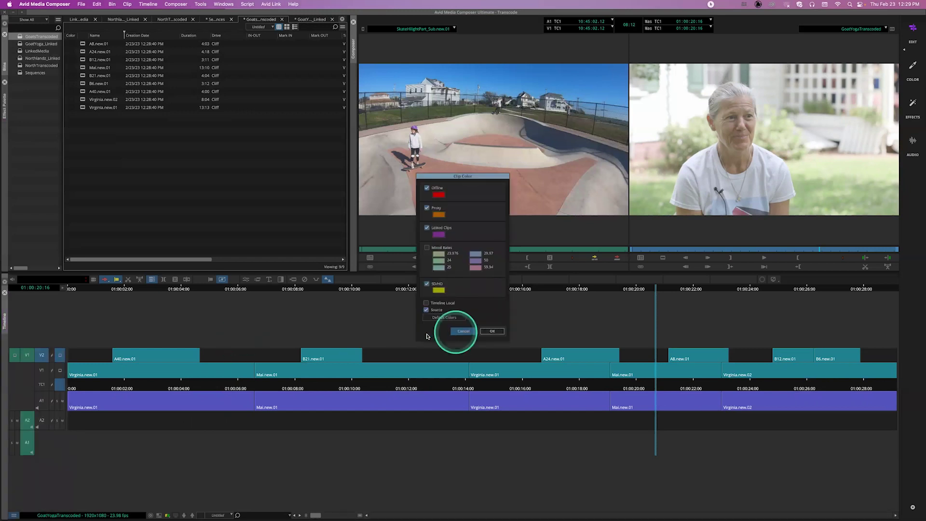
click(426, 310)
click(489, 331)
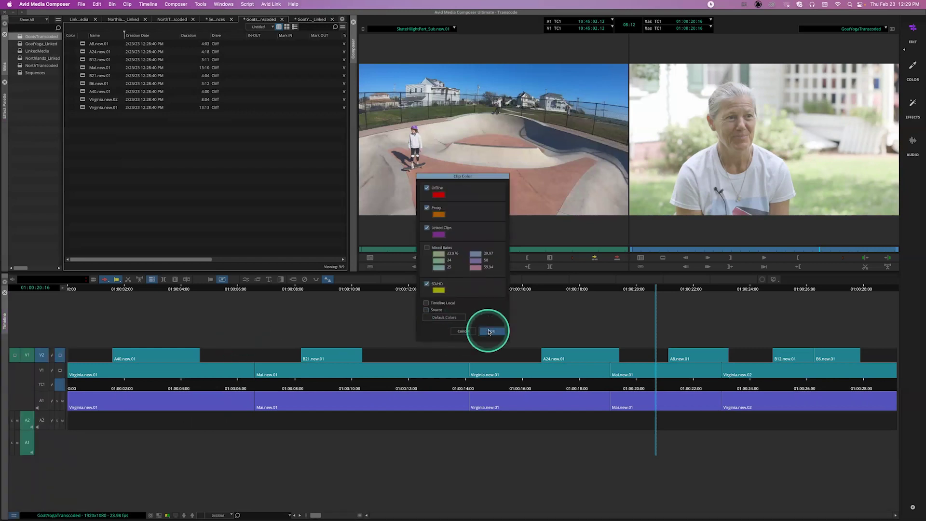
click(137, 480)
Turn Mixed Rates coloring back on in the timeline's Clip Color settings
click(13, 514)
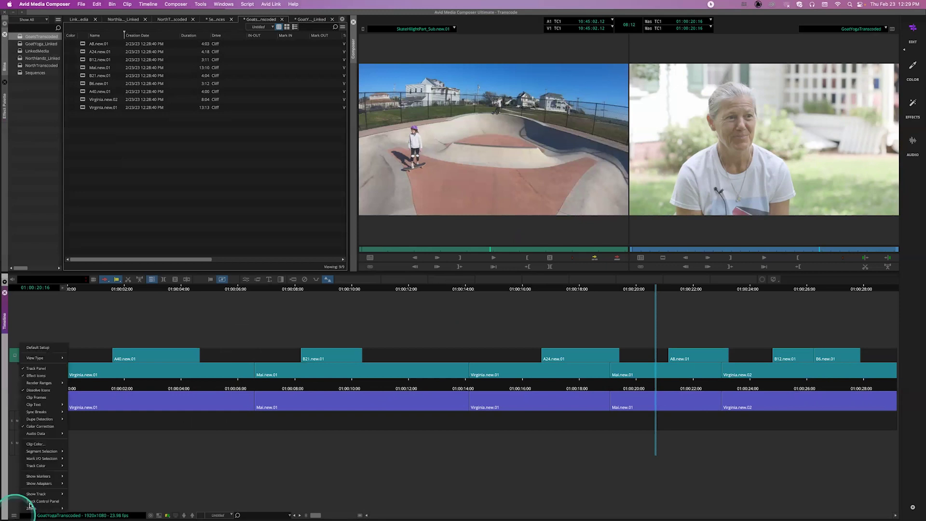
click(47, 444)
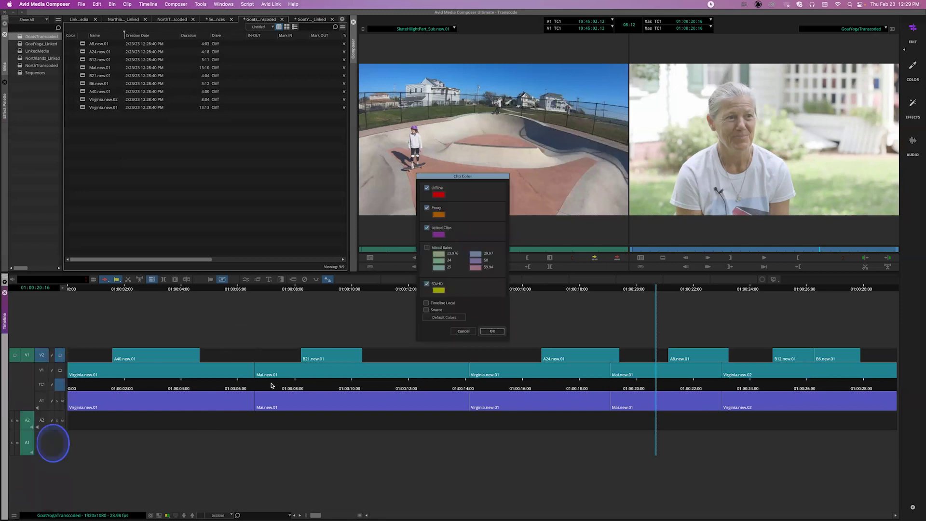
click(361, 354)
click(427, 247)
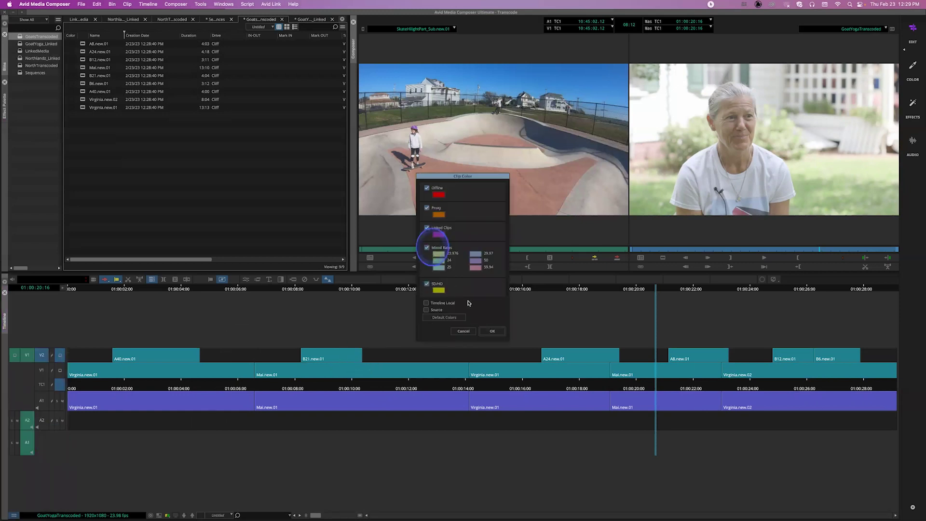
click(491, 331)
Select all the clips in the GoatsTranscoded bin and assign them a hot pink clip color
click(132, 125)
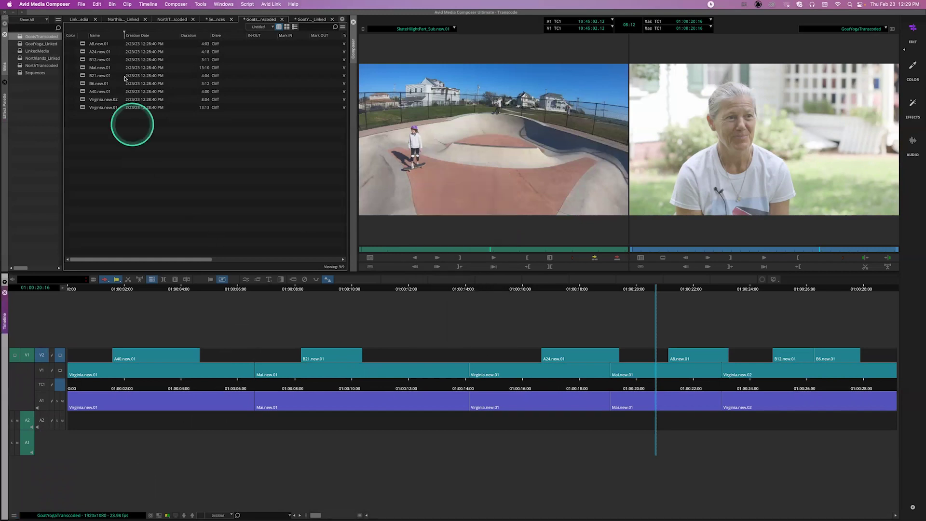
click(83, 44)
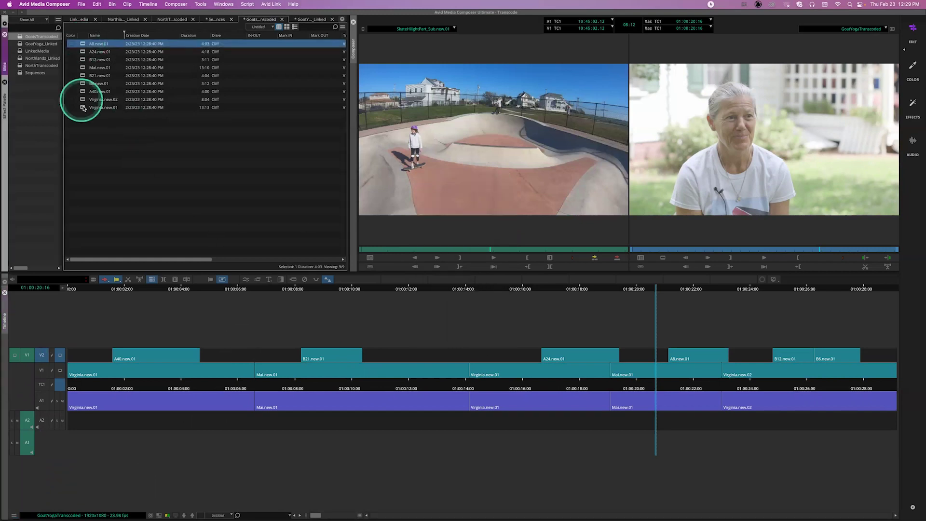
click(78, 76)
key(super+a)
right_click(82, 77)
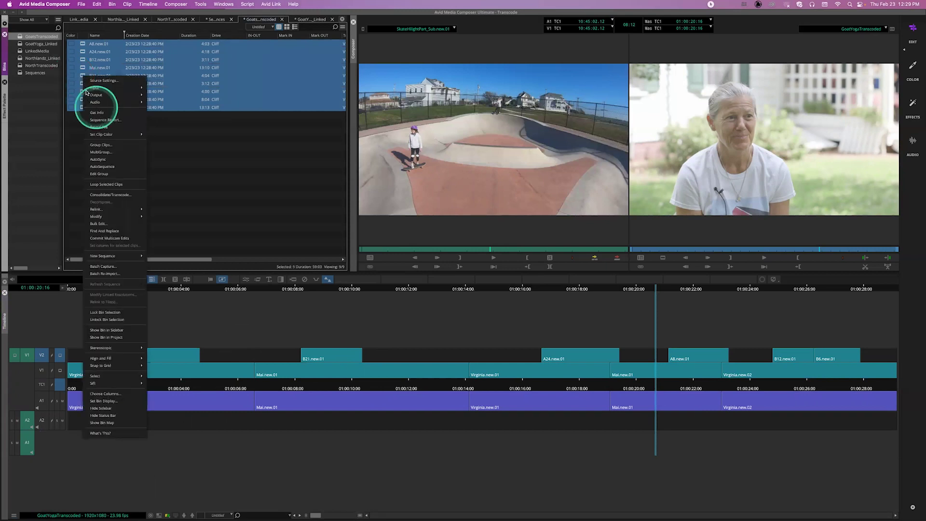
click(72, 62)
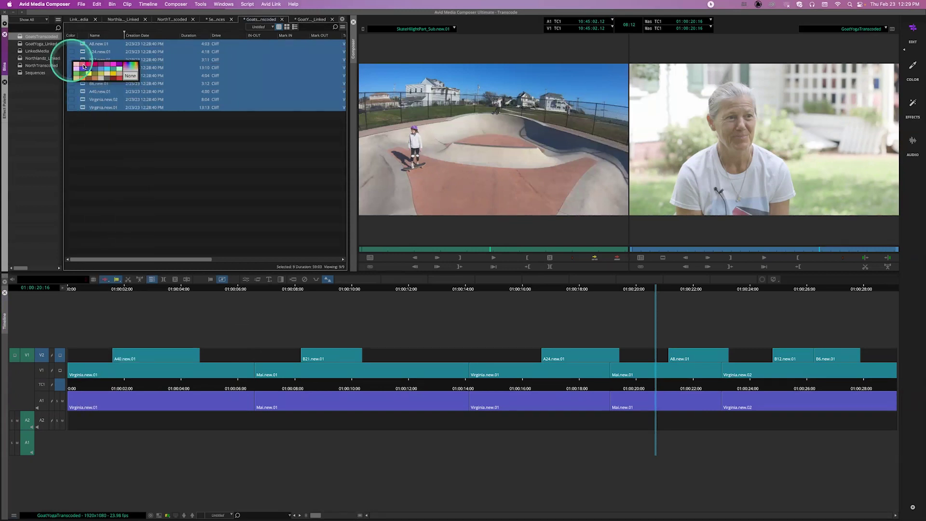
click(88, 67)
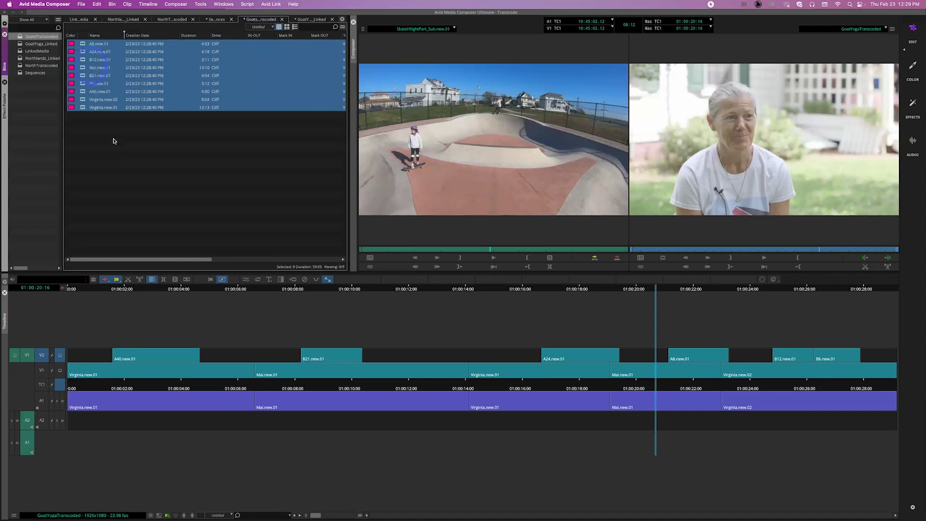
Turn on Source coloring in the timeline's Clip Color settings, and return the playhead to the start of the sequence
click(89, 471)
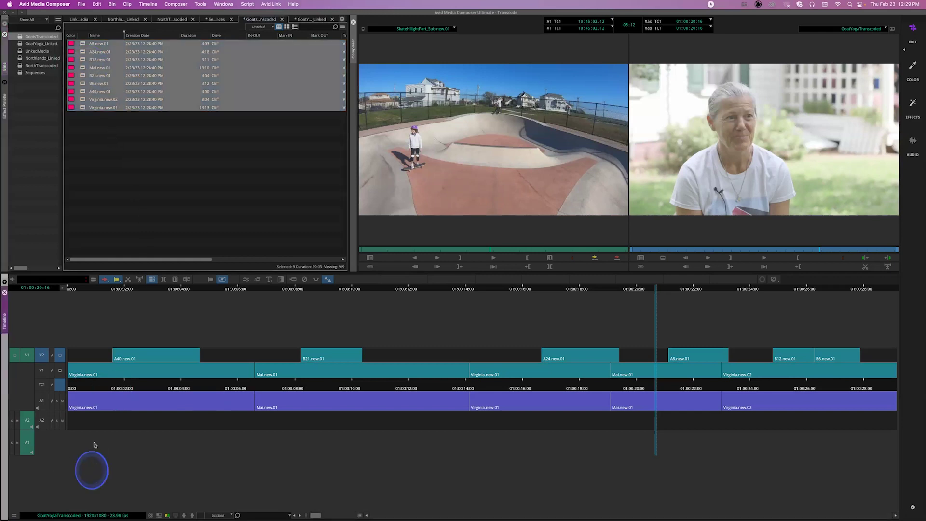
click(15, 515)
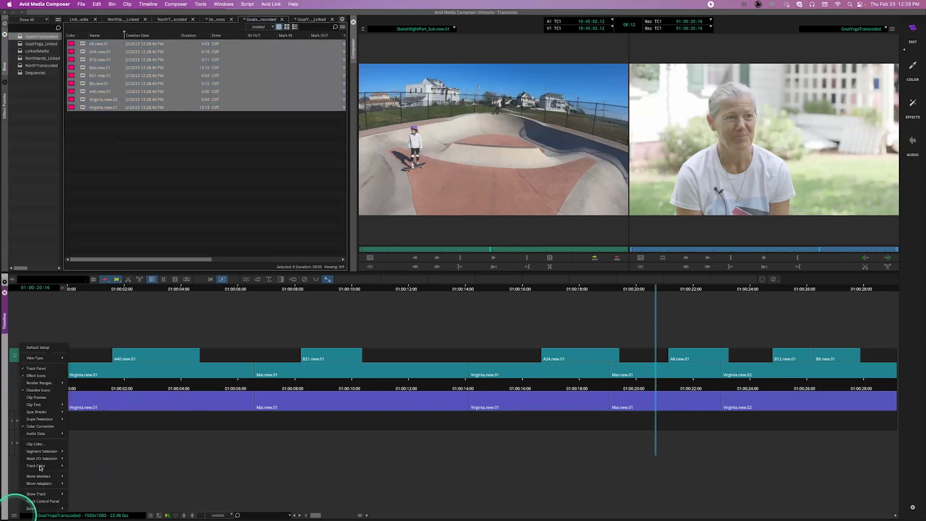
click(50, 445)
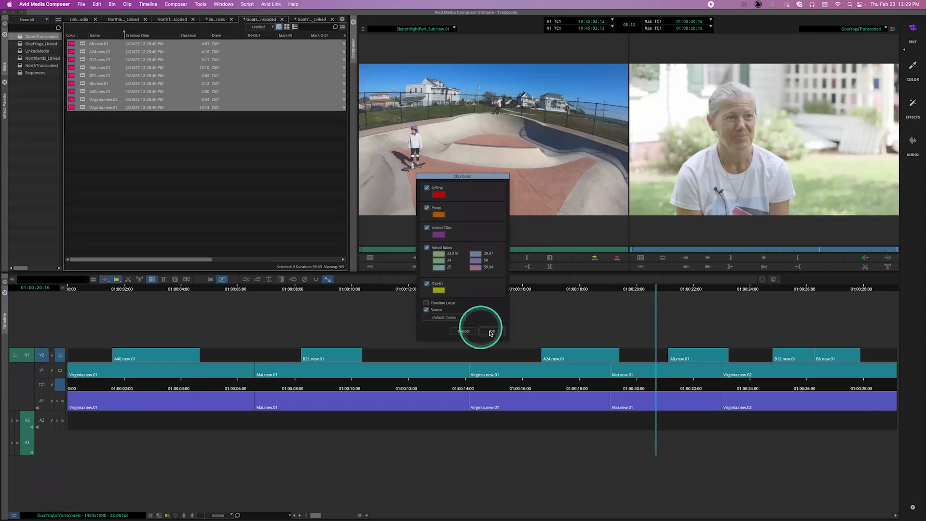
click(480, 328)
click(285, 388)
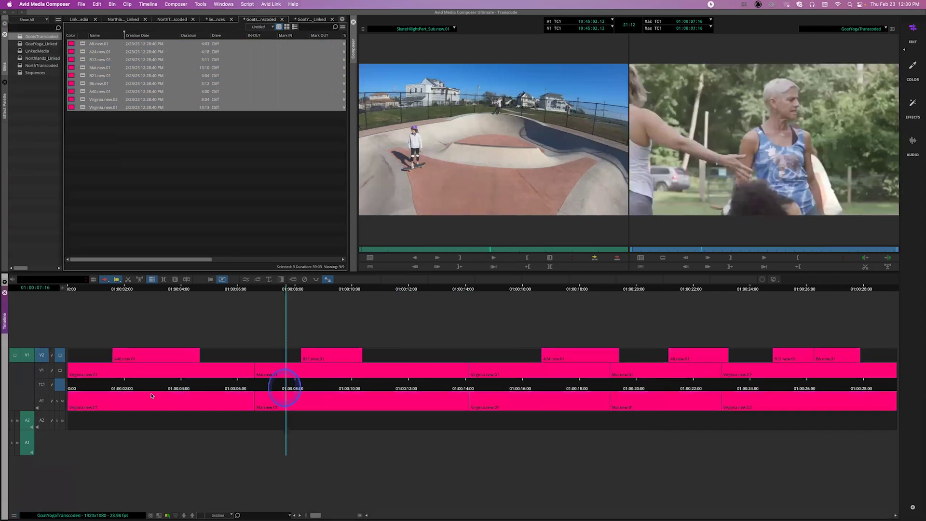
click(72, 336)
click(183, 71)
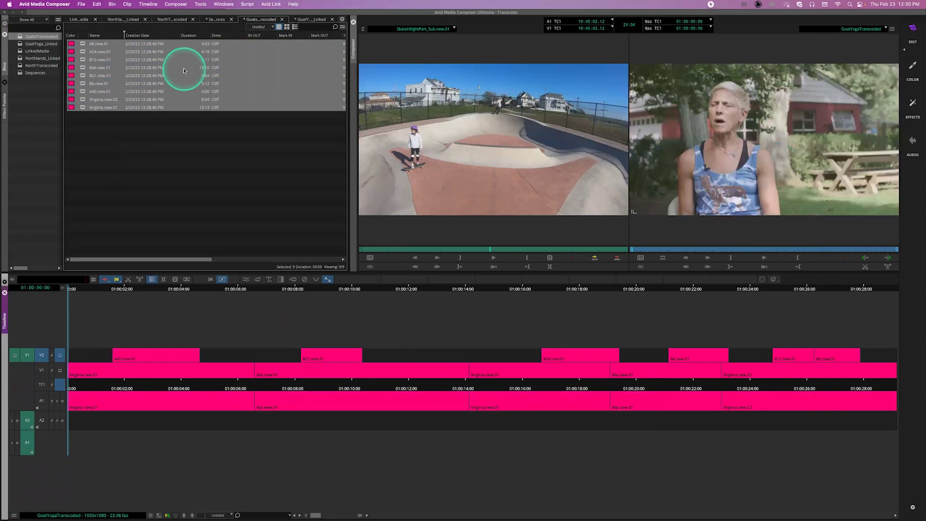
click(188, 100)
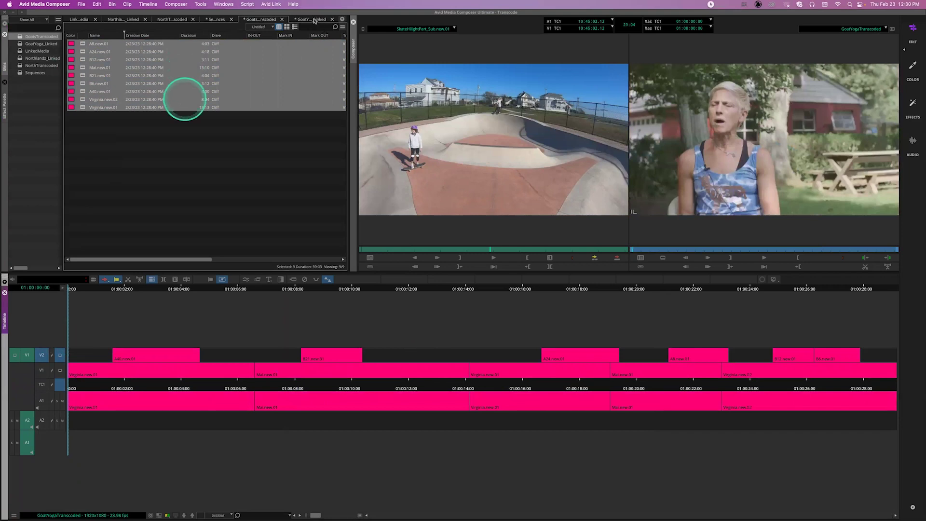
Select all the clips in the GoatYoga_Linked bin and assign them a light blue clip color
click(314, 19)
click(90, 58)
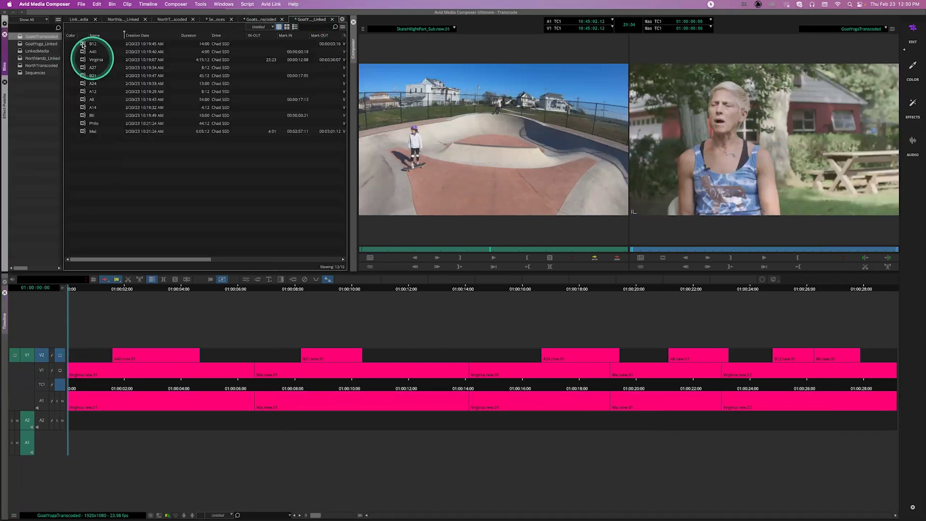
click(82, 44)
click(82, 128)
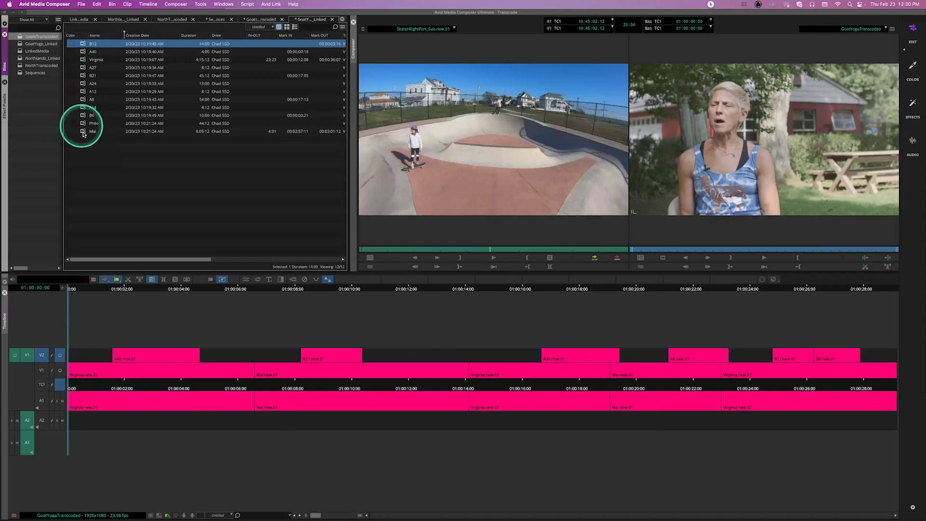
click(73, 90)
click(72, 85)
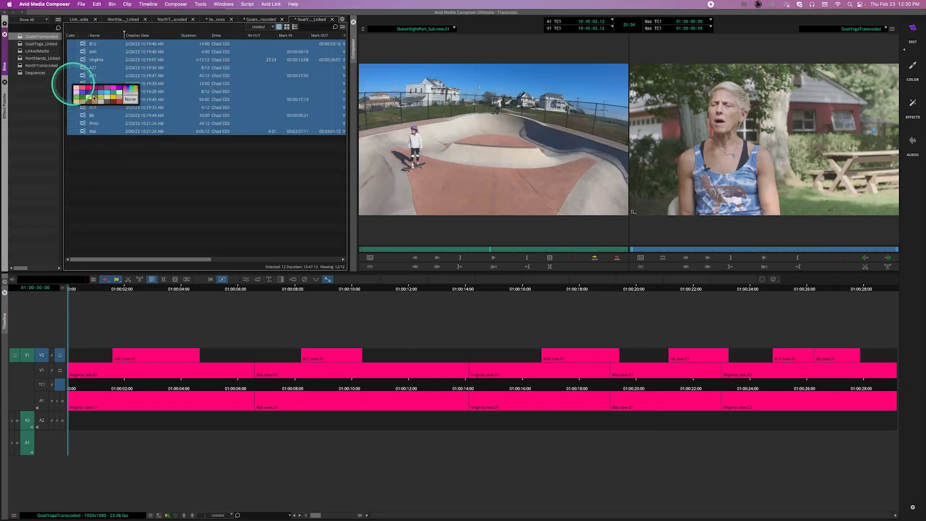
click(234, 159)
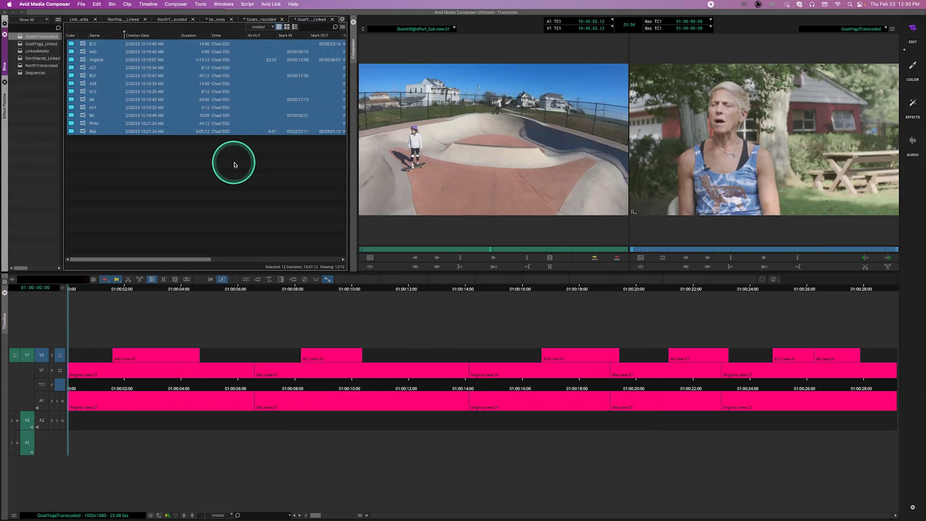
Load the GoatYogaLinked sequence from the Sequences bin into the timeline
click(259, 21)
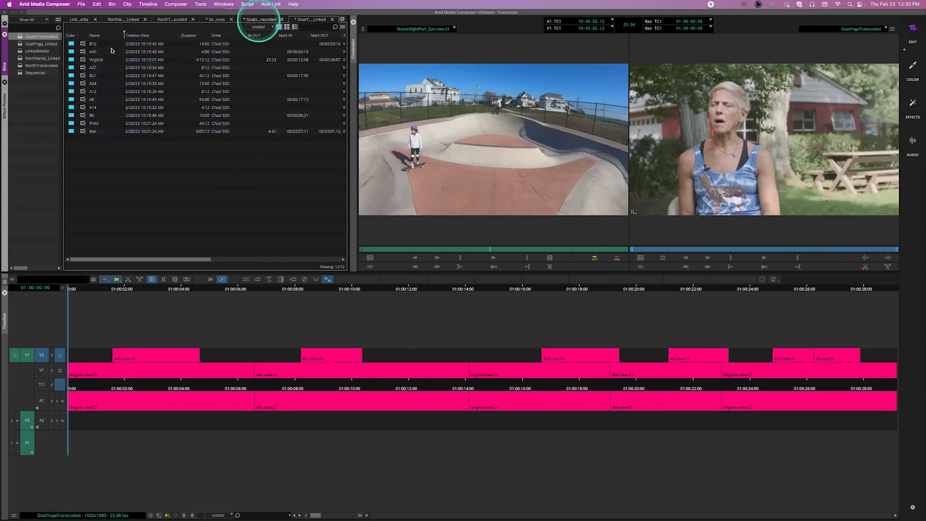
click(108, 46)
click(216, 19)
click(89, 45)
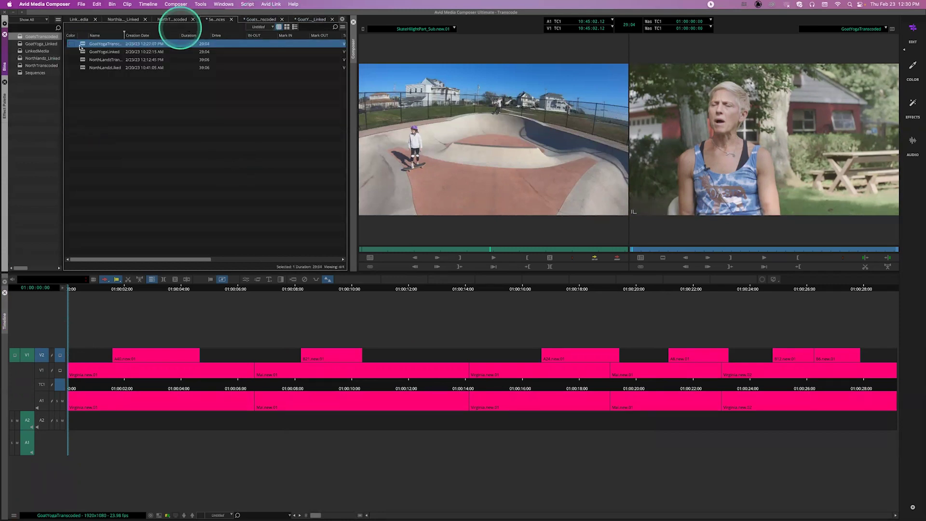
click(83, 52)
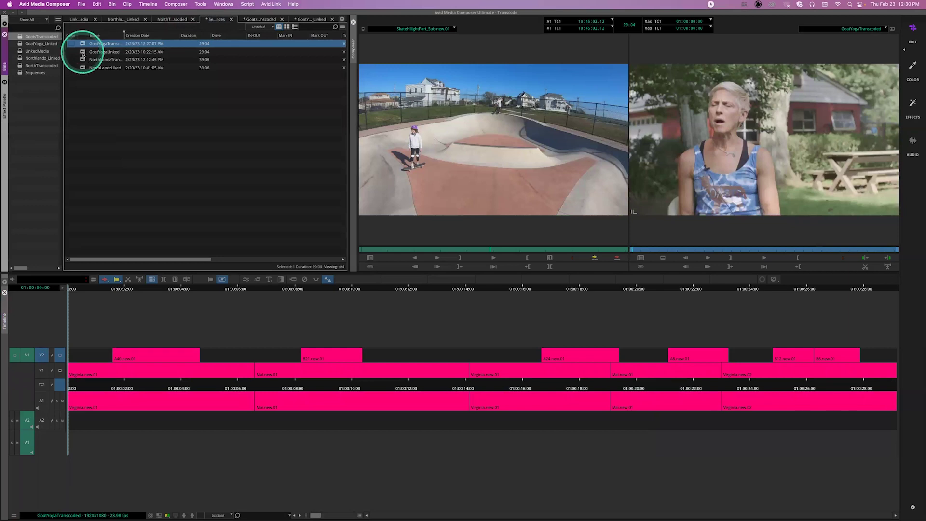
double_click(83, 53)
Review the timeline's Clip Color settings for the GoatYogaLinked sequence, examining the Linked Clips, Timeline Local and Source options
click(20, 515)
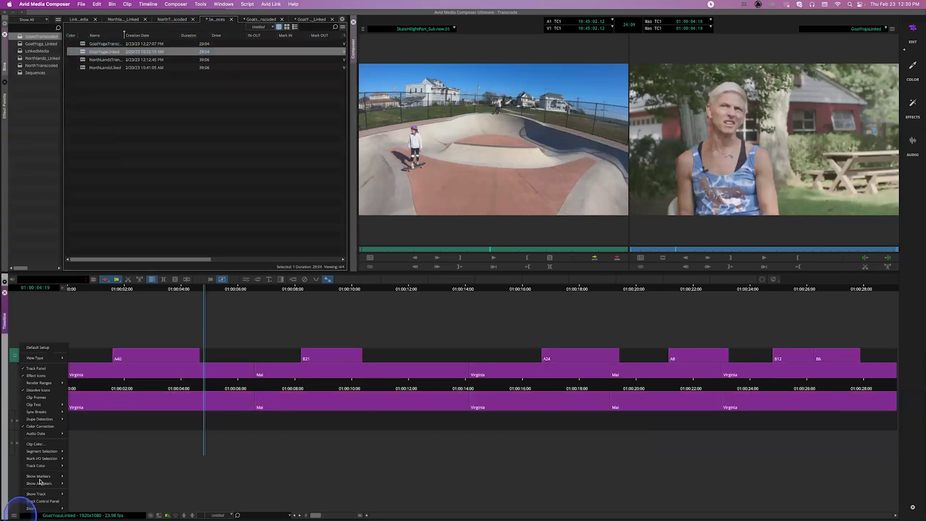
click(40, 482)
click(47, 476)
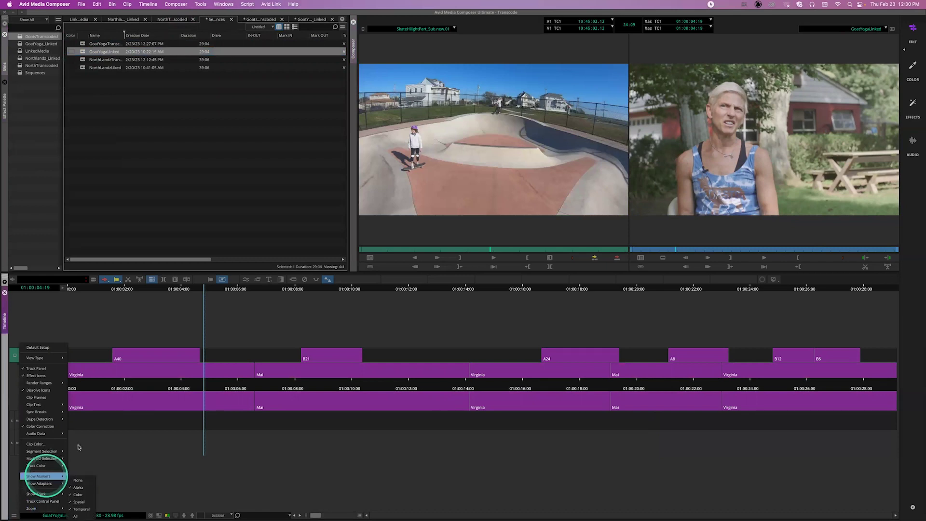
click(53, 443)
click(436, 303)
click(427, 227)
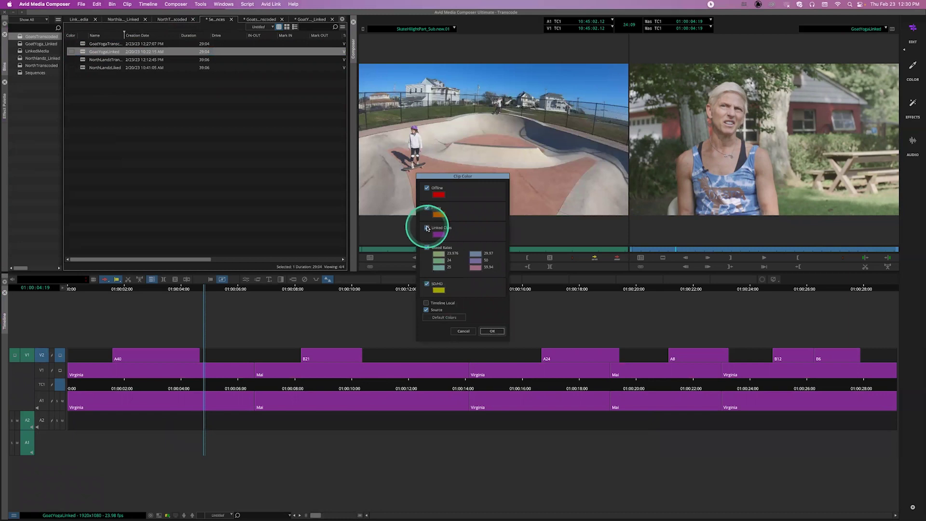
click(465, 302)
click(427, 230)
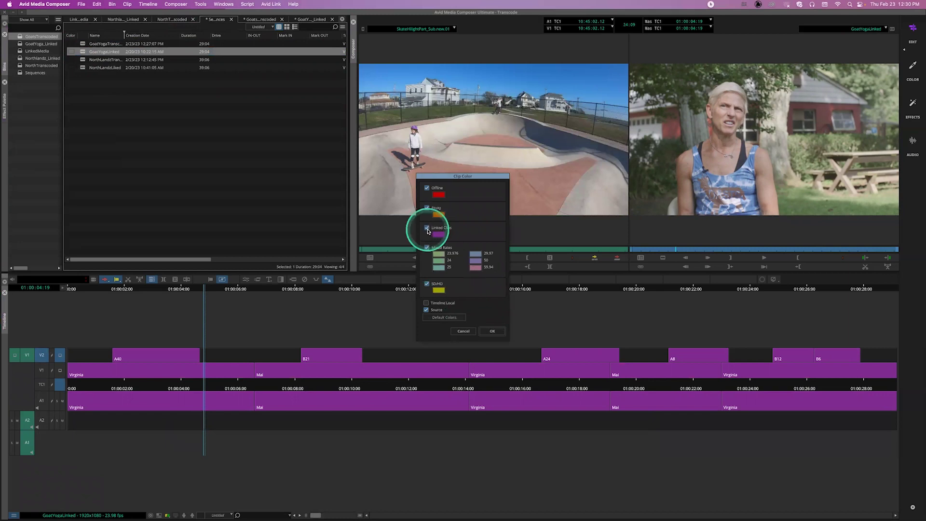
click(463, 304)
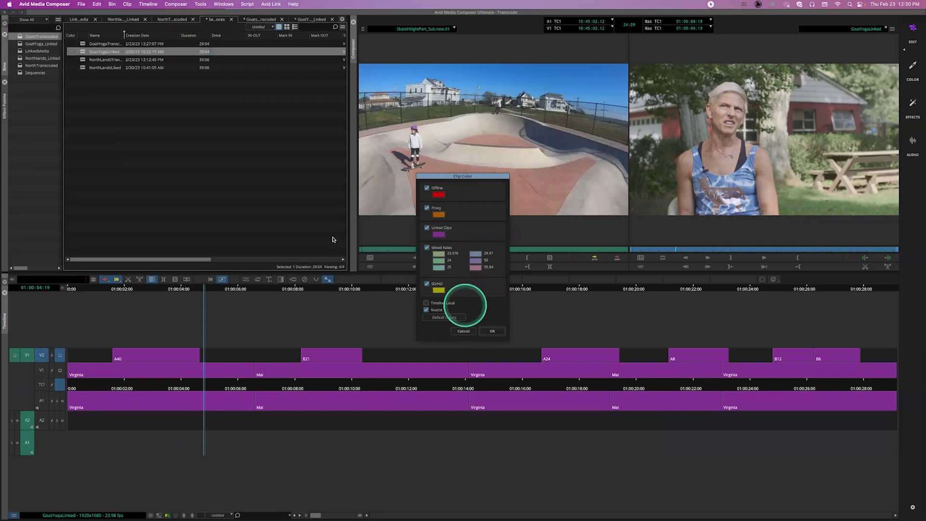
click(357, 253)
Check the clip colors in the GoatYoga_Linked bin, and load the GoatYogaTranscoded sequence from the Sequences bin into the timeline
click(245, 32)
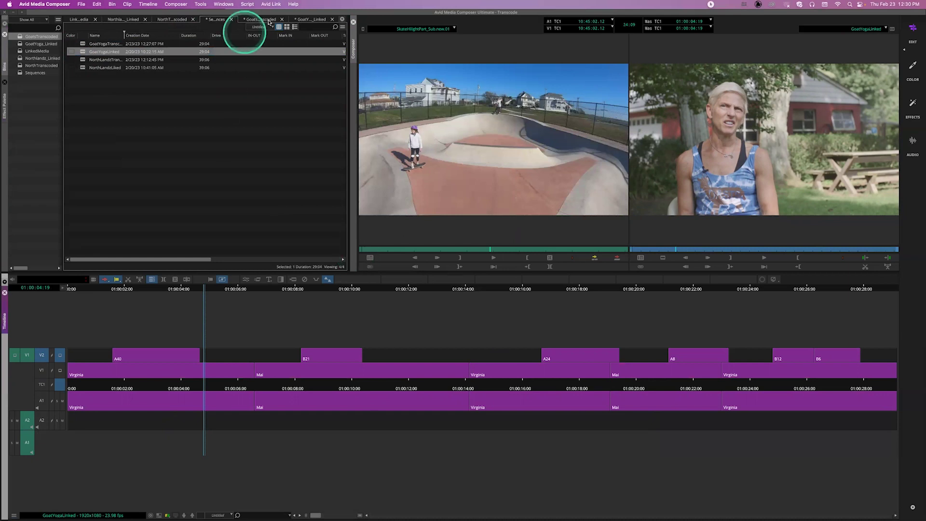
click(312, 21)
click(82, 60)
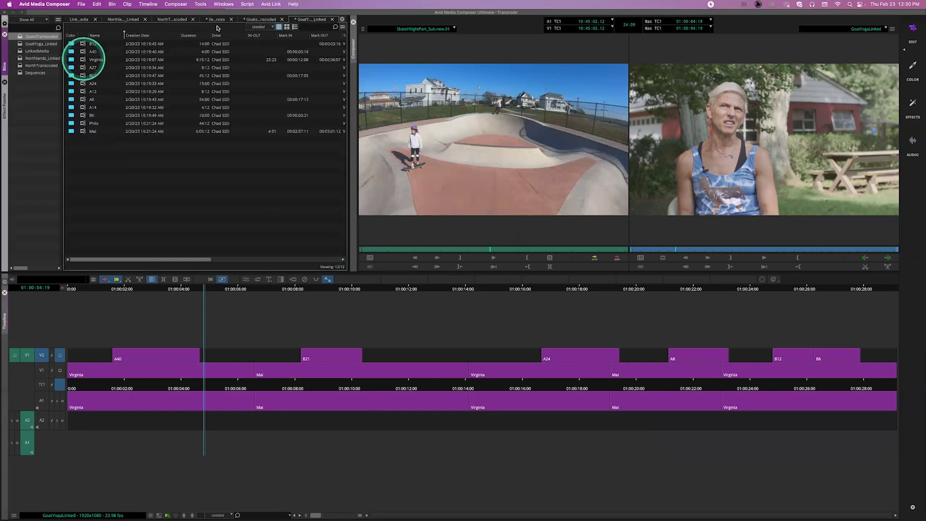
click(250, 21)
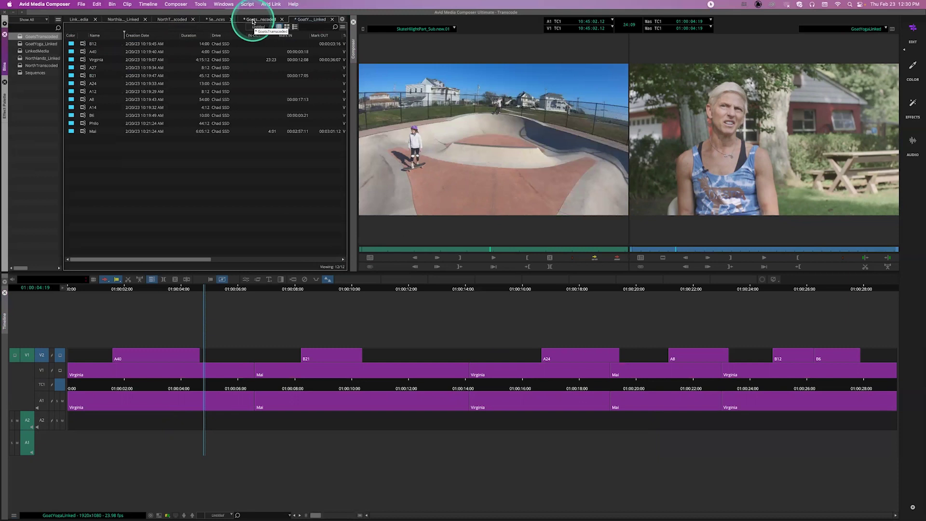
click(228, 19)
click(83, 43)
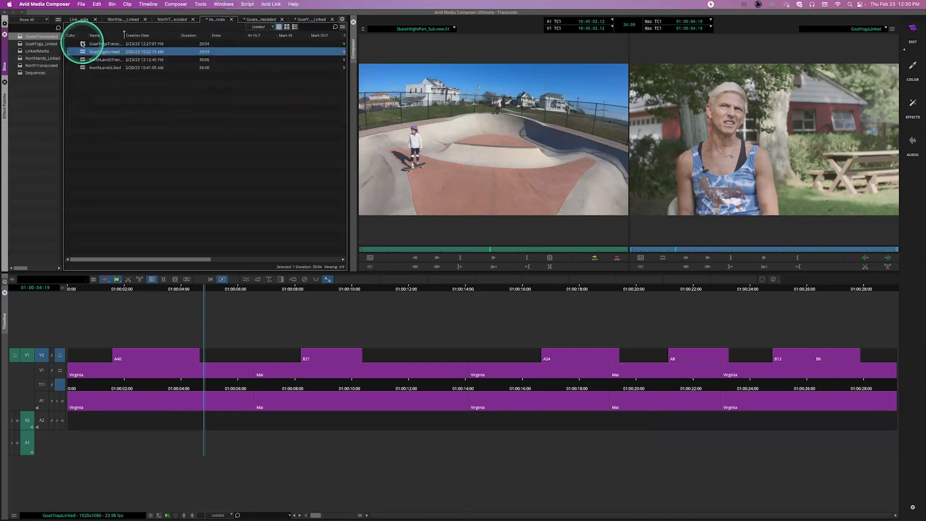
double_click(84, 44)
double_click(85, 52)
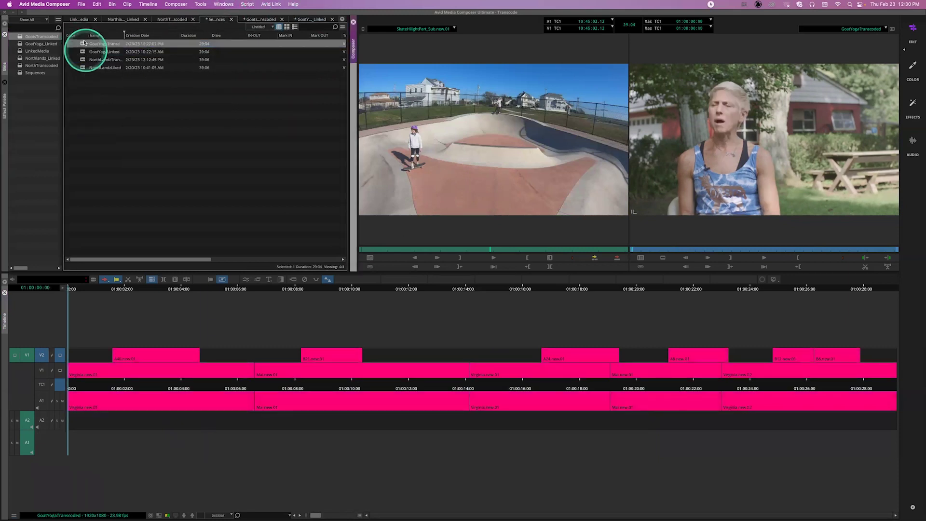
double_click(84, 43)
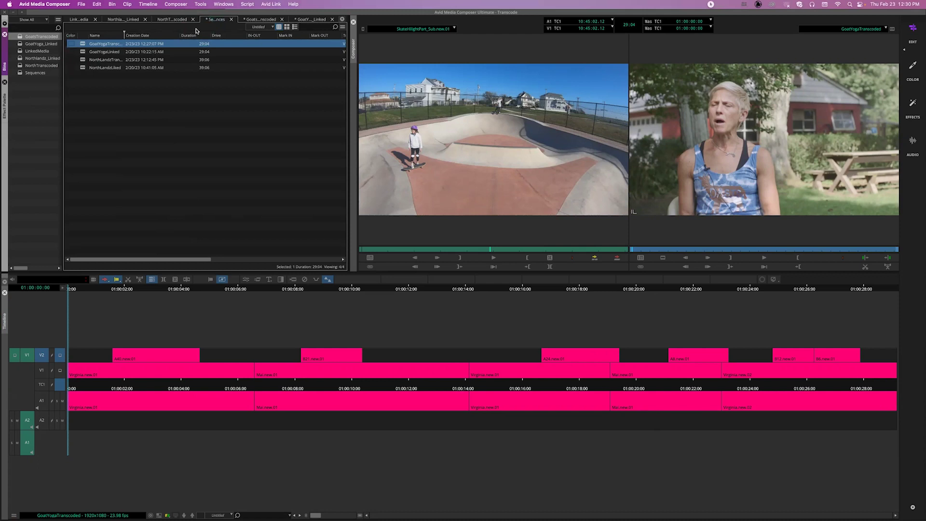
Open the Relink settings for relinking the GoatYogaTranscoded sequence to managed media
click(312, 19)
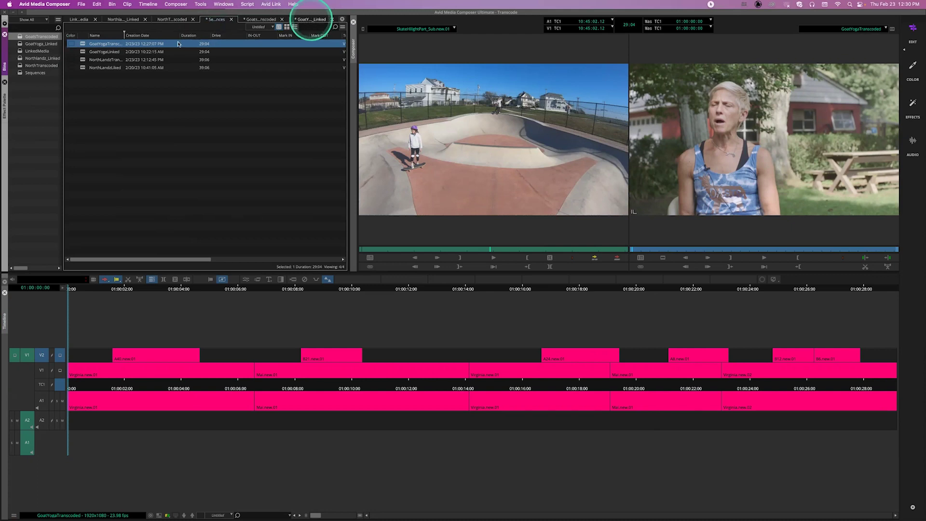
click(122, 42)
click(83, 44)
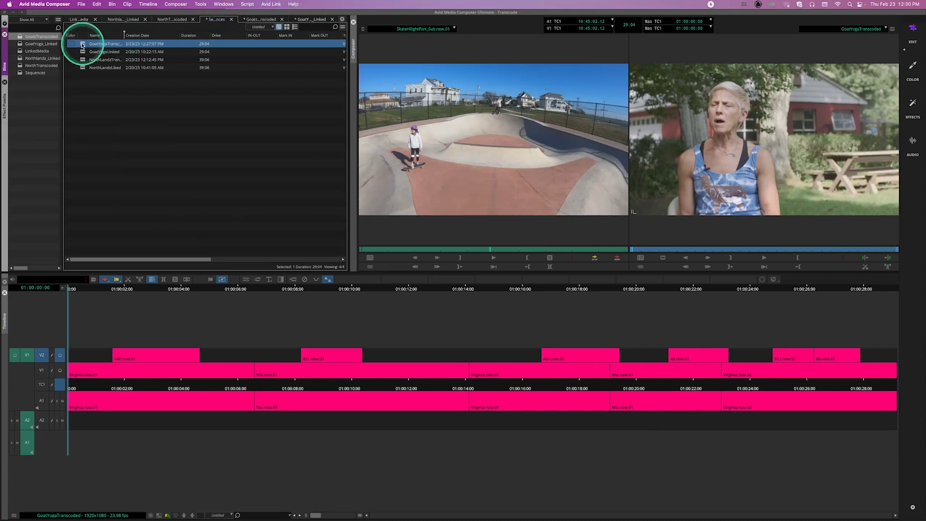
right_click(83, 45)
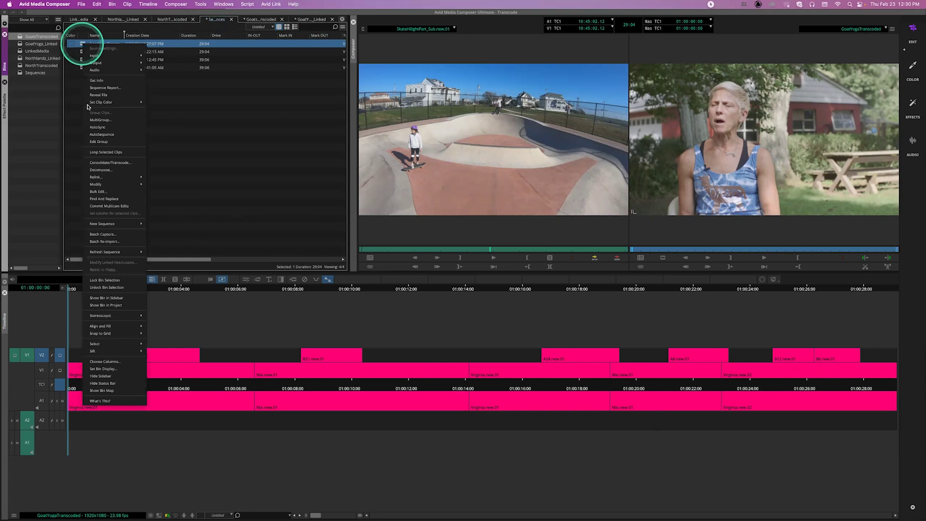
click(114, 178)
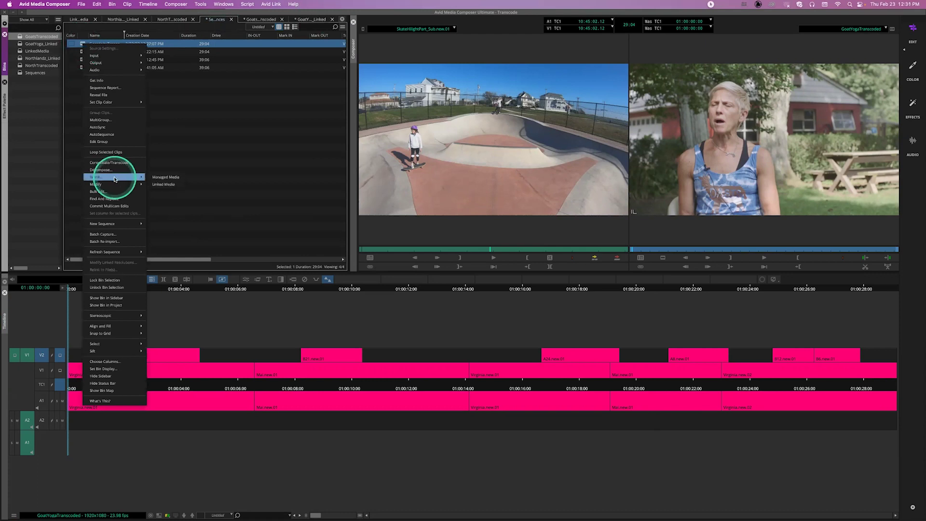
click(172, 177)
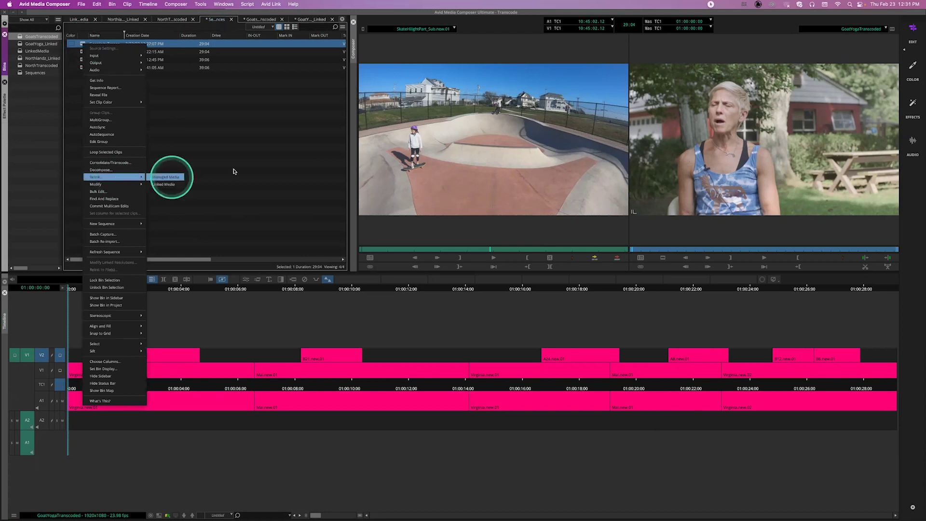
click(234, 171)
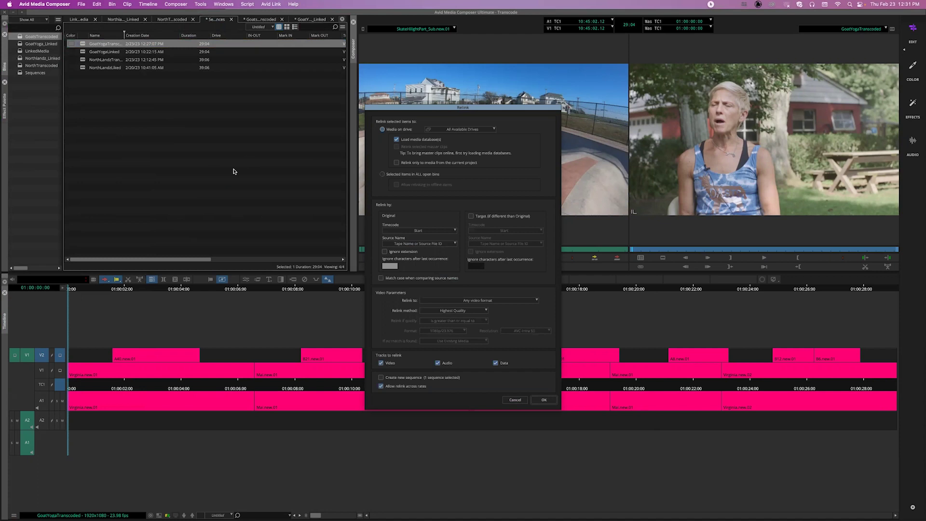
Relink the sequence to media on all available drives, using any video format and the Highest Quality method
click(409, 170)
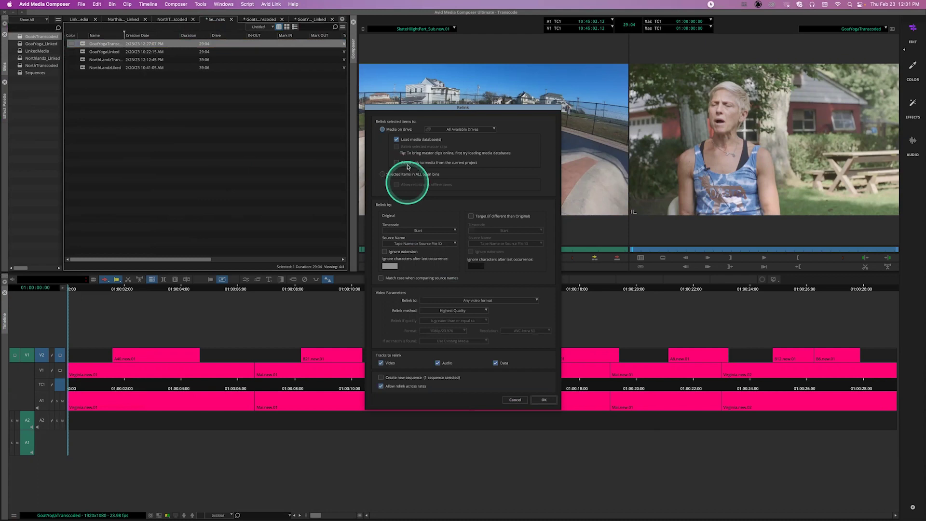
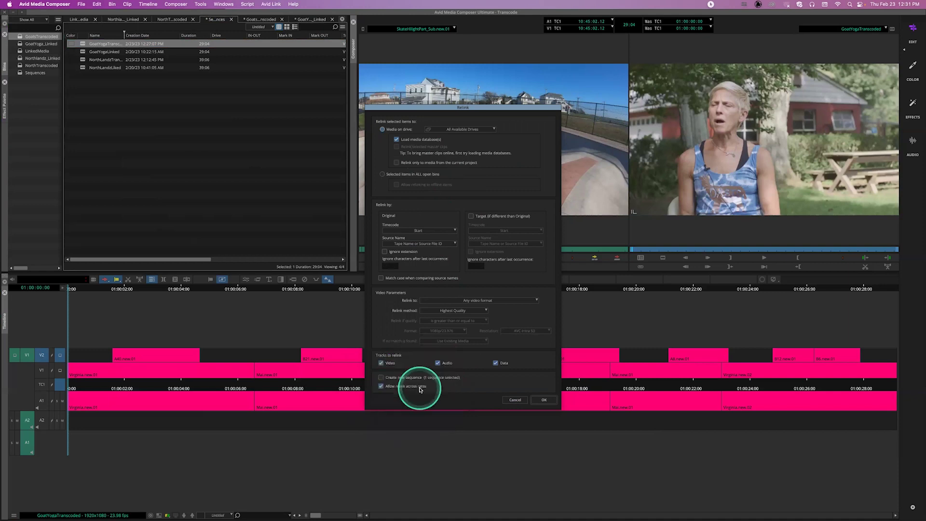
click(451, 303)
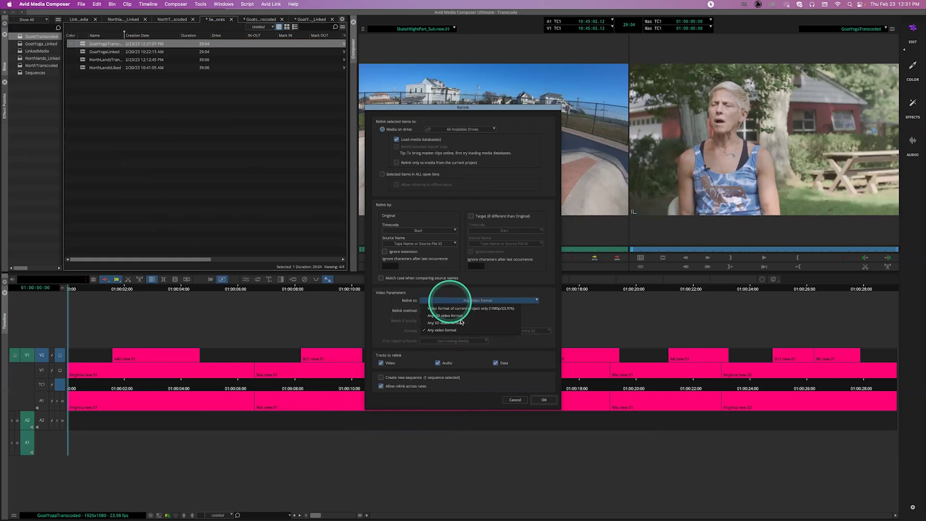
click(403, 317)
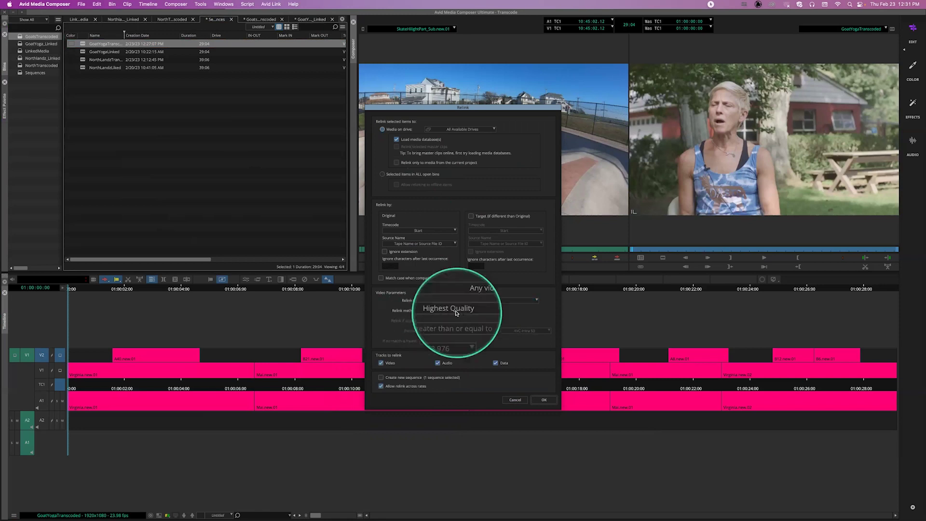
click(548, 401)
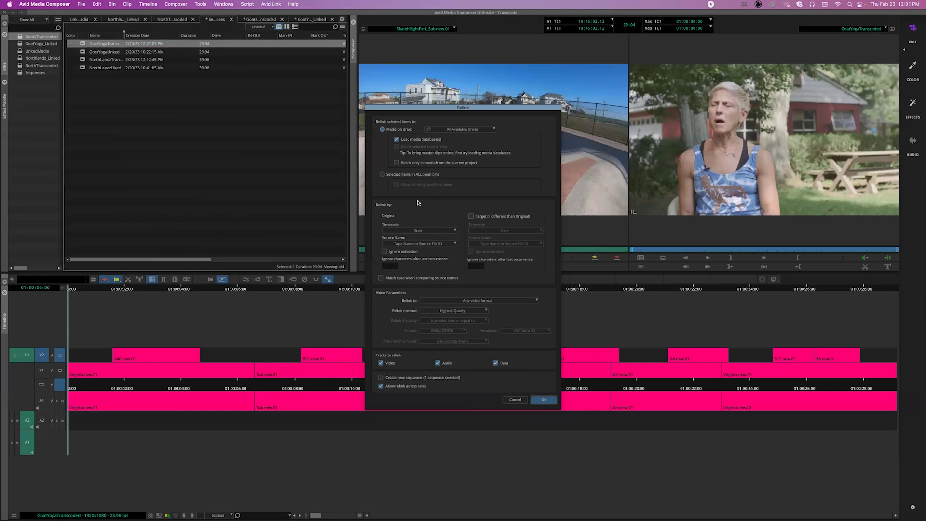
click(287, 25)
click(534, 358)
click(546, 399)
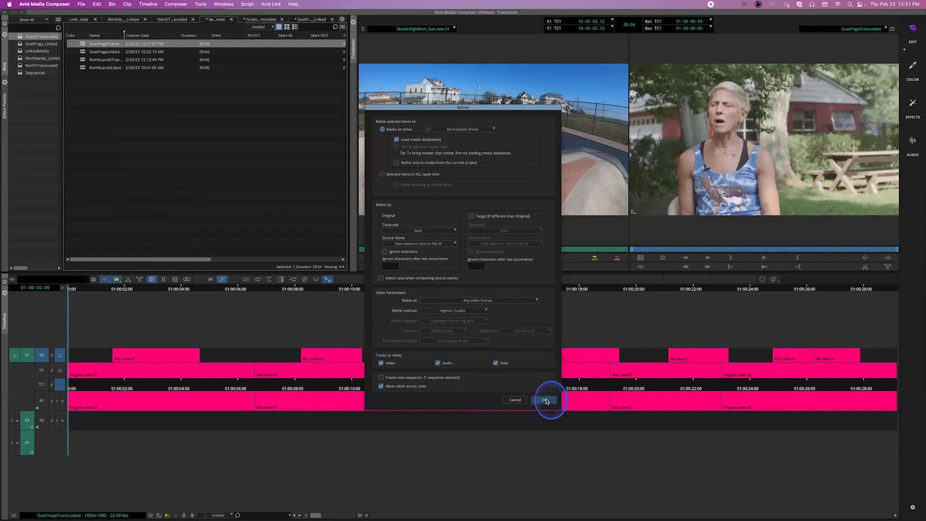
click(545, 399)
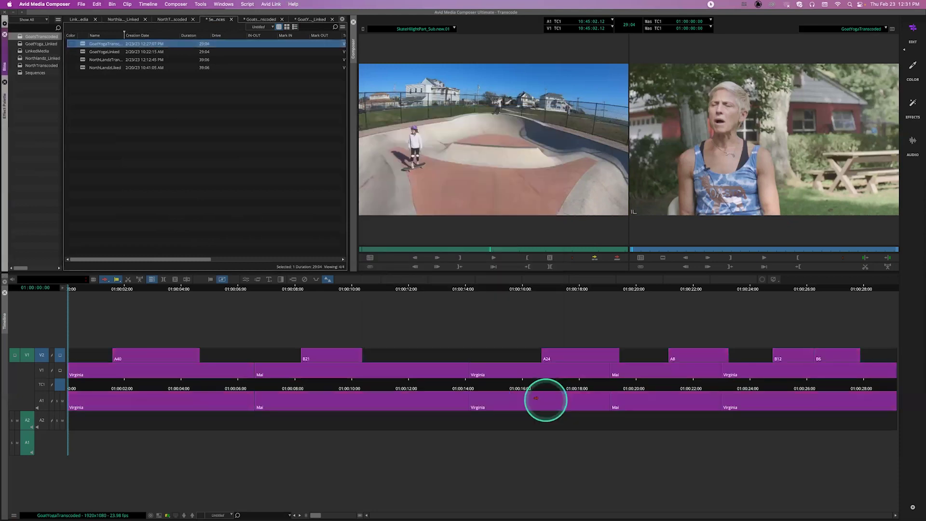
Review the relinked clips in the timeline by moving the playhead to 01:00:07:02 and 01:00:09:01
click(269, 387)
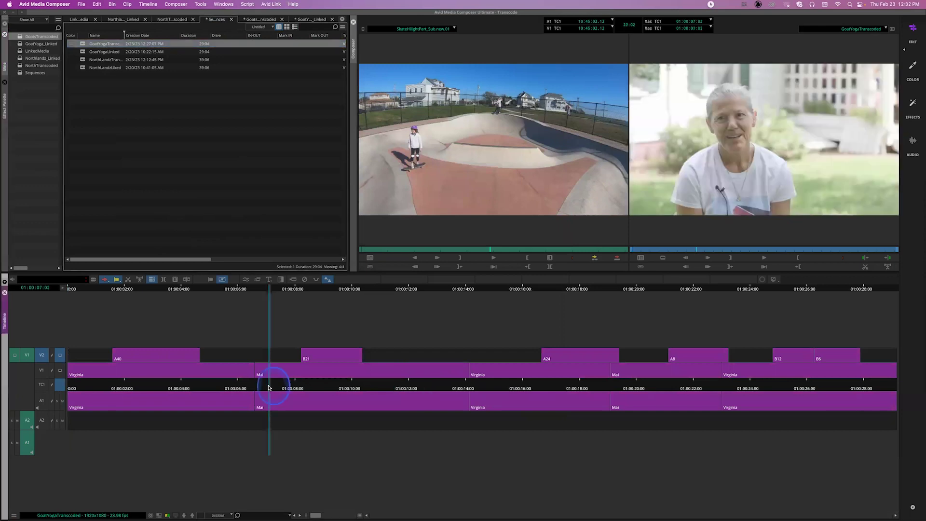
click(269, 387)
click(269, 387)
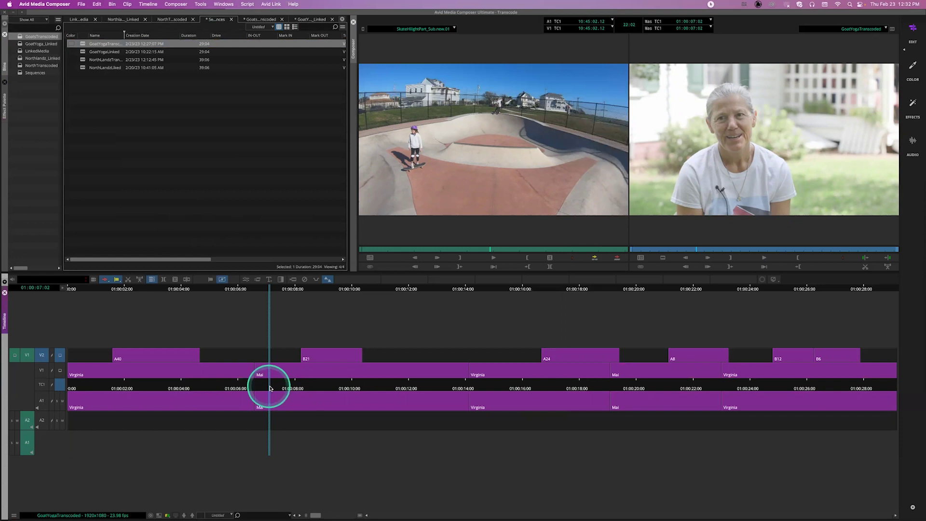
click(326, 396)
Relink the GoatYogaTranscoded sequence to managed media with the Most Compressed method, and move the playhead to 01:00:15:14
click(83, 45)
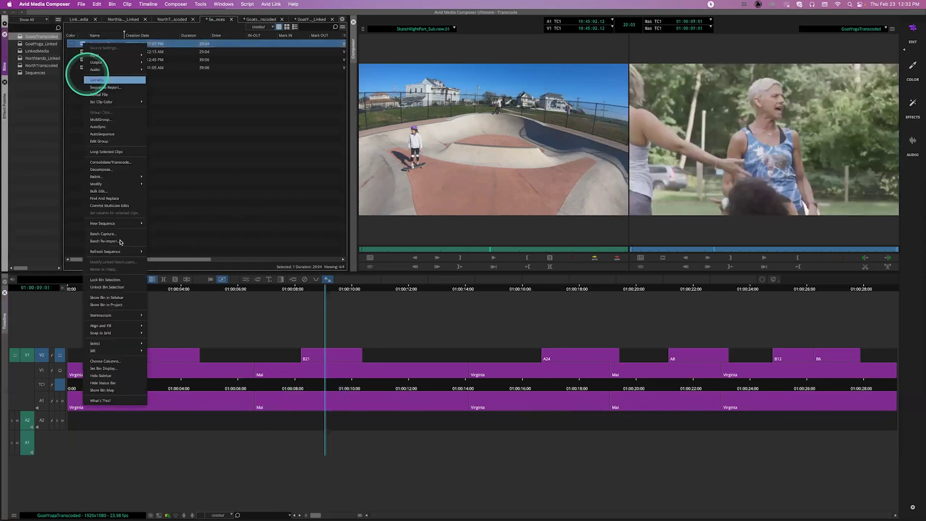
click(120, 242)
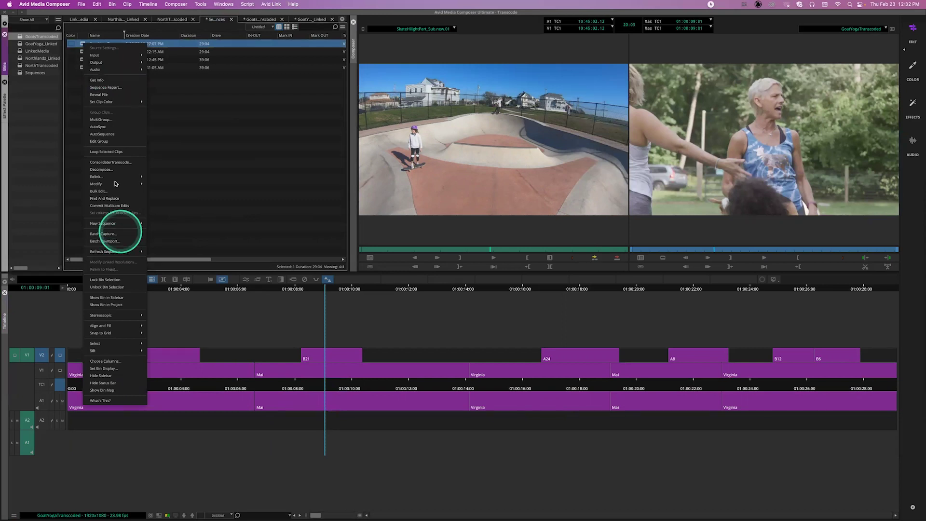
mouse_move(114, 177)
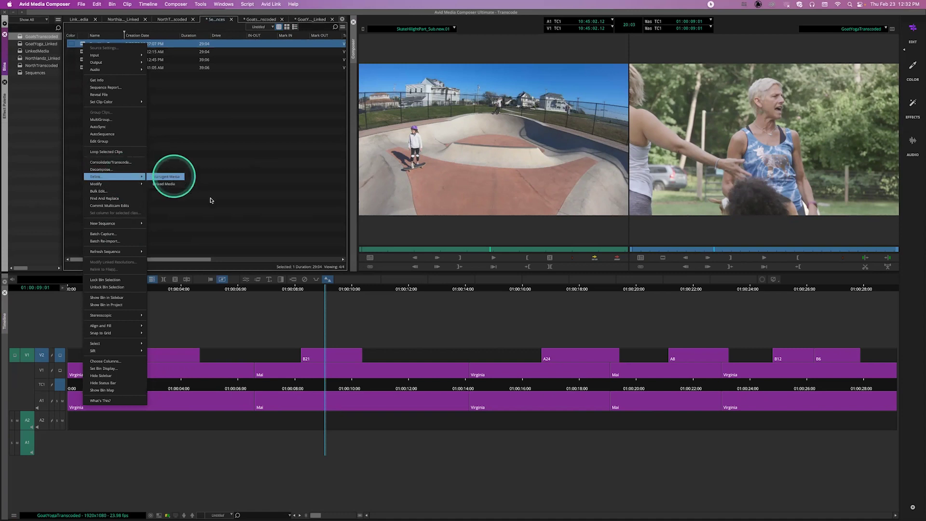
click(174, 178)
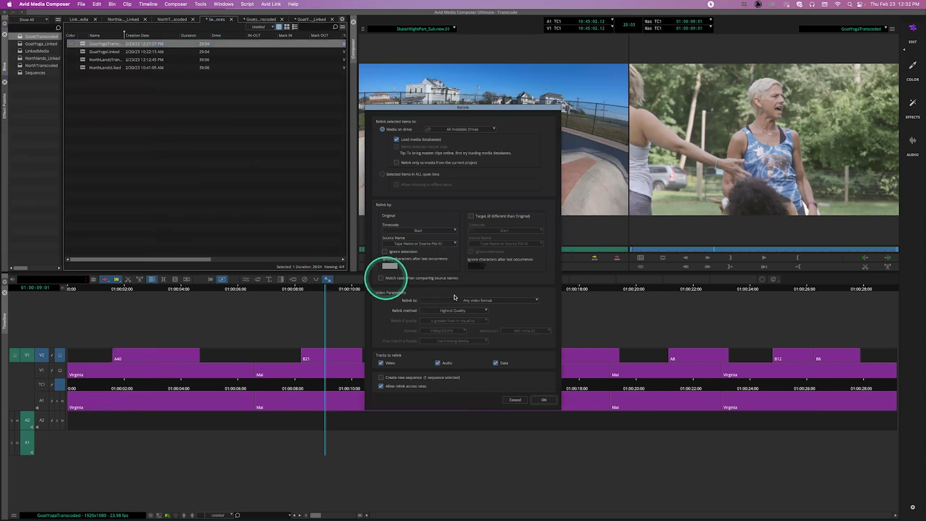
click(461, 311)
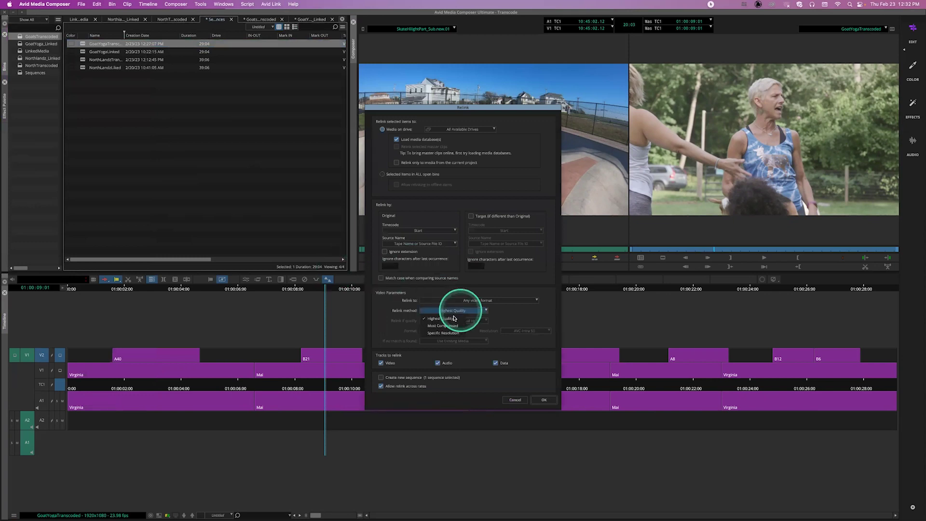
click(454, 326)
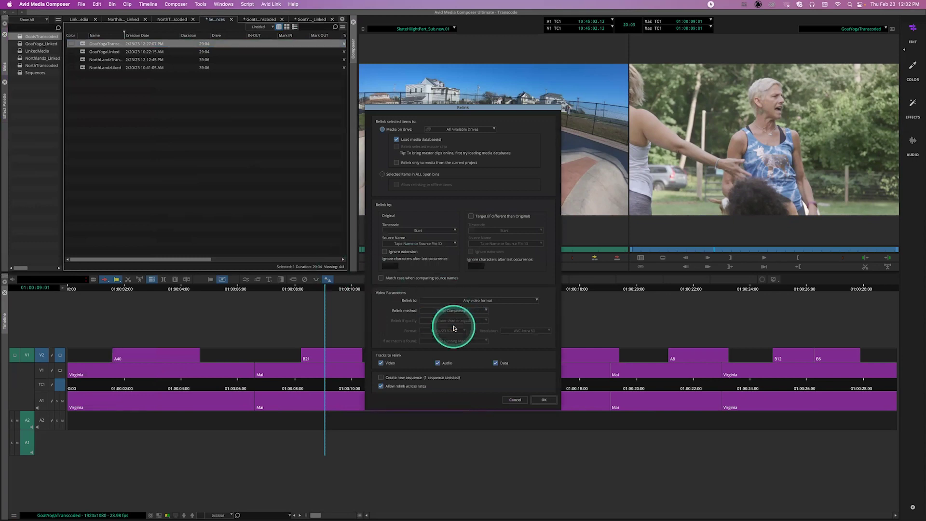
click(545, 400)
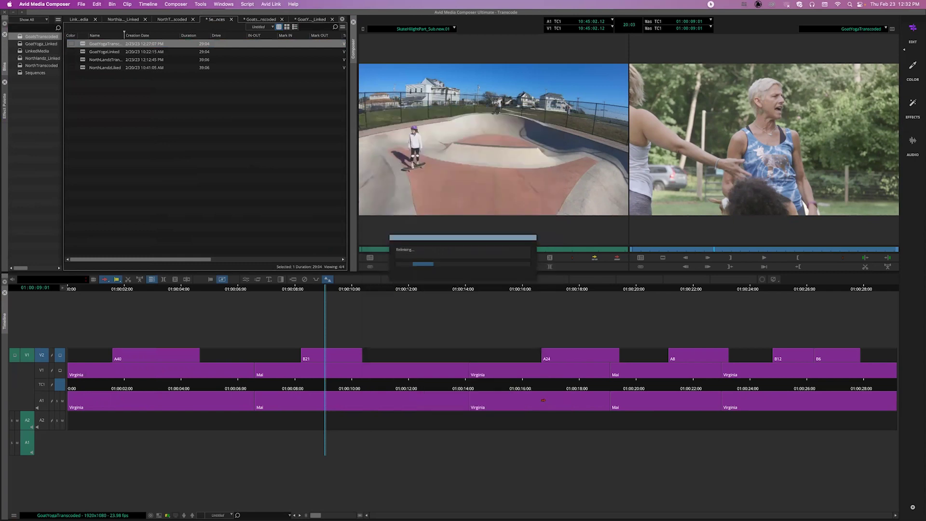
click(541, 399)
click(497, 392)
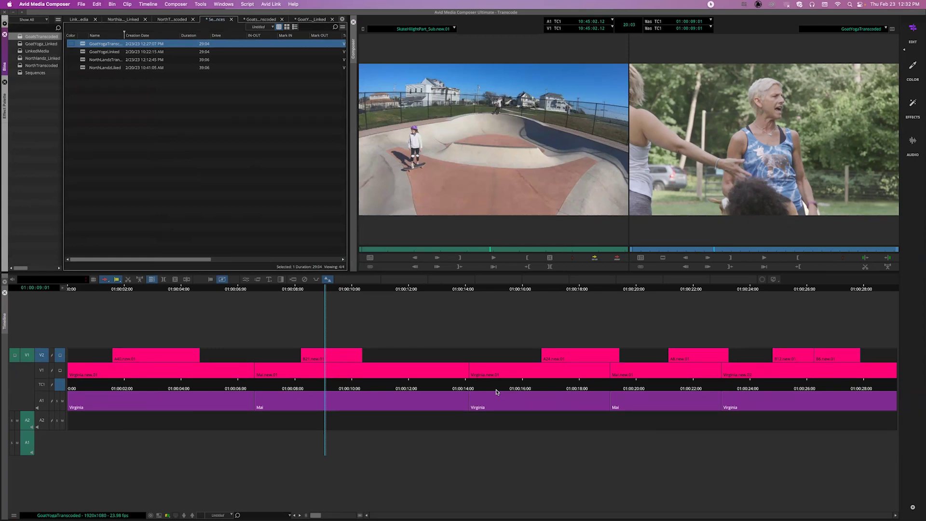
click(511, 385)
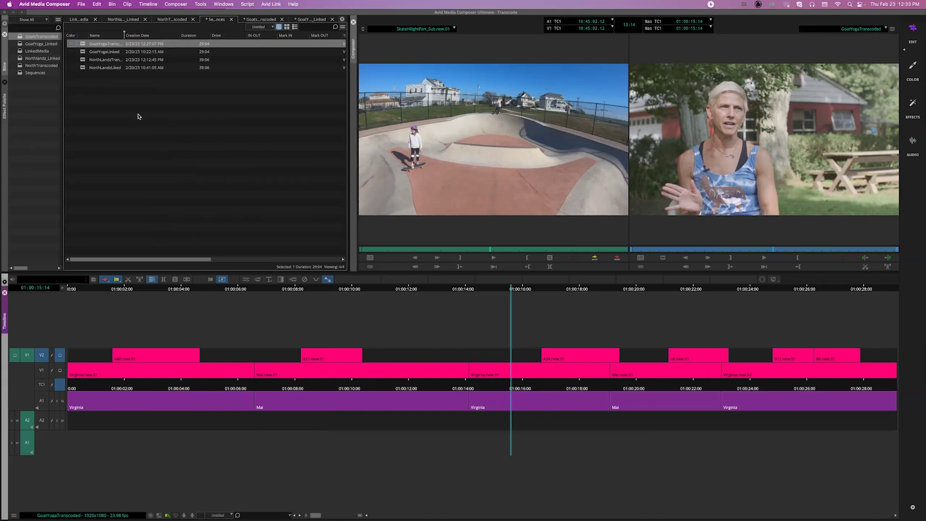
click(83, 45)
right_click(83, 44)
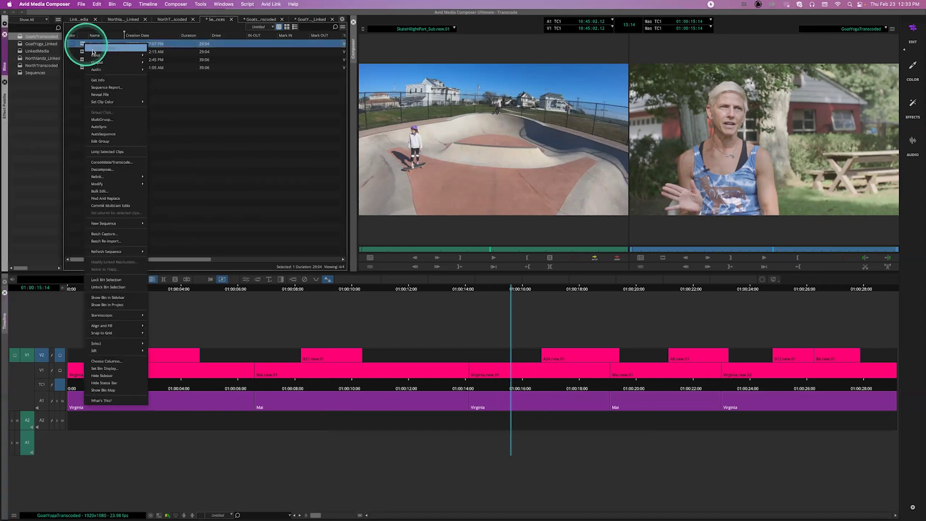
click(110, 164)
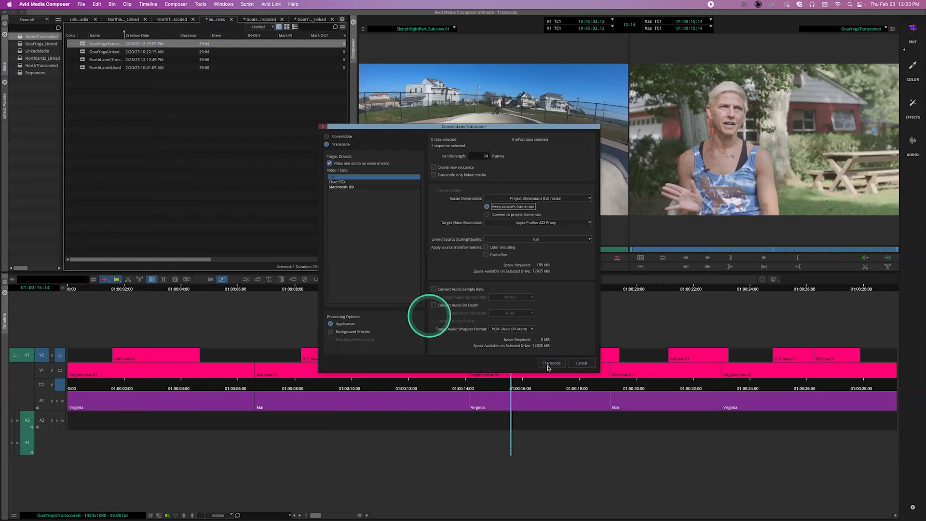
click(582, 363)
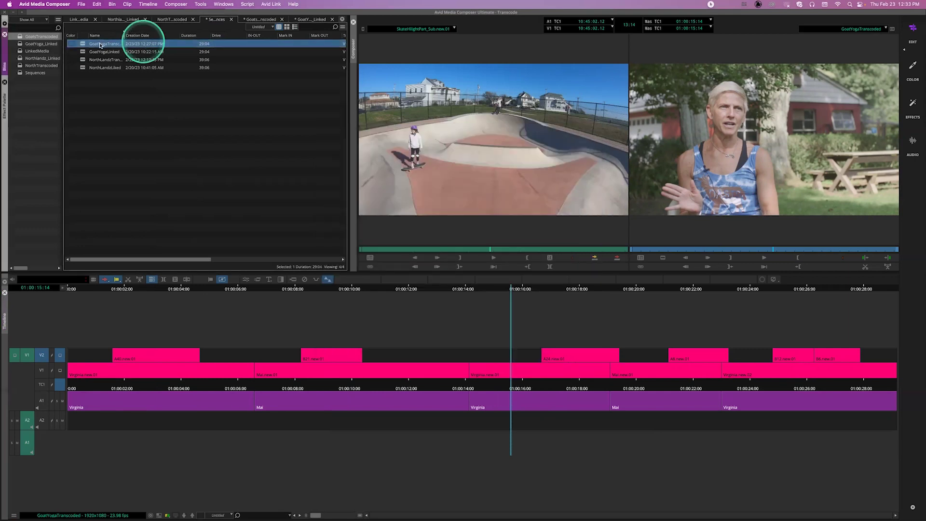
Relink the GoatYogaTranscoded sequence to managed media on all available drives with the Highest Quality method
right_click(100, 45)
click(126, 178)
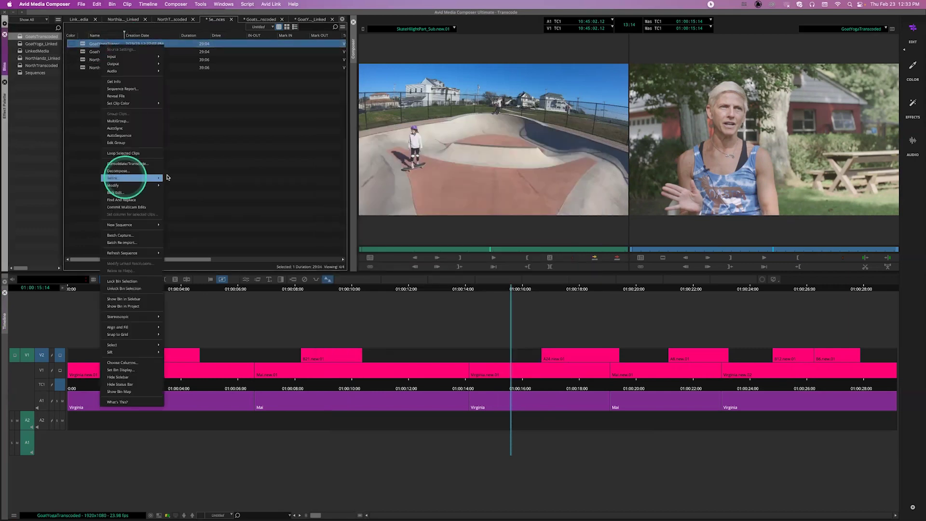
click(182, 177)
click(434, 301)
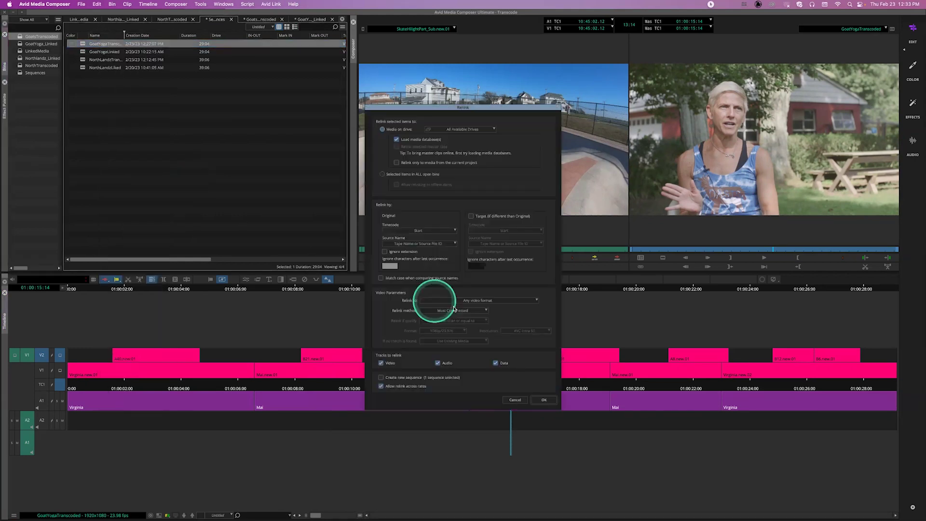
click(456, 312)
click(454, 320)
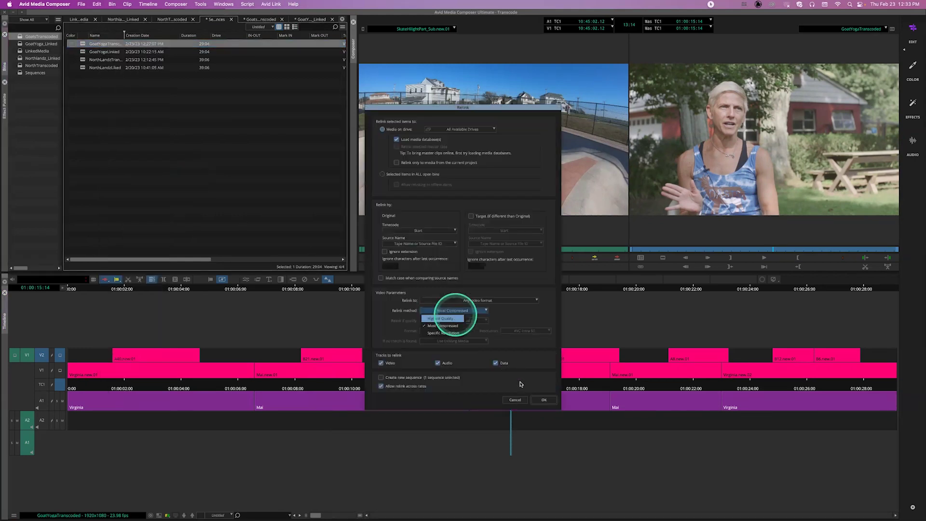
click(542, 400)
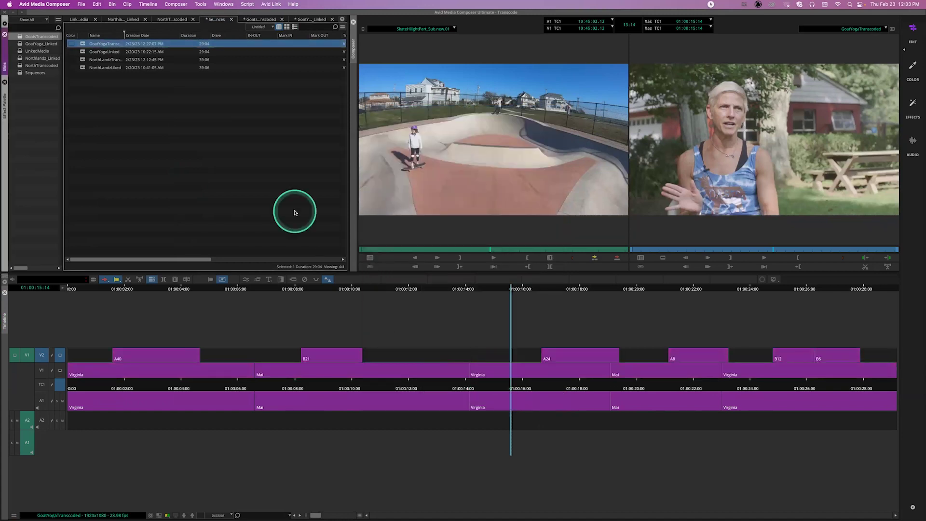
Create a new empty sequence in the Sequences bin
click(335, 321)
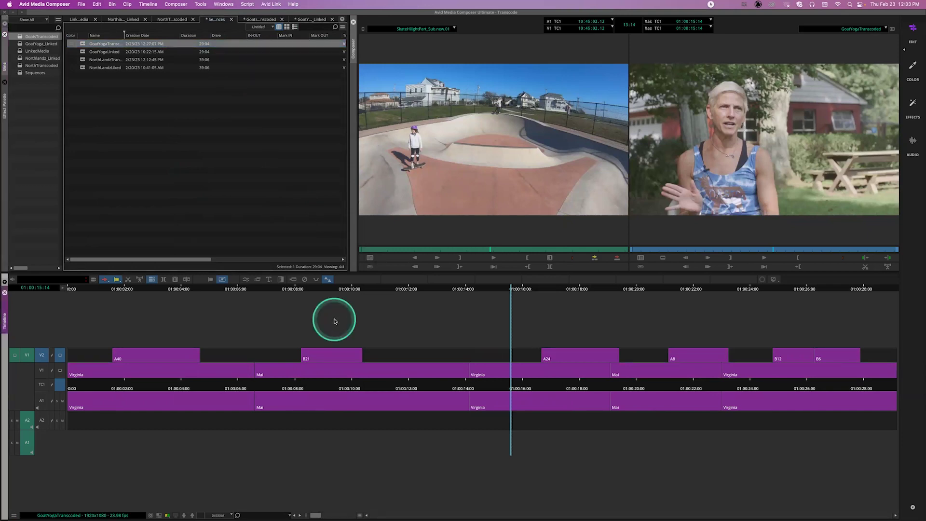
key(super+shift+n)
click(426, 242)
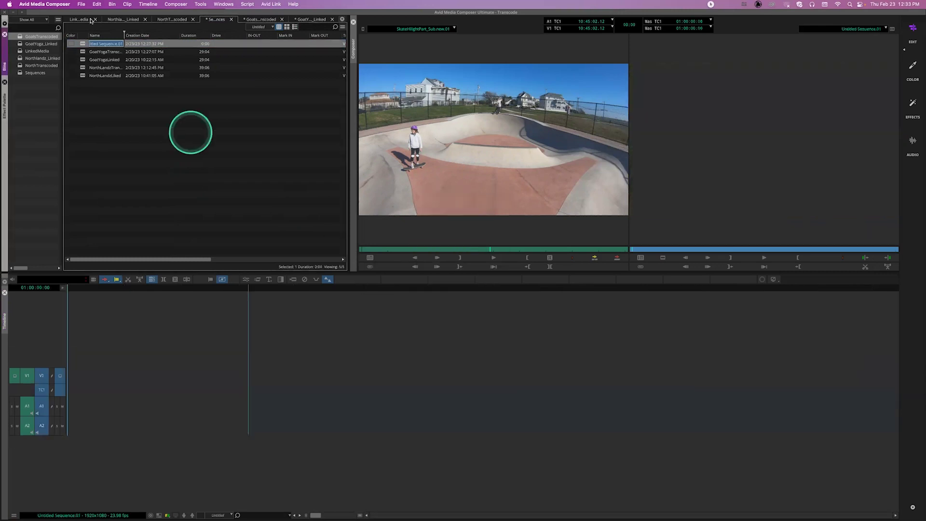
Add the SkateHilightPart_Sub.new.01 clip from the LinkedMedia bin to the start of the new sequence and return the playhead to the beginning
click(85, 20)
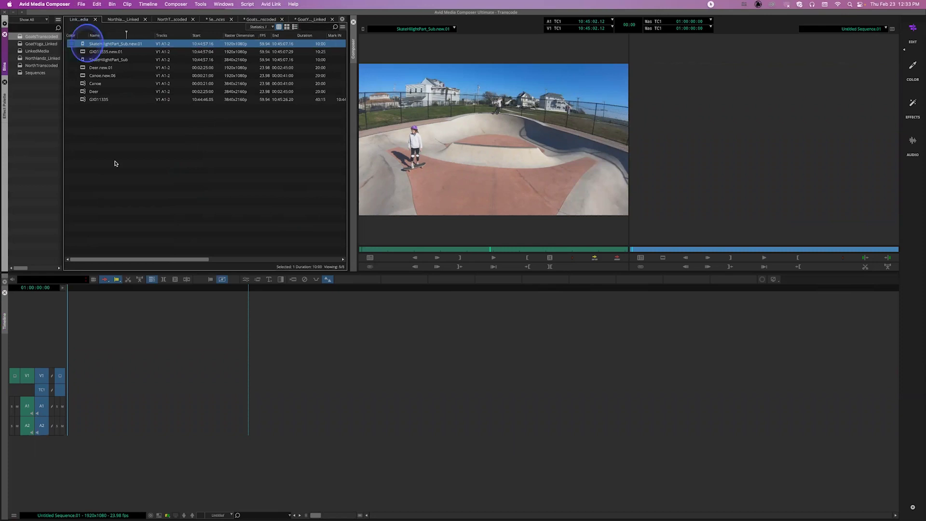
click(169, 378)
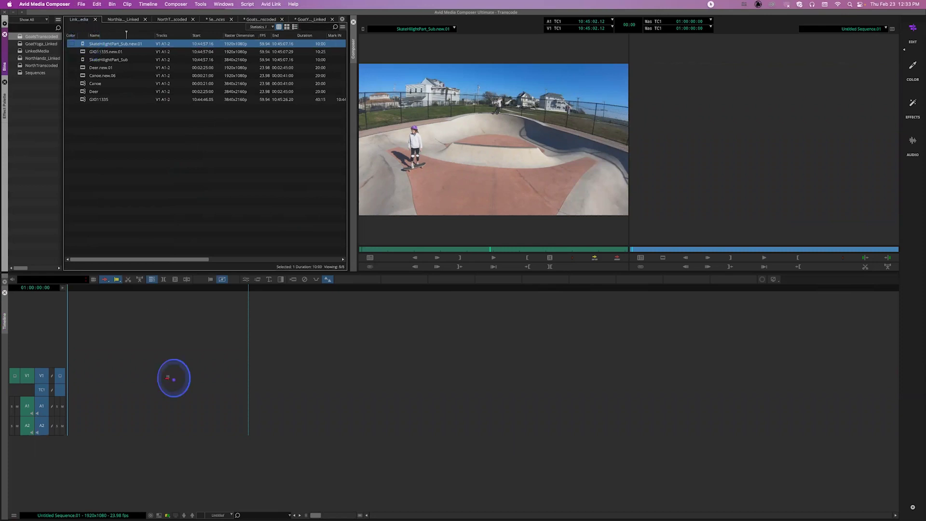
click(210, 390)
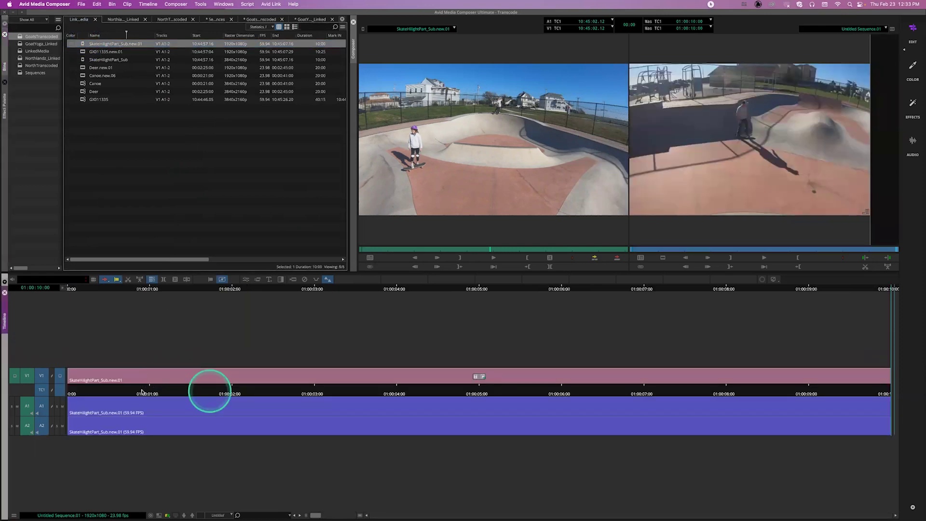
click(101, 392)
click(82, 239)
key(Home)
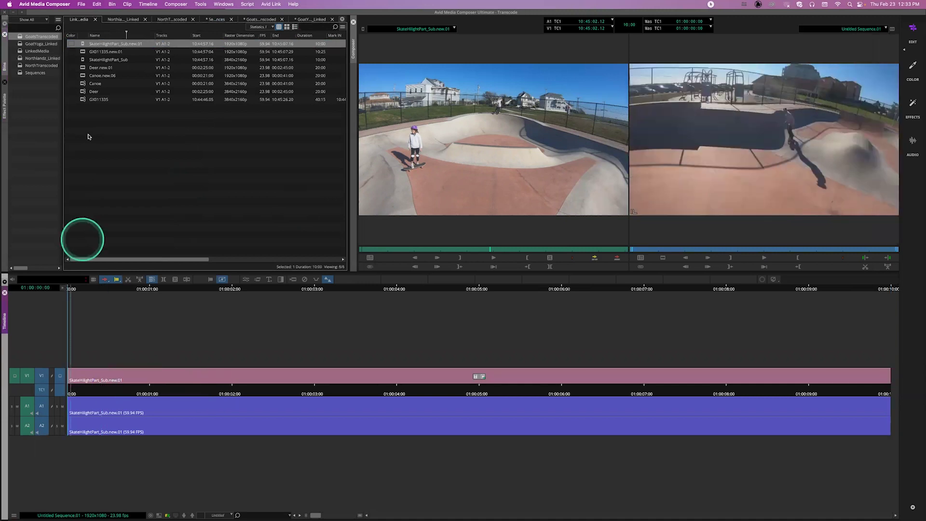
Load Deer.new.01 into the source monitor and mark a range of about 5 seconds ending at 00:02:34:10
click(87, 118)
click(83, 69)
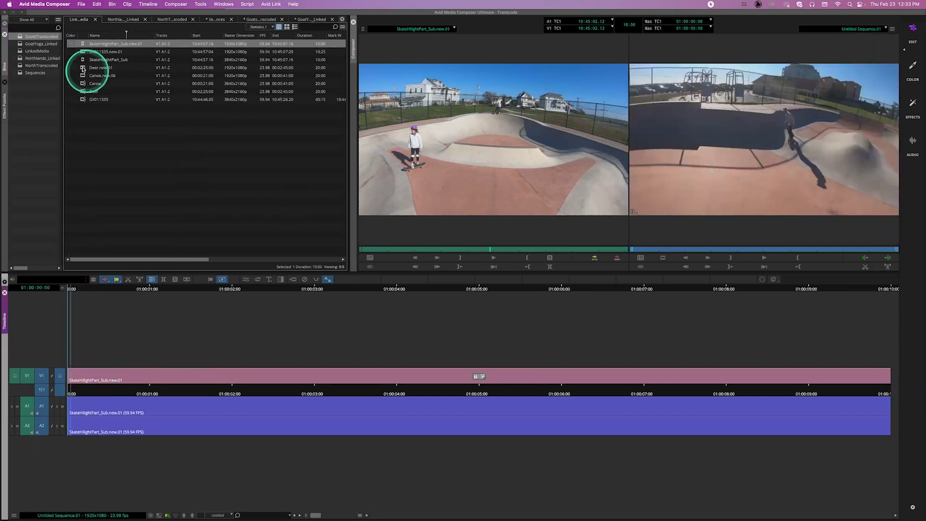
click(424, 250)
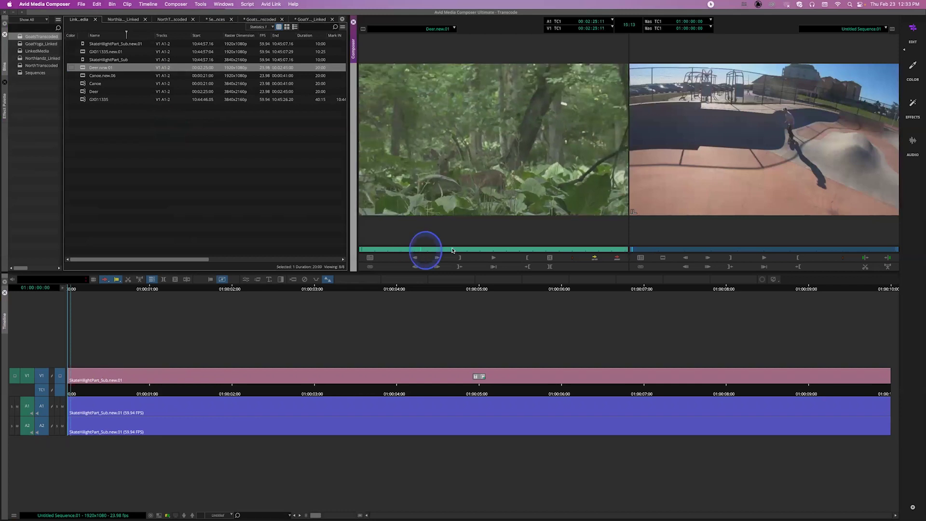
key(i)
click(495, 252)
drag(493, 254, 486, 257)
key(o)
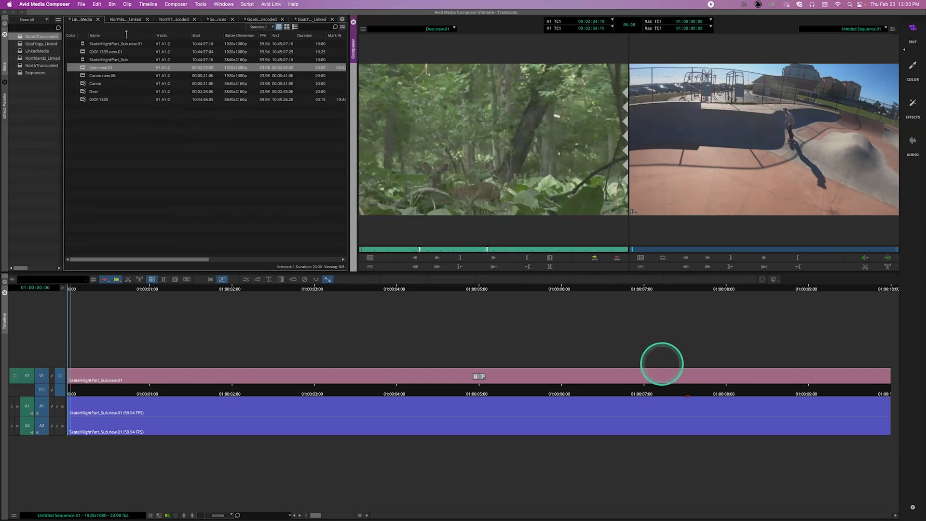
Splice the marked Deer.new.01 range into the sequence at the end of the skate clip, 01:00:10:00
click(745, 390)
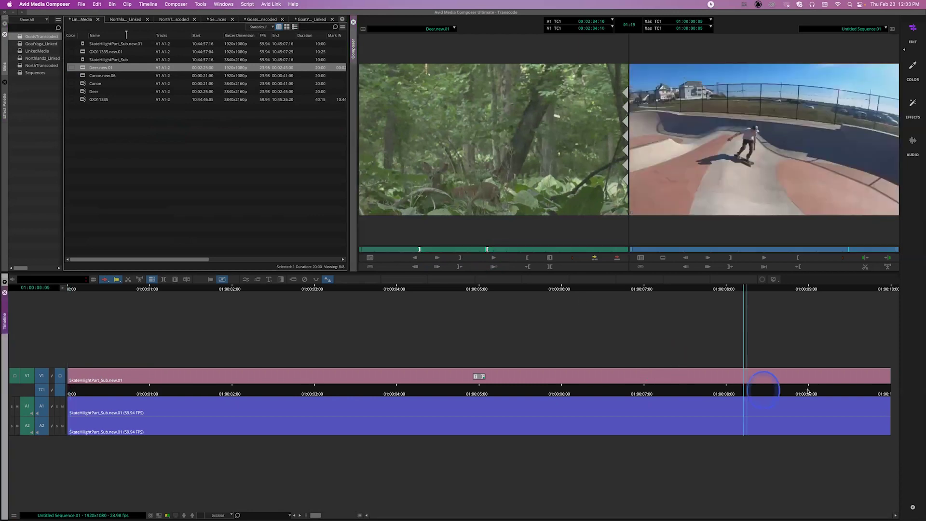
click(913, 391)
click(595, 259)
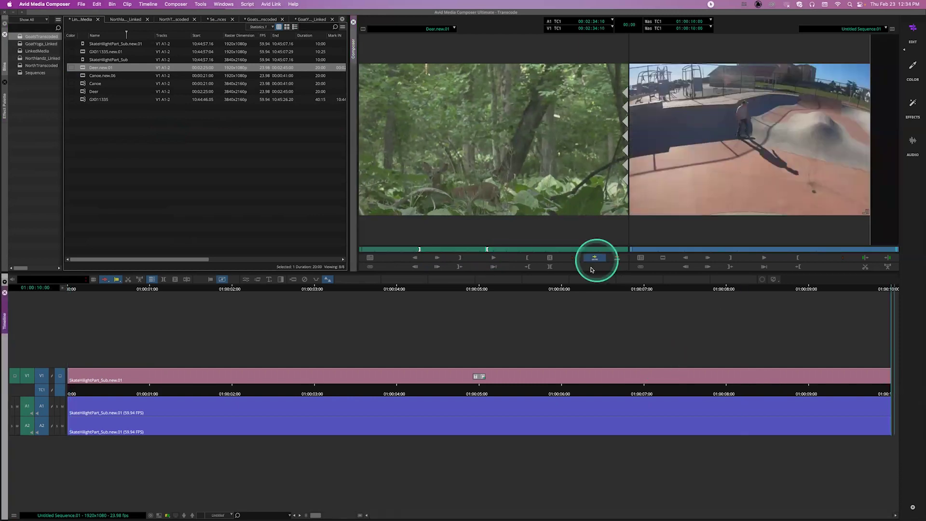
Mark a range of about 5 seconds 13 frames in Canoe.new.06 and splice it onto the end of the sequence
drag(72, 74, 89, 76)
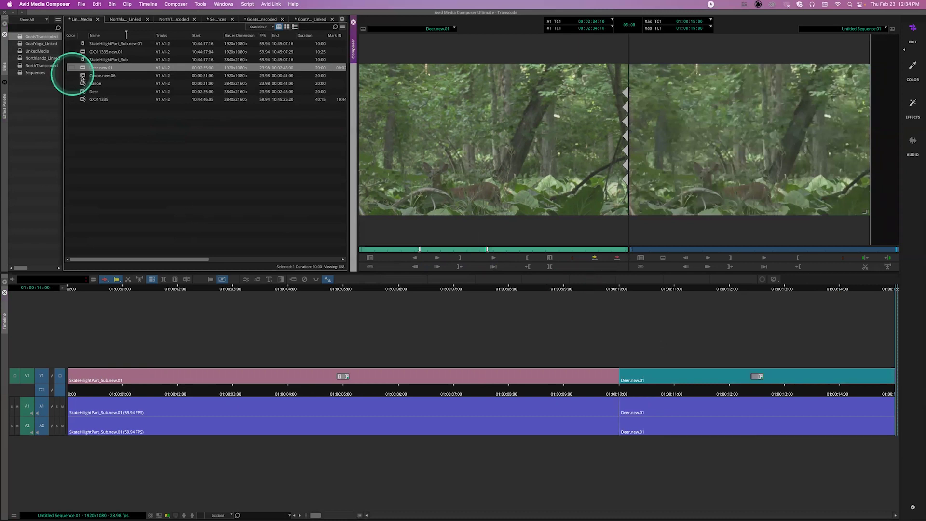
click(82, 77)
drag(82, 76, 428, 253)
click(438, 252)
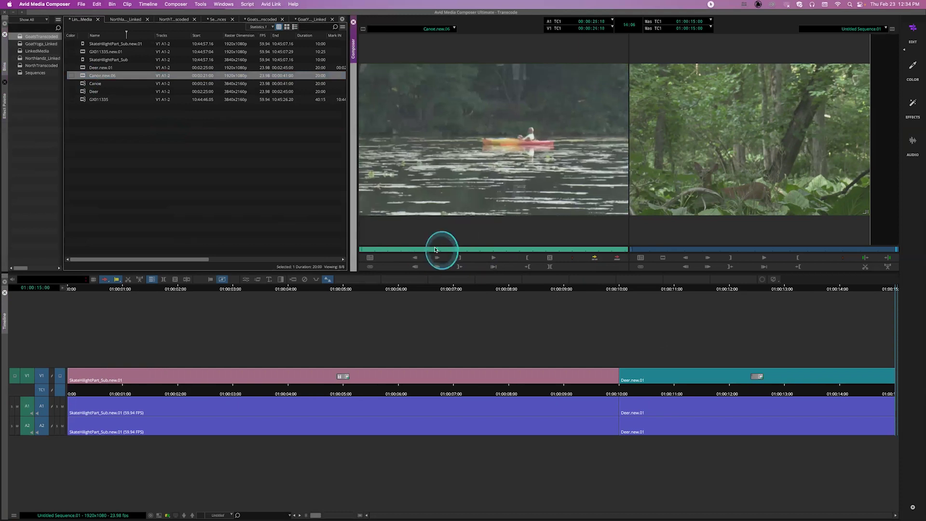
click(444, 248)
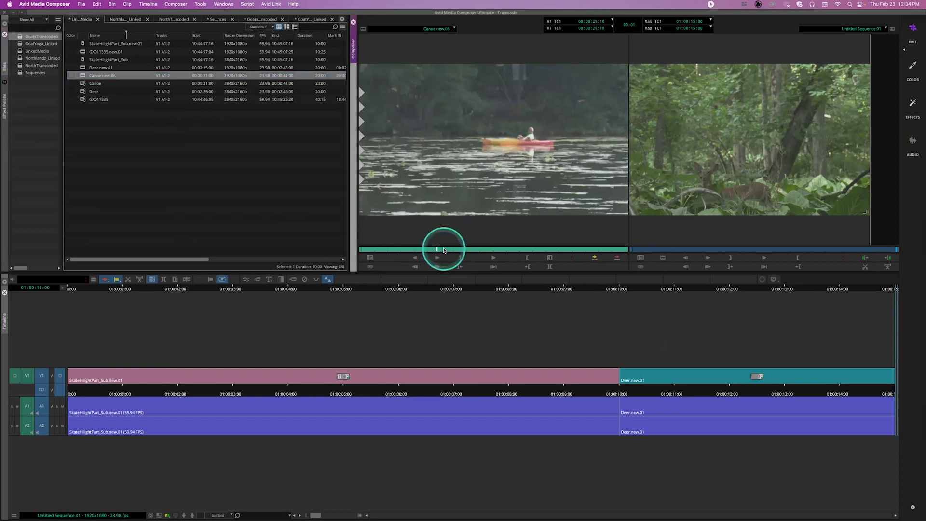
click(485, 250)
click(511, 252)
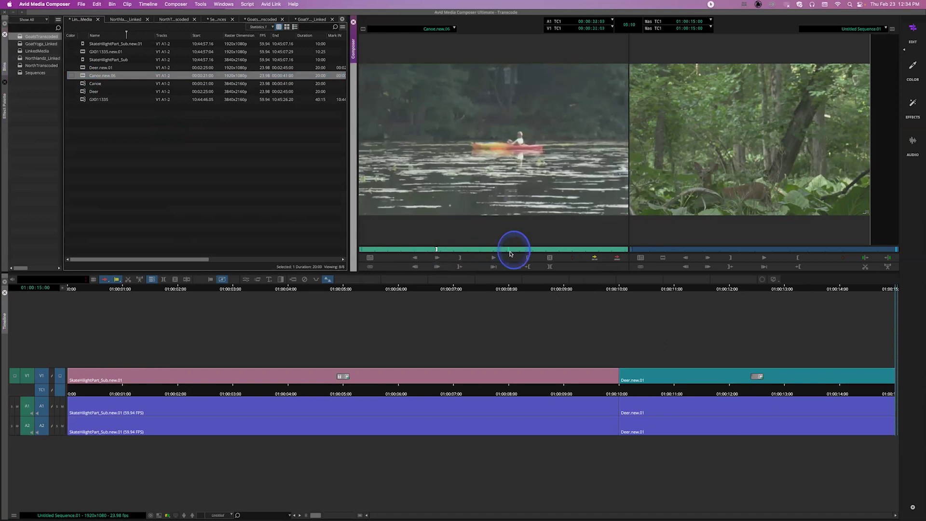
click(527, 256)
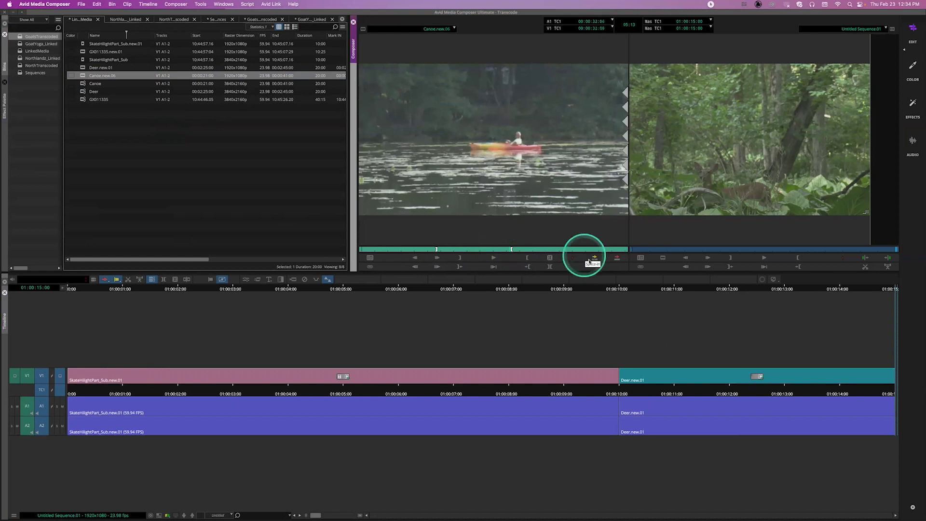
click(595, 258)
Ripple-trim the end of the skate clip back to 01:00:07:20, then leave trim mode with the playhead at 01:00:02:22
click(438, 386)
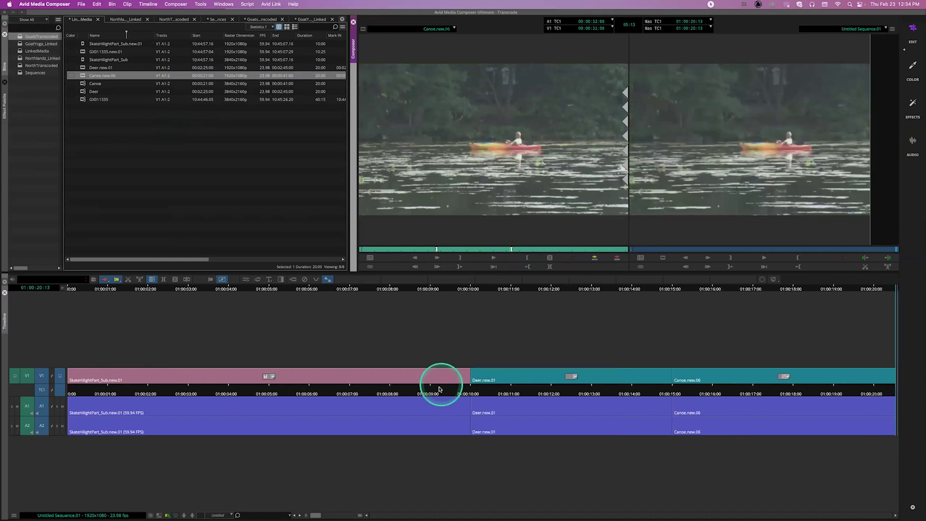
click(259, 391)
click(79, 75)
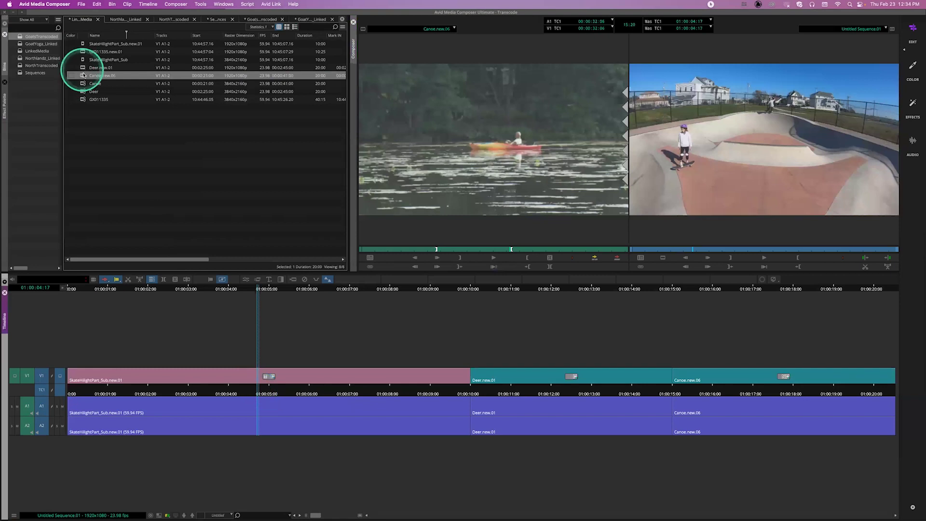
click(83, 68)
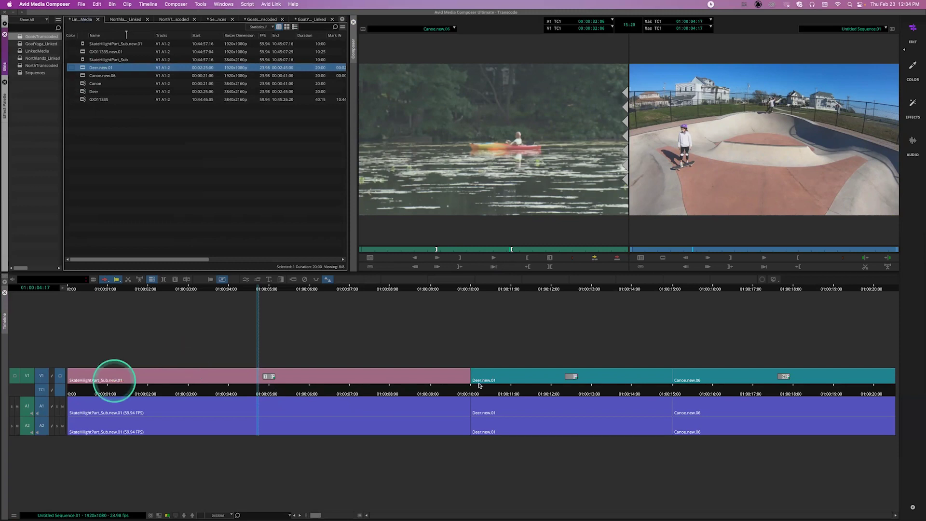
drag(461, 374, 379, 383)
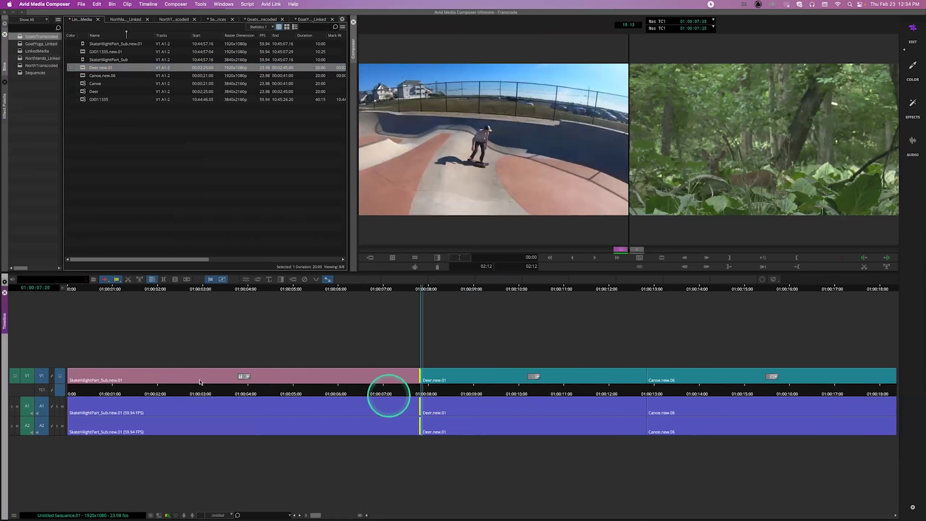
click(199, 380)
click(199, 380)
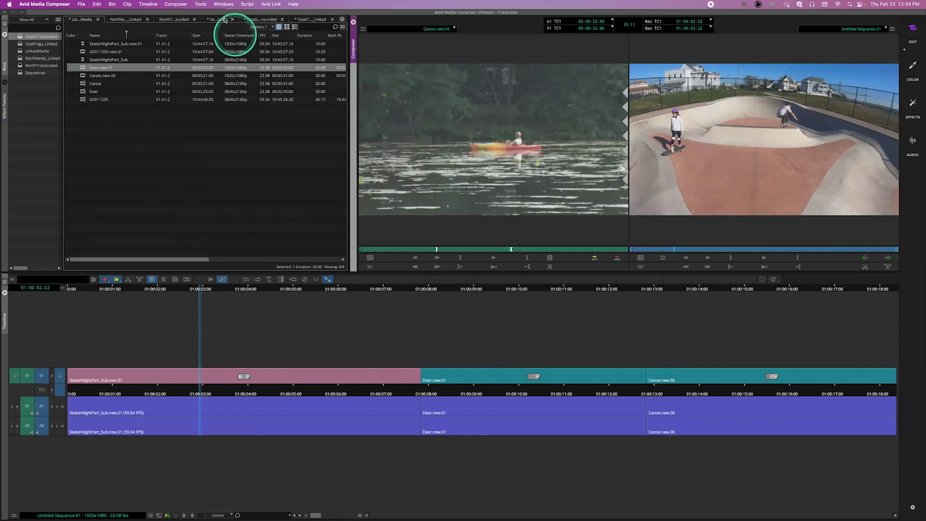
Rename the new untitled sequence in the Sequences bin as LinkedUHDProject
click(224, 19)
click(114, 44)
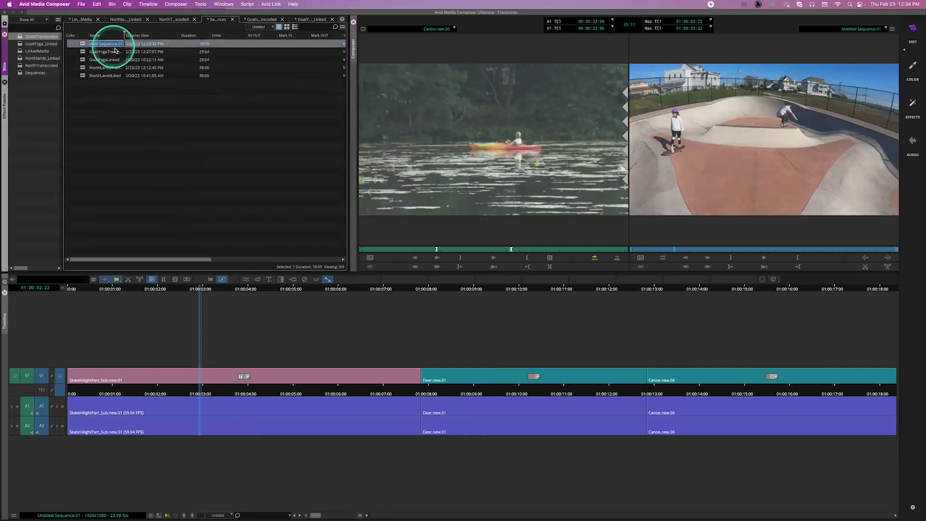
text(LinkedM)
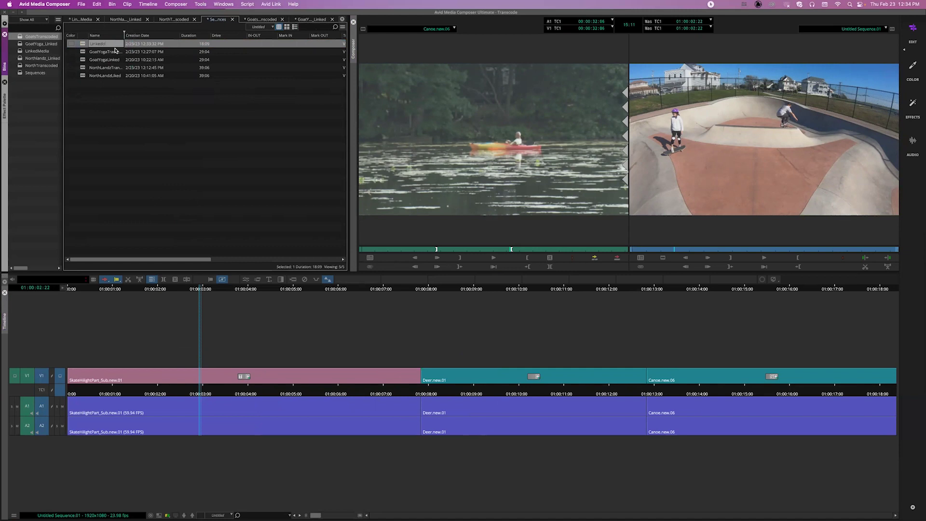
text(HDProject)
key(Return)
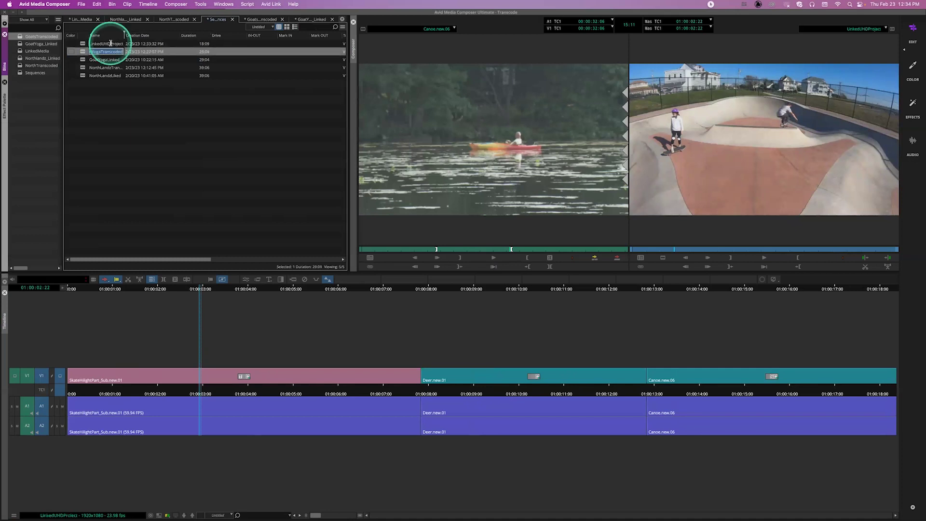
Replace the Project part of the new sequence's name so that it reads LinkedUHDTranscoded
click(111, 43)
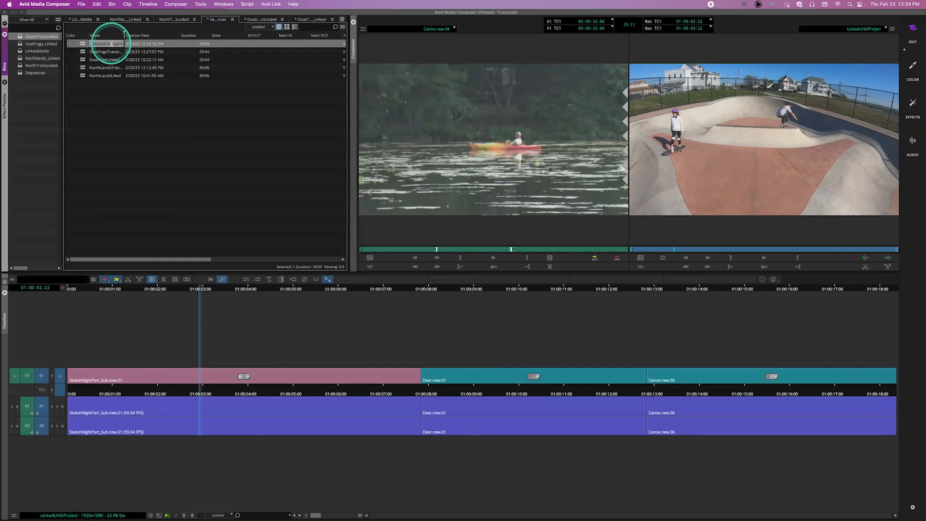
shift+click(129, 46)
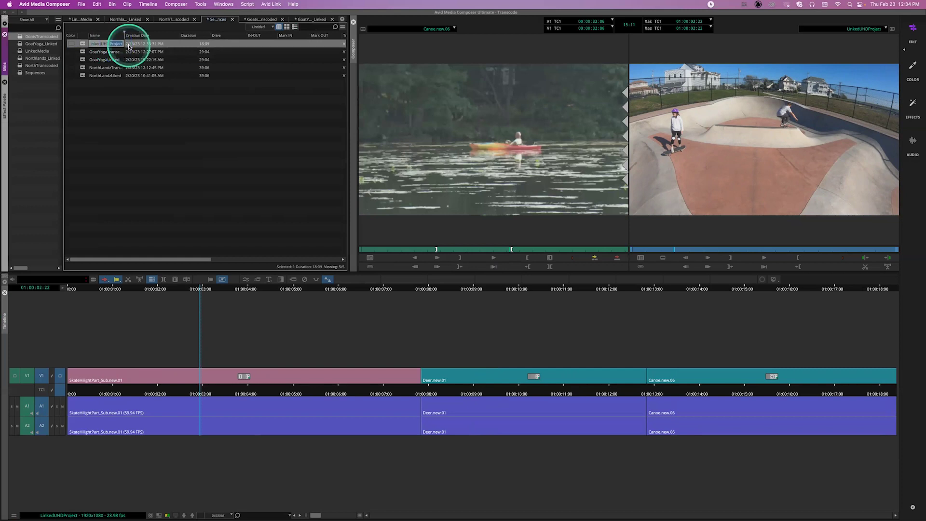
text(Transco)
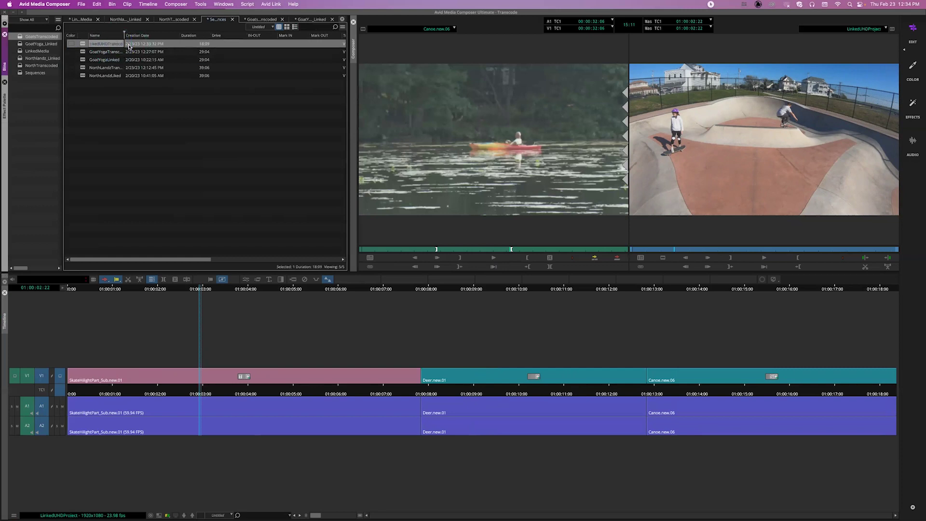
text(ded)
key(Return)
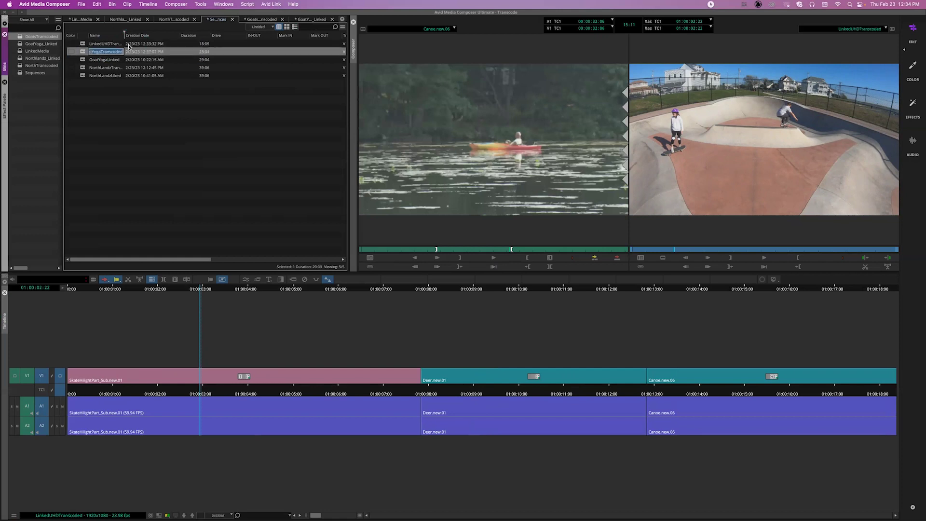
Remove the Linked prefix from the newest sequence's name in the Sequences bin so that it reads UHDTranscoded
click(84, 45)
click(91, 43)
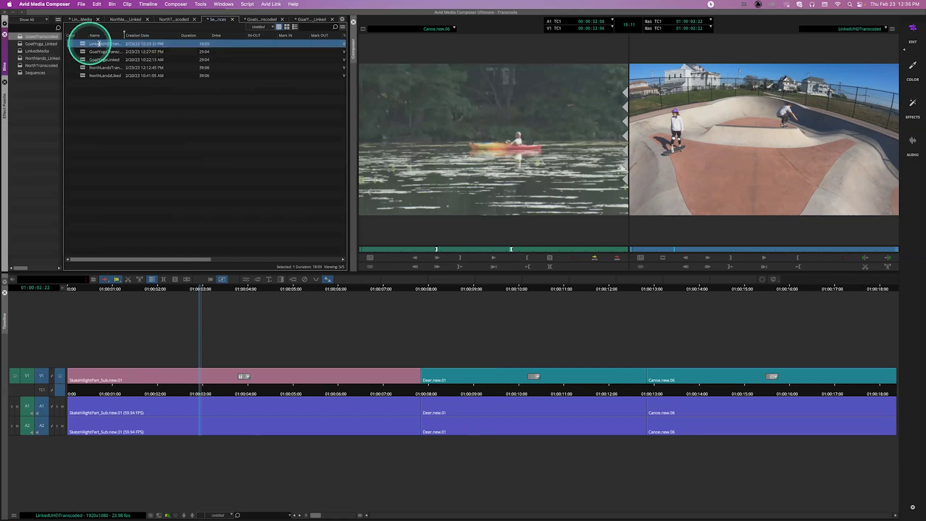
click(109, 48)
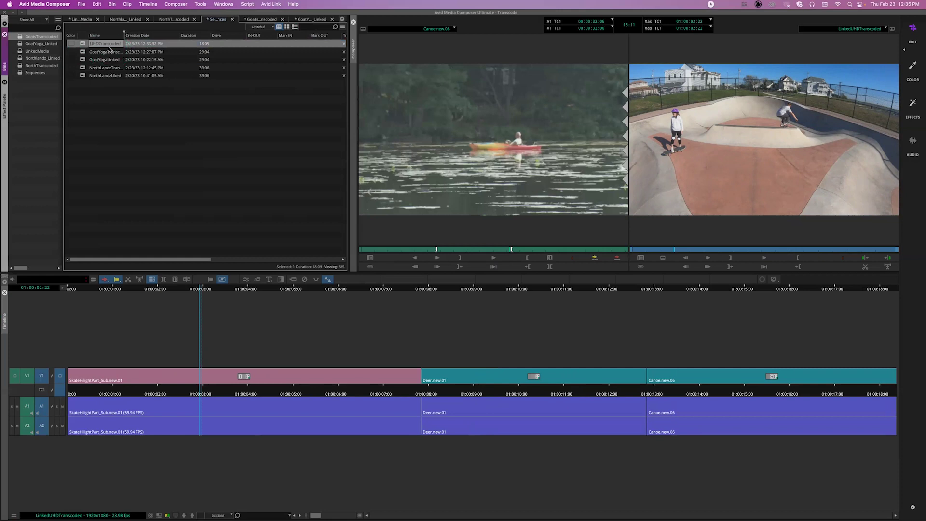
click(83, 44)
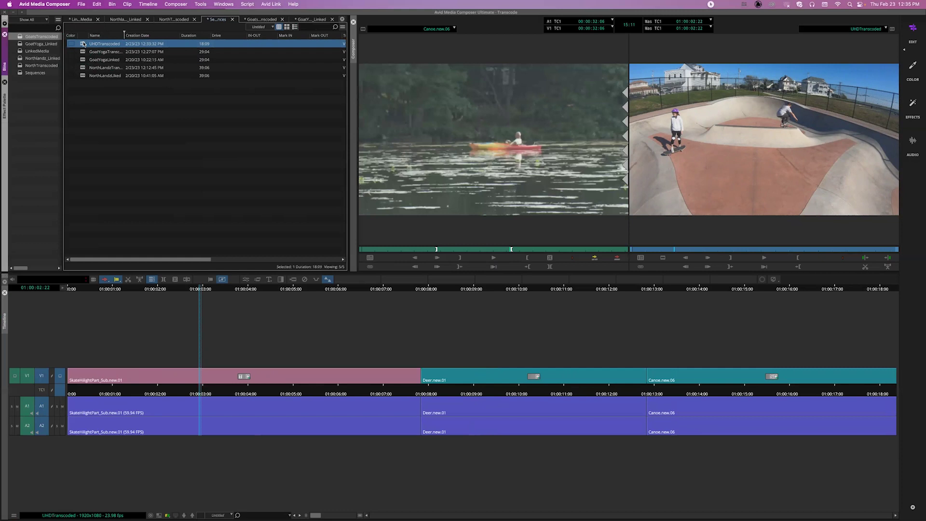
Open the Relink settings for the UHDTranscoded sequence in the Sequences bin
right_click(83, 44)
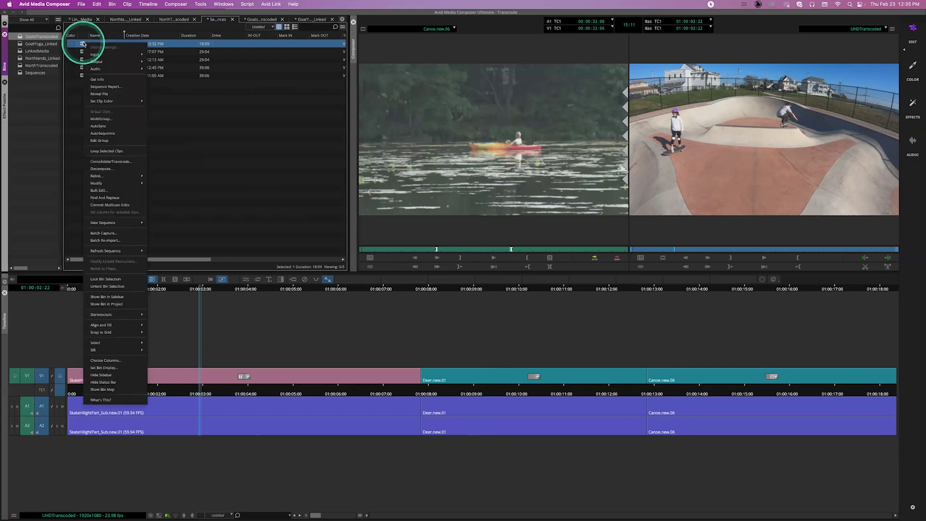
key(Escape)
right_click(83, 43)
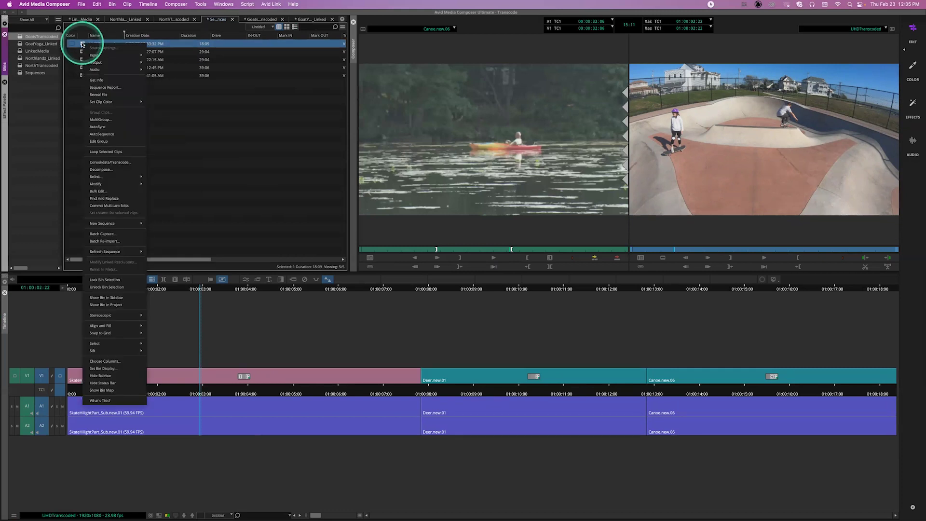
click(121, 177)
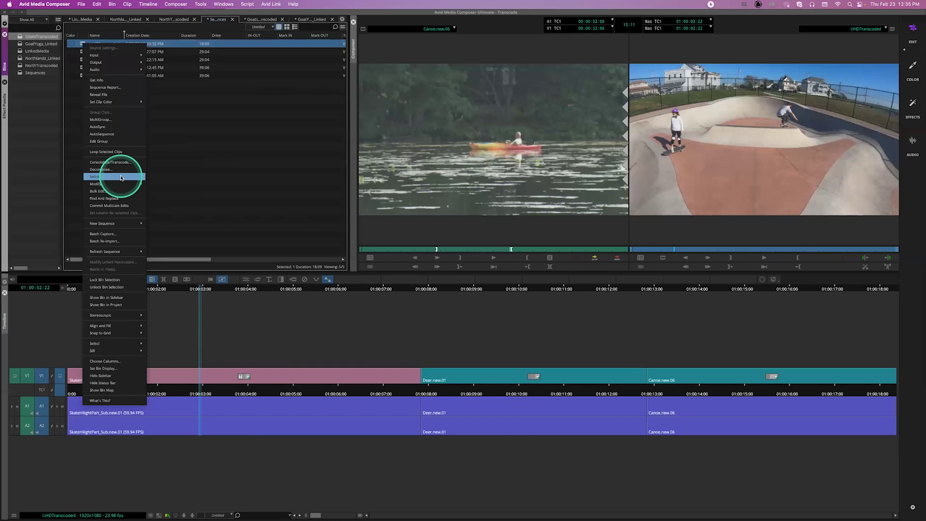
click(178, 177)
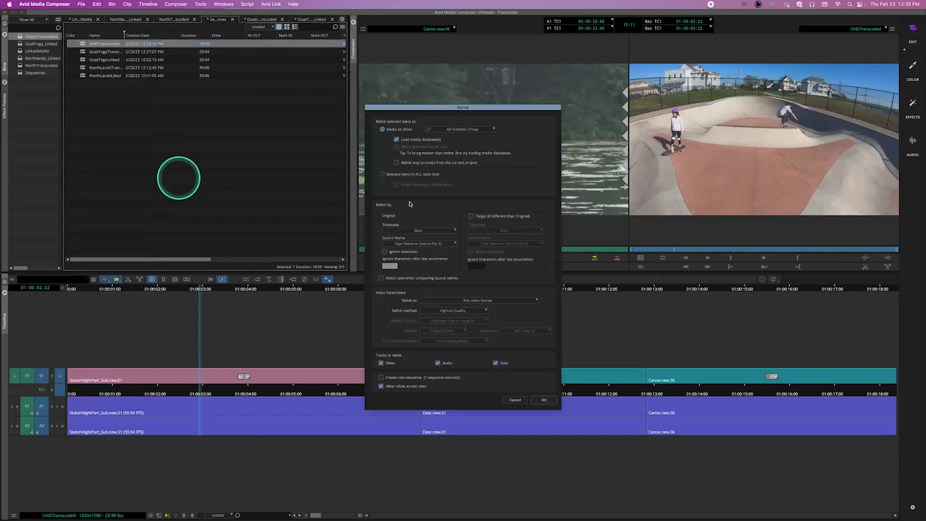
click(417, 189)
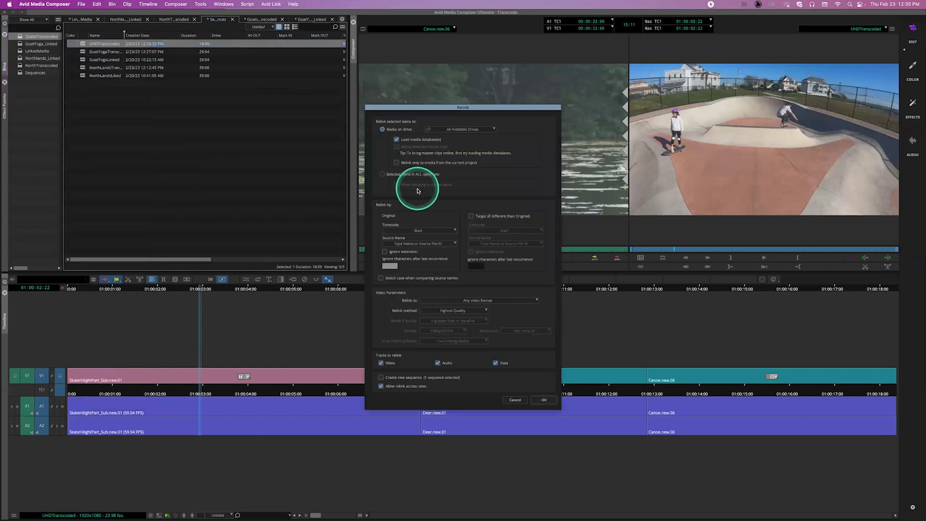
click(451, 344)
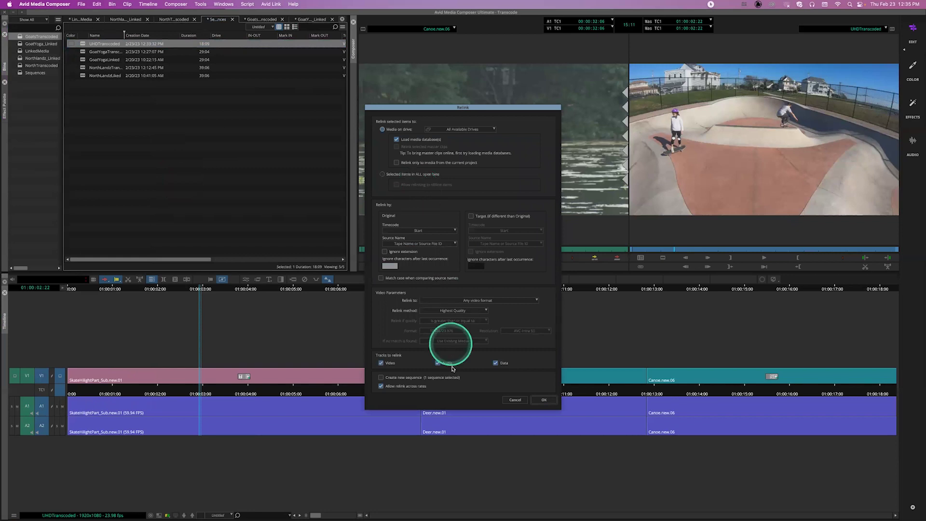
click(422, 374)
click(480, 225)
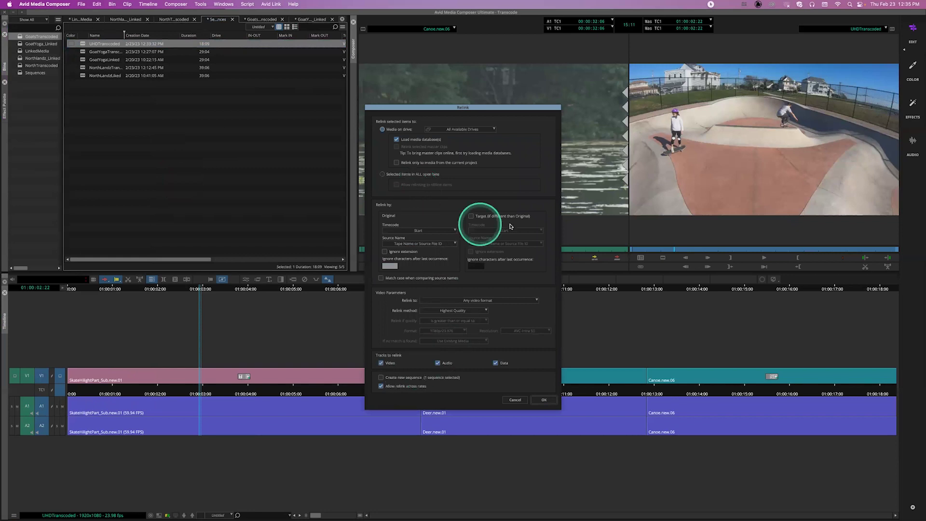
Close the Relink settings without relinking and assign a tan clip color to Canoe, Deer and GX011335 in the linked media bin
click(493, 360)
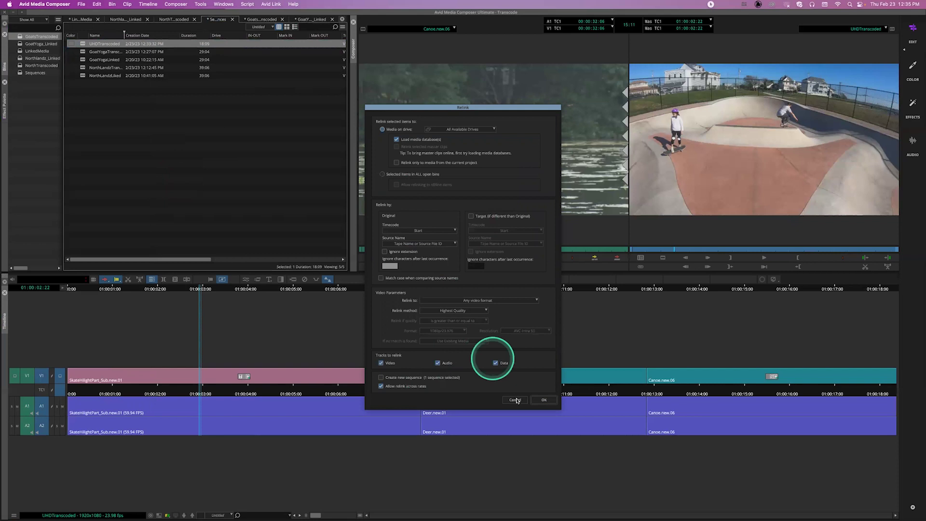
click(515, 400)
click(152, 26)
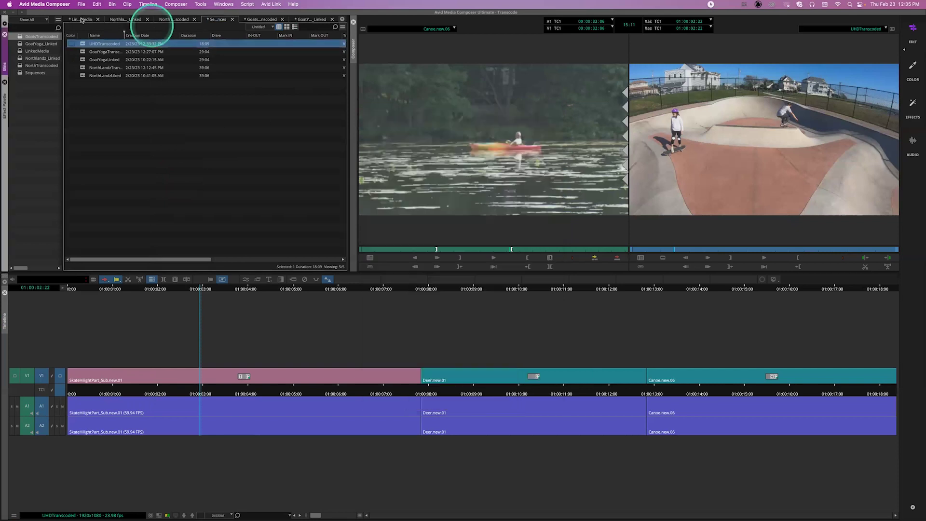
click(81, 19)
click(136, 87)
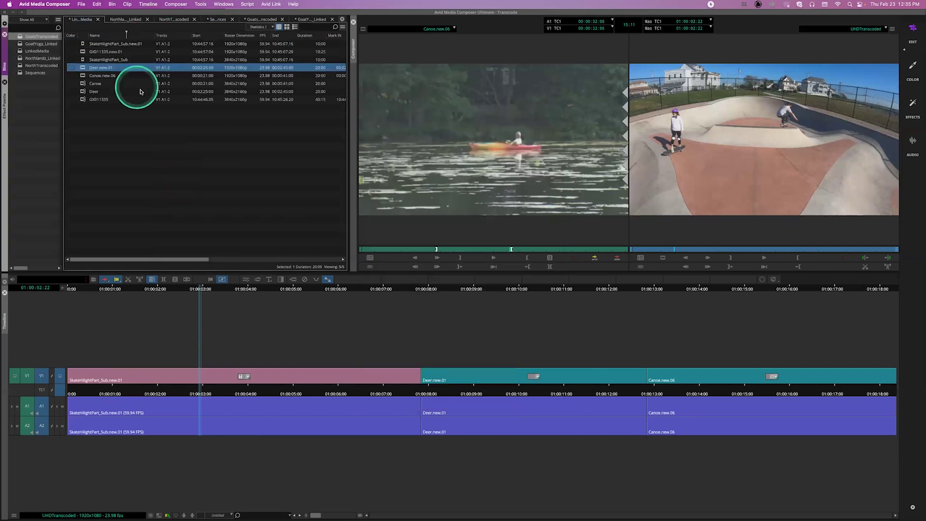
click(96, 84)
shift+click(95, 100)
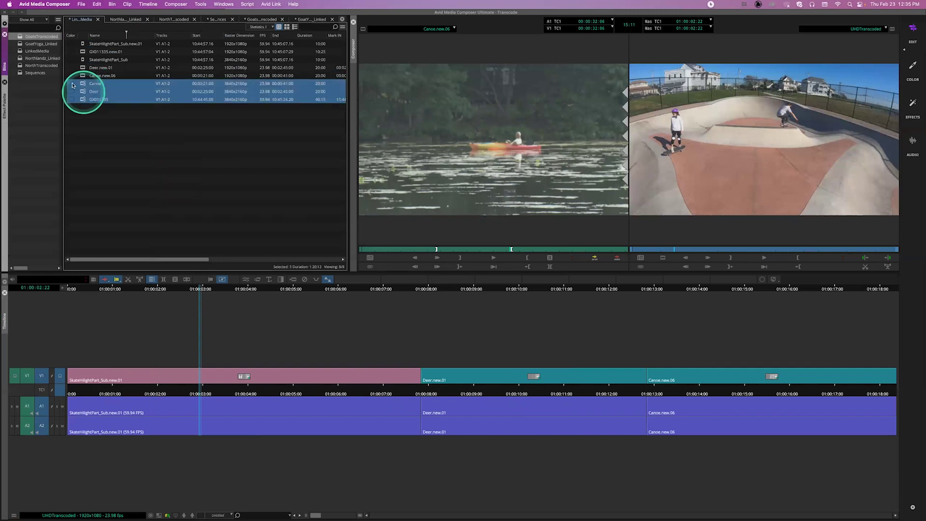
click(73, 86)
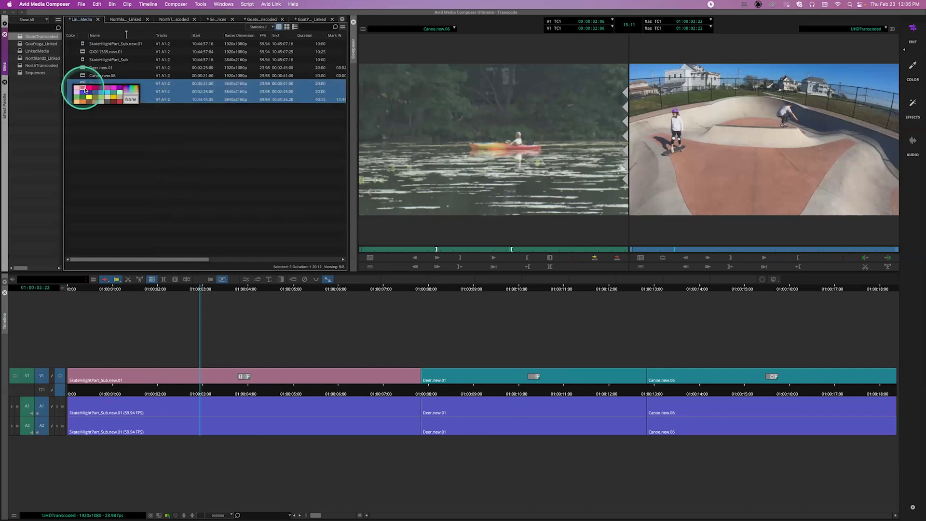
click(119, 100)
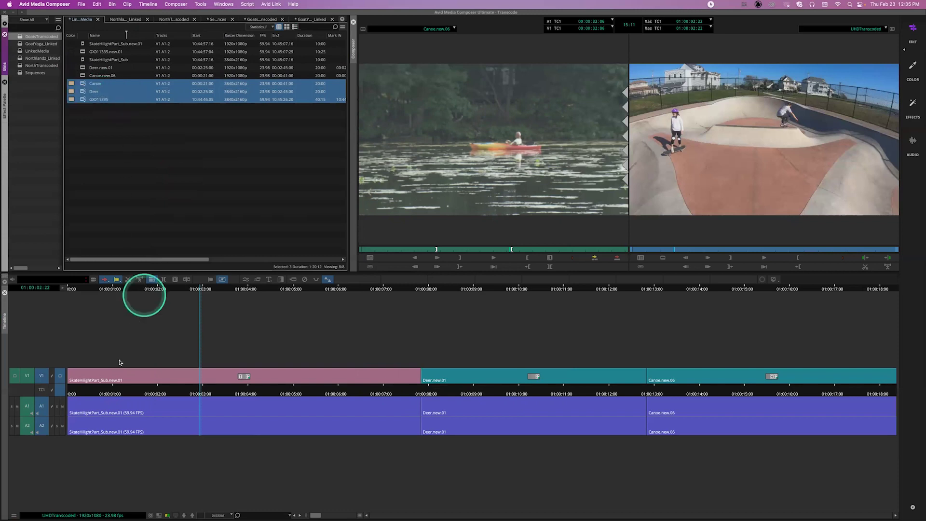
Check the timeline's Clip Color options and accept them as set
click(13, 515)
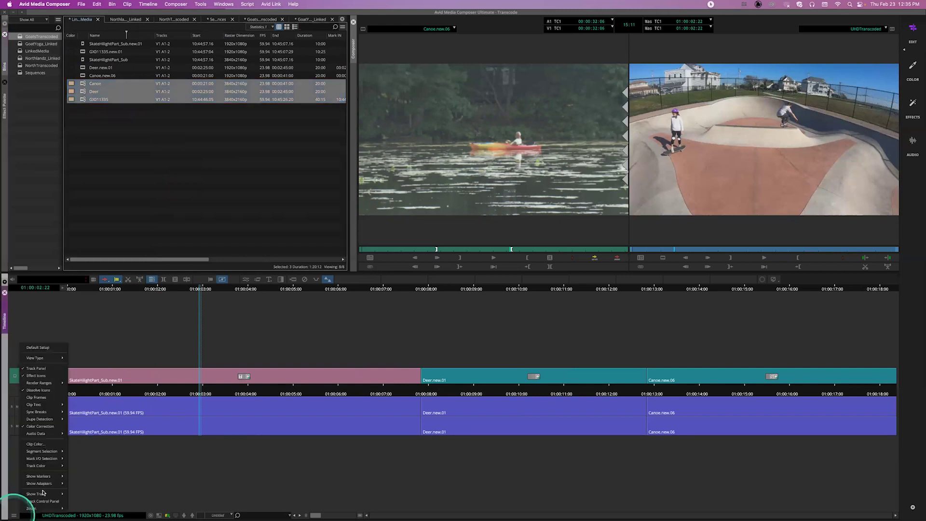
click(38, 443)
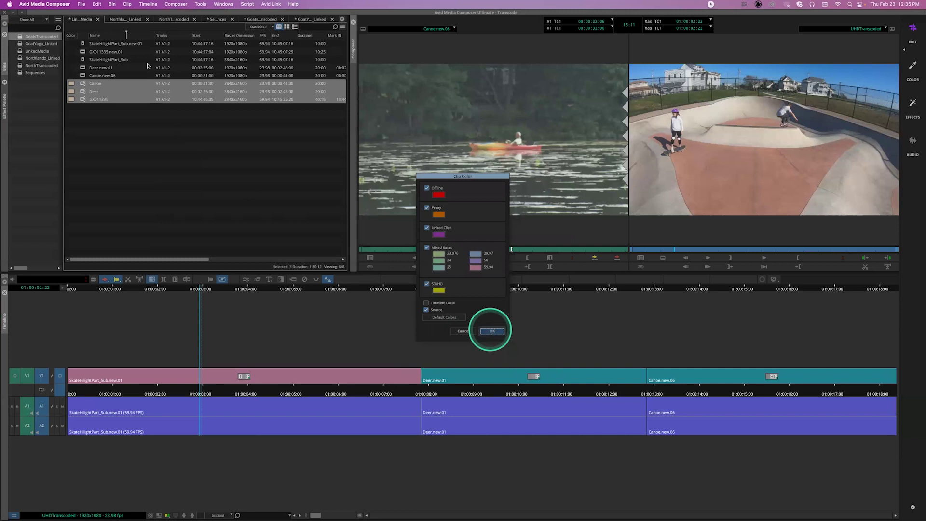
click(492, 330)
Relink the UHDTranscoded sequence to media on all available drives using the Highest Quality method
click(217, 19)
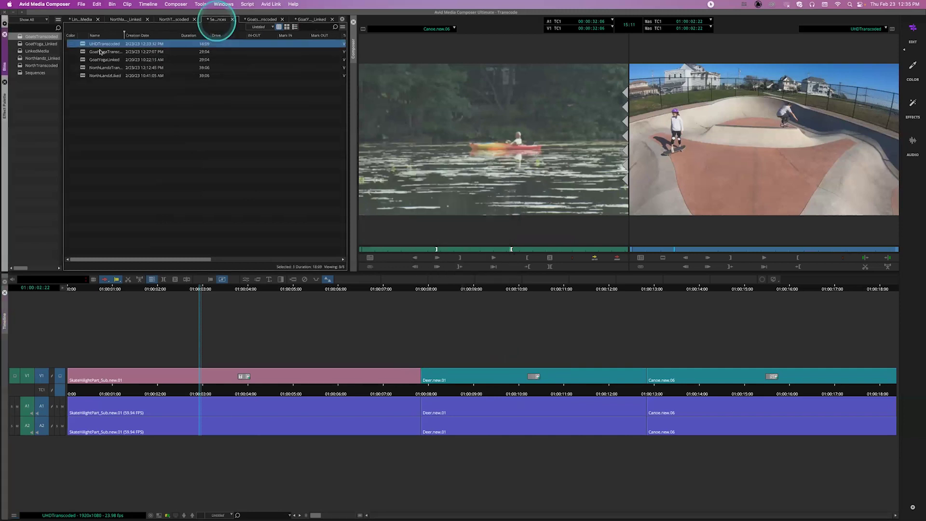
click(84, 44)
right_click(124, 147)
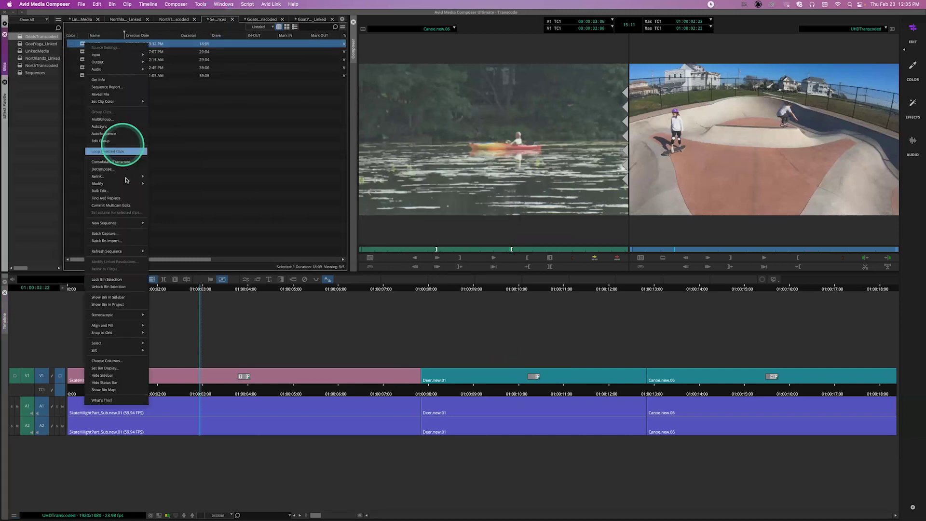
click(126, 176)
click(165, 178)
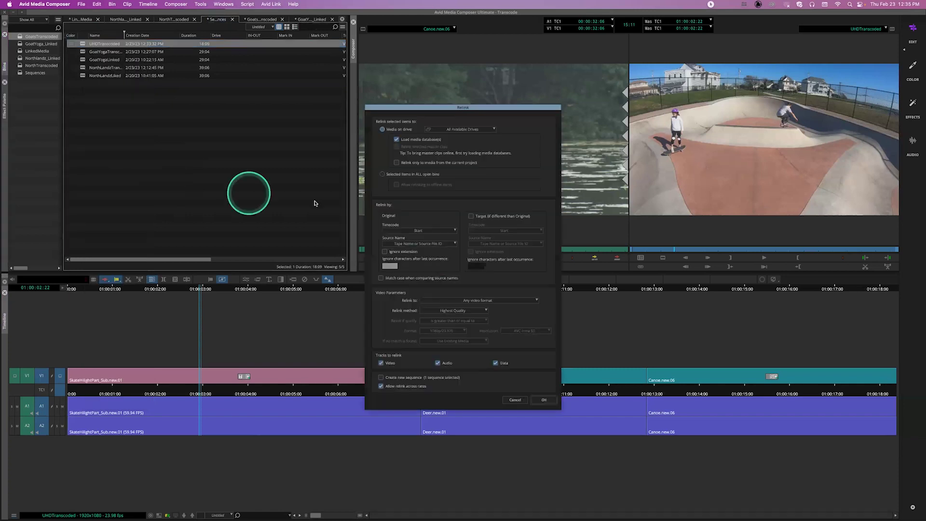
click(458, 317)
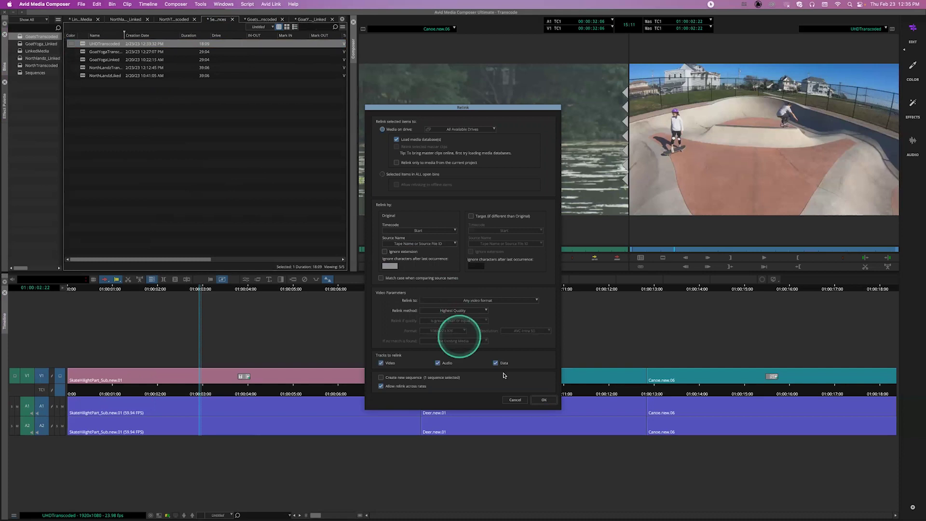
click(547, 400)
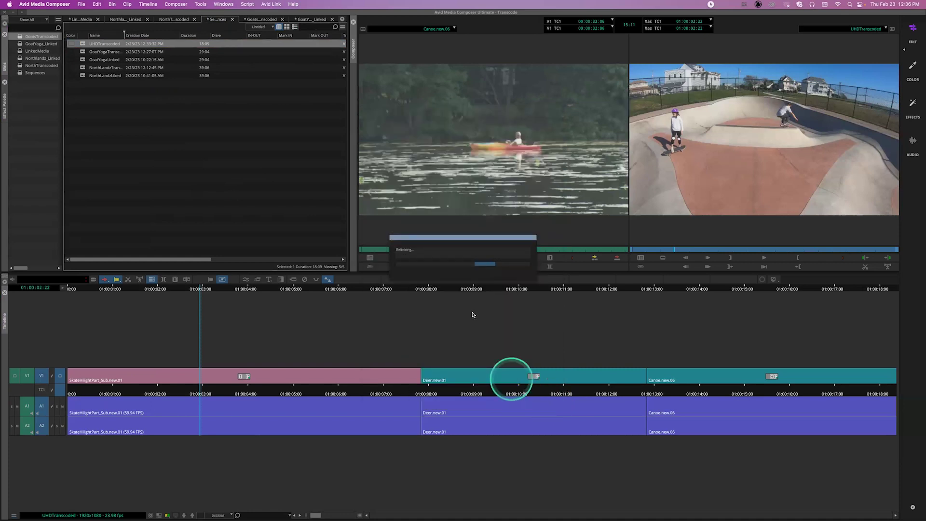
Inspect the relinked skate and deer clips at several points in the timeline and play back part of the sequence
click(472, 315)
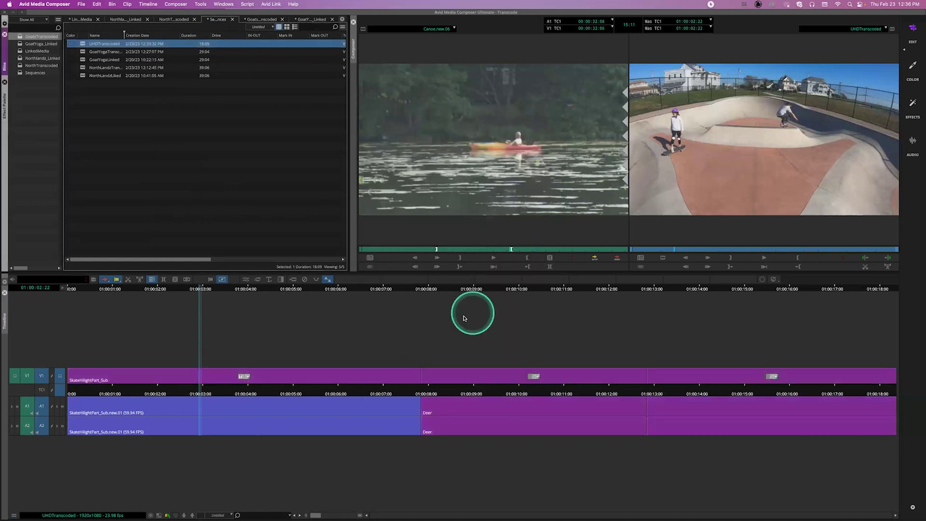
click(438, 390)
click(479, 390)
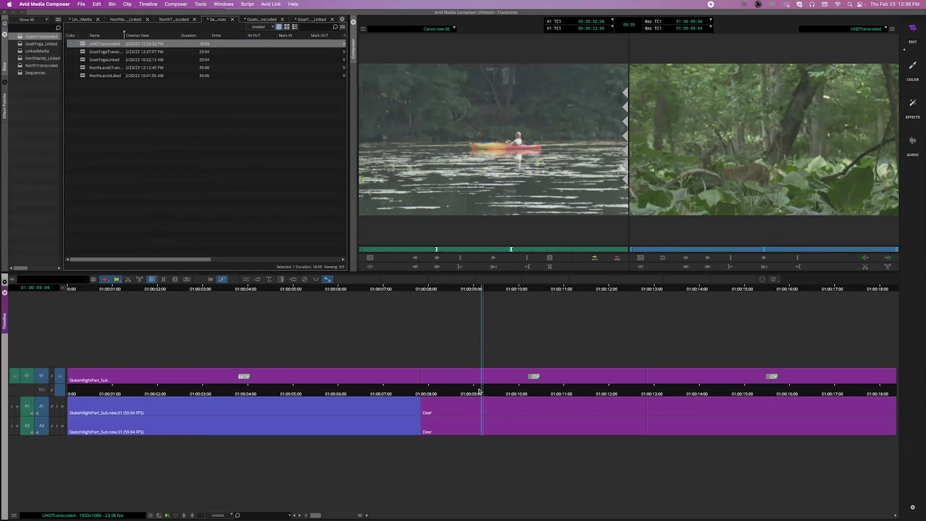
click(377, 387)
click(140, 390)
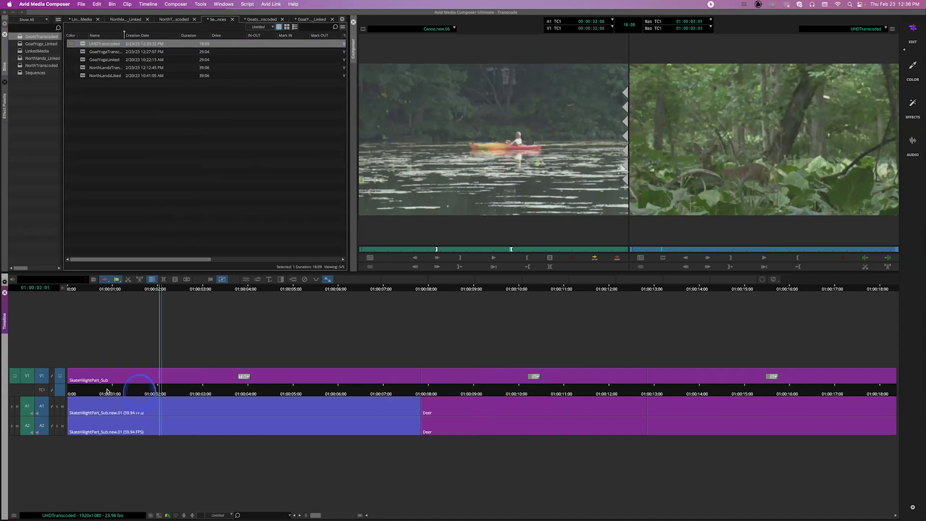
click(107, 392)
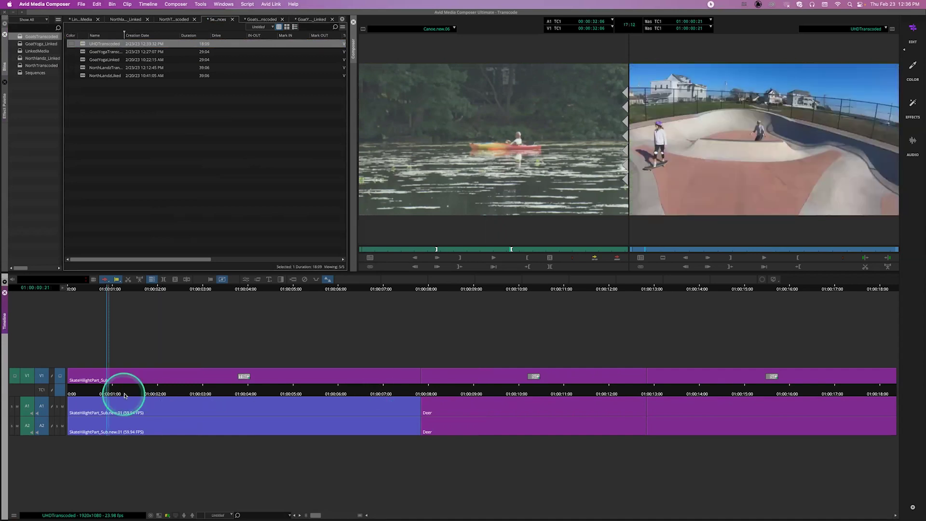
click(230, 382)
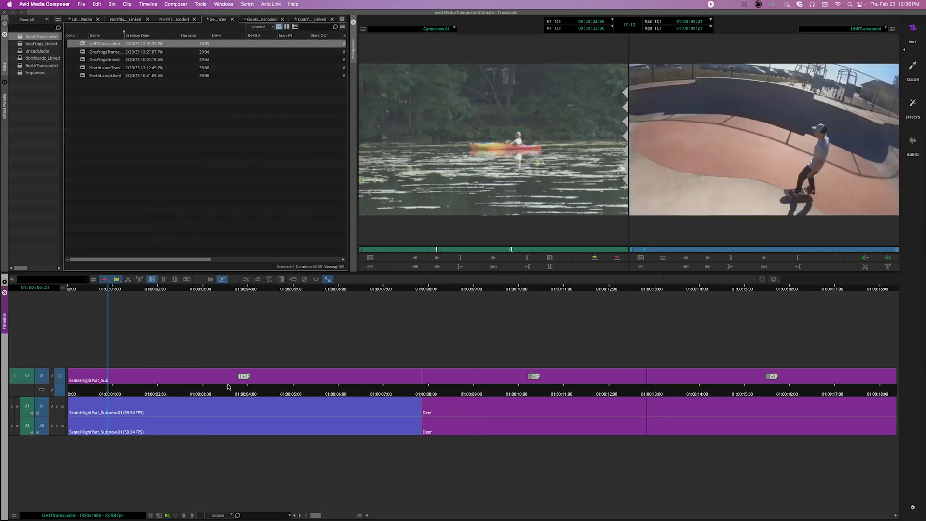
key(space)
key(space)
click(166, 304)
click(437, 402)
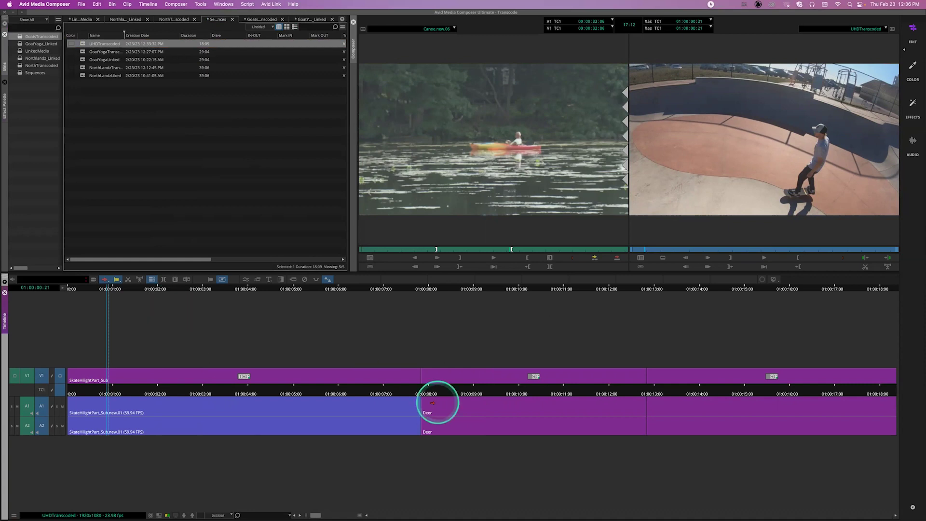
click(278, 386)
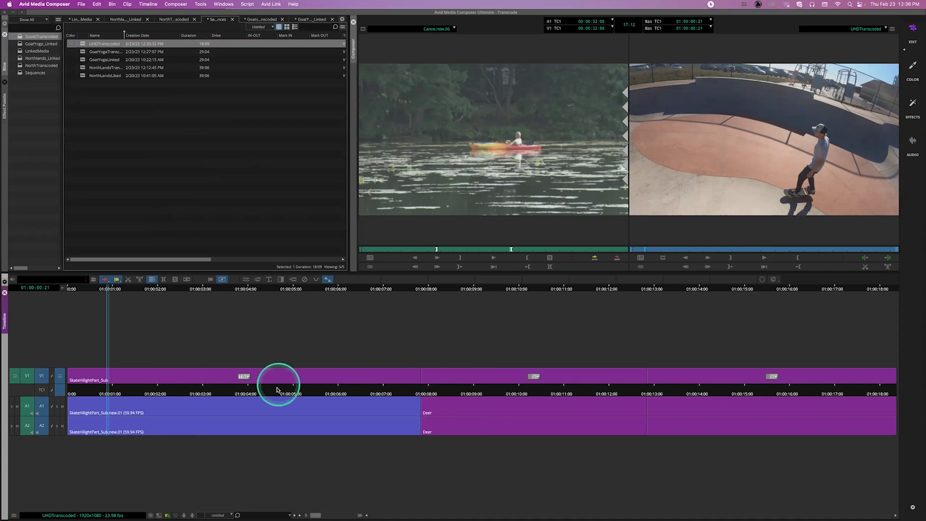
Open the Relink settings for the UHDTranscoded sequence
click(99, 102)
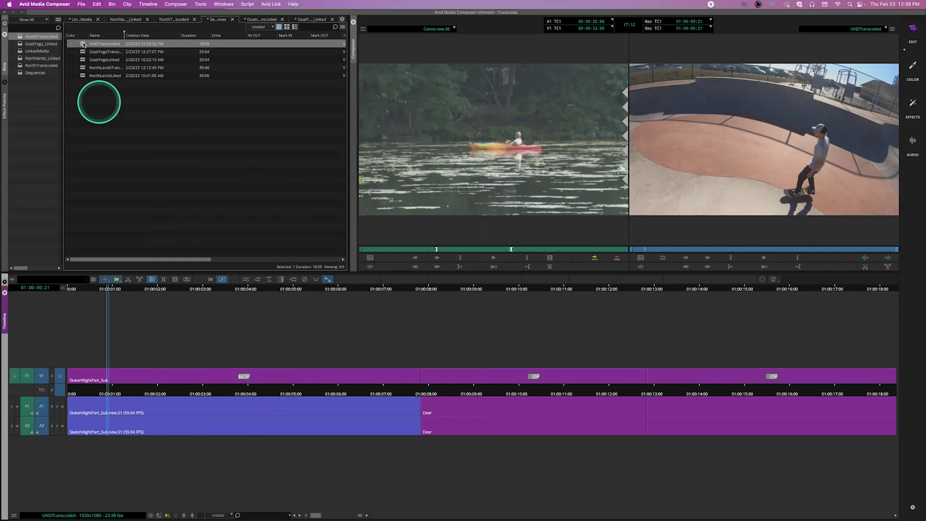
right_click(84, 44)
click(120, 177)
click(174, 177)
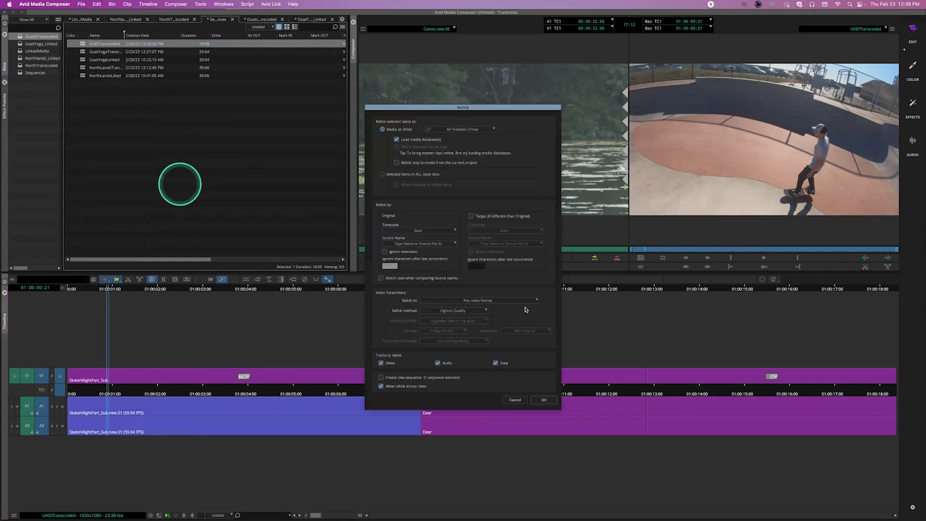
Set the relink method to Specific Resolution with DNxHD LB as the resolution
click(466, 311)
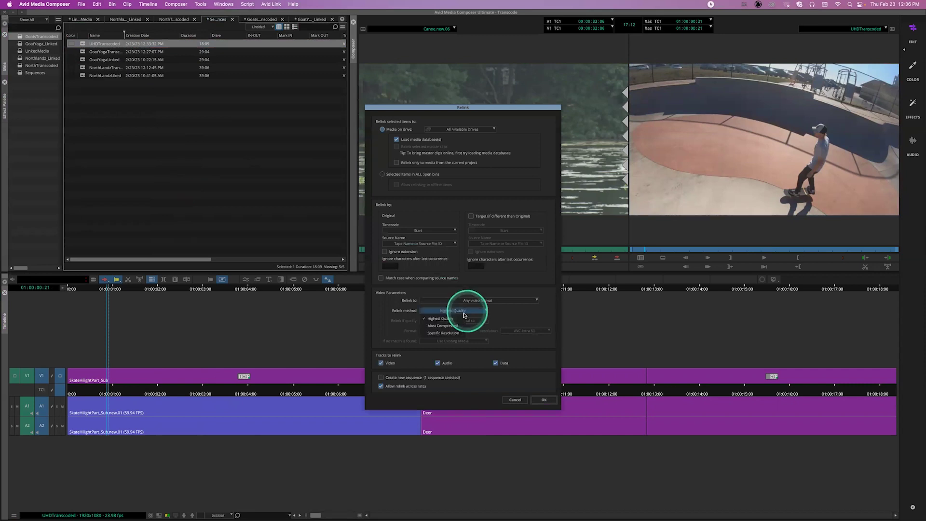
click(458, 331)
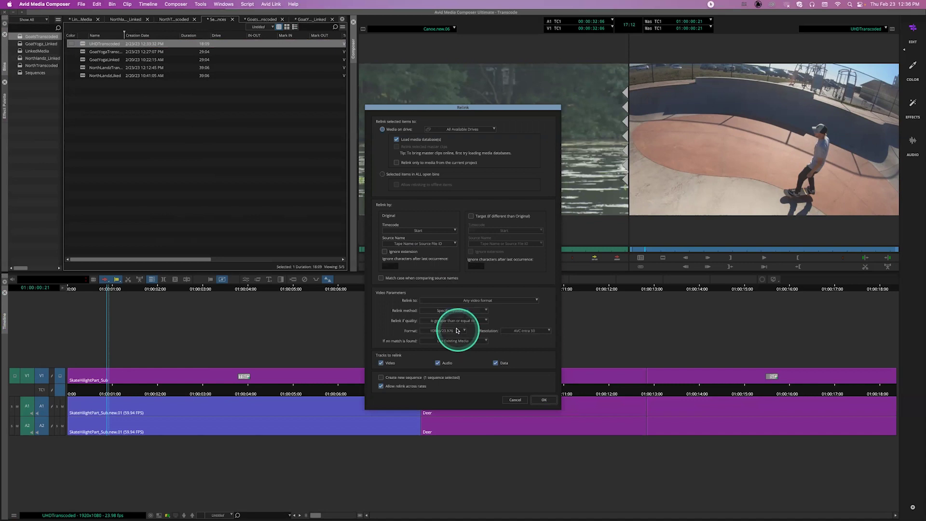
click(525, 333)
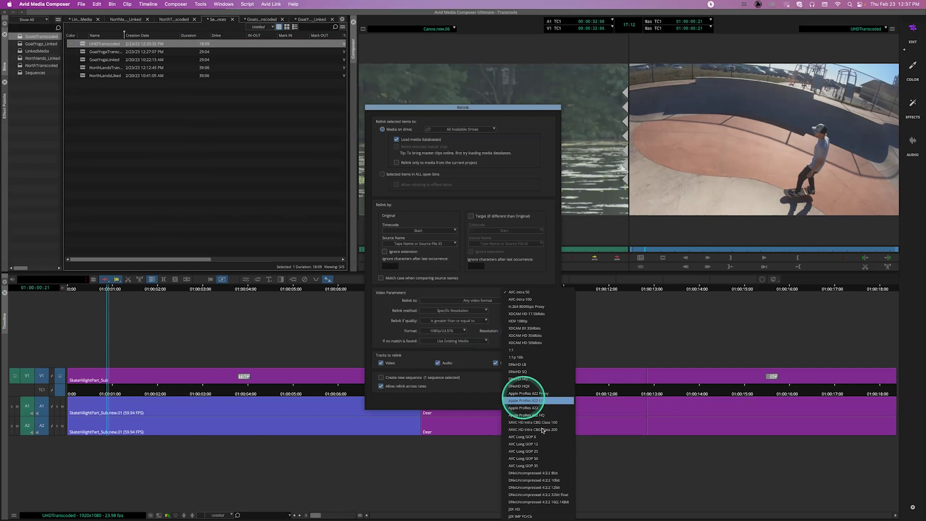
click(526, 365)
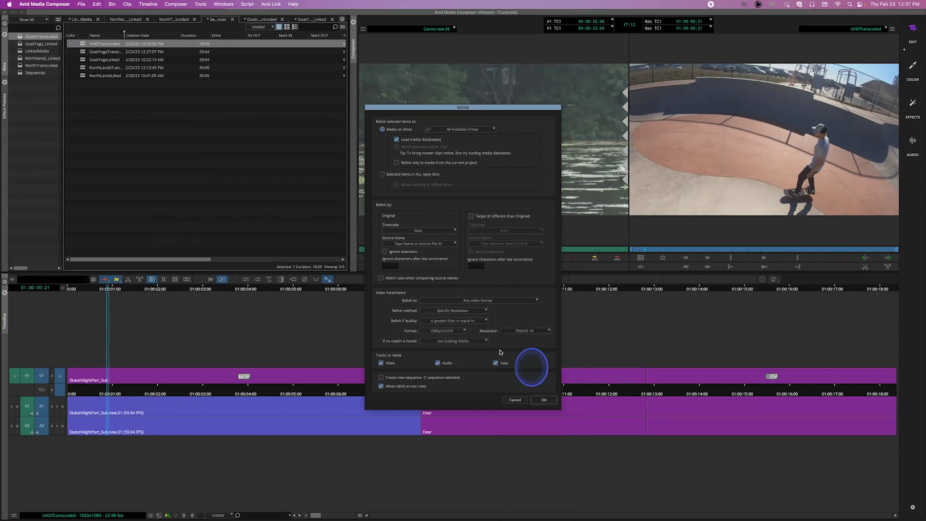
Change the relink method to Most Compressed and relink the sequence
click(470, 310)
click(435, 395)
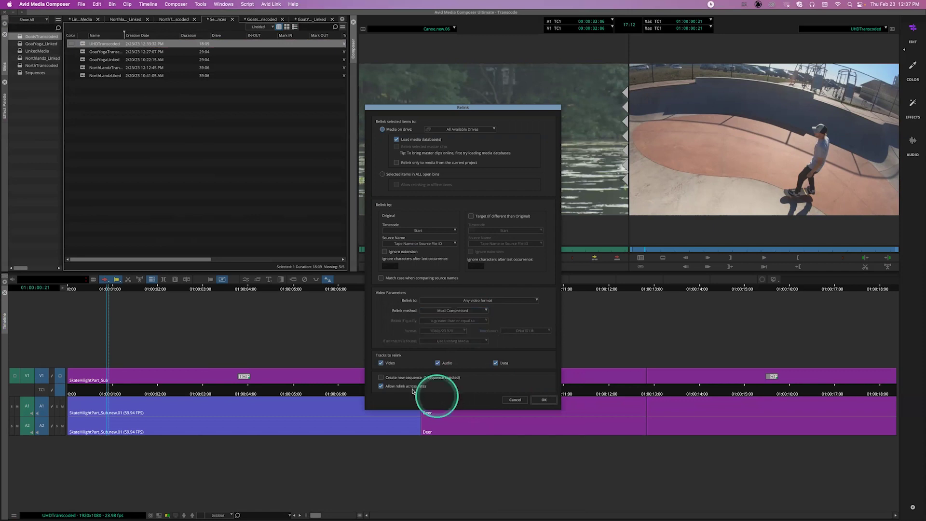
click(541, 401)
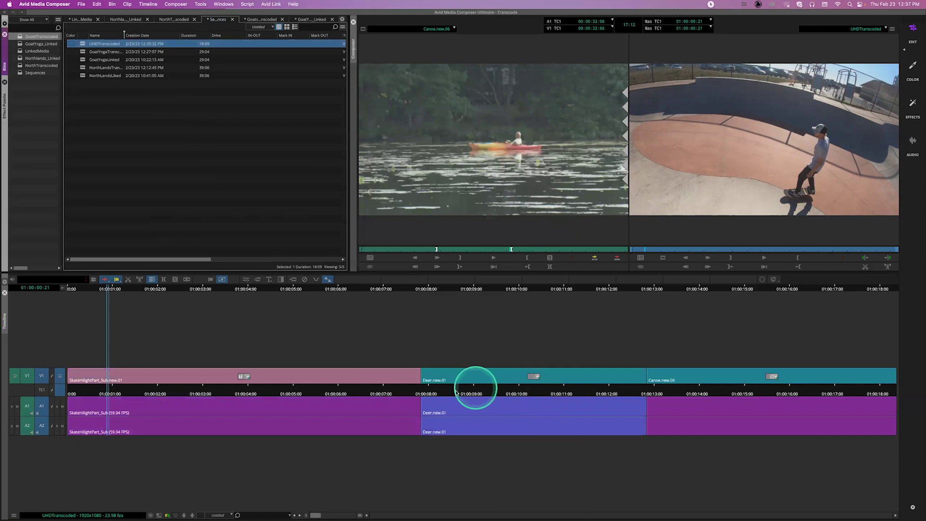
Examine the relinked skate, deer and canoe segments at various points along the timeline
drag(456, 392, 420, 392)
click(491, 391)
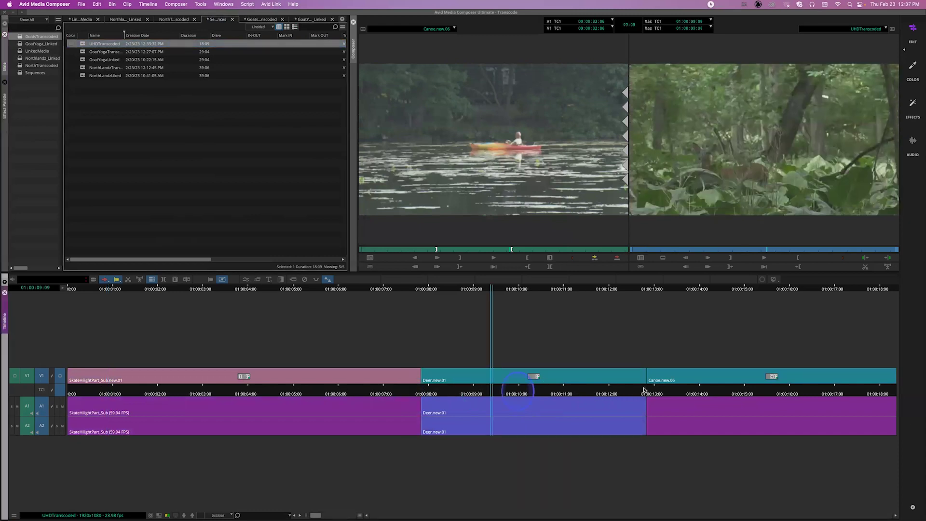
click(530, 390)
click(198, 272)
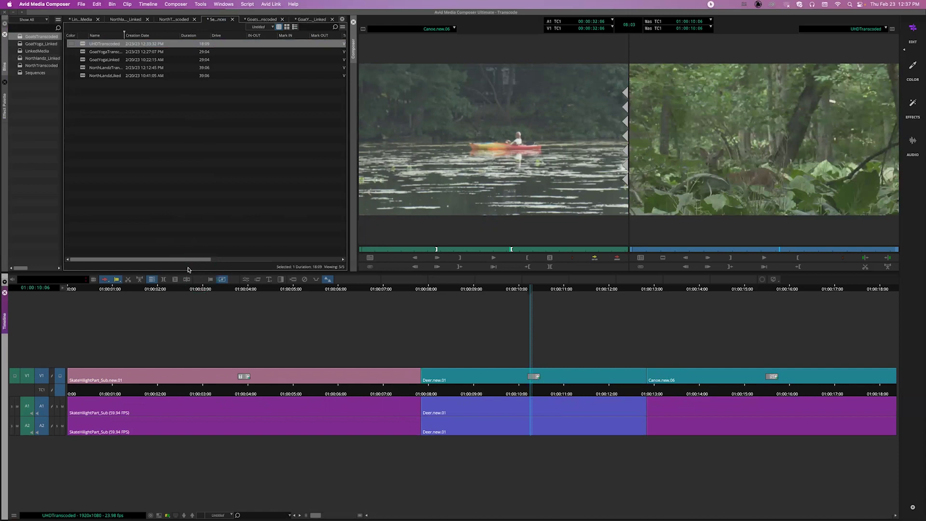
drag(286, 392, 192, 394)
click(657, 380)
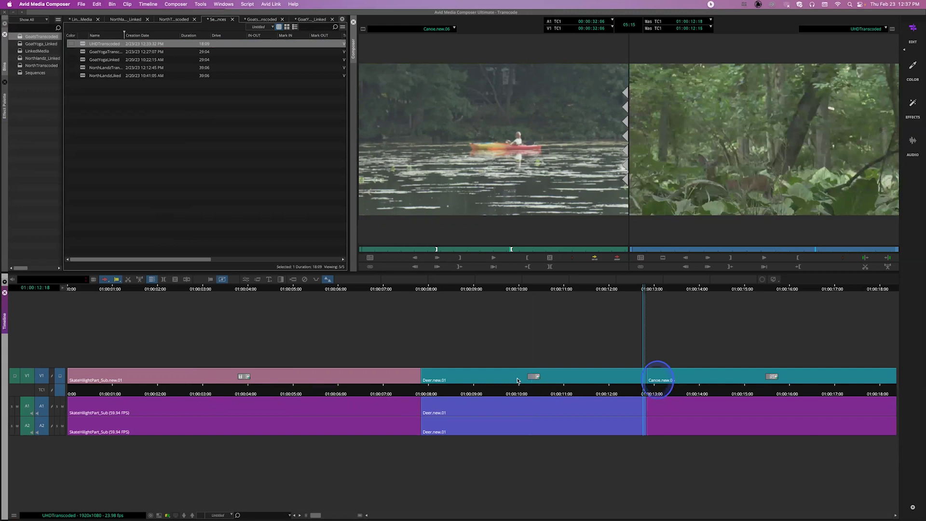
click(399, 387)
click(277, 388)
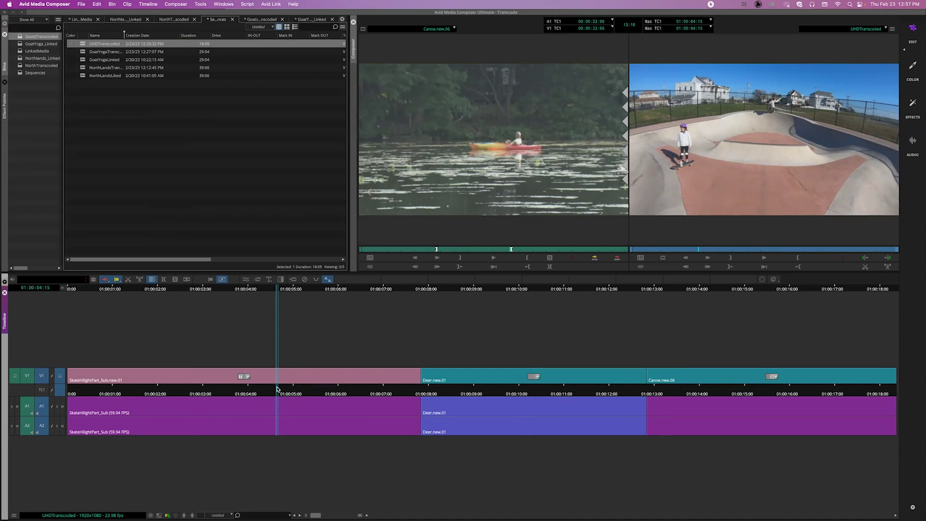
drag(272, 391, 396, 389)
click(657, 388)
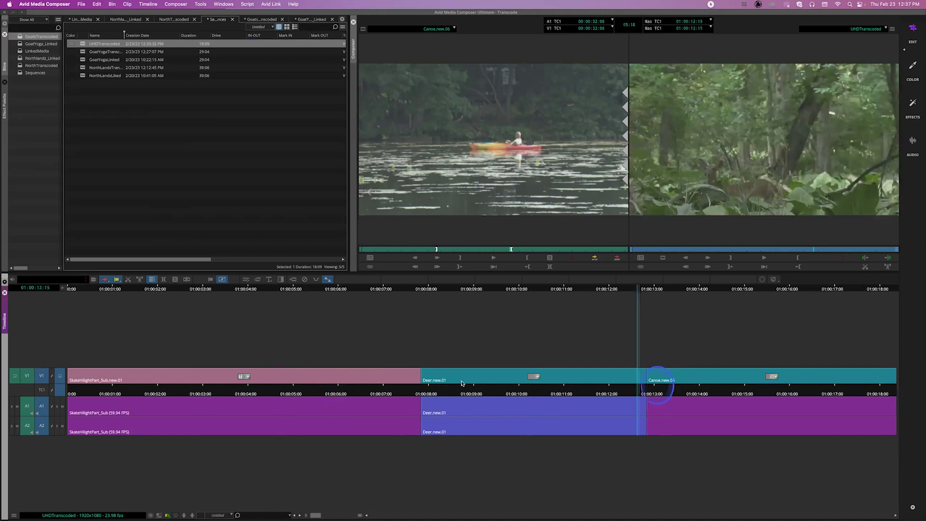
click(329, 381)
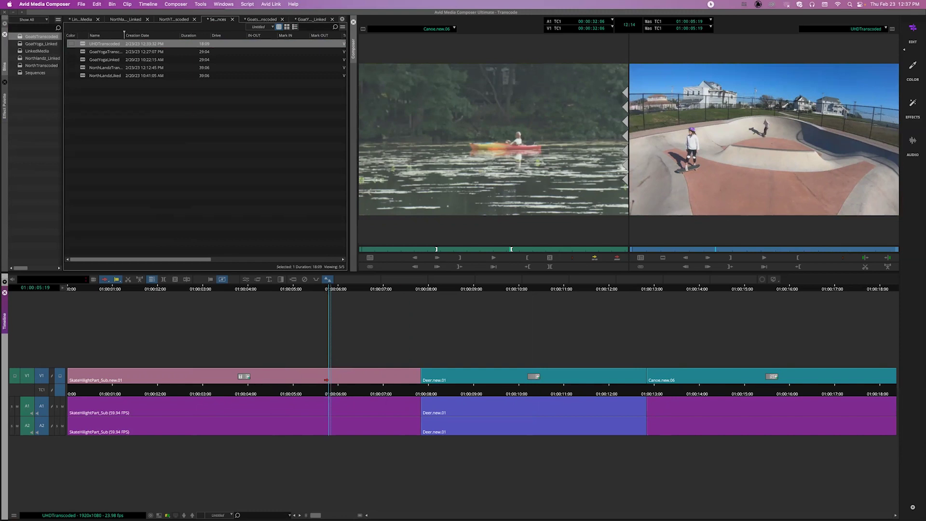
click(316, 389)
click(203, 390)
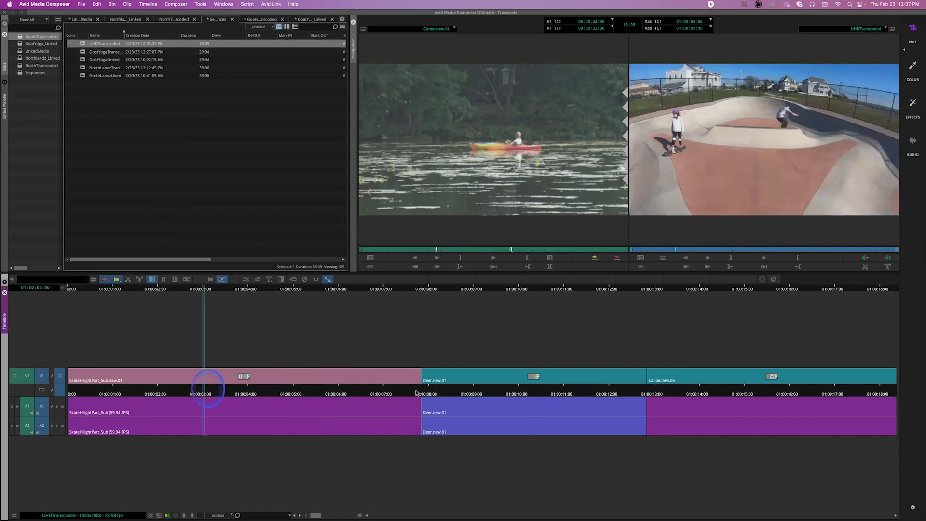
Review the skate segment's picture at several points along the timeline
click(538, 390)
click(354, 380)
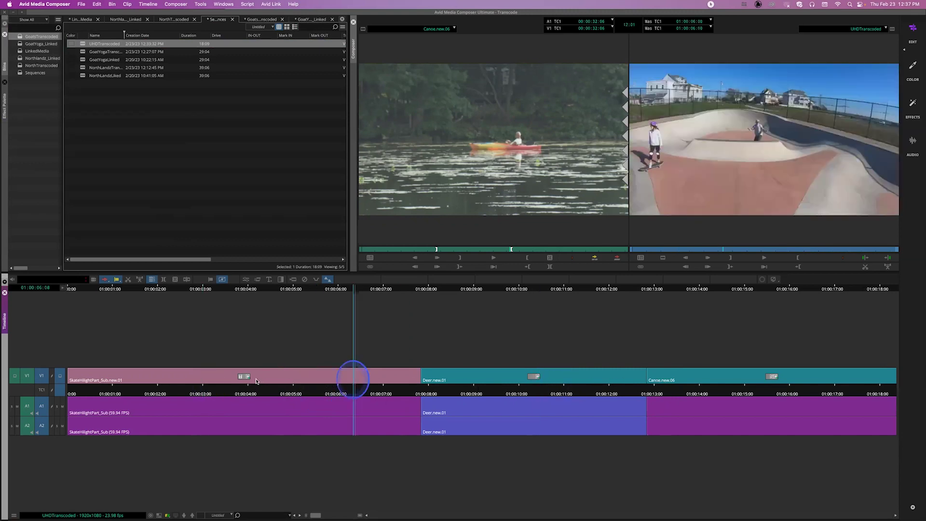
click(256, 380)
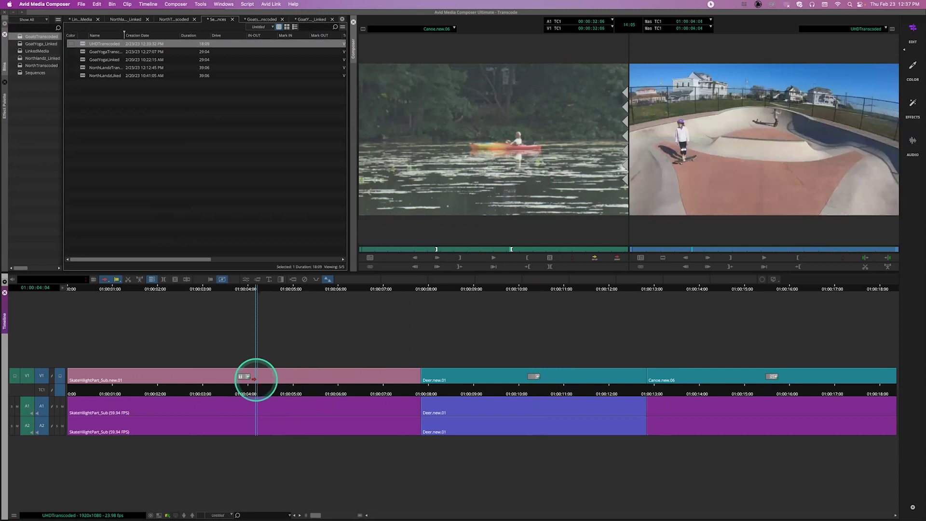
click(251, 378)
Open the Source Browser from the Sequences bin and move it over the bin area
click(134, 169)
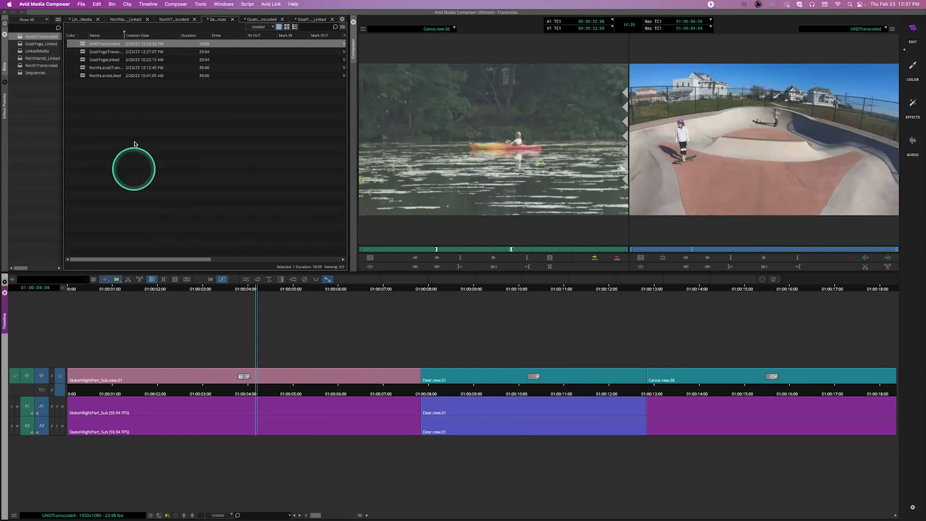
right_click(148, 122)
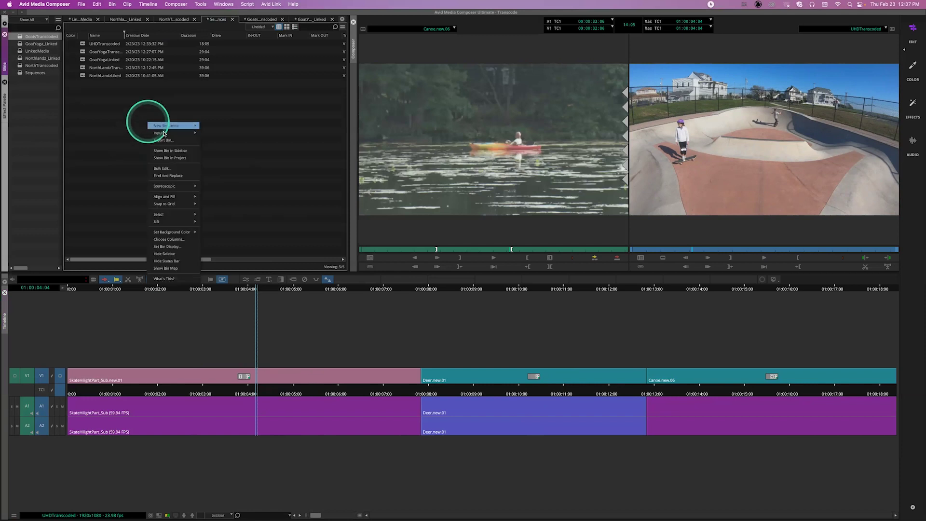
click(214, 133)
click(206, 143)
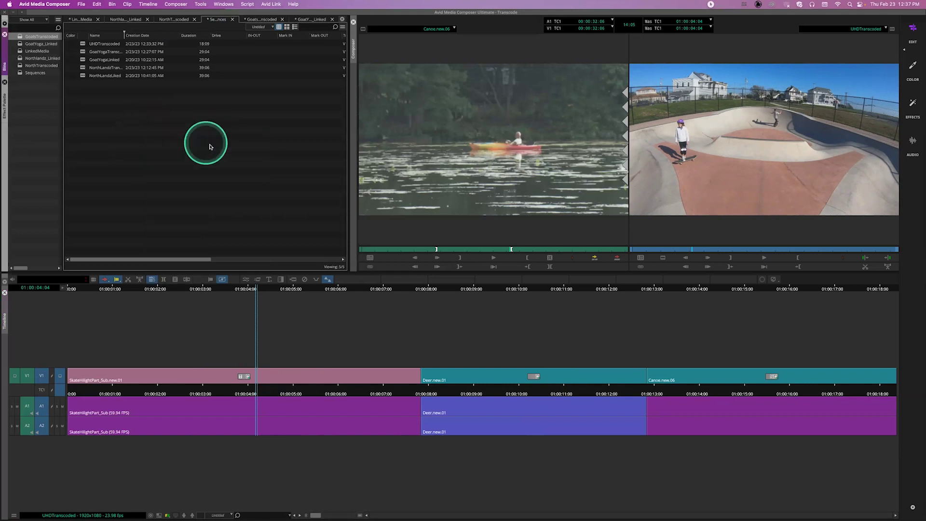
click(362, 176)
drag(391, 62, 269, 63)
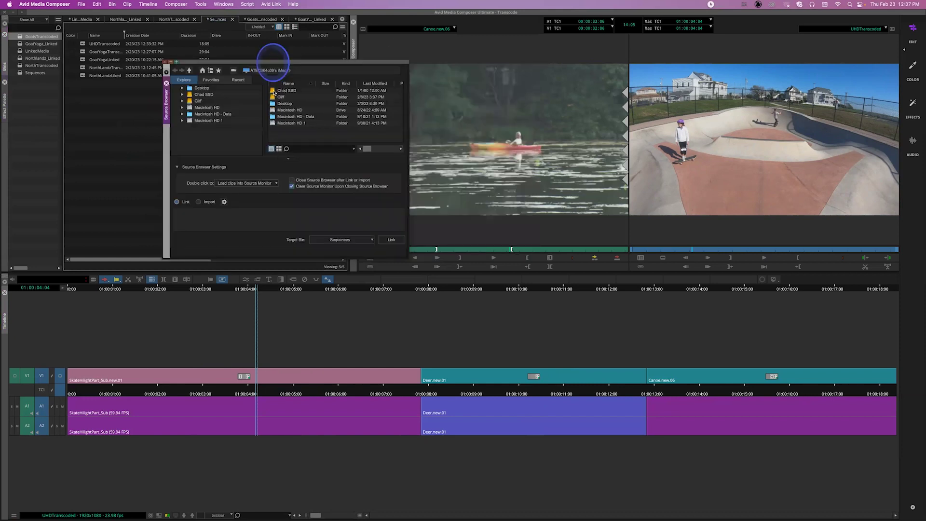
Browse to the RedFromRick folder on the SSD drive
double_click(273, 92)
drag(400, 89, 294, 116)
double_click(295, 116)
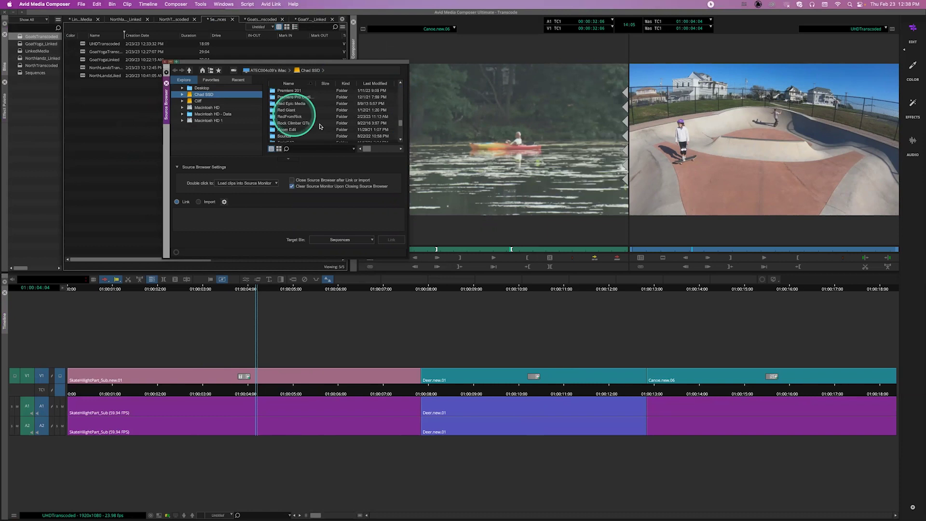
Widen the Source Browser window and reposition it over the monitors and timeline
click(409, 130)
drag(409, 131, 508, 140)
click(428, 89)
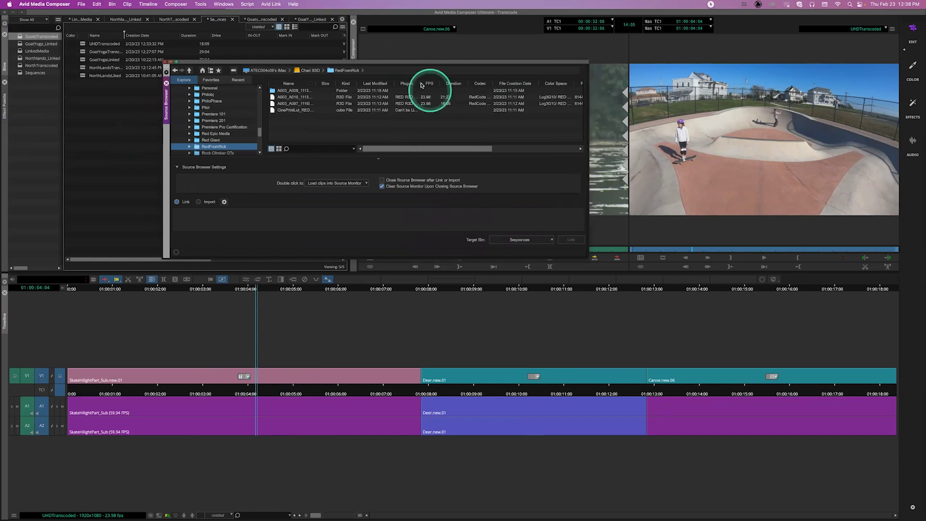
drag(420, 83, 431, 66)
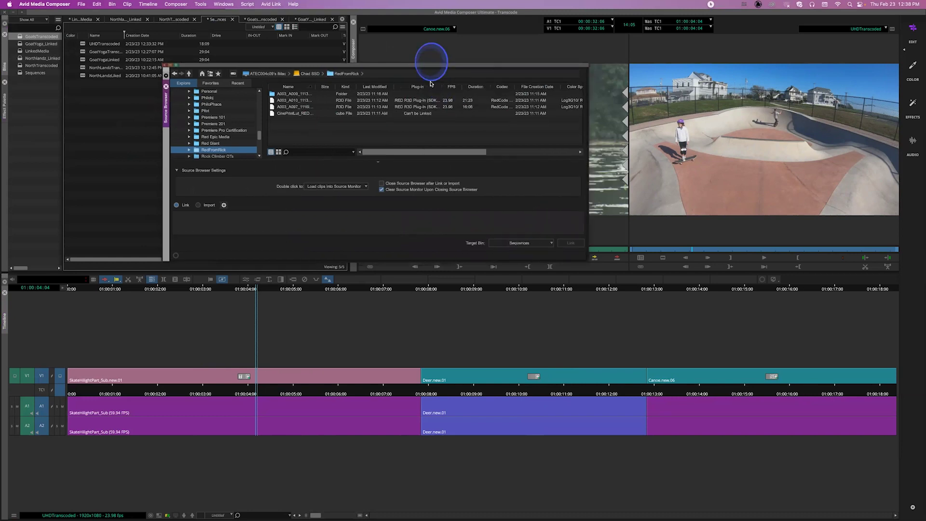
drag(443, 139, 297, 228)
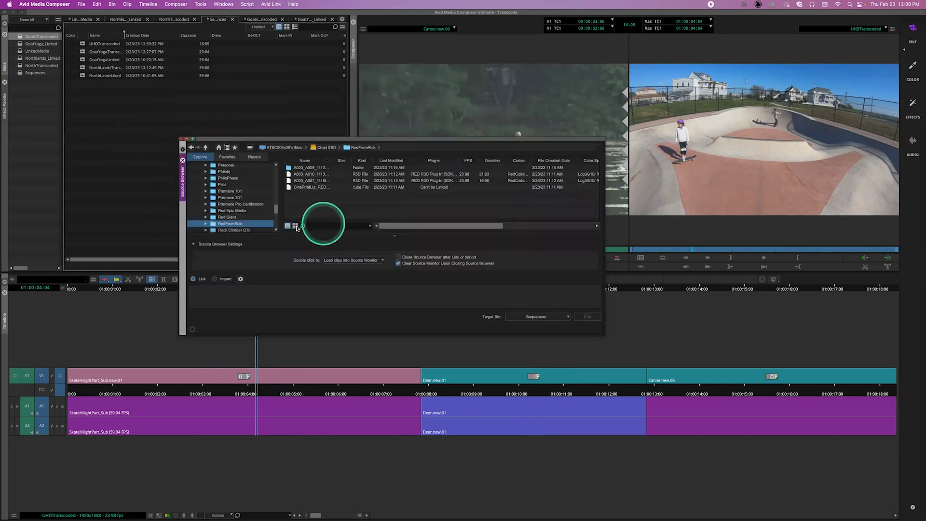
Preview the RED files as thumbnails and return to the list view
click(295, 226)
click(351, 178)
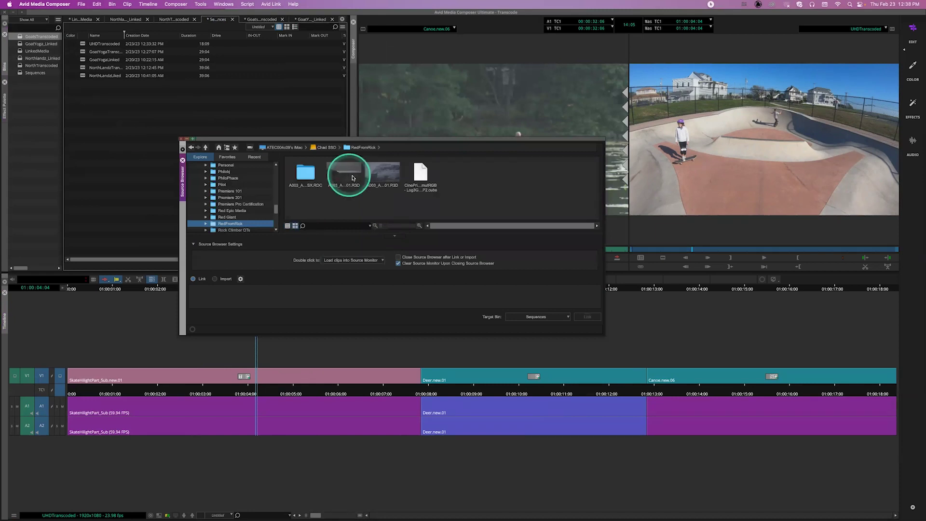
click(306, 236)
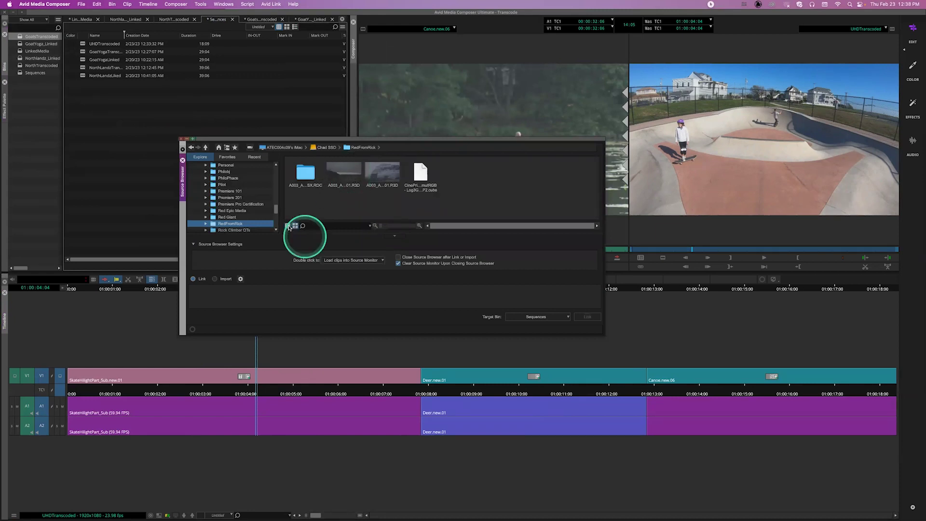
click(288, 225)
Widen the Plug-in column of the file list so the full plug-in name fits
click(422, 174)
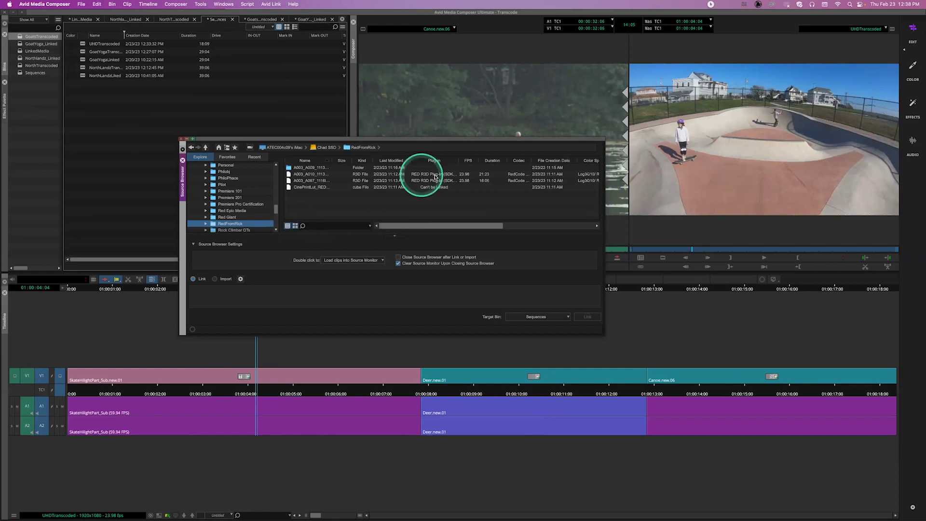
click(442, 176)
click(458, 161)
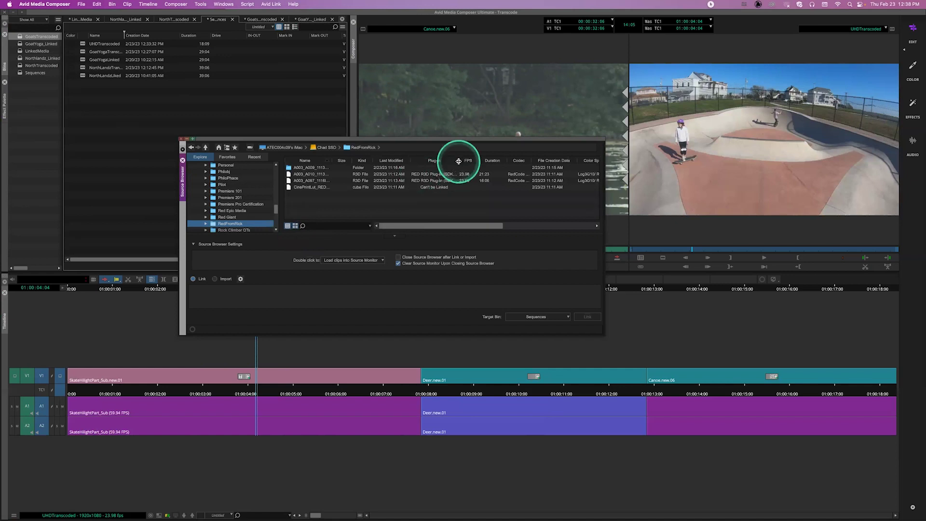
drag(488, 154, 488, 154)
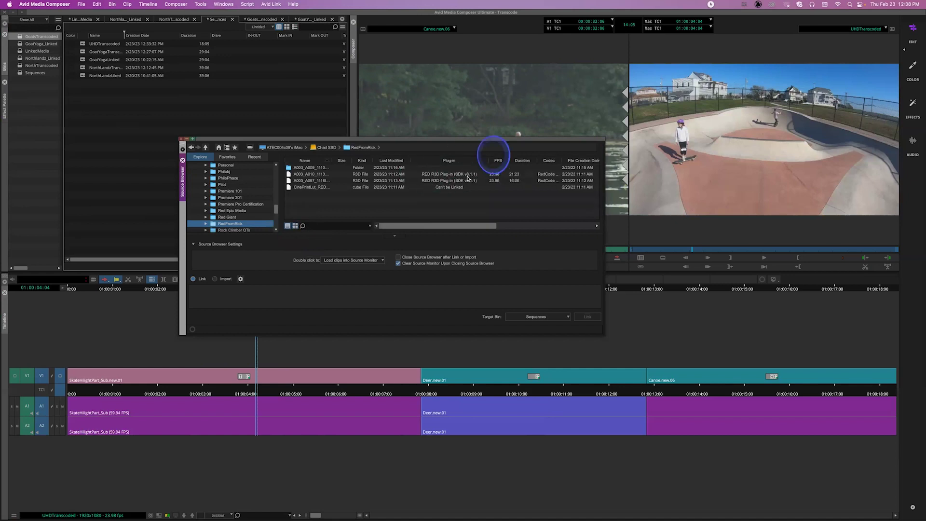
Switch to Chrome to check the RED AMA Plugin download page, and return to Media Composer
click(433, 240)
click(419, 514)
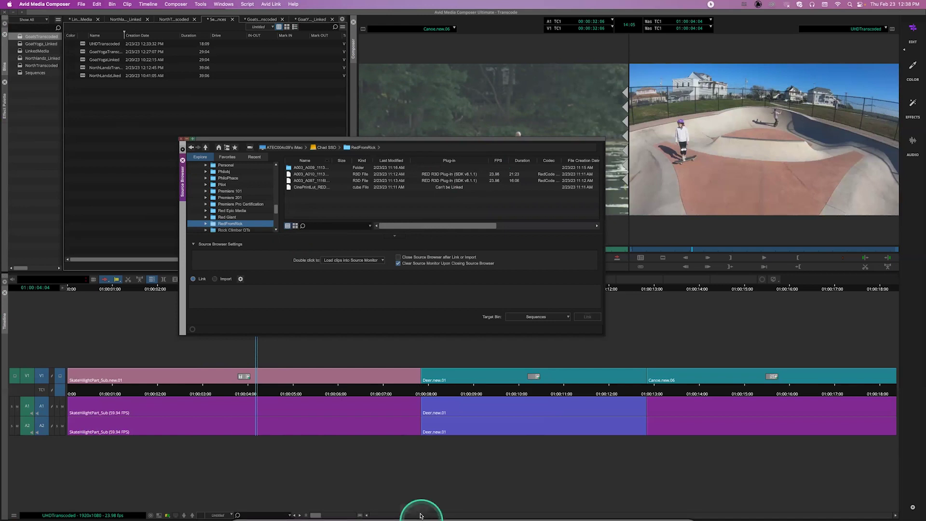
mouse_move(420, 515)
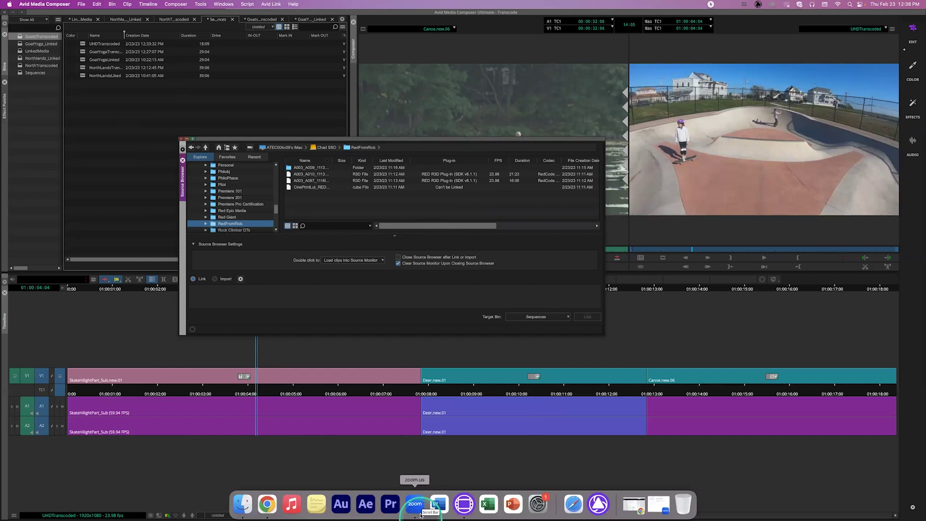
click(267, 504)
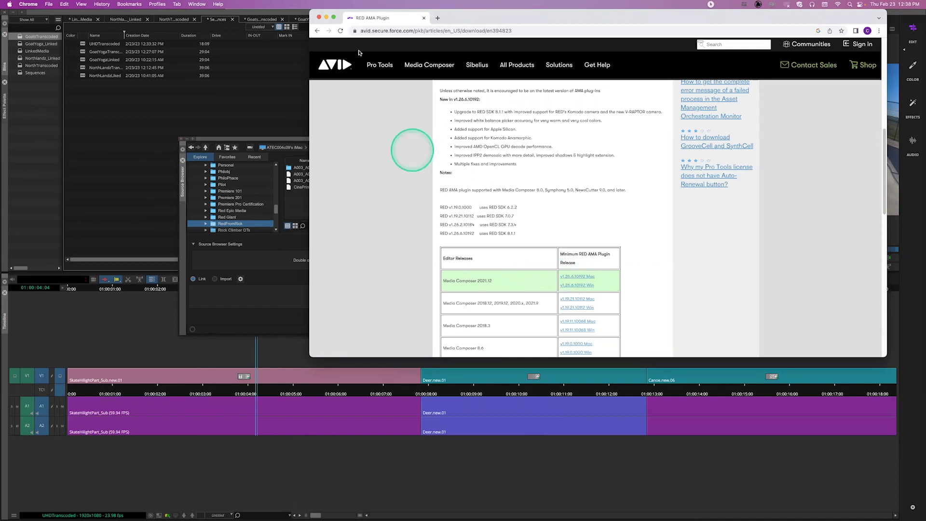
mouse_move(386, 99)
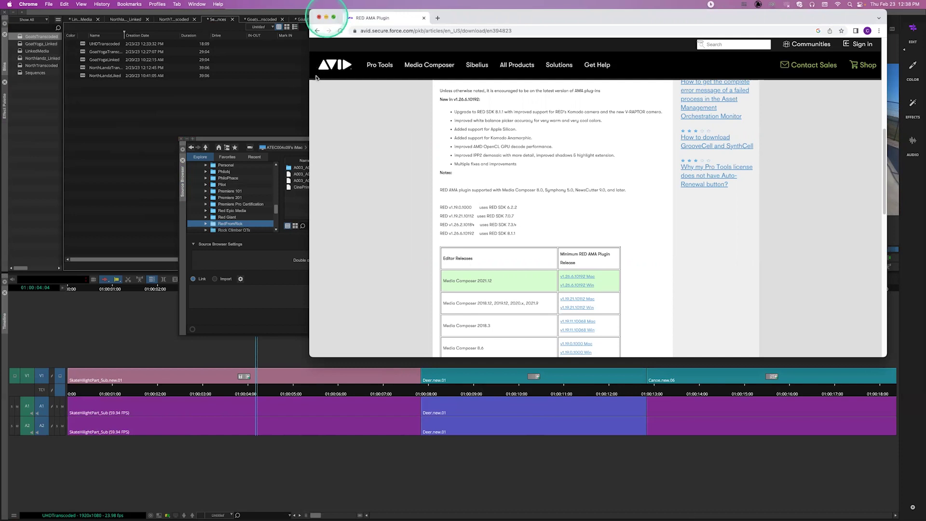
click(306, 157)
Select the A003_A097 R3D file and examine its frame rate, duration, color space and raster dimension
drag(280, 140, 260, 131)
drag(243, 100, 247, 97)
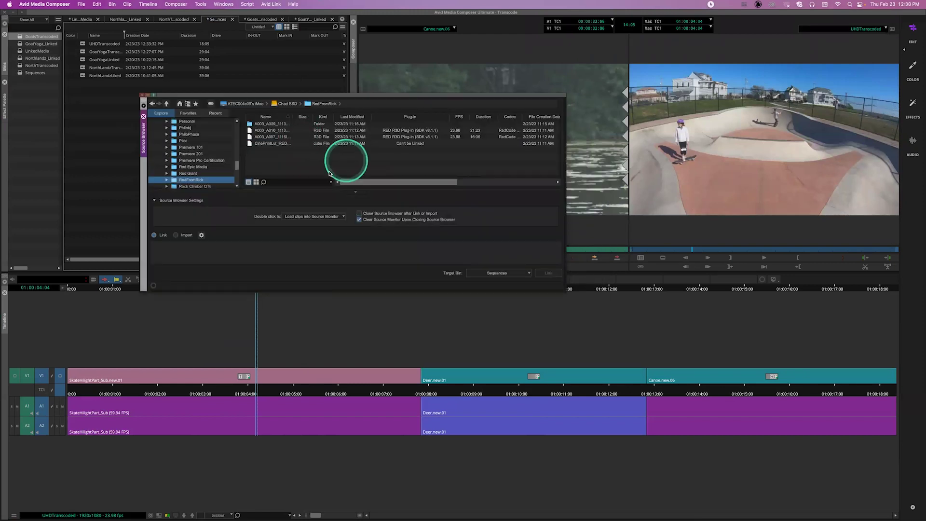
click(266, 137)
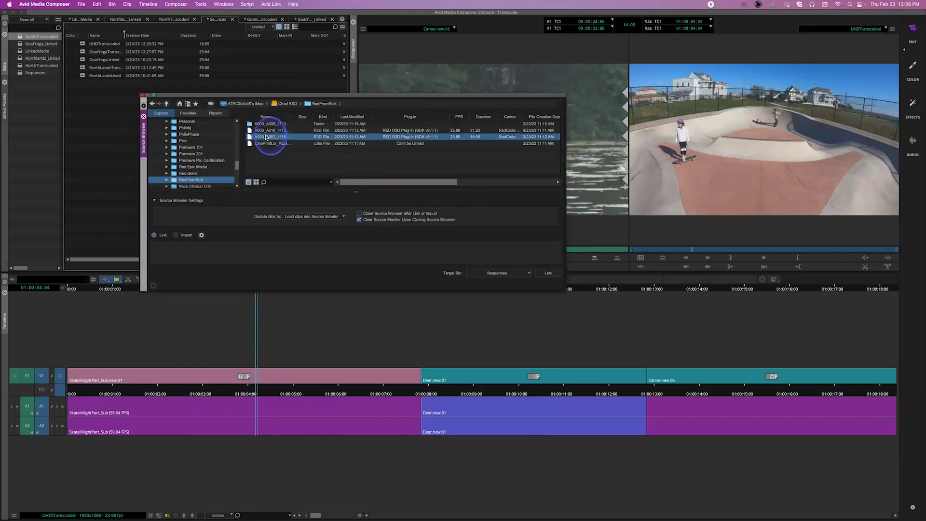
click(477, 138)
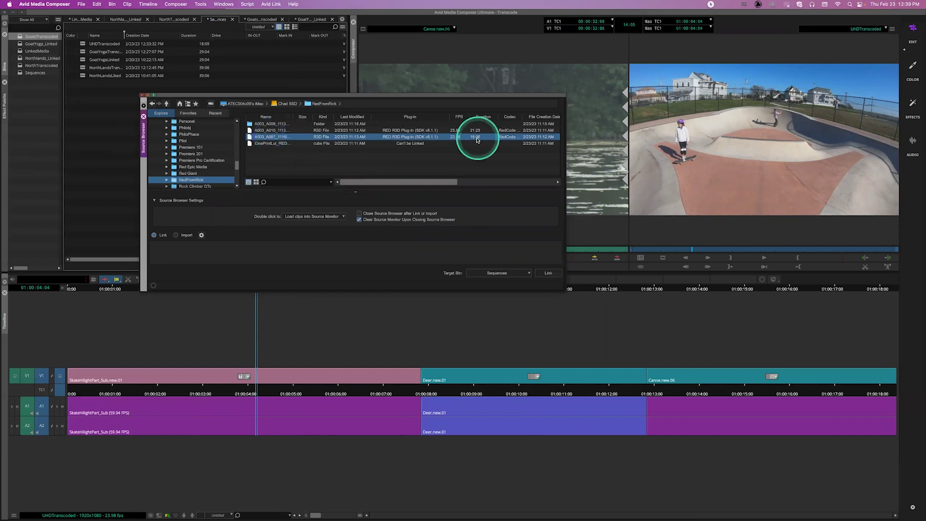
click(463, 138)
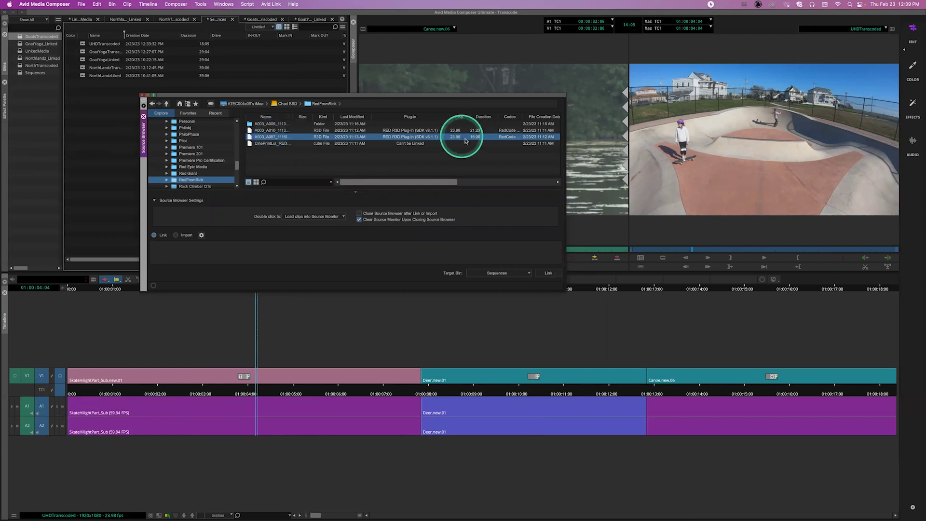
click(439, 181)
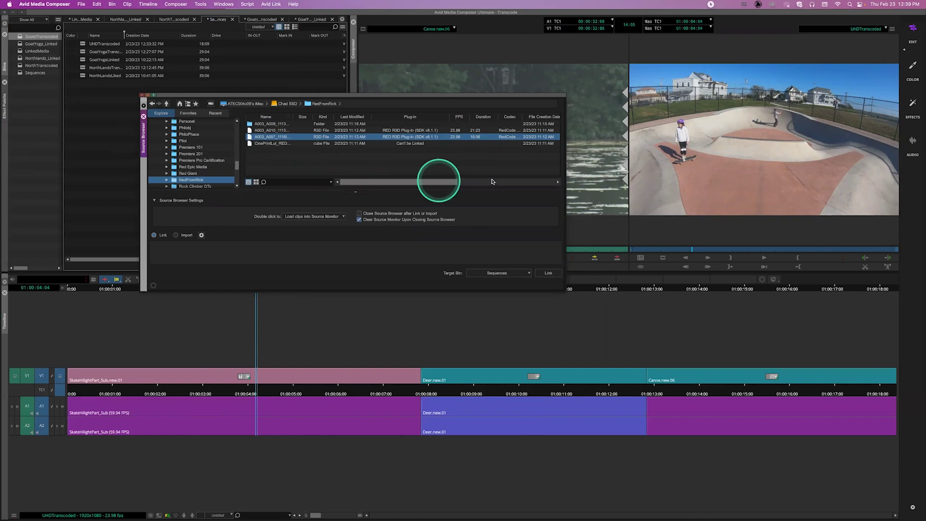
click(522, 182)
click(539, 182)
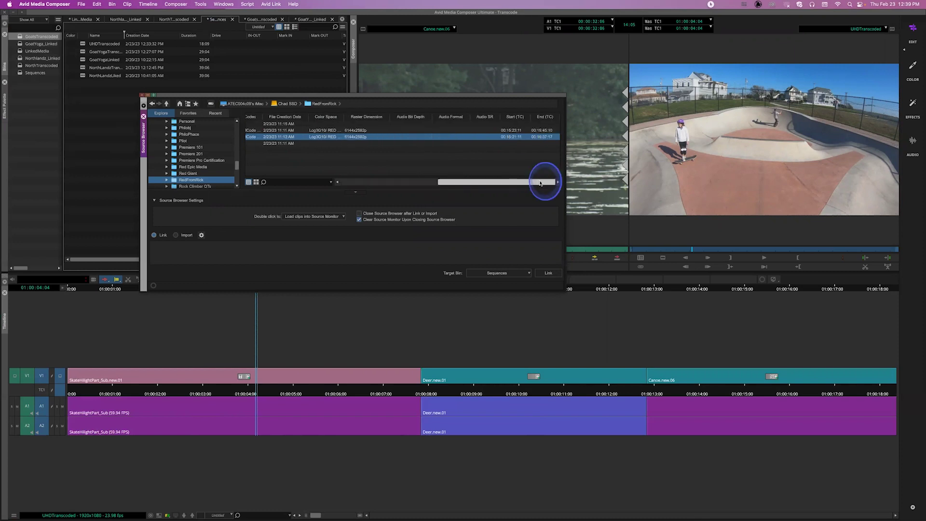
click(340, 140)
click(358, 140)
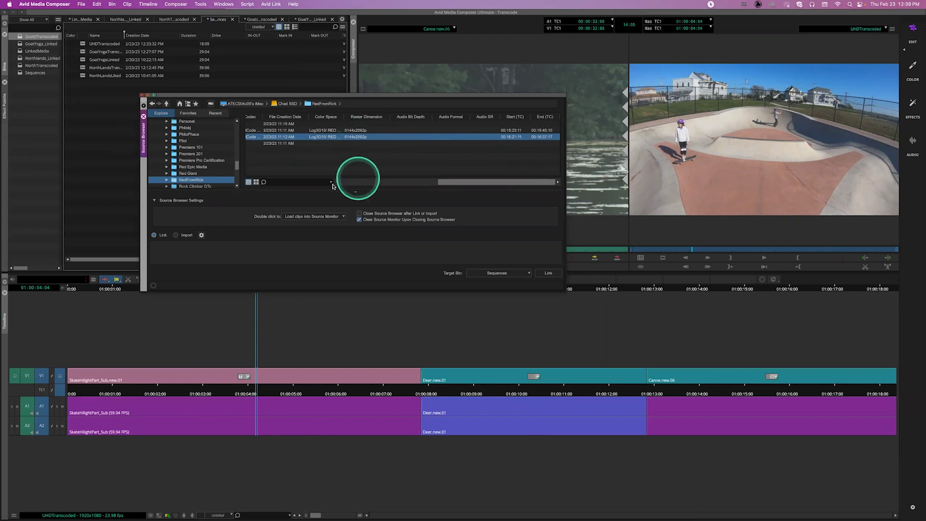
scroll(332, 186, left, 10)
Link the A003_A097 R3D file into the Sequences bin and close the Source Browser
click(513, 246)
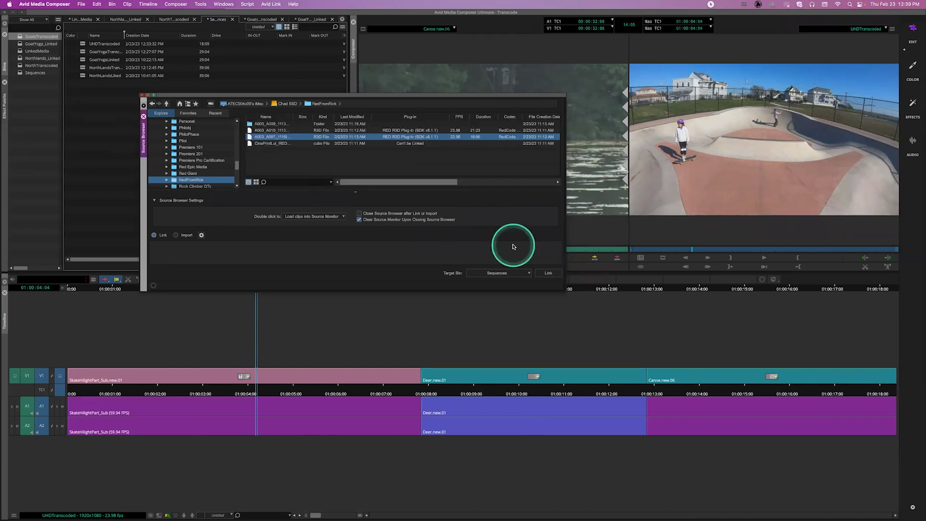
click(545, 273)
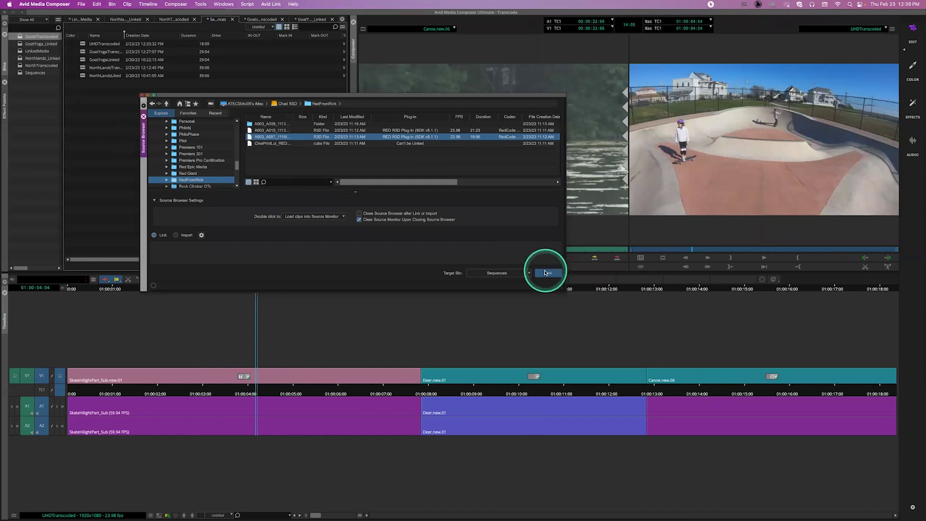
click(329, 166)
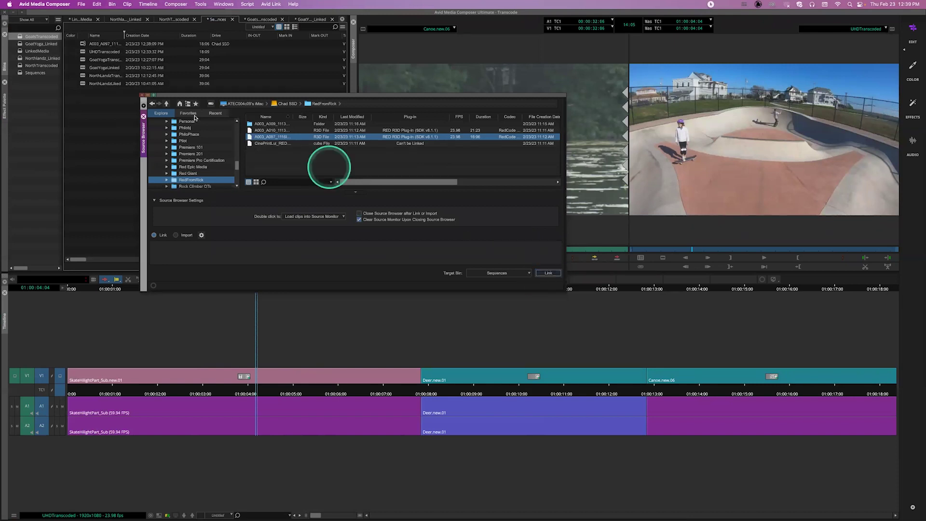
click(141, 95)
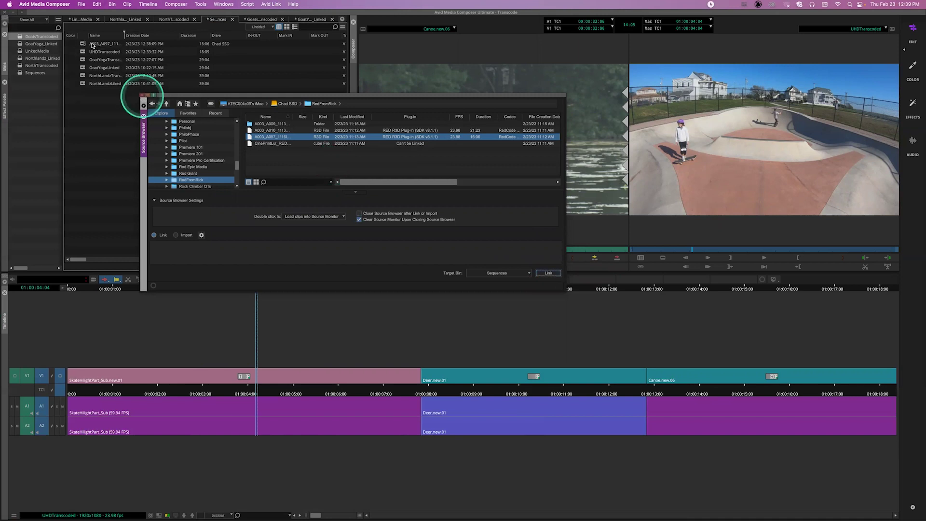
Load the linked A003_A097 clip into the source monitor and scrub through it
click(83, 43)
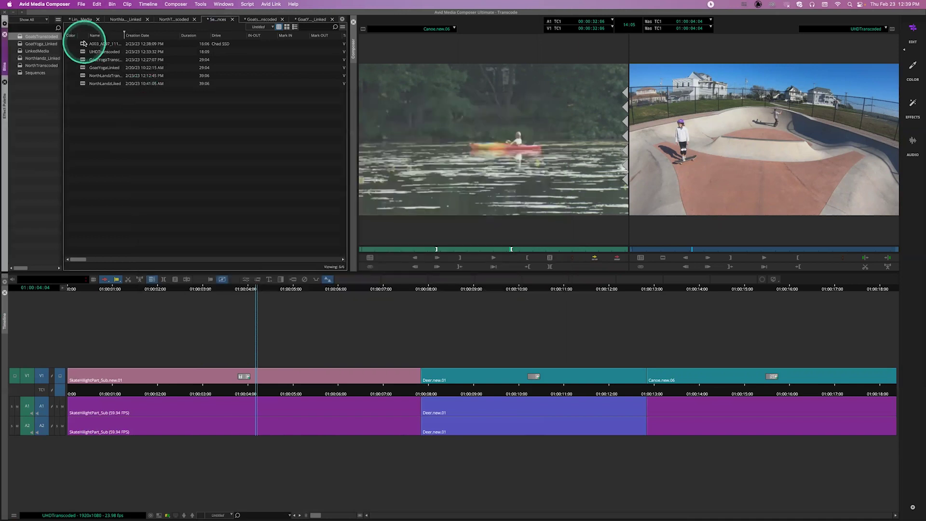
double_click(81, 43)
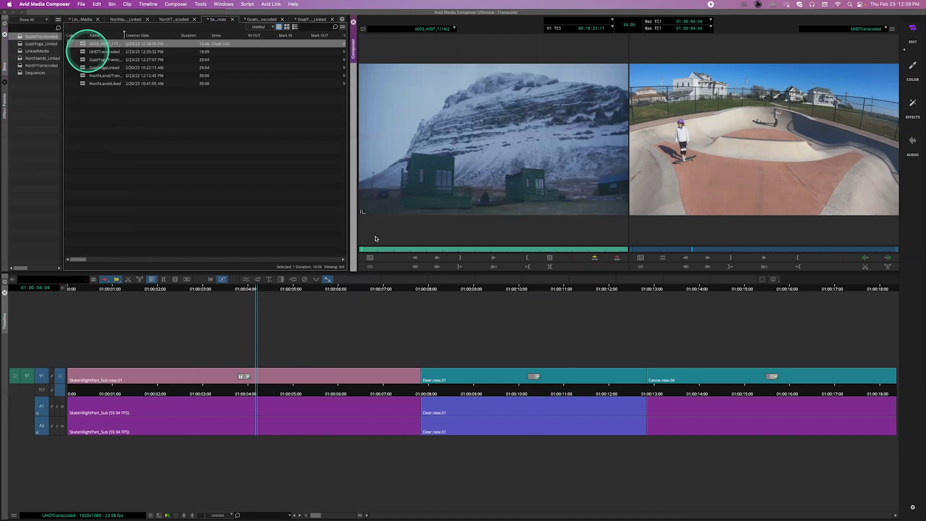
click(392, 249)
click(433, 250)
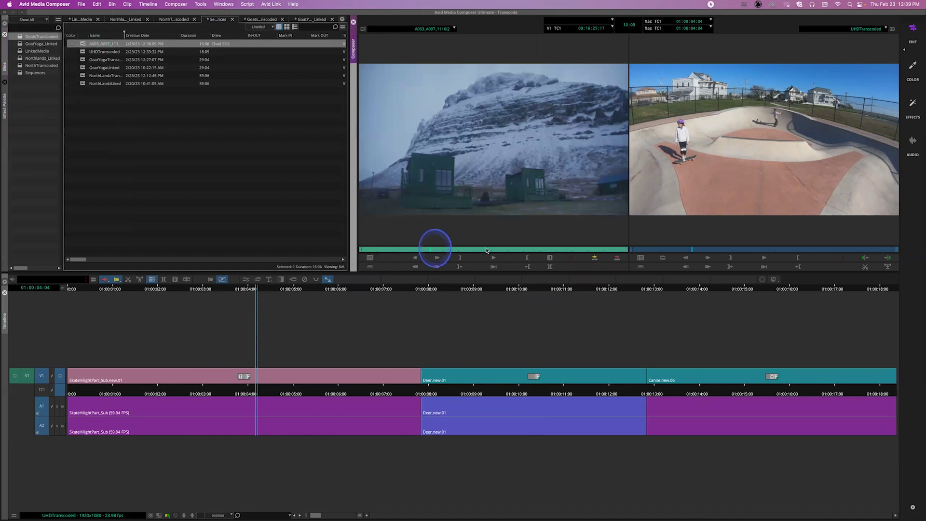
click(504, 250)
click(426, 250)
Play the linked RED clip in the source monitor from different points
click(492, 258)
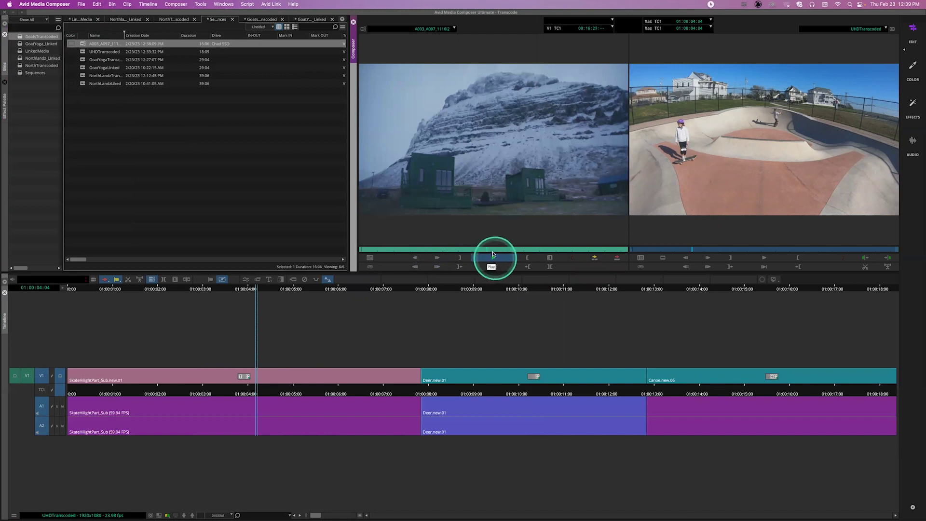
click(496, 249)
click(418, 250)
click(492, 259)
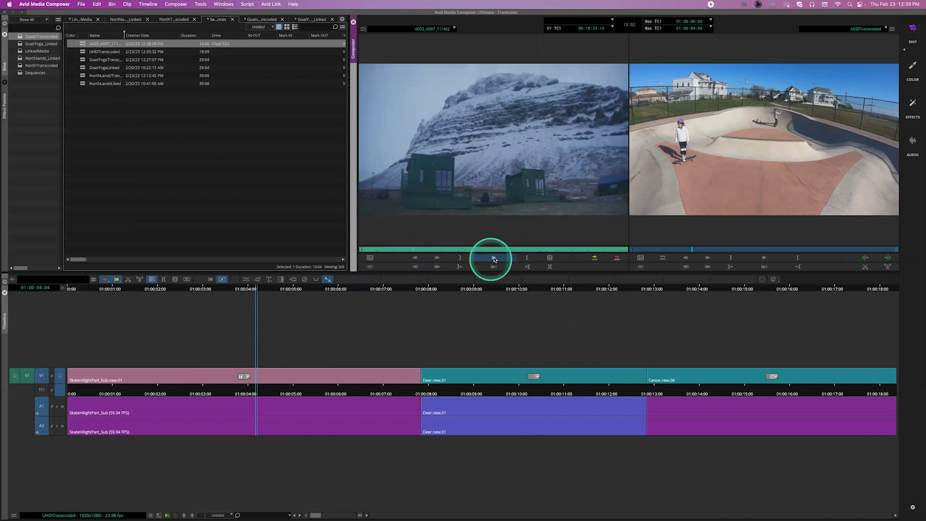
Jump to other points in the linked RED clip in the source monitor
click(480, 250)
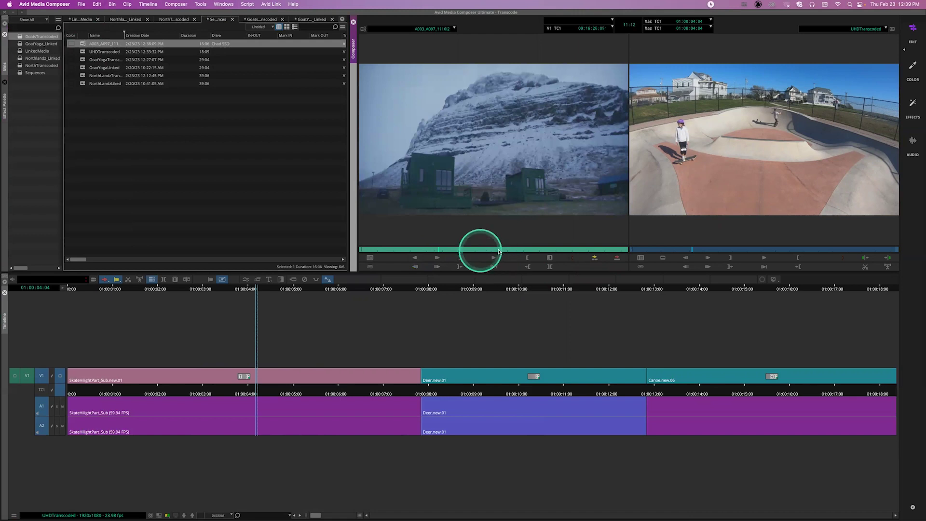
click(452, 250)
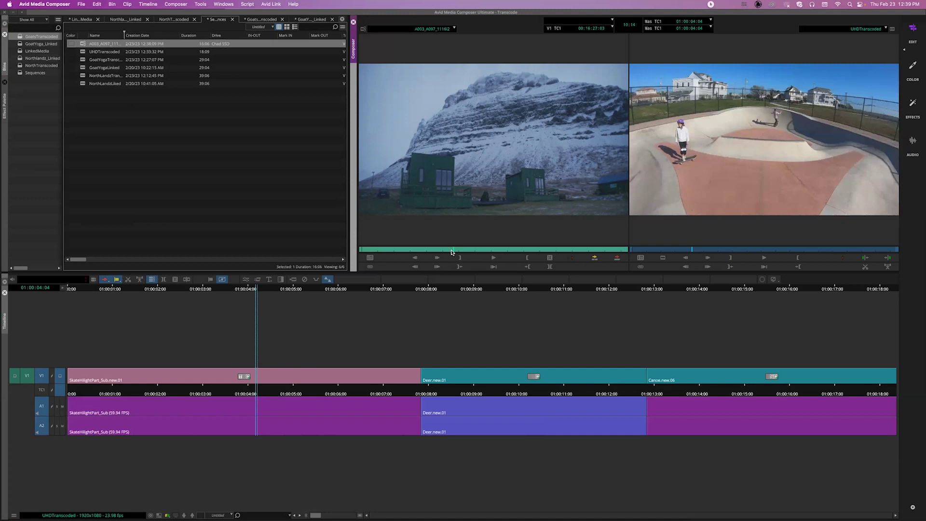
Start a transcode of the linked A003_A097 clip with DNxHR LB as the target video resolution
click(199, 92)
click(83, 45)
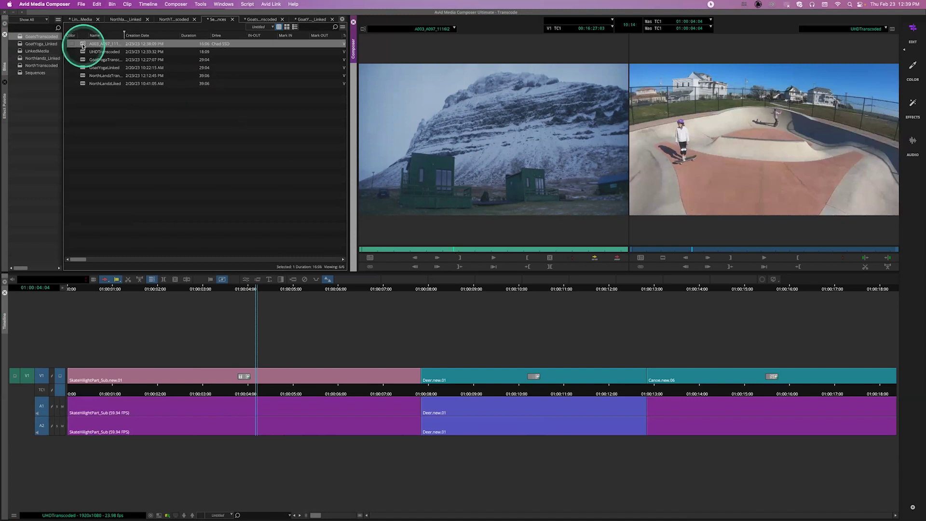
right_click(83, 46)
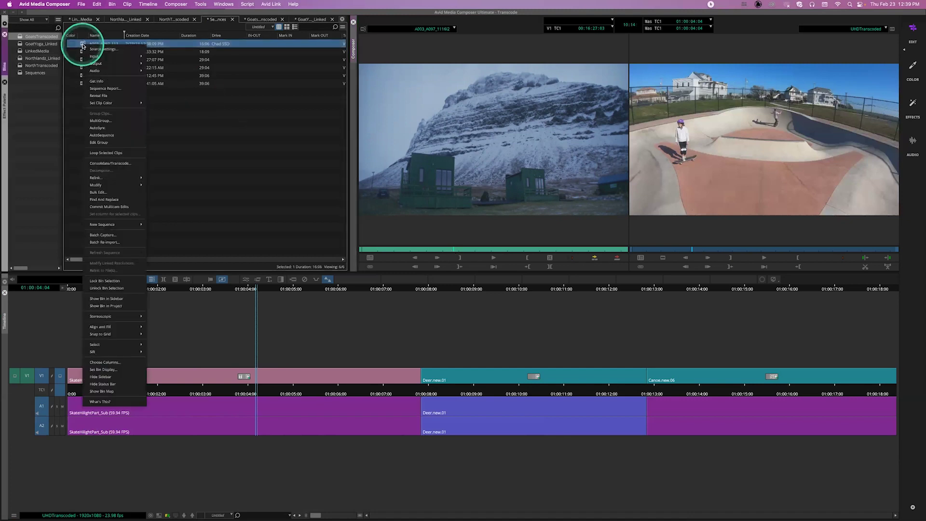
click(137, 163)
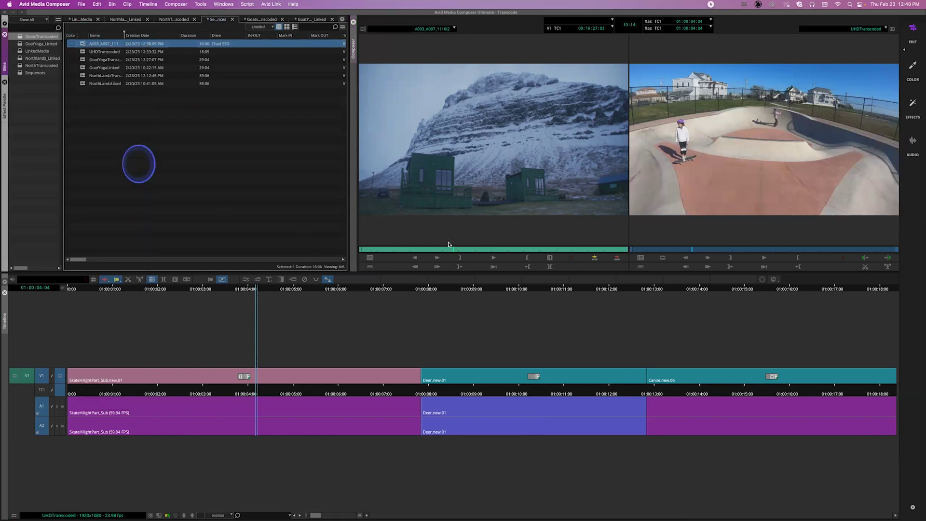
click(466, 237)
click(519, 216)
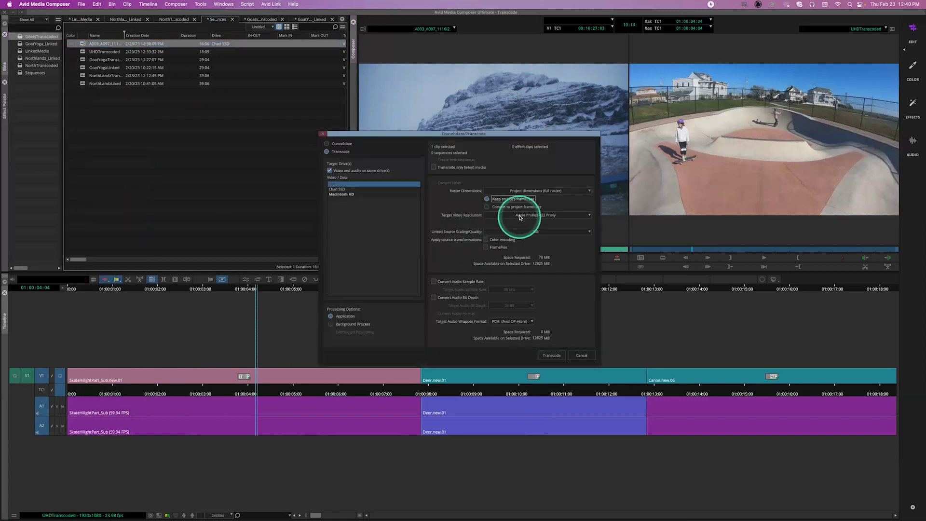
click(528, 226)
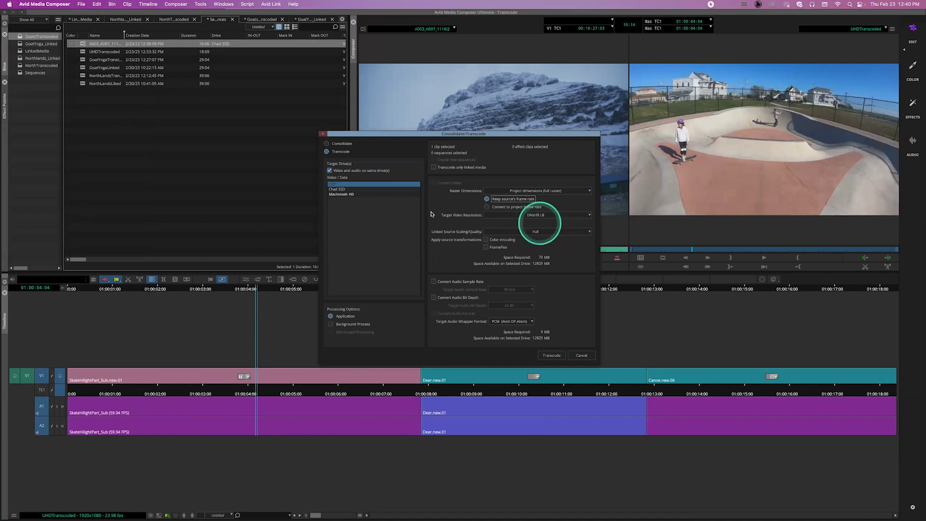
Choose Chad SSD as the target drive and transcode the A003_A097 clip
click(352, 185)
click(410, 190)
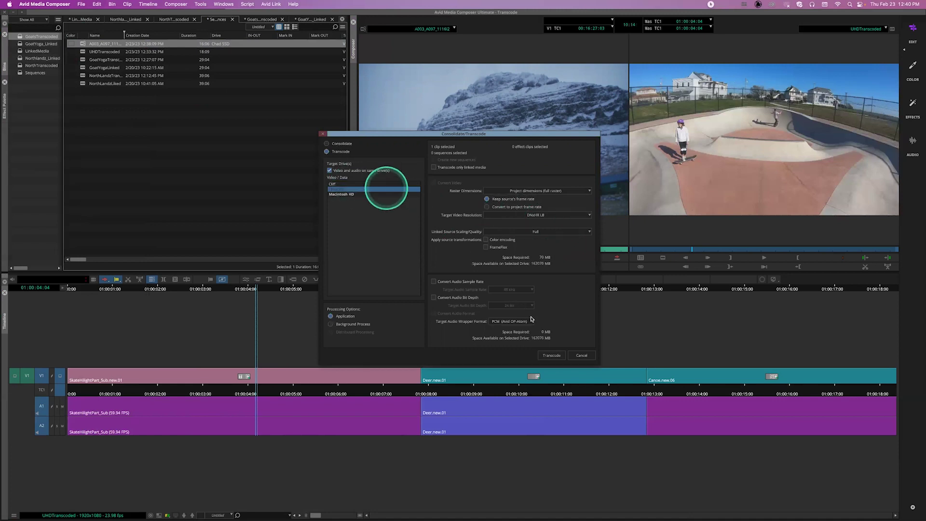
click(559, 356)
click(551, 356)
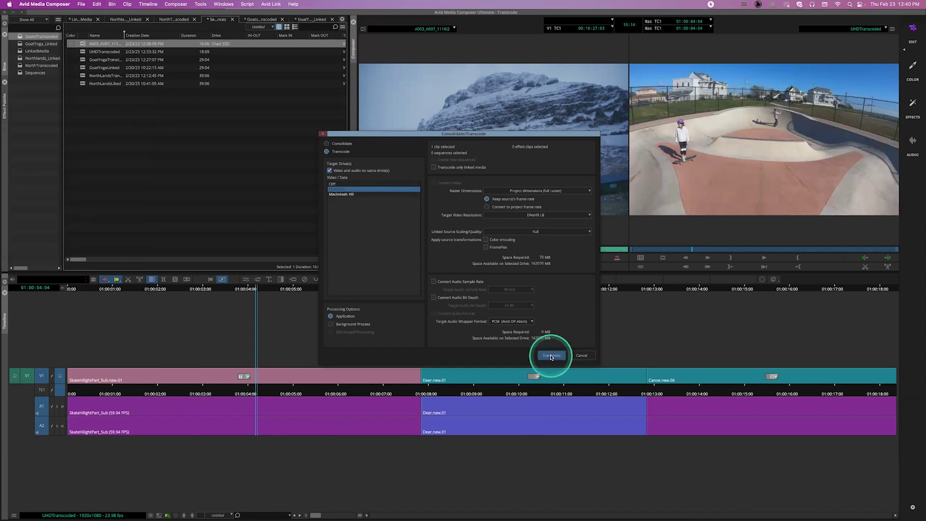
click(551, 356)
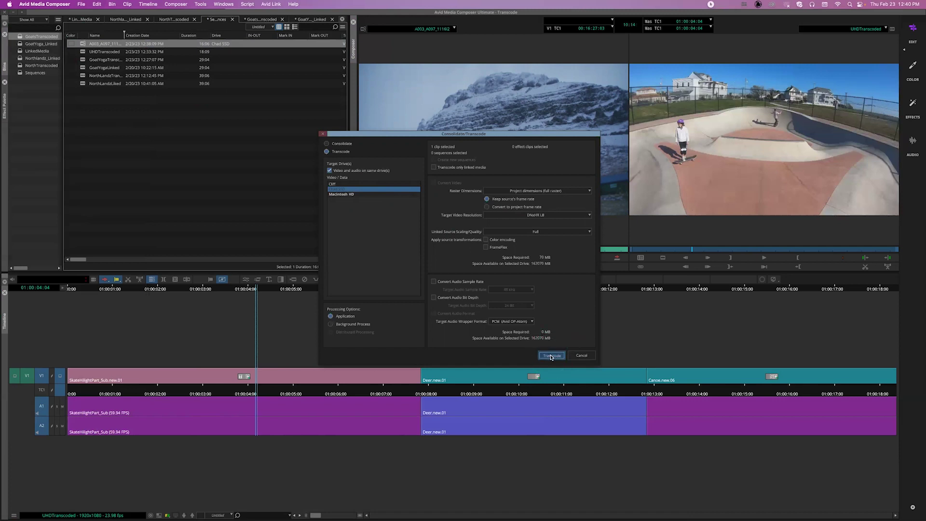
click(552, 357)
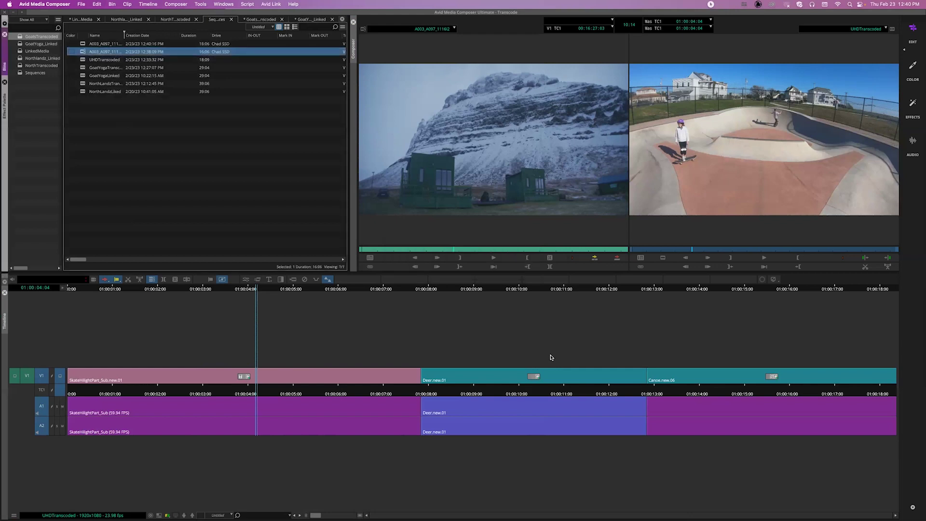
Compare the Video codec entries of the transcoded and linked A003_A097 clips in the Sequences bin
click(57, 92)
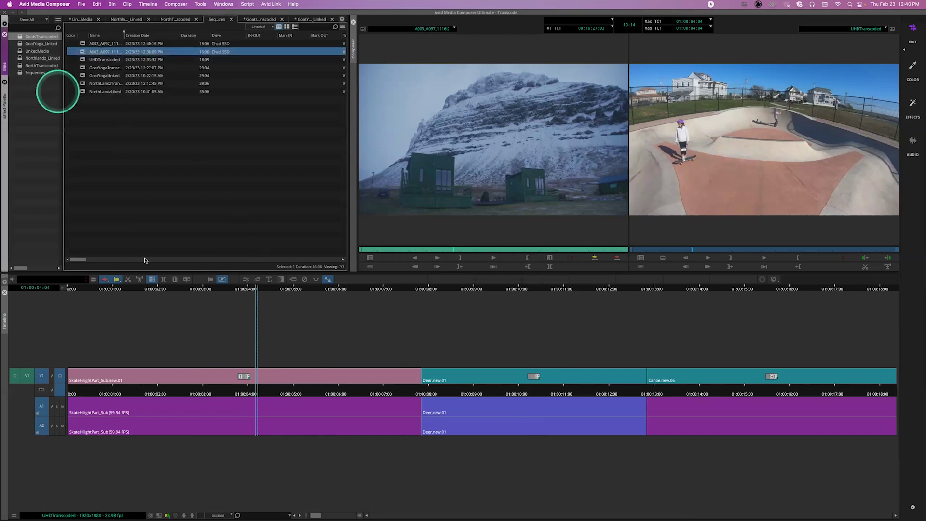
click(85, 261)
drag(84, 261, 97, 260)
click(244, 53)
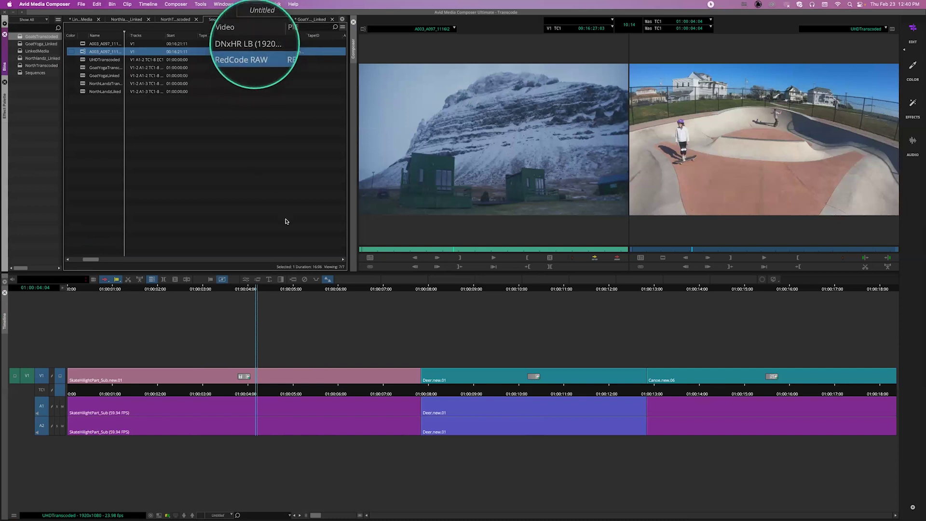
drag(90, 259, 77, 259)
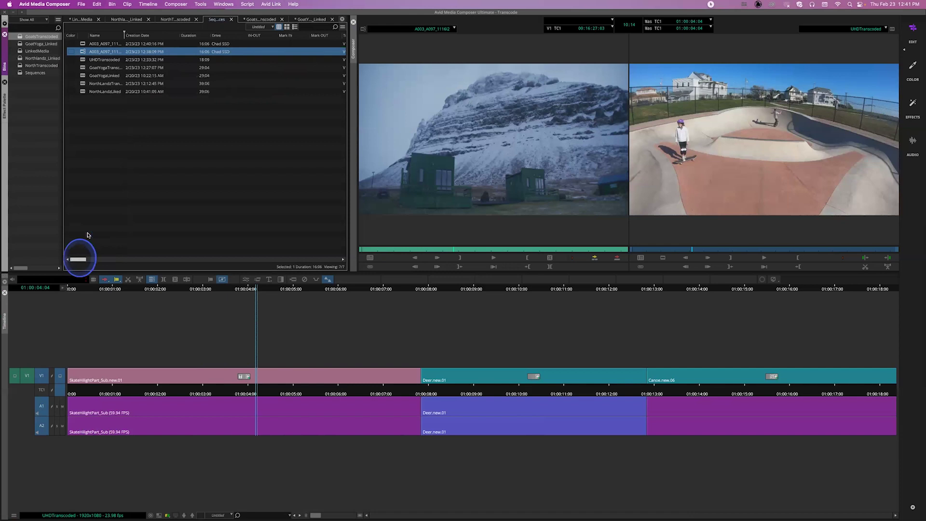
Add the FPS and Raster Dimension columns to the Sequences bin display
right_click(193, 38)
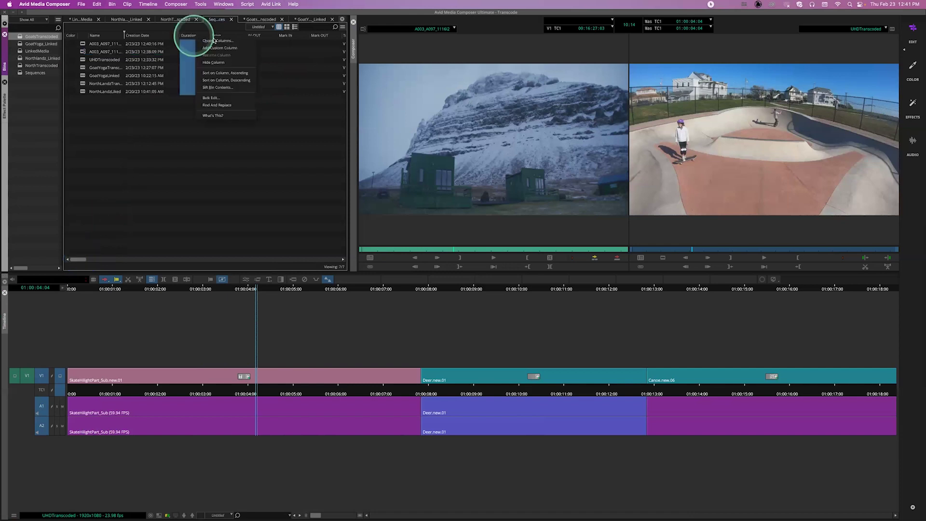
click(214, 40)
click(440, 270)
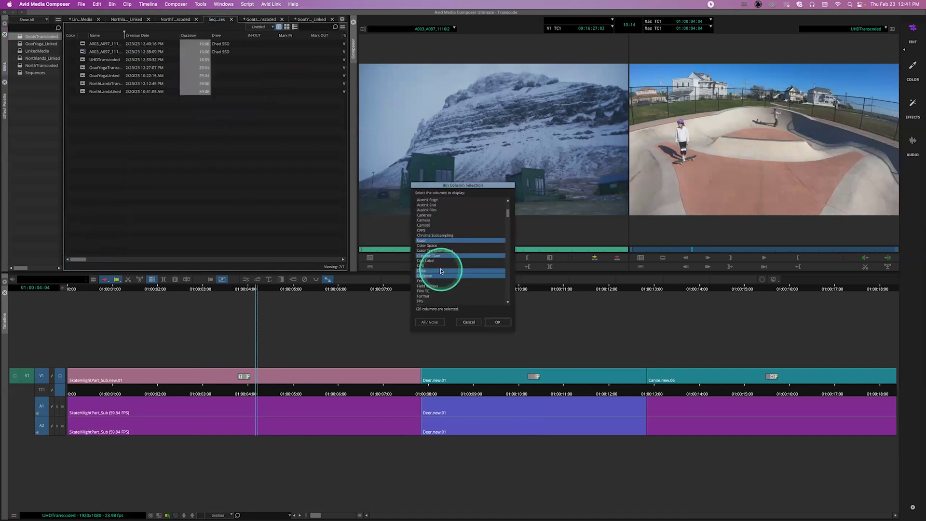
scroll(439, 272, down, 3)
click(446, 273)
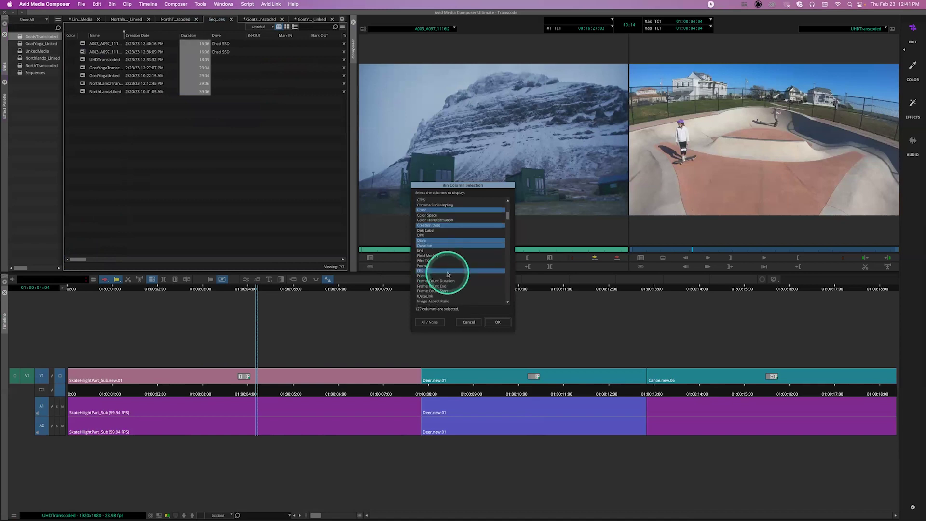
scroll(446, 273, down, 8)
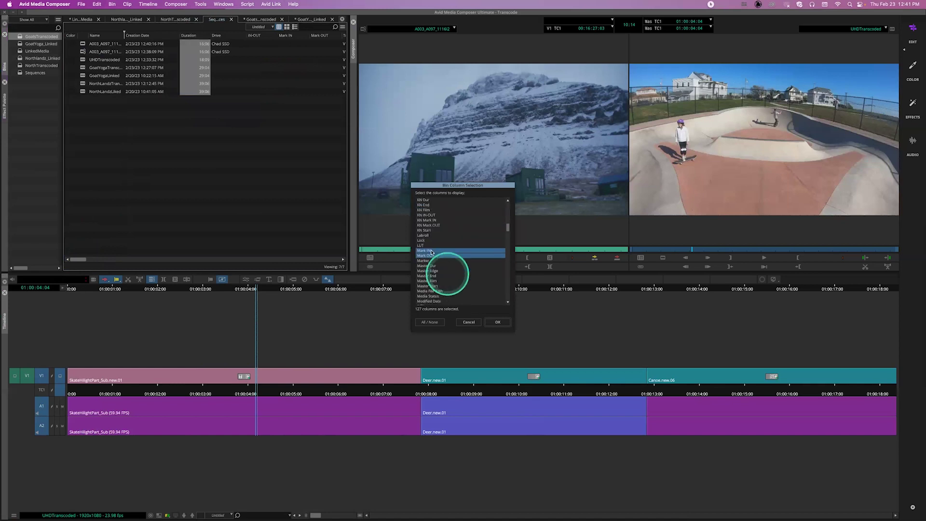
scroll(433, 255, down, 5)
click(440, 271)
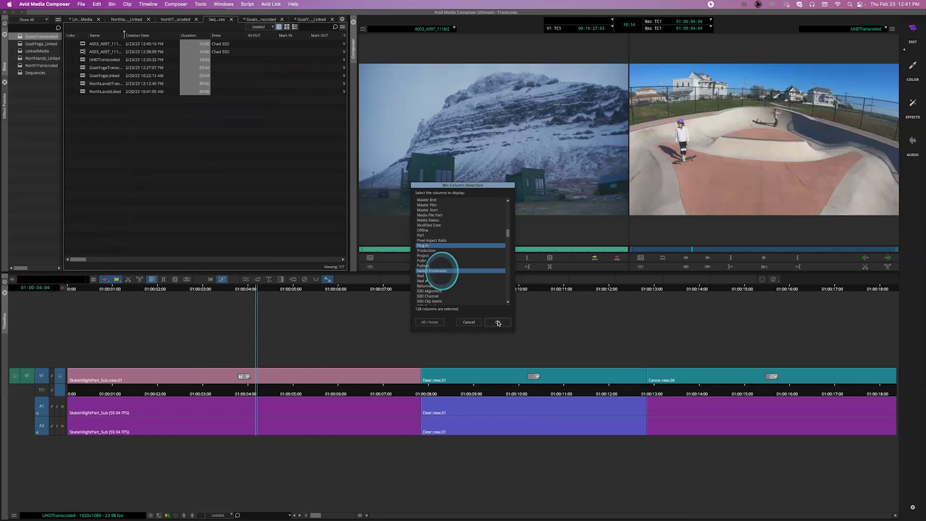
click(498, 323)
Compare the raster dimensions of the transcoded and linked A003_A097 clips
click(228, 98)
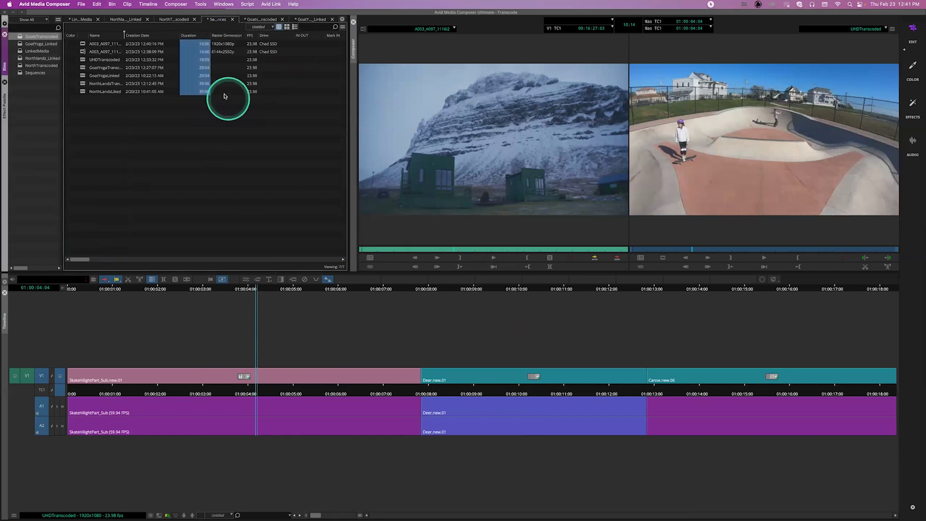
click(227, 51)
click(236, 51)
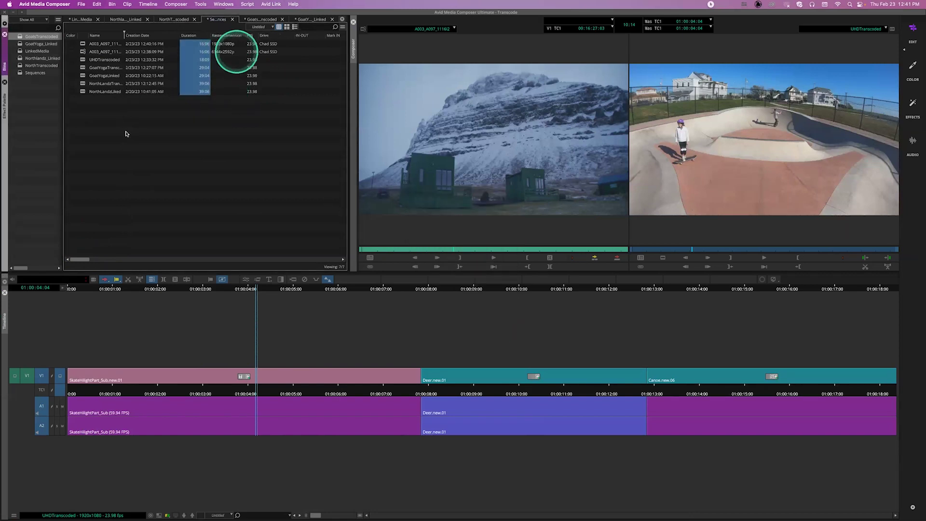
click(86, 256)
click(103, 216)
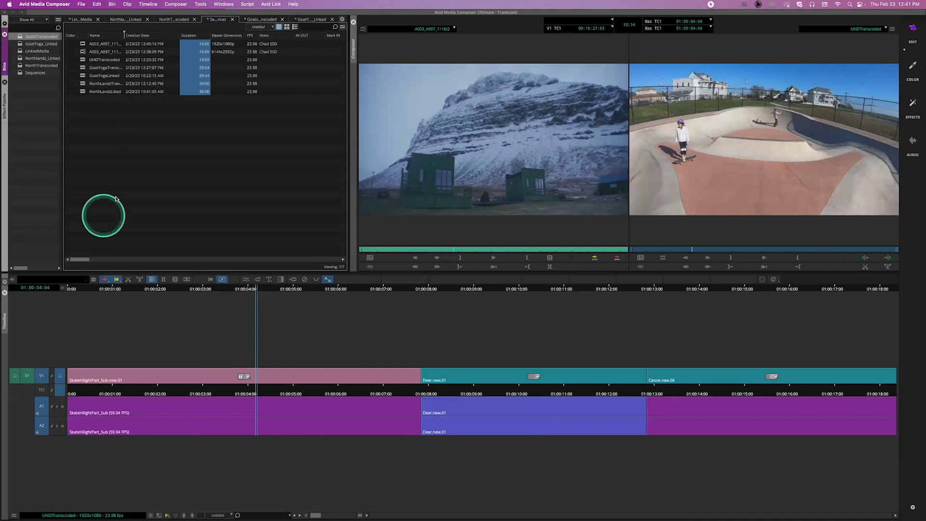
Create a new sequence in the Sequences bin and name it RedStuff
click(284, 311)
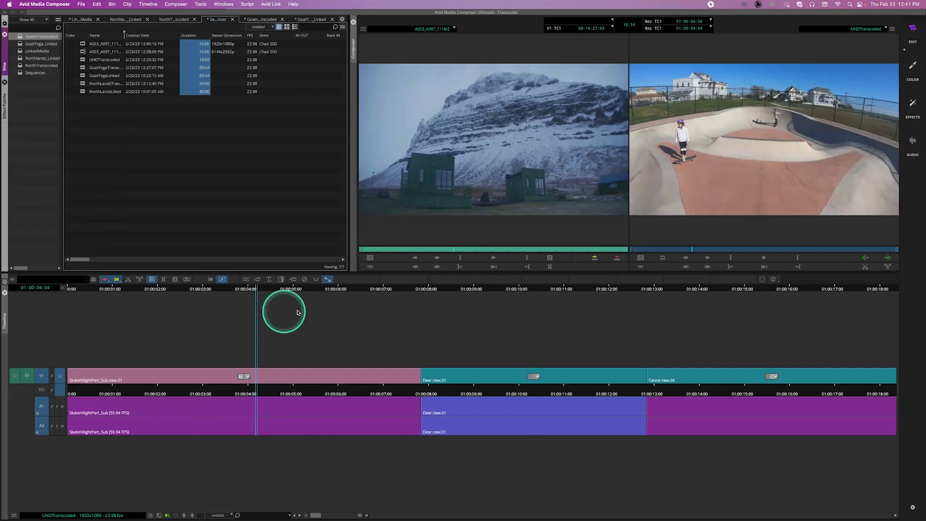
click(298, 312)
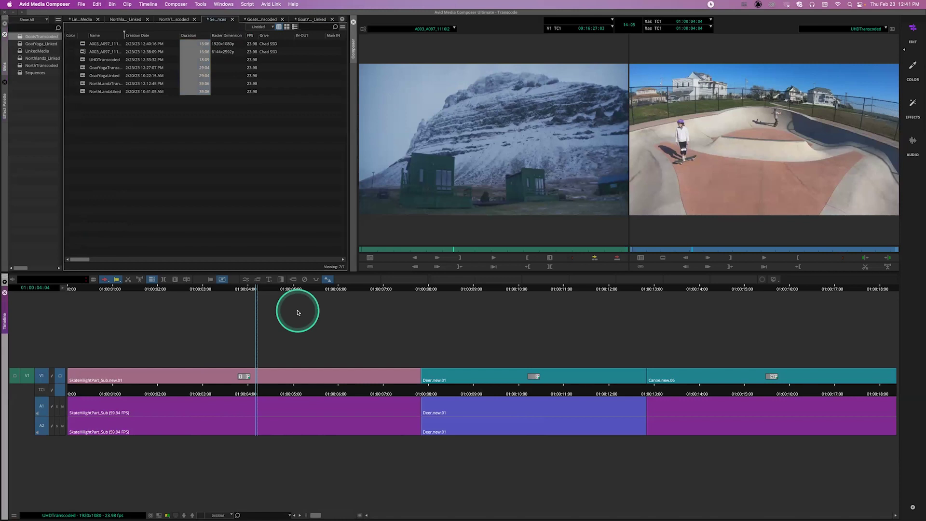
click(488, 311)
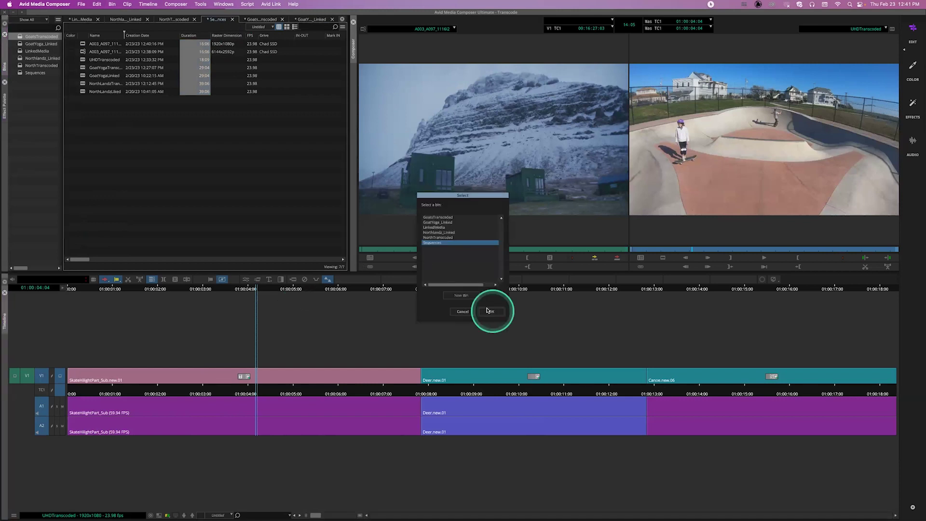
click(374, 272)
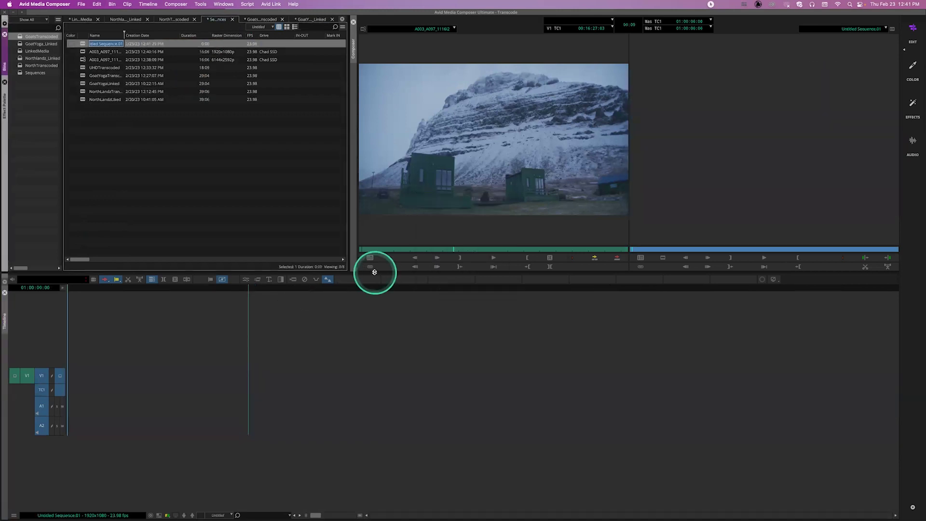
text(RedStuff)
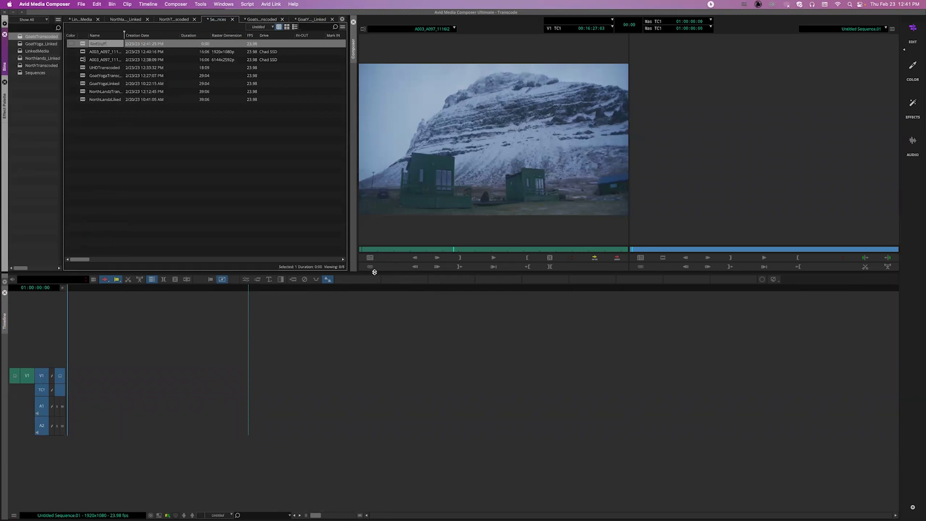
key(Return)
Look through the LinkedMedia, NorthLandz_Linked, GoatsTranscoded and GoatYoga_Linked bins for the RED clips
click(409, 159)
click(299, 24)
click(207, 22)
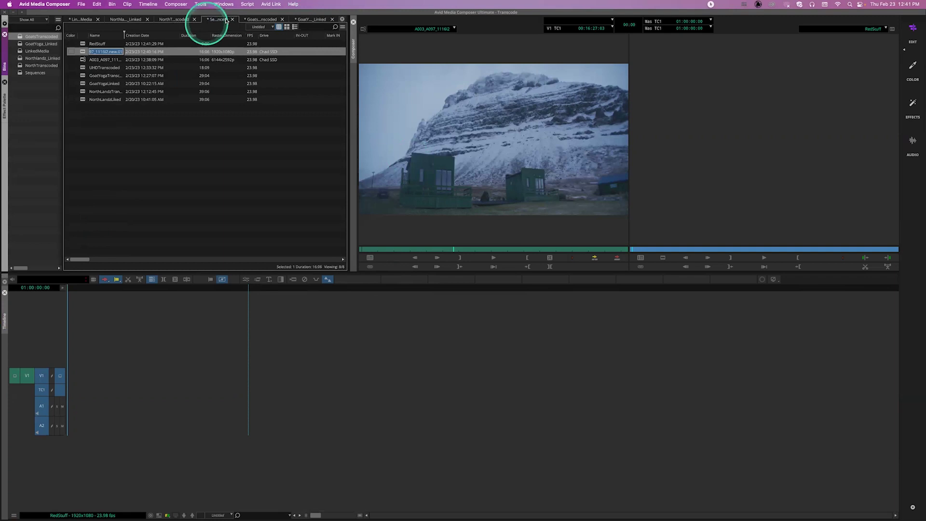
click(41, 67)
click(29, 51)
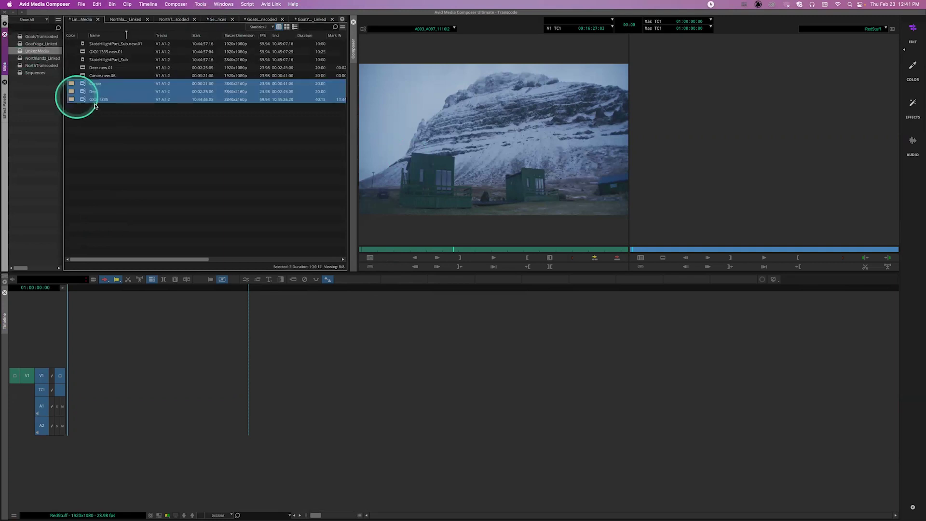
click(36, 51)
click(24, 72)
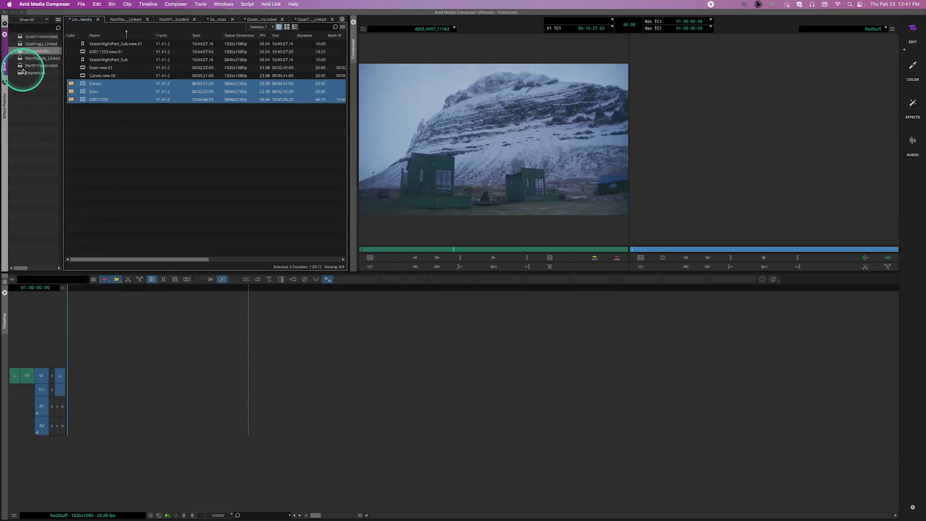
click(21, 40)
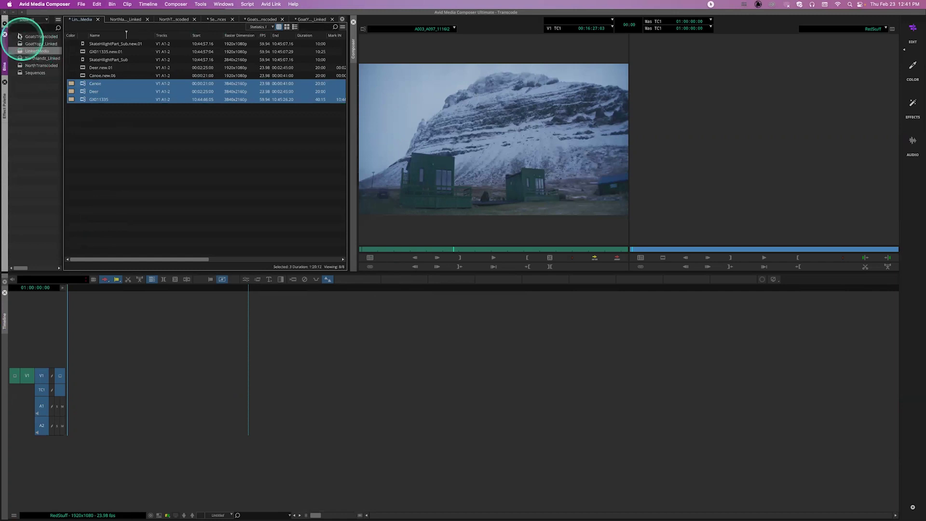
click(21, 65)
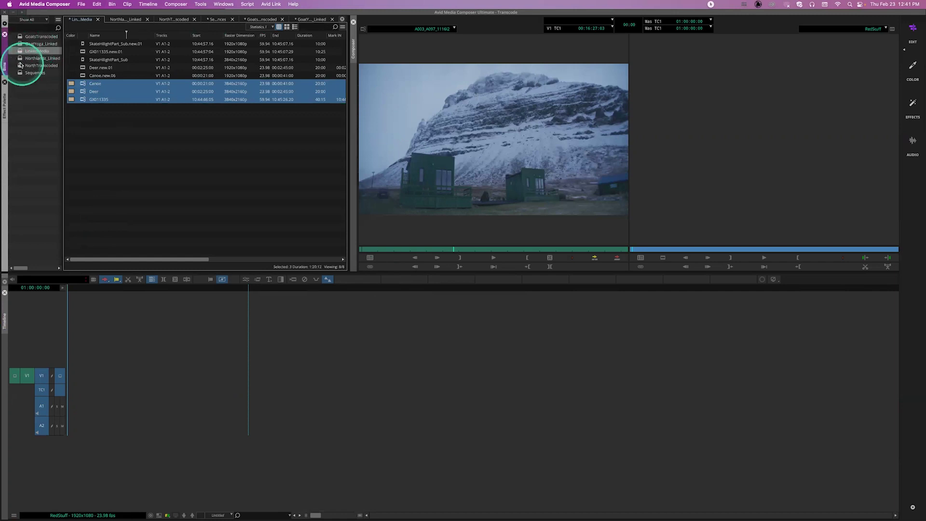
click(125, 64)
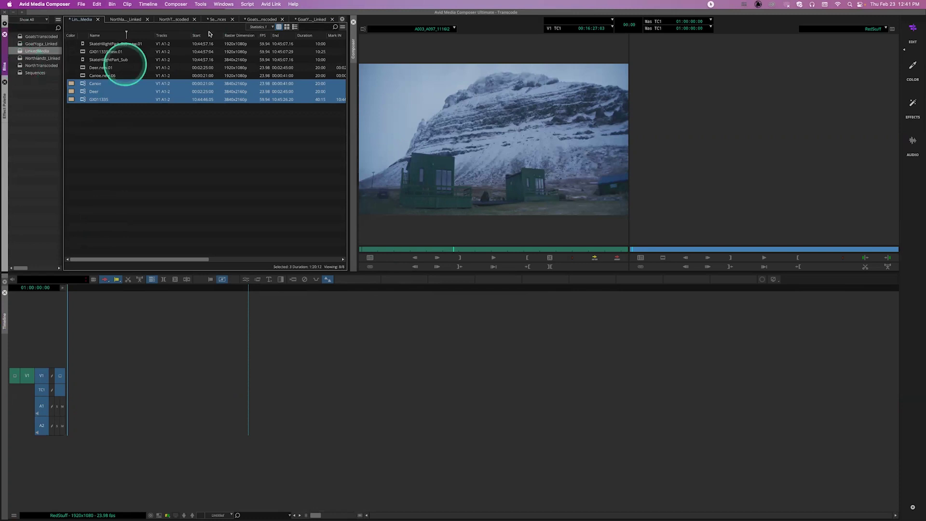
click(218, 20)
click(180, 20)
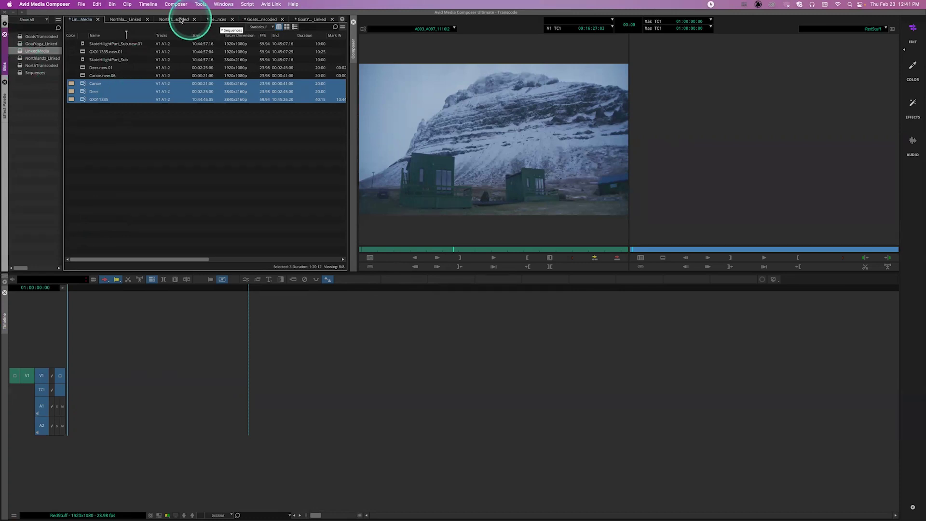
click(135, 20)
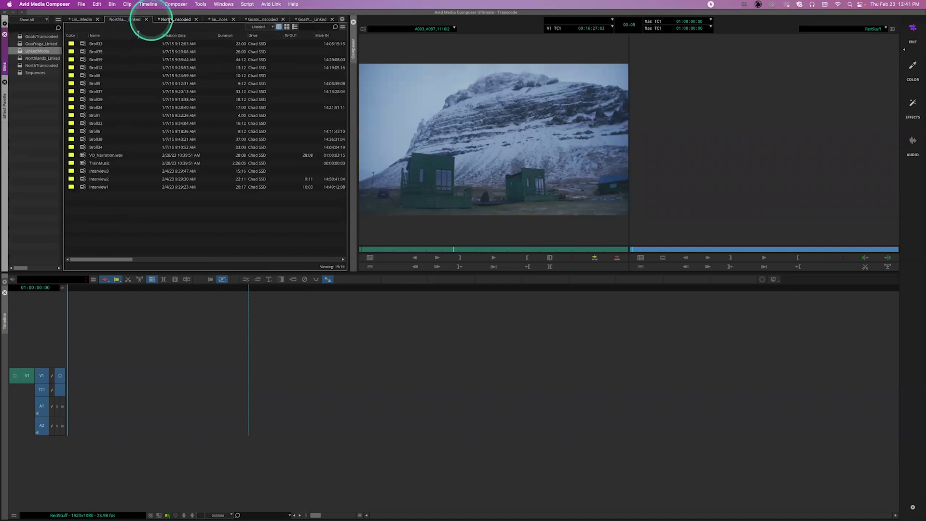
click(256, 20)
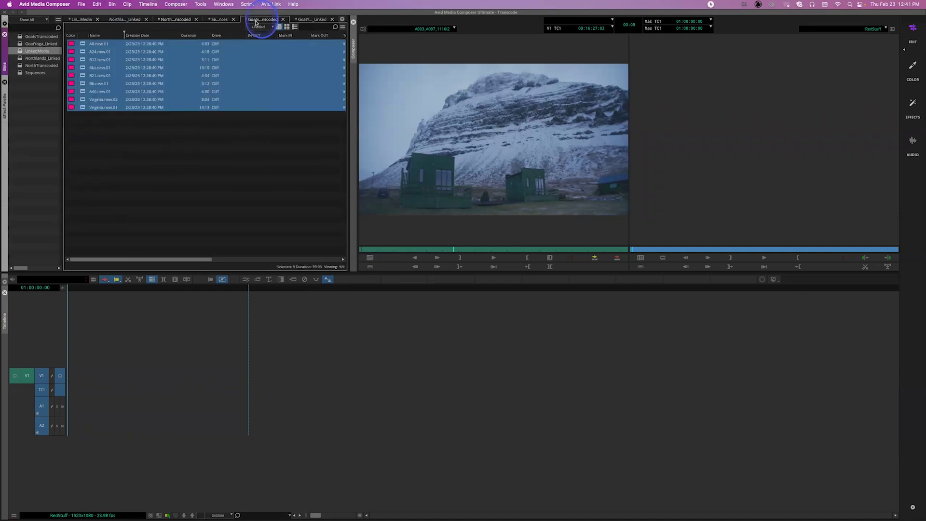
click(305, 20)
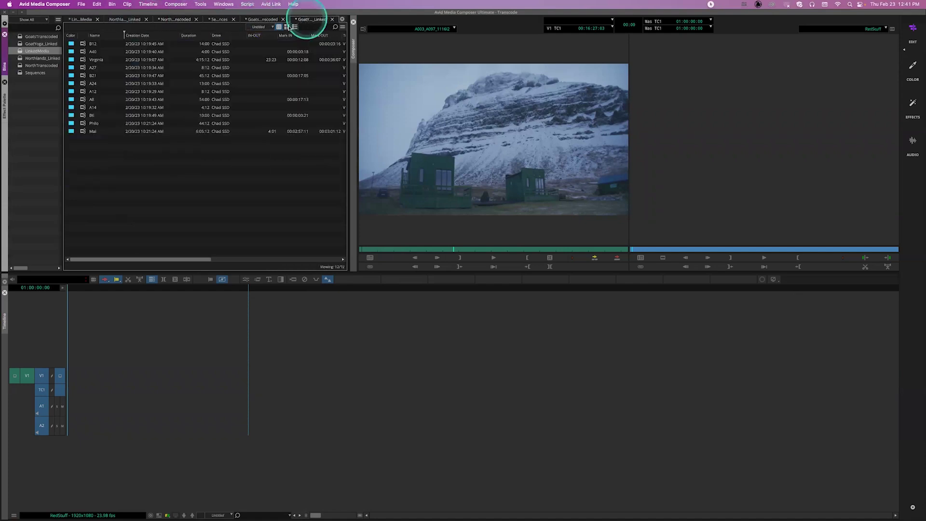
click(251, 59)
click(439, 81)
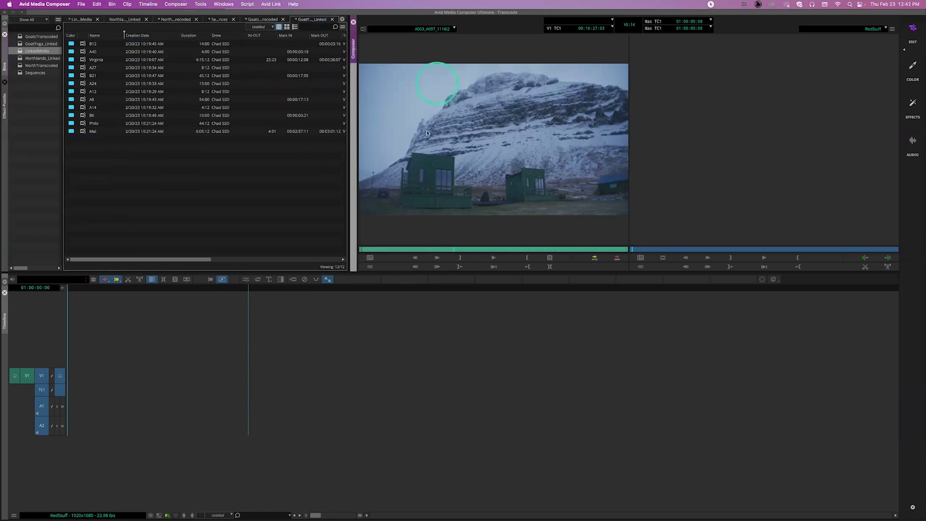
Find the bin that holds the clip loaded in the source monitor and select the linked A003_A097 clip there
click(370, 259)
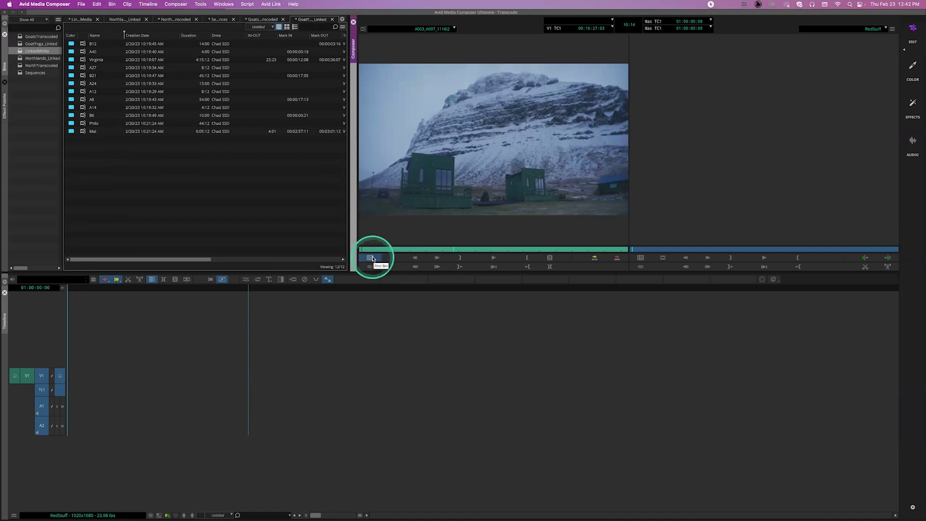
click(371, 259)
click(228, 168)
click(138, 84)
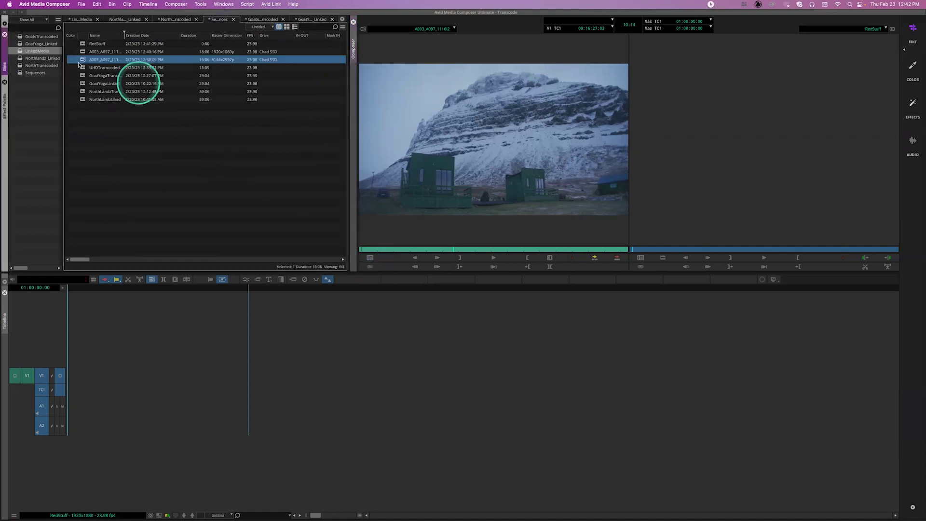
click(83, 58)
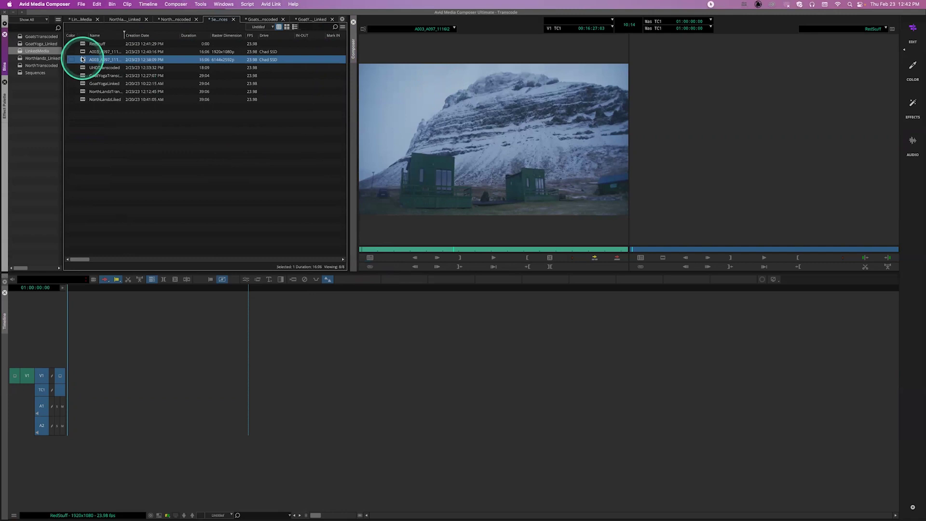
Create a new bin in the project and name it RedFromRick
right_click(37, 89)
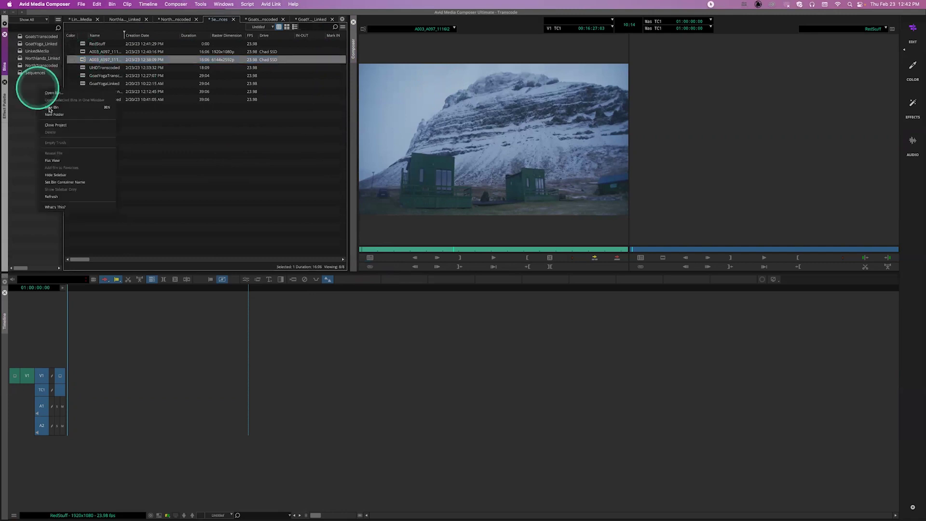
click(49, 108)
text(RedFrom)
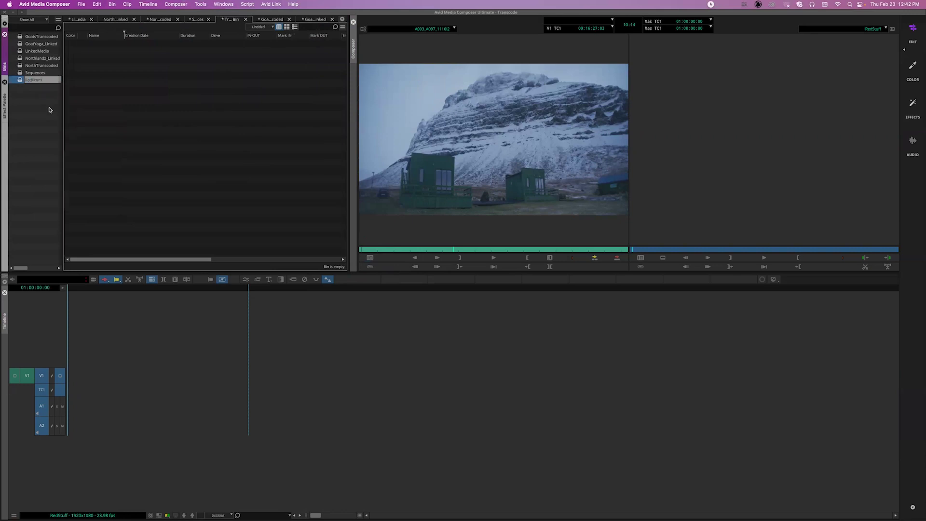
text(Rick)
click(49, 109)
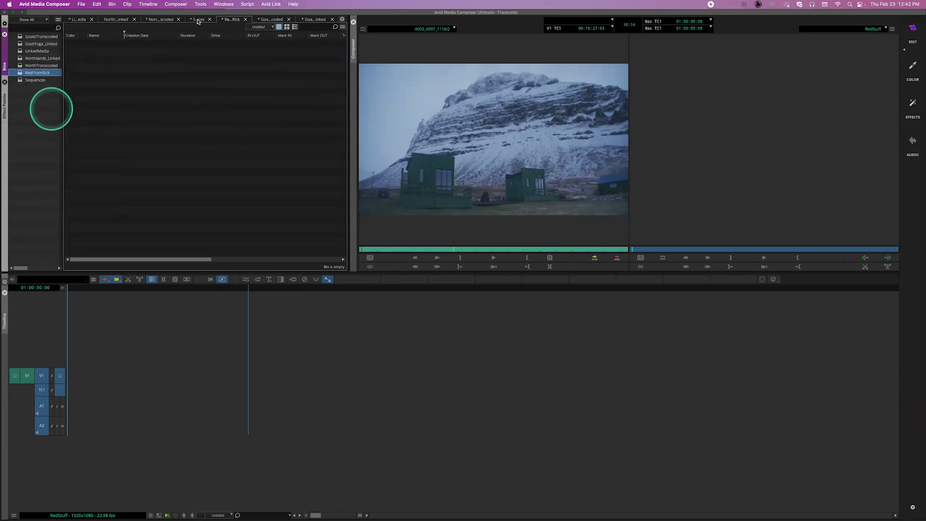
Close the open LinkedMedia, NorthLandz_Linked and NorthTranscoded bins
click(196, 20)
click(88, 20)
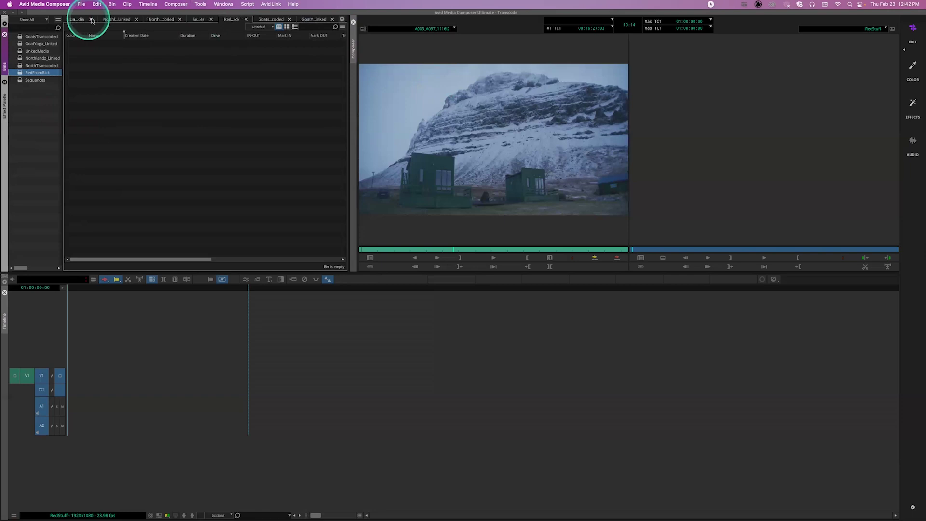
click(107, 21)
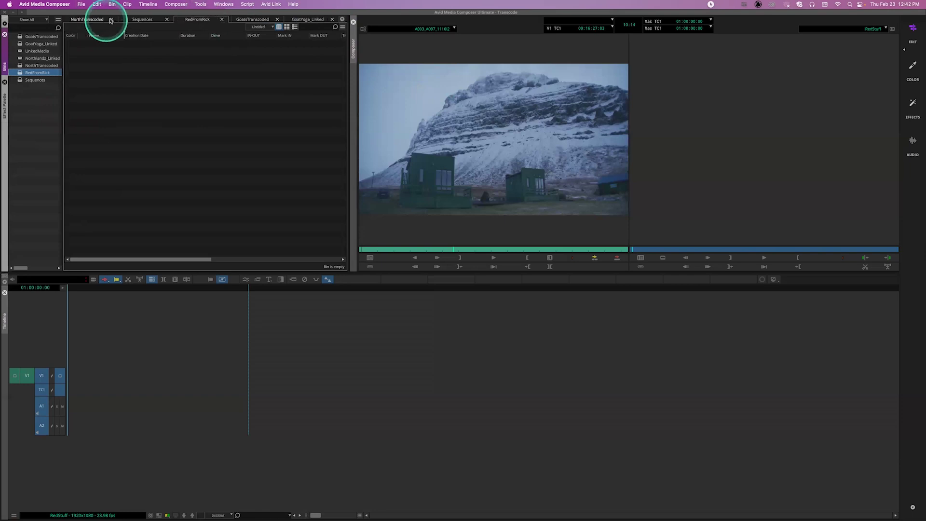
click(109, 21)
Move the transcoded and linked A003_A097 clips from the Sequences bin to the RedFromRick bin and show that bin
click(111, 22)
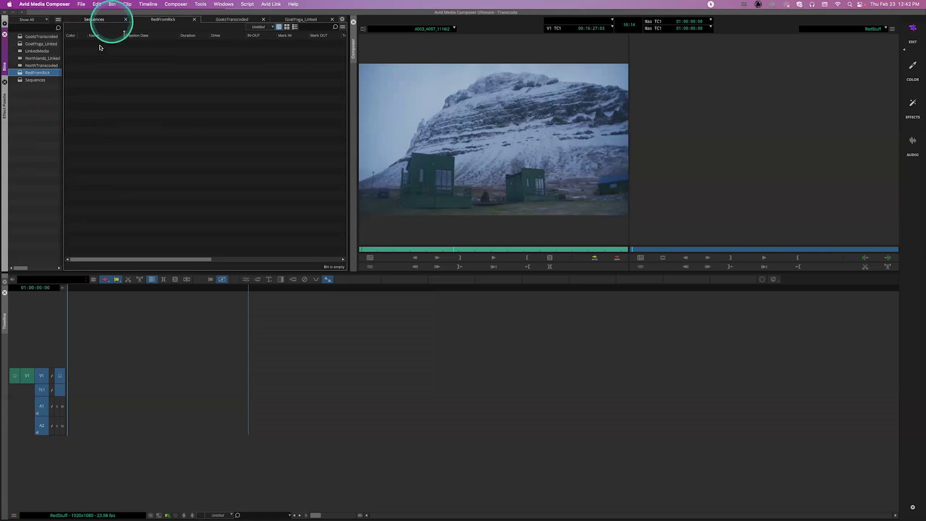
click(83, 52)
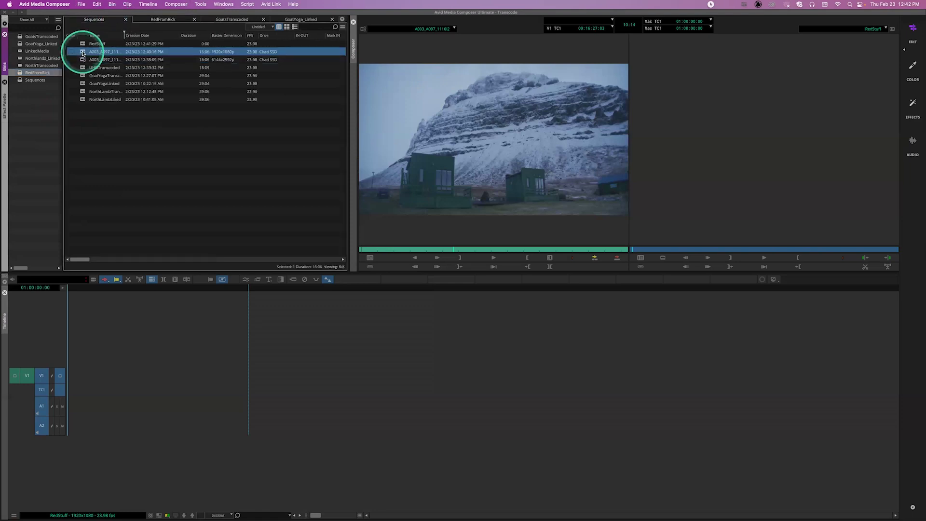
shift+click(84, 52)
drag(84, 53, 93, 23)
click(100, 58)
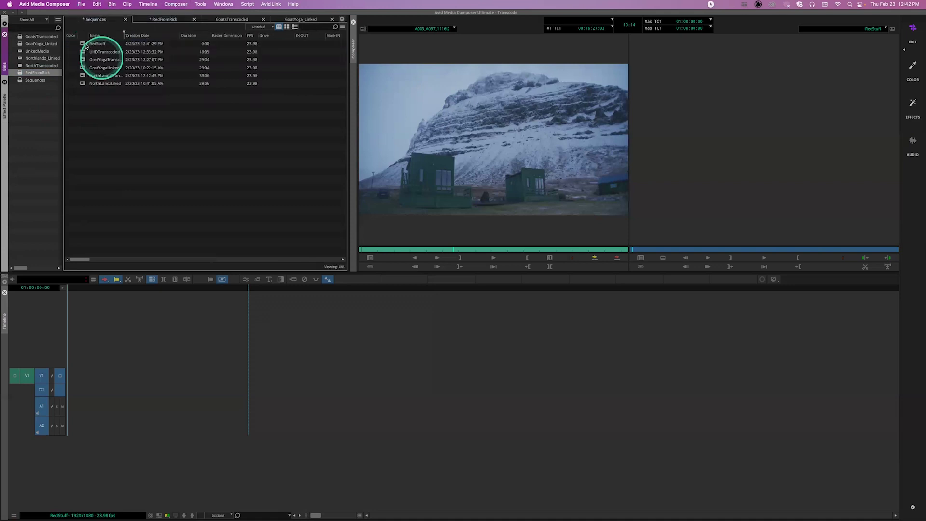
click(151, 22)
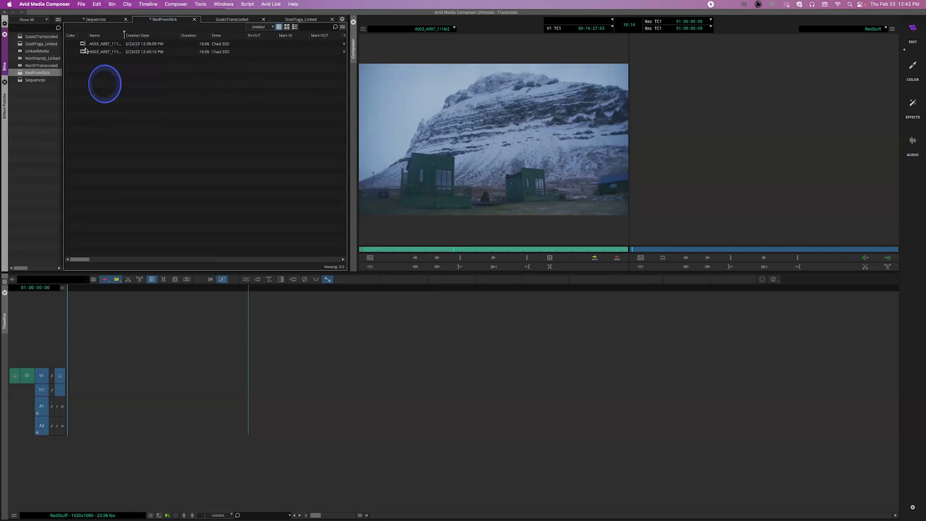
Mark the linked A003_A097 clip from 00:16:25:20 to 00:16:31:06 and splice it into the RedStuff sequence
click(83, 52)
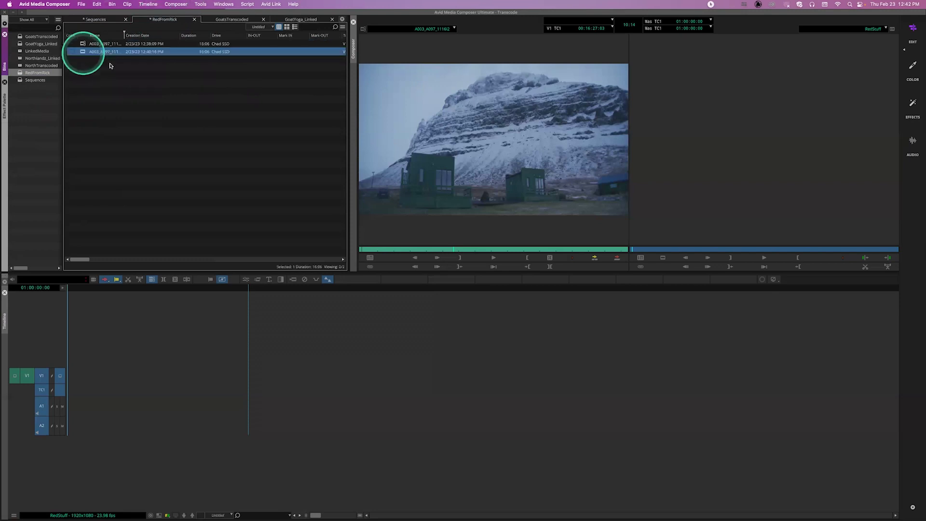
click(83, 52)
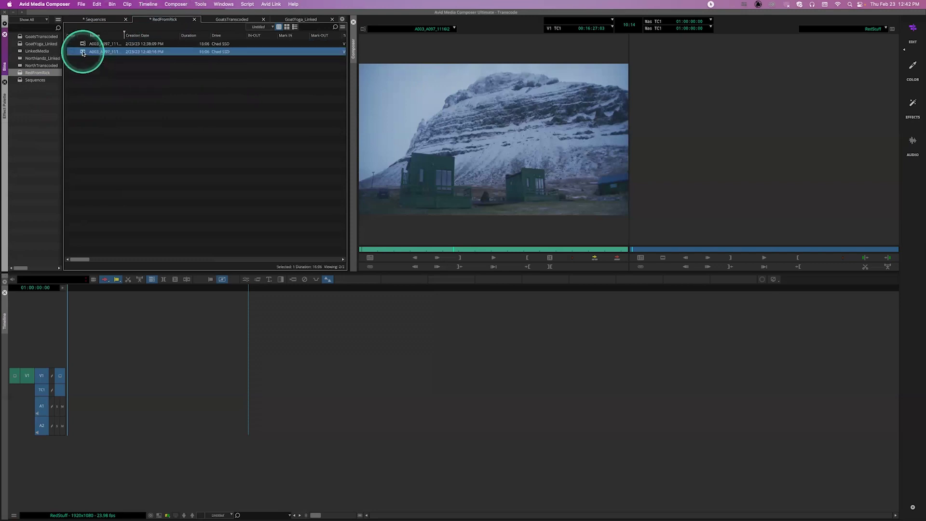
click(465, 240)
click(433, 250)
key(i)
click(519, 243)
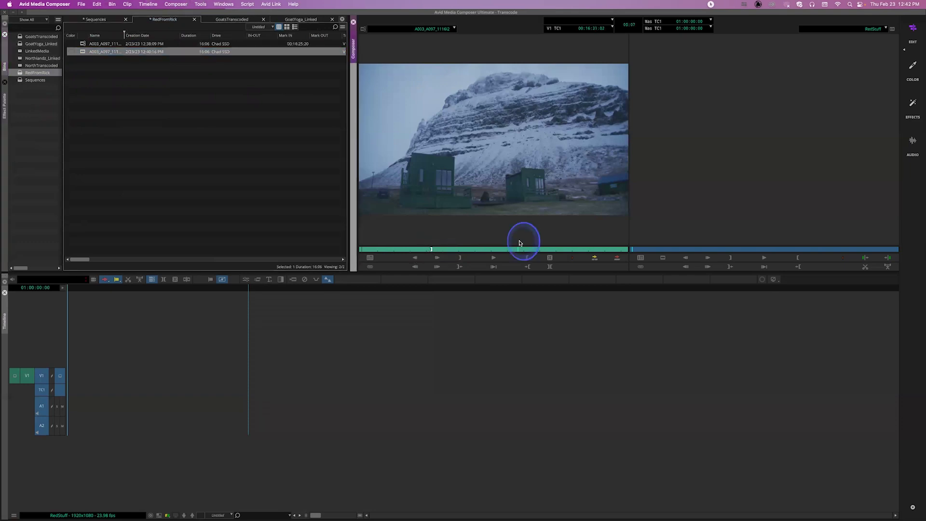
key(o)
click(572, 258)
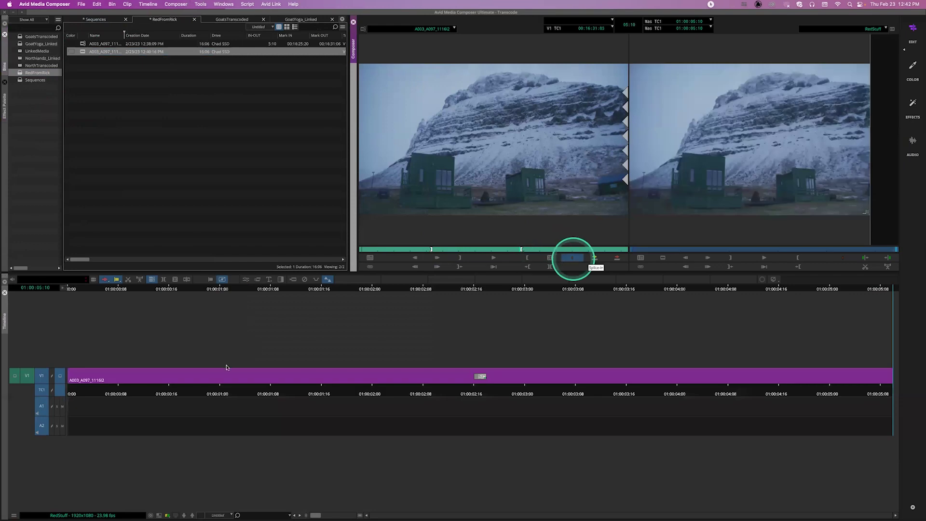
Play the RedStuff sequence from its start to check playback, then return to the start
click(219, 386)
click(135, 392)
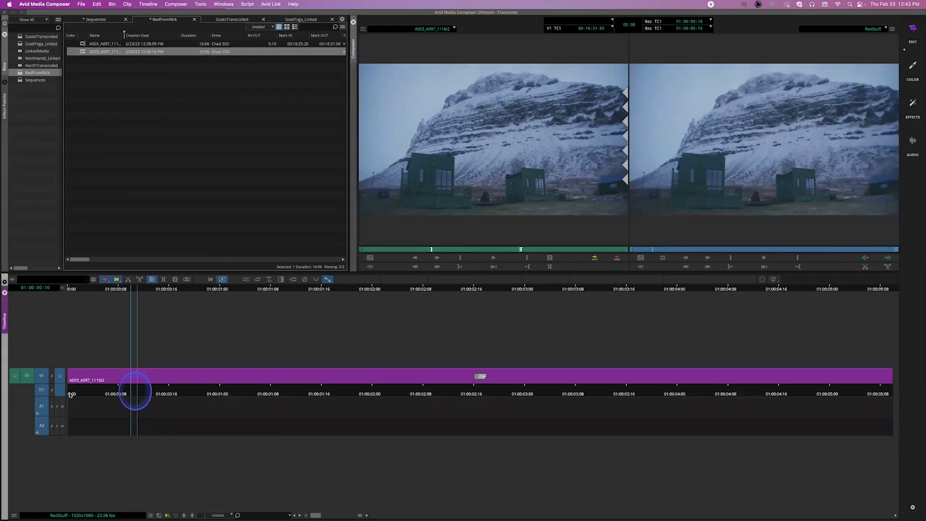
key(Home)
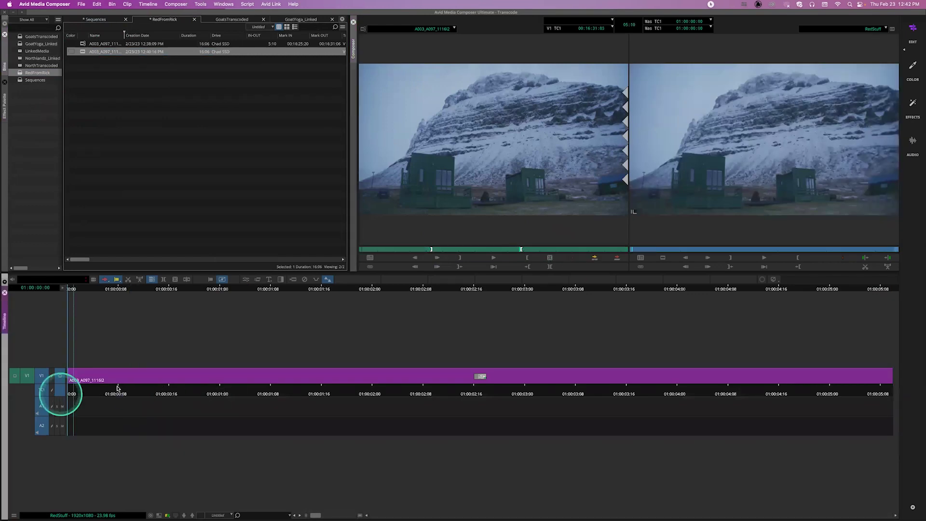
key(space)
key(space)
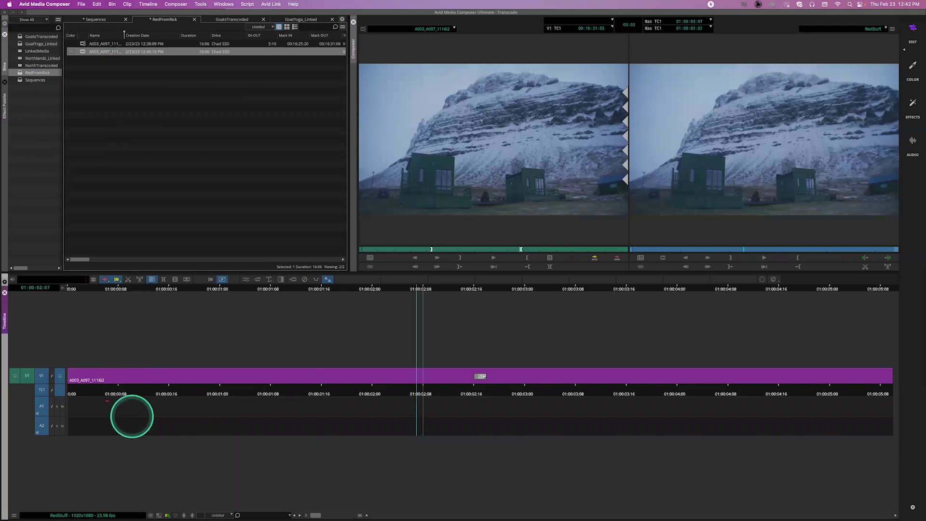
key(Home)
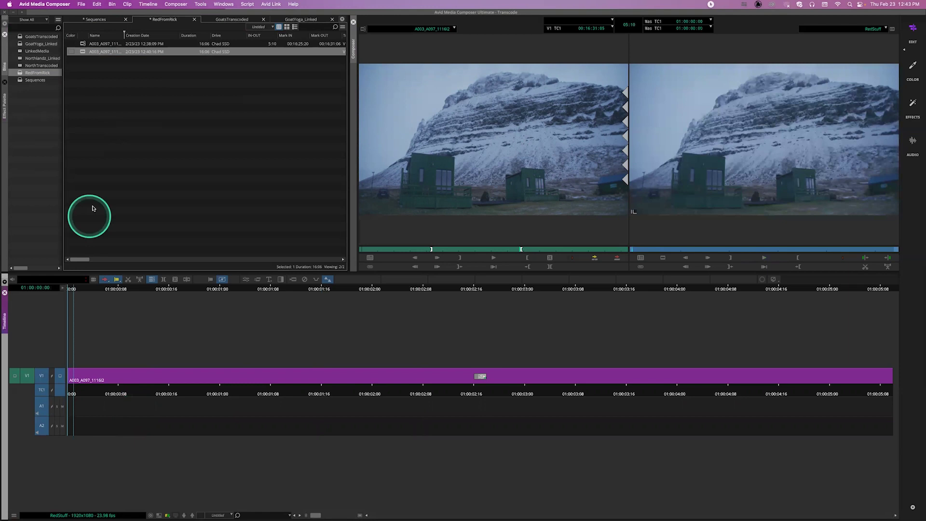
Load the transcoded A003_A097 clip from the RedFromRick bin into the source monitor and scrub through it
click(83, 53)
double_click(83, 53)
drag(399, 250, 421, 250)
Undo the splice of the linked A003_A097 clip in the RedStuff sequence
click(286, 360)
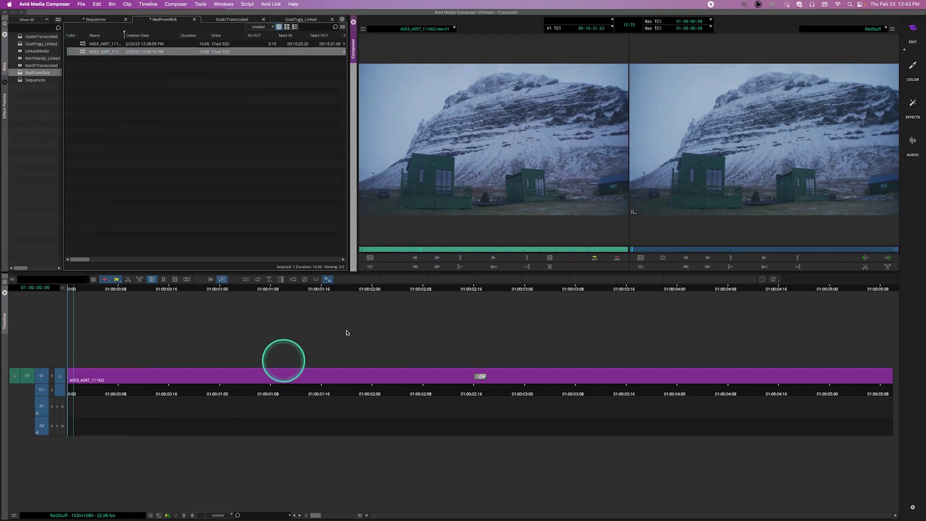
click(351, 327)
click(418, 251)
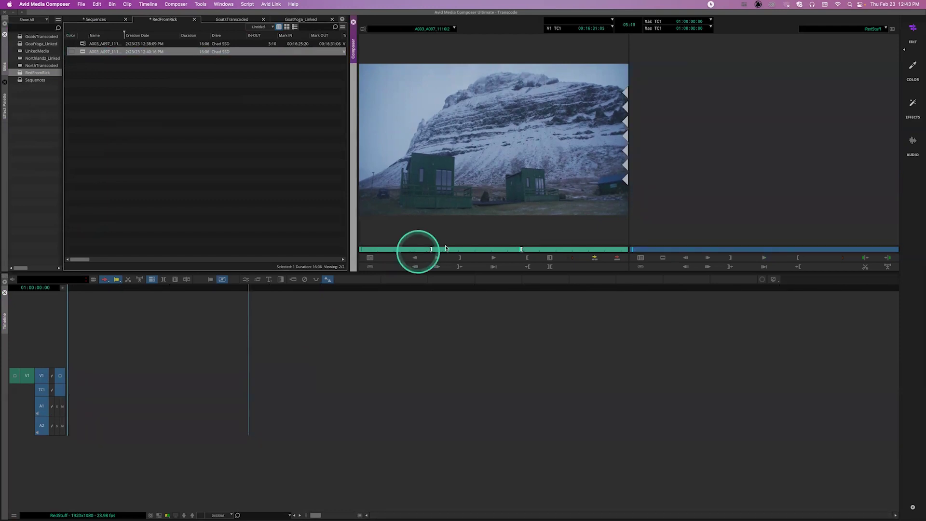
click(440, 248)
Load the transcoded A003_A097 clip, mark it from 00:16:25:22 to 00:16:31:04, and splice it into the RedStuff sequence
drag(82, 52, 406, 40)
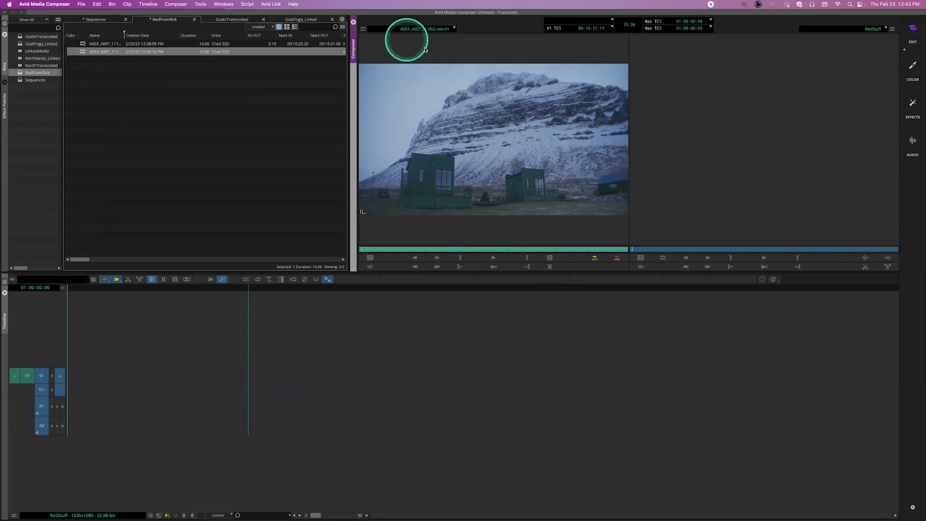
click(417, 250)
click(451, 248)
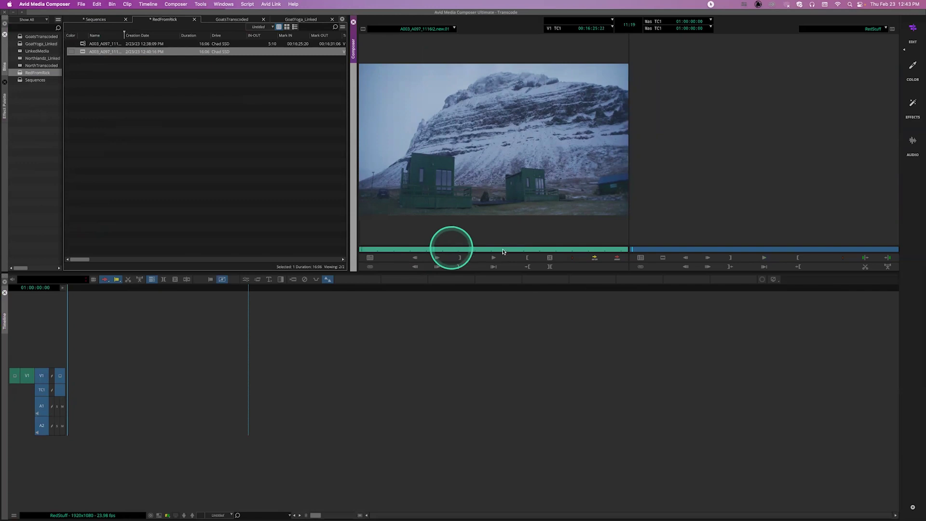
click(521, 249)
key(o)
click(595, 257)
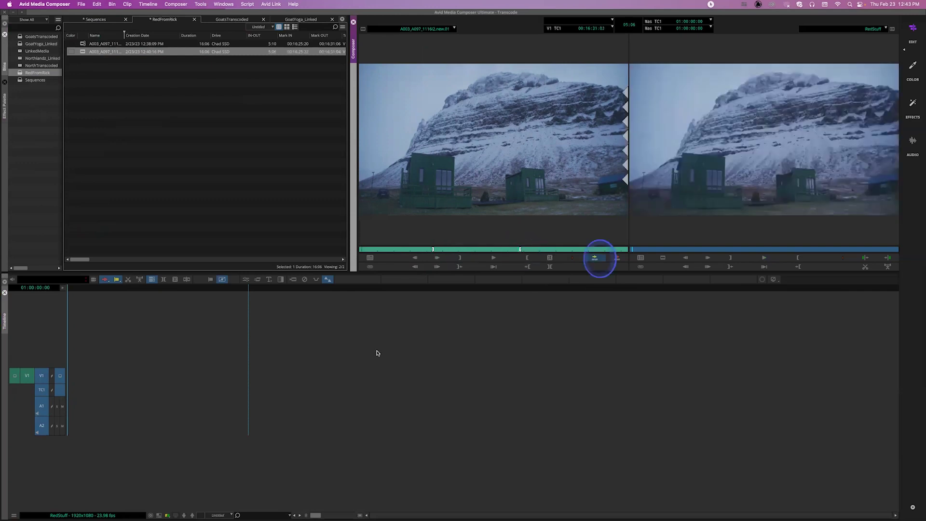
click(26, 386)
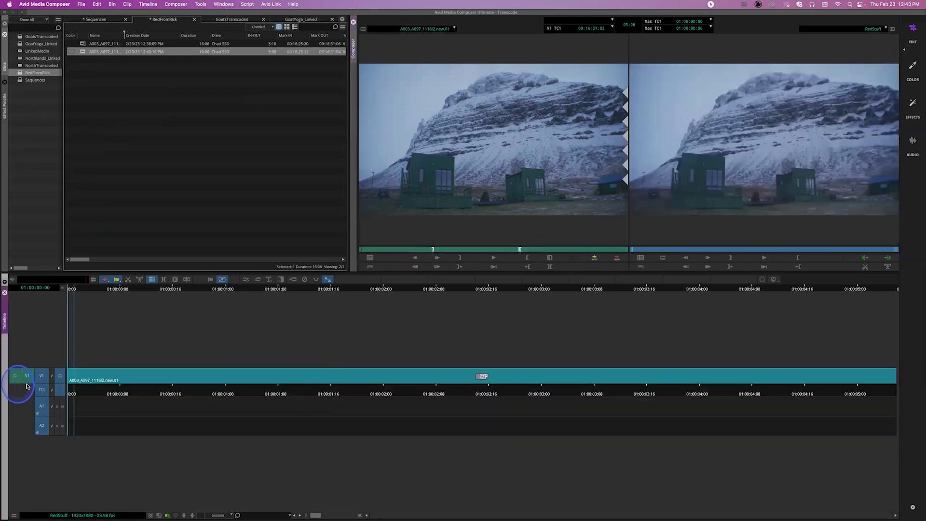
click(462, 390)
key(Home)
click(64, 426)
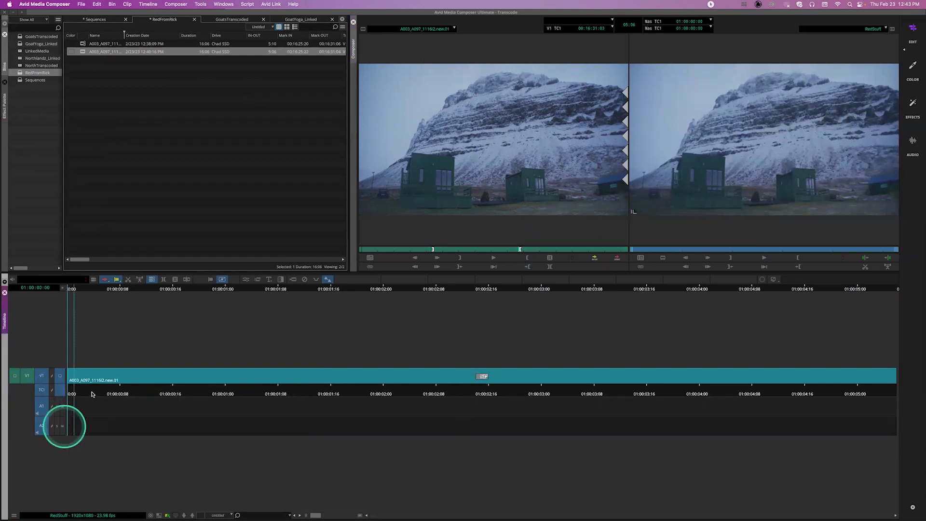
click(90, 386)
click(79, 370)
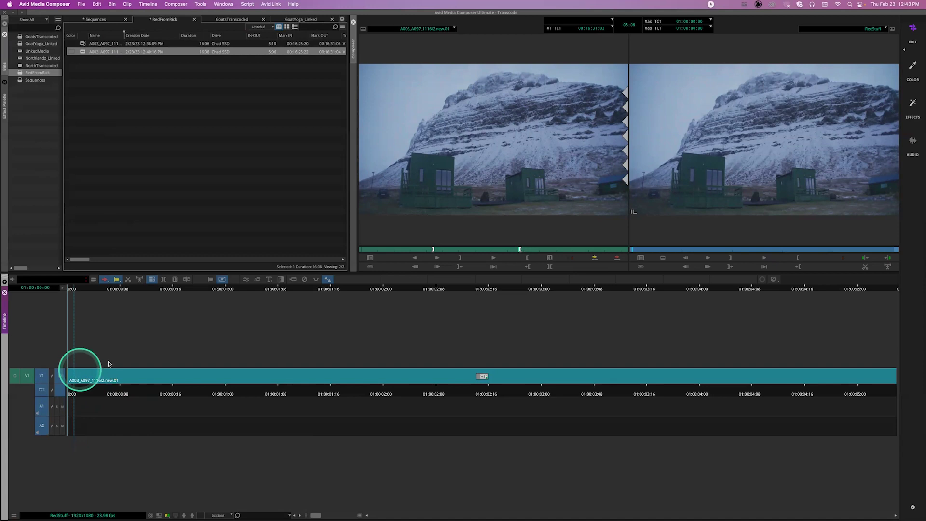
click(144, 376)
click(84, 188)
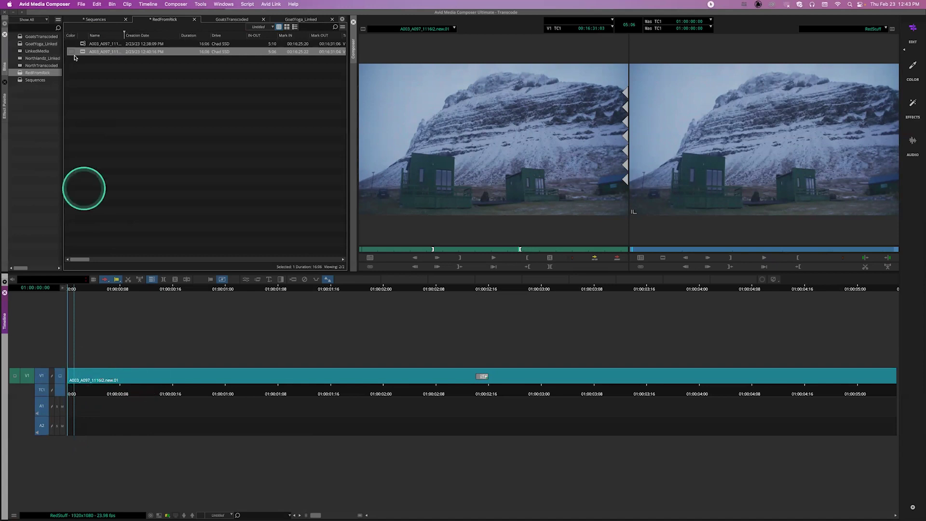
click(80, 53)
drag(82, 54, 84, 54)
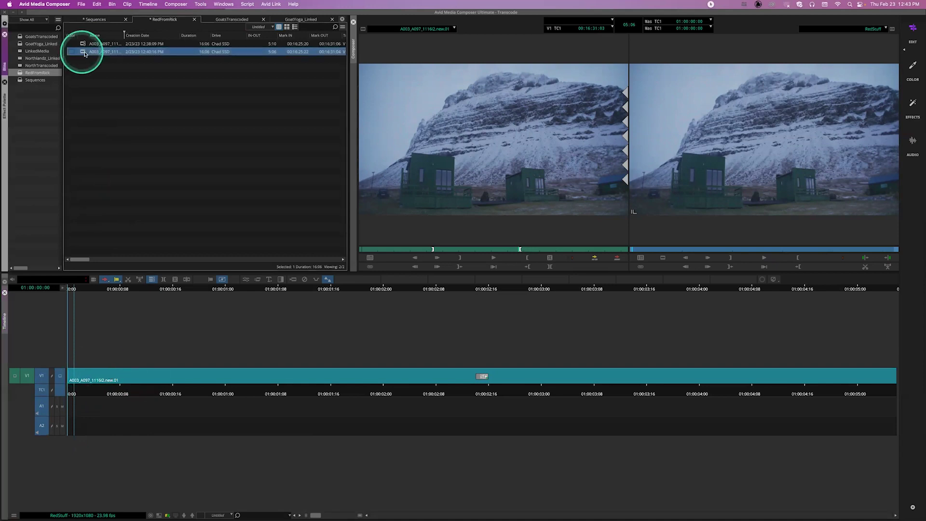
click(133, 389)
click(166, 58)
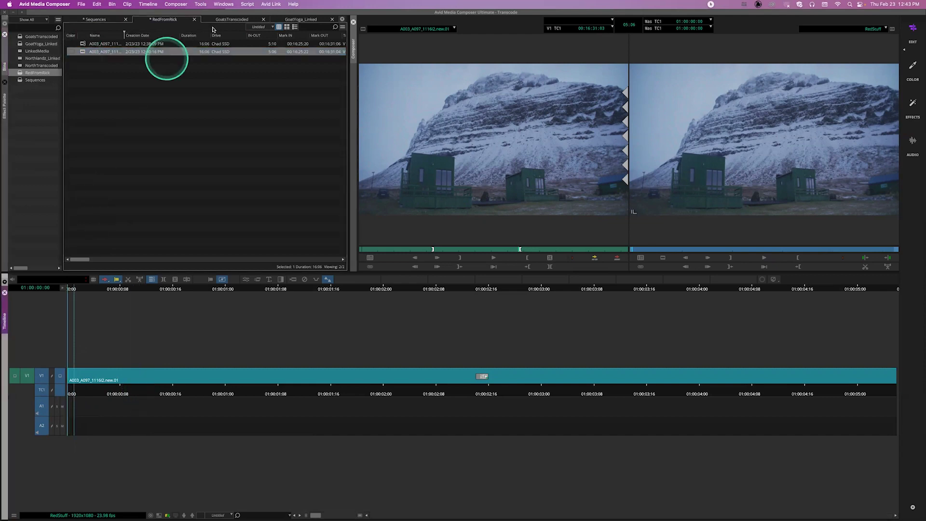
Relink the RedStuff sequence in the Sequences bin to managed media using the Highest Quality relink method
click(103, 22)
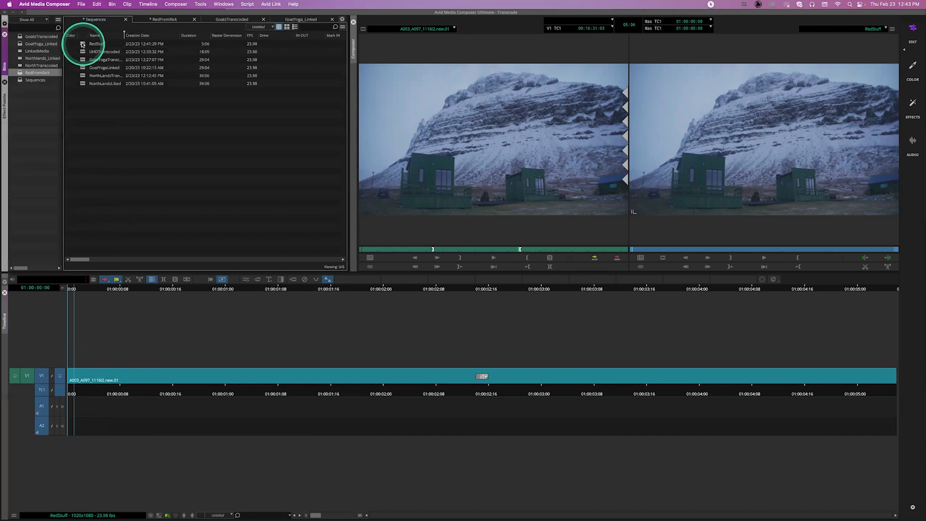
right_click(83, 44)
click(97, 80)
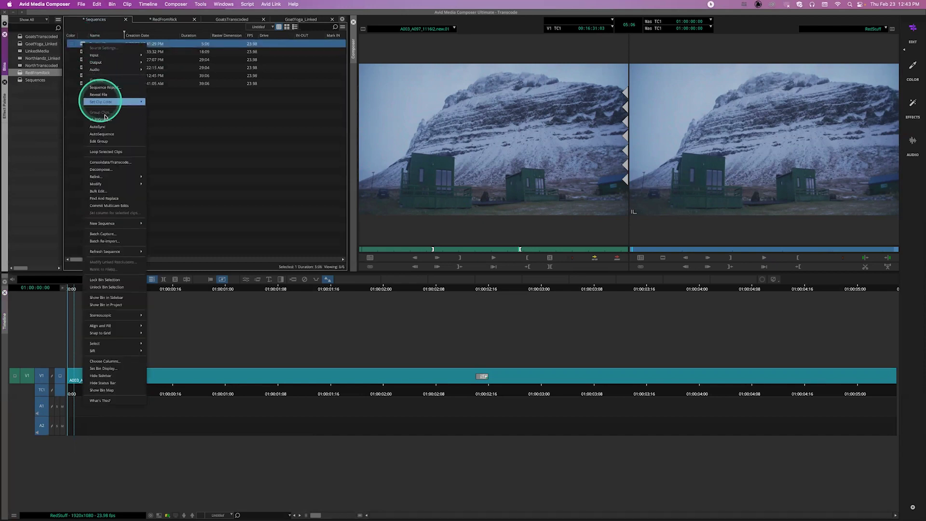
click(119, 177)
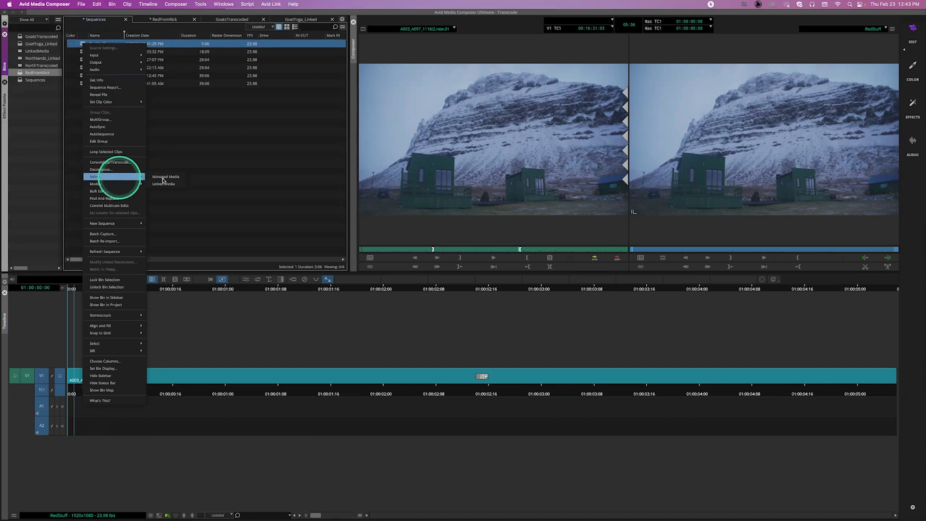
click(163, 178)
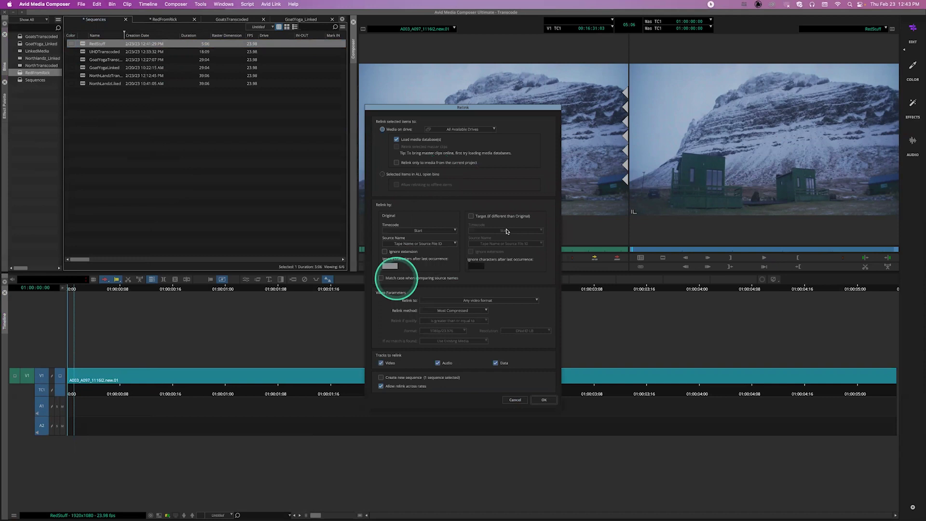
click(456, 312)
click(457, 319)
click(545, 401)
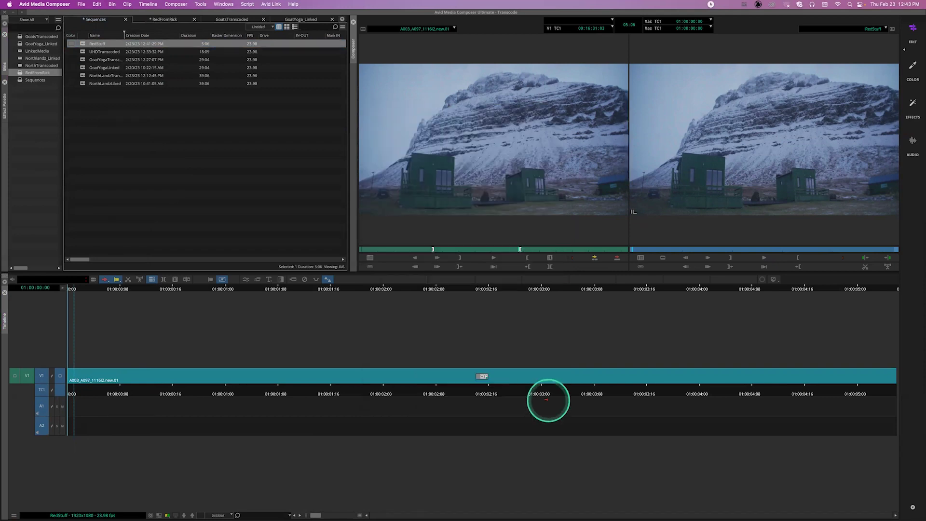
Relink the RedStuff sequence to managed media again, using the Most Compressed relink method
click(83, 44)
right_click(84, 44)
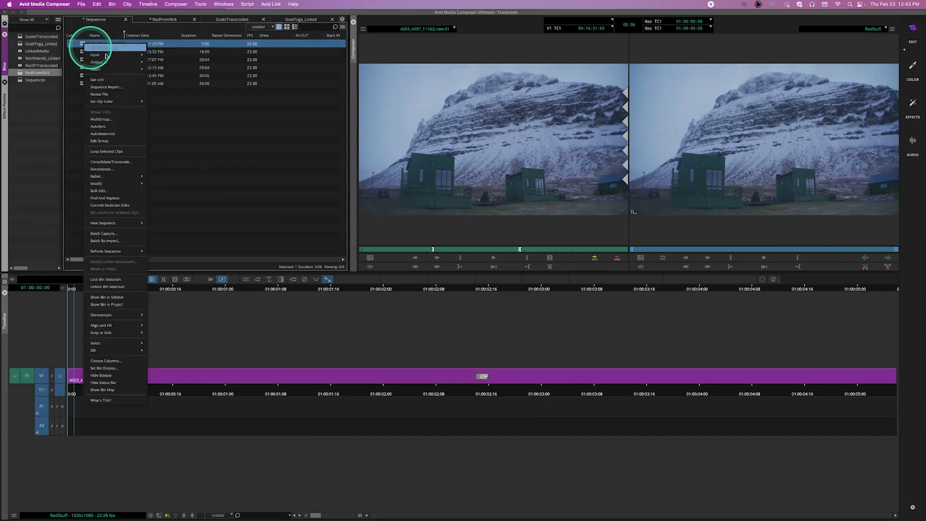
click(102, 163)
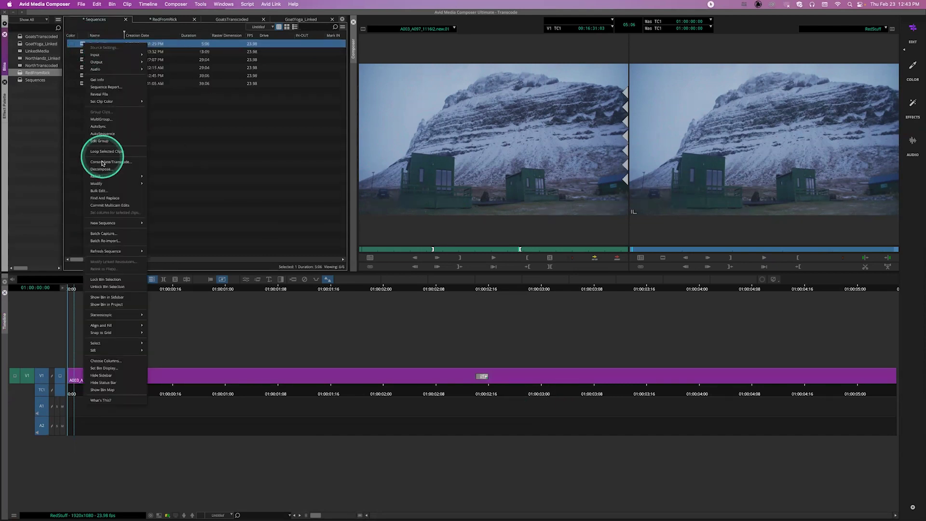
click(159, 180)
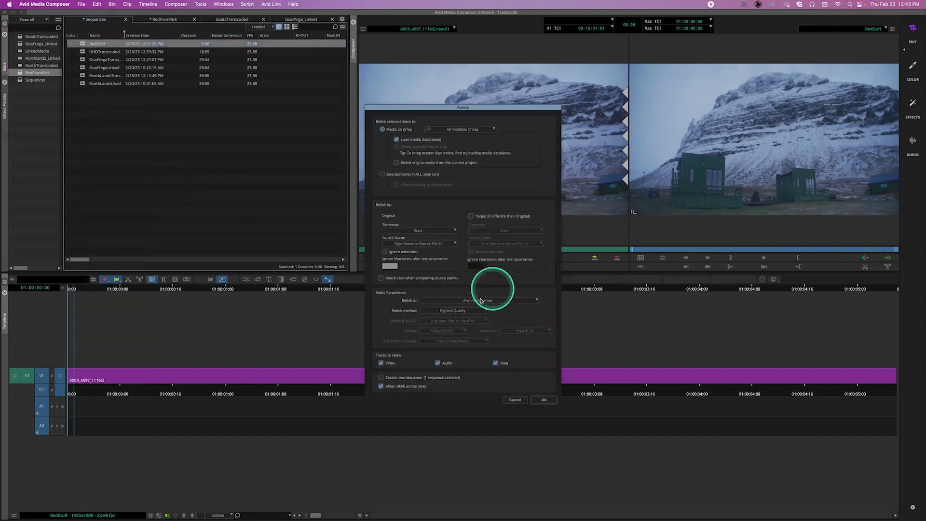
click(456, 310)
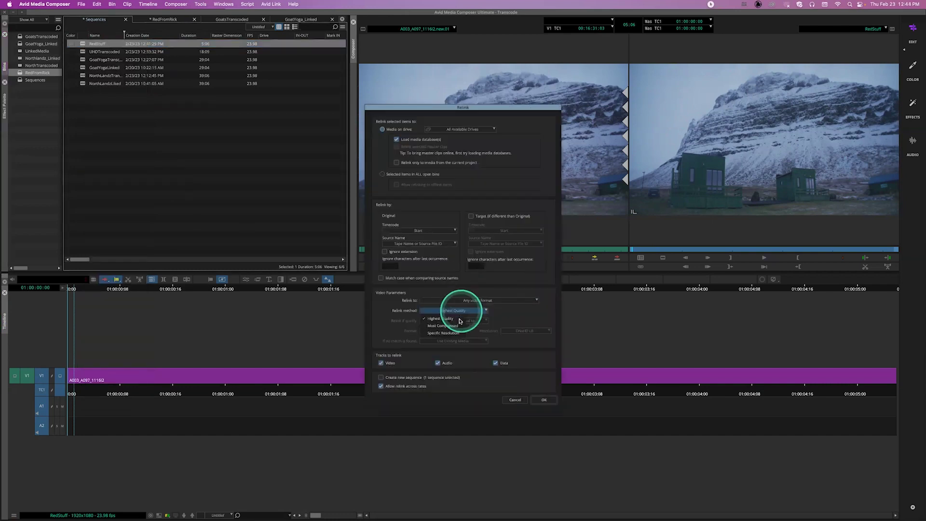
click(443, 325)
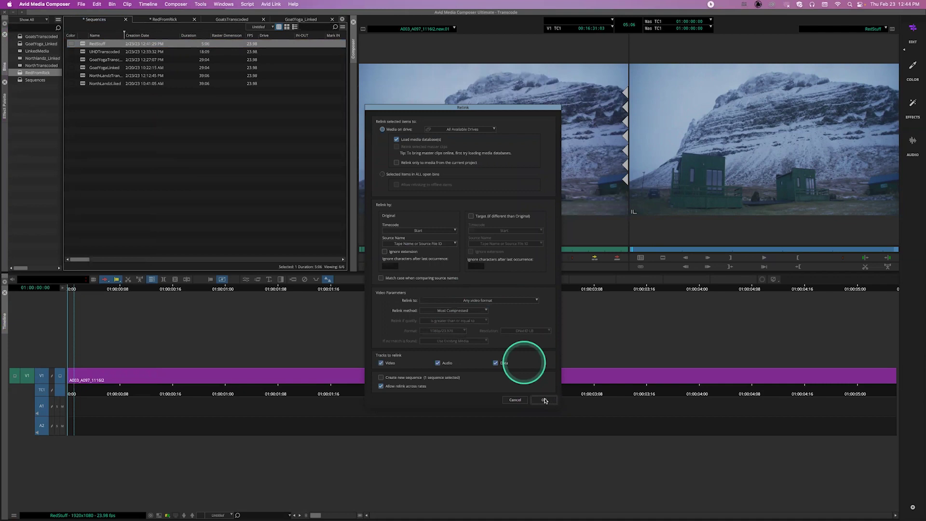
click(544, 401)
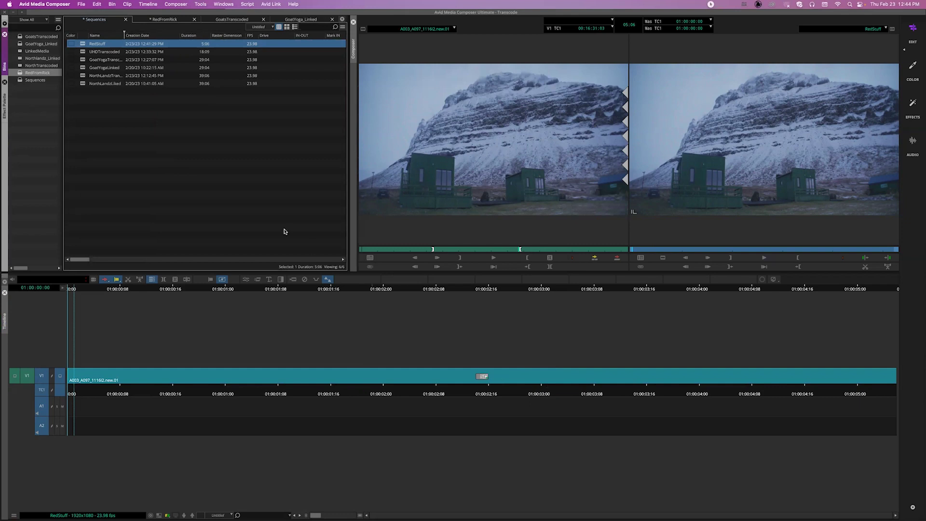
Show the RedFromRick bin and select the transcoded A003_A097 clip
click(176, 137)
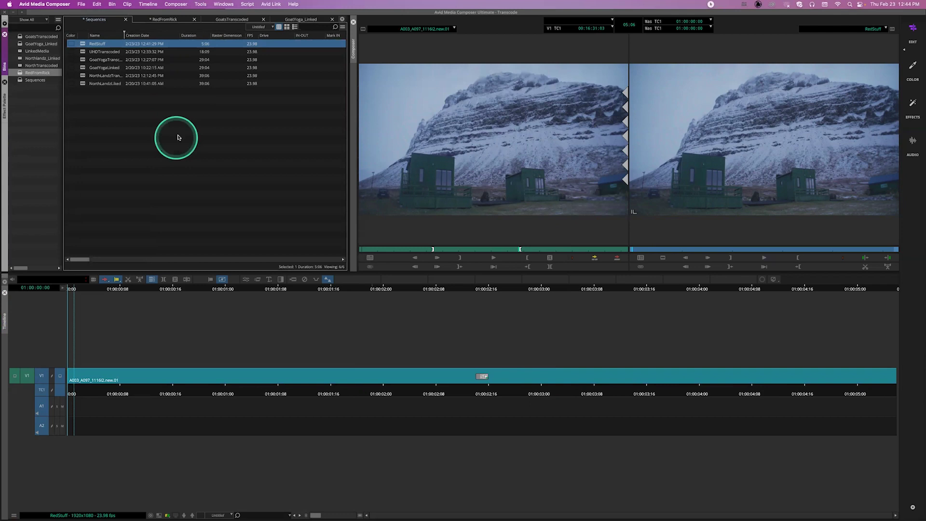
click(165, 20)
click(190, 95)
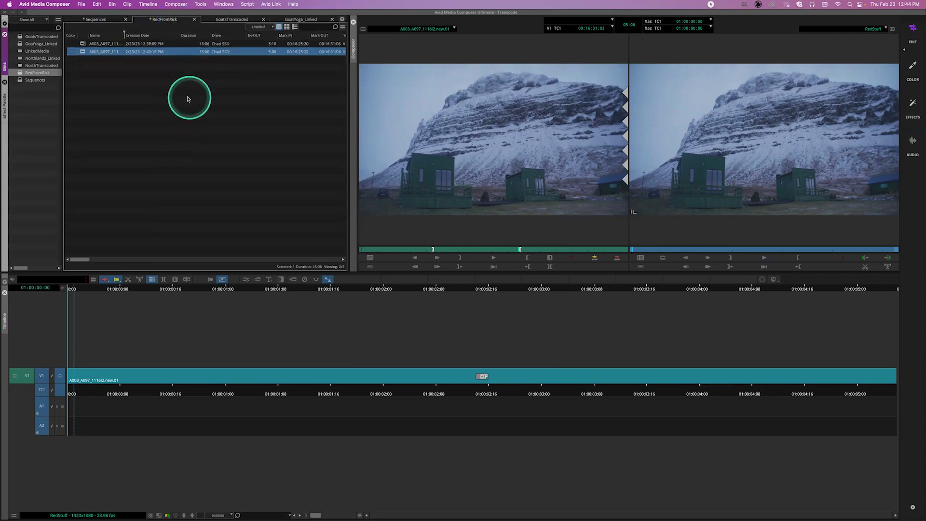
click(102, 76)
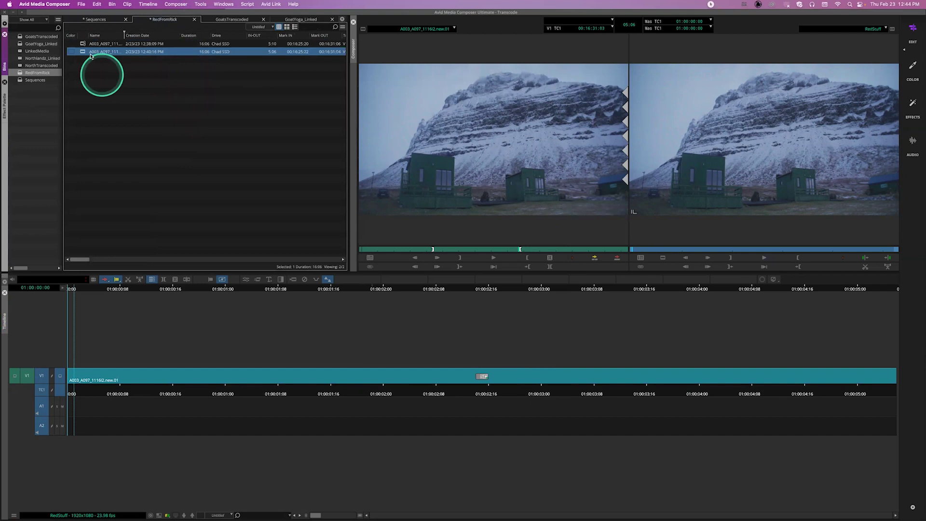
click(91, 55)
click(82, 50)
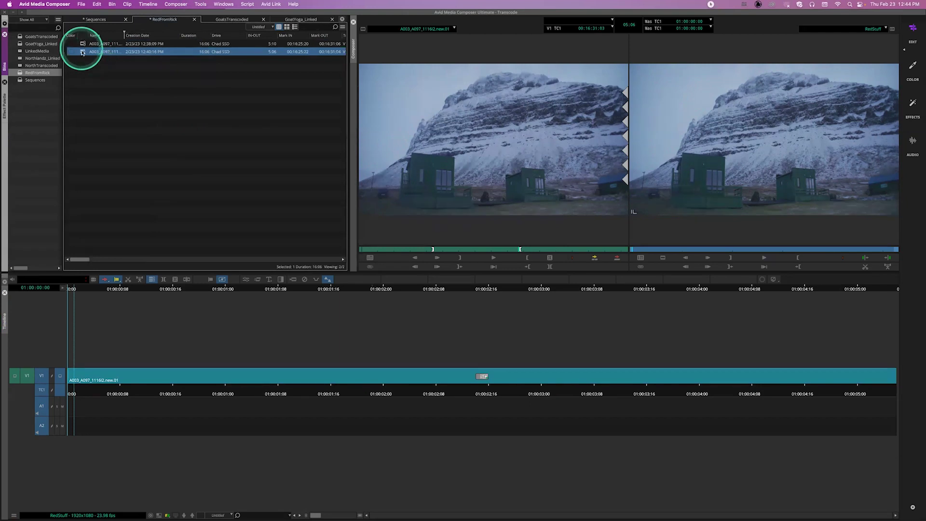
right_click(83, 52)
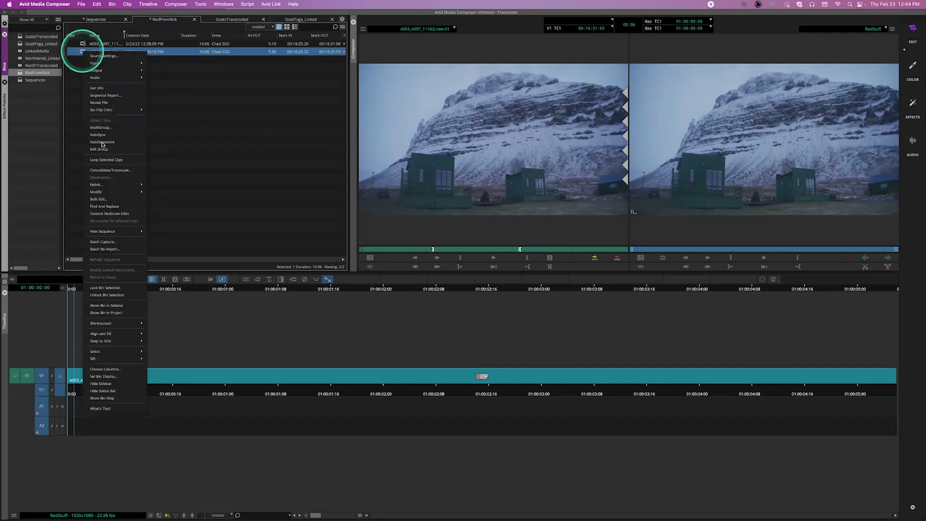
click(109, 185)
click(166, 192)
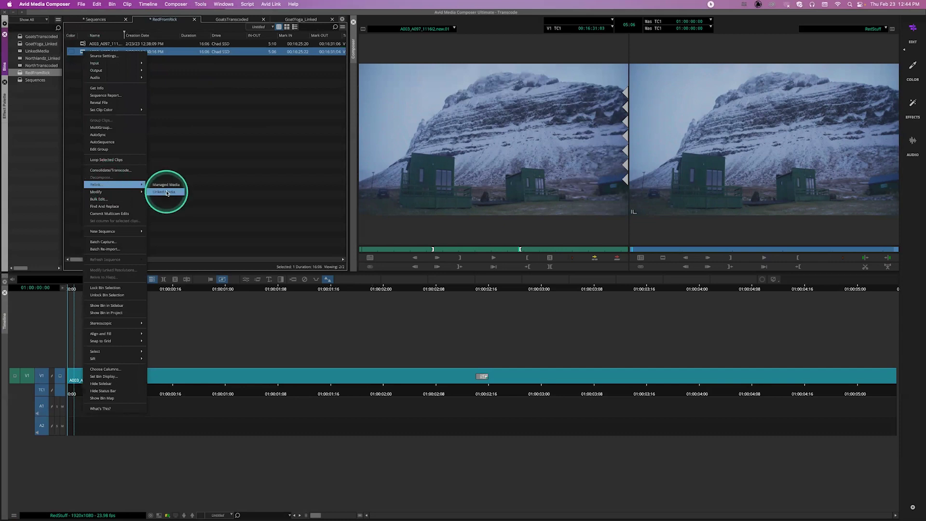
click(166, 192)
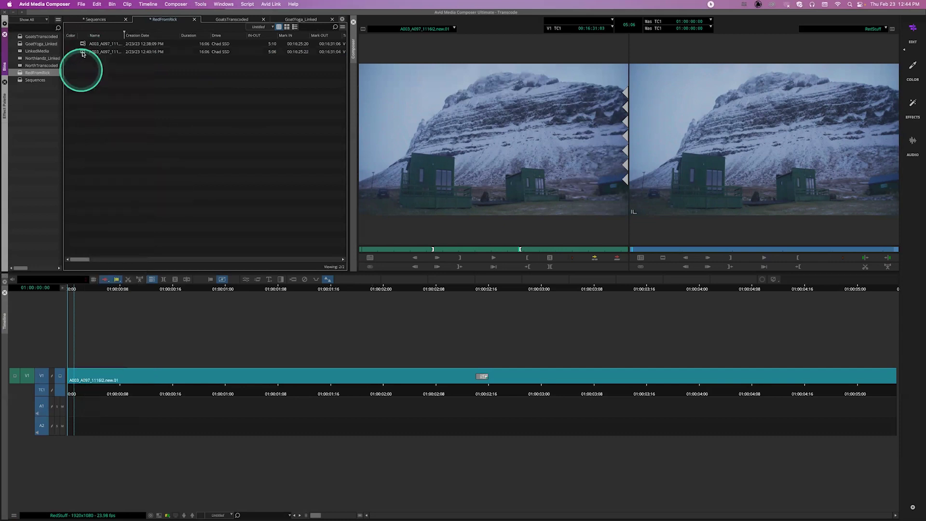
Delete the transcoded A003_A097 clip's associated media file while keeping its master clip in the bin
click(83, 53)
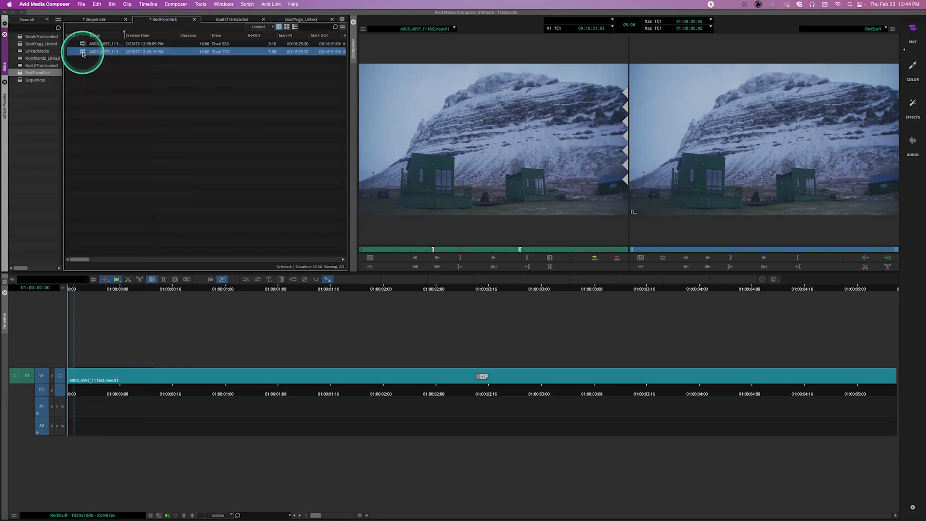
key(Delete)
click(546, 212)
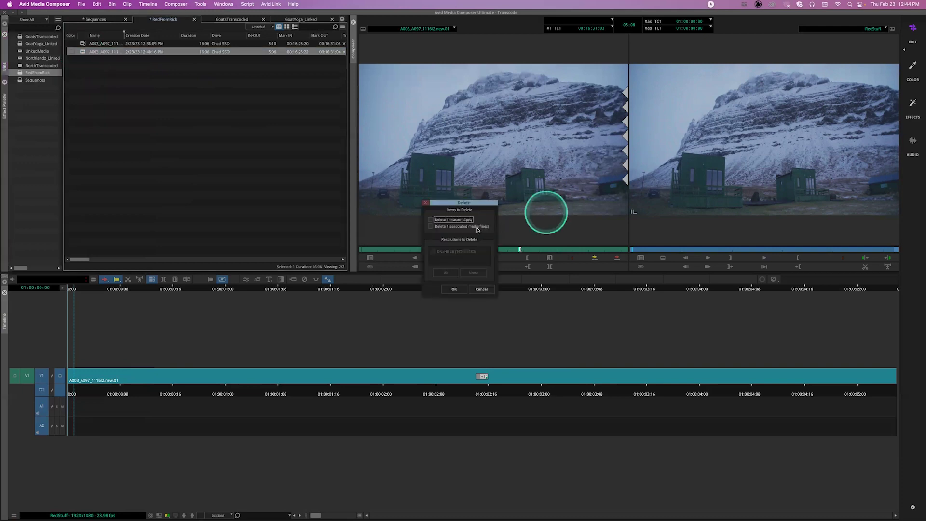
click(477, 229)
click(454, 290)
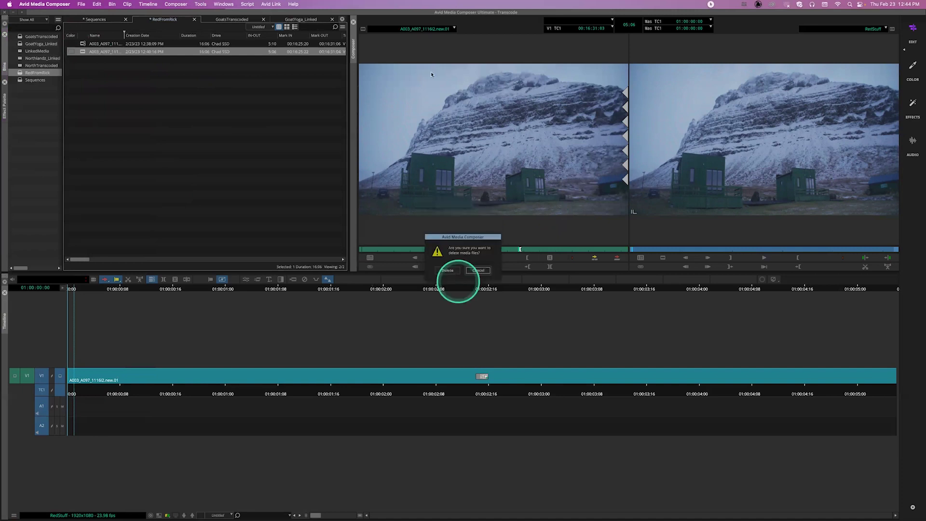
click(447, 270)
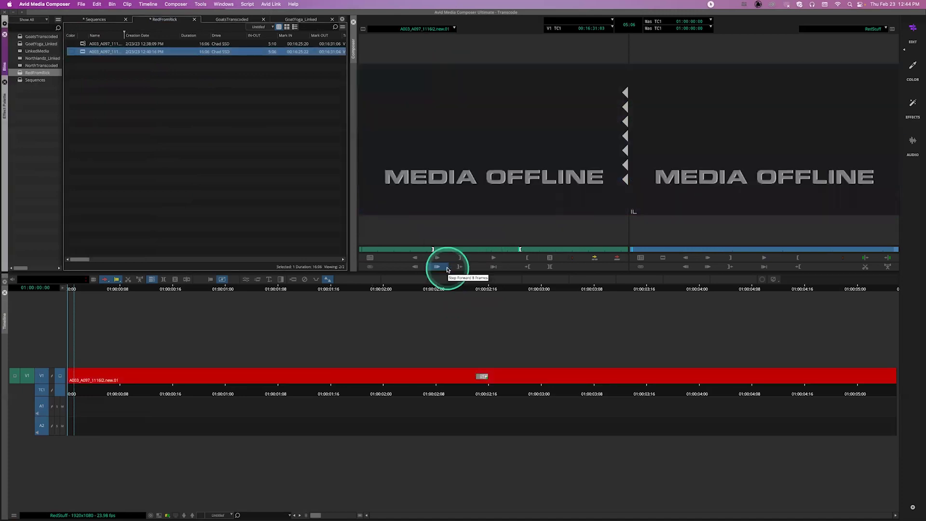
Relink the transcoded A003_A097 clip to managed media on all available drives, using the Highest Quality relink method
right_click(83, 53)
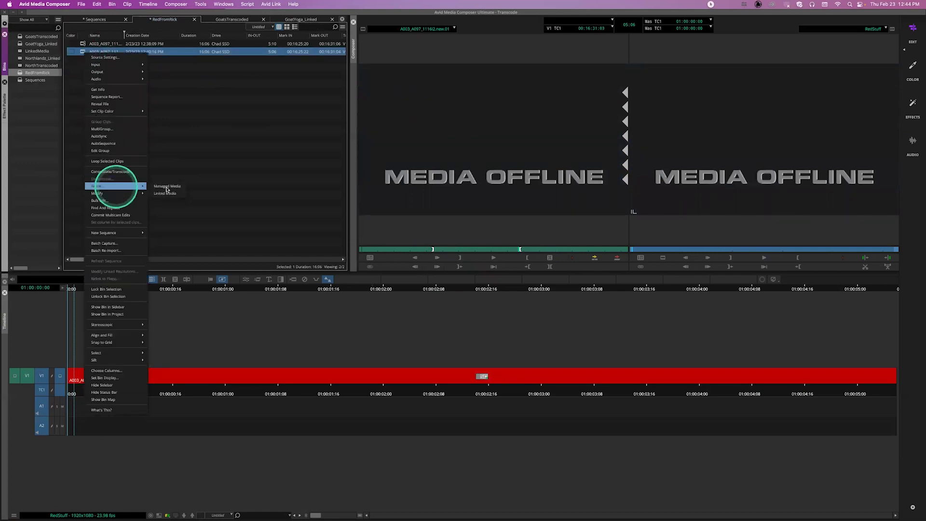
click(167, 190)
click(413, 211)
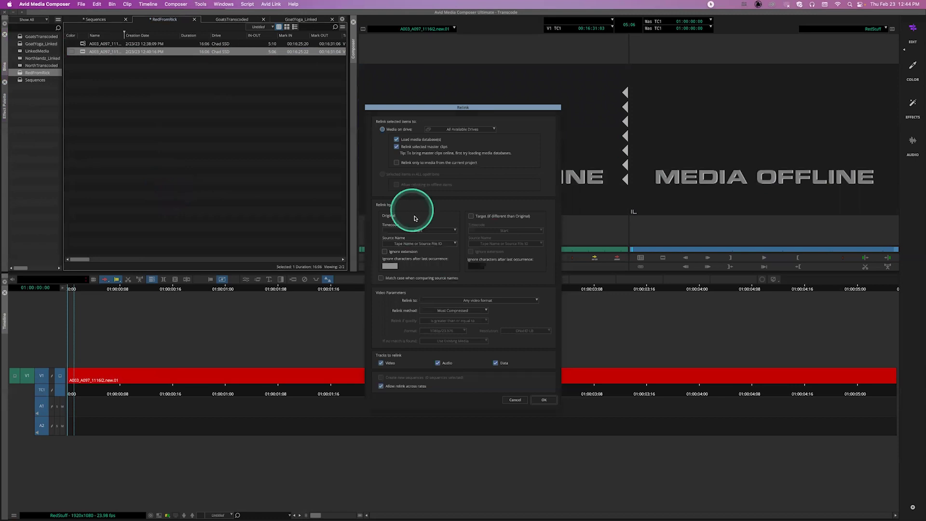
click(415, 218)
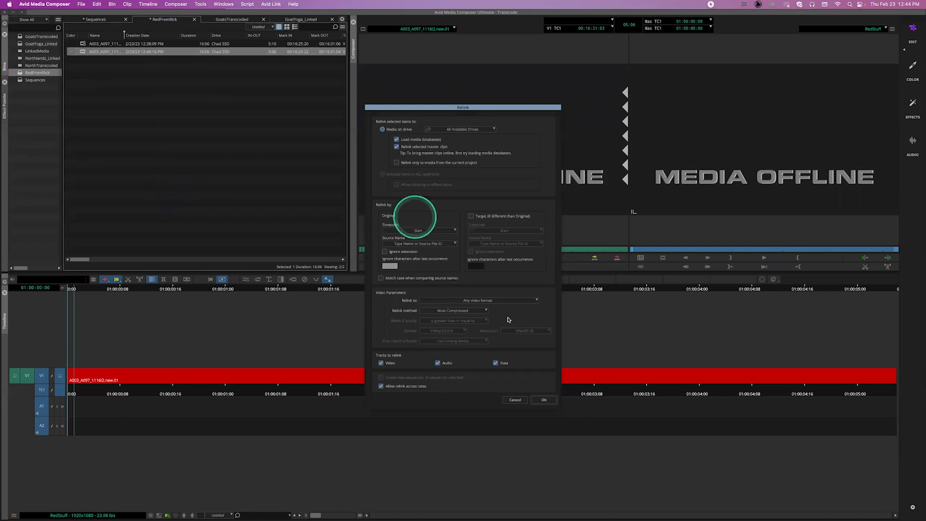
click(474, 310)
click(456, 318)
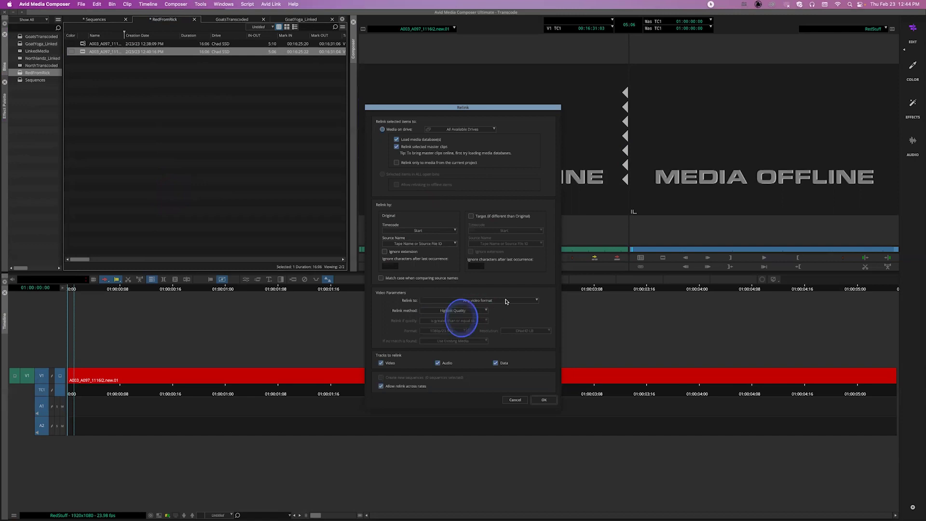
click(416, 168)
click(444, 274)
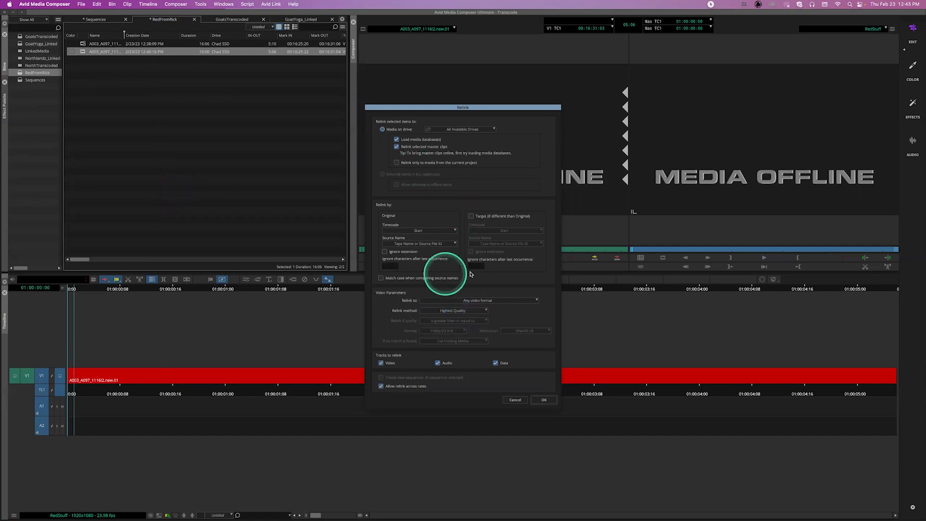
click(540, 400)
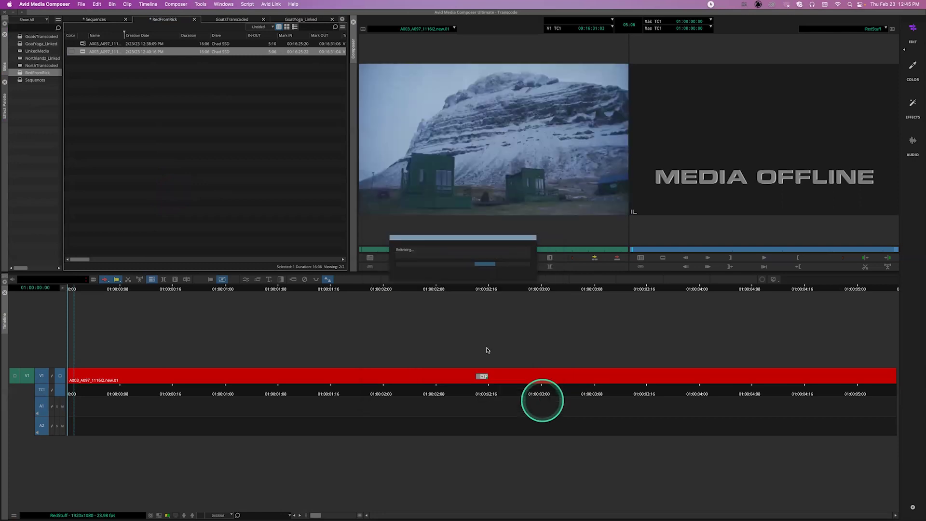
click(439, 309)
click(82, 52)
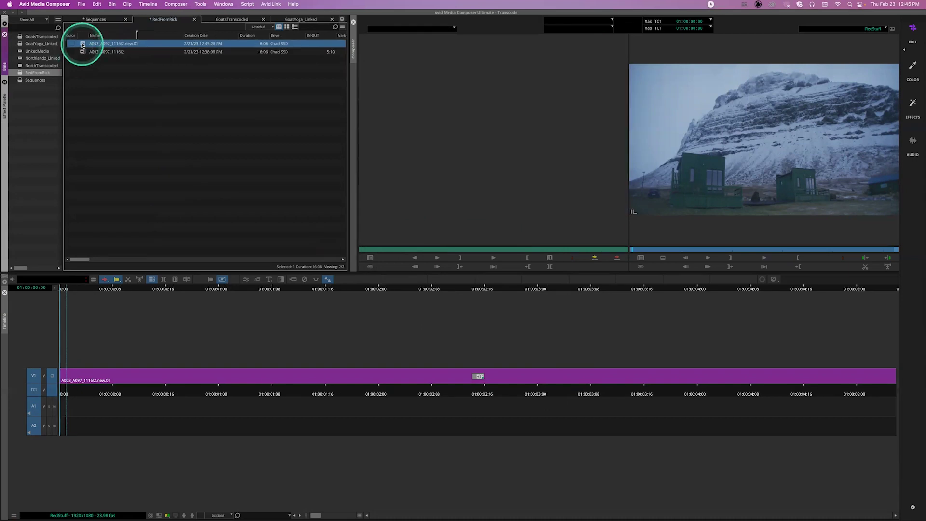
right_click(82, 46)
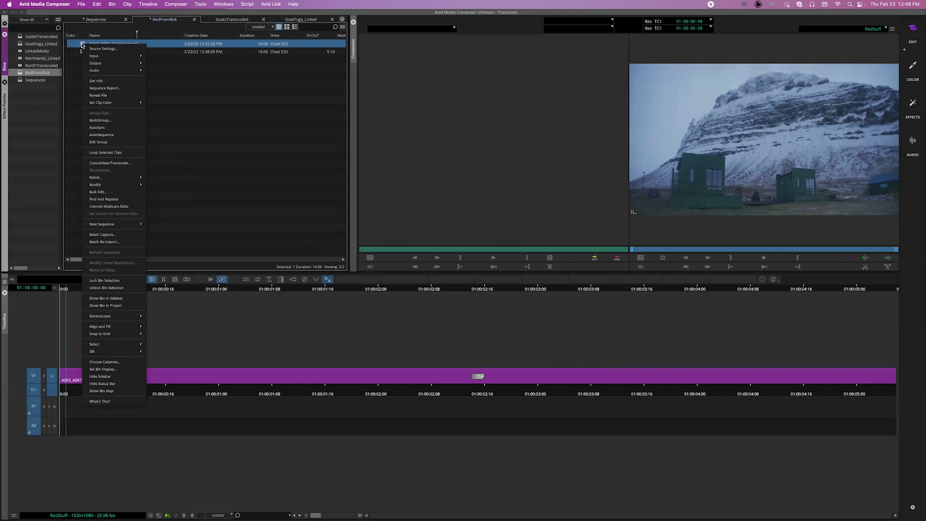
click(129, 162)
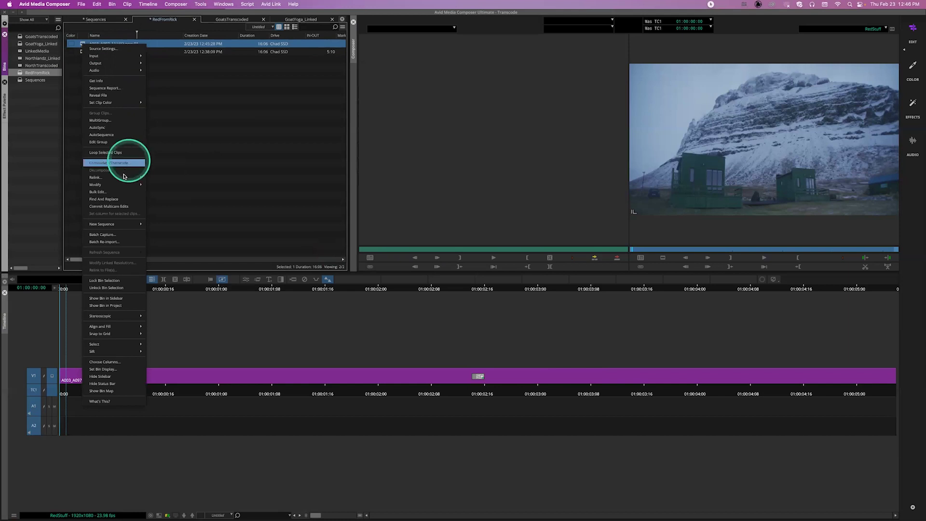
mouse_move(124, 177)
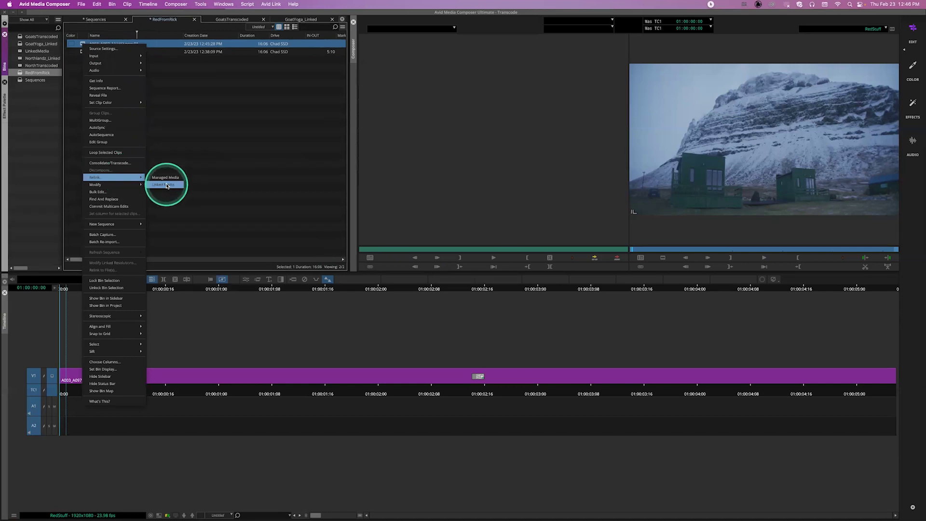
click(171, 140)
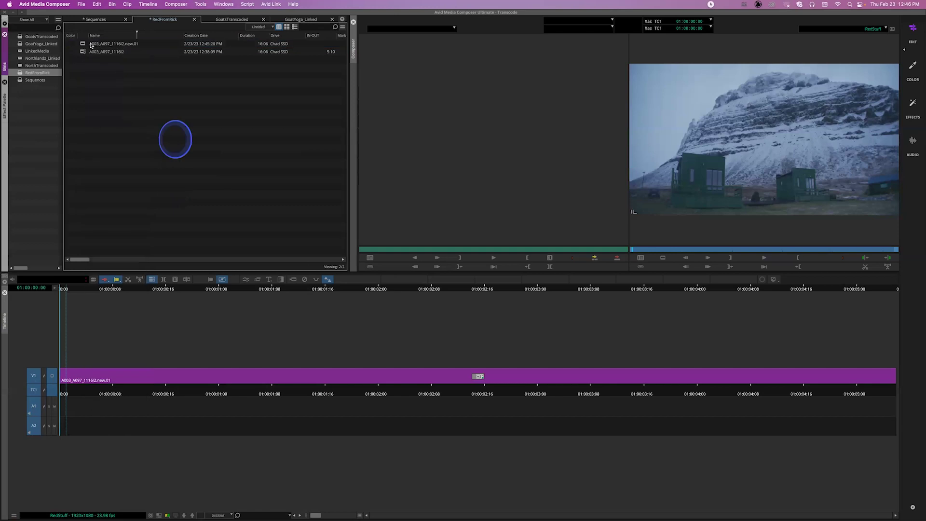
Load the transcoded A003_A097_1116I2.new.01 clip into the source monitor
click(85, 43)
double_click(86, 43)
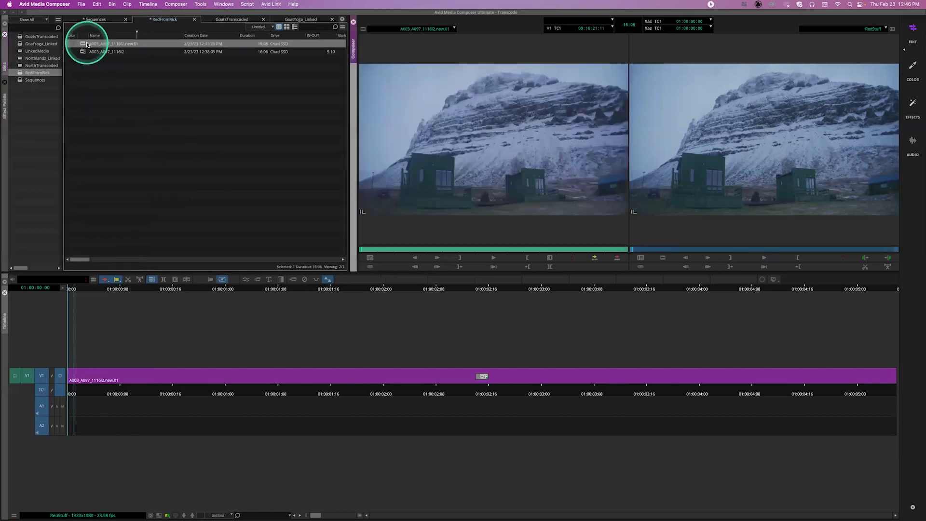
Try to relink the original A003_A097_1116I2 clip to linked media by locating its media in the Linked Media window
right_click(83, 43)
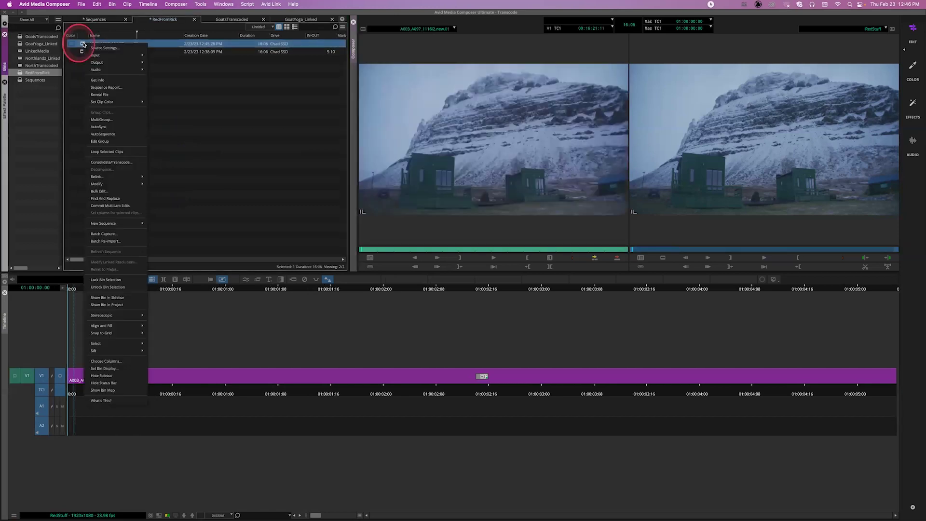
click(120, 178)
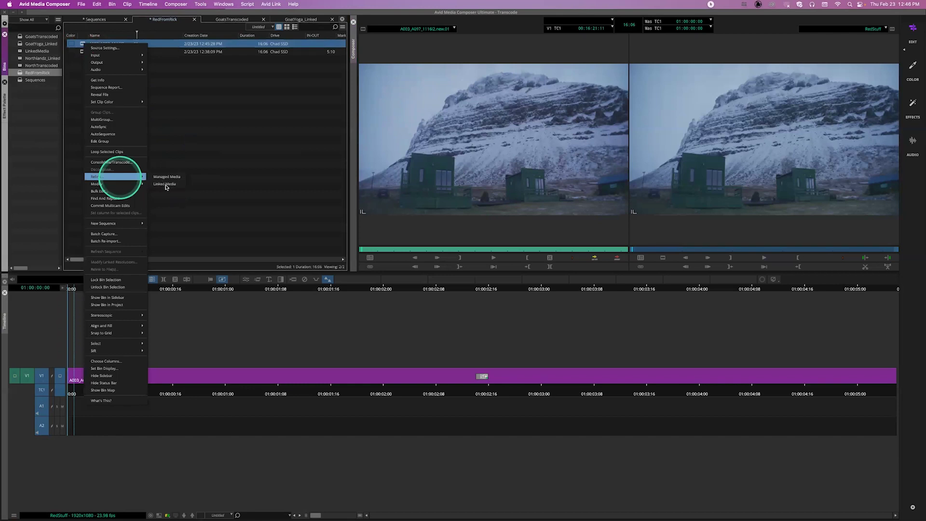
click(165, 185)
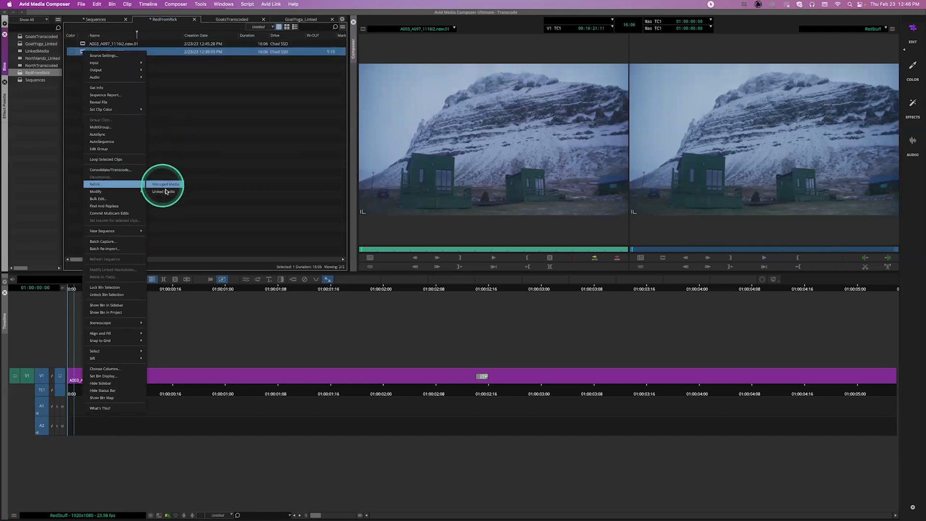
click(166, 192)
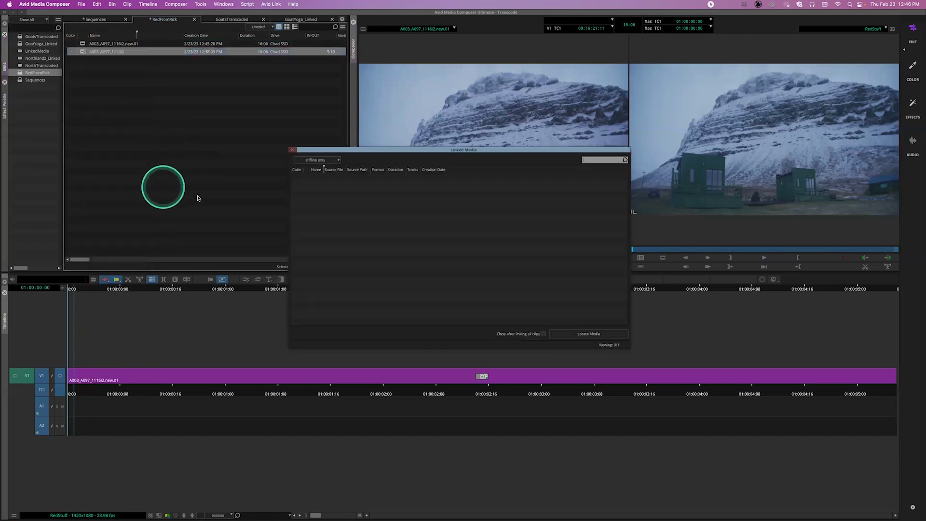
click(370, 202)
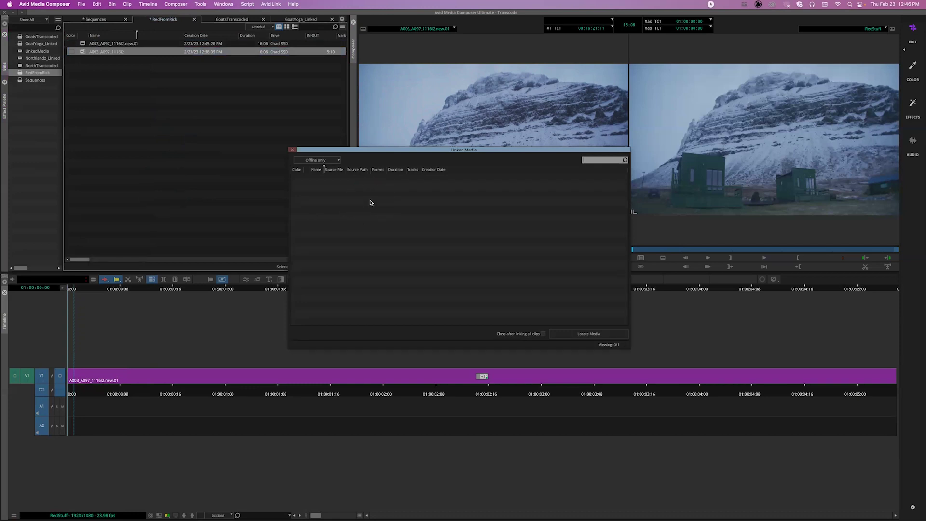
click(366, 191)
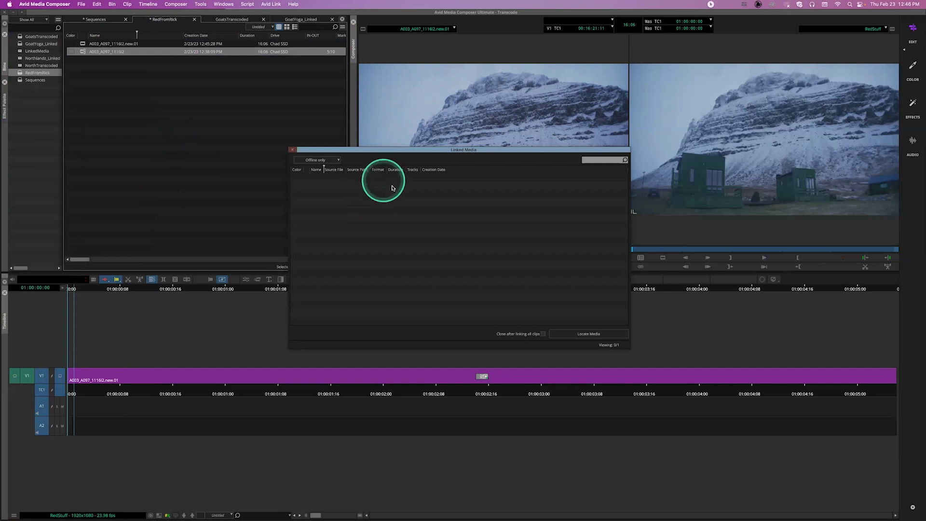
click(576, 316)
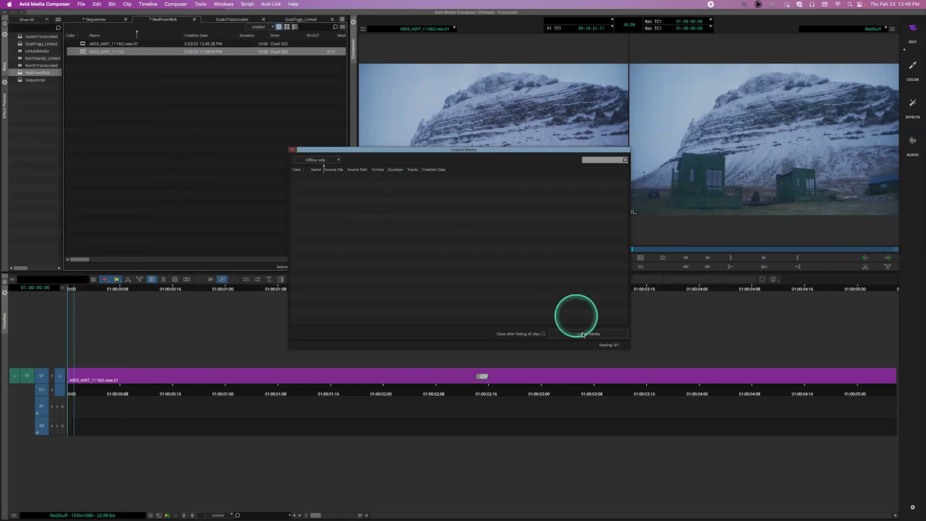
click(582, 333)
click(457, 241)
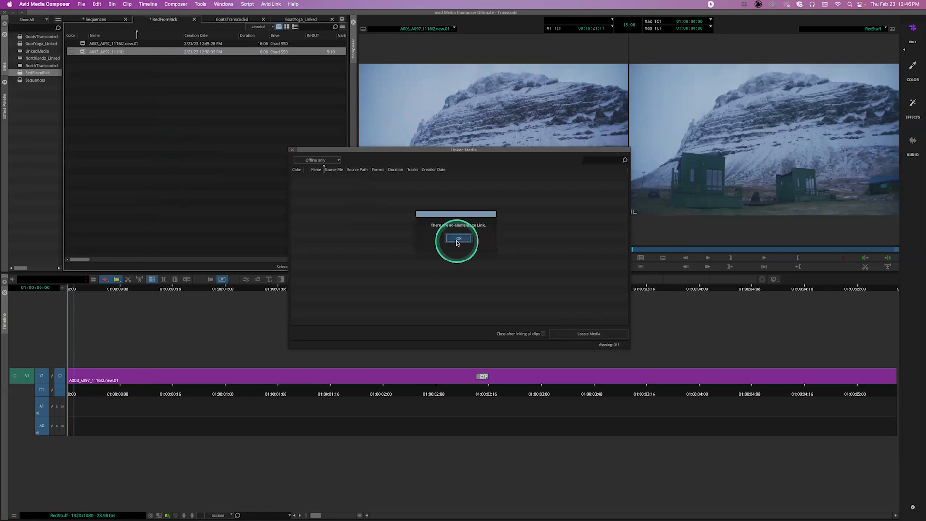
click(404, 213)
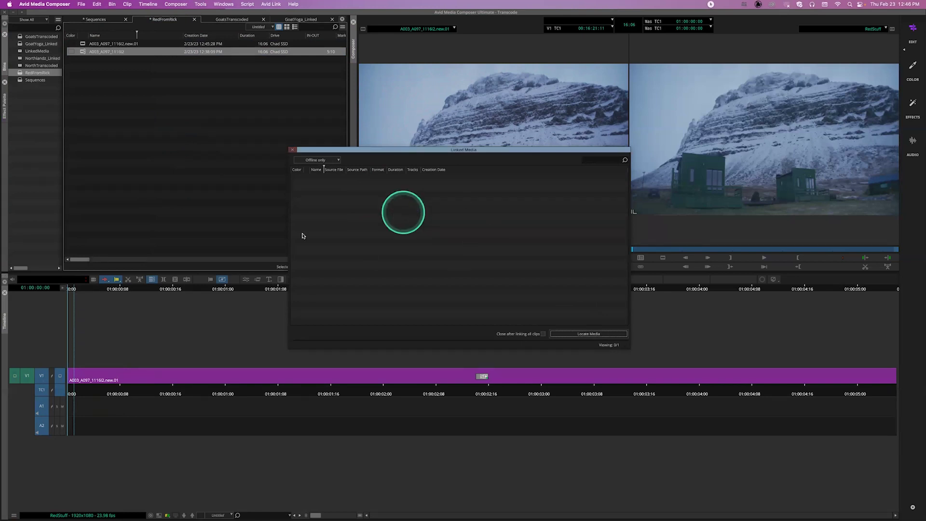
Show All Media in the Linked Media window, select the listed clip, restore the Offline only filter and close the window
click(334, 162)
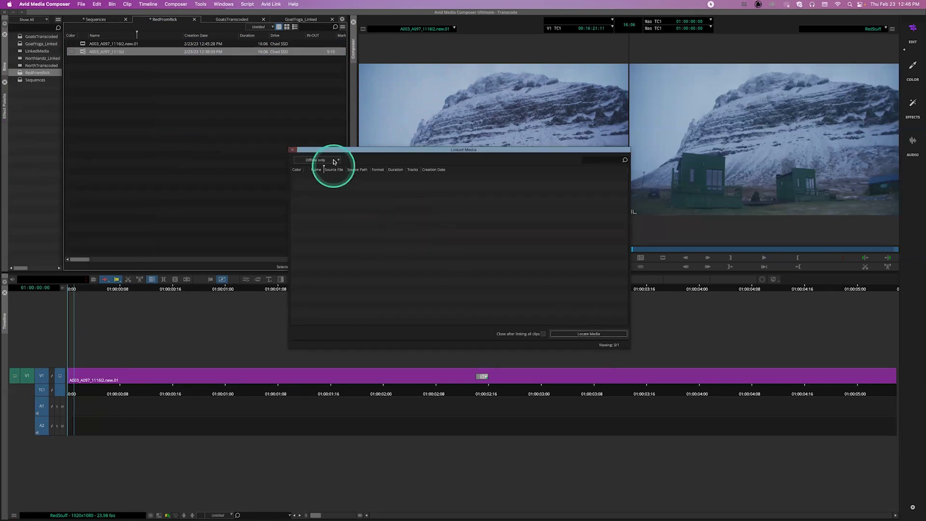
click(307, 184)
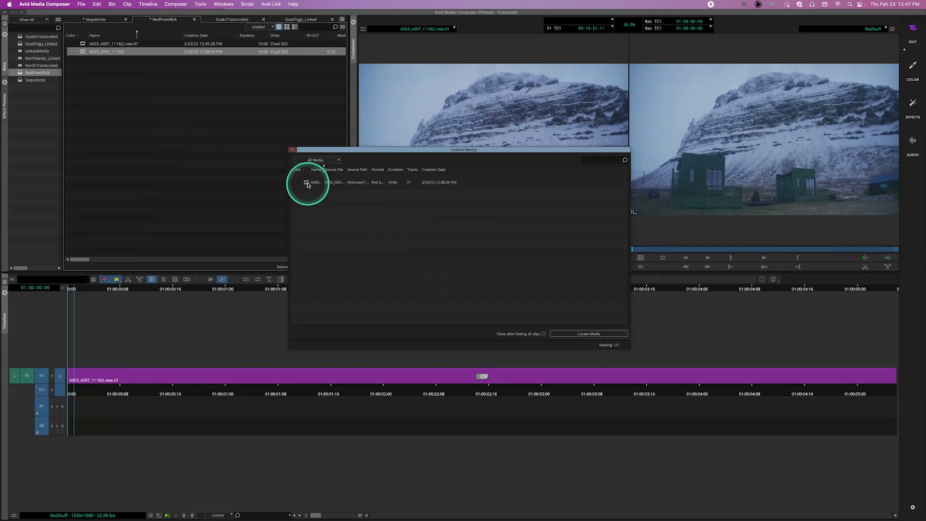
click(534, 309)
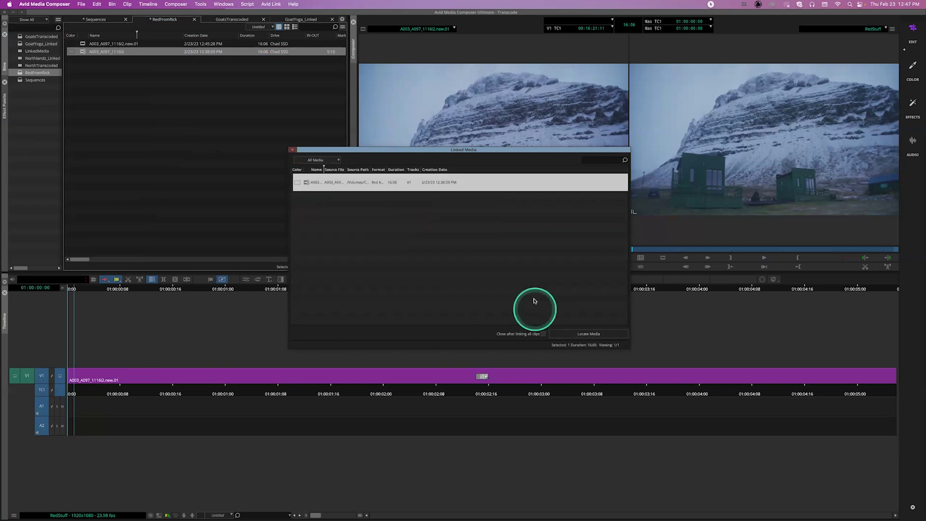
click(335, 161)
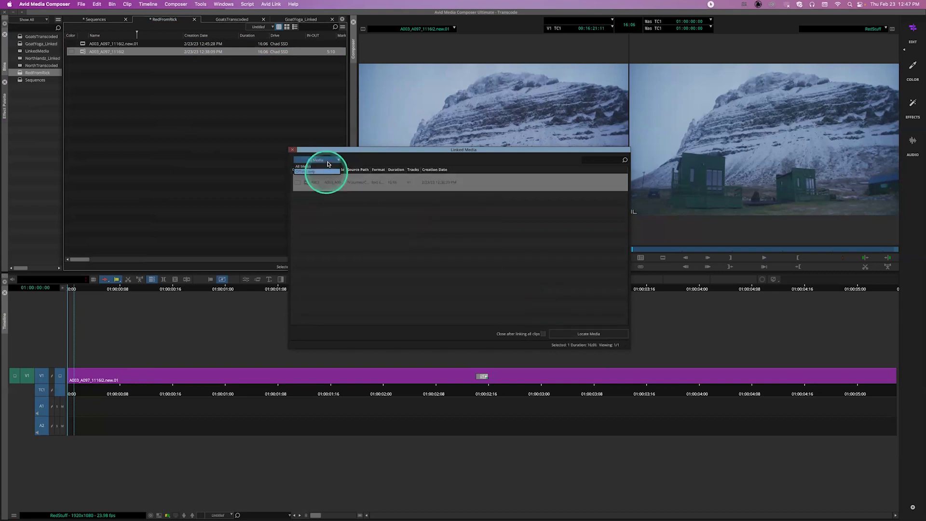
click(321, 171)
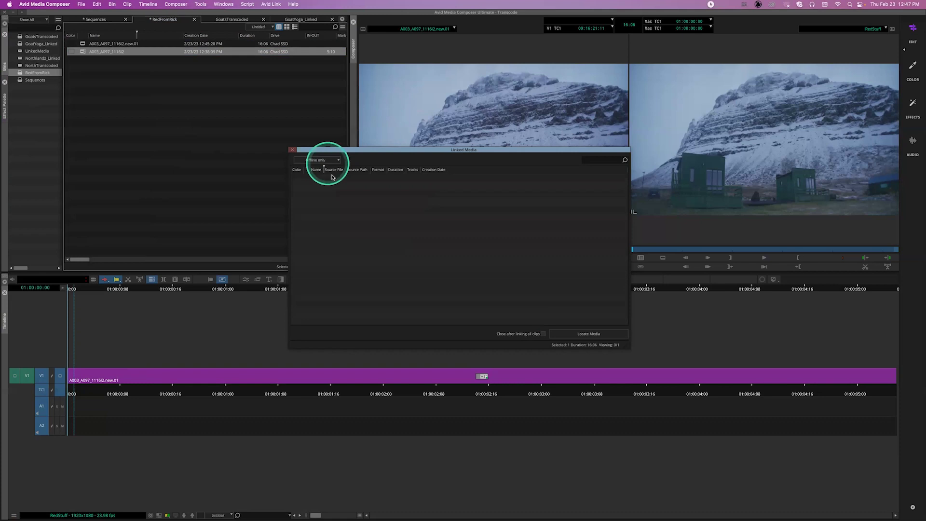
click(291, 151)
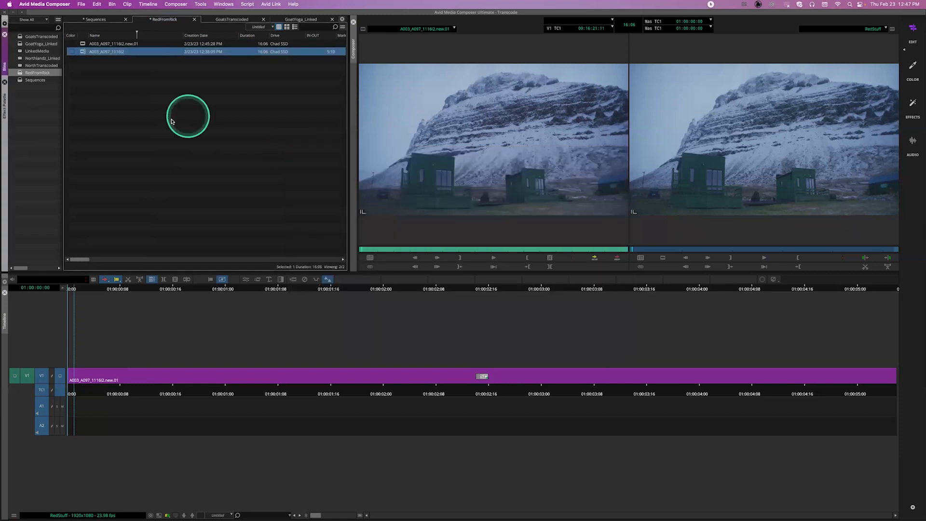
Save the RedFromRick bin and quit Avid Media Composer
click(171, 121)
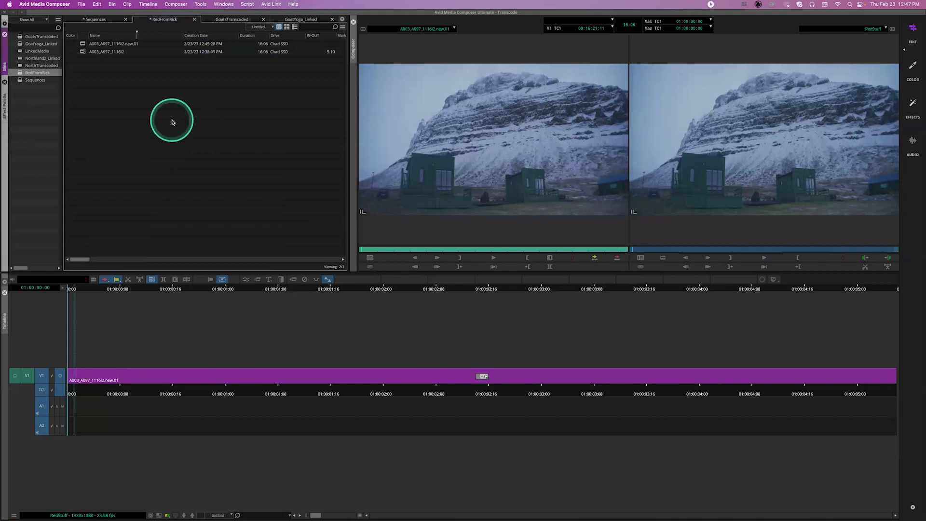
click(222, 149)
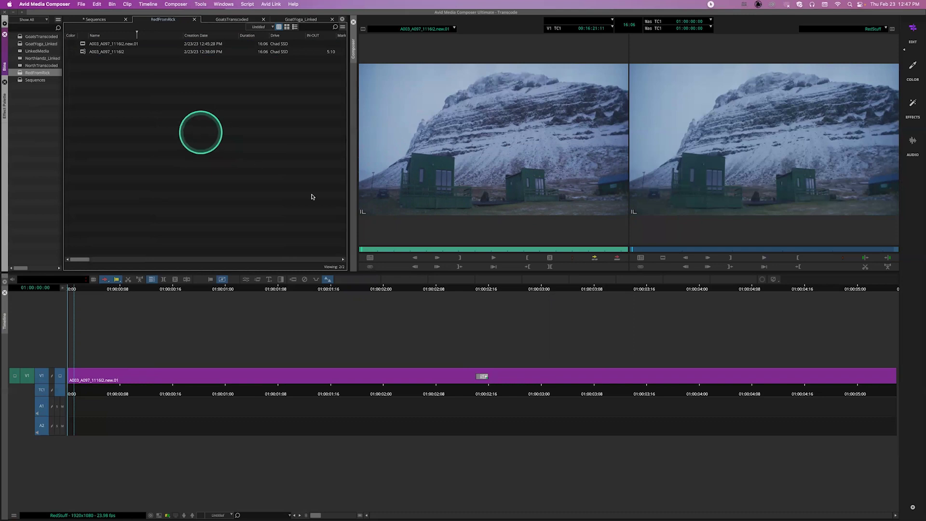
key(super+q)
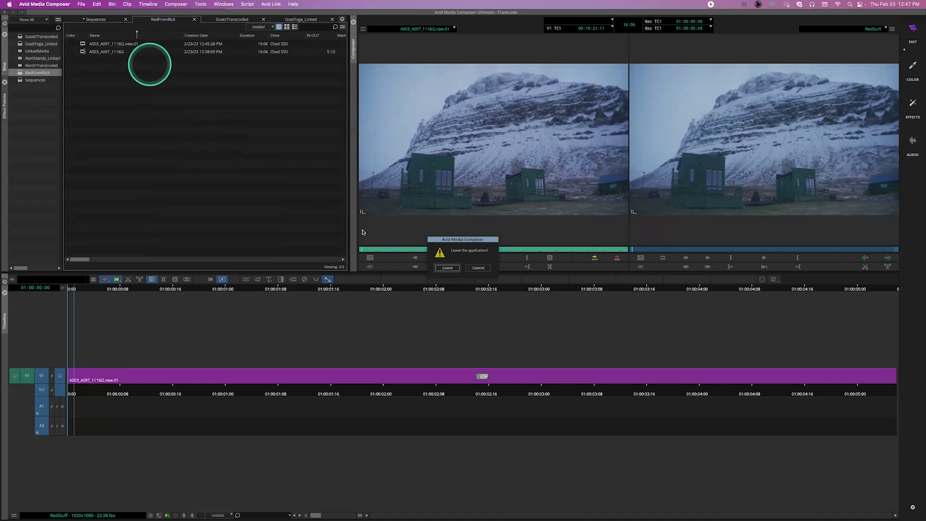
click(443, 271)
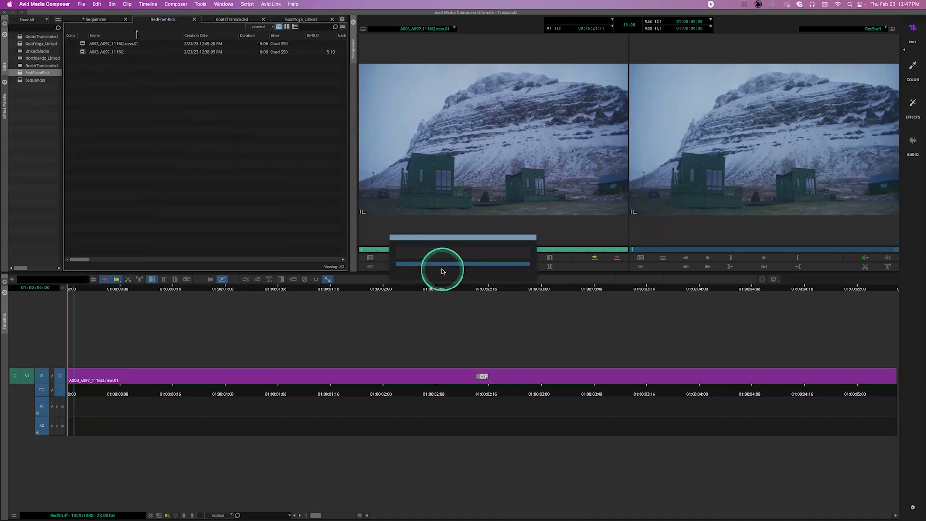
click(480, 212)
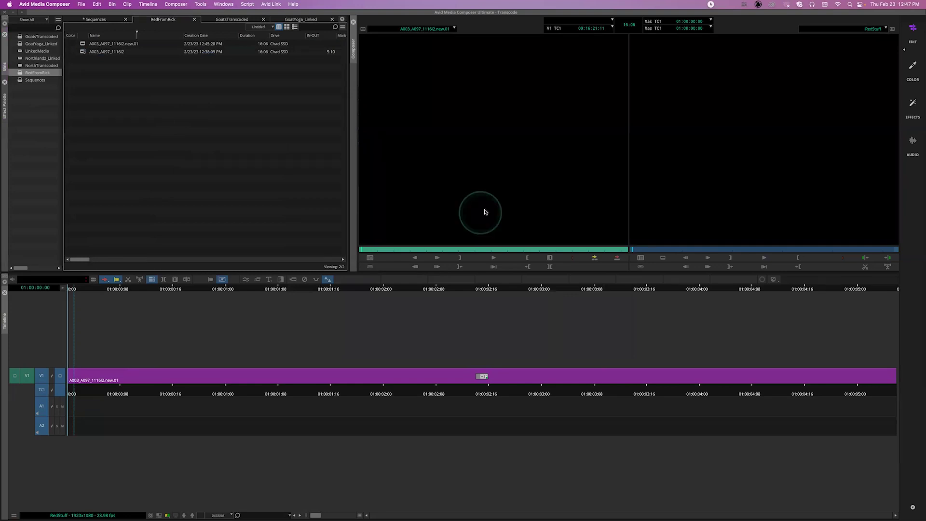
click(460, 339)
Switch to Finder and open the Chad SSD drive
click(249, 513)
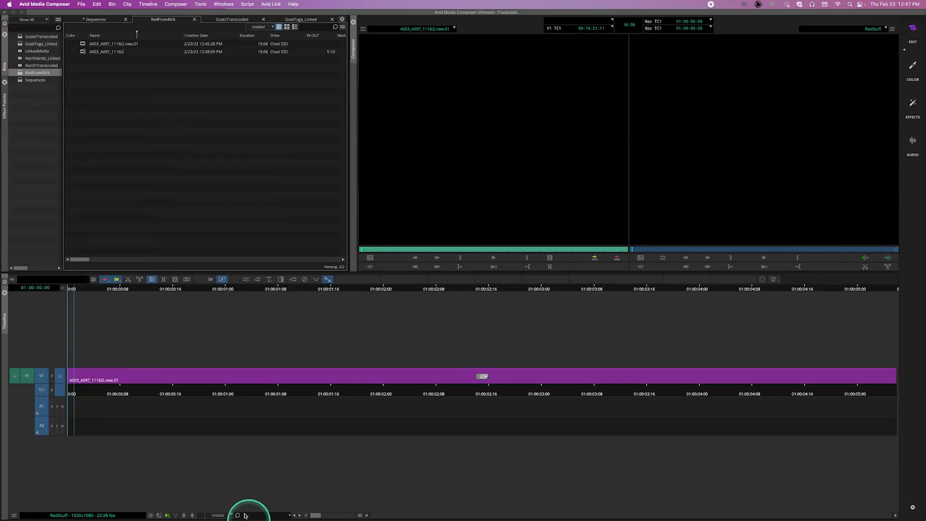
click(243, 504)
click(362, 329)
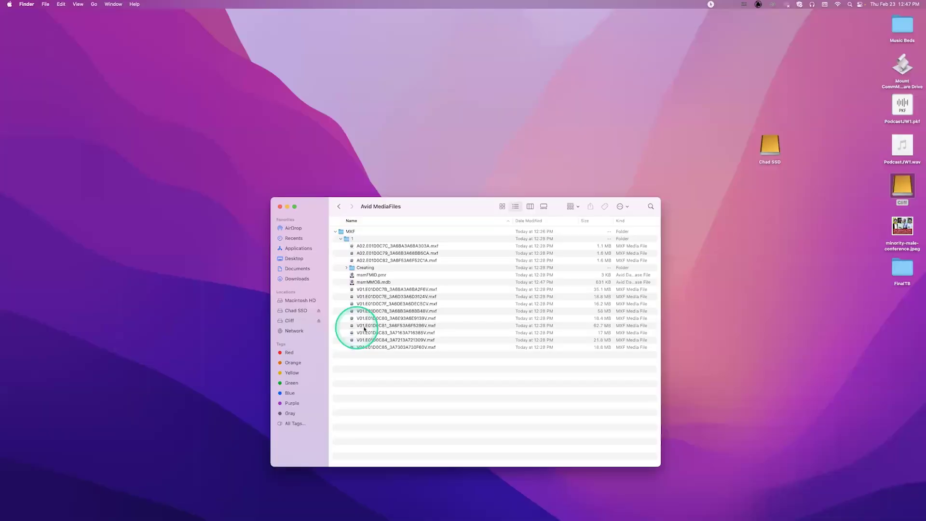
click(295, 311)
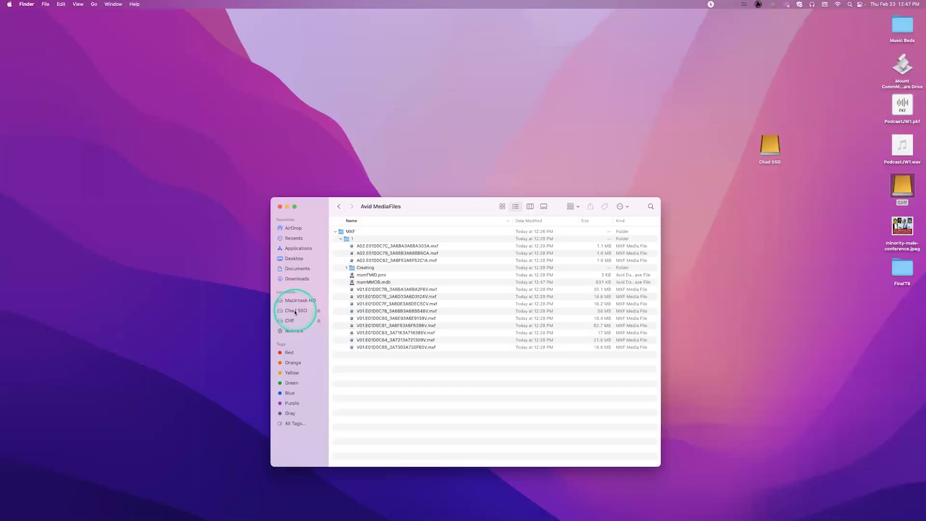
Find and open the RedFromRick folder on the Chad SSD drive
click(389, 341)
scroll(381, 408, down, 5)
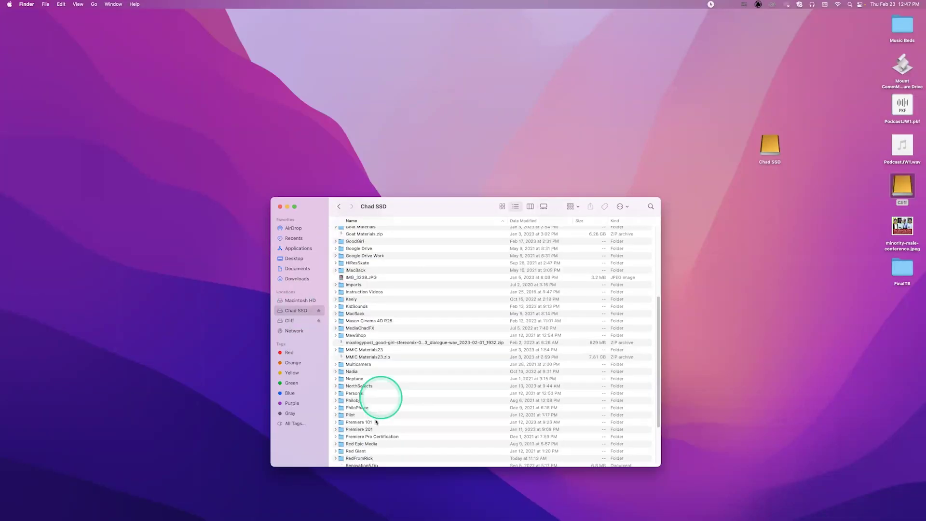
scroll(371, 424, down, 2)
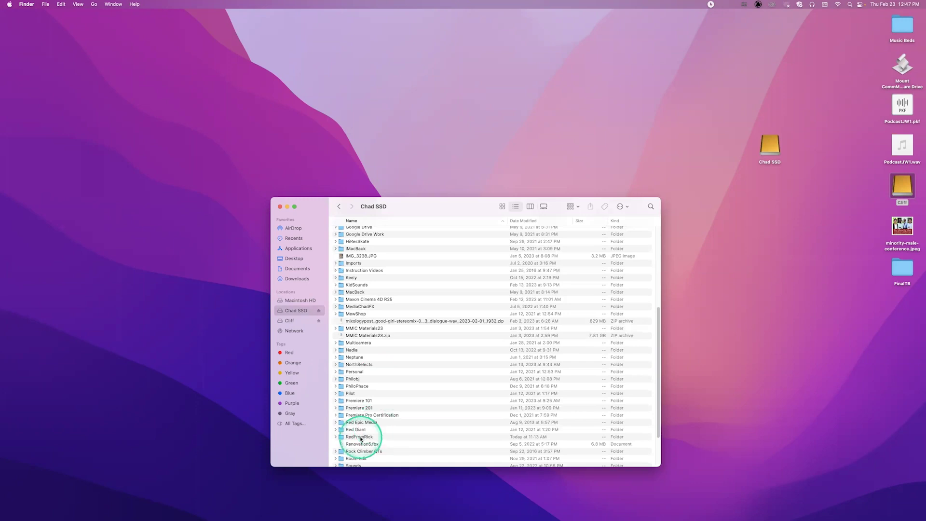
double_click(361, 437)
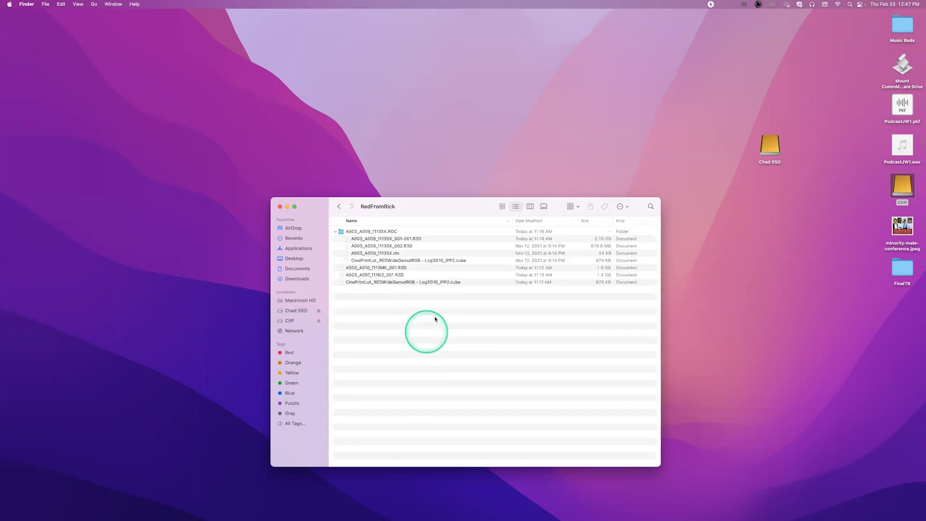
Collapse the A003_A009_1113SX.RDC folder and copy A003_A097_1116I2_001.R3D from RedFromRick to the desktop
click(335, 232)
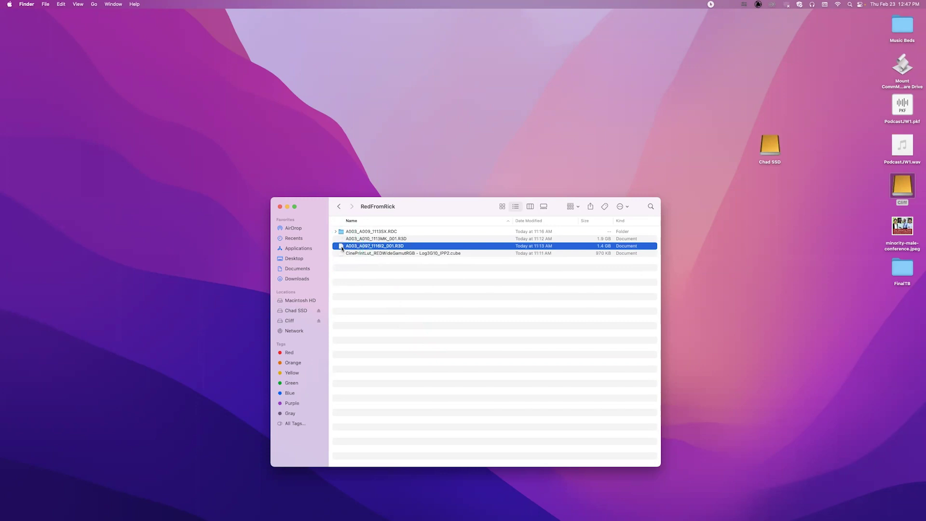
drag(341, 248, 733, 290)
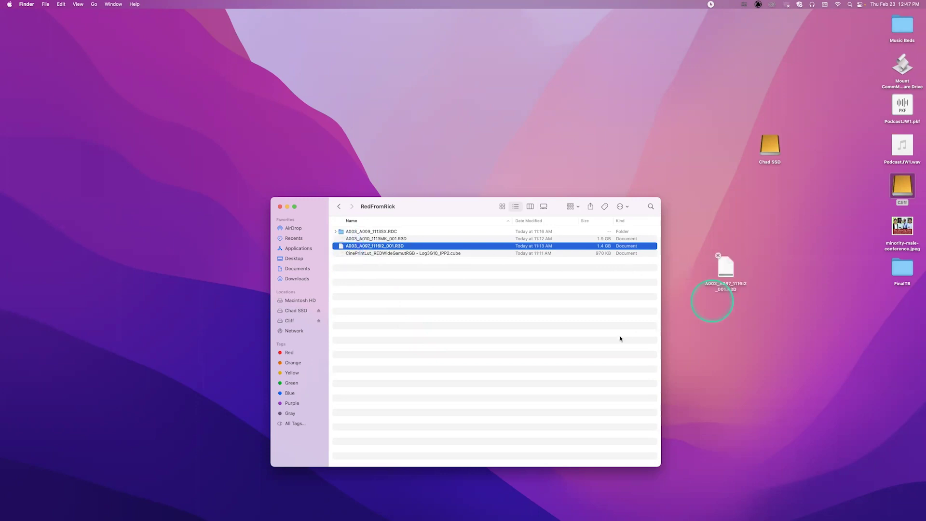
click(525, 326)
click(565, 312)
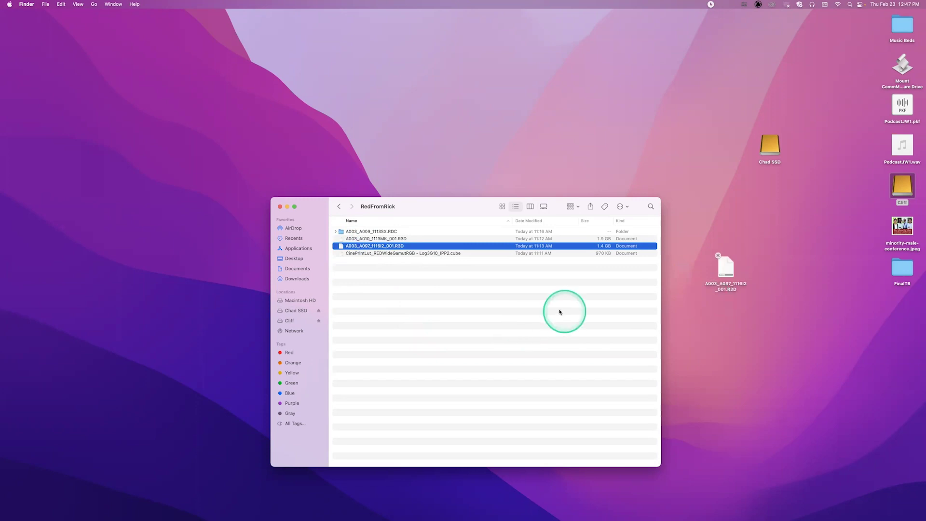
Delete the original A003_A097_1116I2_001.R3D from the RedFromRick folder and close the Finder window
click(350, 263)
click(341, 247)
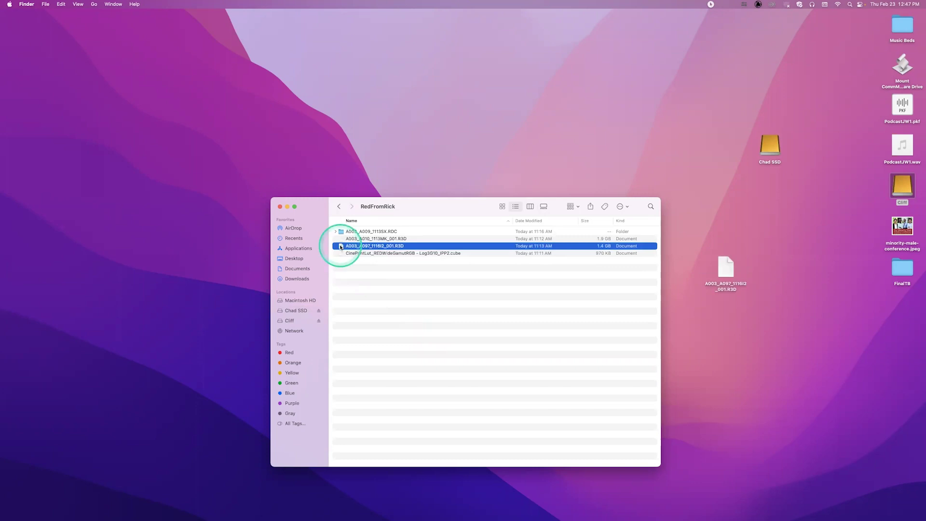
key(Down)
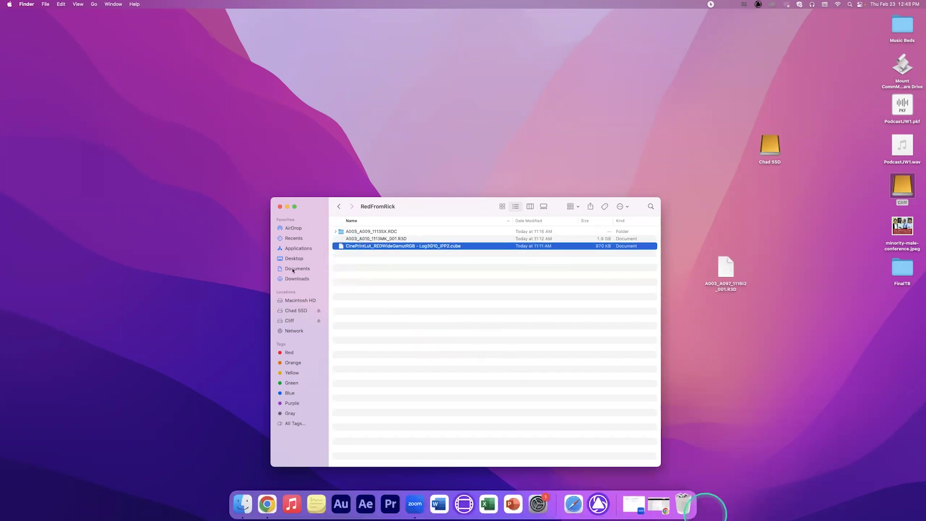
click(279, 206)
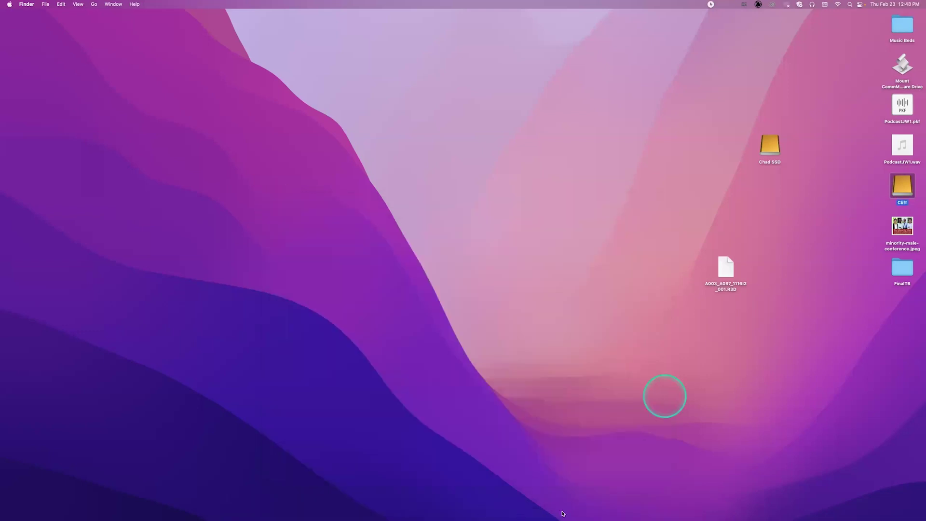
Launch Avid Media Composer and open the Transcode project
mouse_move(559, 505)
click(465, 510)
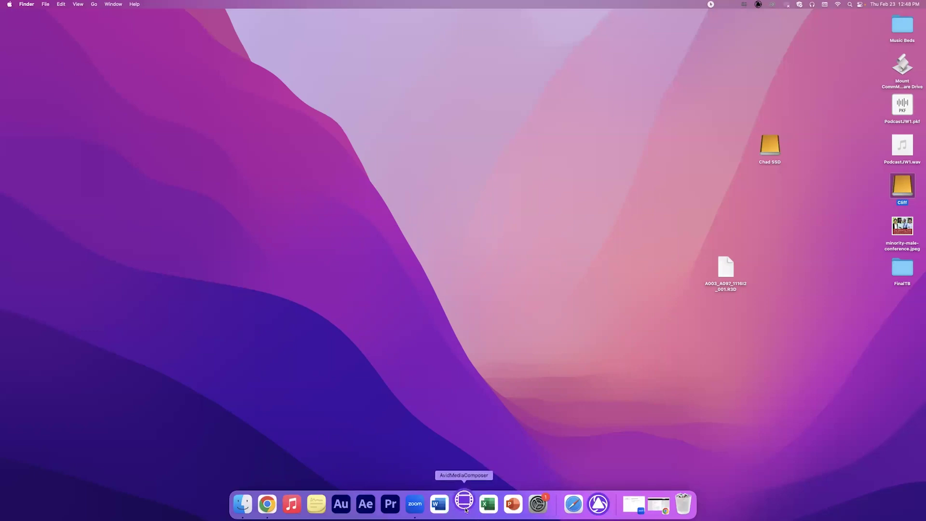
click(465, 510)
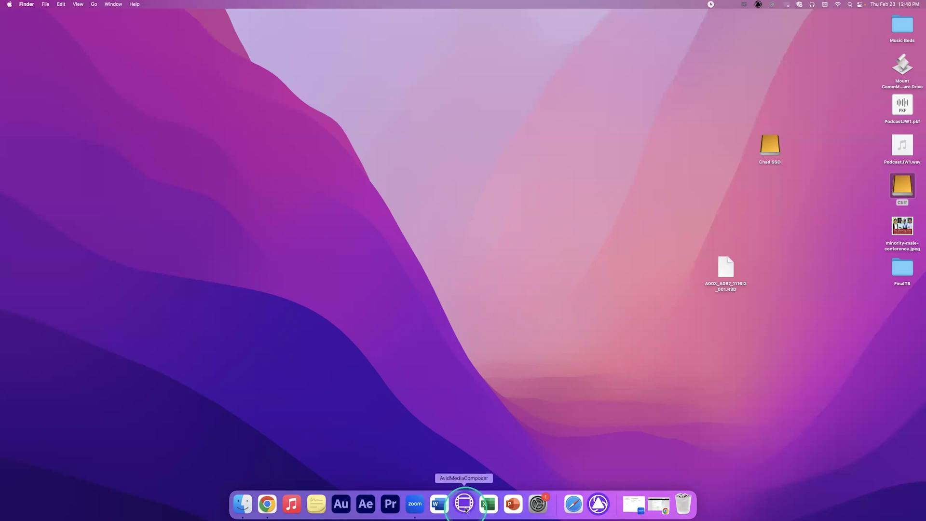
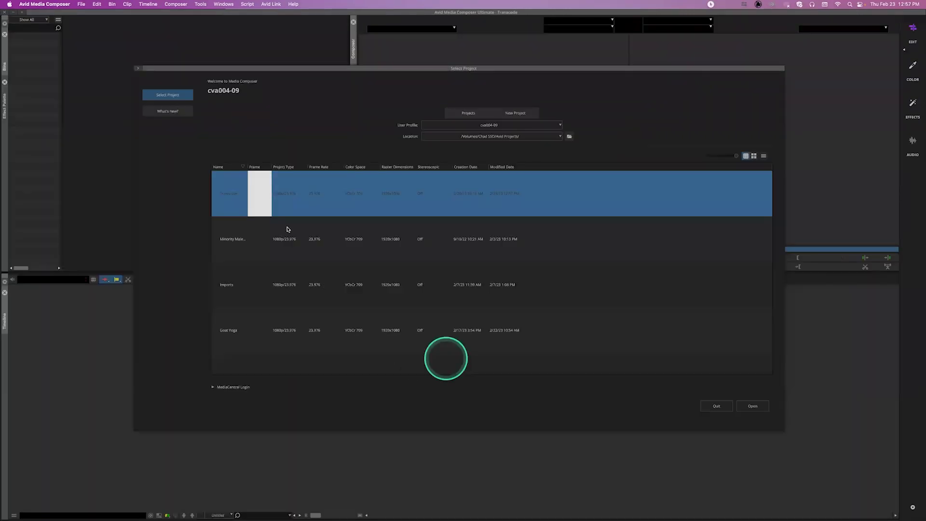
click(231, 195)
click(231, 195)
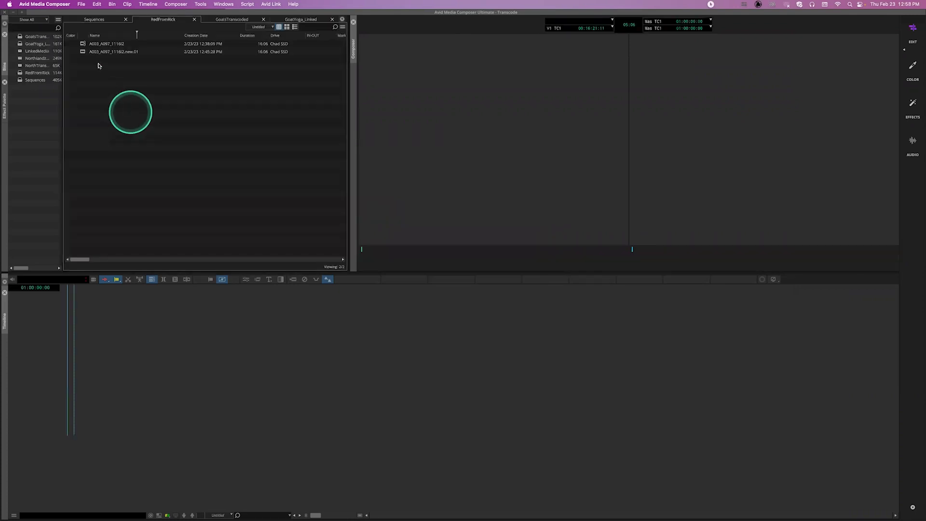
Load the original A003_A097_1116I2 clip from the RedFromRick bin into the source monitor
double_click(84, 43)
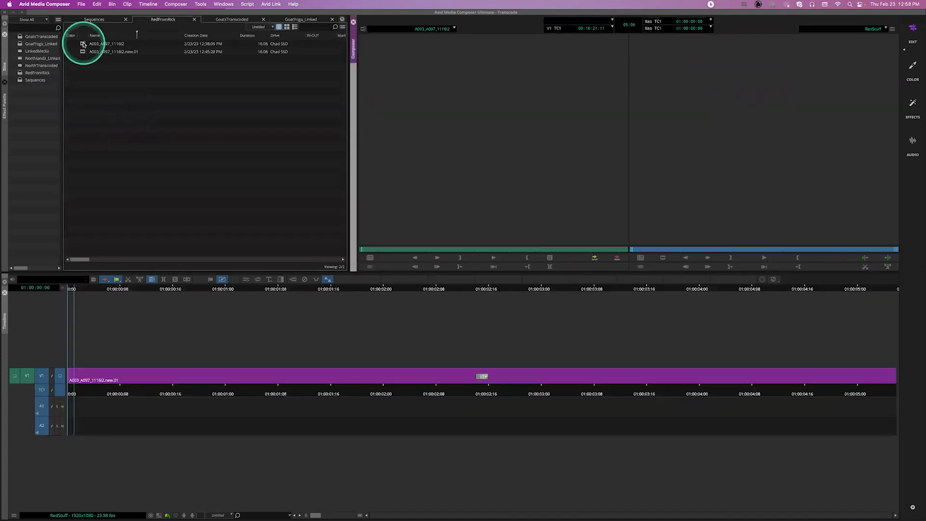
right_click(83, 44)
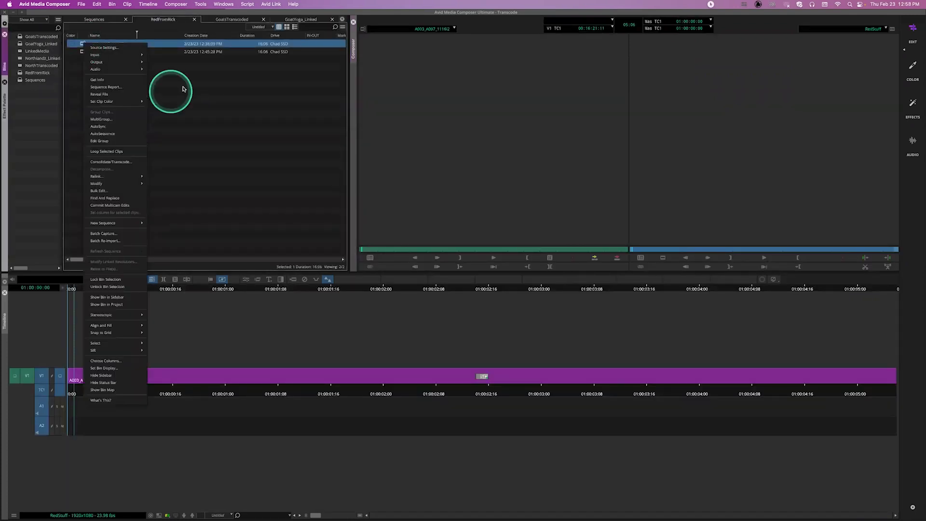
click(122, 98)
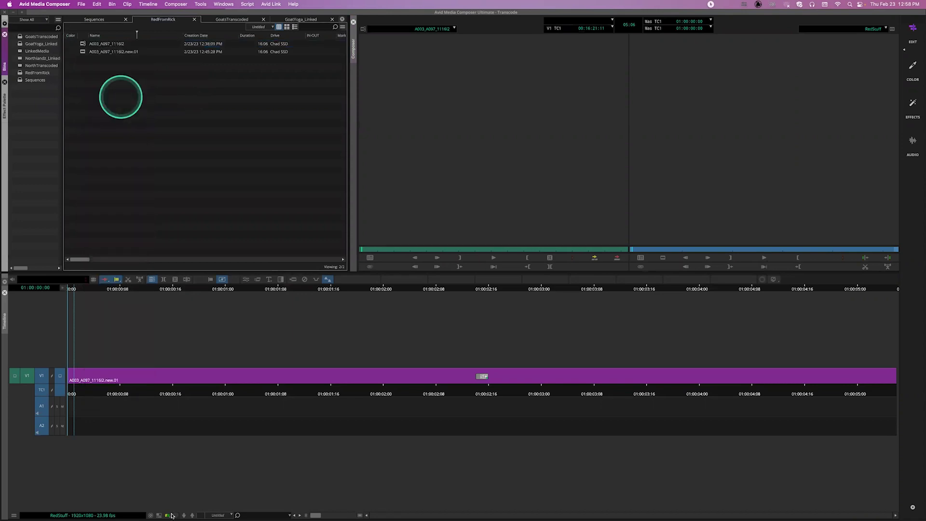
Switch to Finder, open the Chad SSD drive, reposition the window and show the contents as a list
click(194, 516)
click(242, 510)
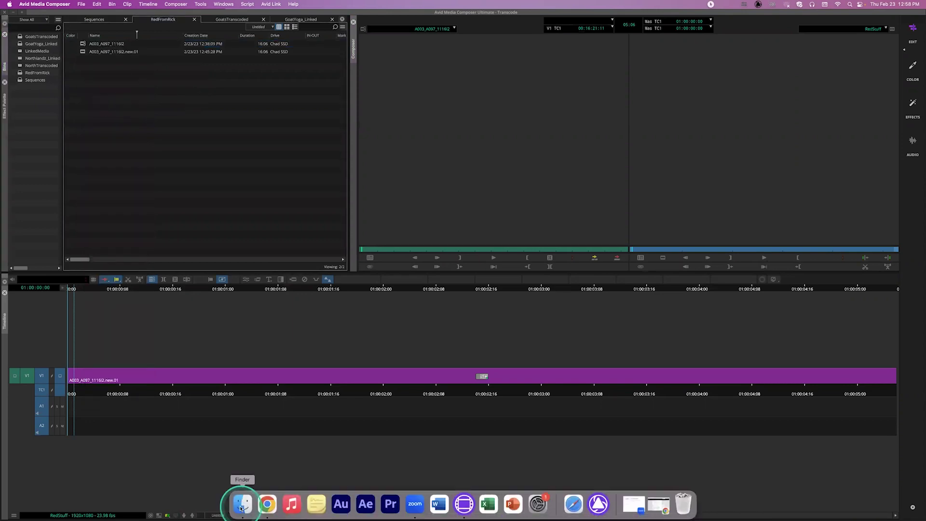
click(422, 151)
click(321, 211)
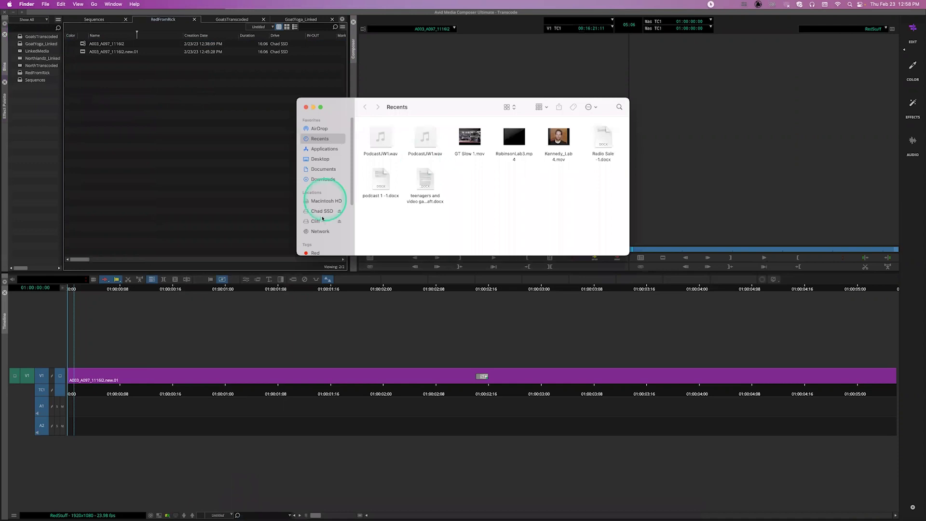
click(435, 204)
click(559, 156)
click(425, 153)
click(509, 167)
click(418, 122)
drag(304, 107, 264, 154)
click(477, 155)
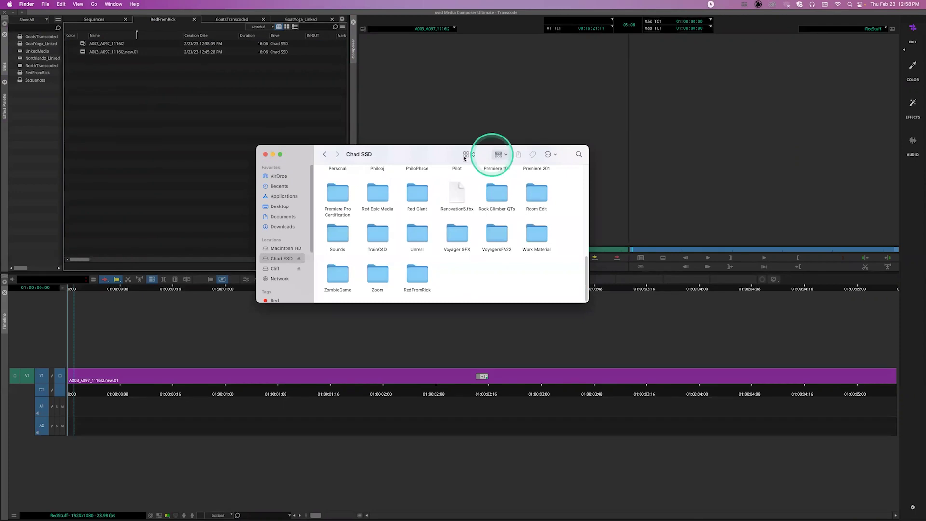
click(471, 164)
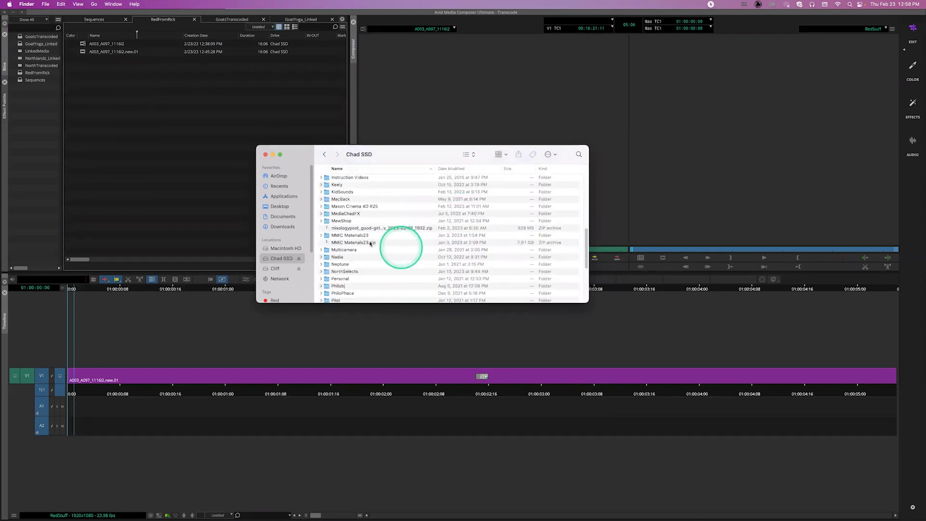
Open the RedFromRick folder to compare its files with the bin clips, and close the Finder window
scroll(370, 244, down, 3)
double_click(352, 234)
drag(386, 189, 124, 54)
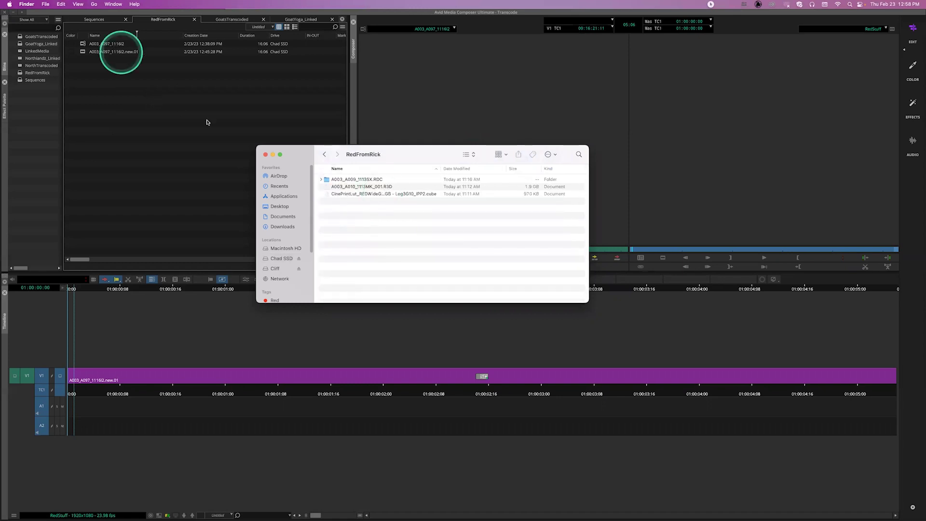
click(259, 153)
click(86, 68)
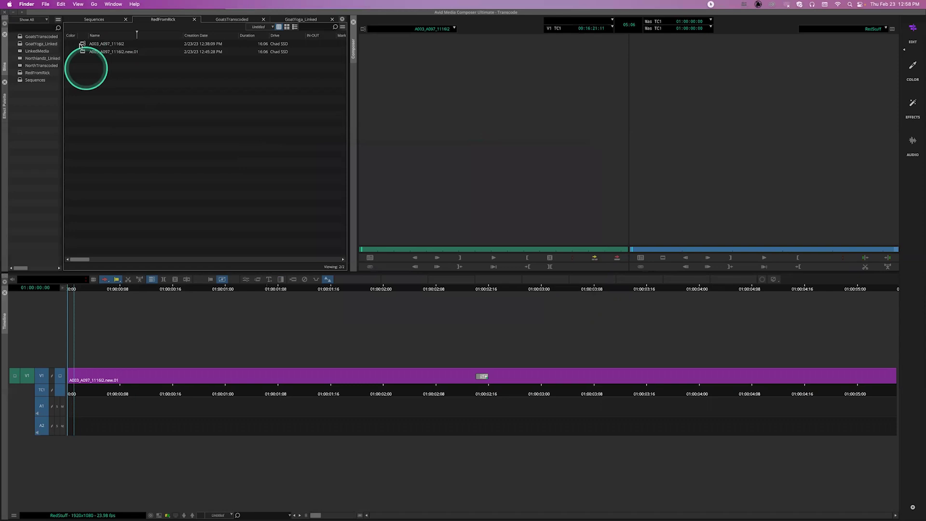
Start relinking the original A003_A097_1116I2 clip to linked media and list All Media in the Linked Media window
click(82, 44)
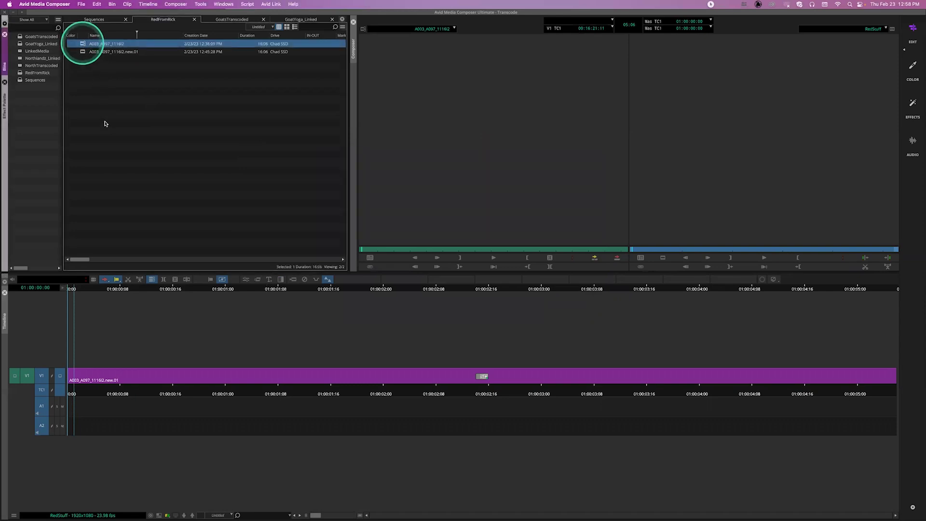
right_click(109, 144)
click(165, 177)
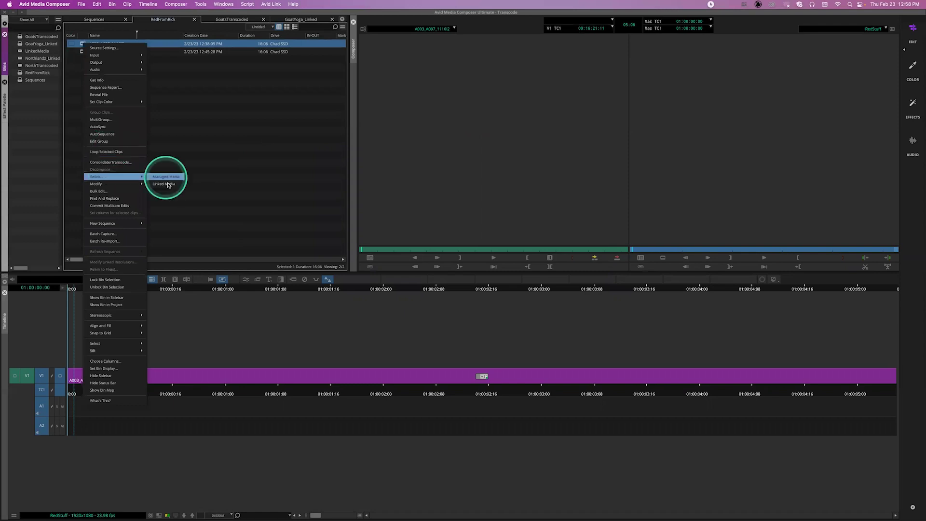
click(167, 185)
click(323, 179)
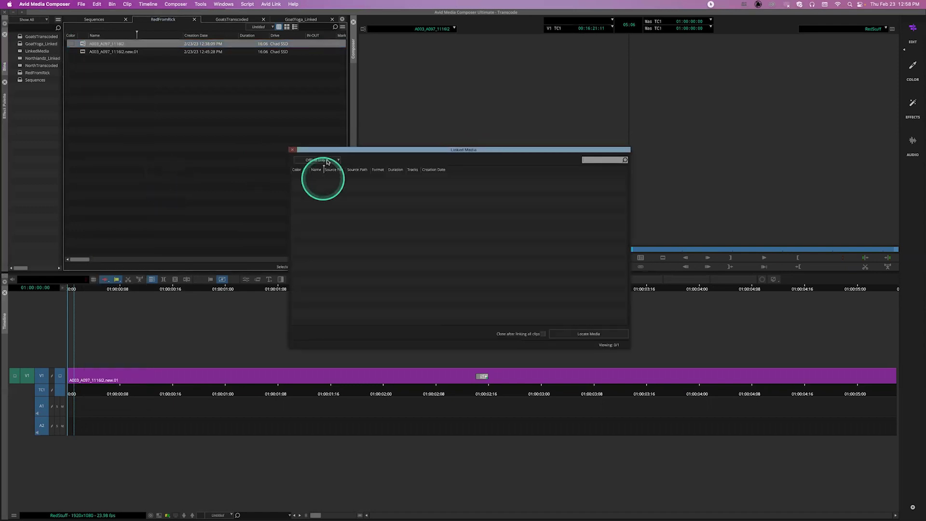
click(326, 163)
click(317, 183)
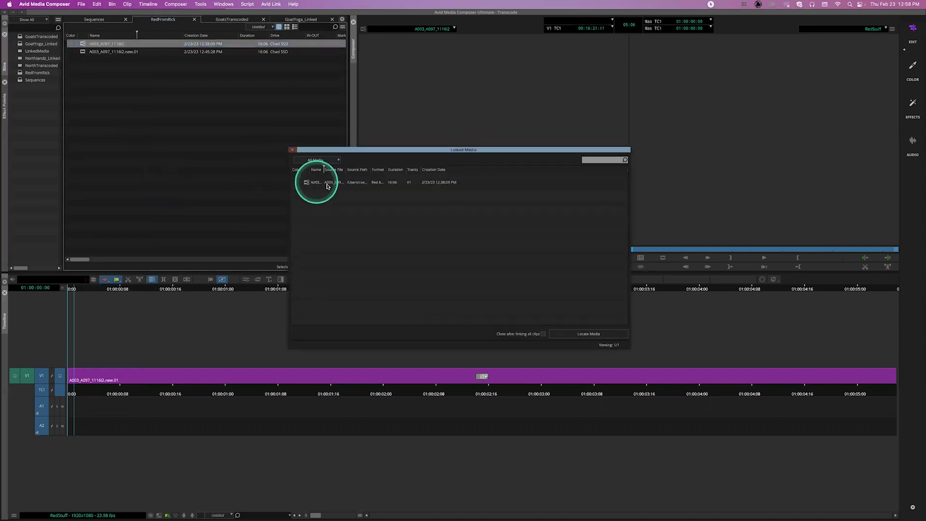
Select the listed clip and start Locate Media to choose the folder that holds its media
click(459, 260)
click(536, 277)
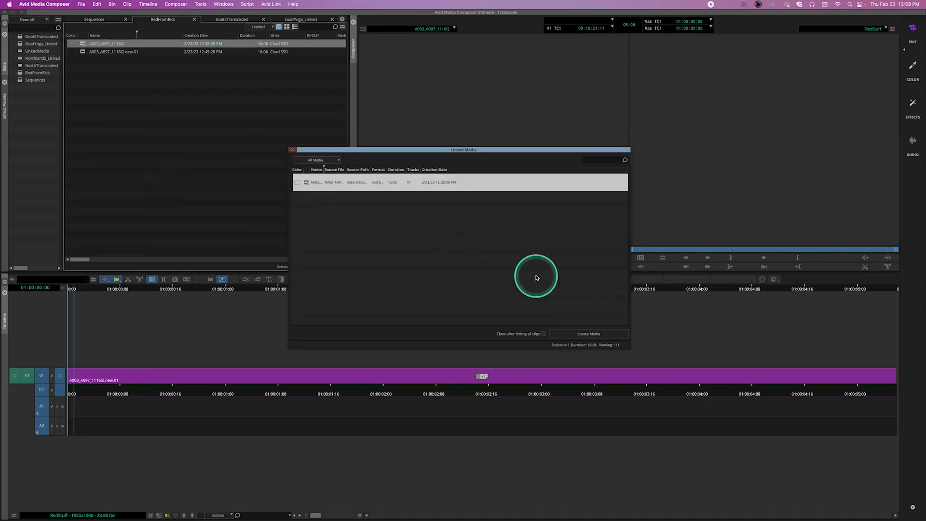
click(583, 333)
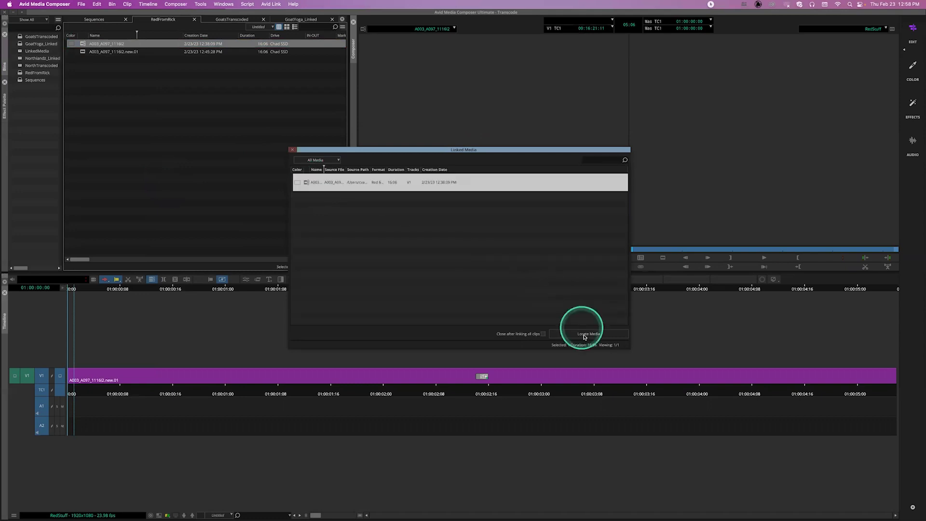
click(583, 336)
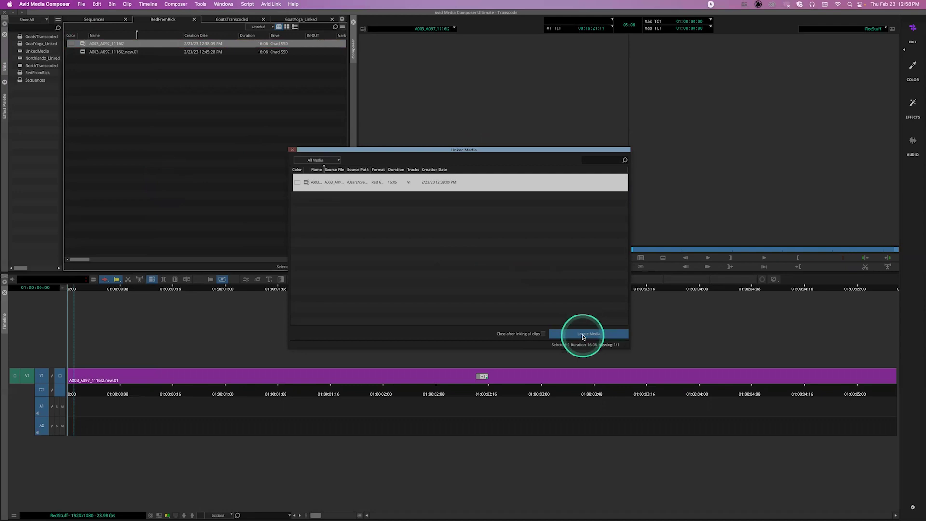
click(534, 257)
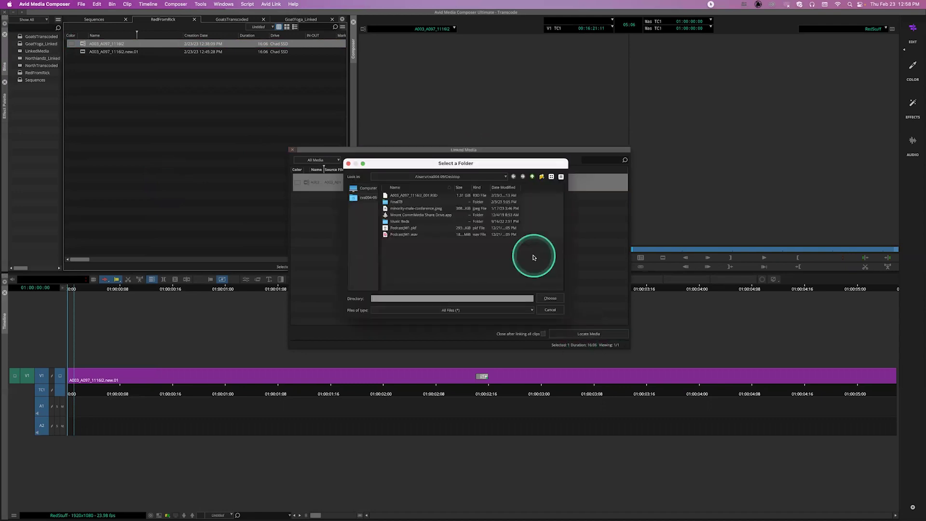
click(475, 241)
click(423, 189)
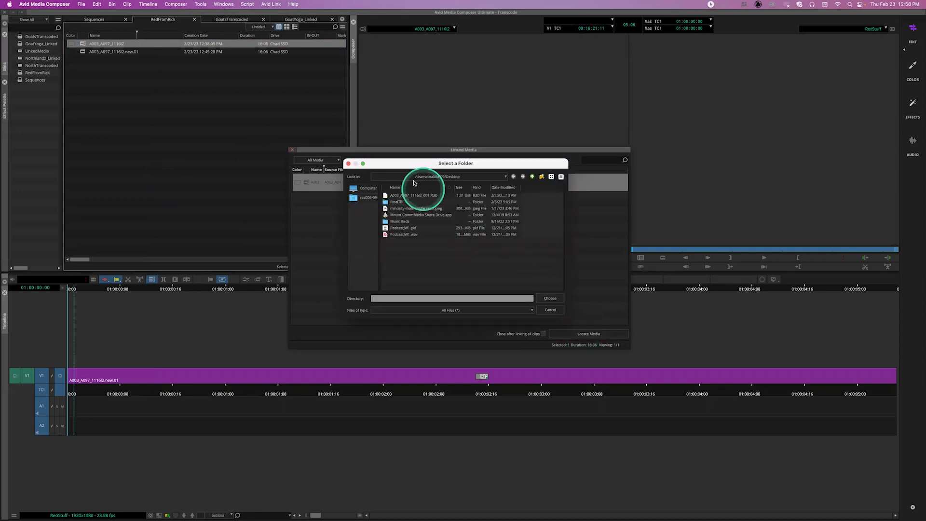
Try to choose the A003_A097_1116I2_001.R3D file itself inside the Desktop folder as the location for relinking
click(357, 189)
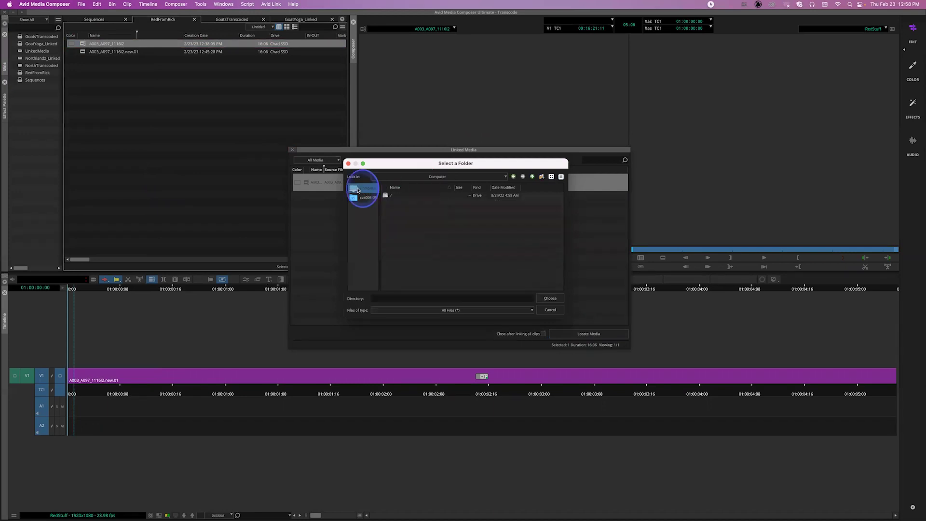
click(387, 196)
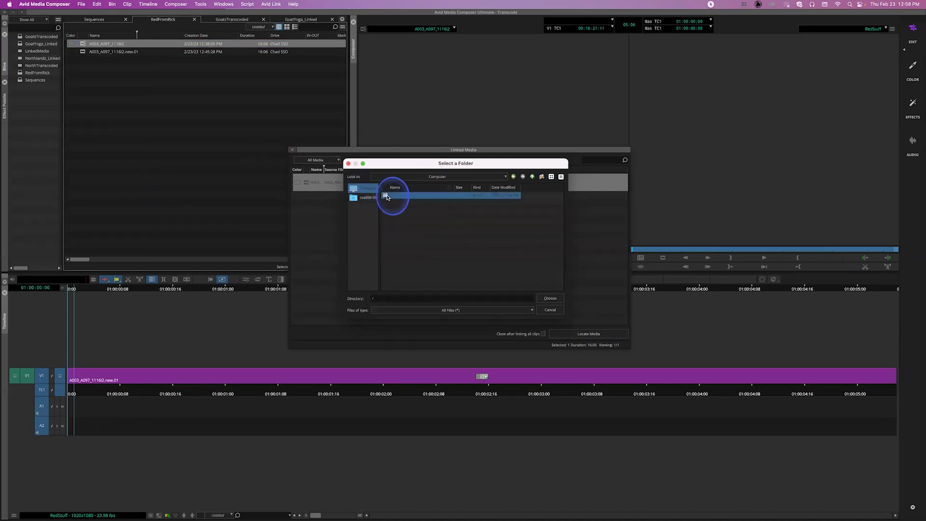
double_click(387, 197)
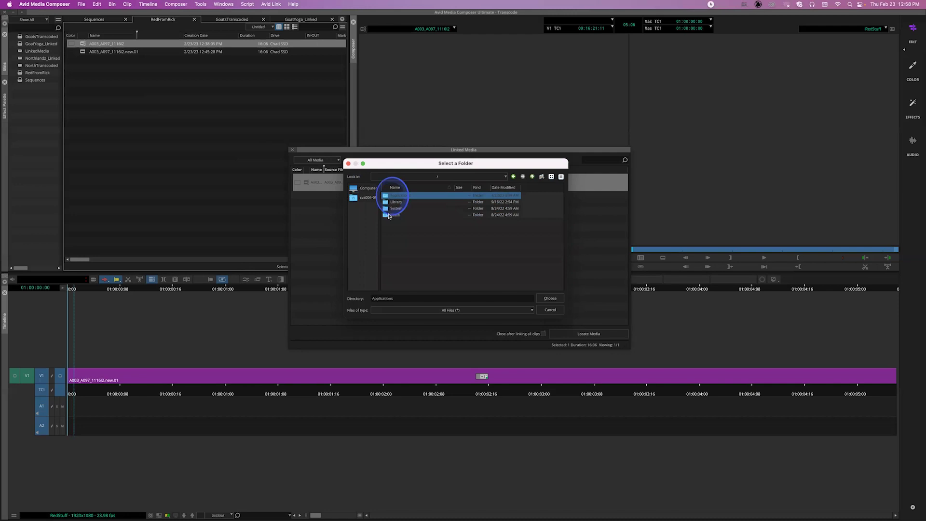
click(388, 216)
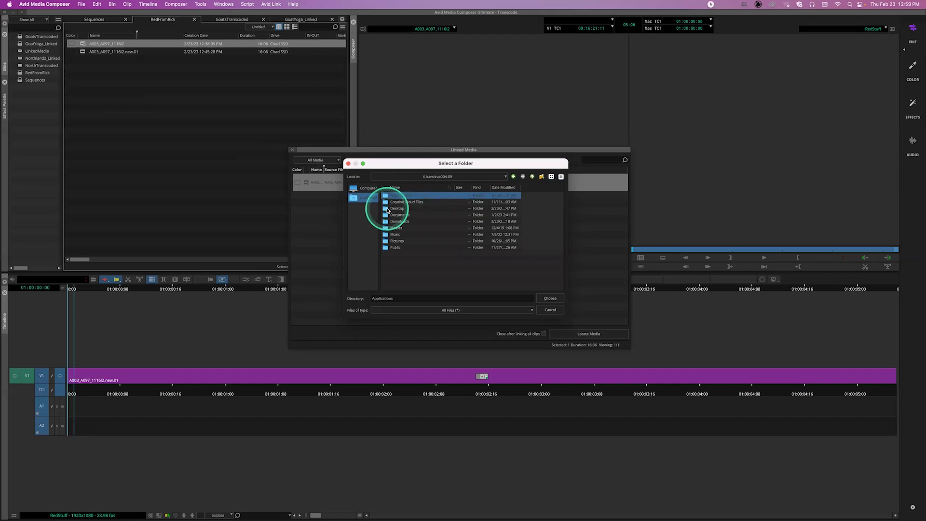
click(395, 209)
double_click(387, 210)
click(406, 196)
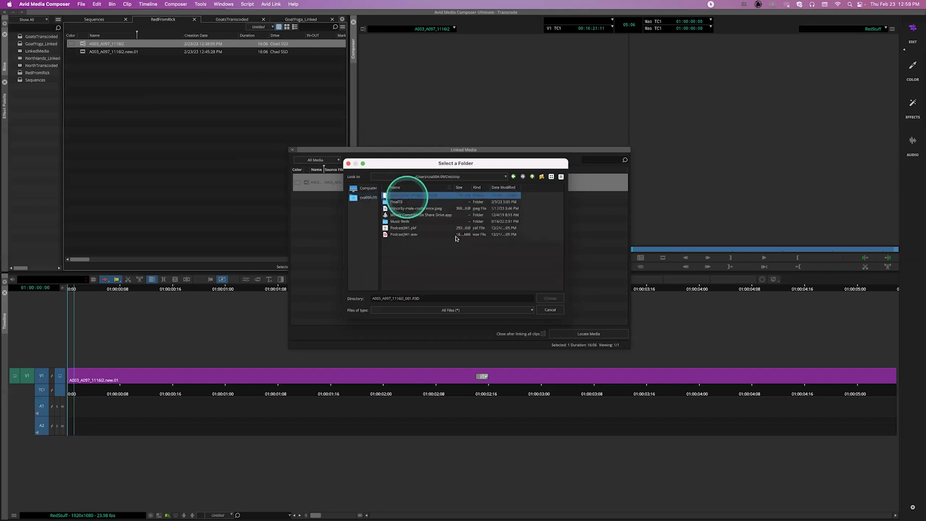
click(549, 297)
Go up to the home folder, choose the Desktop folder as the media location to relink the clip, and close the Linked Media window
click(439, 170)
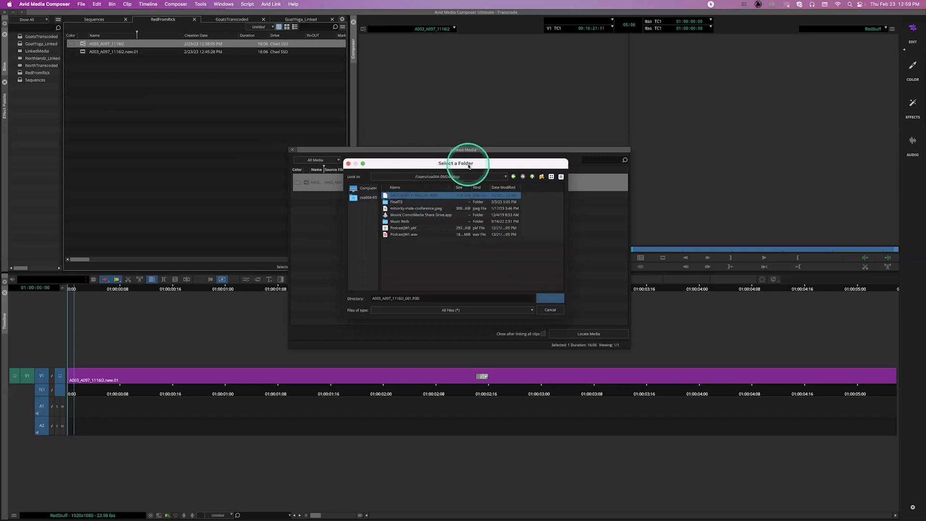
click(446, 177)
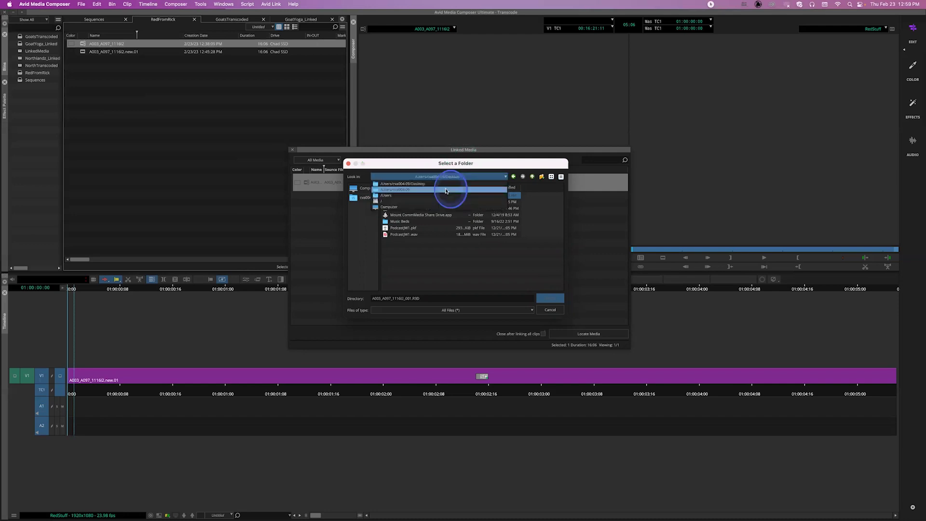
click(395, 189)
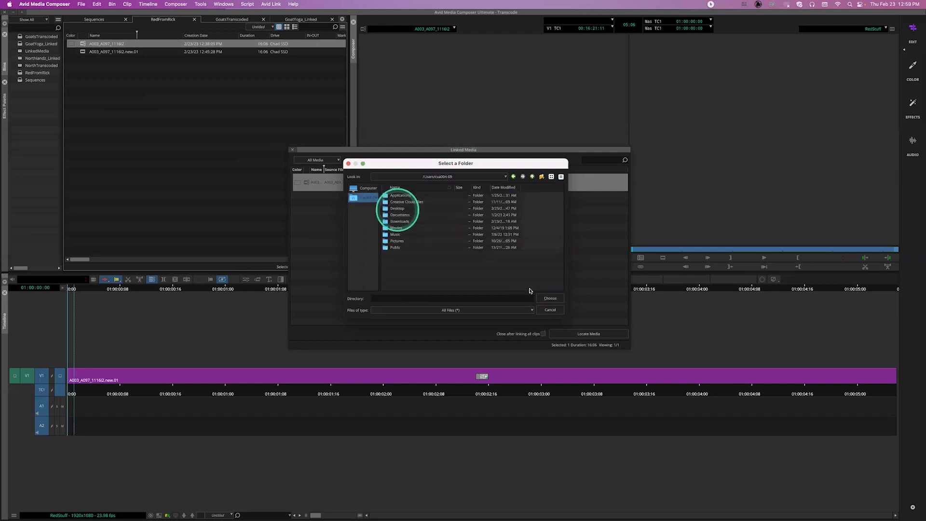
click(397, 209)
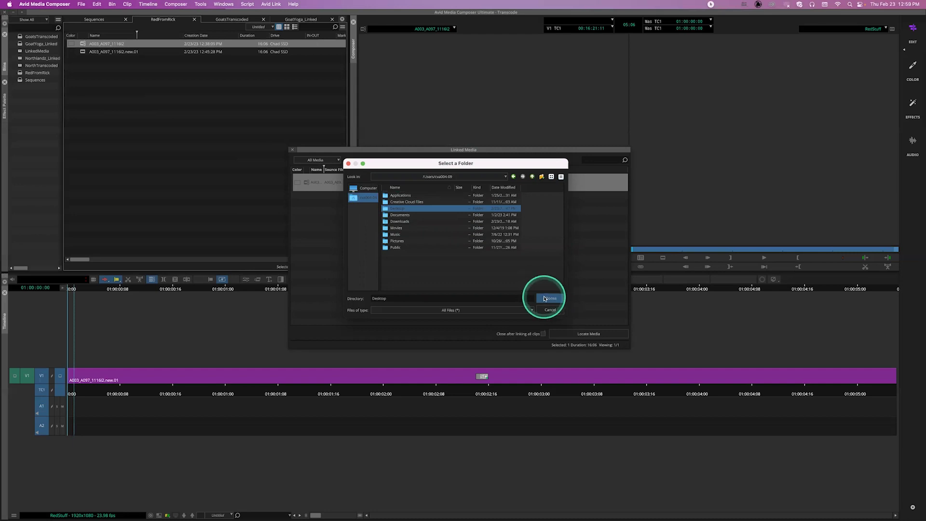
click(544, 299)
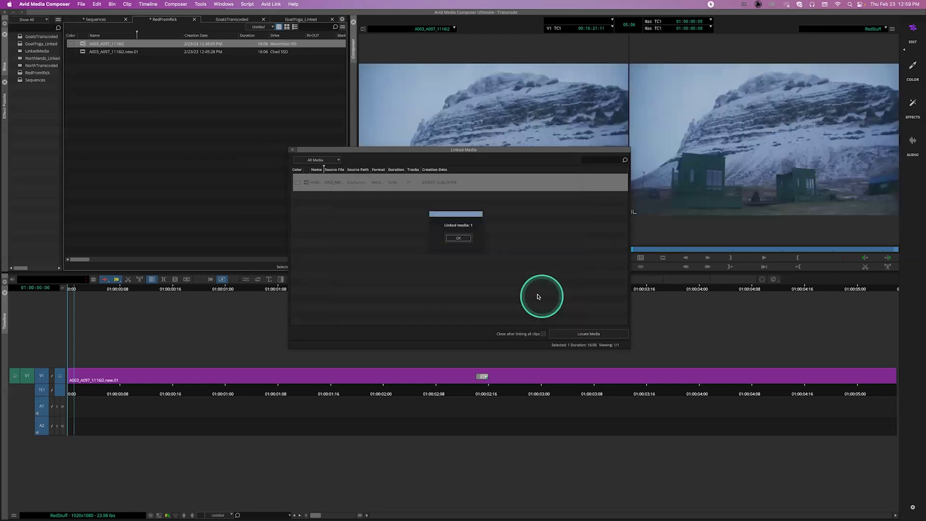
click(464, 242)
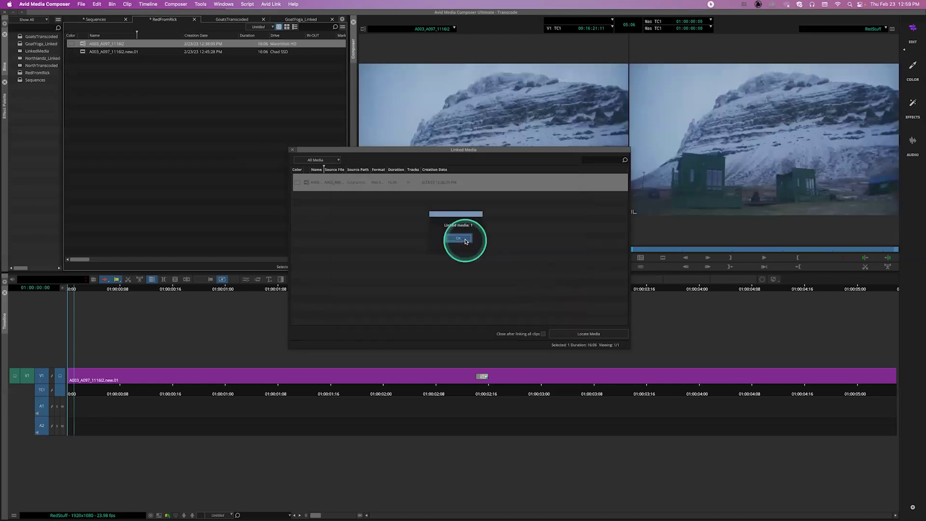
click(293, 150)
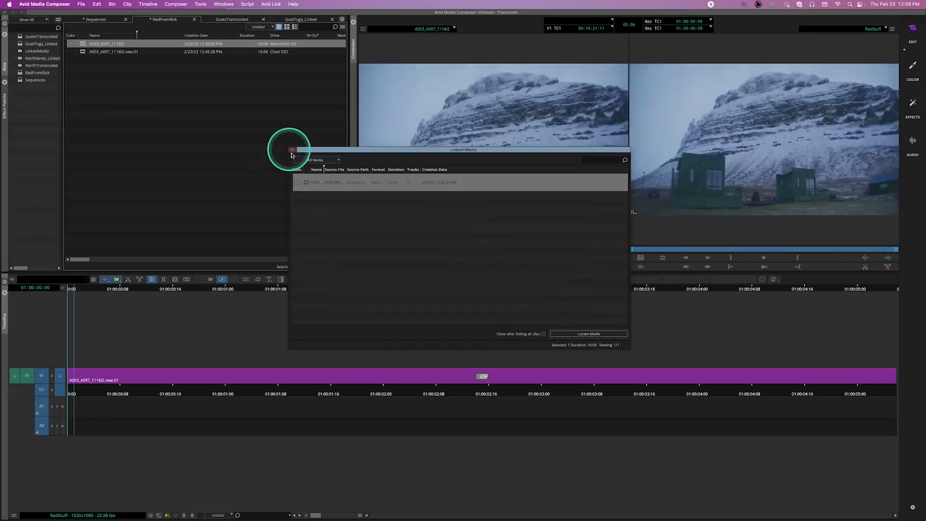
Reveal the source file of the relinked A003_A097_1116I2 clip in Finder, and close the Finder window
right_click(83, 45)
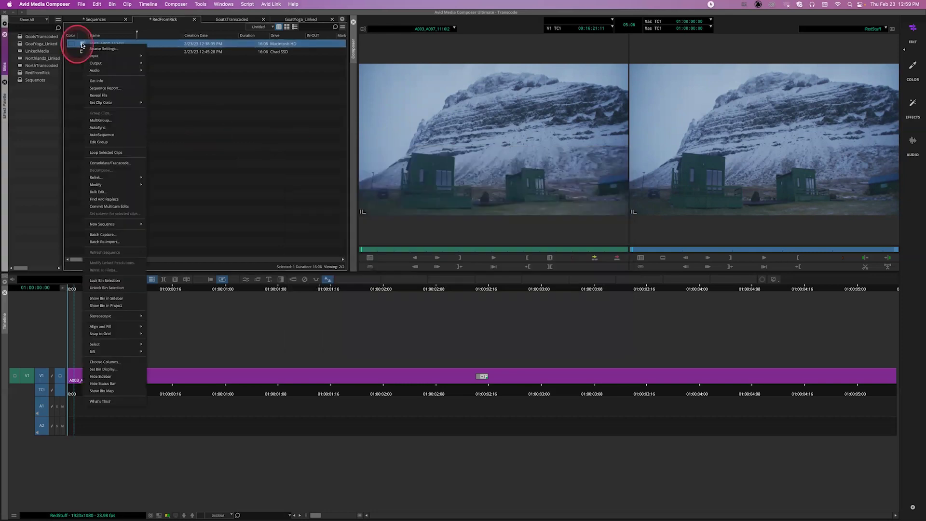
click(104, 94)
click(117, 163)
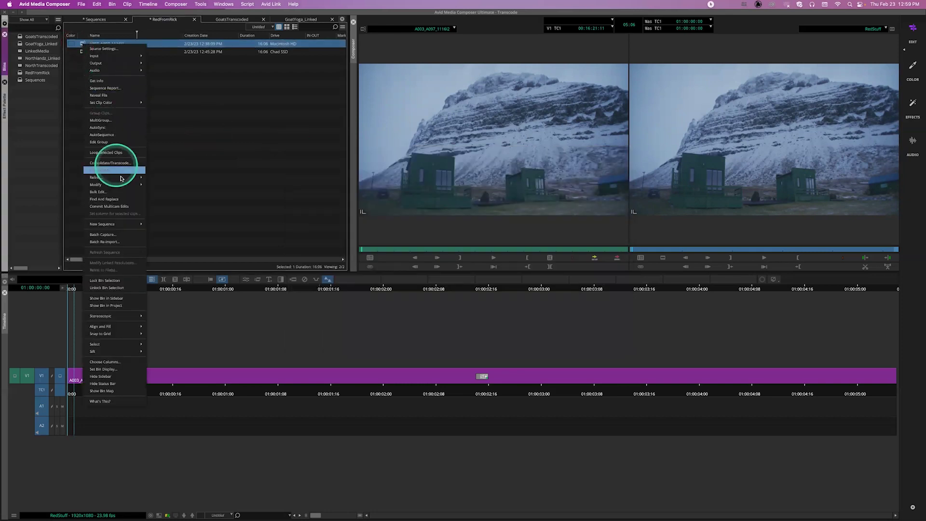
click(121, 178)
click(120, 112)
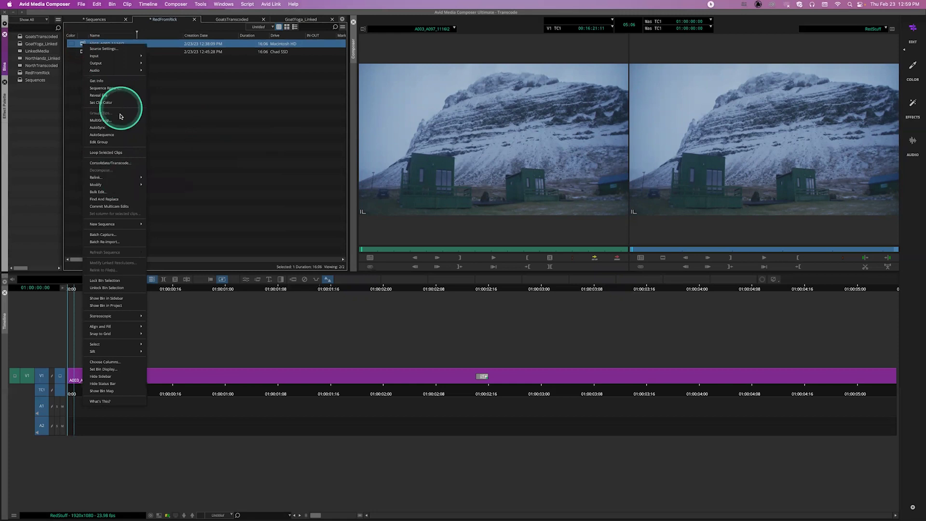
click(114, 116)
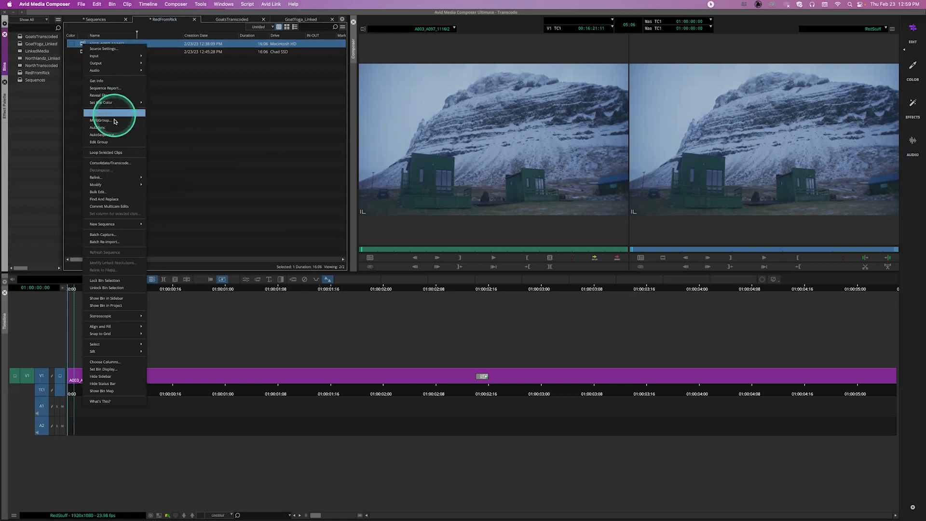
click(115, 120)
click(110, 96)
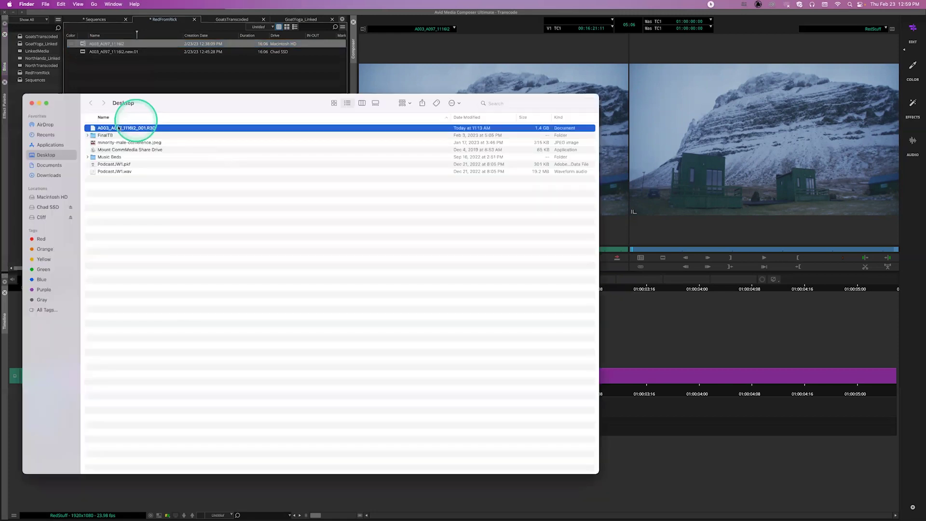
click(33, 103)
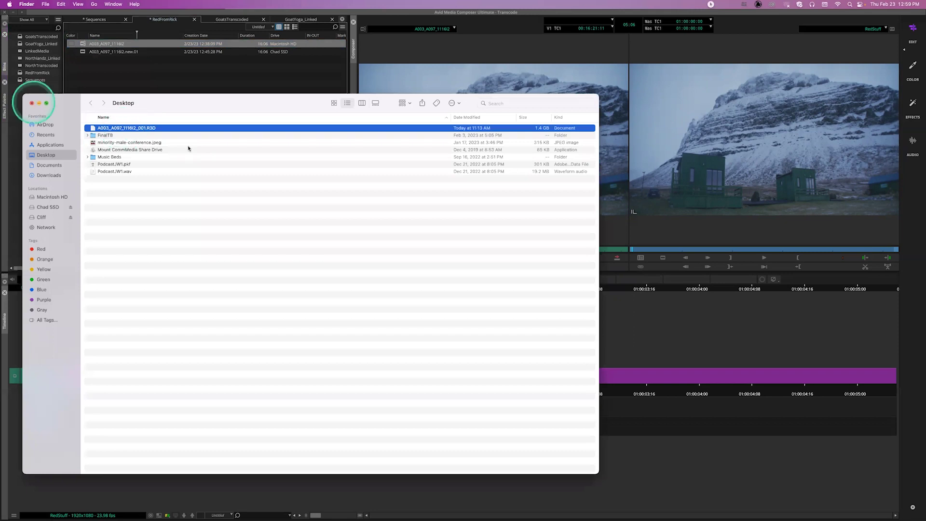
click(218, 157)
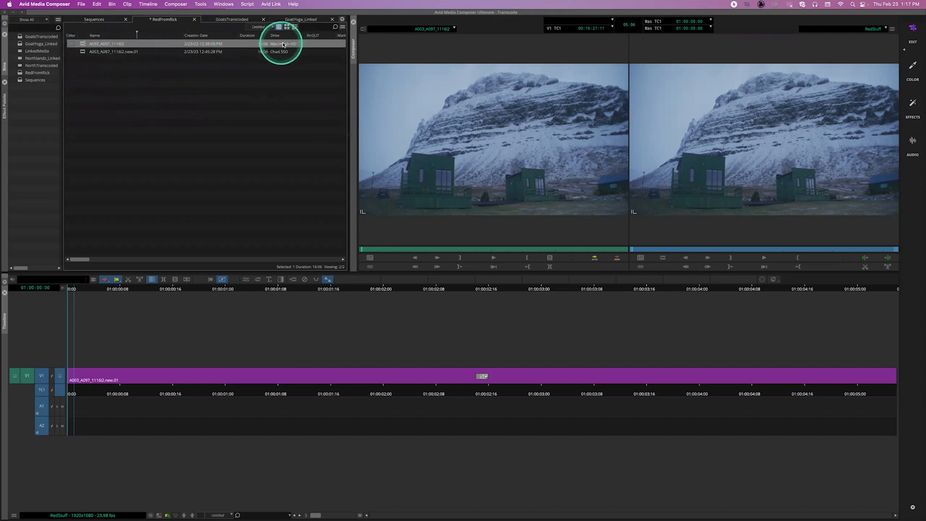
Start relinking the A003_A097_1116I2 clip to linked media again, list All Media, and start Locate Media for the listed clip
right_click(83, 45)
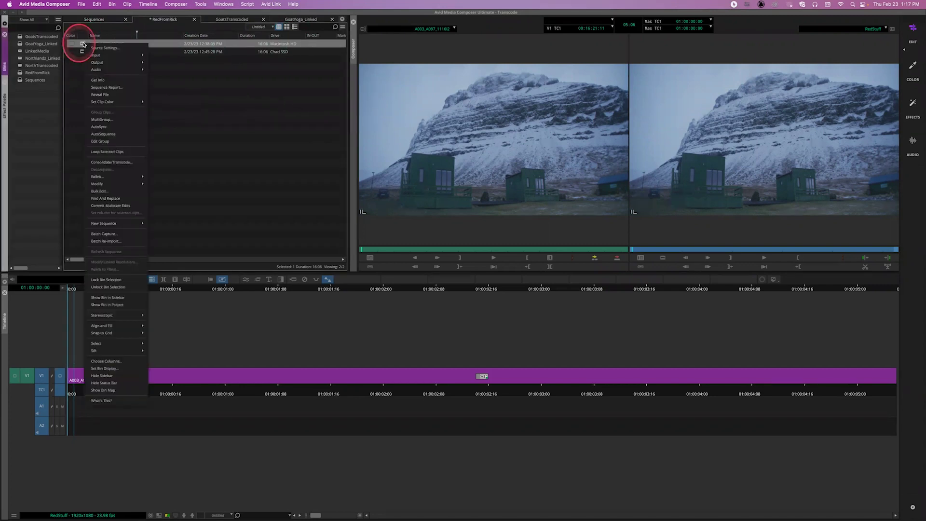
mouse_move(116, 177)
click(166, 179)
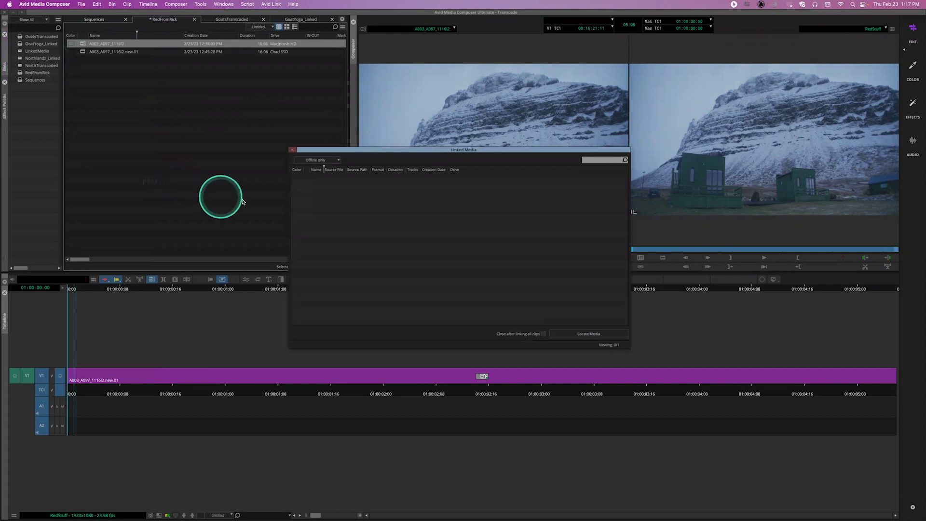
click(315, 160)
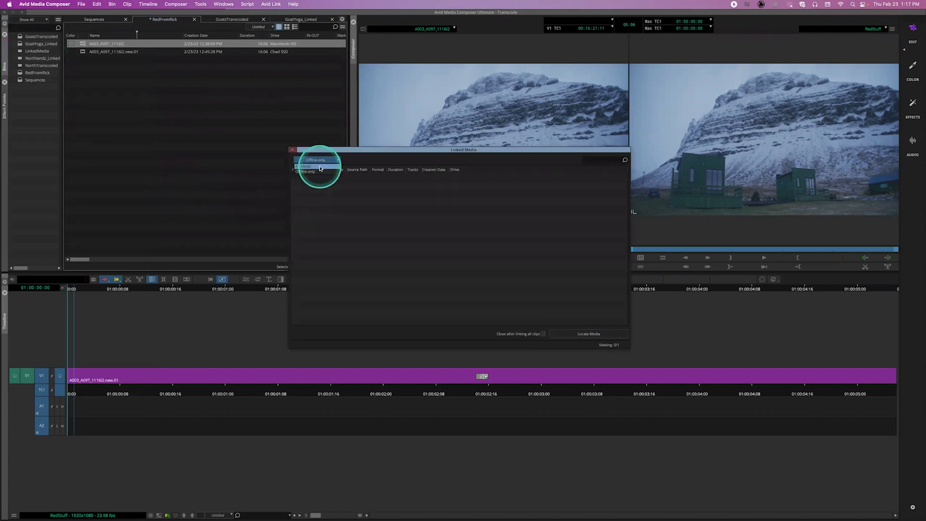
click(320, 167)
click(324, 183)
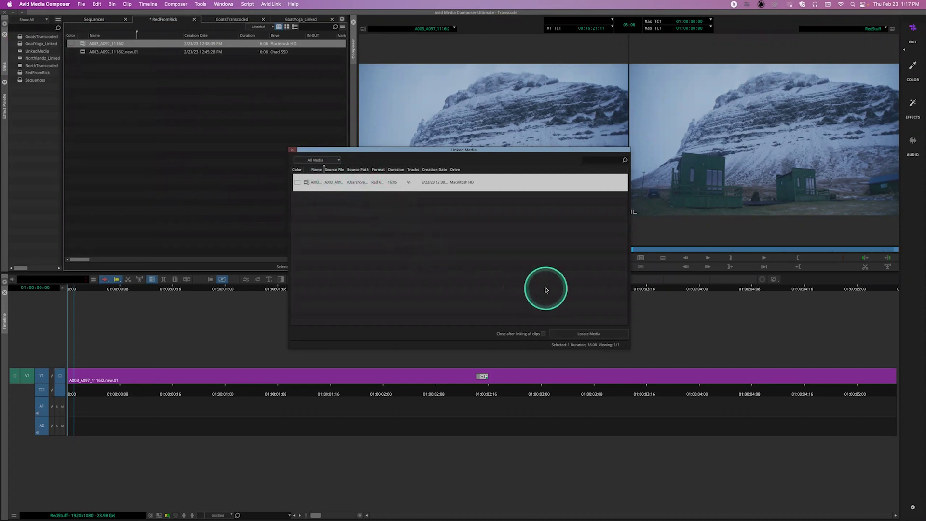
click(575, 333)
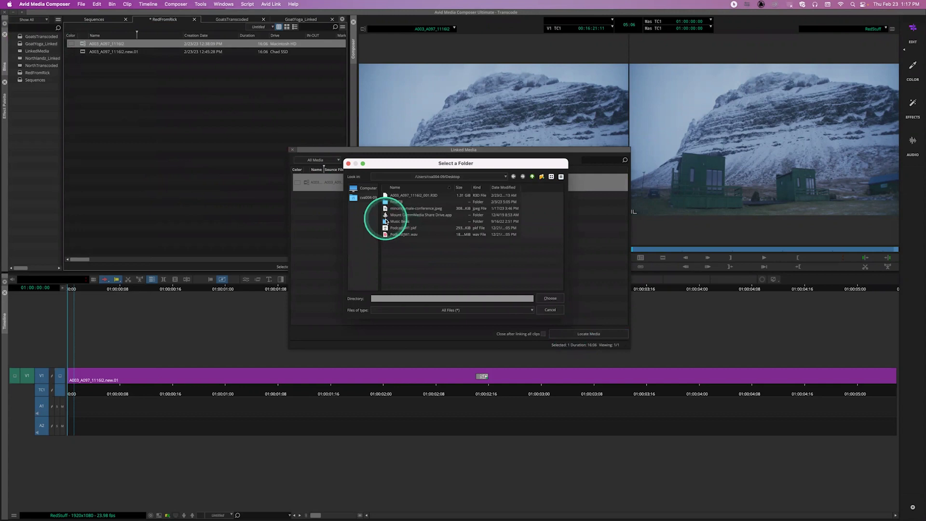
Browse to the computer's root drive in the folder selection dialog and show its hidden files
click(365, 219)
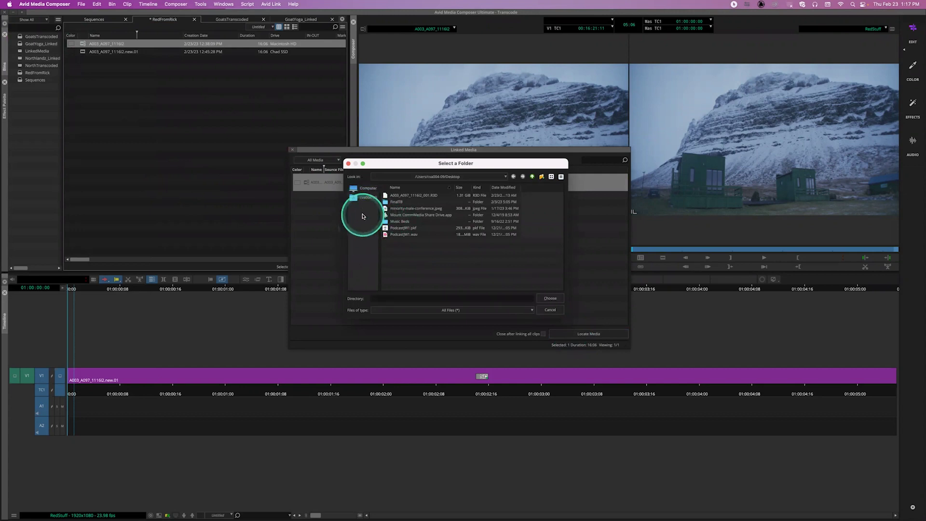
click(364, 188)
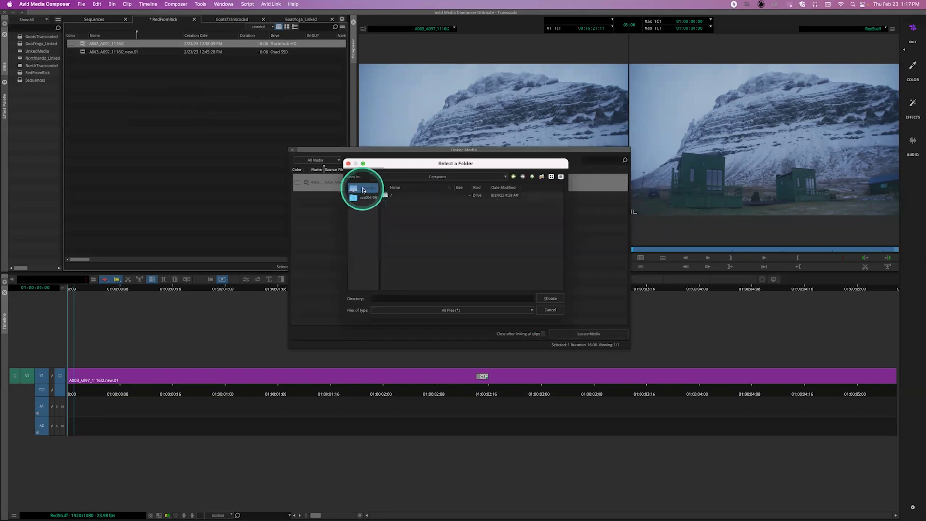
double_click(386, 198)
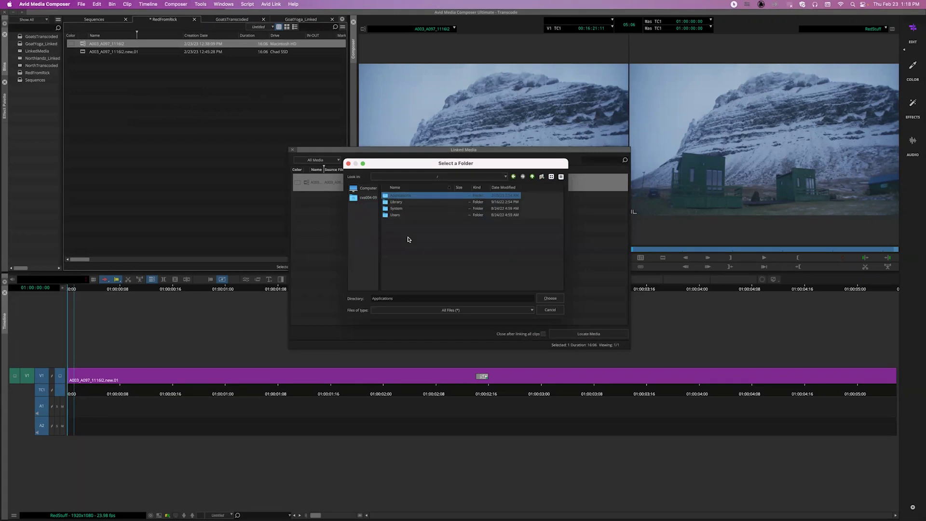
click(403, 233)
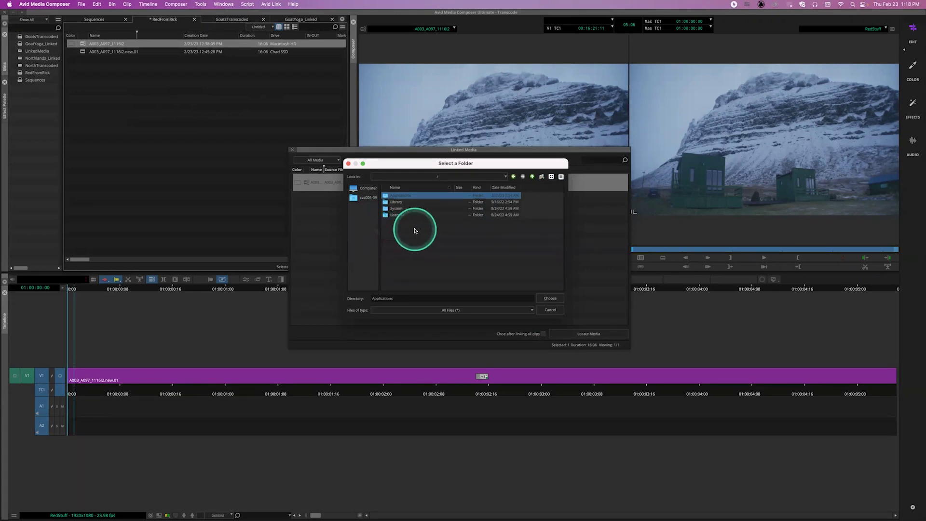
right_click(414, 231)
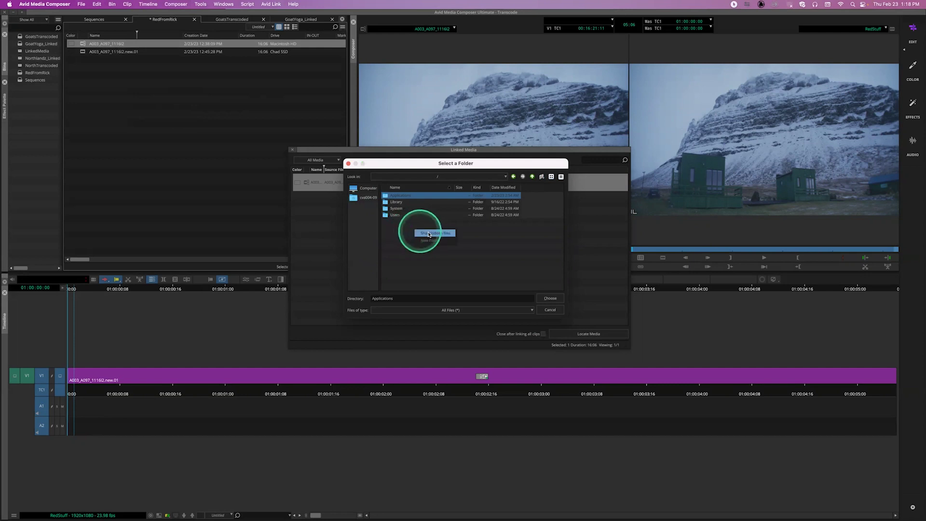
click(428, 237)
scroll(430, 235, down, 3)
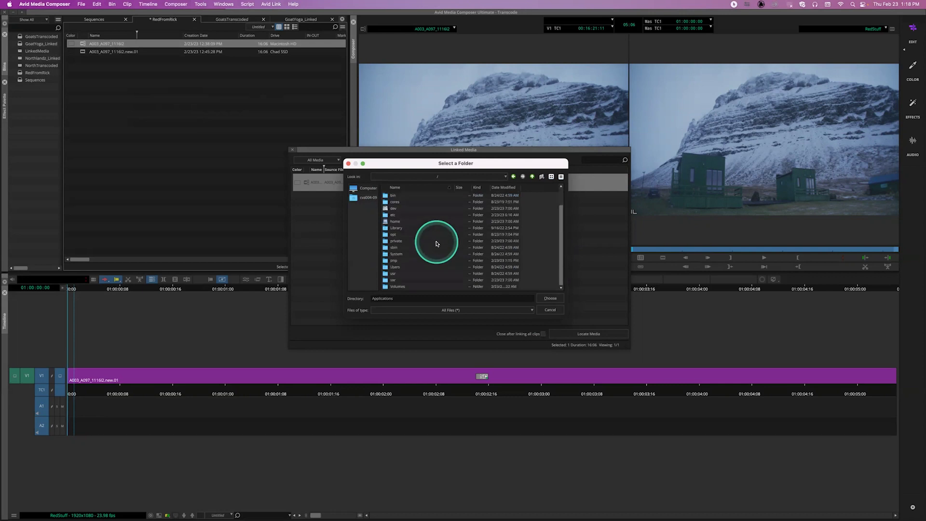
Open Chad SSD inside the Volumes folder, choose its RedFromRick folder to relink the clip, and acknowledge the linking
double_click(397, 287)
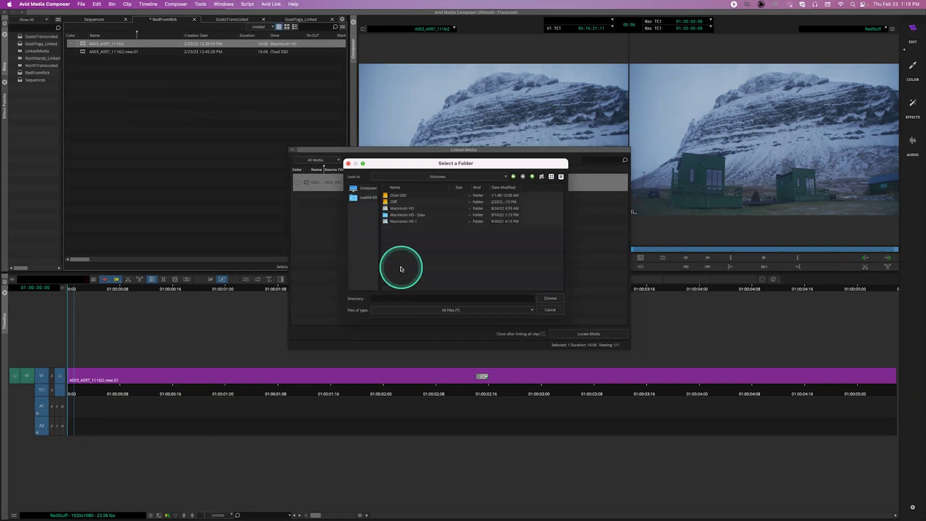
double_click(395, 195)
scroll(412, 234, down, 5)
scroll(412, 233, down, 10)
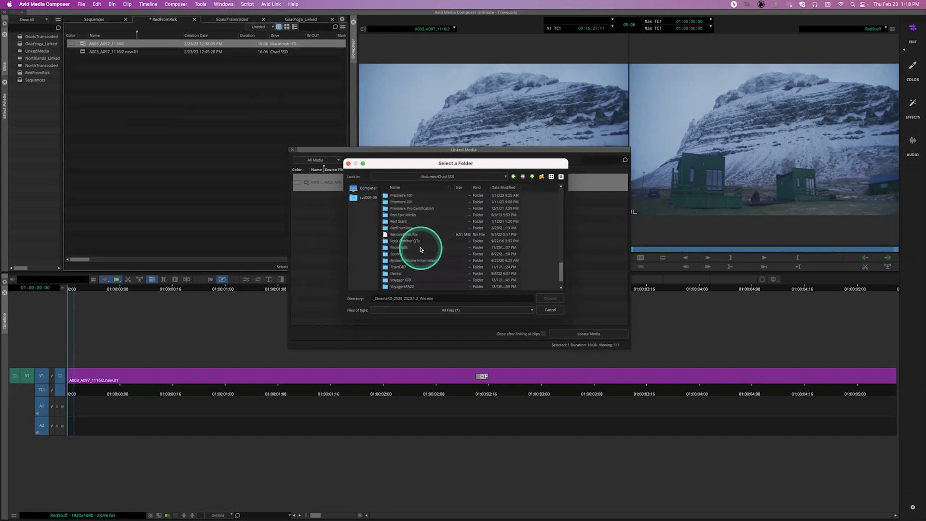
click(403, 227)
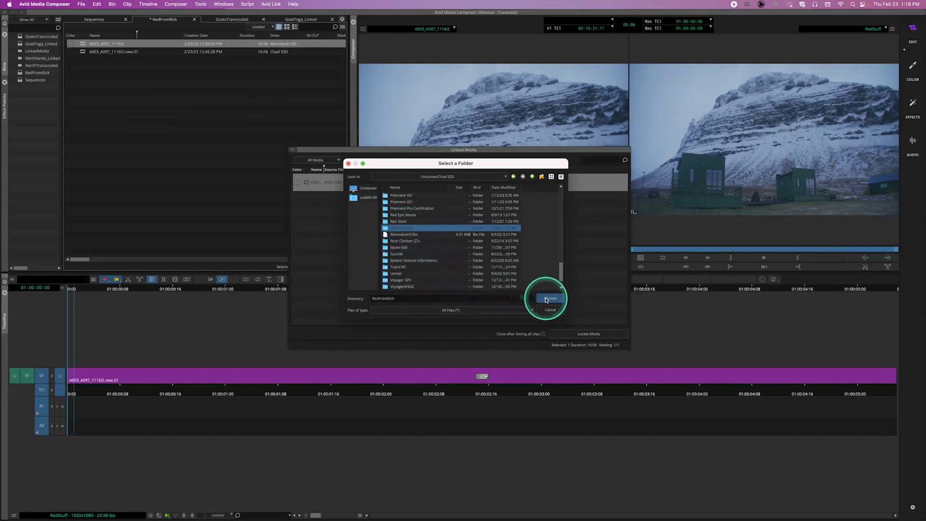
click(542, 298)
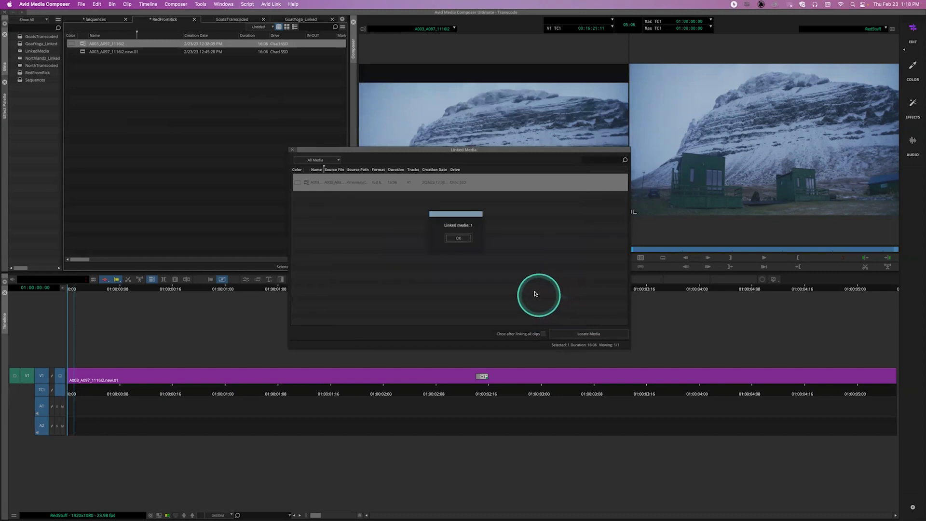
click(458, 237)
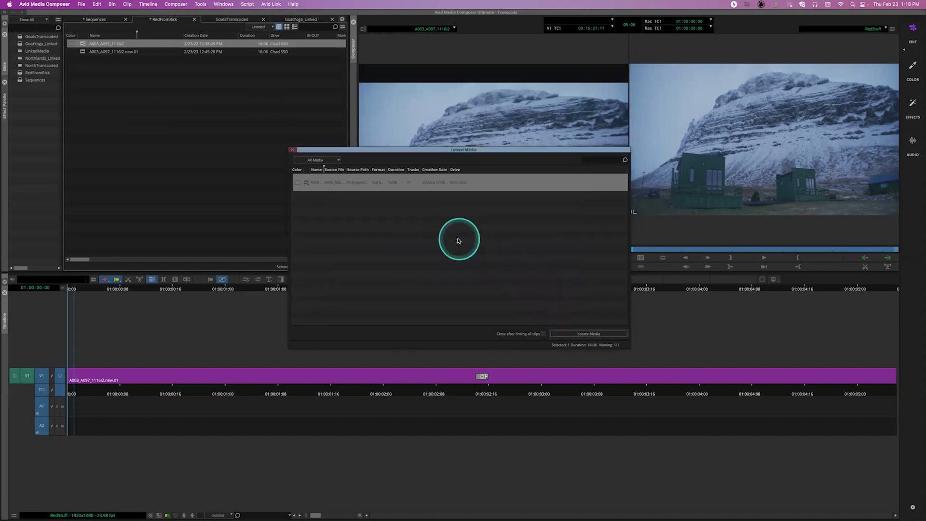
Reopen linked-media relinking for the A003_A097_1116I2 clip, list All Media, and start Locate Media for the listed clip
click(292, 149)
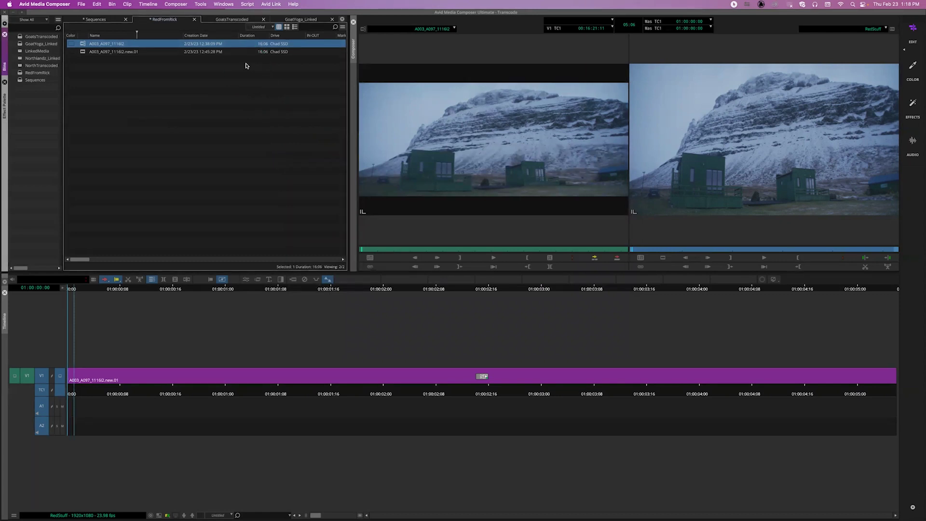
click(155, 56)
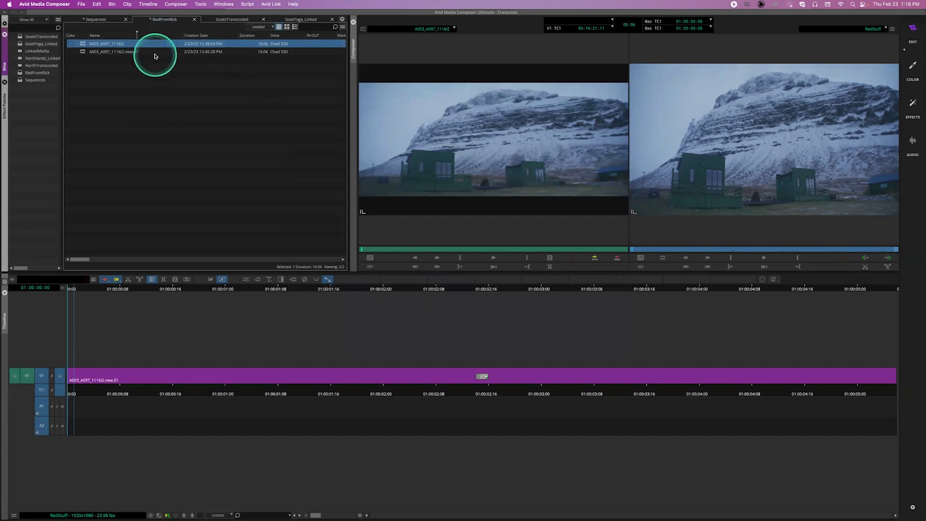
right_click(86, 43)
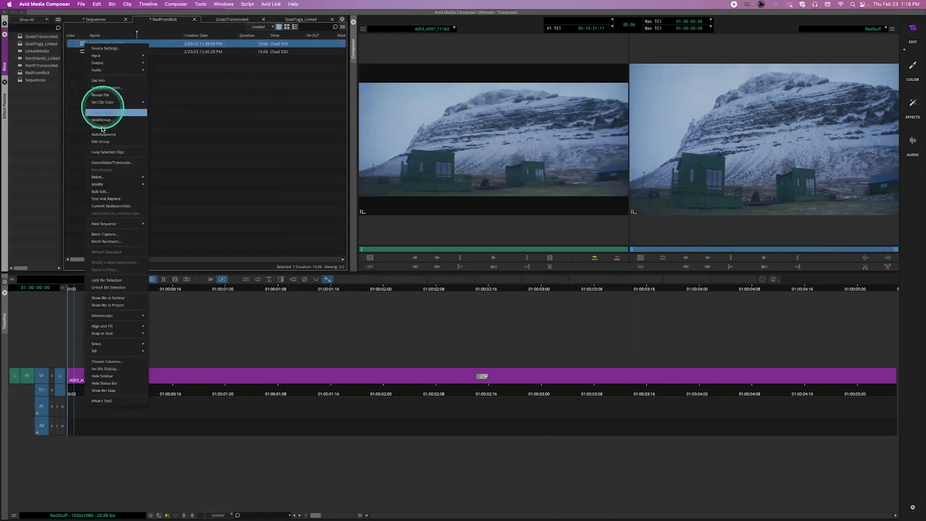
mouse_move(114, 178)
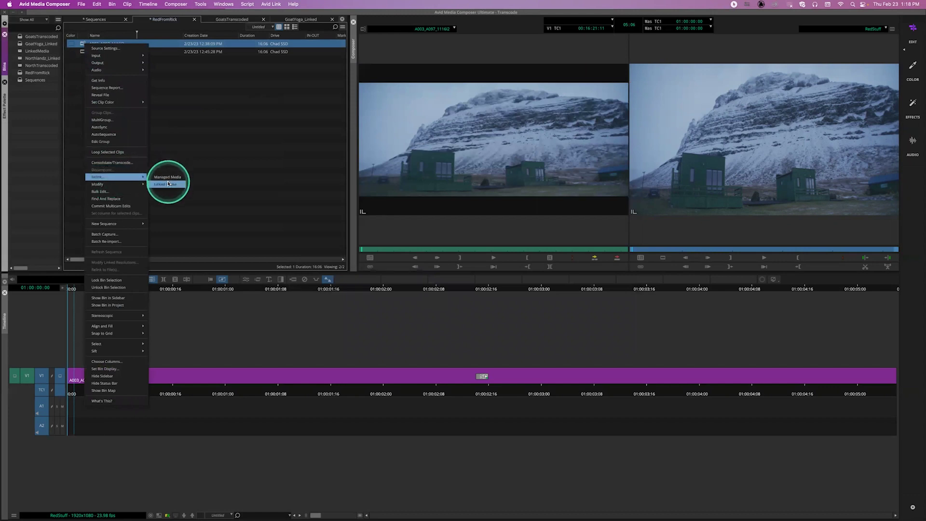
click(168, 183)
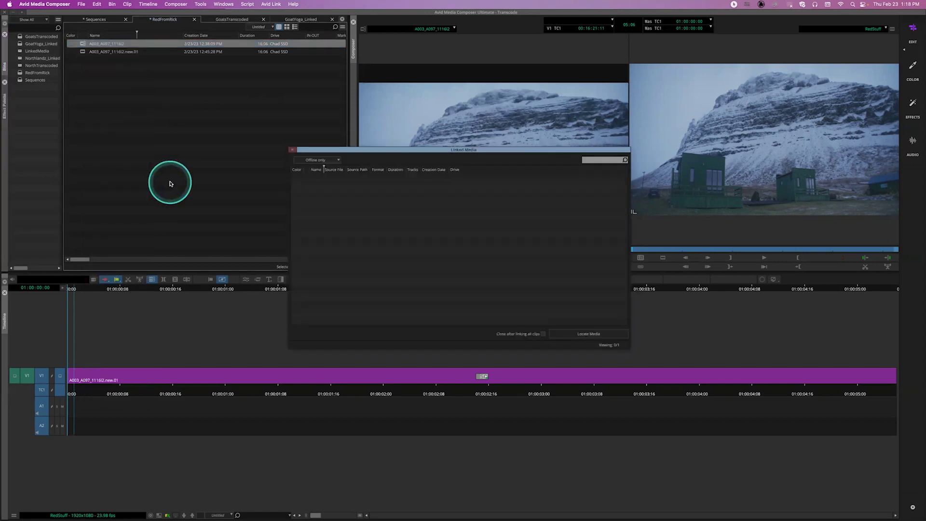
click(330, 161)
click(330, 166)
click(319, 183)
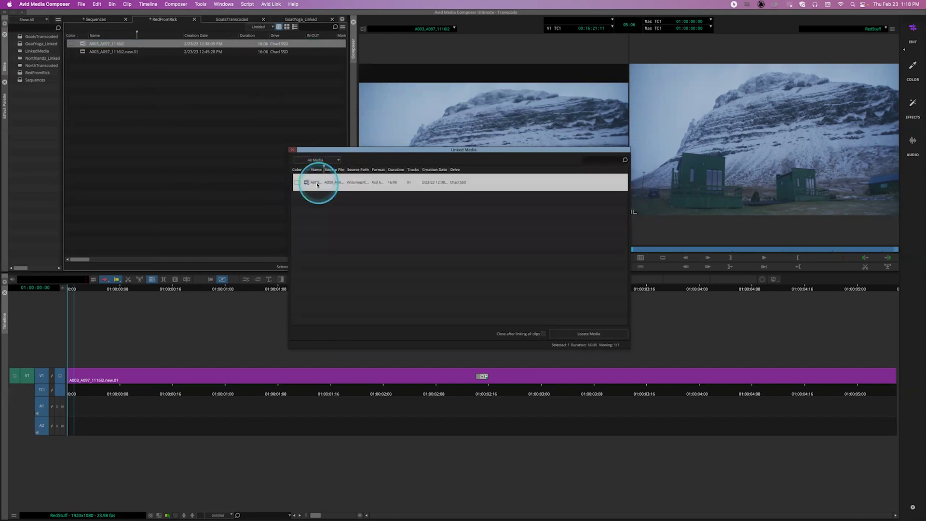
click(588, 334)
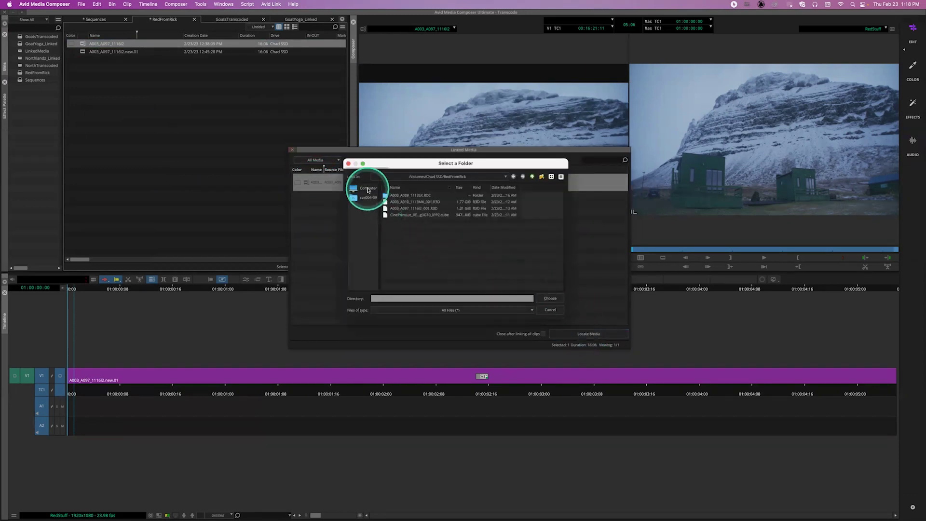
Choose the Desktop folder inside the home folder as the location for relinking the clip, and acknowledge the linking
click(366, 190)
click(366, 197)
click(395, 208)
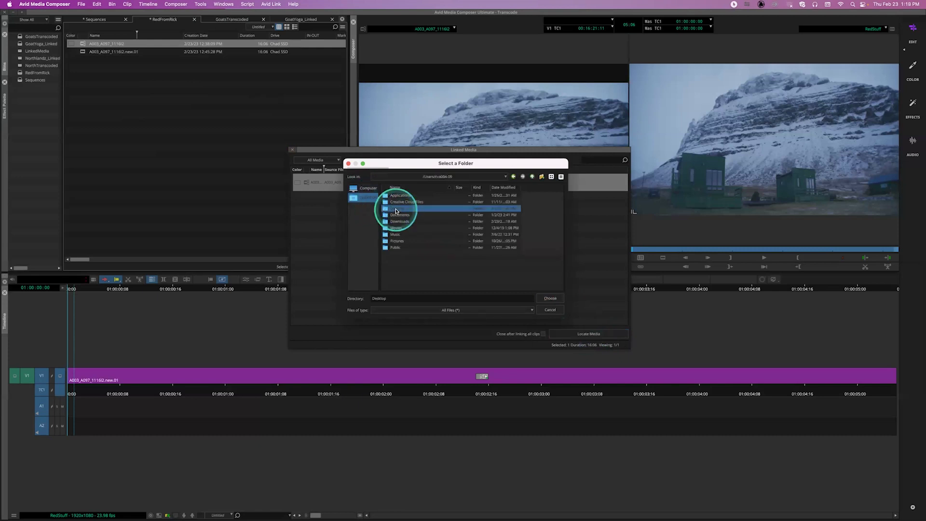
click(552, 299)
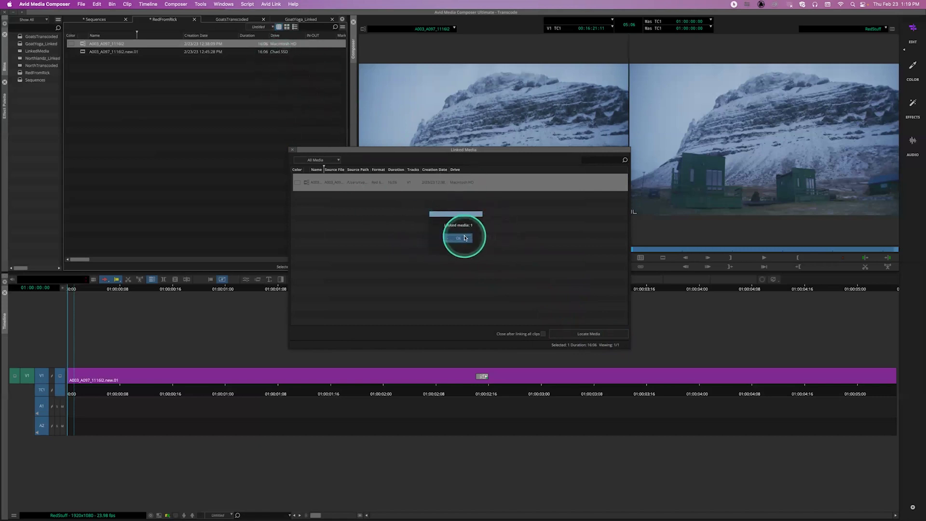
click(457, 236)
Start Locate Media for the listed clip again, browse to the computer's root drive, and show its hidden files
click(311, 183)
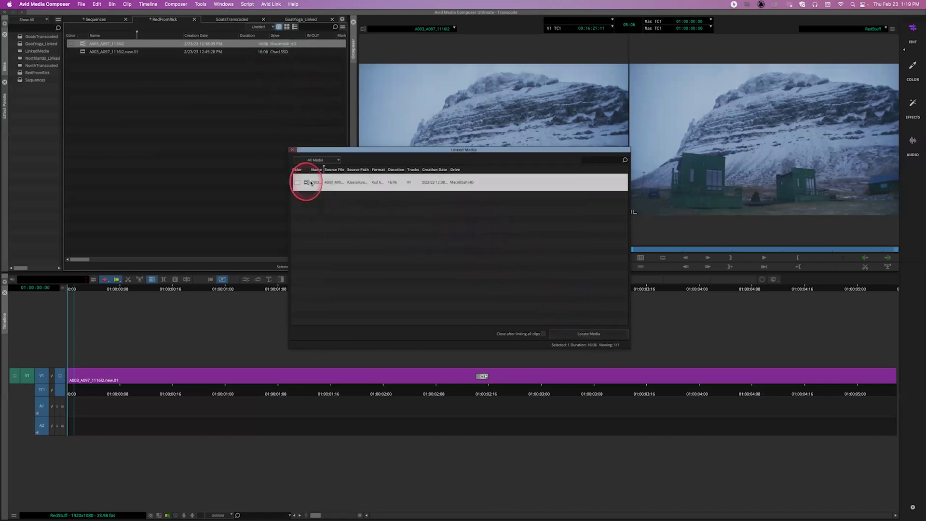
click(583, 333)
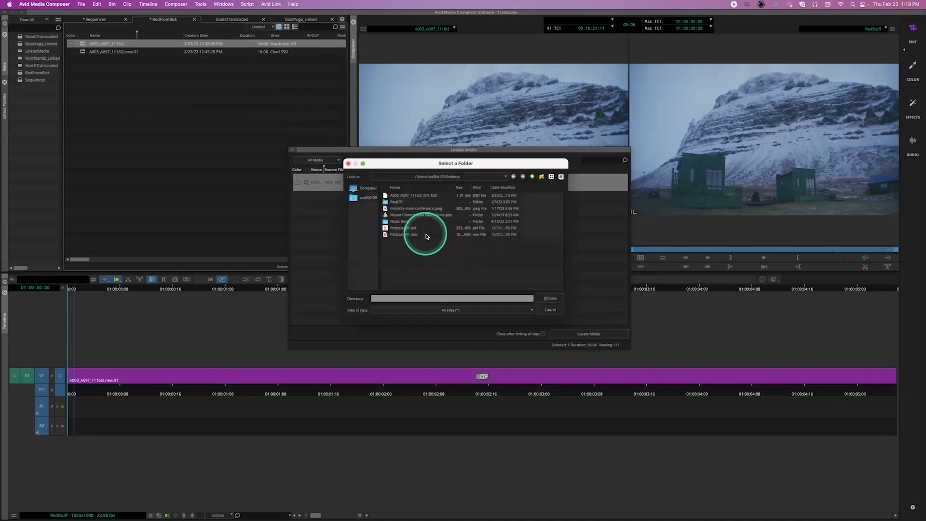
click(357, 188)
click(389, 197)
double_click(388, 198)
right_click(393, 224)
click(408, 227)
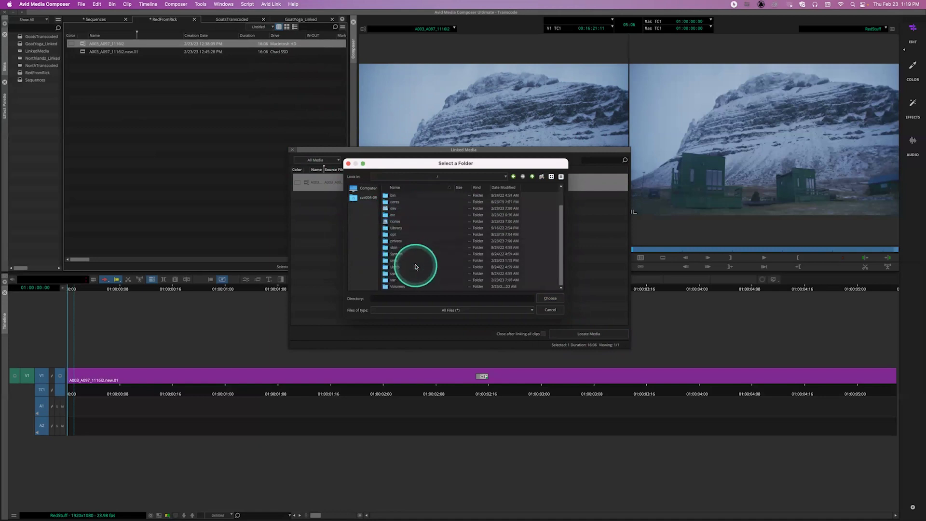
Relink the clip to the RedFromRick folder on Chad SSD inside Volumes, acknowledge the linking, and close the Linked Media window
double_click(396, 286)
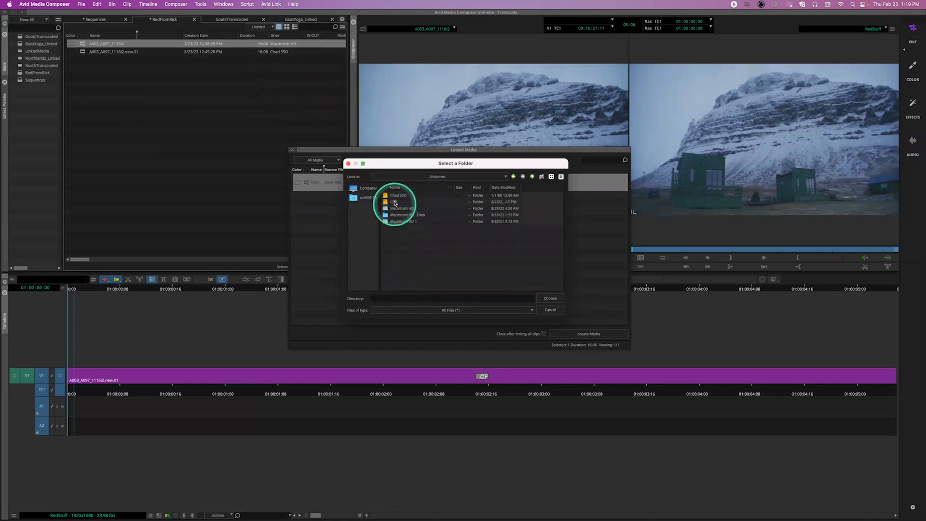
click(394, 195)
double_click(394, 196)
scroll(414, 246, down, 10)
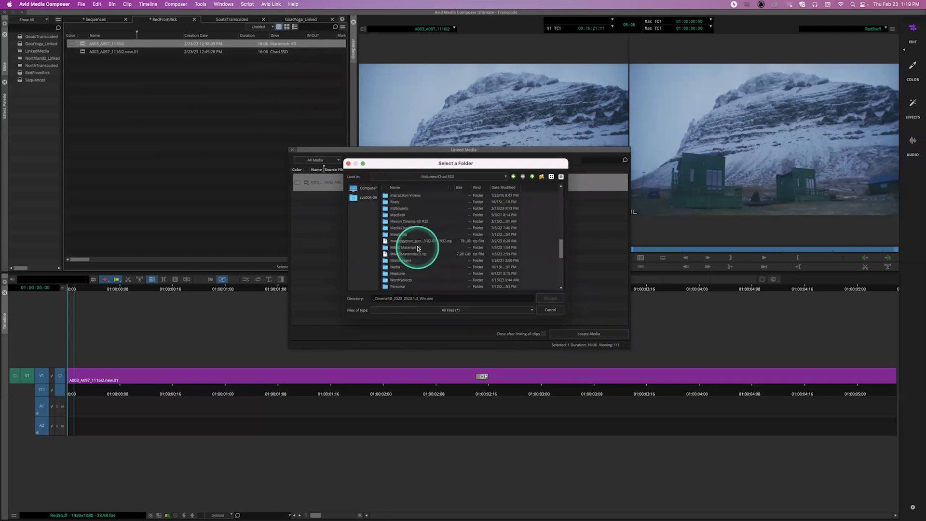
scroll(415, 250, down, 4)
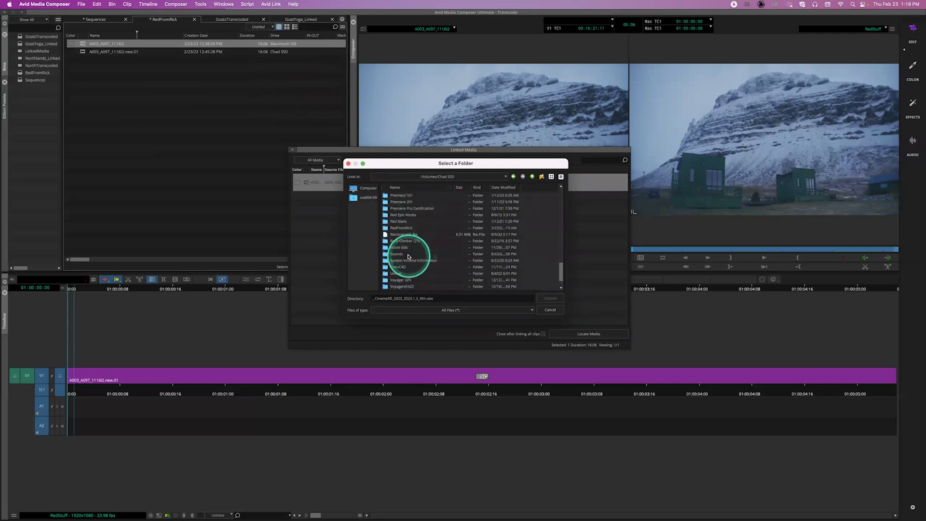
click(403, 227)
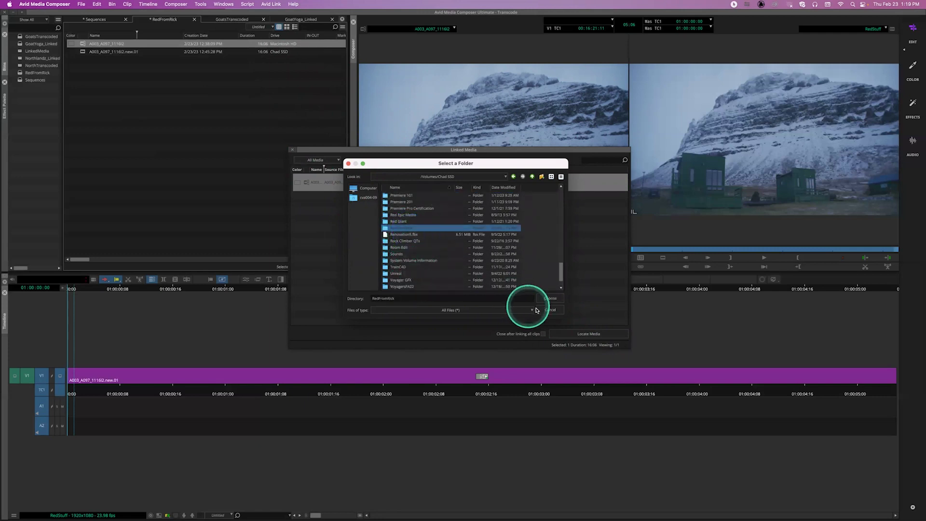
click(546, 302)
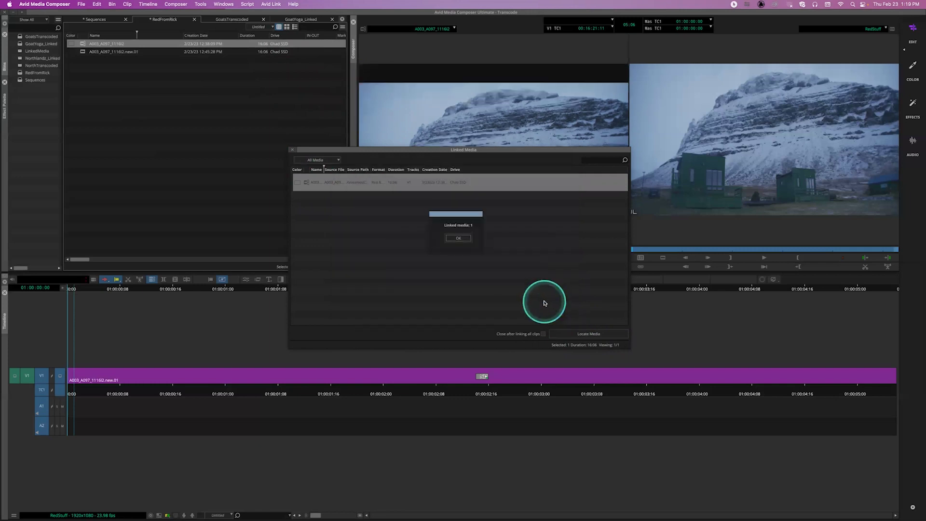
click(458, 238)
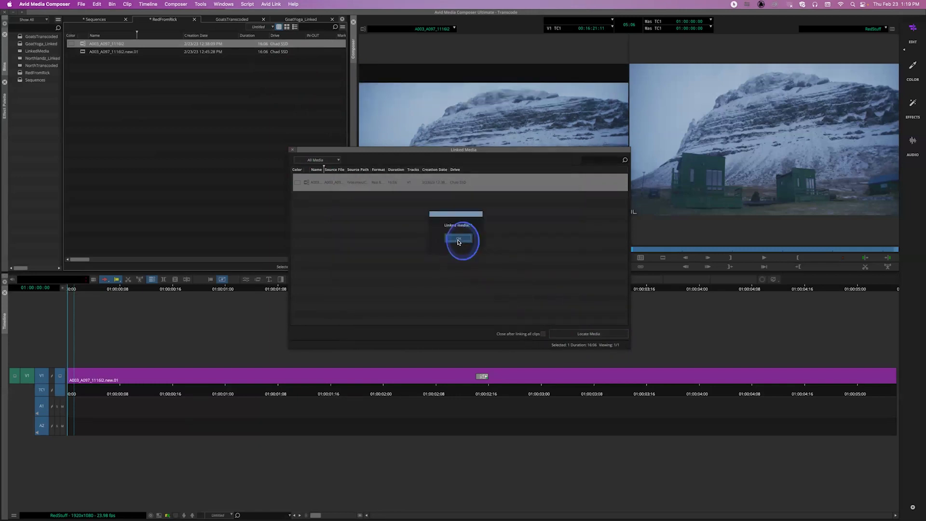
click(289, 149)
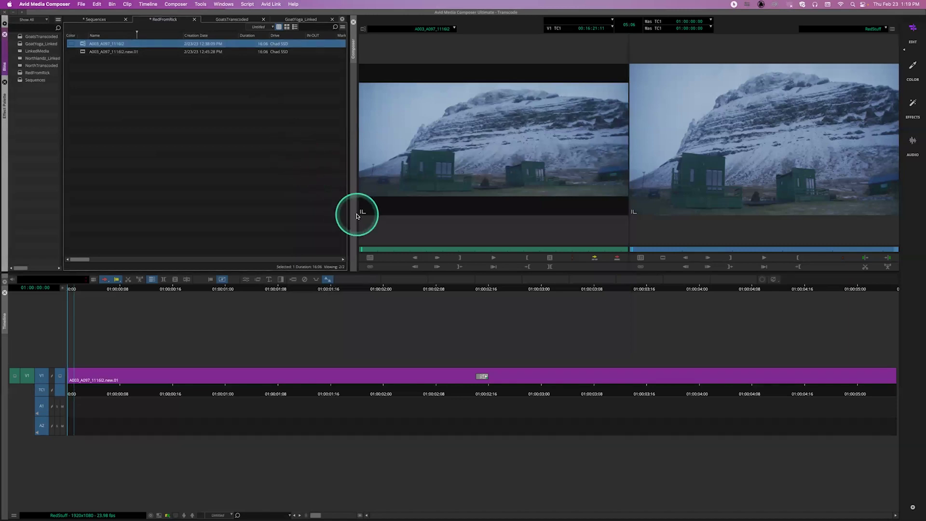
Scrub through the relinked A003_A097_1116I2 clip, and load the A003_A097_1116I2.new.01 clip into the source monitor
click(394, 251)
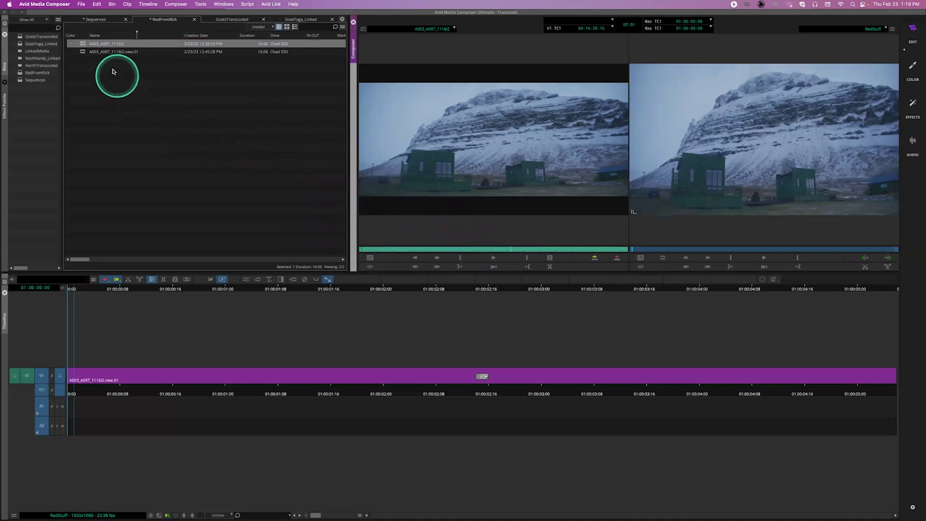
double_click(82, 52)
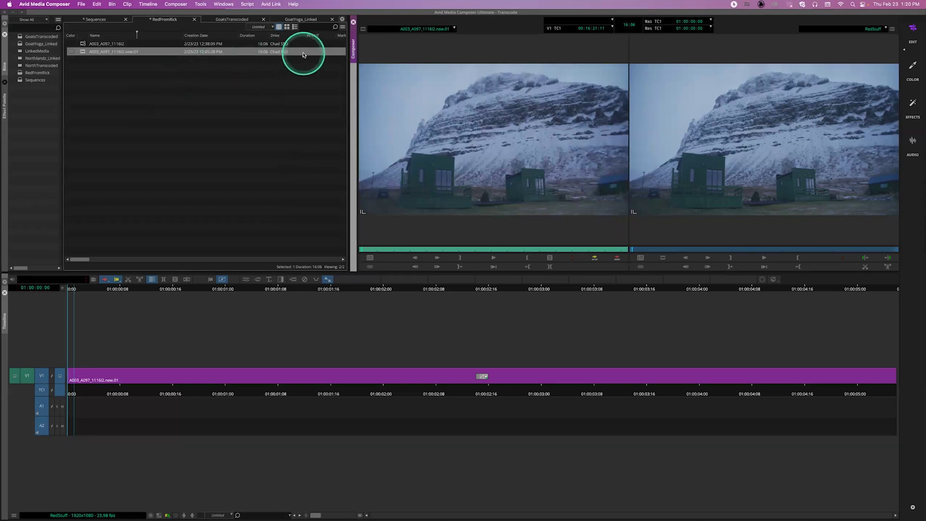
click(227, 133)
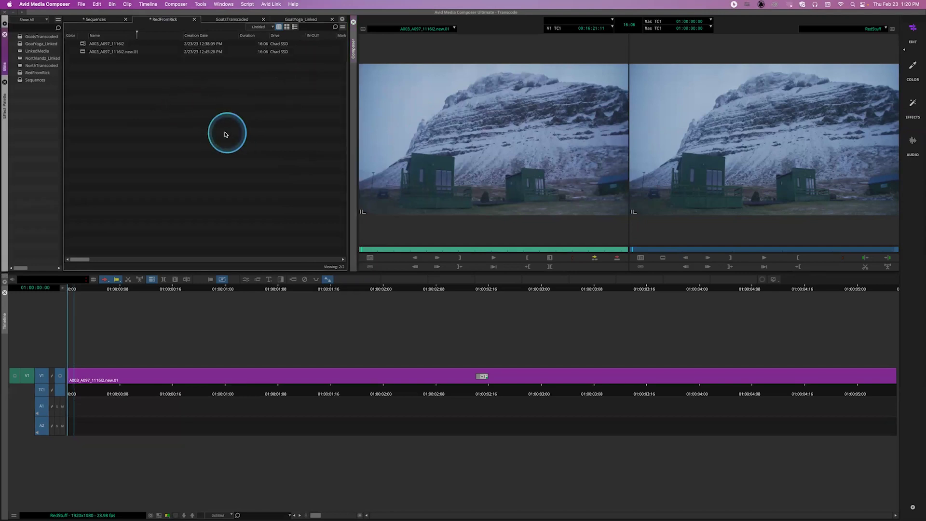